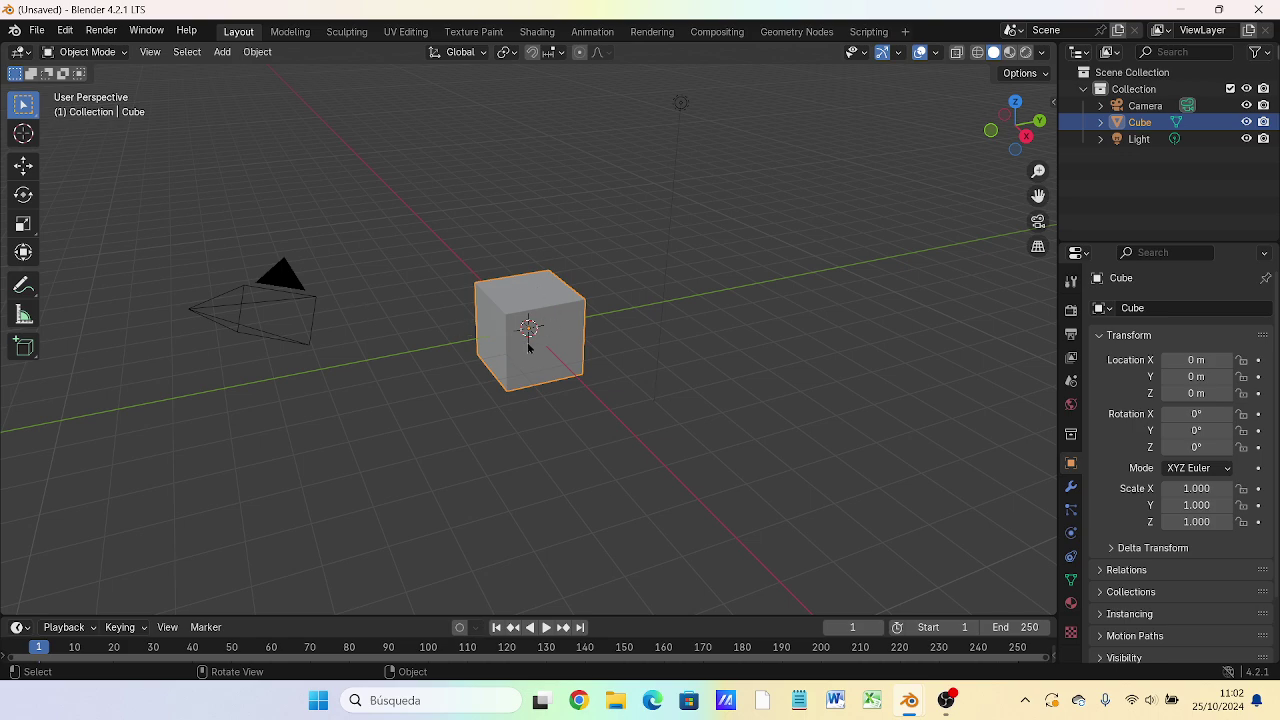
# Step: Orbit the view slightly, then select the camera, cube and light together with A
pyautogui.moveTo(528, 346)
pyautogui.mouseDown(button='middle')
pyautogui.moveTo(633, 224)
pyautogui.moveTo(394, 298)
pyautogui.moveTo(597, 343)
pyautogui.moveTo(543, 331)
pyautogui.mouseUp(button='middle')
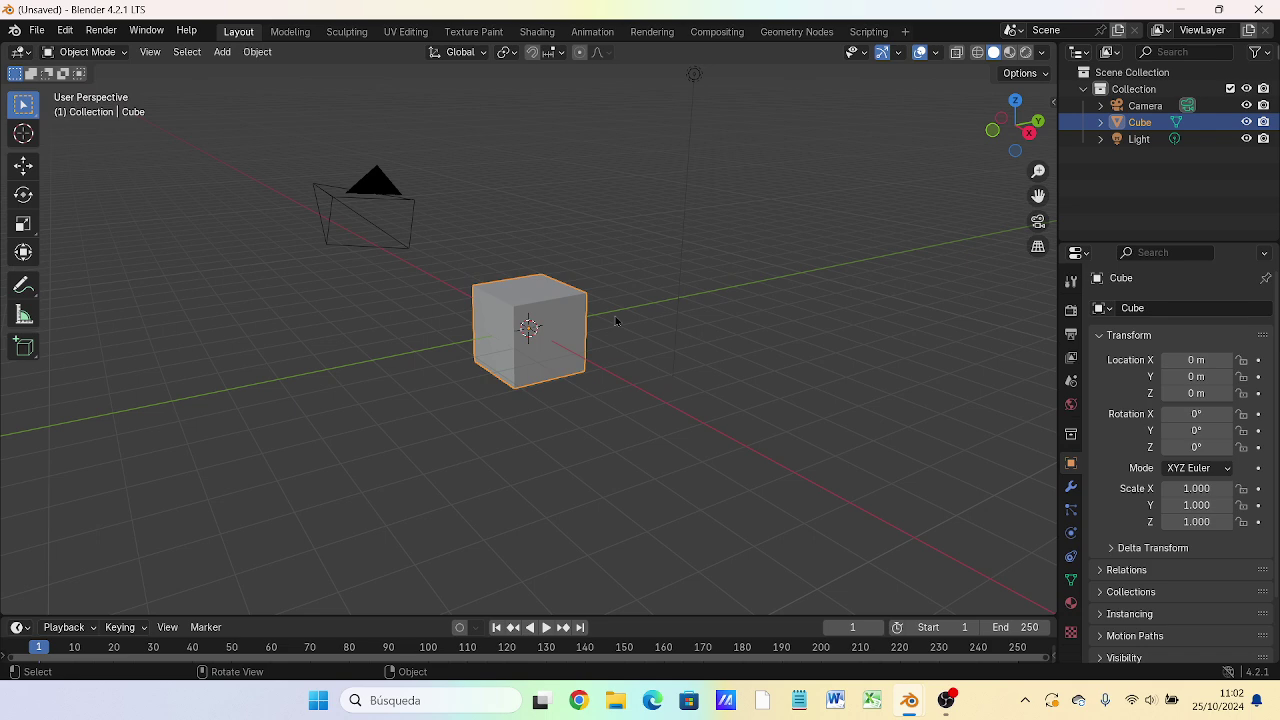
pyautogui.press('a')
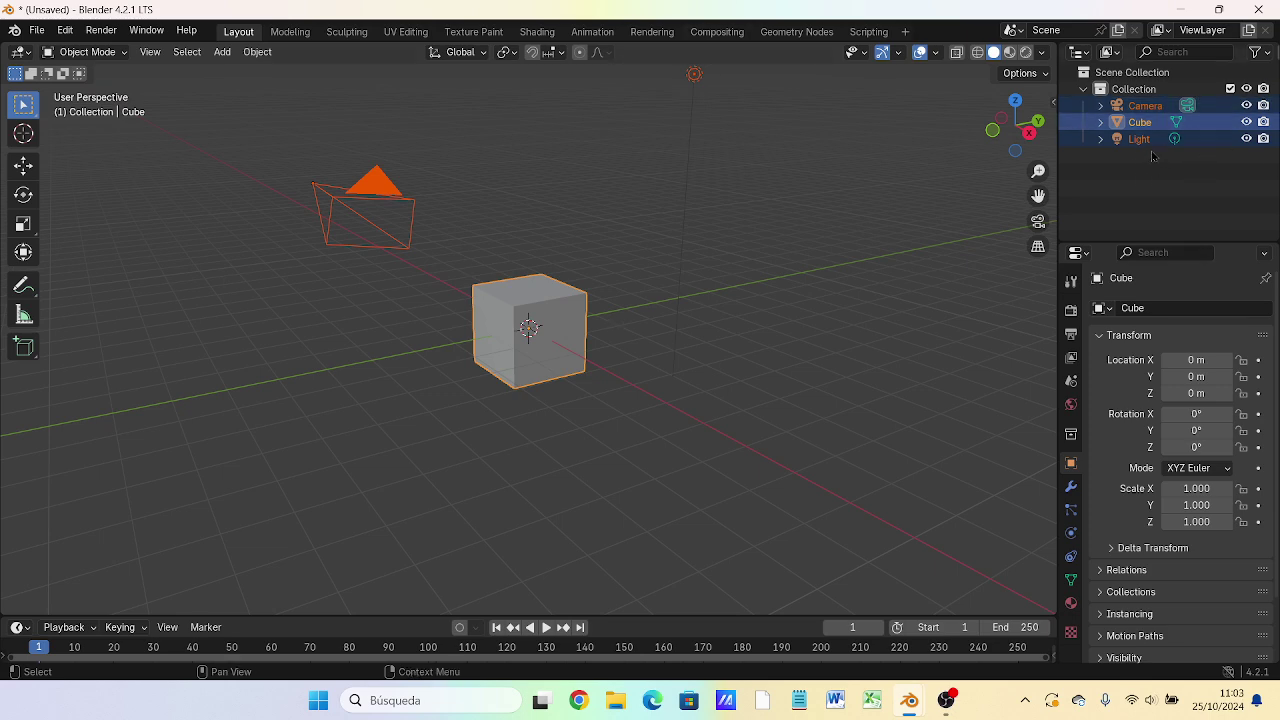
pyautogui.click(945, 299)
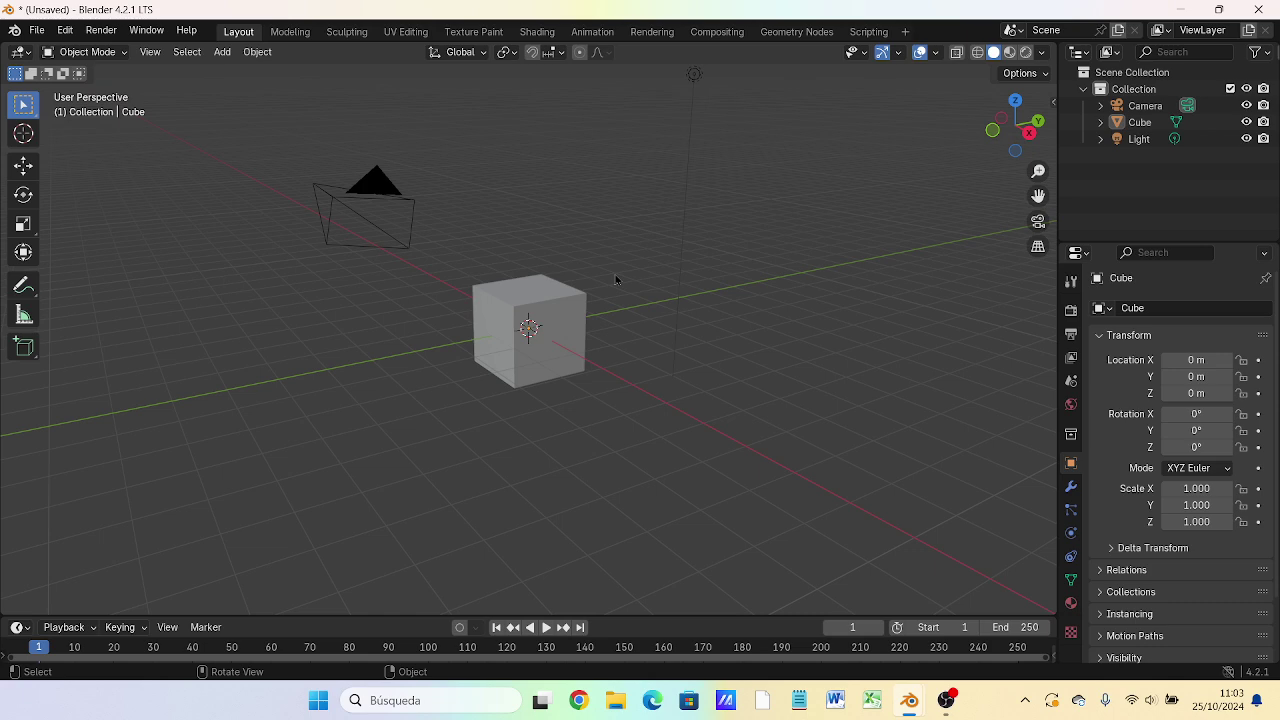
pyautogui.press('a')
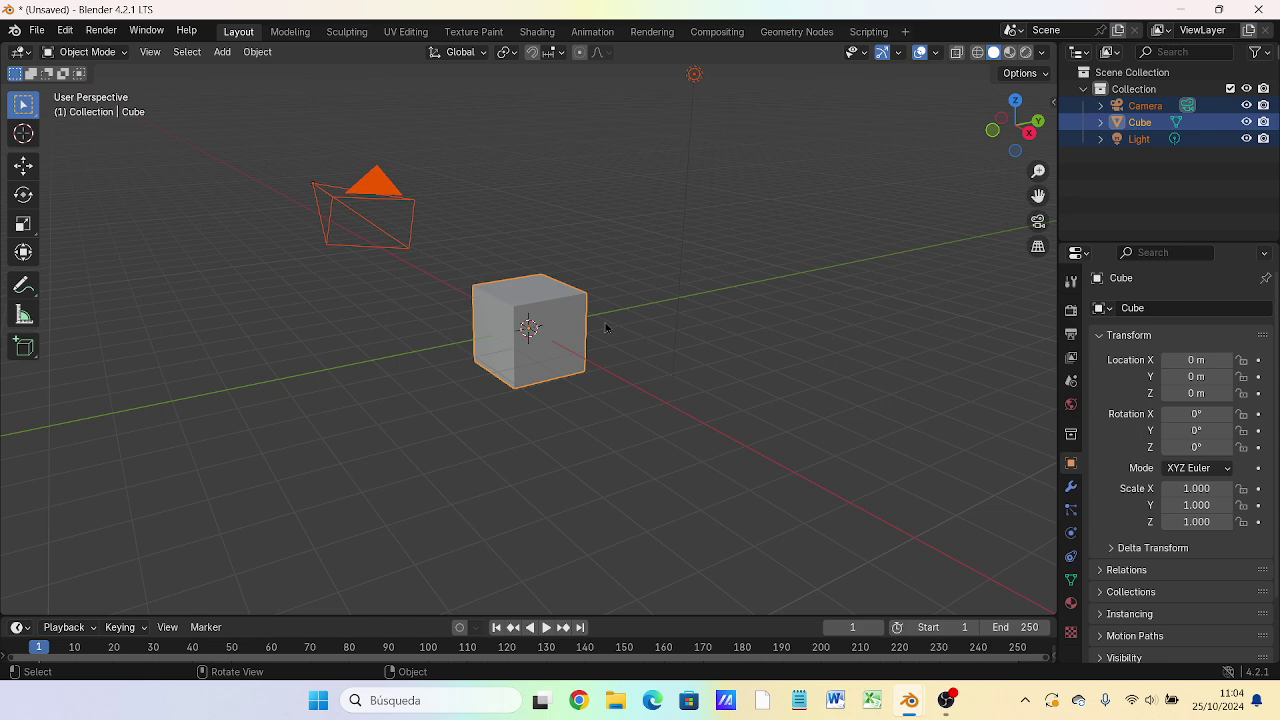
# Step: Switch to Front Orthographic view (Numpad 1) and zoom in close on the cube
pyautogui.press('KP_1')
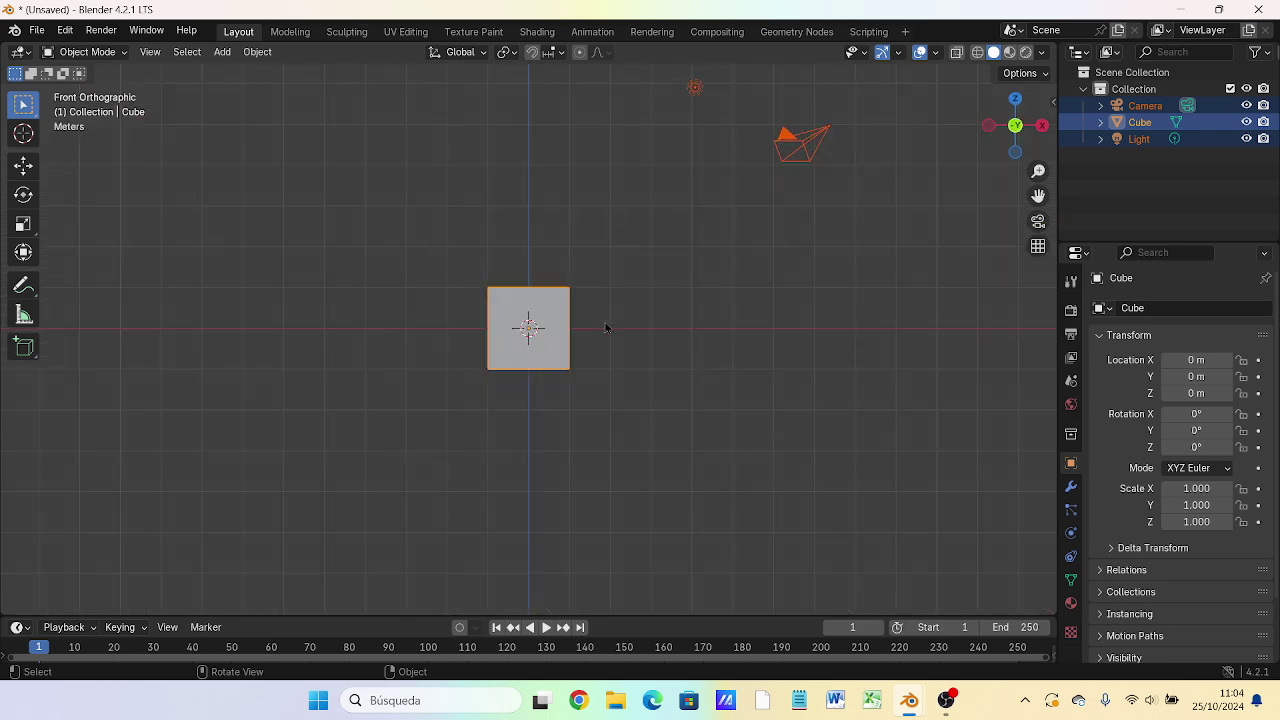
pyautogui.scroll(1, 715, 434)
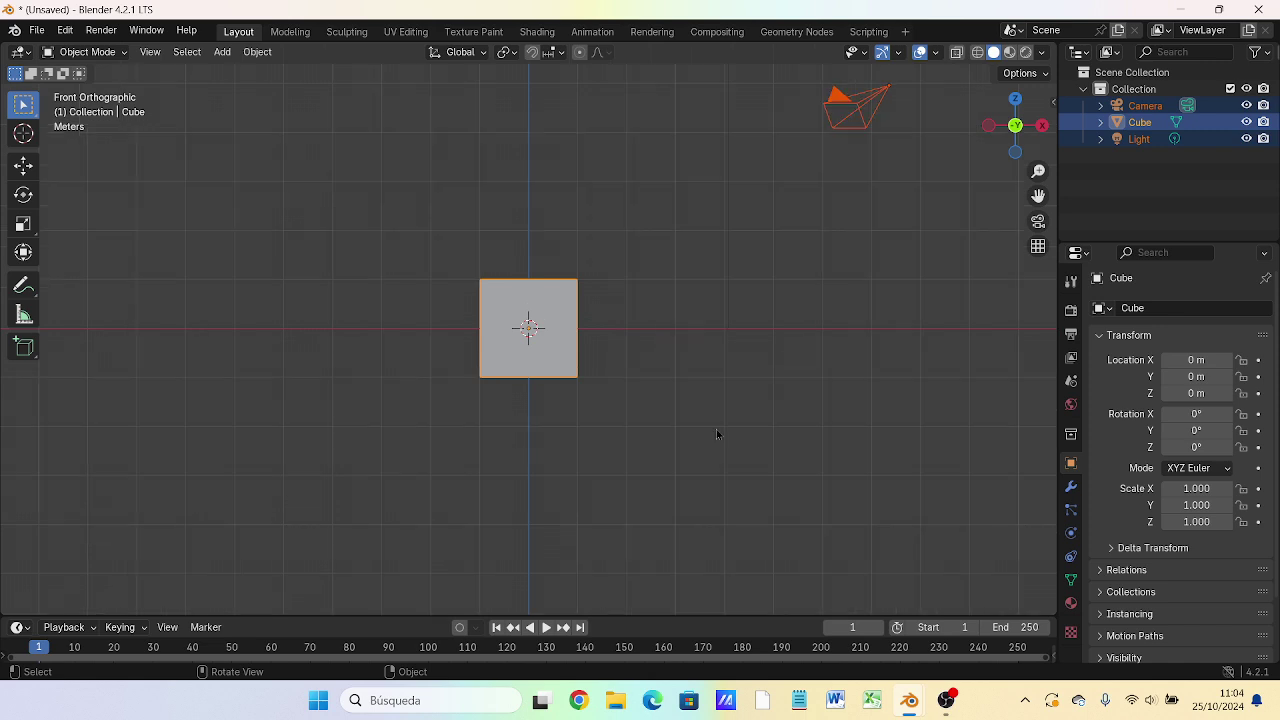
pyautogui.scroll(3, 718, 432)
pyautogui.scroll(3, 723, 426)
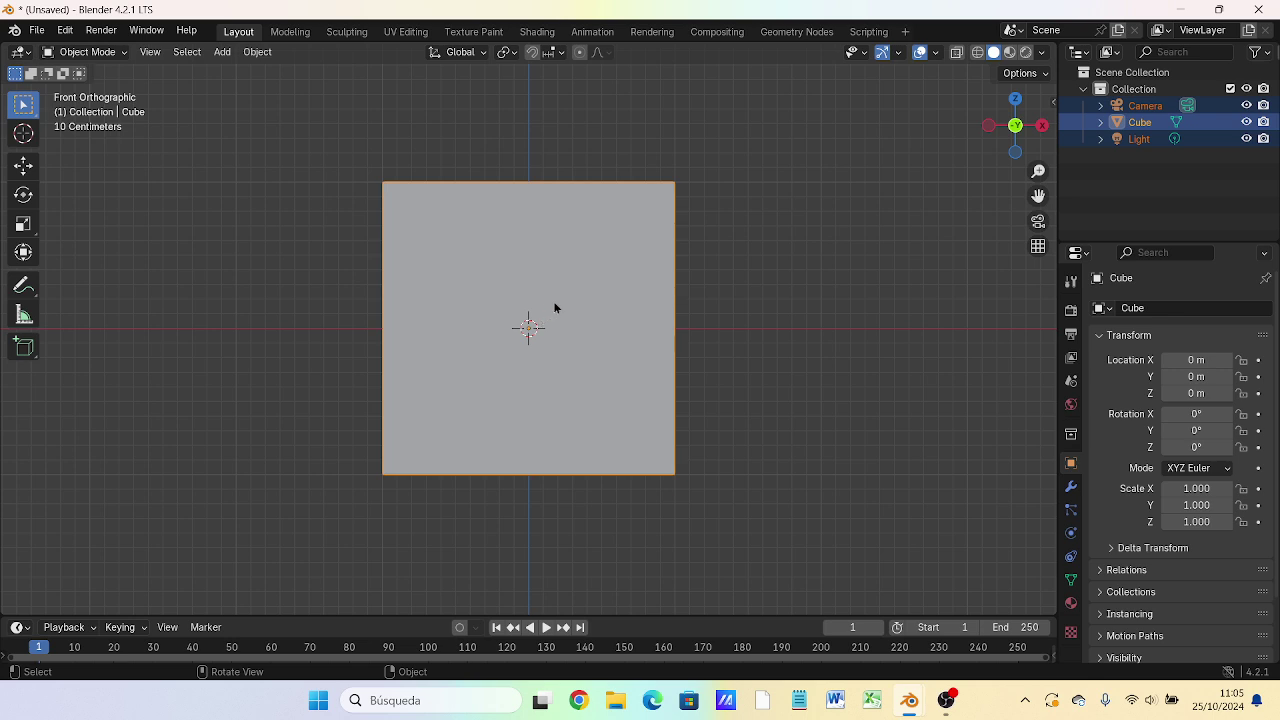
pyautogui.moveTo(661, 329); pyautogui.dragTo(604, 328, button='middle')
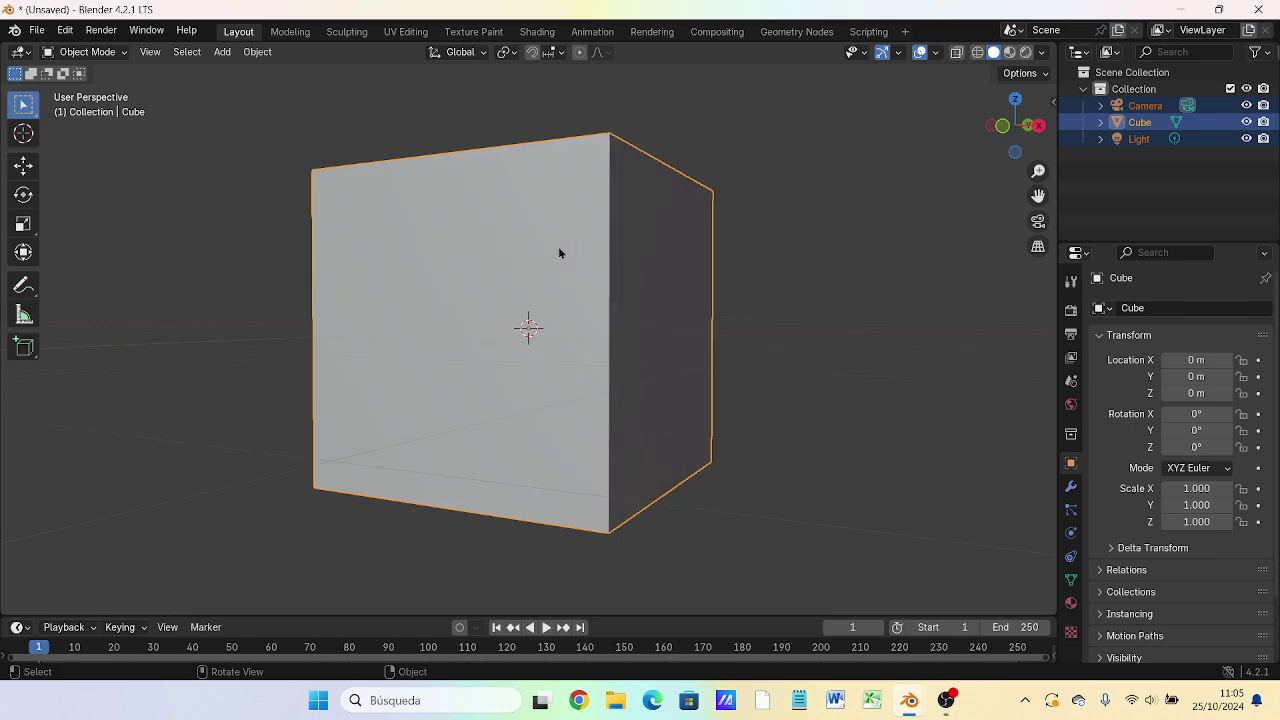
pyautogui.moveTo(559, 253); pyautogui.dragTo(535, 248, button='middle')
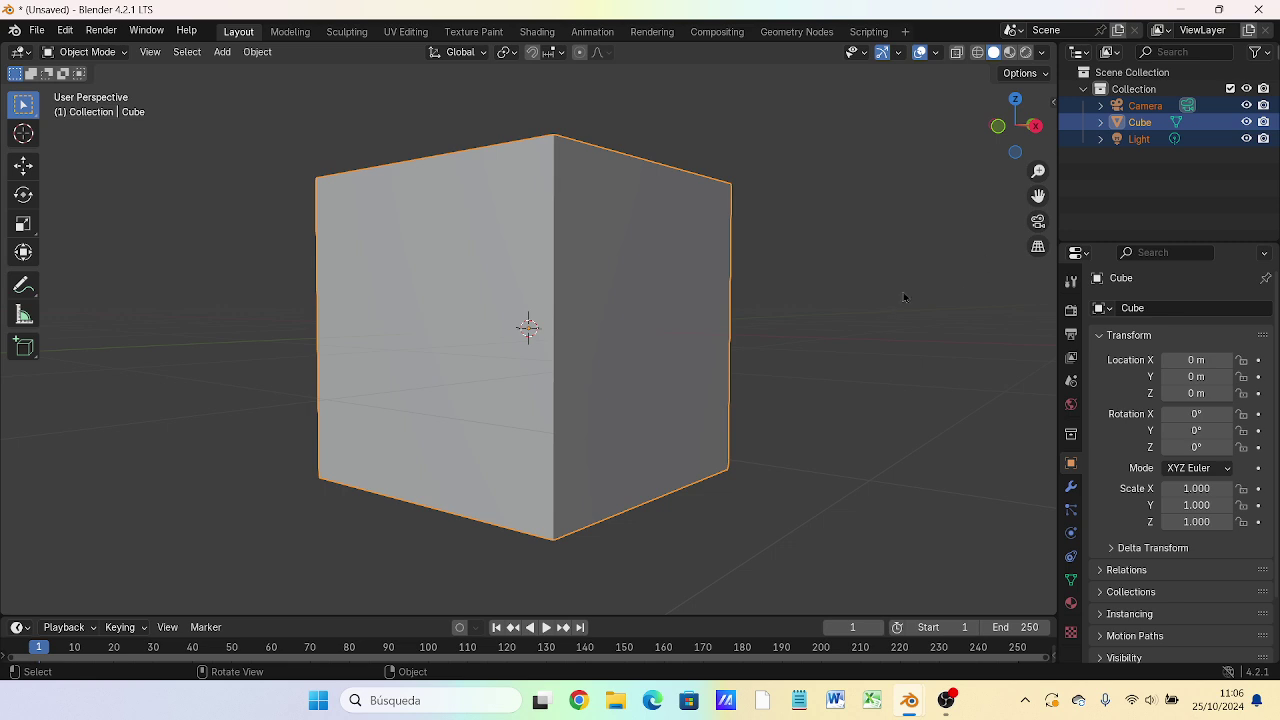
pyautogui.press('KP_1')
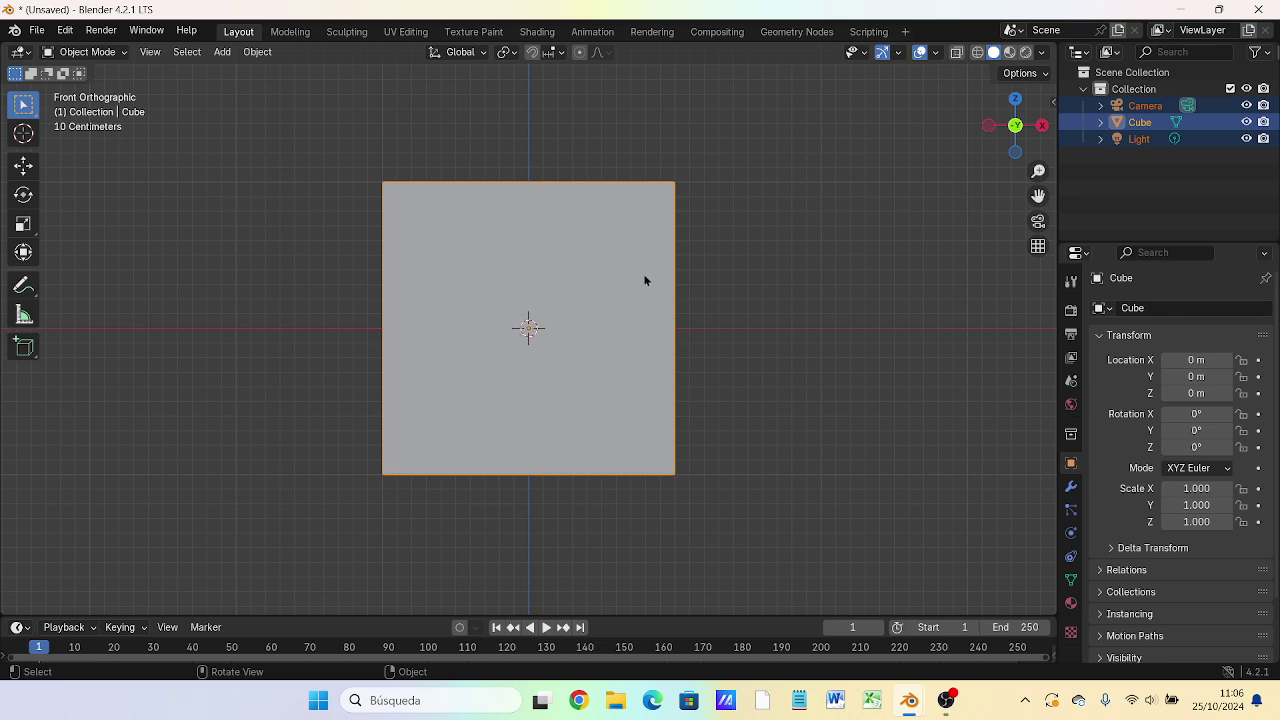
# Step: Go through Top and Front views with orbits, ending zoomed out in perspective on the cube
pyautogui.press('KP_7')
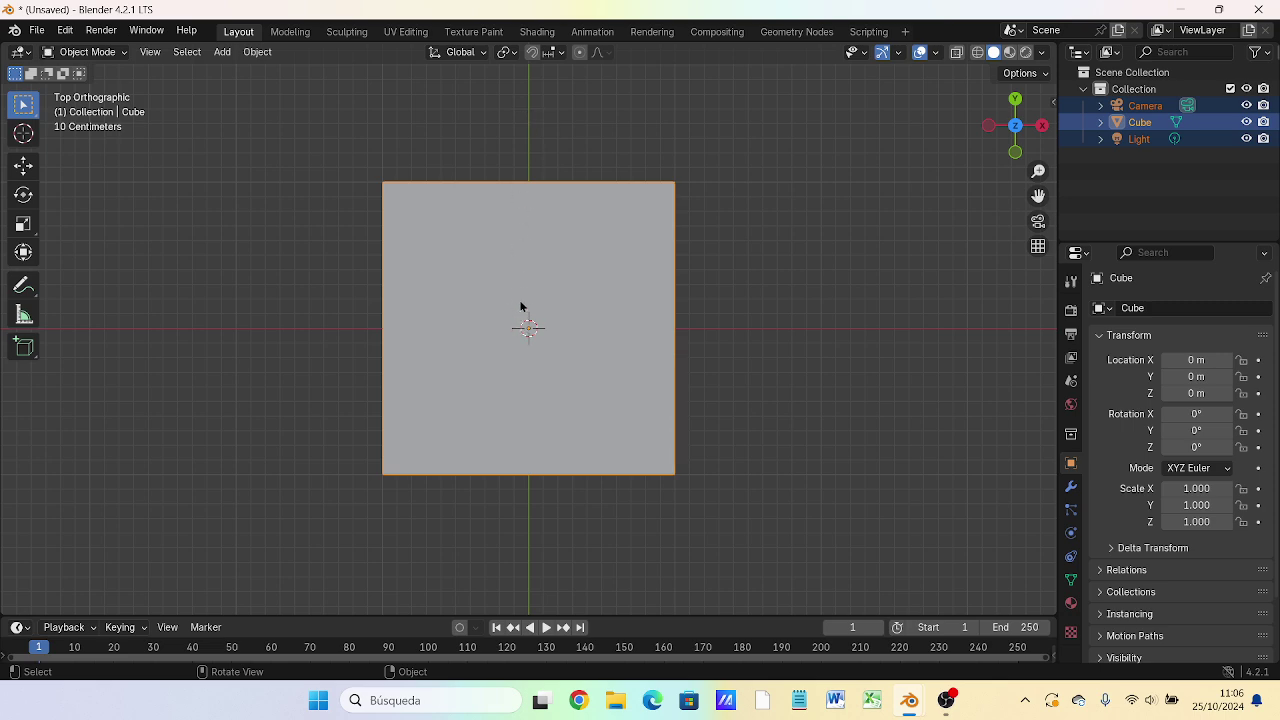
pyautogui.moveTo(621, 328); pyautogui.dragTo(623, 280, button='middle')
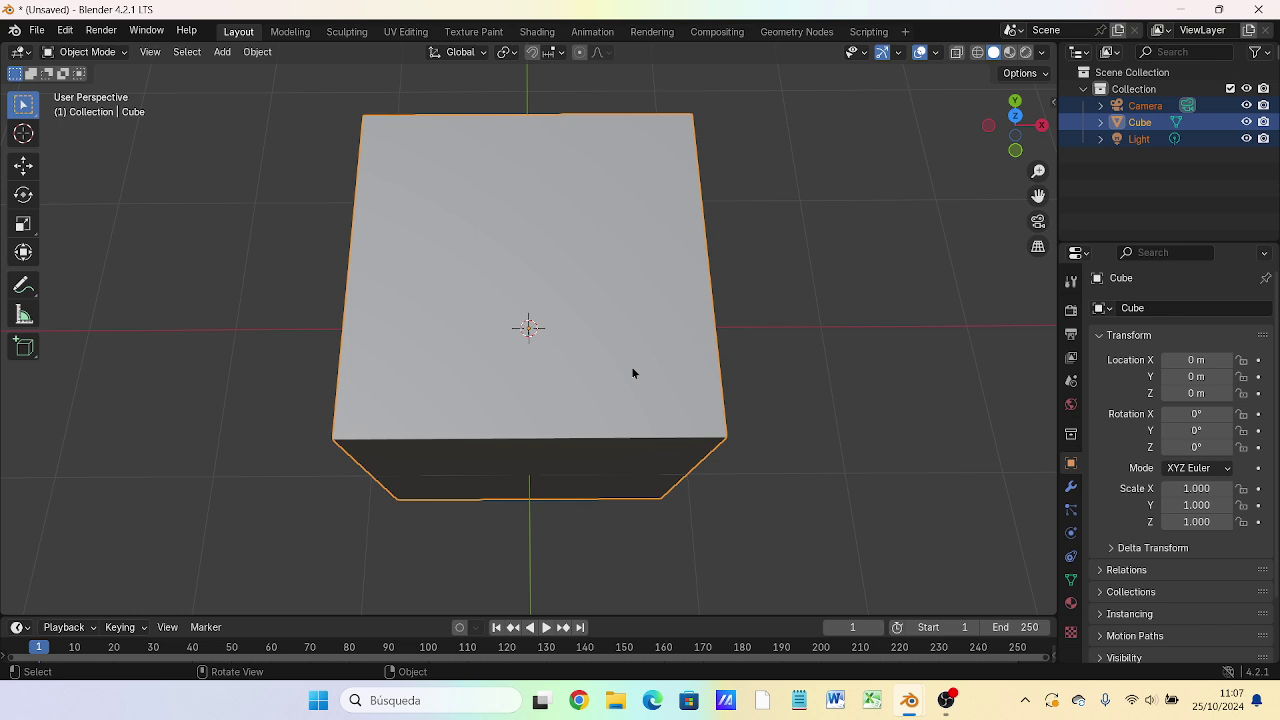
pyautogui.press('KP_1')
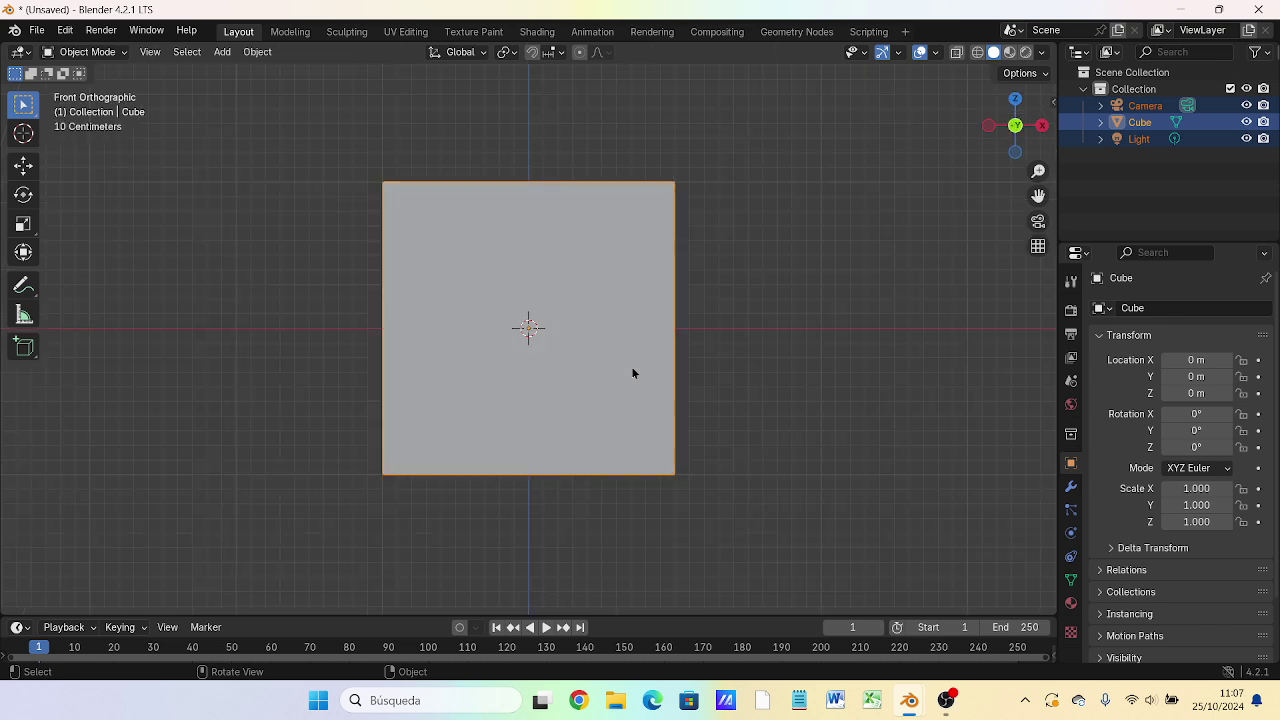
pyautogui.moveTo(632, 373)
pyautogui.mouseDown(button='middle')
pyautogui.moveTo(642, 387)
pyautogui.moveTo(614, 397)
pyautogui.moveTo(633, 385)
pyautogui.mouseUp(button='middle')
pyautogui.scroll(-5, 632, 385)
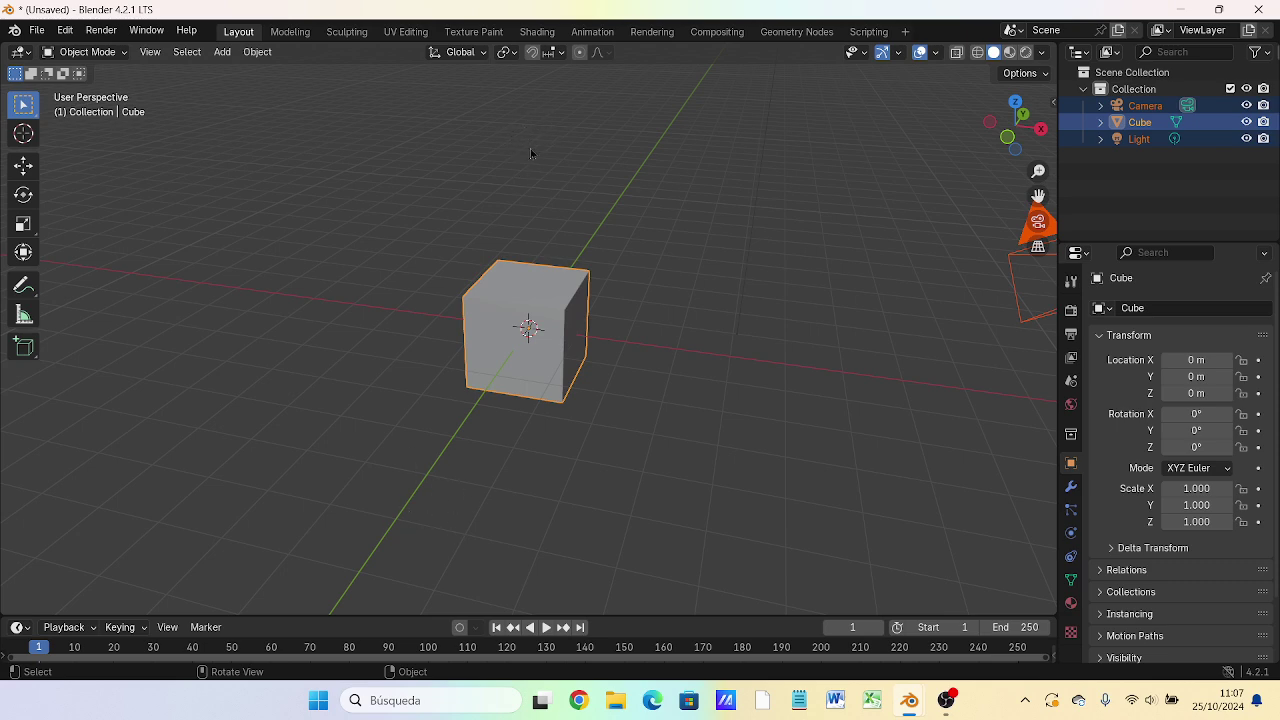
# Step: From the Front view, delete the three selected objects: camera, cube and light
pyautogui.moveTo(557, 200)
pyautogui.mouseDown(button='middle')
pyautogui.moveTo(600, 349)
pyautogui.moveTo(586, 159)
pyautogui.mouseUp(button='middle')
pyautogui.press('KP_1')
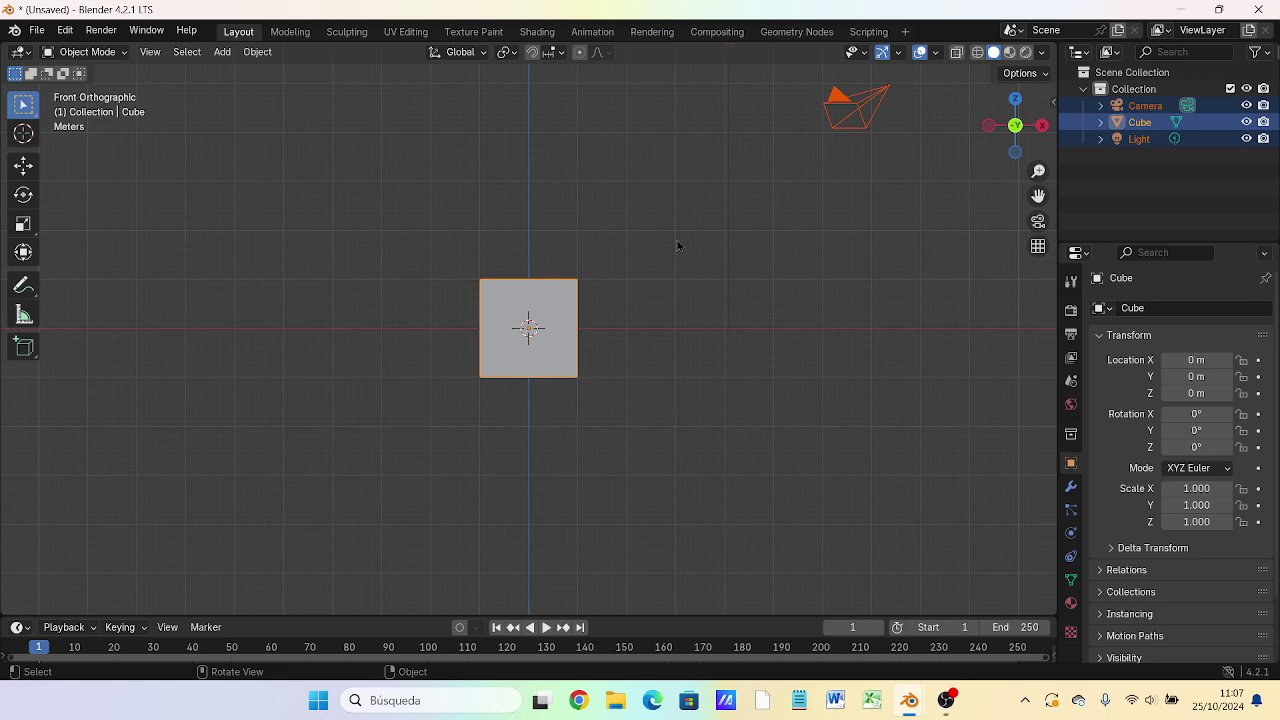
pyautogui.press('Delete')
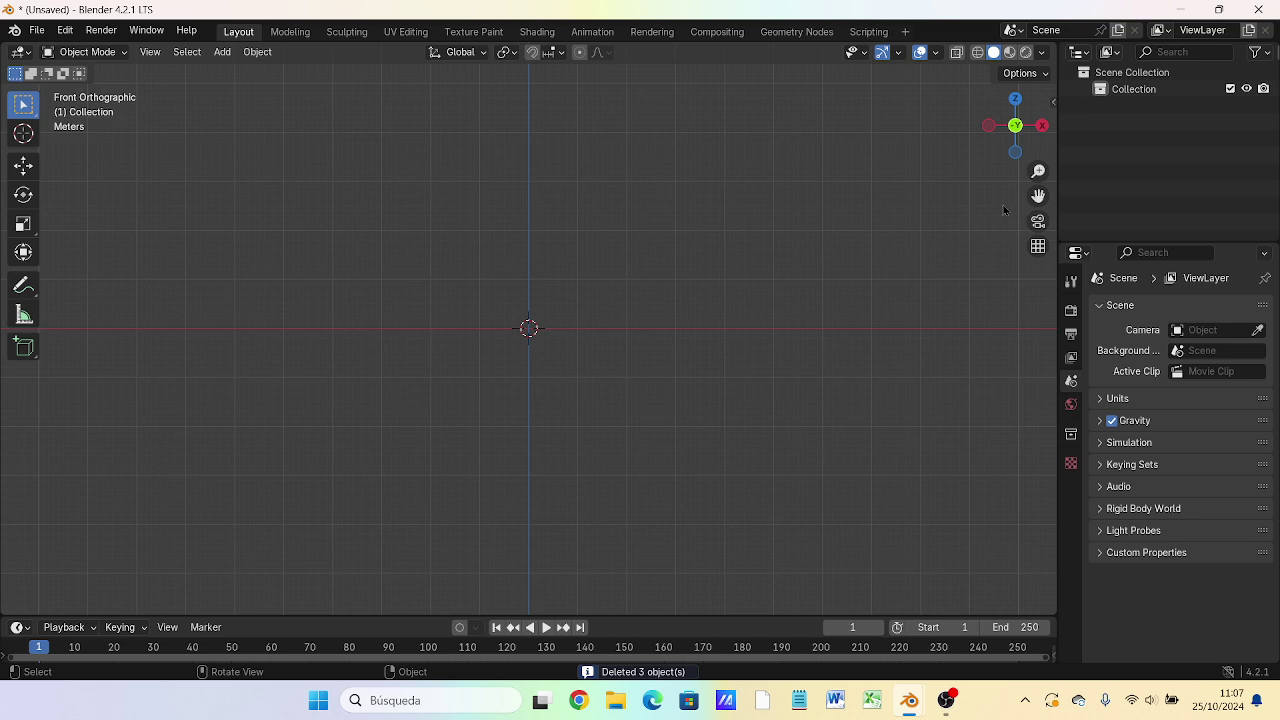
# Step: Orbit the empty scene into perspective and bring up the Shift+A Add menu for meshes
pyautogui.moveTo(597, 280)
pyautogui.mouseDown(button='middle')
pyautogui.moveTo(632, 285)
pyautogui.moveTo(617, 306)
pyautogui.moveTo(711, 255)
pyautogui.moveTo(590, 305)
pyautogui.mouseUp(button='middle')
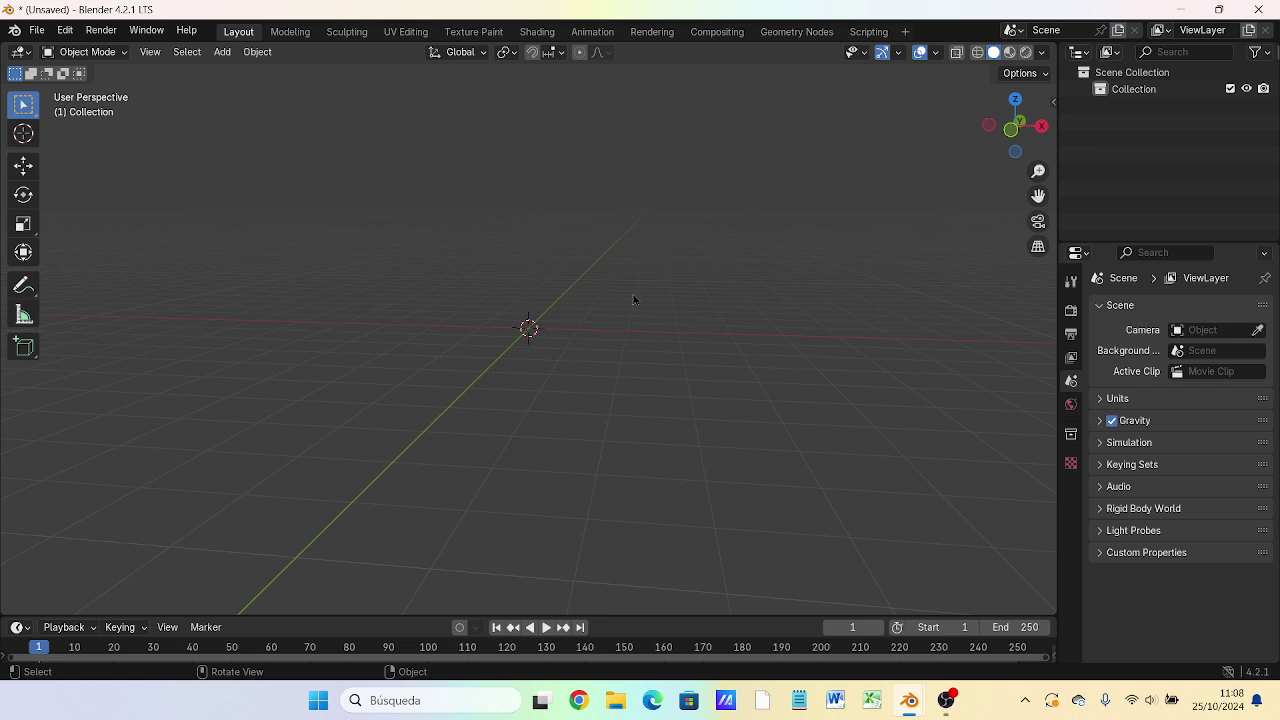
pyautogui.hotkey('shift', 'a')
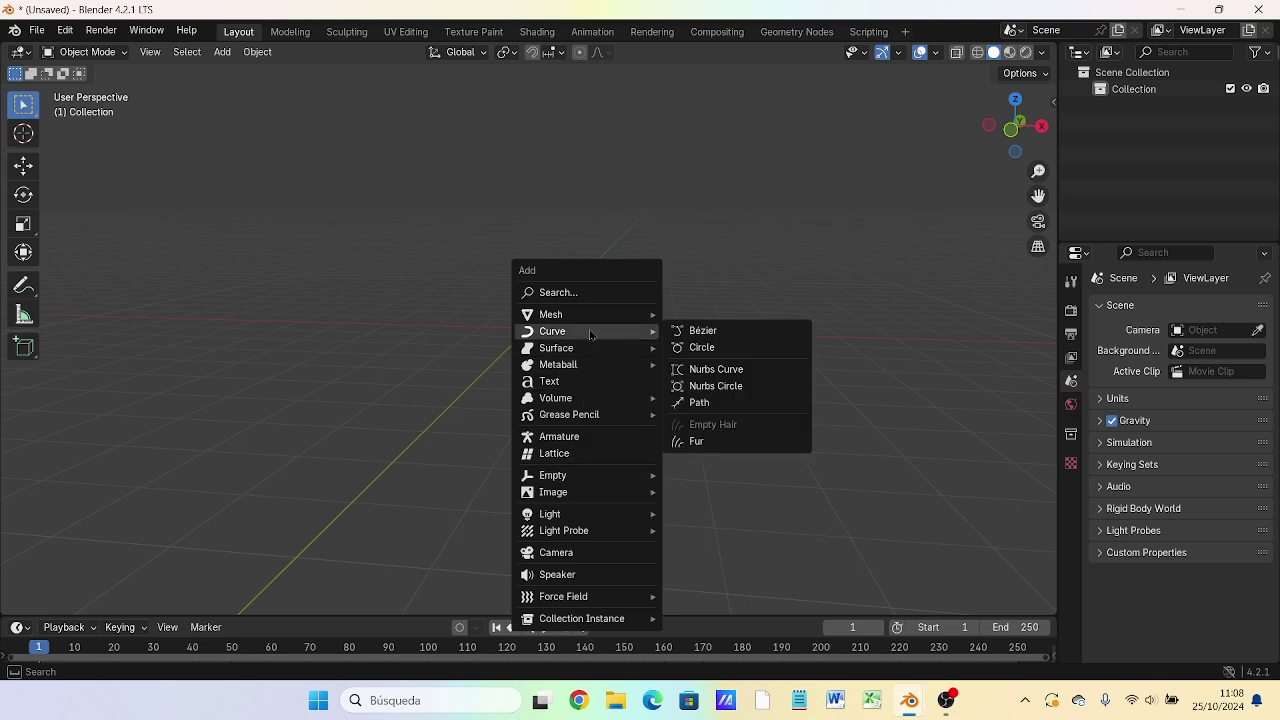
pyautogui.moveTo(551, 314)
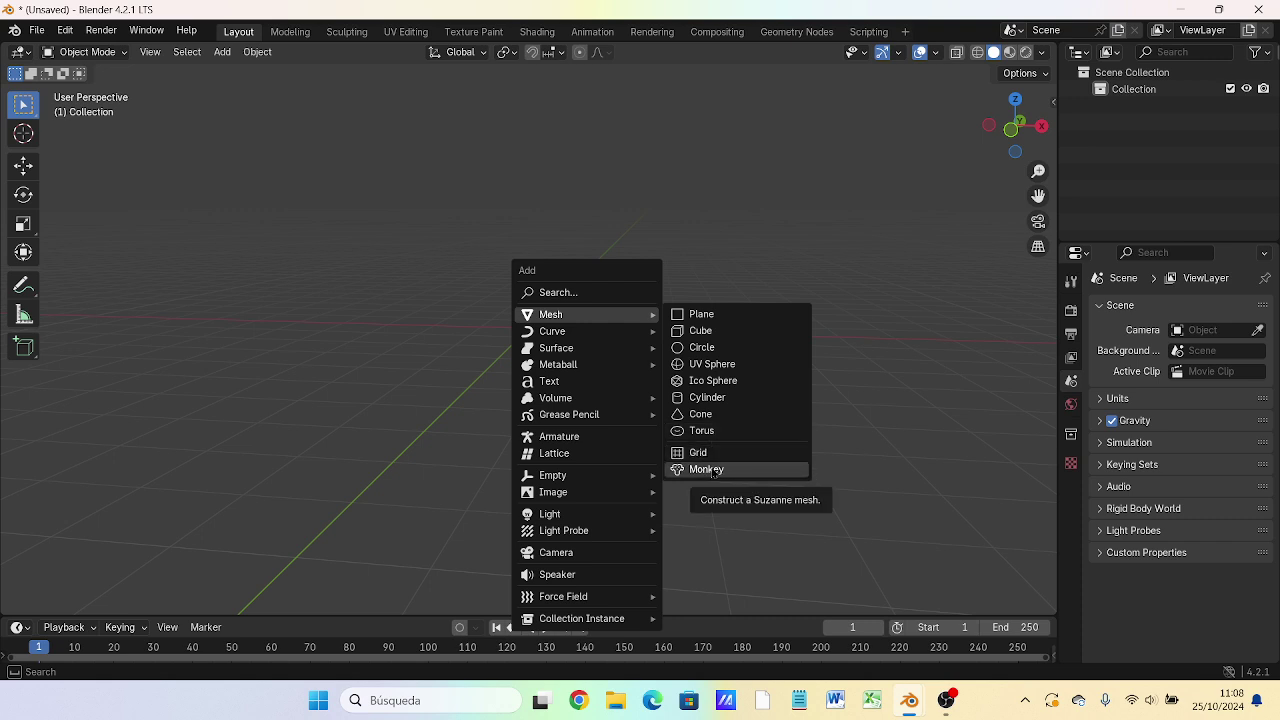
# Step: Add a Monkey mesh at the origin and zoom in on it in Front view
pyautogui.click(712, 470)
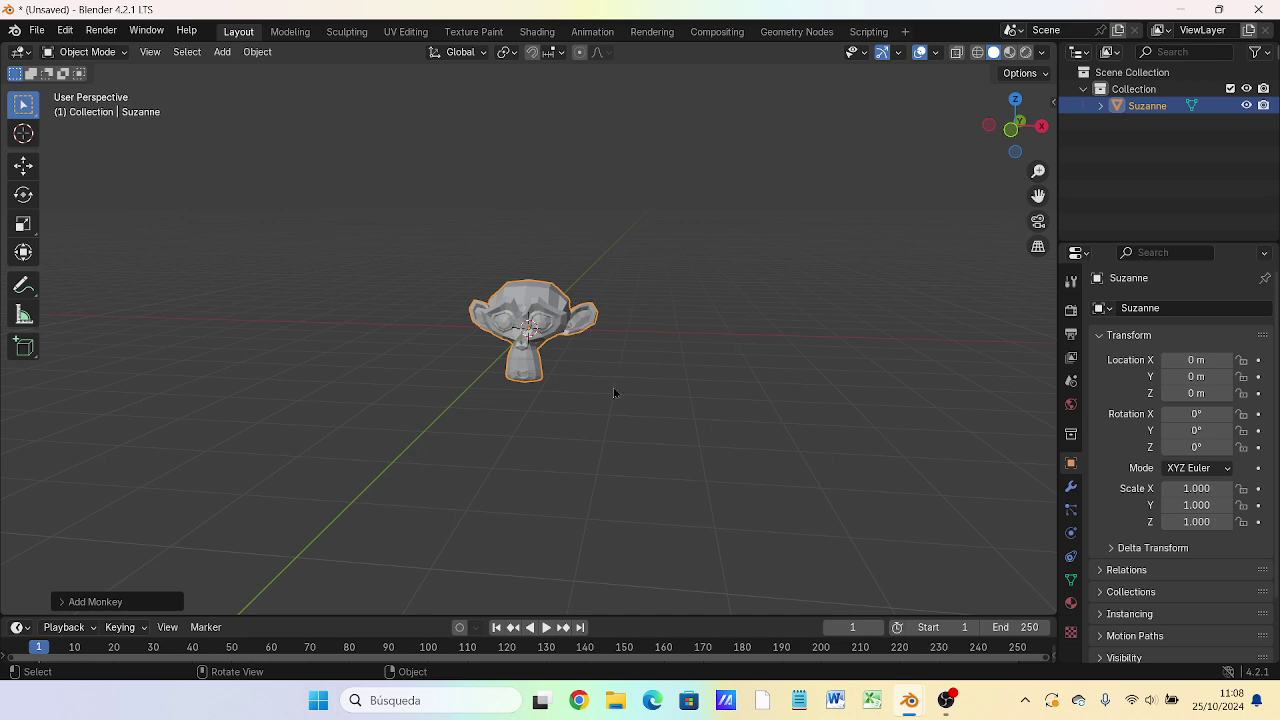
pyautogui.moveTo(613, 387); pyautogui.dragTo(671, 352, button='middle')
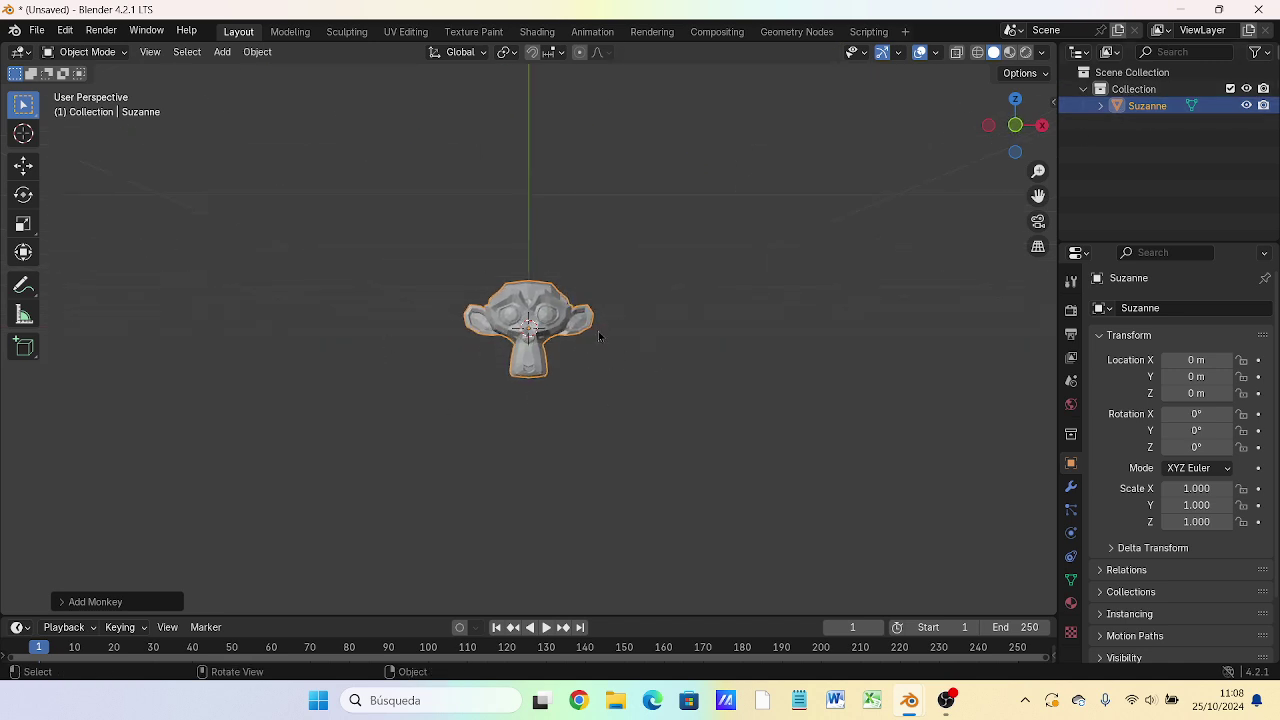
pyautogui.press('KP_1')
pyautogui.scroll(1, 548, 390)
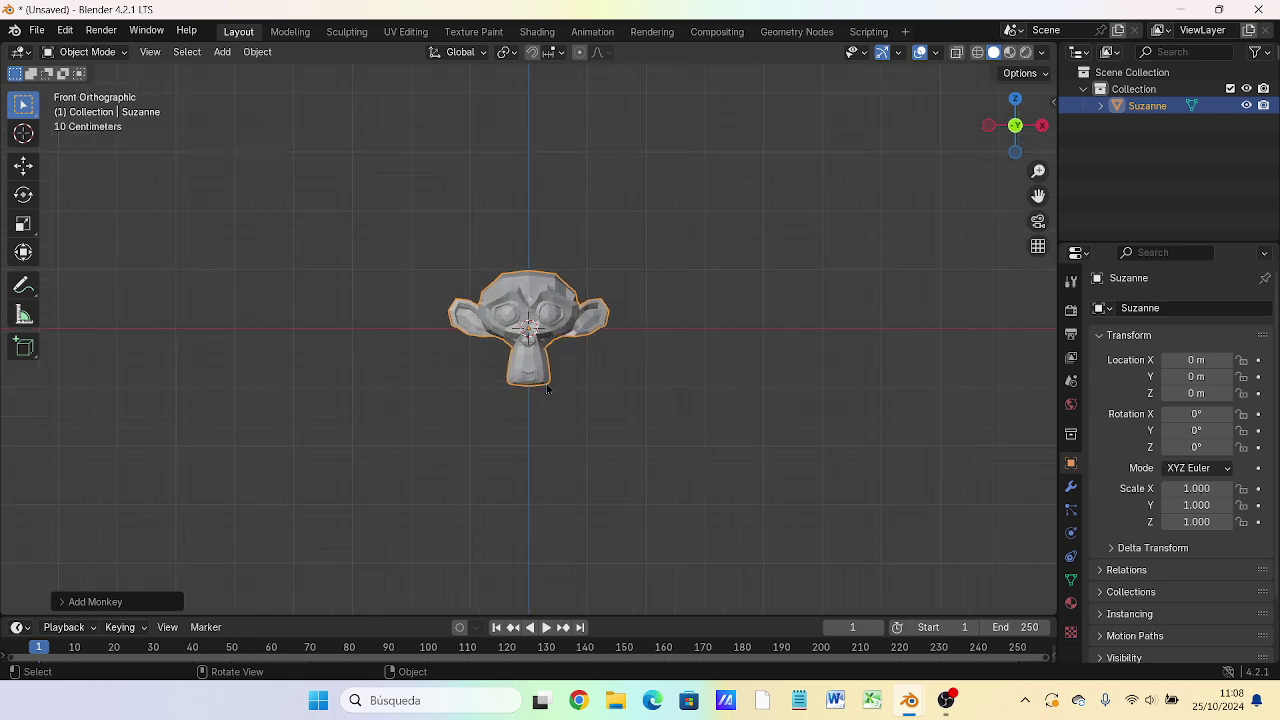
pyautogui.scroll(2, 550, 390)
pyautogui.scroll(2, 558, 388)
pyautogui.scroll(-2, 558, 388)
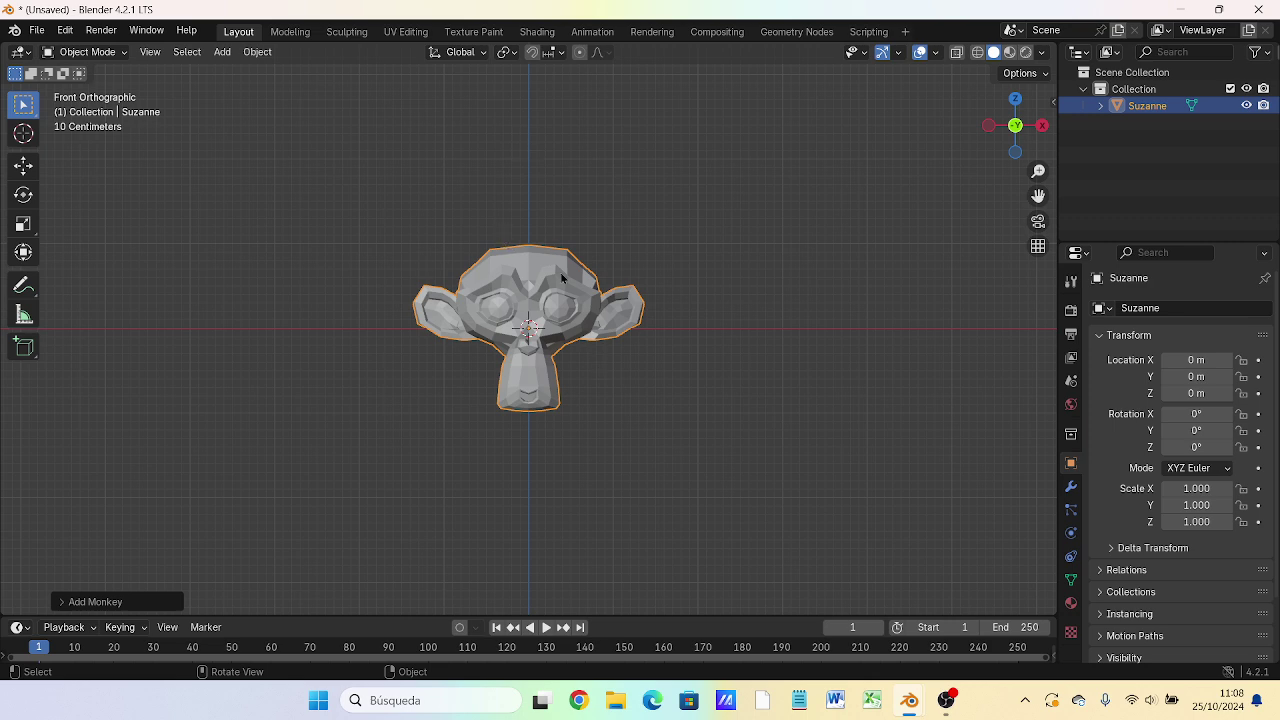
# Step: Zoom in further on Suzanne in Front Orthographic view
pyautogui.scroll(2, 574, 310)
pyautogui.scroll(1, 580, 303)
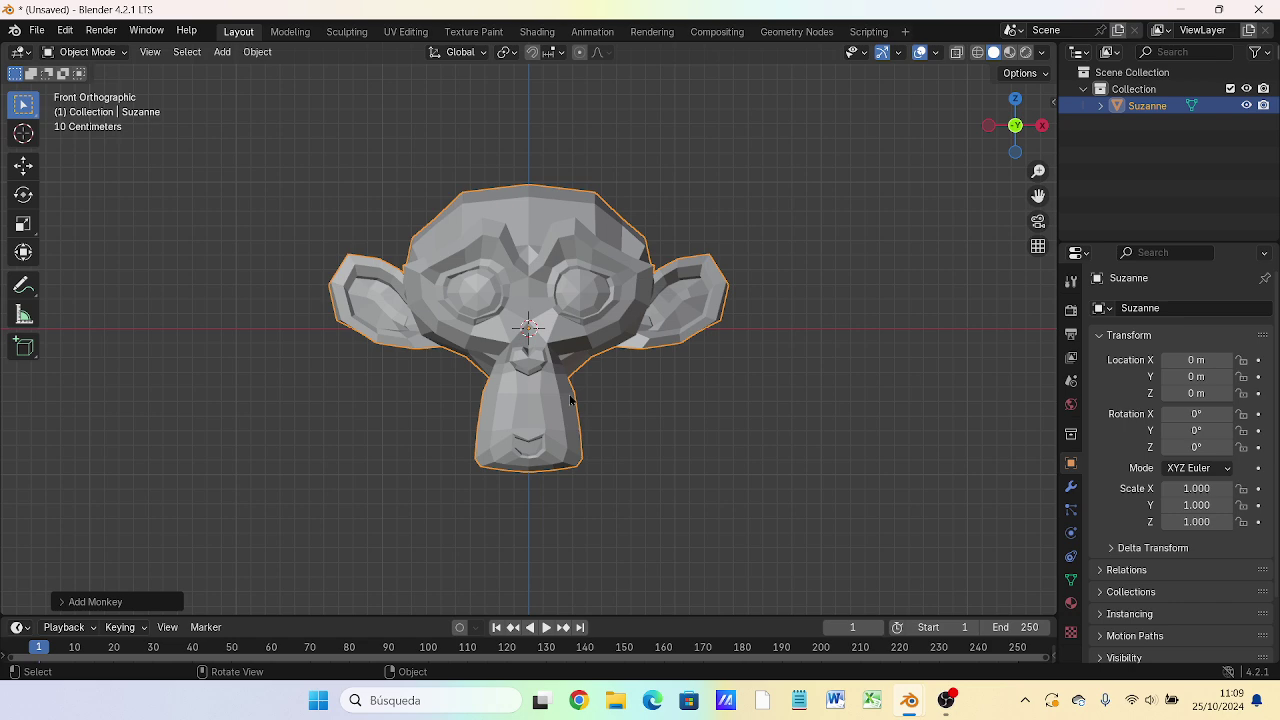
pyautogui.press('KP_3')
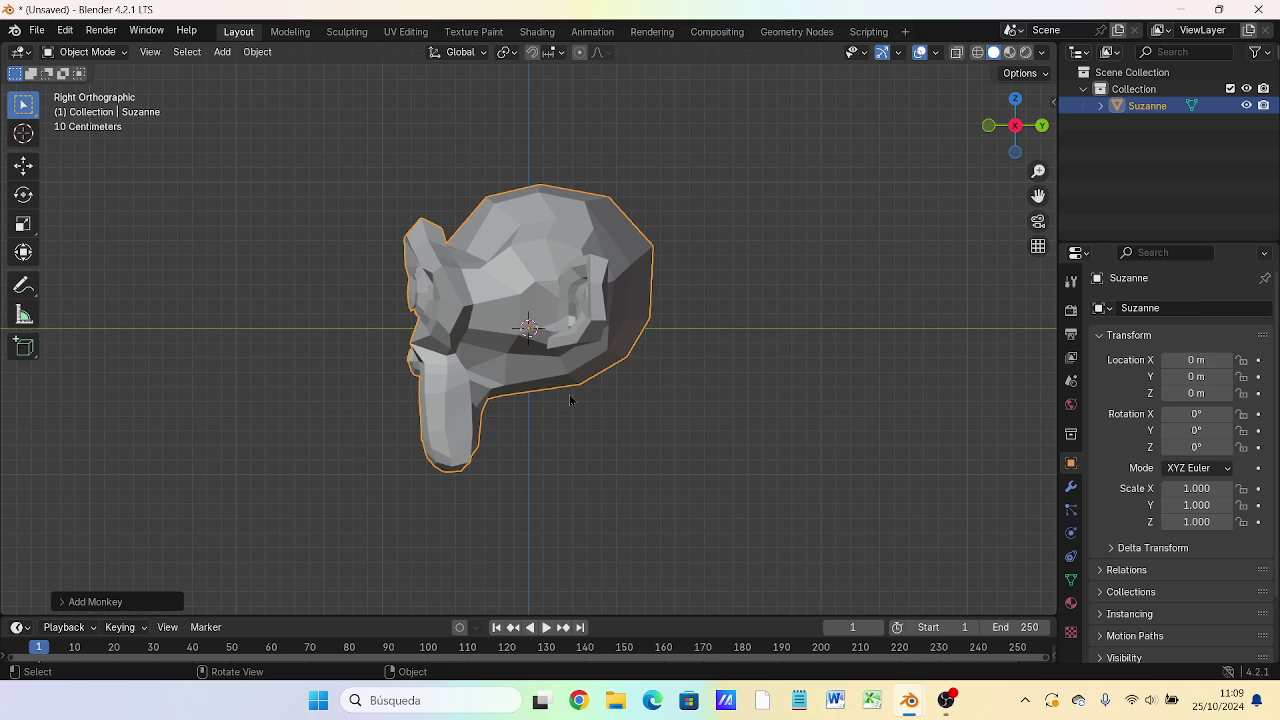
pyautogui.press('KP_7')
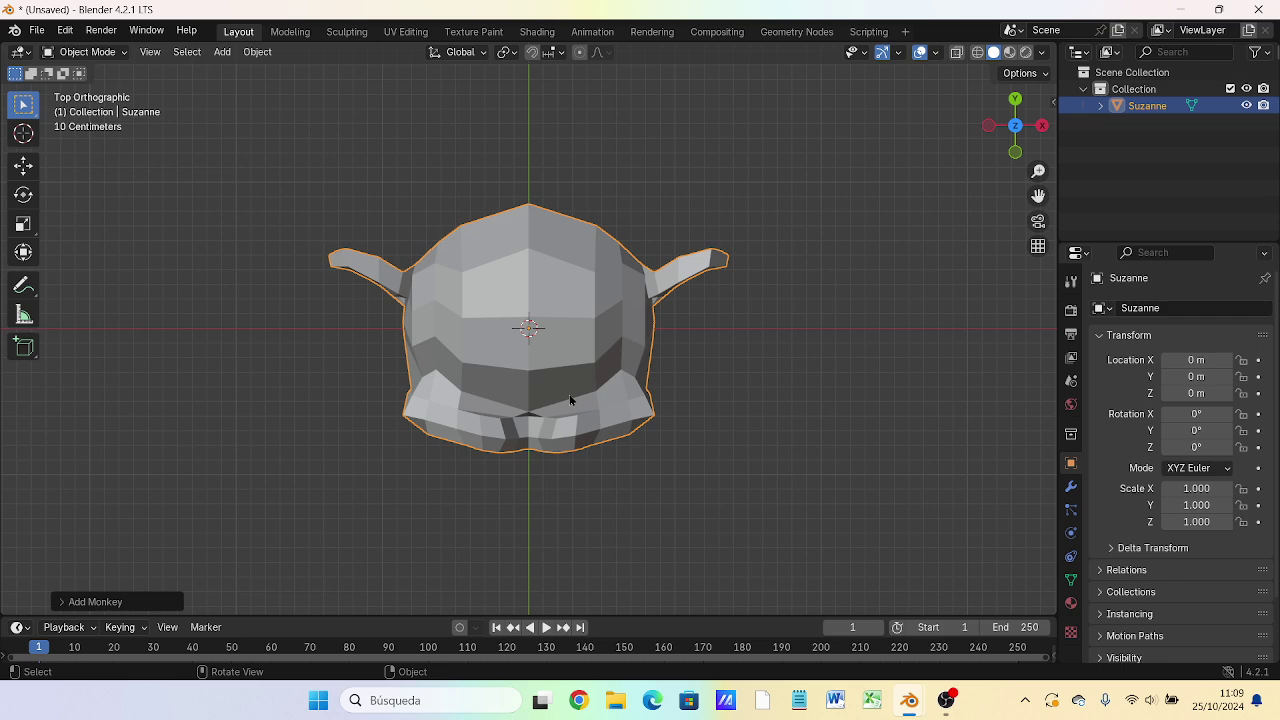
pyautogui.press('KP_1')
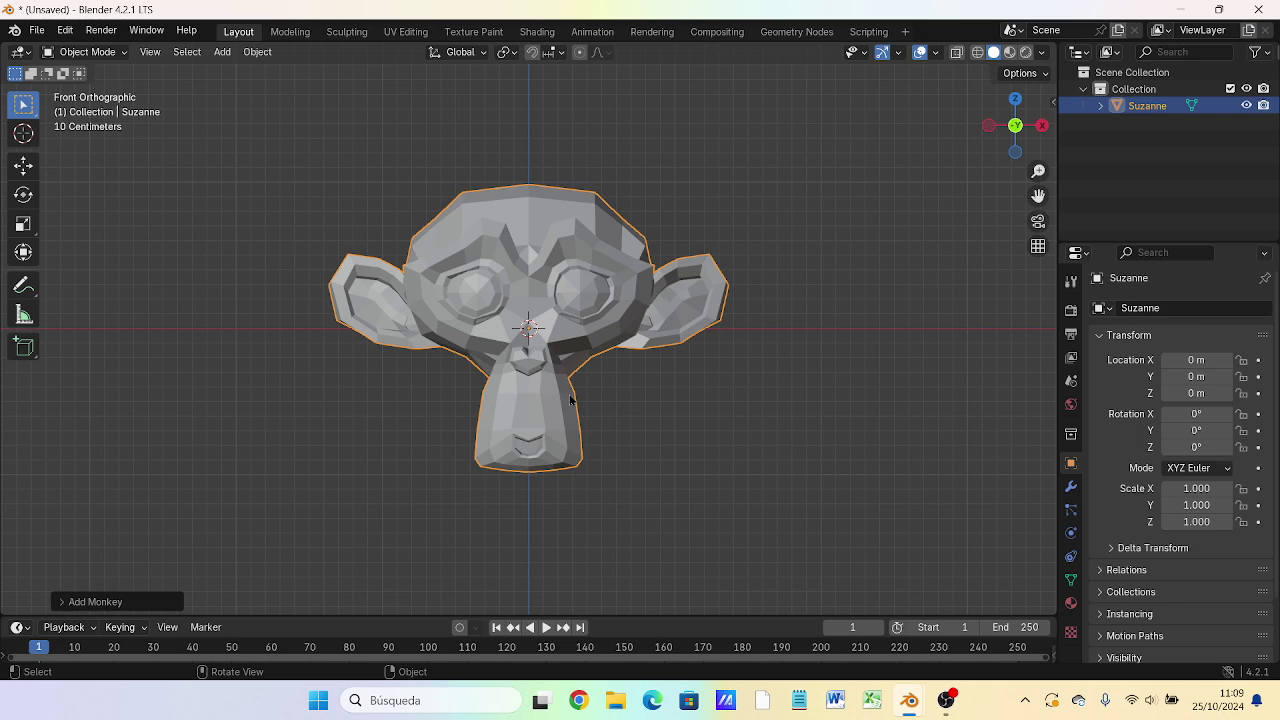
pyautogui.press('ctrl+KP_1')
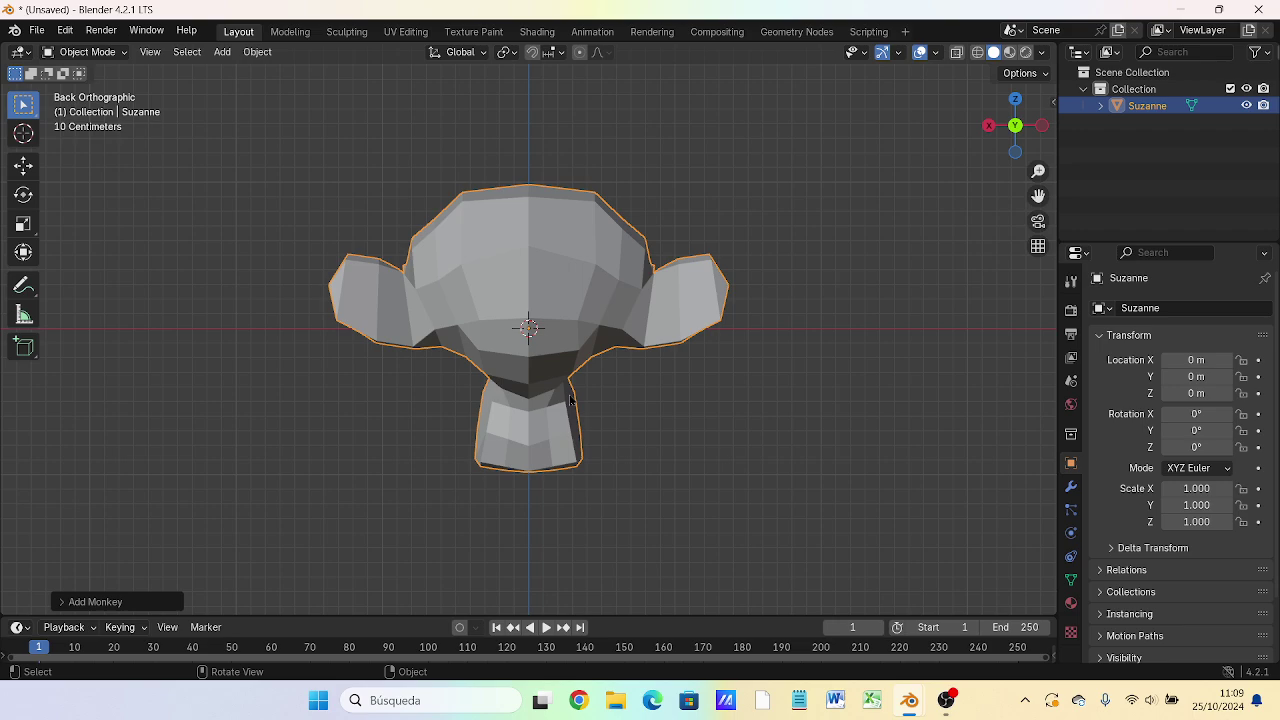
pyautogui.press('KP_6')
pyautogui.press('KP_6')
pyautogui.press('KP_6')
pyautogui.press('KP_6')
pyautogui.press('KP_6')
pyautogui.press('KP_6')
pyautogui.press('KP_8')
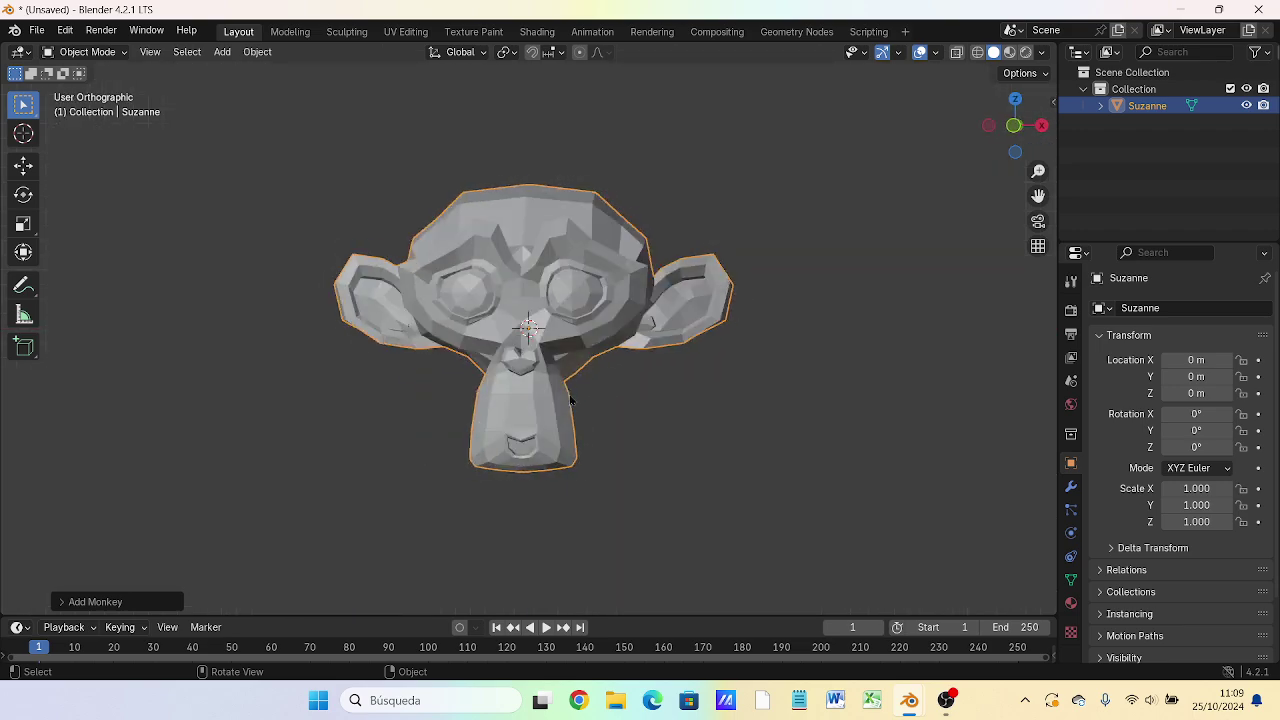
pyautogui.press('ctrl+KP_1')
pyautogui.press('KP_1')
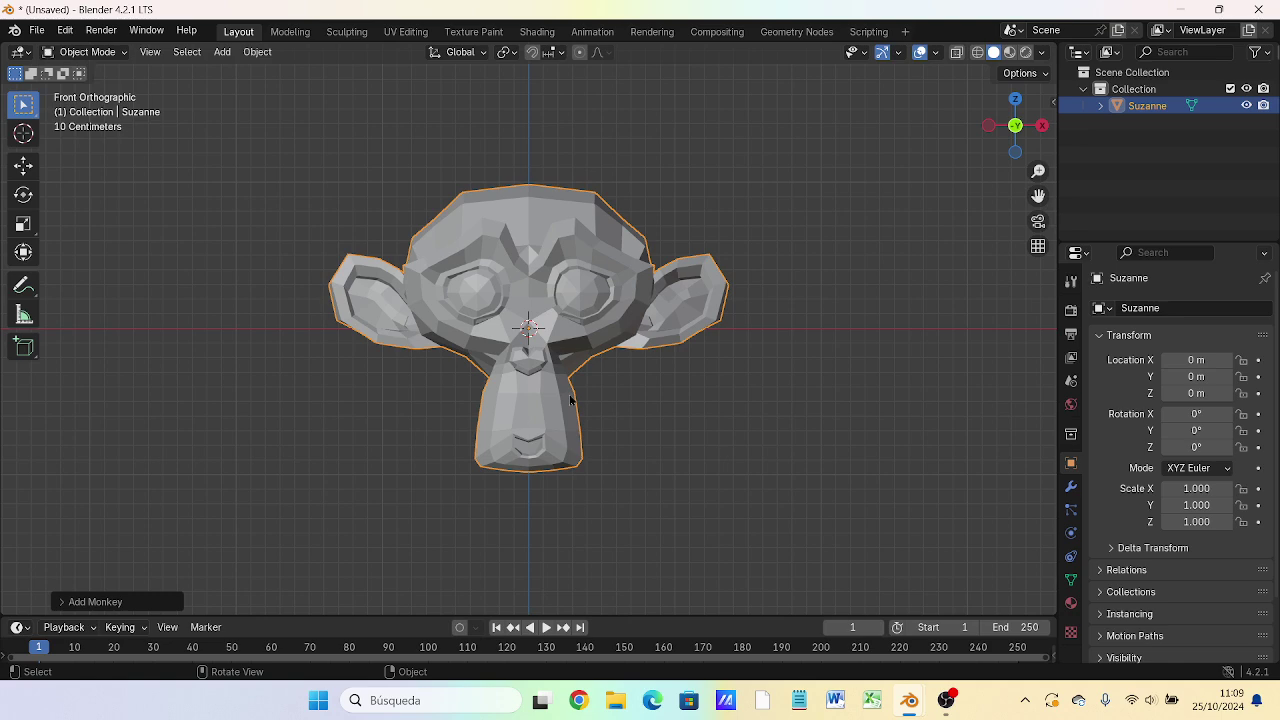
pyautogui.press('KP_3')
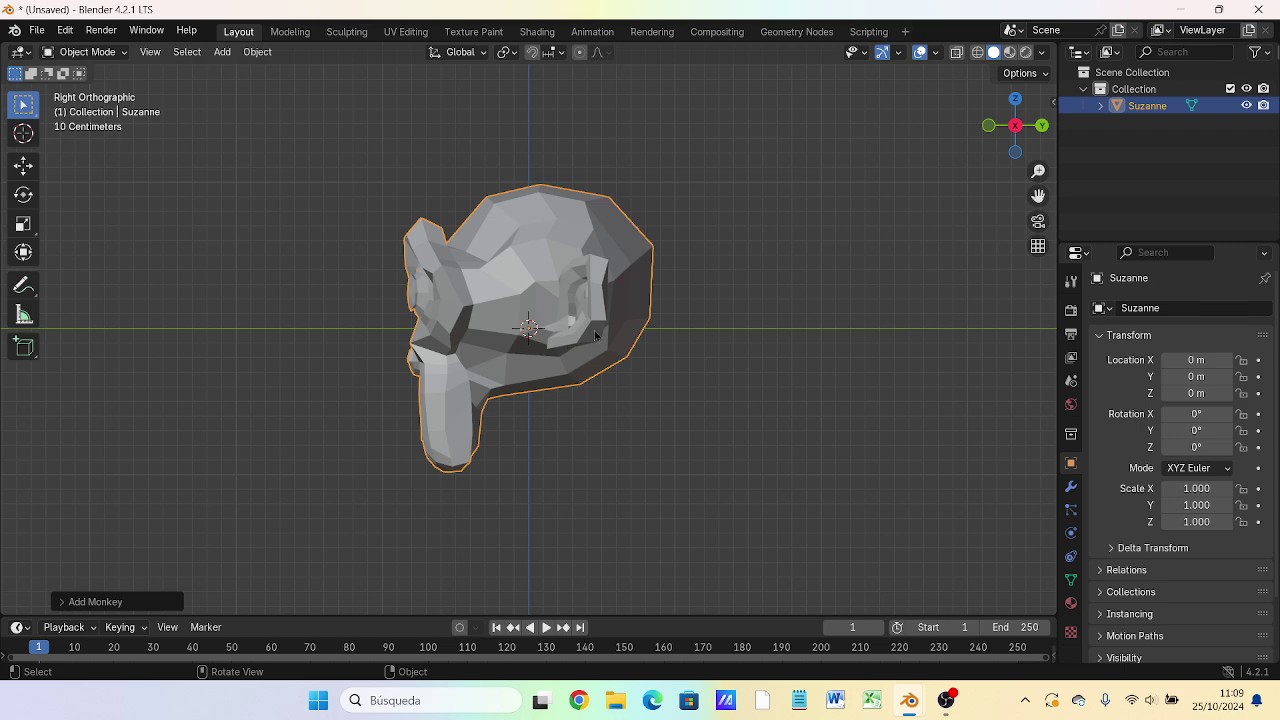
pyautogui.press('ctrl+KP_3')
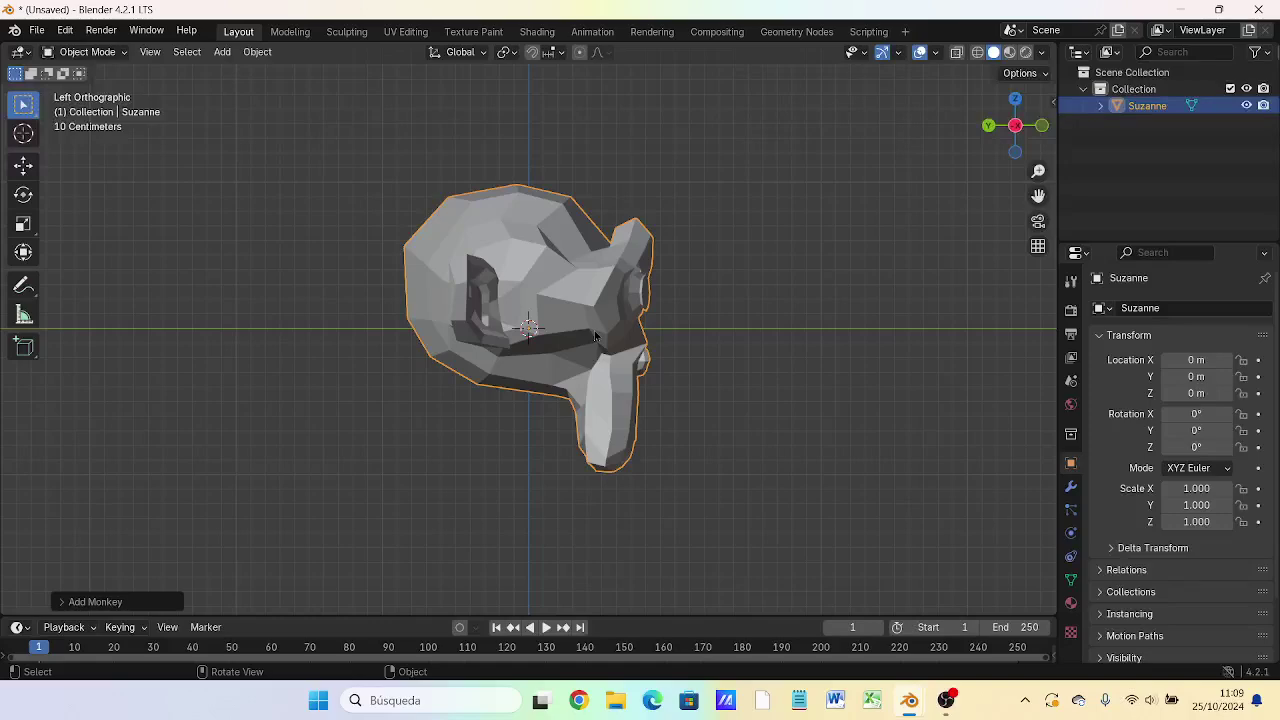
pyautogui.press('KP_3')
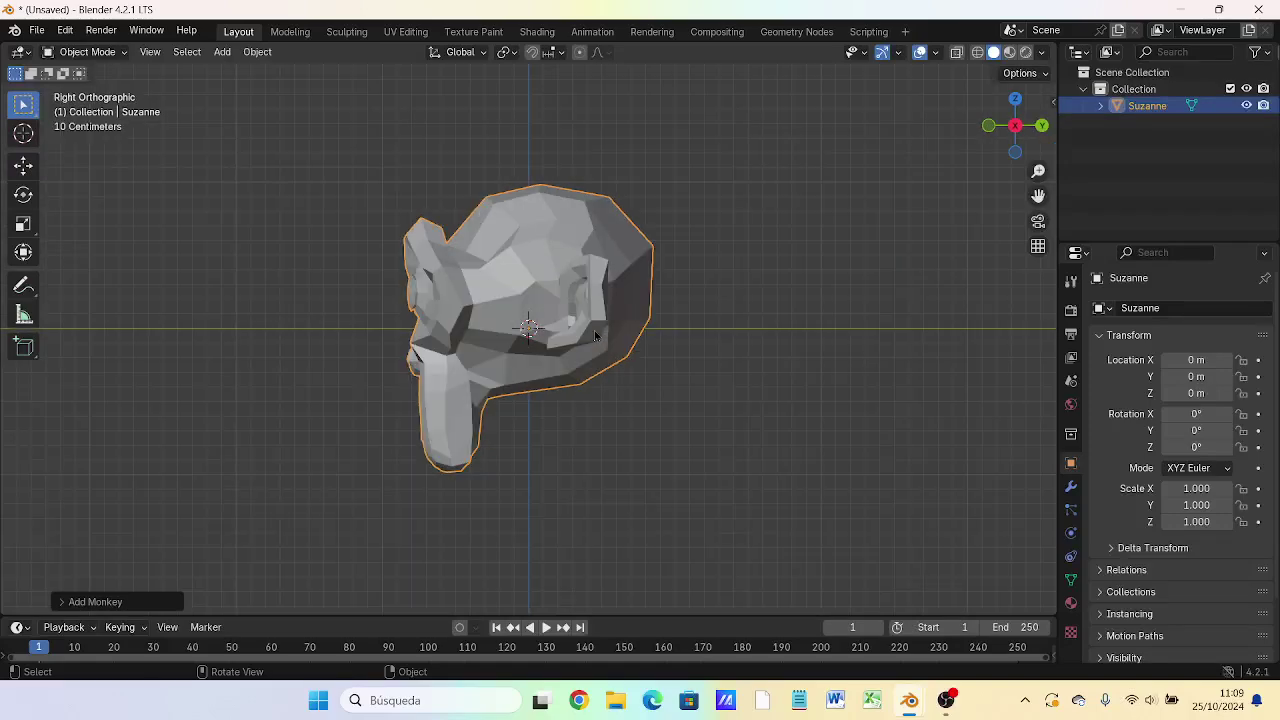
pyautogui.press('KP_4')
pyautogui.press('KP_4')
pyautogui.press('KP_4')
pyautogui.press('KP_3')
pyautogui.press('ctrl+KP_3')
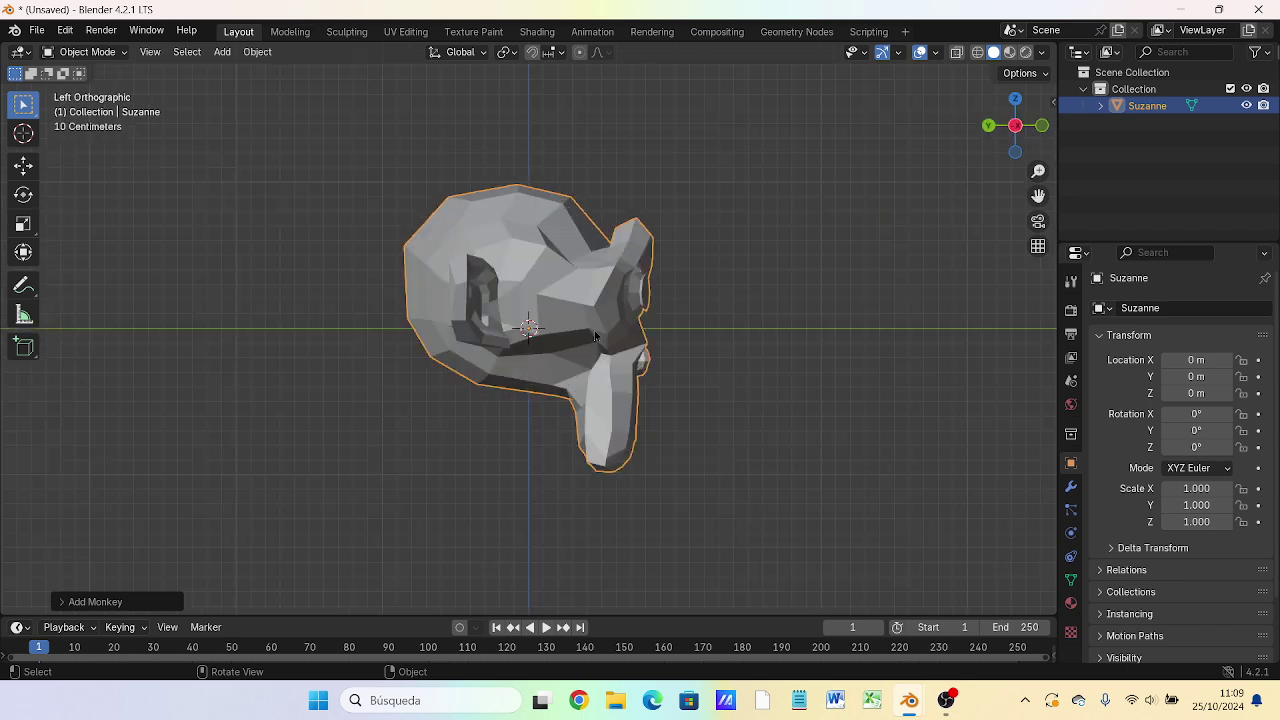
pyautogui.press('KP_3')
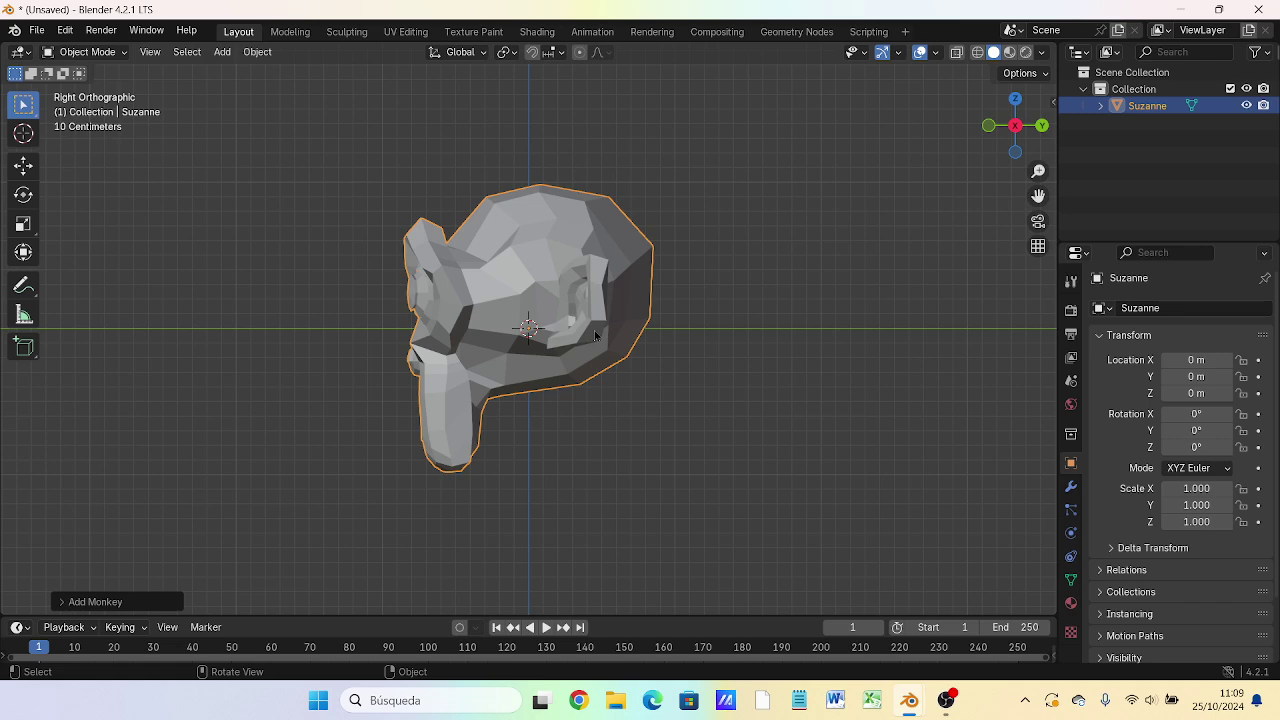
pyautogui.press('KP_7')
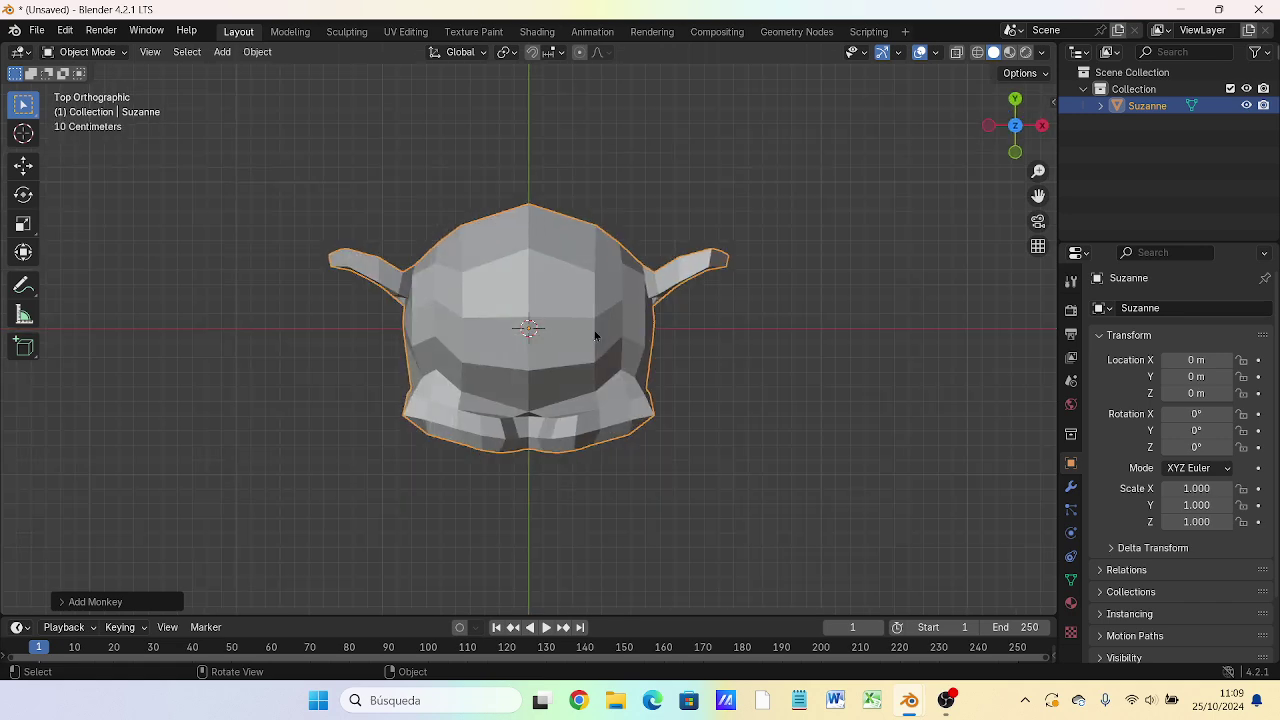
pyautogui.press('ctrl+KP_7')
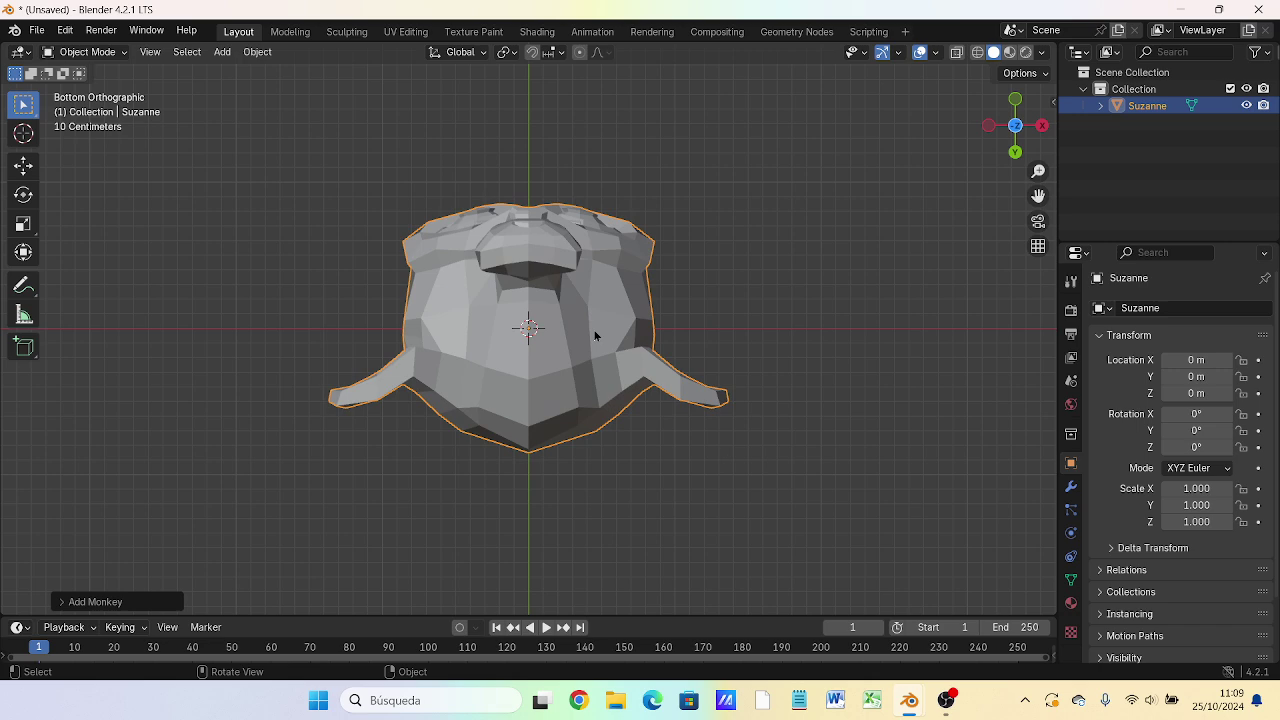
pyautogui.press('KP_7')
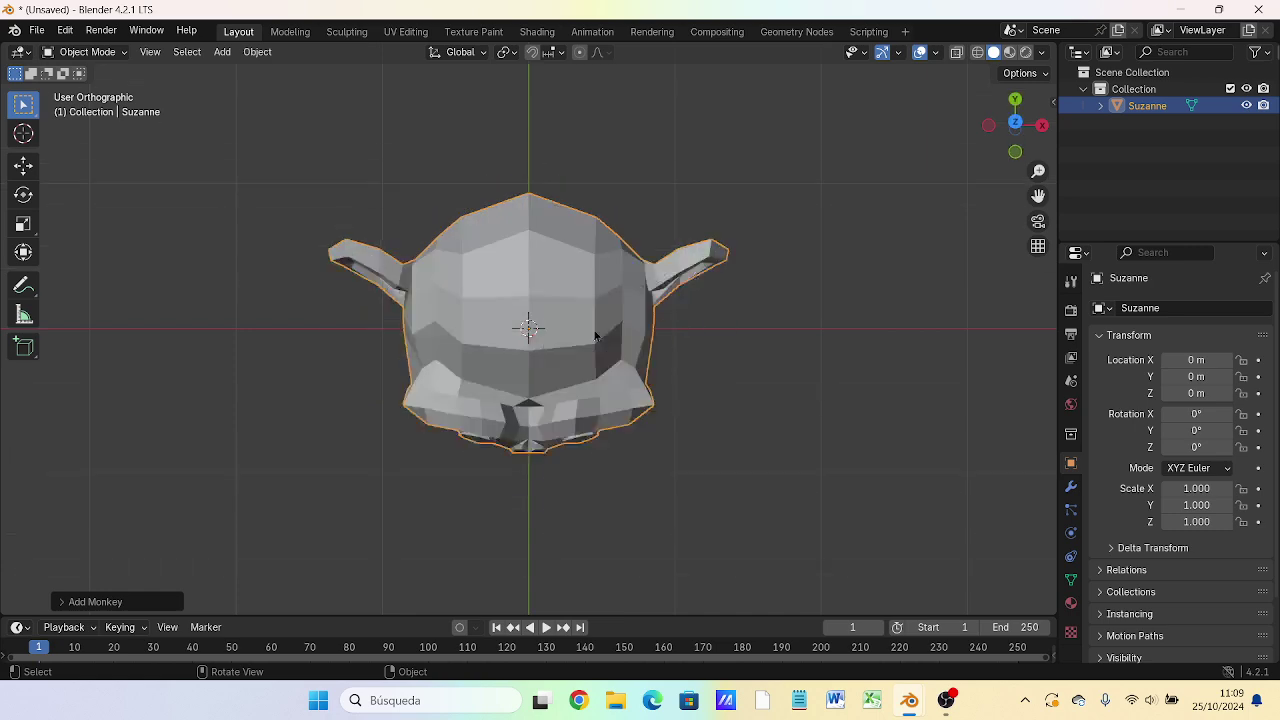
pyautogui.press('ctrl+KP_7')
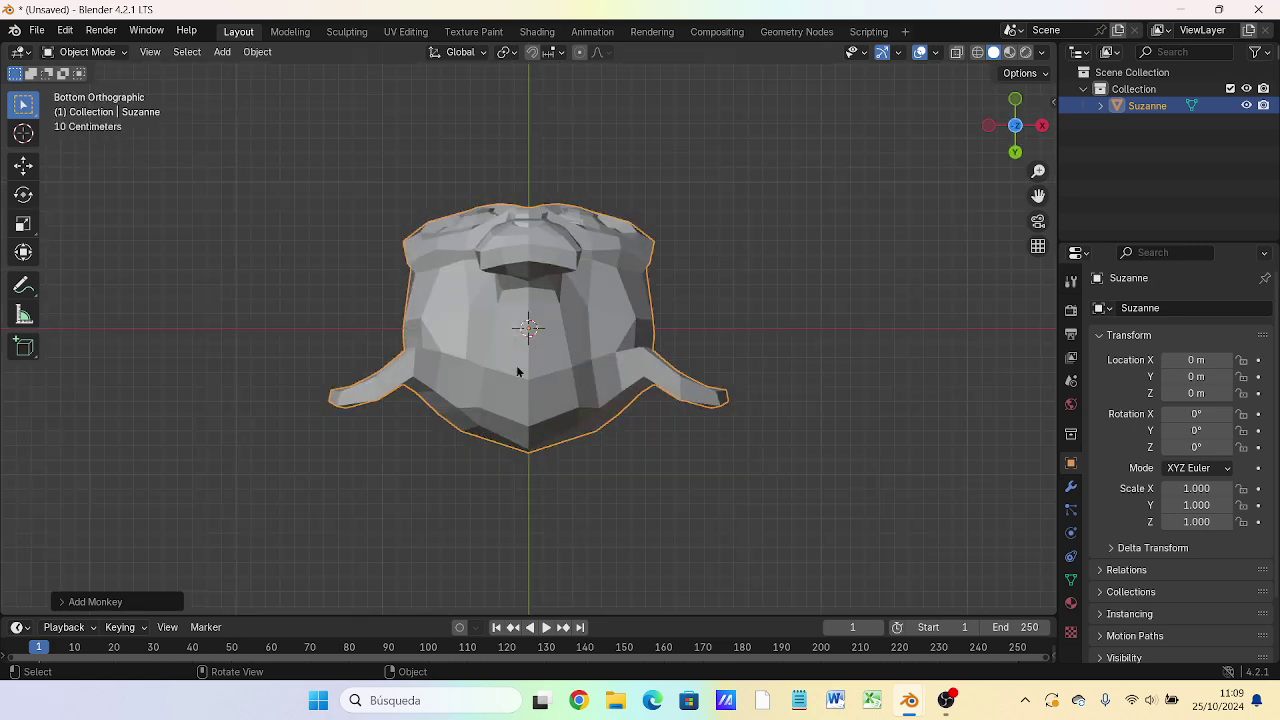
pyautogui.press('KP_1')
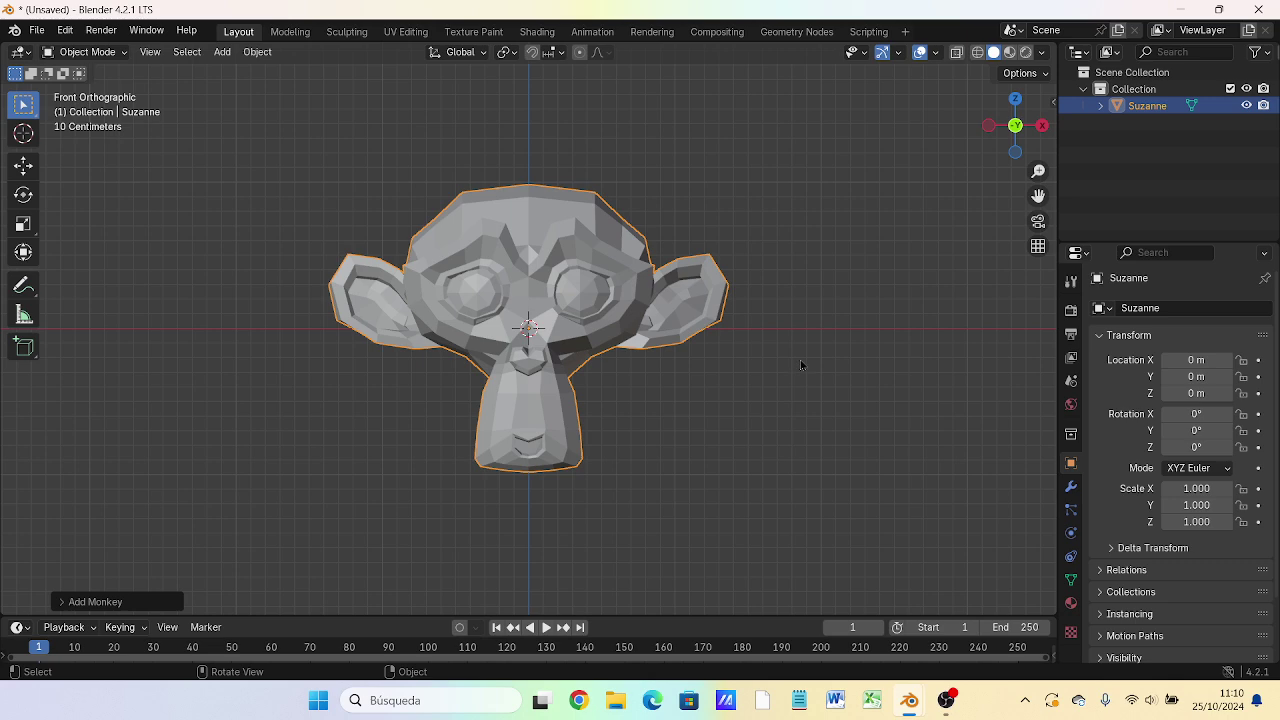
pyautogui.scroll(4, 802, 360)
pyautogui.scroll(-6, 796, 395)
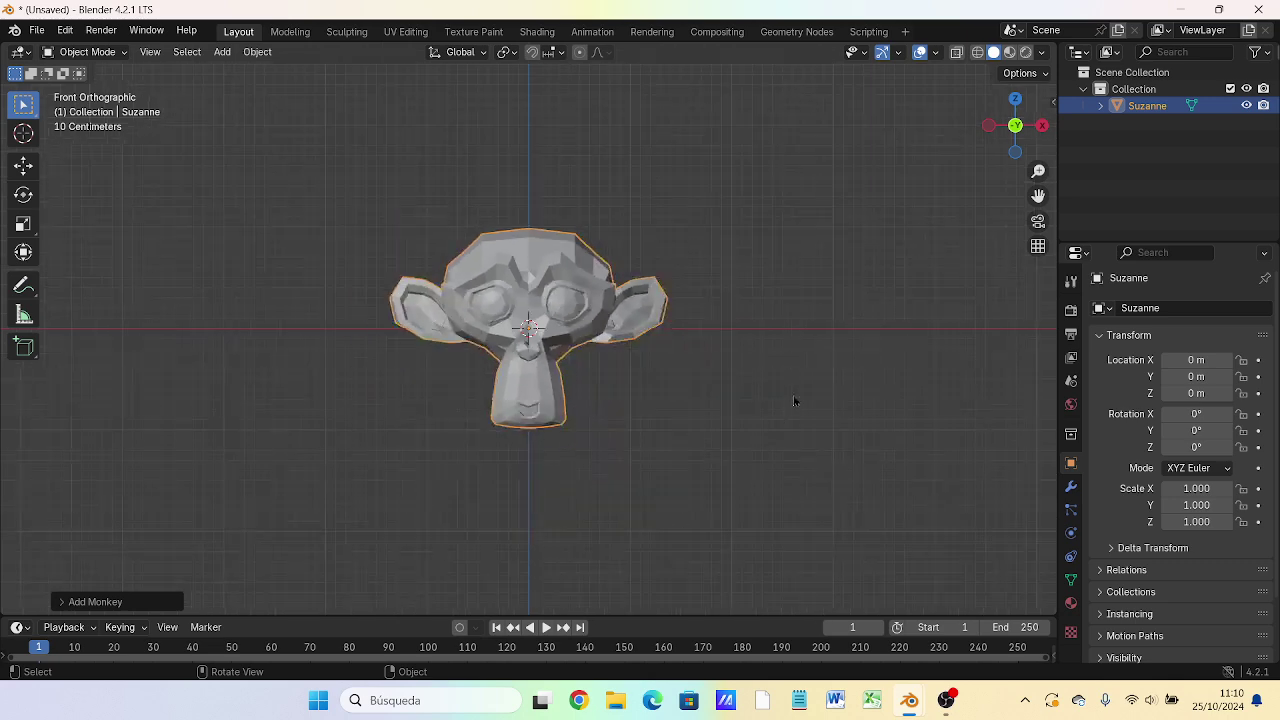
pyautogui.scroll(3, 794, 401)
pyautogui.scroll(-2, 790, 400)
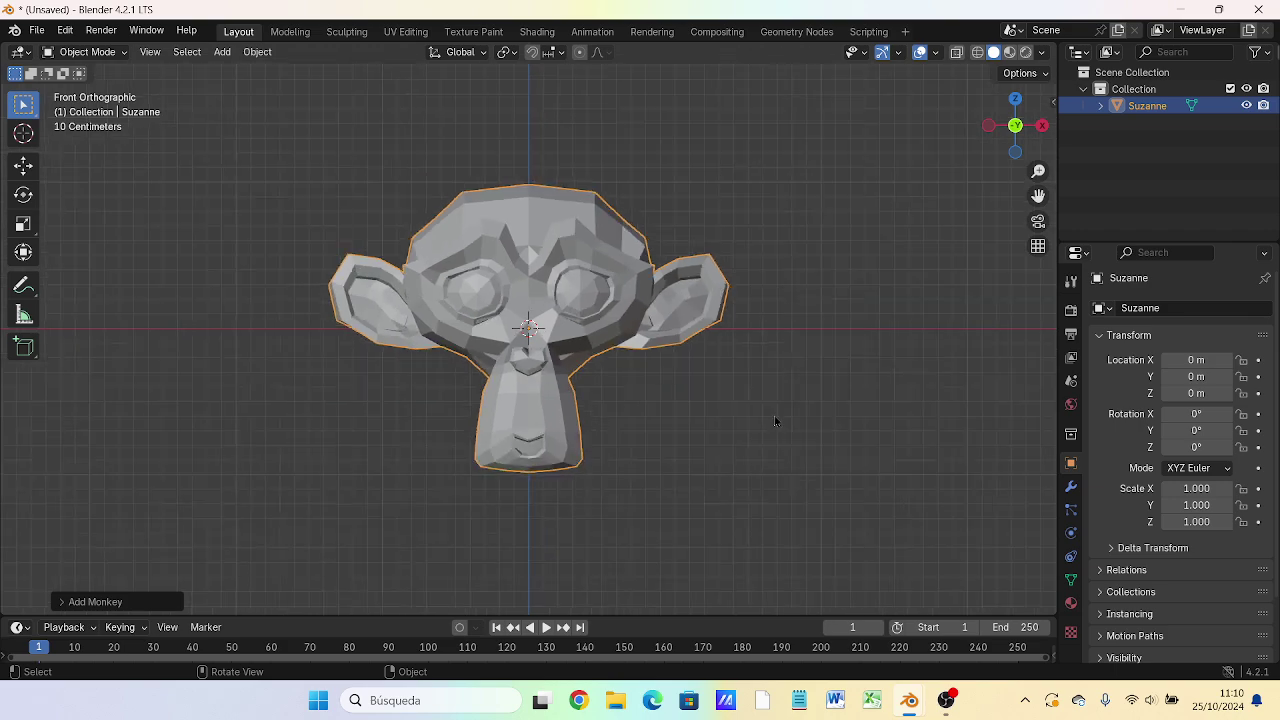
pyautogui.scroll(4, 775, 421)
pyautogui.scroll(-3, 774, 421)
pyautogui.scroll(1, 773, 421)
pyautogui.scroll(2, 771, 421)
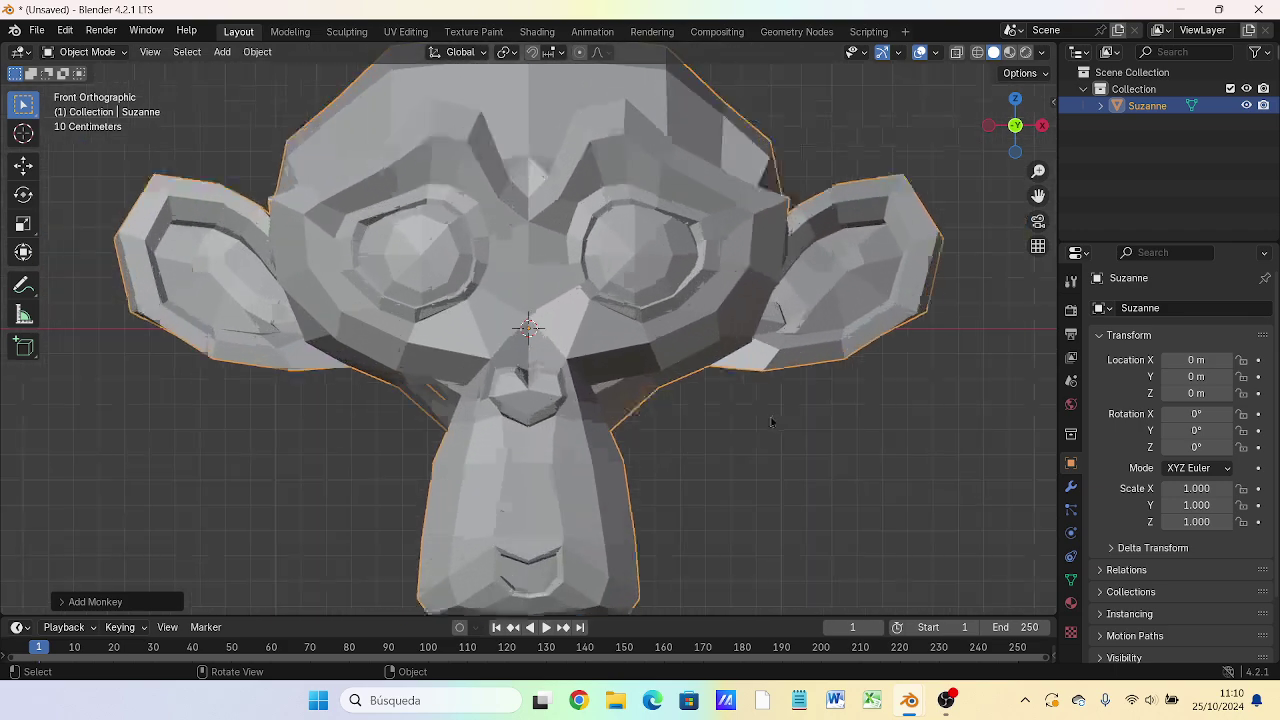
pyautogui.scroll(-3, 773, 416)
pyautogui.scroll(3, 775, 412)
pyautogui.scroll(-2, 780, 410)
pyautogui.scroll(-1, 784, 406)
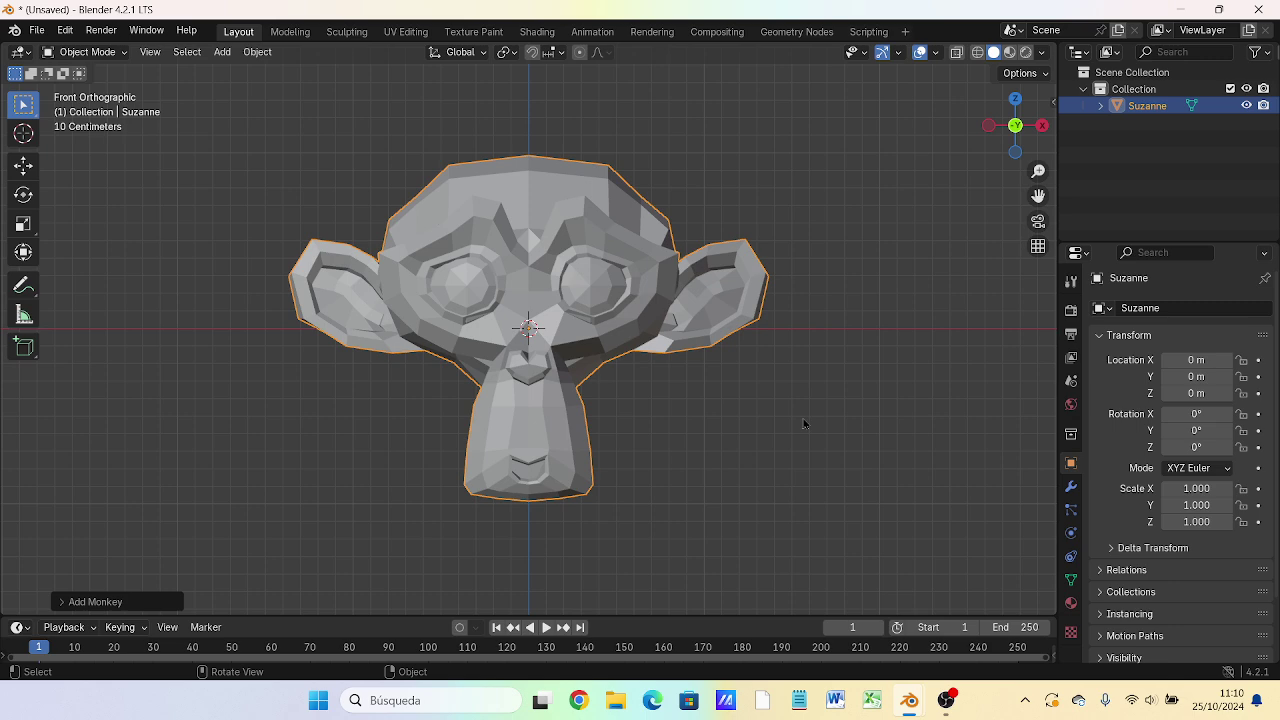
pyautogui.moveTo(803, 424)
pyautogui.mouseDown(button='middle')
pyautogui.moveTo(643, 500)
pyautogui.moveTo(789, 374)
pyautogui.moveTo(797, 437)
pyautogui.moveTo(826, 431)
pyautogui.moveTo(803, 412)
pyautogui.mouseUp(button='middle')
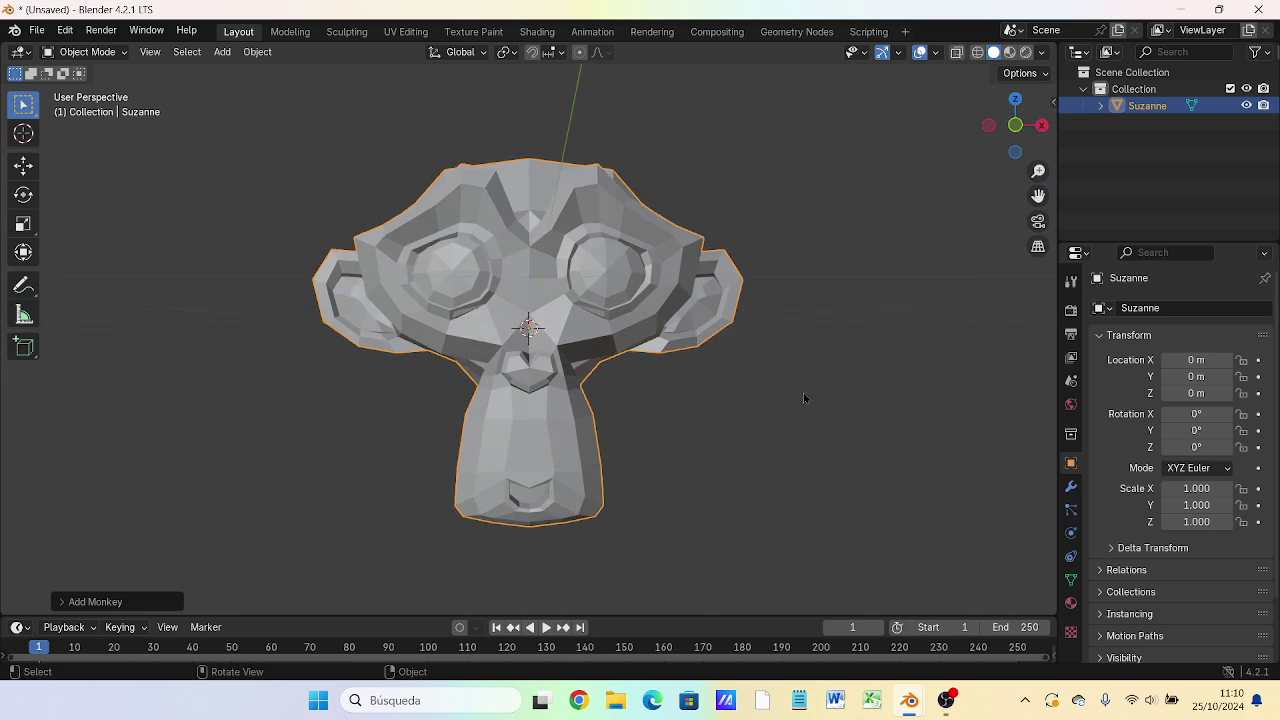
pyautogui.press('KP_1')
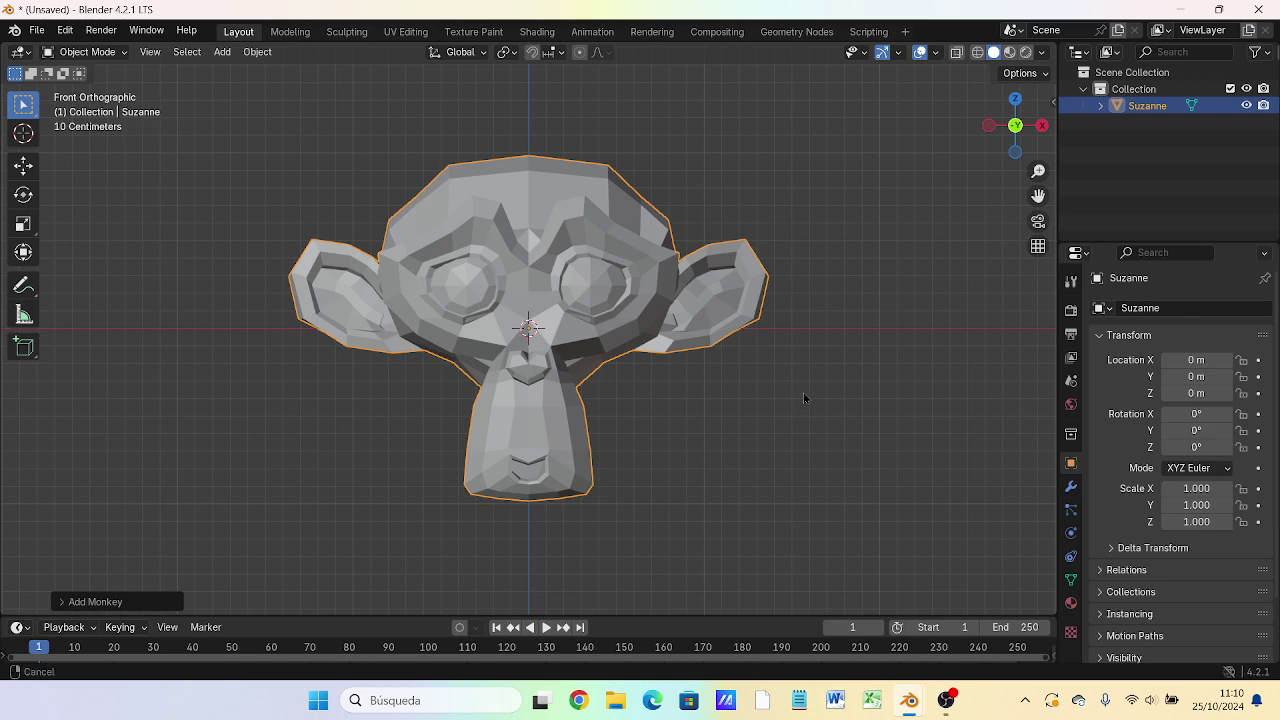
pyautogui.moveTo(805, 400)
pyautogui.keyDown('shift'); pyautogui.mouseDown(button='middle')
pyautogui.moveTo(765, 379)
pyautogui.moveTo(986, 271)
pyautogui.moveTo(662, 475)
pyautogui.moveTo(806, 392)
pyautogui.mouseUp(button='middle'); pyautogui.keyUp('shift')
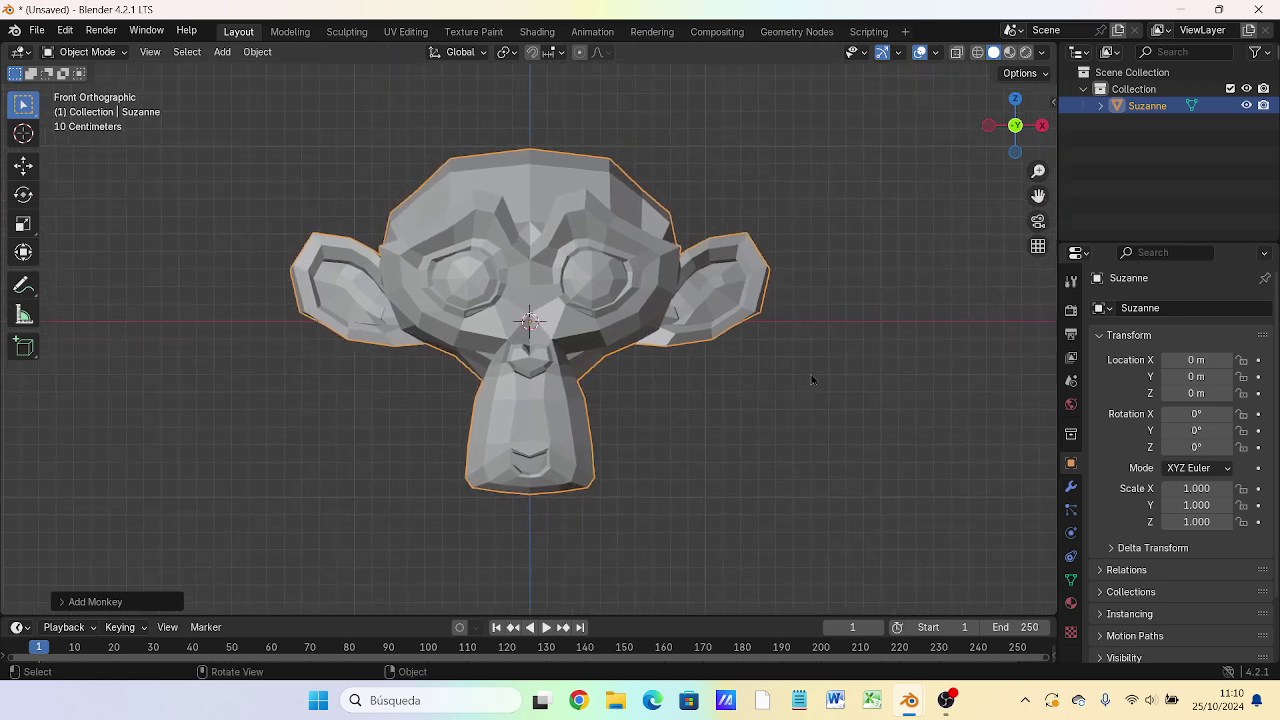
pyautogui.press('shift')
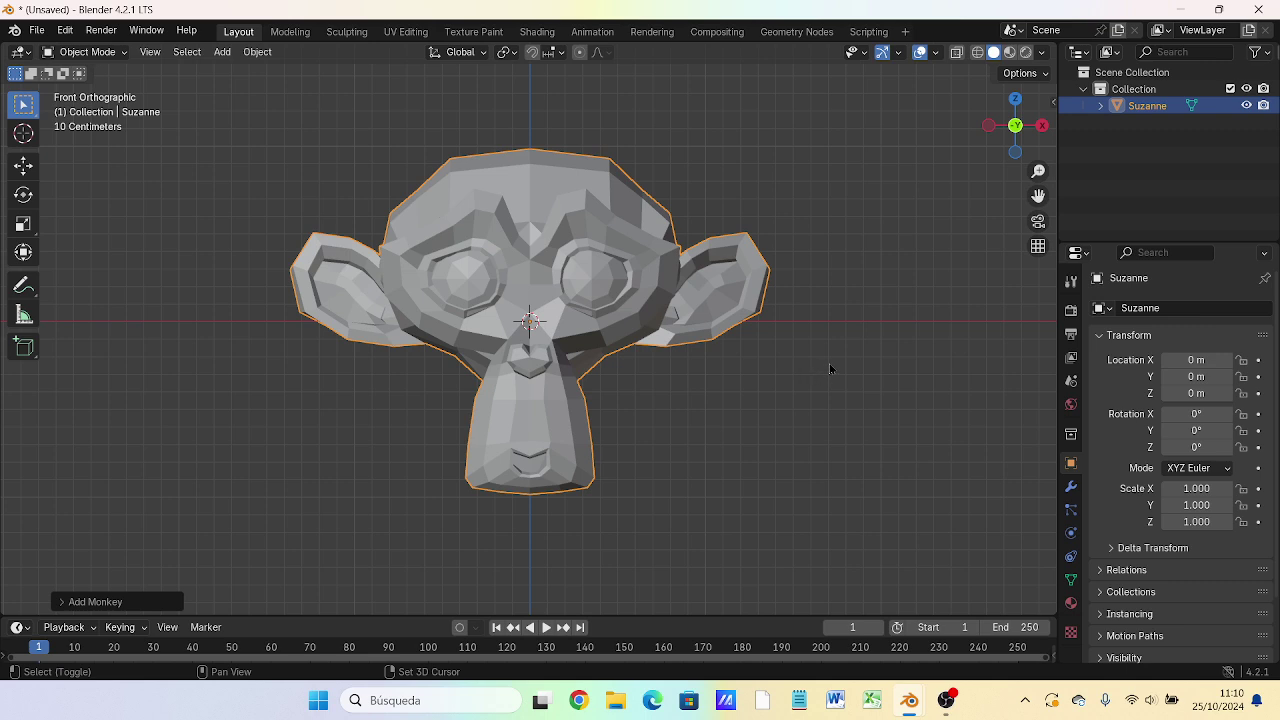
pyautogui.moveTo(830, 369)
pyautogui.keyDown('shift'); pyautogui.mouseDown(button='middle')
pyautogui.moveTo(946, 334)
pyautogui.moveTo(709, 357)
pyautogui.moveTo(966, 484)
pyautogui.moveTo(980, 229)
pyautogui.moveTo(771, 470)
pyautogui.moveTo(608, 314)
pyautogui.moveTo(894, 251)
pyautogui.moveTo(913, 302)
pyautogui.mouseUp(button='middle'); pyautogui.keyUp('shift')
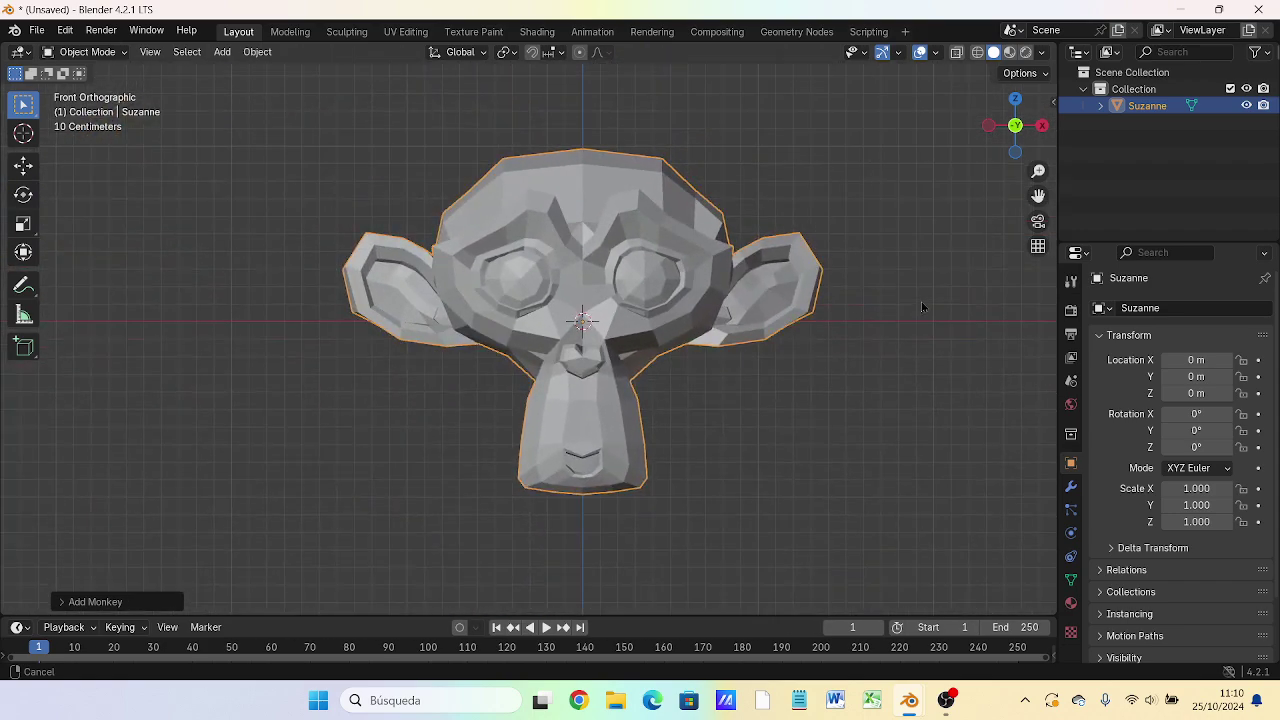
pyautogui.scroll(-2, 913, 302)
pyautogui.scroll(-2, 905, 295)
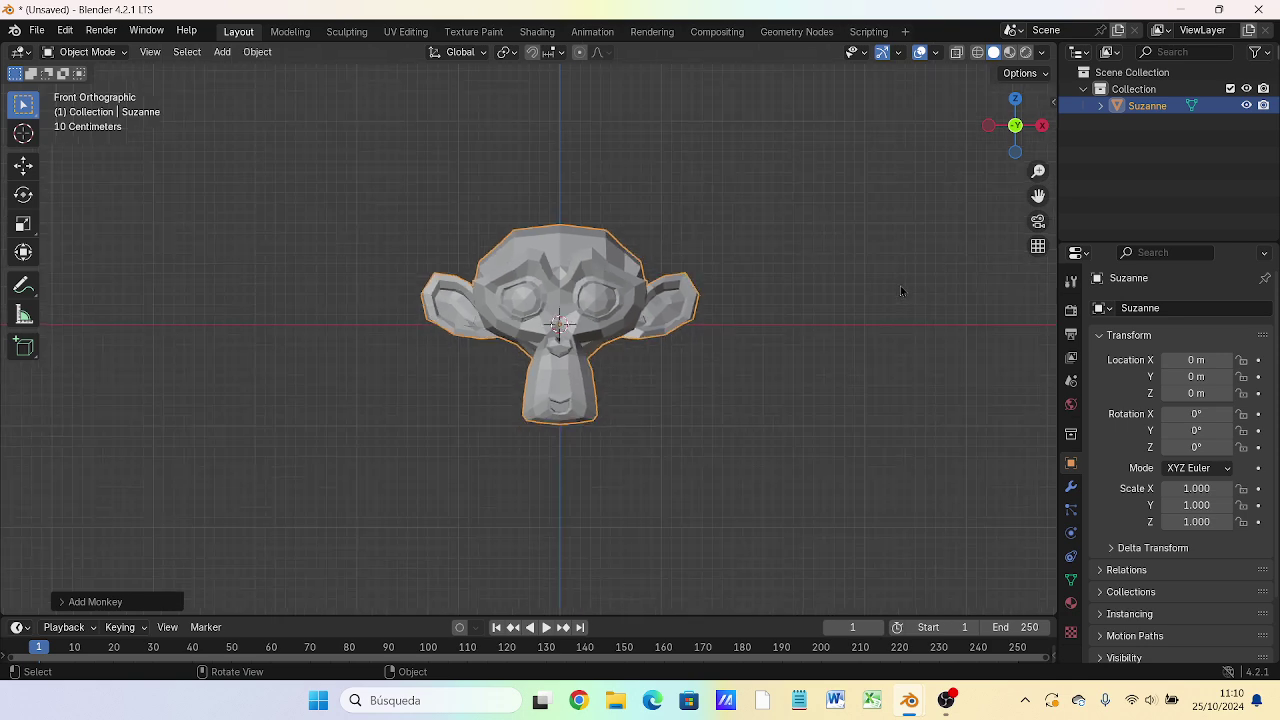
pyautogui.scroll(1, 900, 285)
pyautogui.scroll(1, 899, 278)
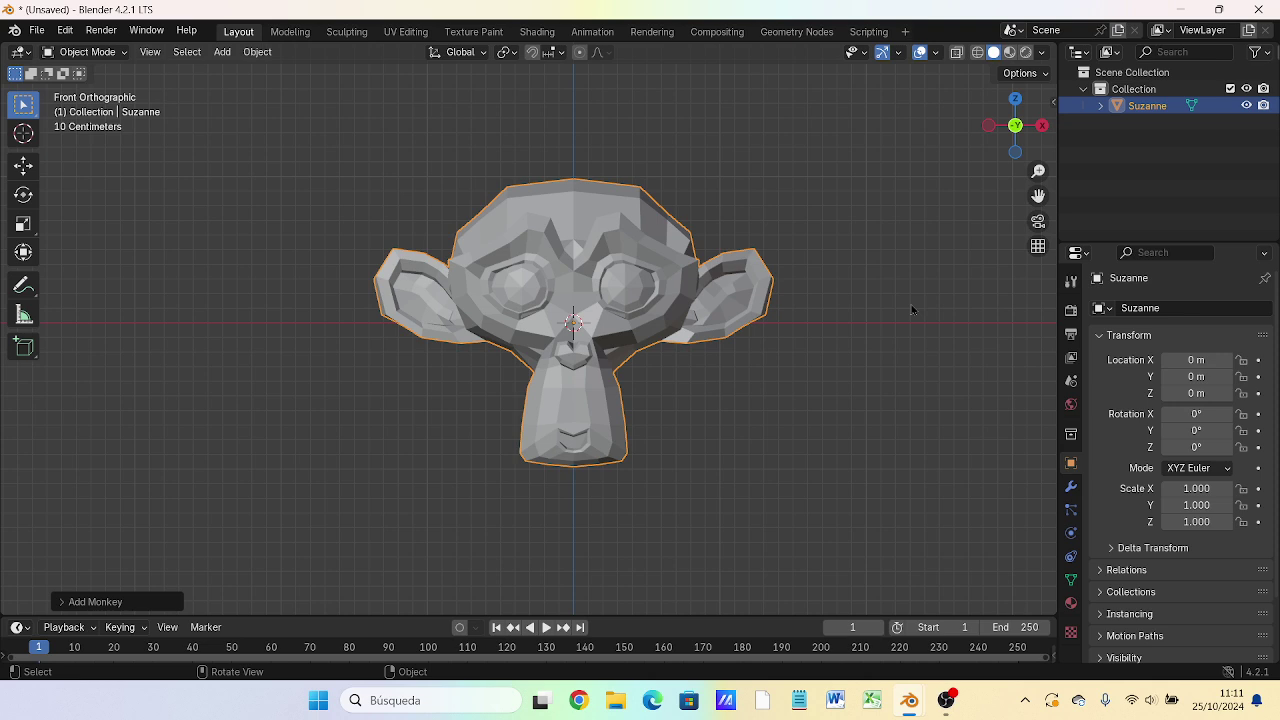
# Step: Delete Suzanne, then bring up the Shift+A Add menu to choose a mesh shape
pyautogui.press('Delete')
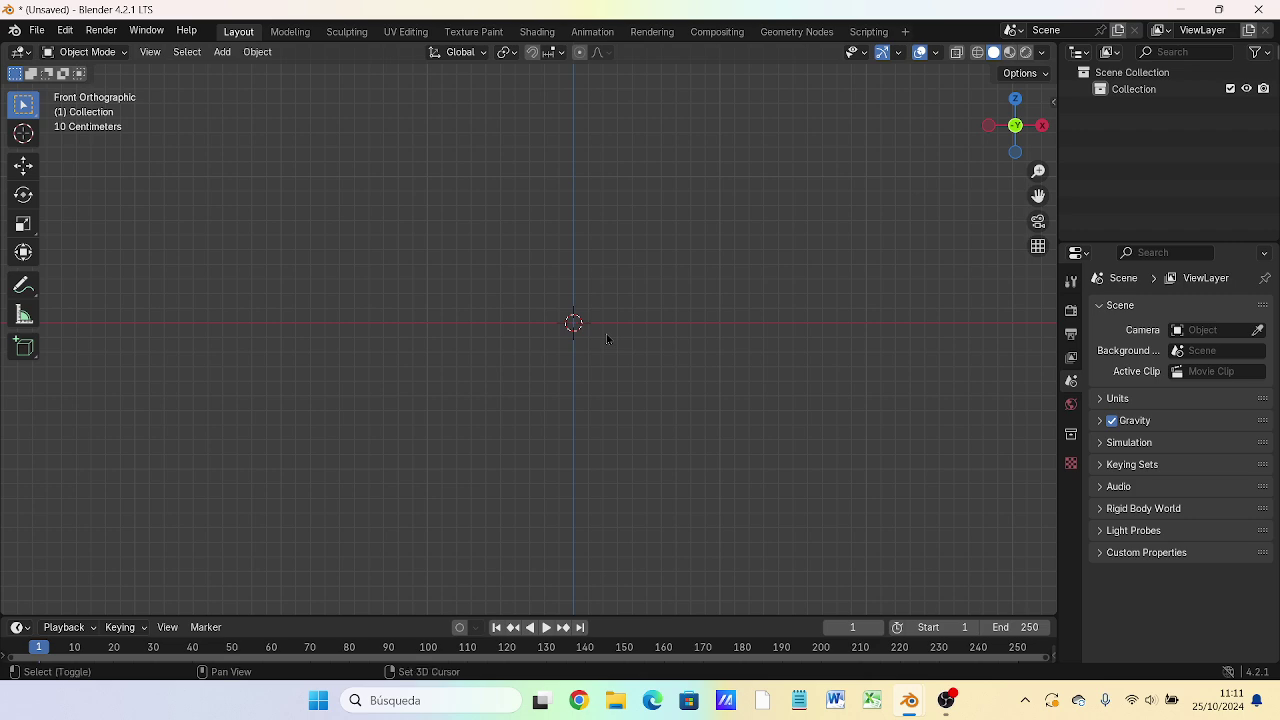
pyautogui.hotkey('shift', 'a')
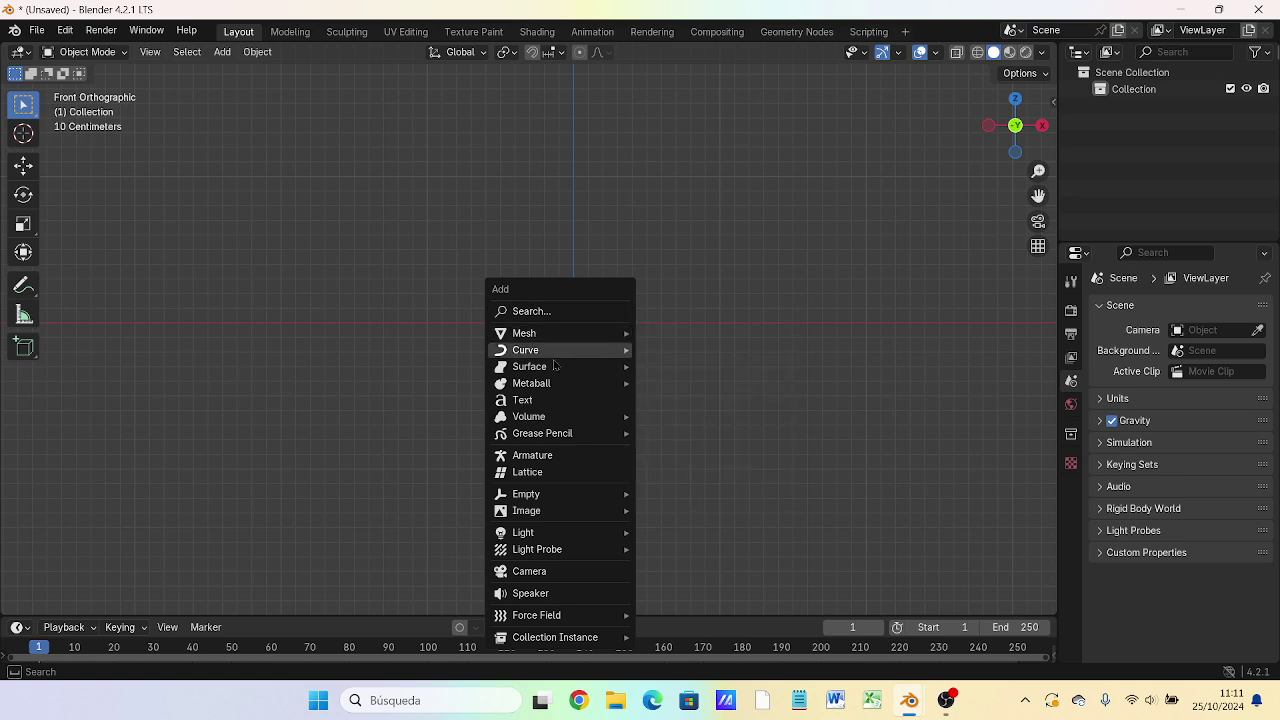
pyautogui.moveTo(524, 333)
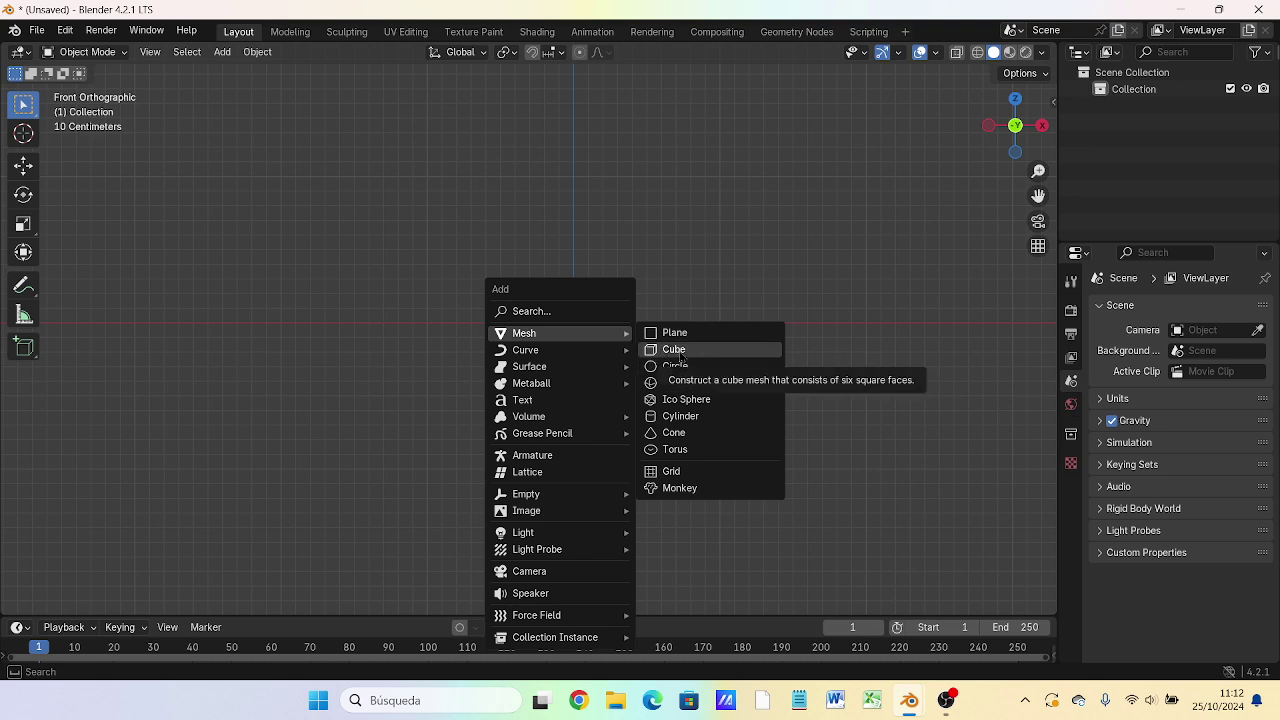
# Step: Add a Cube mesh at the origin and orbit, zooming out to see it in 3D
pyautogui.click(679, 352)
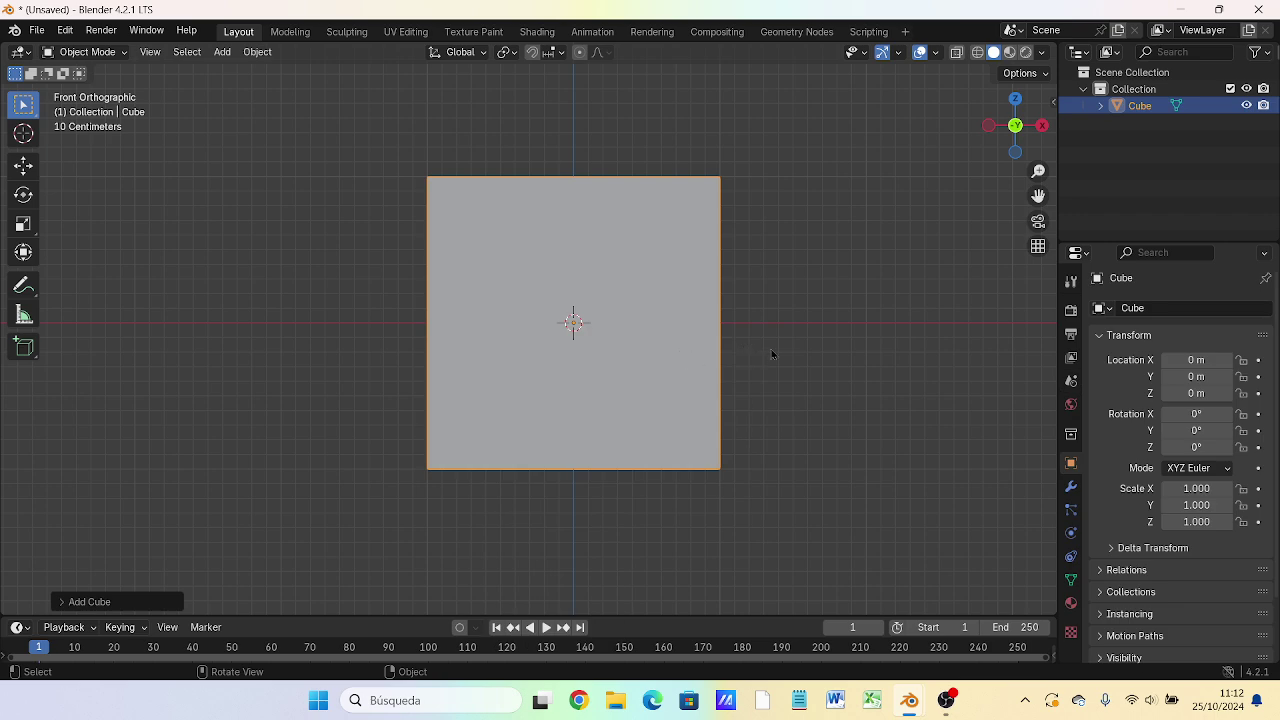
pyautogui.moveTo(935, 322)
pyautogui.mouseDown(button='middle')
pyautogui.moveTo(896, 344)
pyautogui.moveTo(949, 324)
pyautogui.moveTo(917, 334)
pyautogui.moveTo(945, 280)
pyautogui.moveTo(923, 331)
pyautogui.moveTo(931, 314)
pyautogui.moveTo(917, 300)
pyautogui.mouseUp(button='middle')
pyautogui.scroll(-2, 925, 296)
pyautogui.scroll(-1, 940, 297)
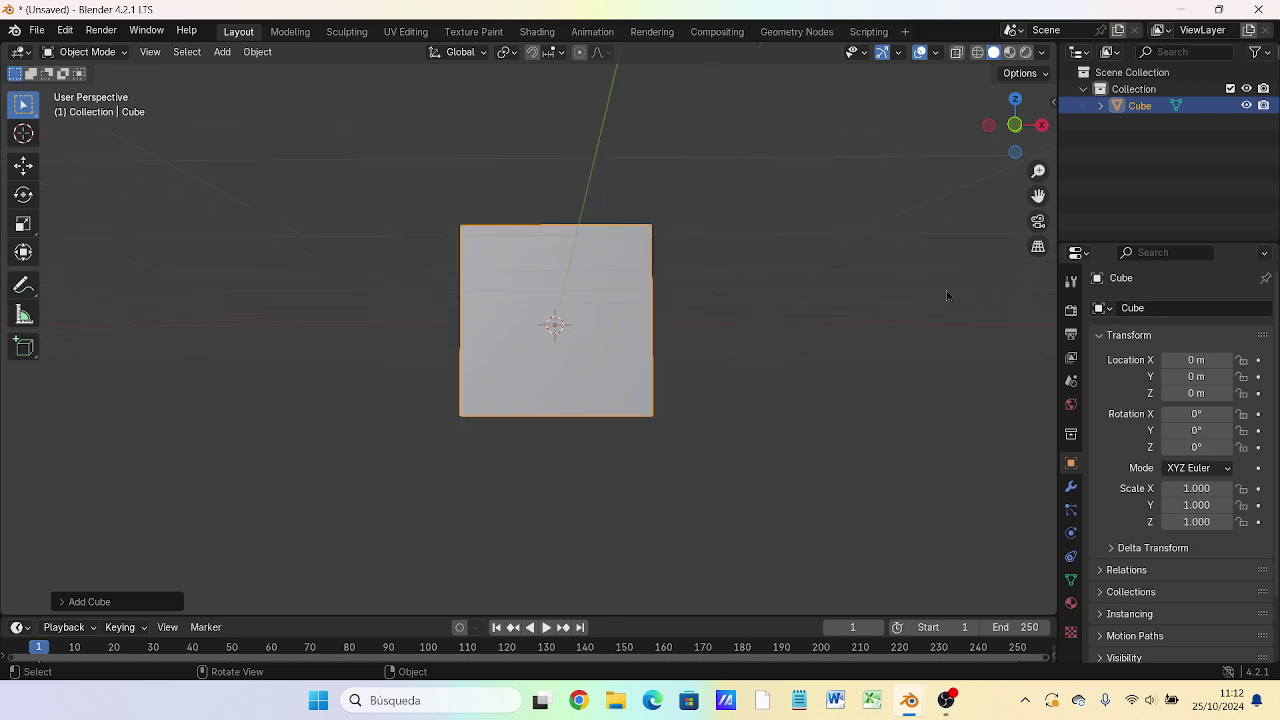
# Step: Switch to Front Orthographic view and adjust the zoom on the cube
pyautogui.press('KP_1')
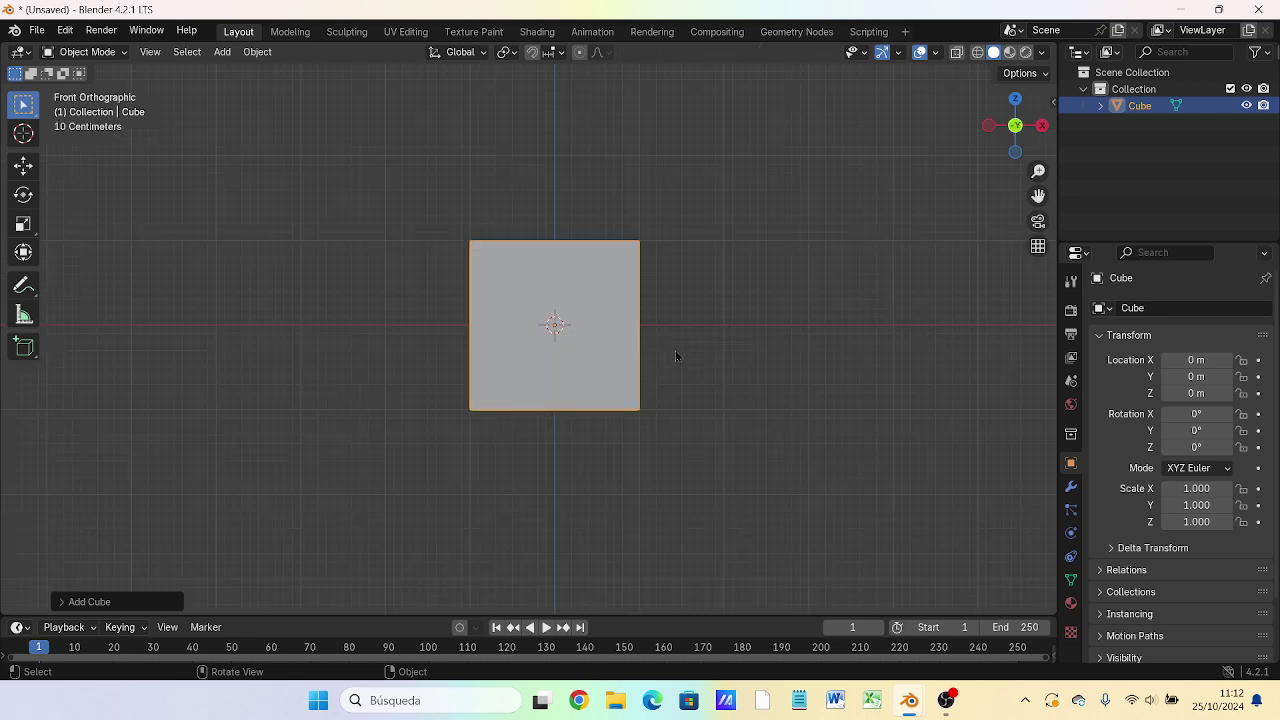
pyautogui.scroll(2, 685, 309)
pyautogui.scroll(-3, 695, 305)
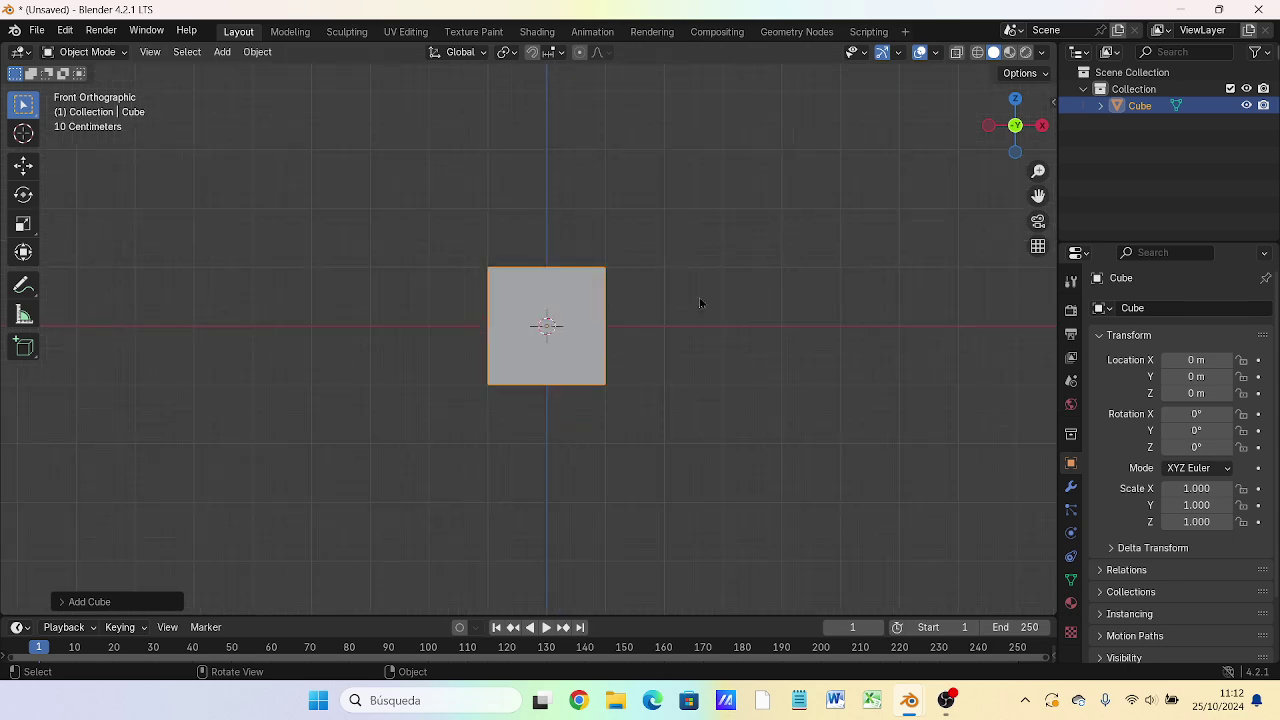
pyautogui.scroll(-3, 699, 302)
pyautogui.scroll(-3, 699, 303)
pyautogui.scroll(-2, 697, 305)
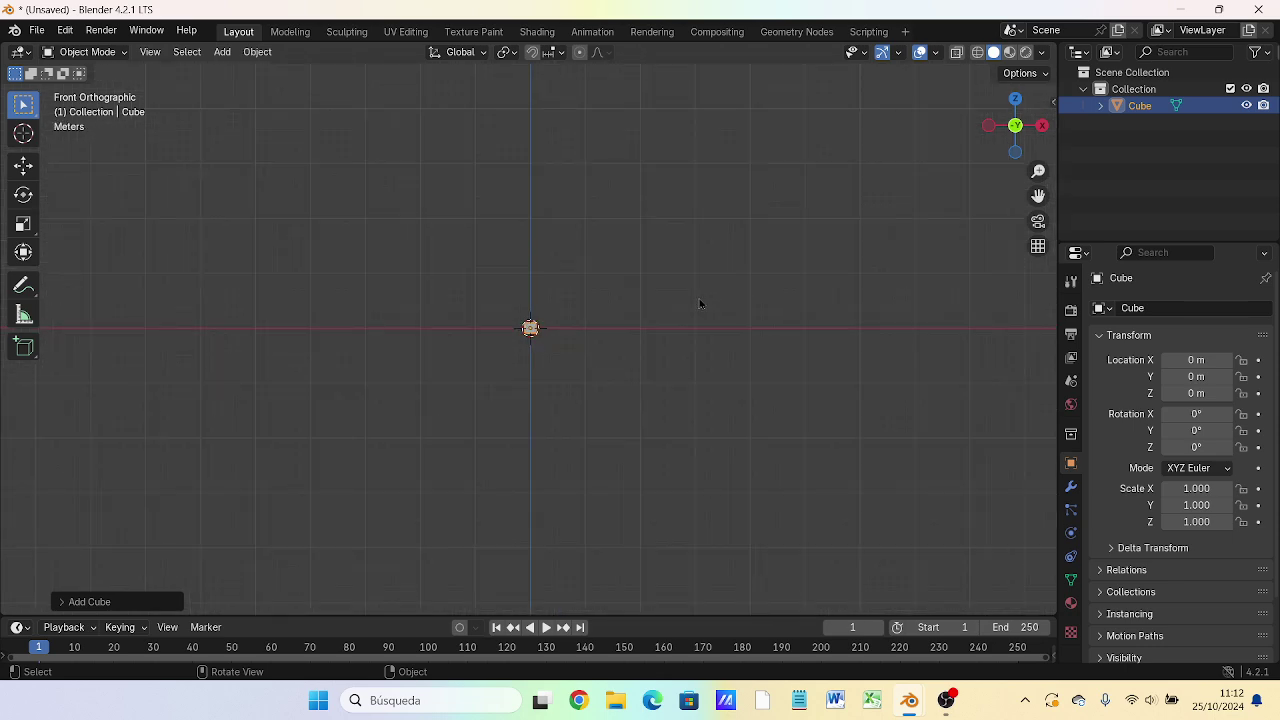
pyautogui.scroll(-2, 695, 309)
pyautogui.scroll(2, 695, 303)
pyautogui.scroll(5, 697, 303)
pyautogui.scroll(7, 698, 303)
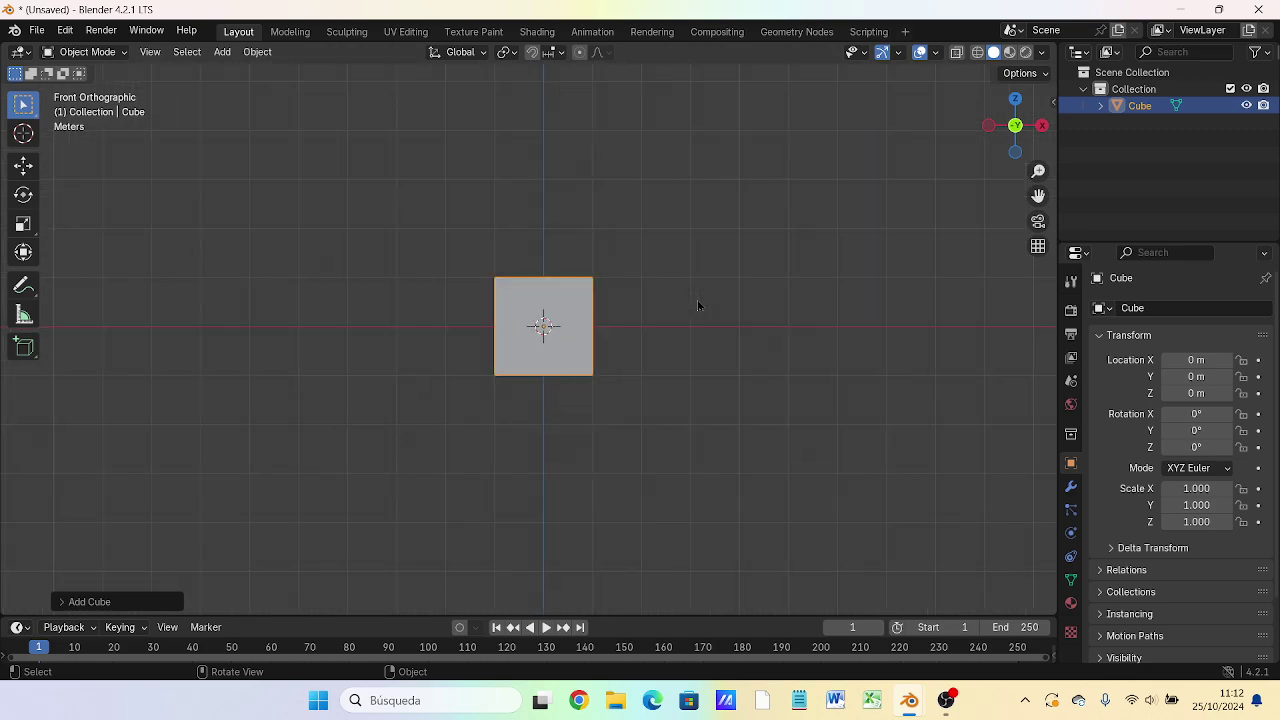
pyautogui.scroll(2, 699, 303)
pyautogui.scroll(-1, 699, 303)
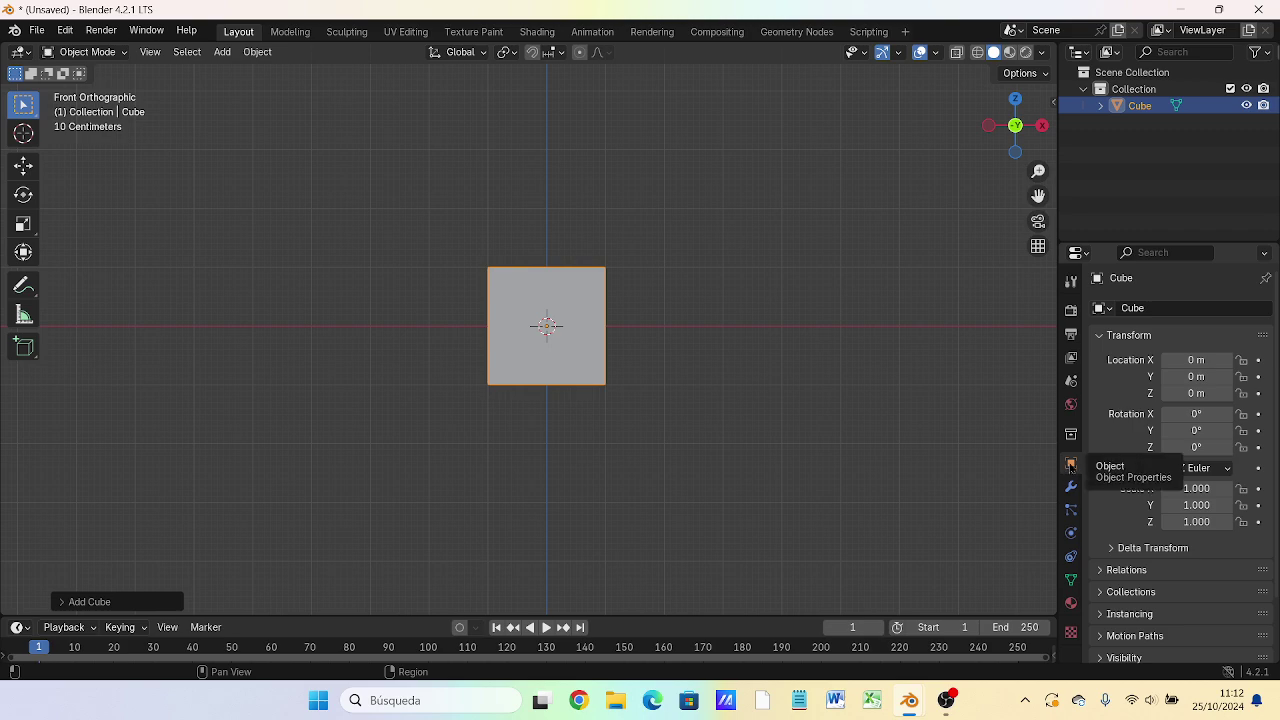
pyautogui.click(1071, 334)
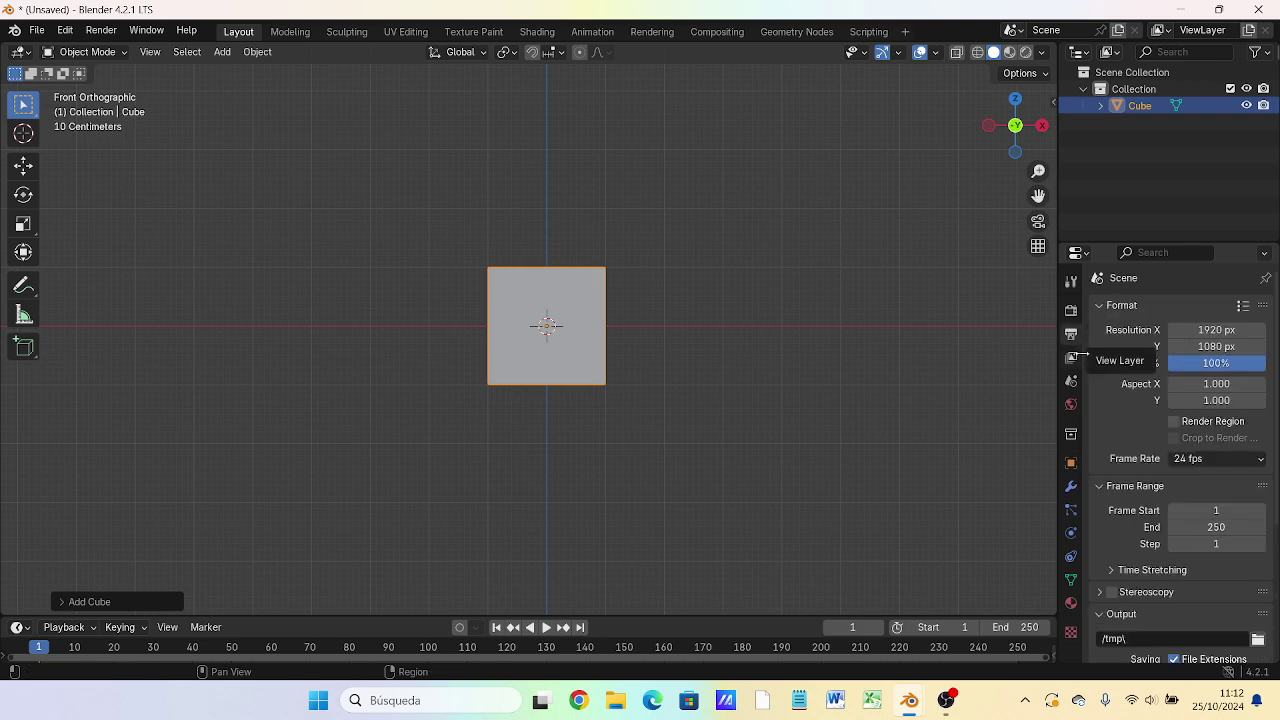
pyautogui.click(1071, 463)
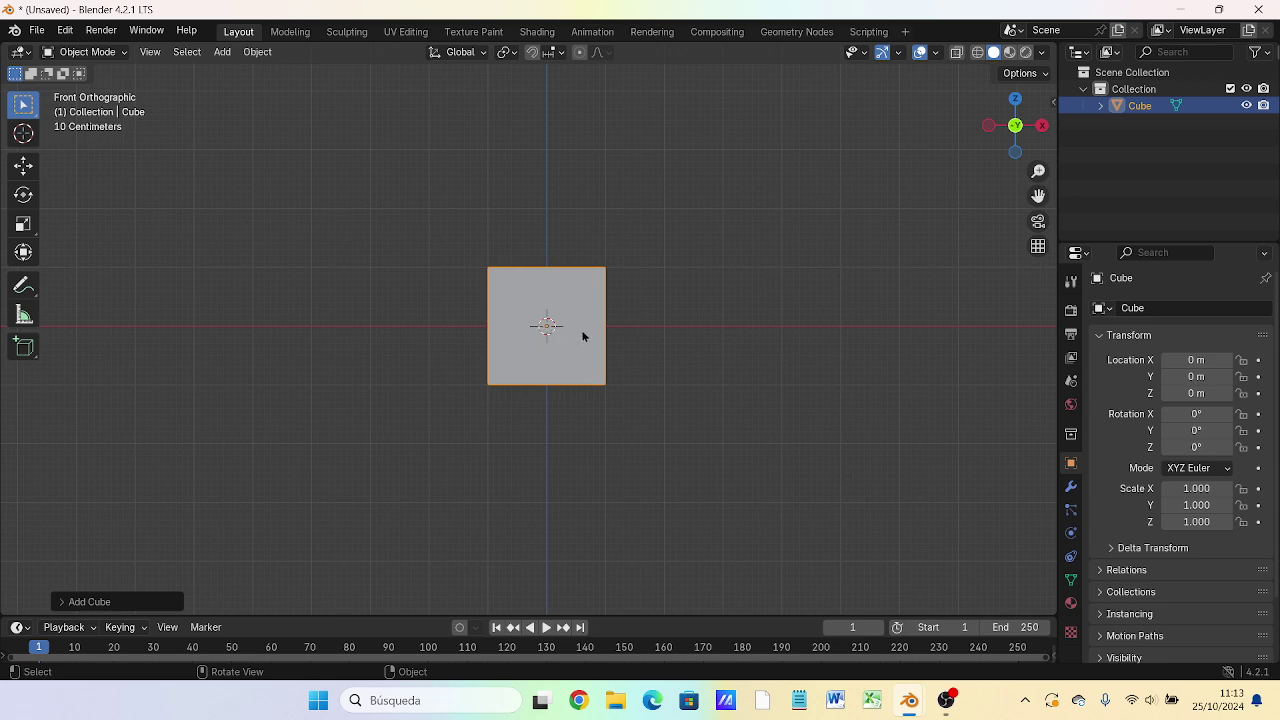
# Step: Check Right and Top views, orbit into perspective, and switch to Wireframe via the Z pie
pyautogui.press('KP_3')
pyautogui.press('KP_7')
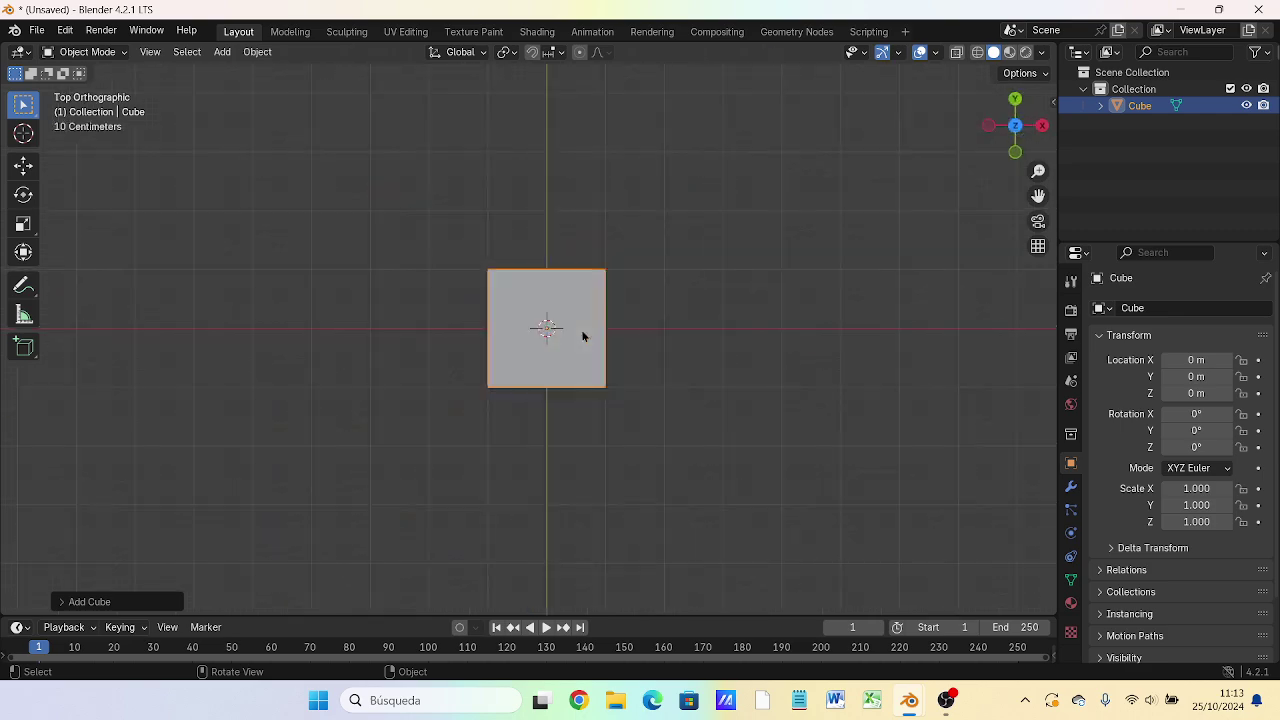
pyautogui.moveTo(617, 366)
pyautogui.mouseDown(button='middle')
pyautogui.moveTo(541, 285)
pyautogui.moveTo(511, 219)
pyautogui.moveTo(540, 223)
pyautogui.moveTo(556, 246)
pyautogui.mouseUp(button='middle')
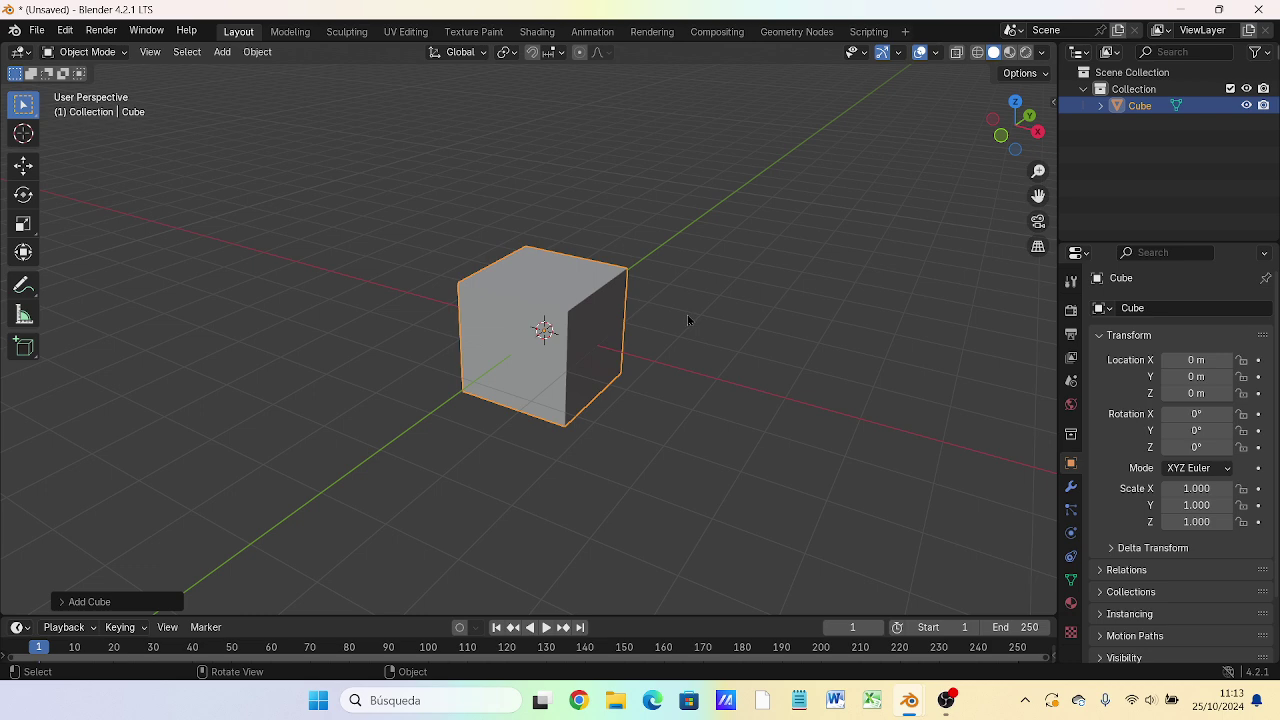
pyautogui.press('z')
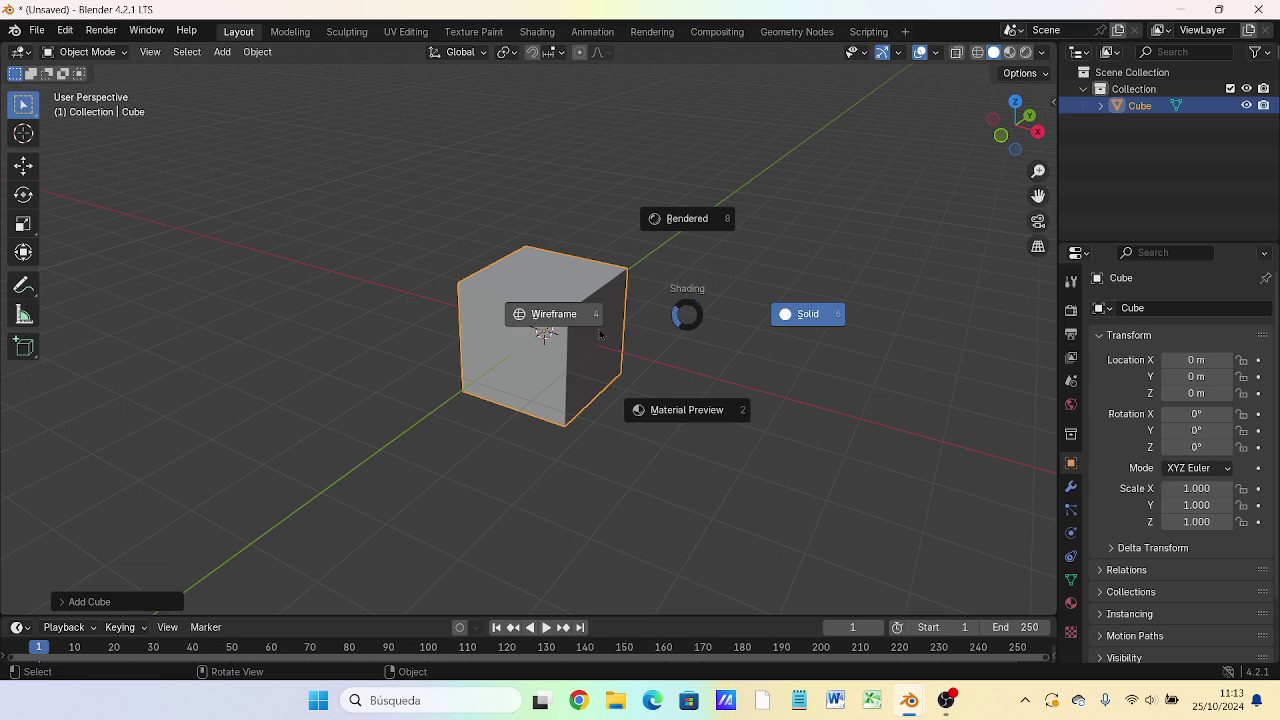
pyautogui.click(560, 318)
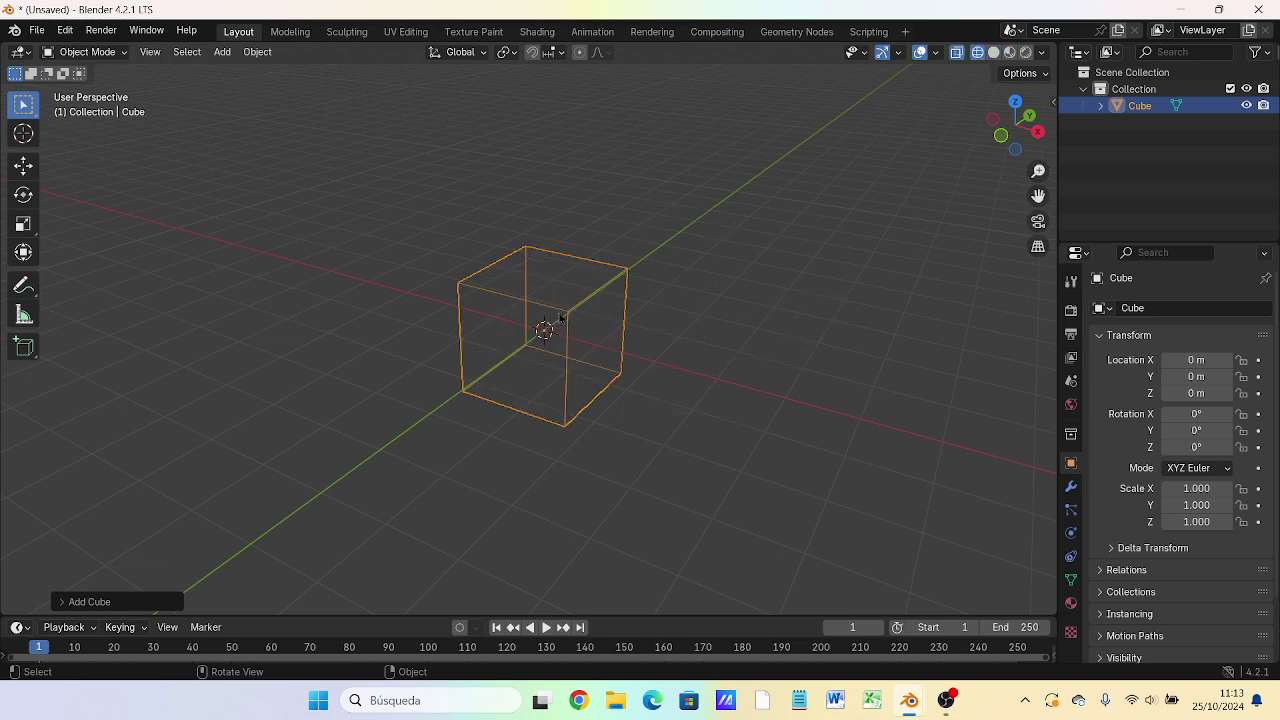
pyautogui.moveTo(569, 331)
pyautogui.mouseDown(button='middle')
pyautogui.moveTo(566, 233)
pyautogui.moveTo(666, 391)
pyautogui.moveTo(622, 402)
pyautogui.mouseUp(button='middle')
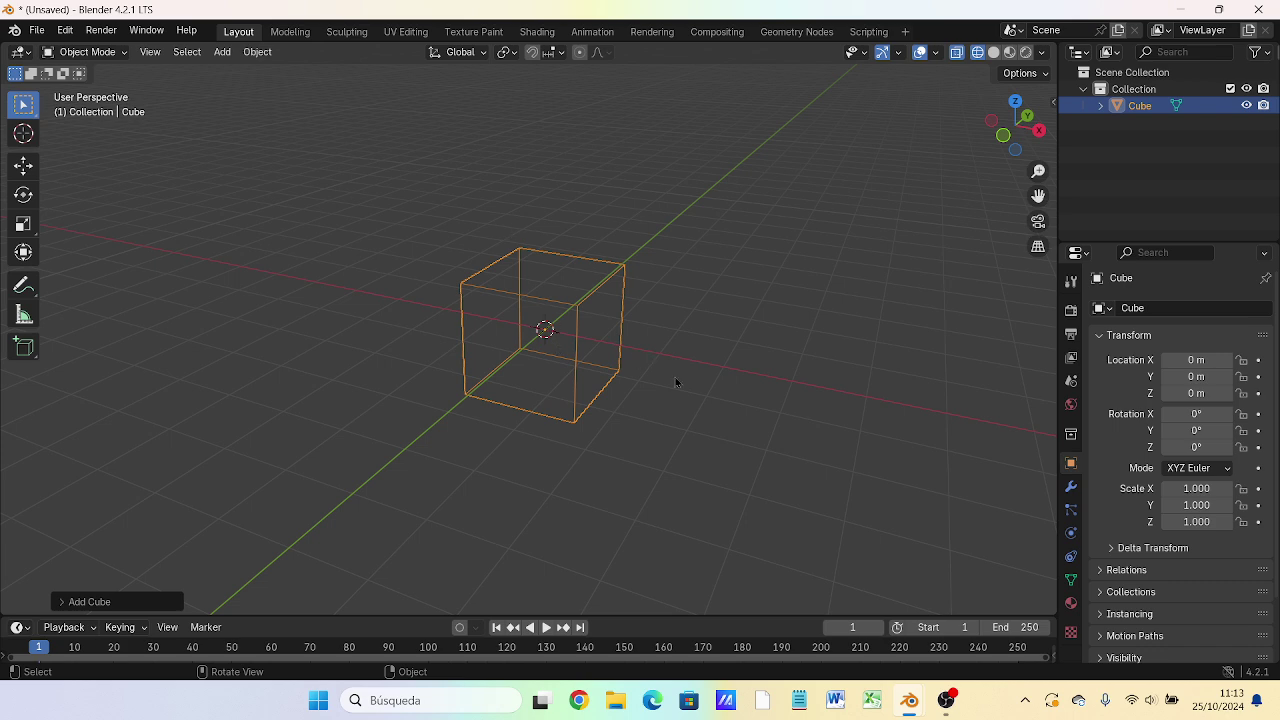
pyautogui.moveTo(675, 378)
pyautogui.mouseDown(button='middle')
pyautogui.moveTo(732, 388)
pyautogui.moveTo(661, 388)
pyautogui.moveTo(618, 455)
pyautogui.moveTo(596, 573)
pyautogui.moveTo(582, 182)
pyautogui.moveTo(543, 214)
pyautogui.moveTo(567, 456)
pyautogui.moveTo(902, 355)
pyautogui.moveTo(603, 331)
pyautogui.moveTo(594, 346)
pyautogui.moveTo(691, 347)
pyautogui.mouseUp(button='middle')
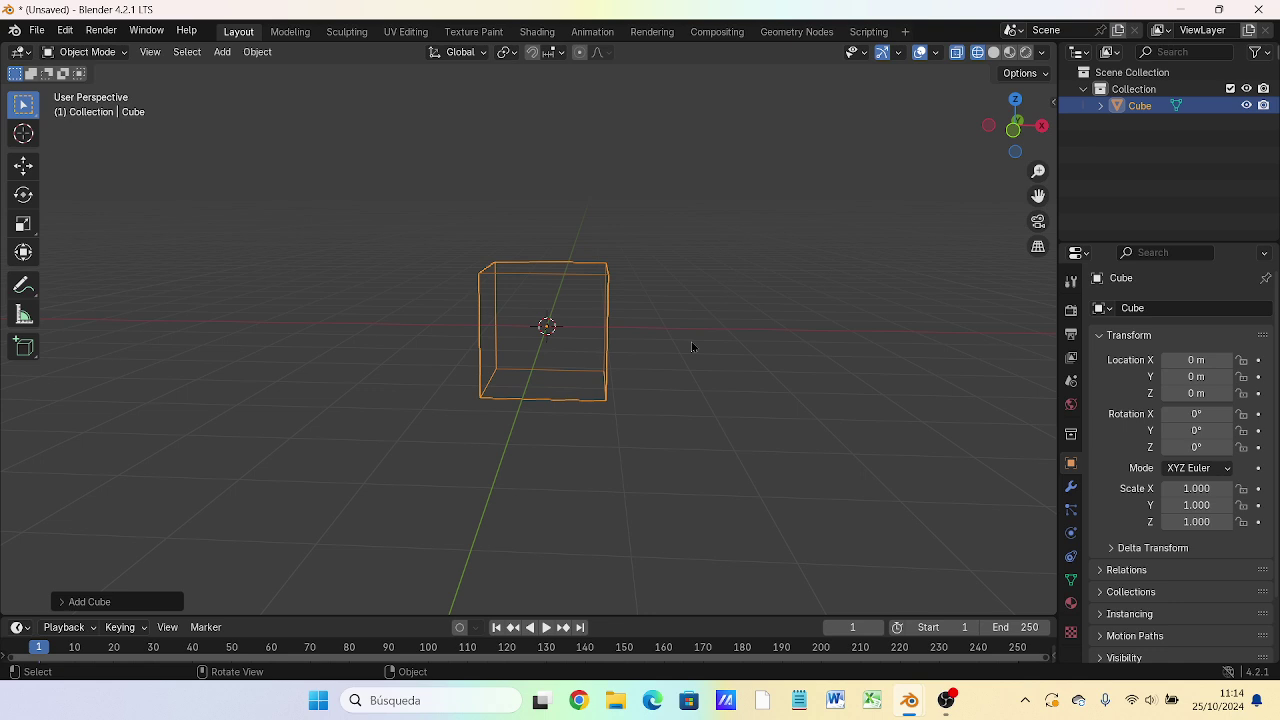
pyautogui.scroll(3, 605, 360)
pyautogui.scroll(1, 605, 360)
pyautogui.moveTo(670, 365)
pyautogui.mouseDown(button='middle')
pyautogui.moveTo(651, 406)
pyautogui.moveTo(521, 436)
pyautogui.moveTo(534, 330)
pyautogui.moveTo(680, 354)
pyautogui.moveTo(679, 380)
pyautogui.mouseUp(button='middle')
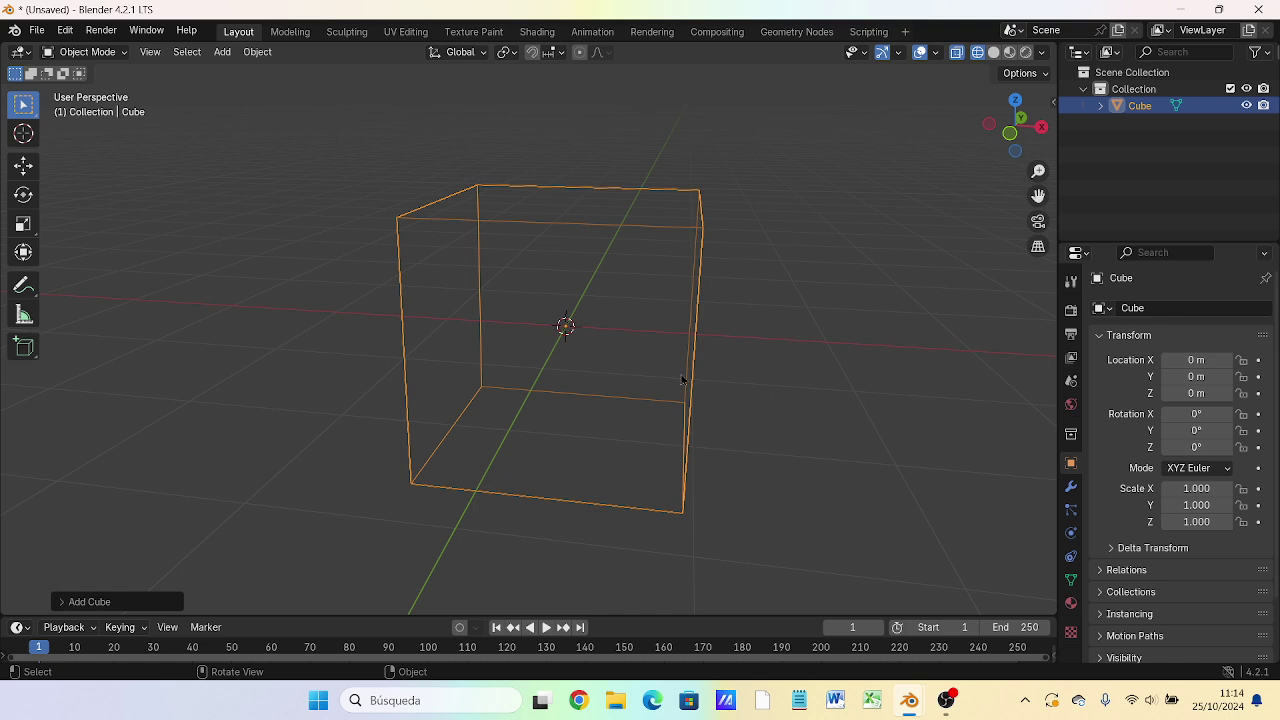
# Step: Switch the viewport back to solid shading so the cube looks opaque
pyautogui.press('z')
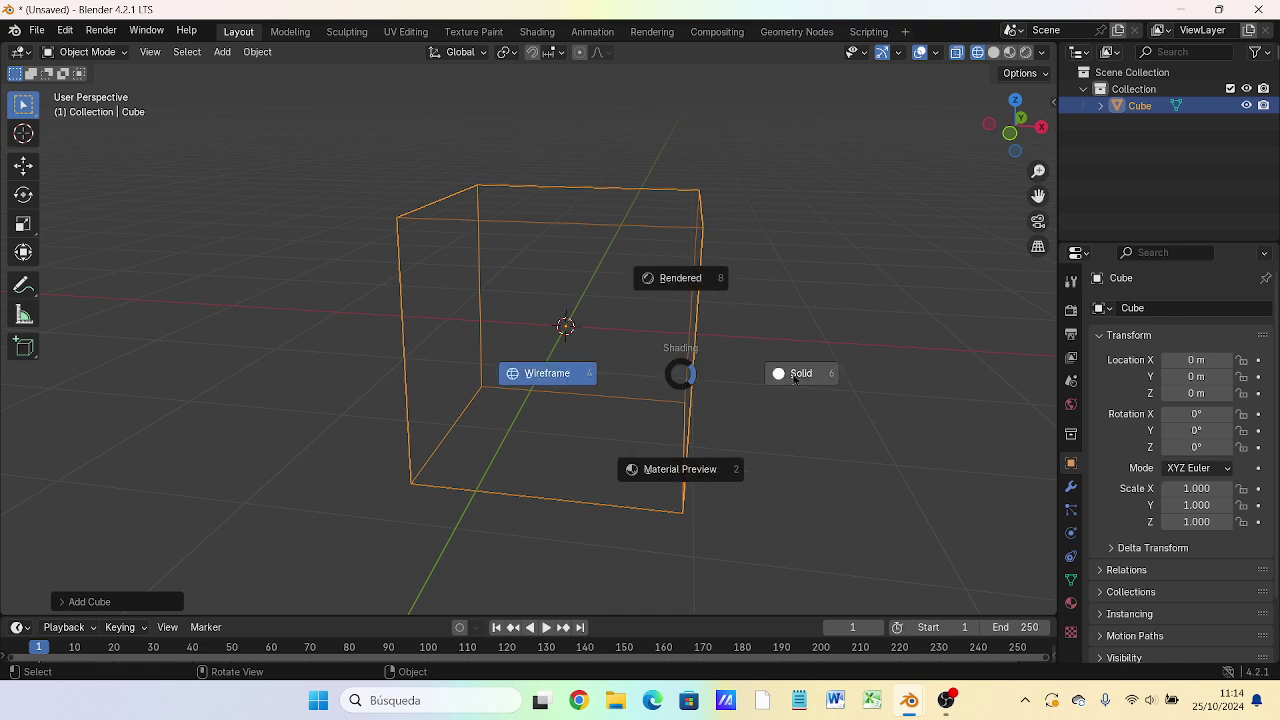
pyautogui.click(794, 378)
pyautogui.moveTo(621, 372)
pyautogui.mouseDown(button='middle')
pyautogui.moveTo(592, 429)
pyautogui.moveTo(571, 377)
pyautogui.moveTo(717, 317)
pyautogui.moveTo(670, 357)
pyautogui.moveTo(557, 337)
pyautogui.moveTo(569, 363)
pyautogui.mouseUp(button='middle')
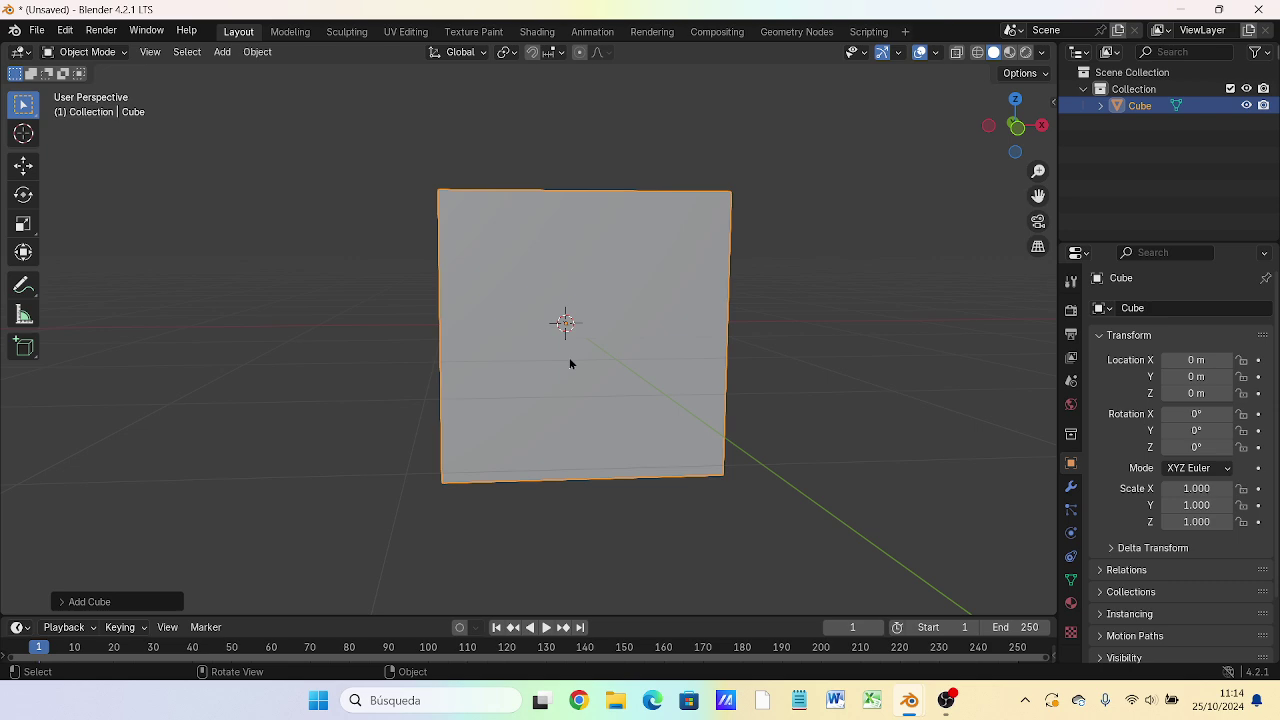
# Step: From the front view, set the cube's Location Z to 1 m so its base meets the ground line
pyautogui.press('KP_1')
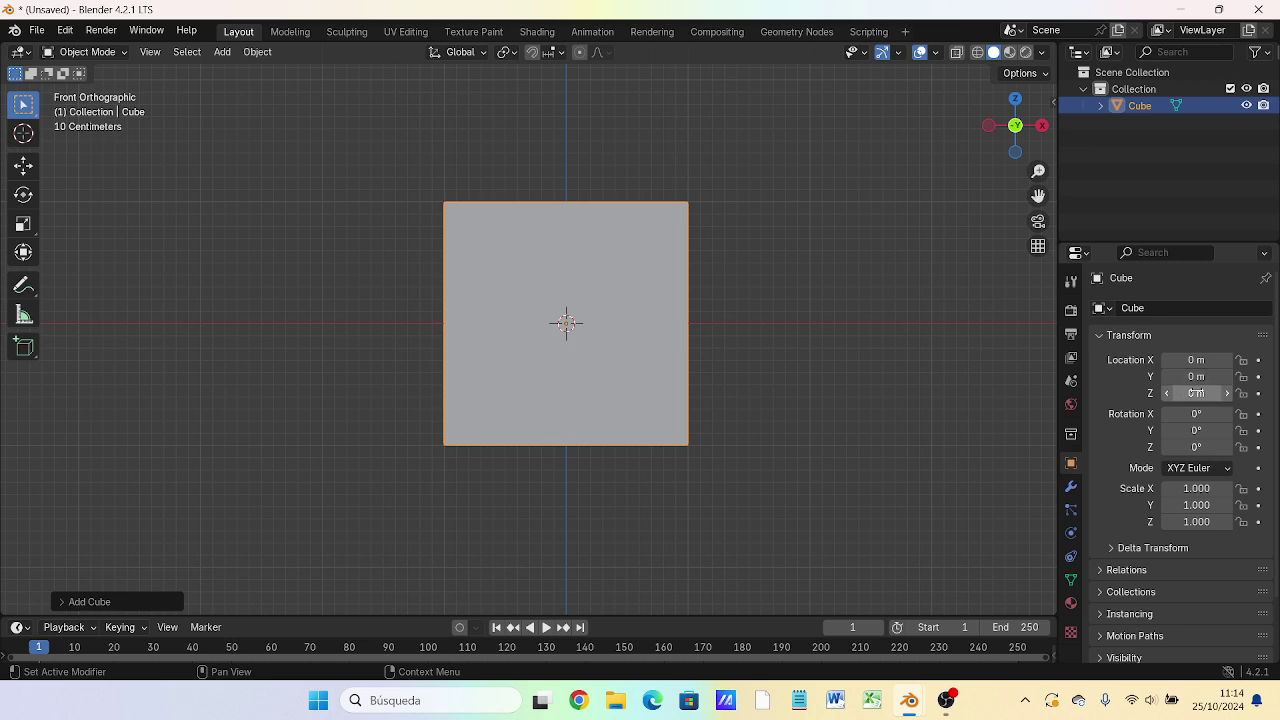
pyautogui.click(1195, 393)
pyautogui.write('1')
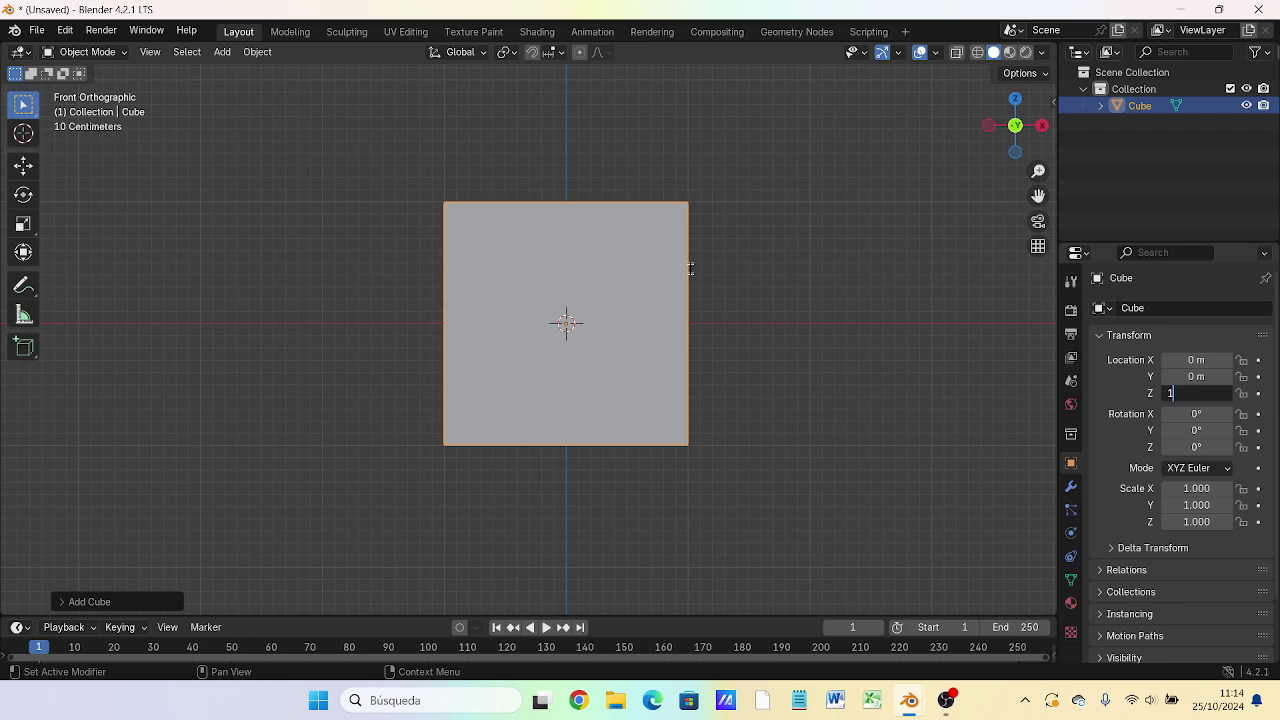
pyautogui.press('Return')
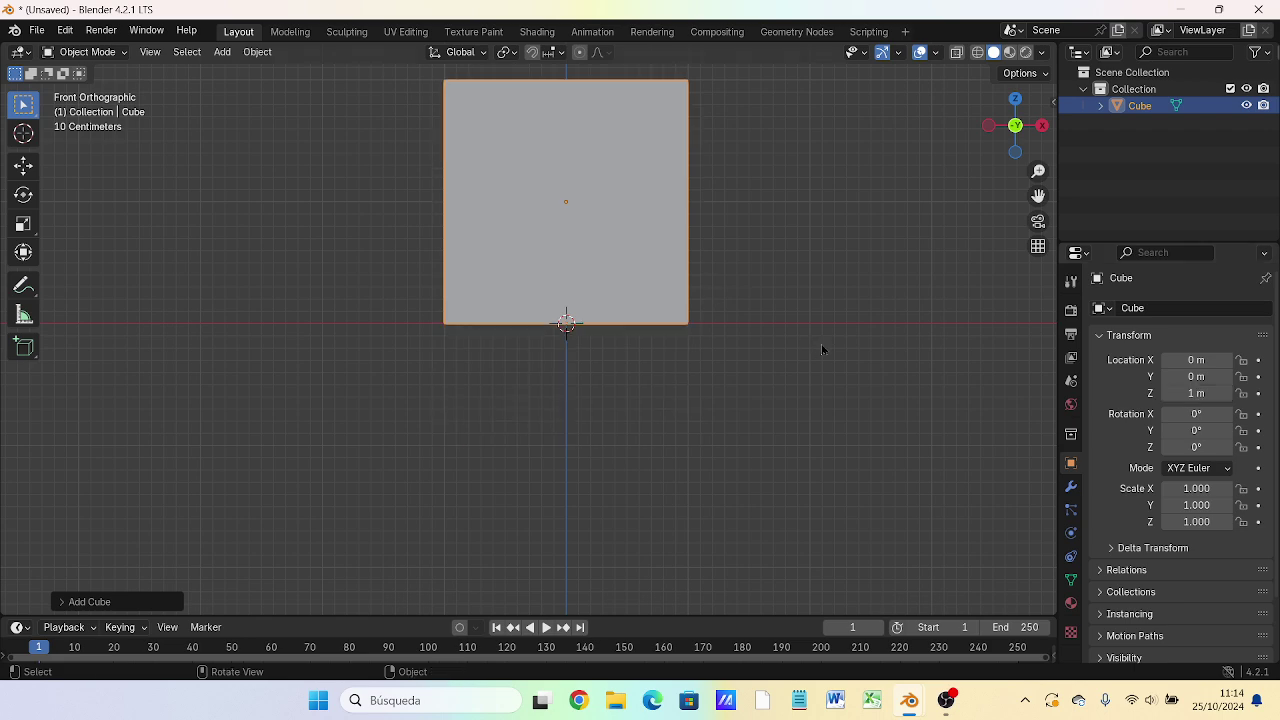
pyautogui.scroll(-1, 745, 297)
pyautogui.scroll(-1, 735, 320)
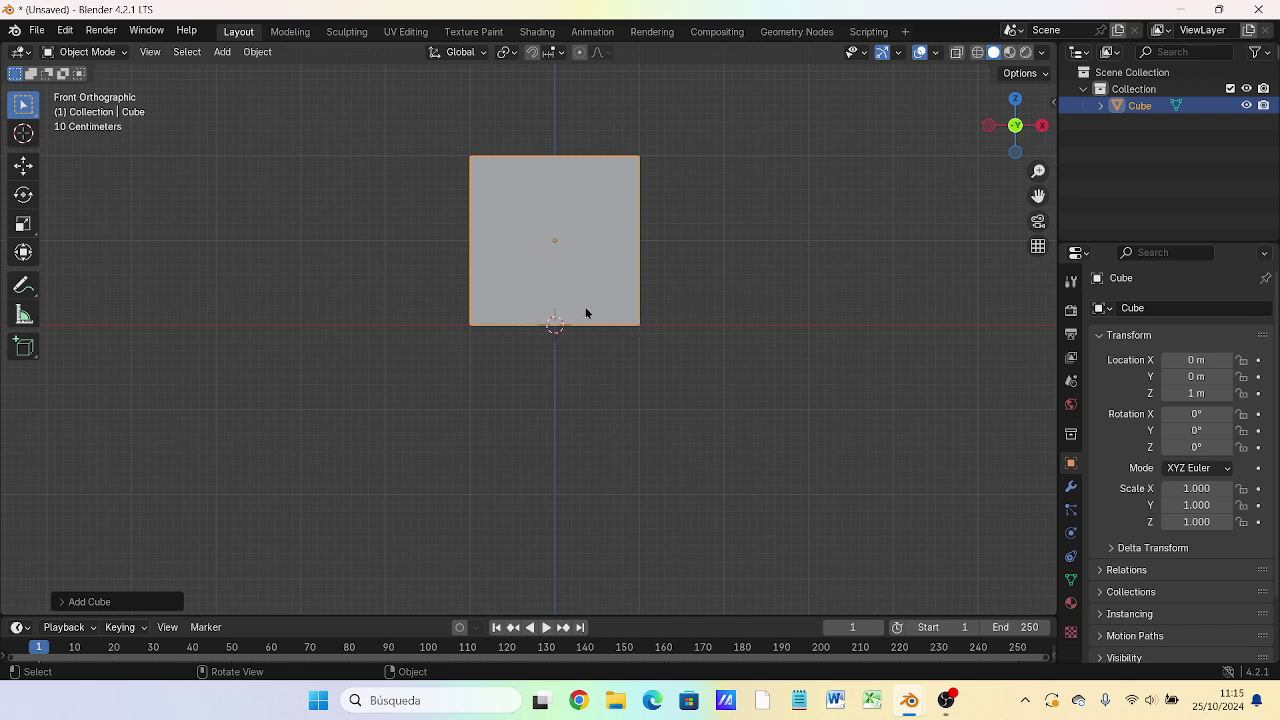
# Step: Check the raised cube from the right, top and front orthographic views
pyautogui.press('KP_3')
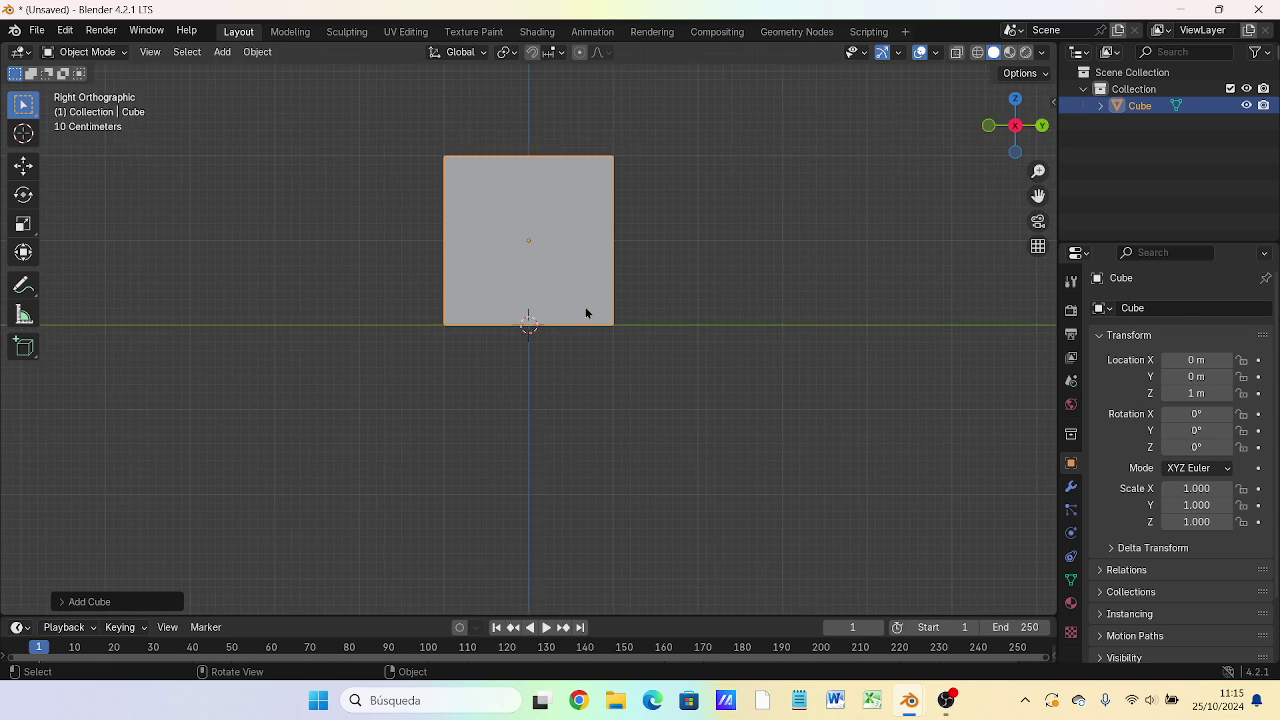
pyautogui.press('KP_7')
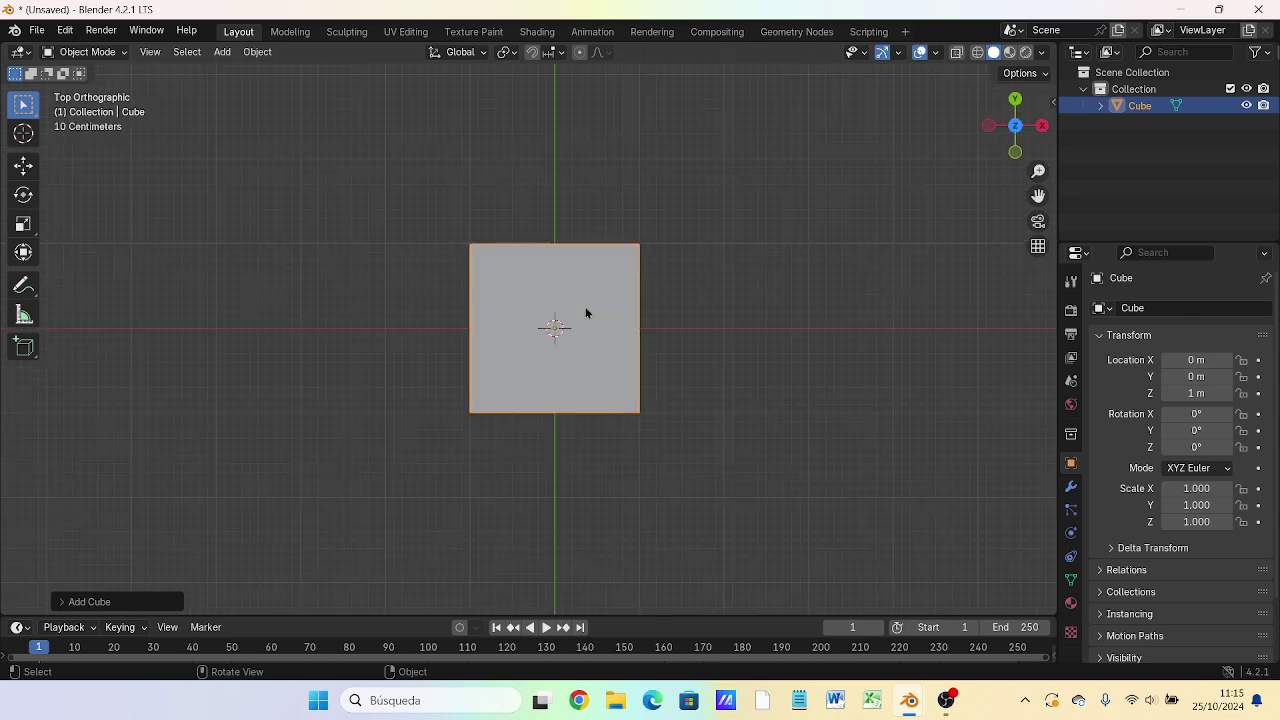
pyautogui.press('KP_1')
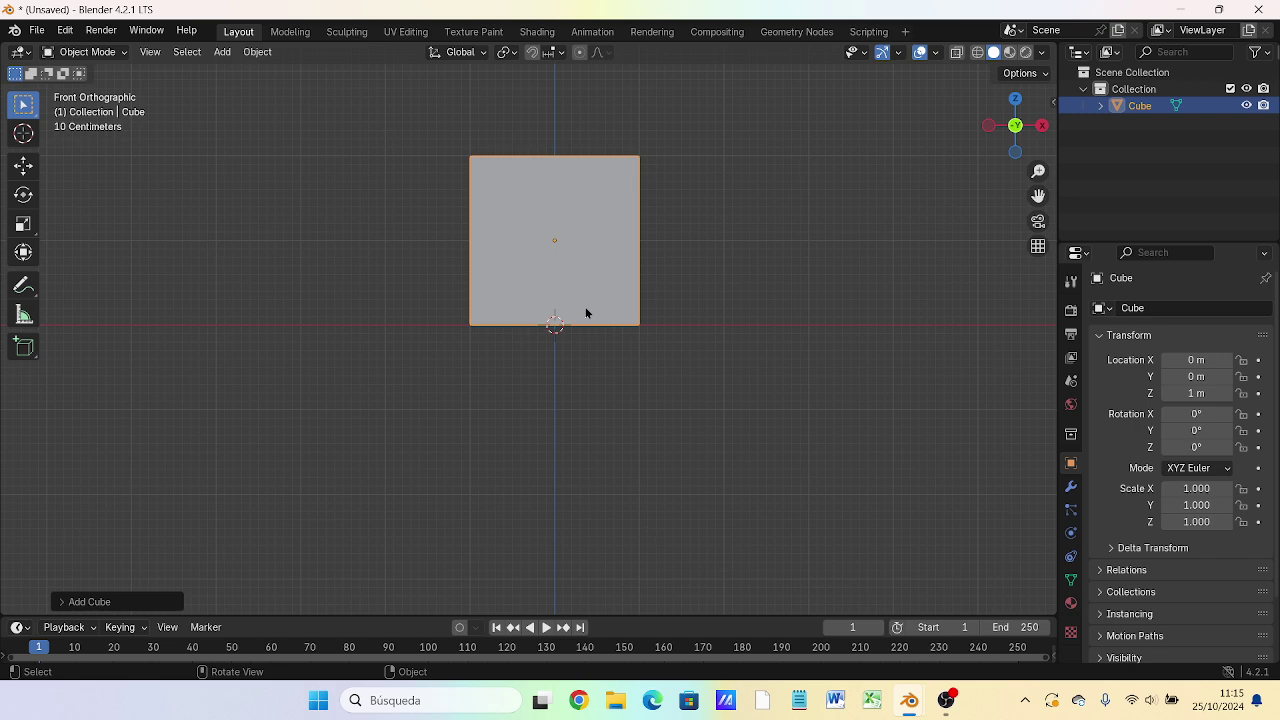
pyautogui.press('KP_3')
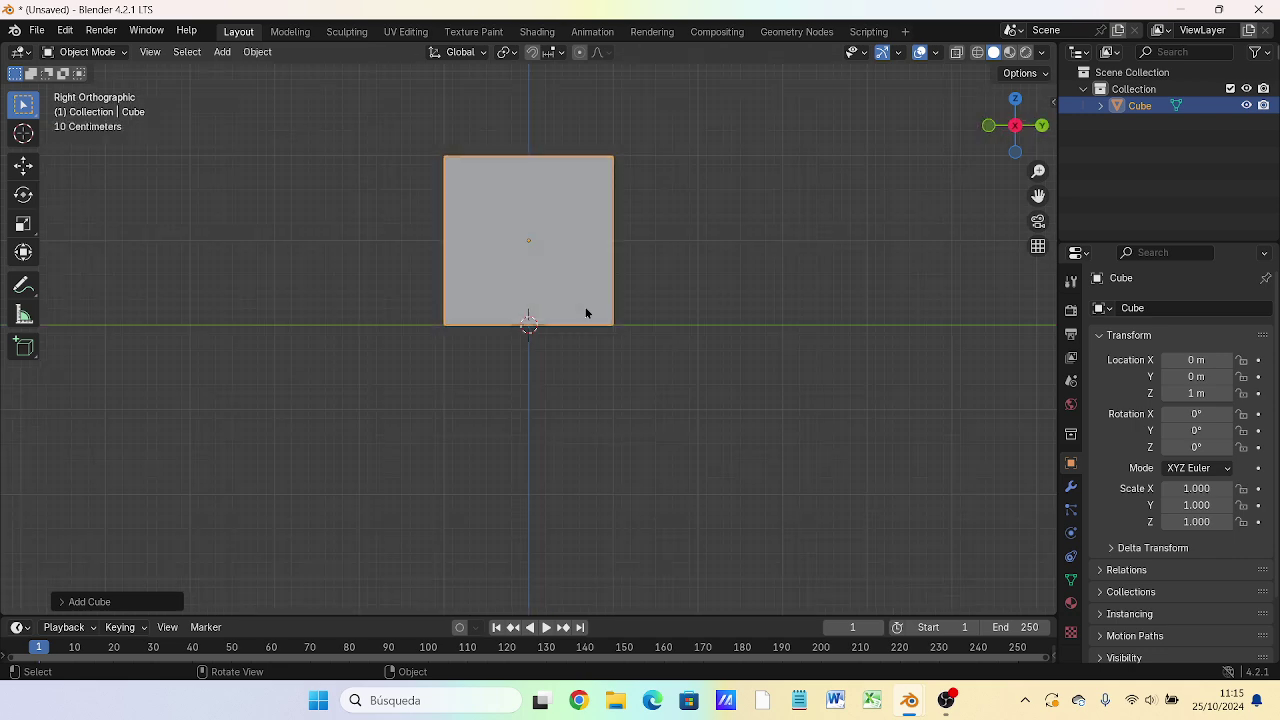
pyautogui.press('KP_7')
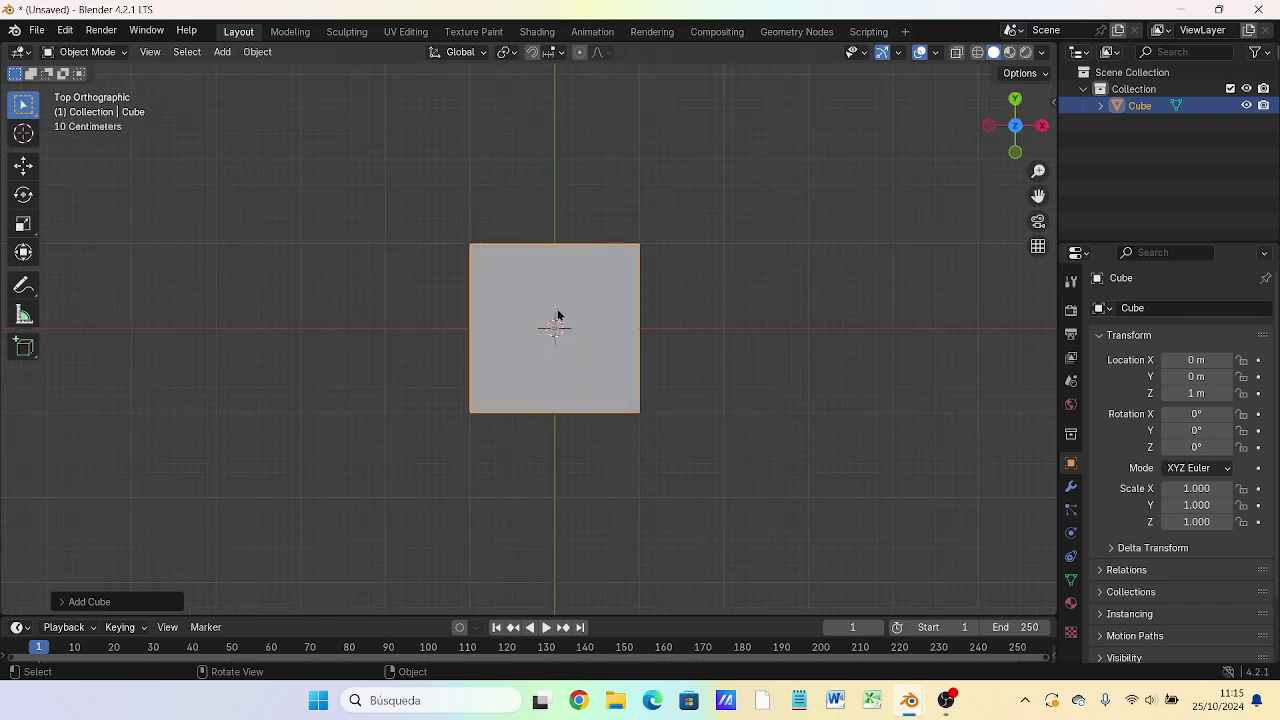
pyautogui.press('KP_3')
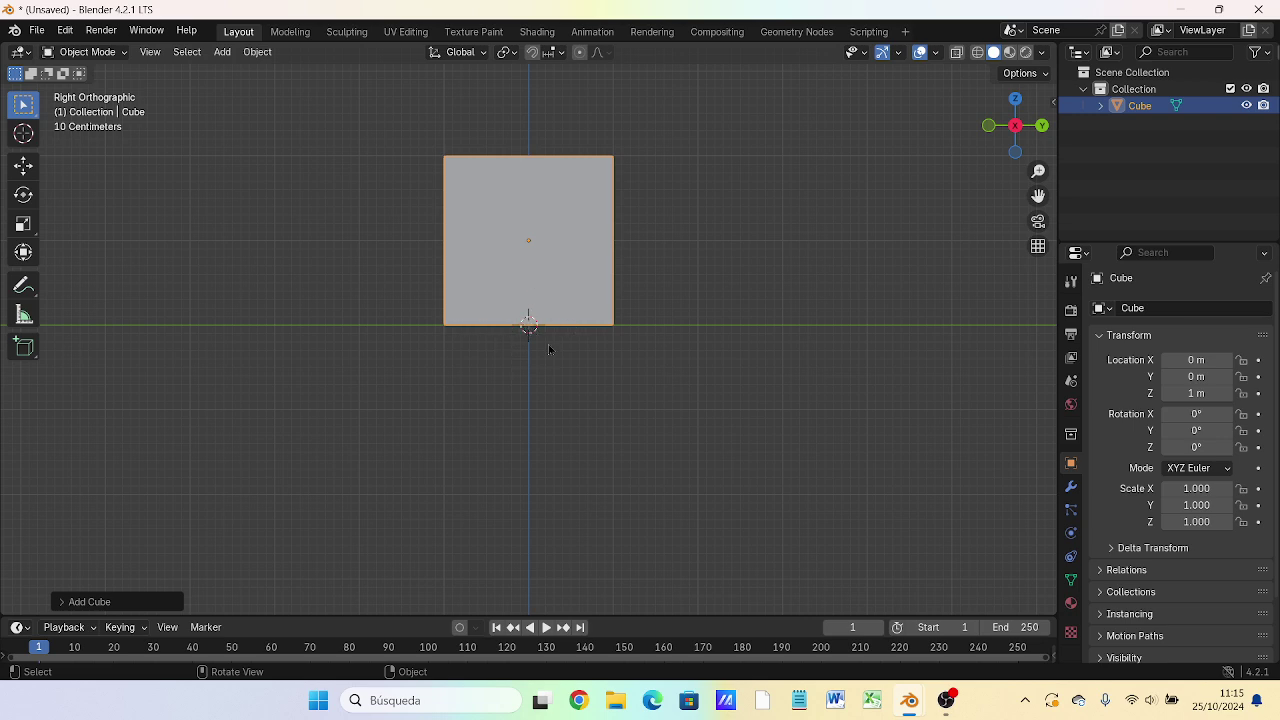
pyautogui.press('KP_1')
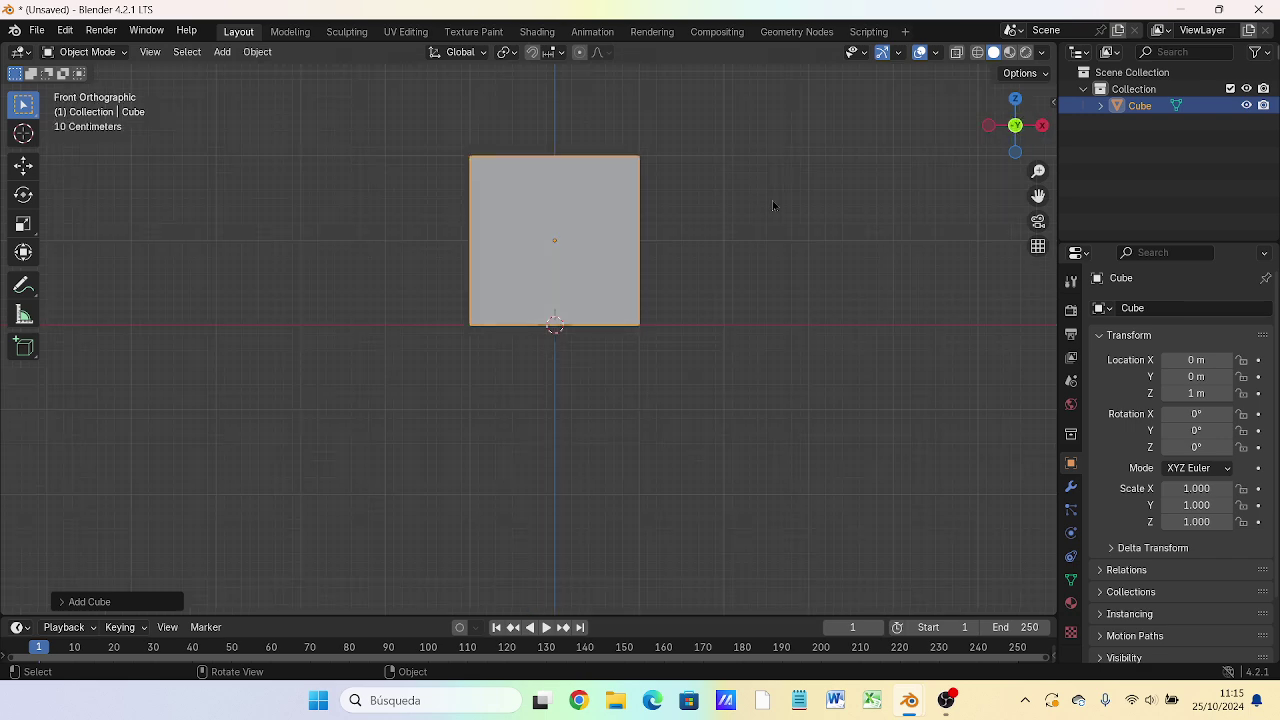
# Step: Zoom, orbit and pan around the cube, then snap back to the front orthographic view
pyautogui.scroll(3, 566, 291)
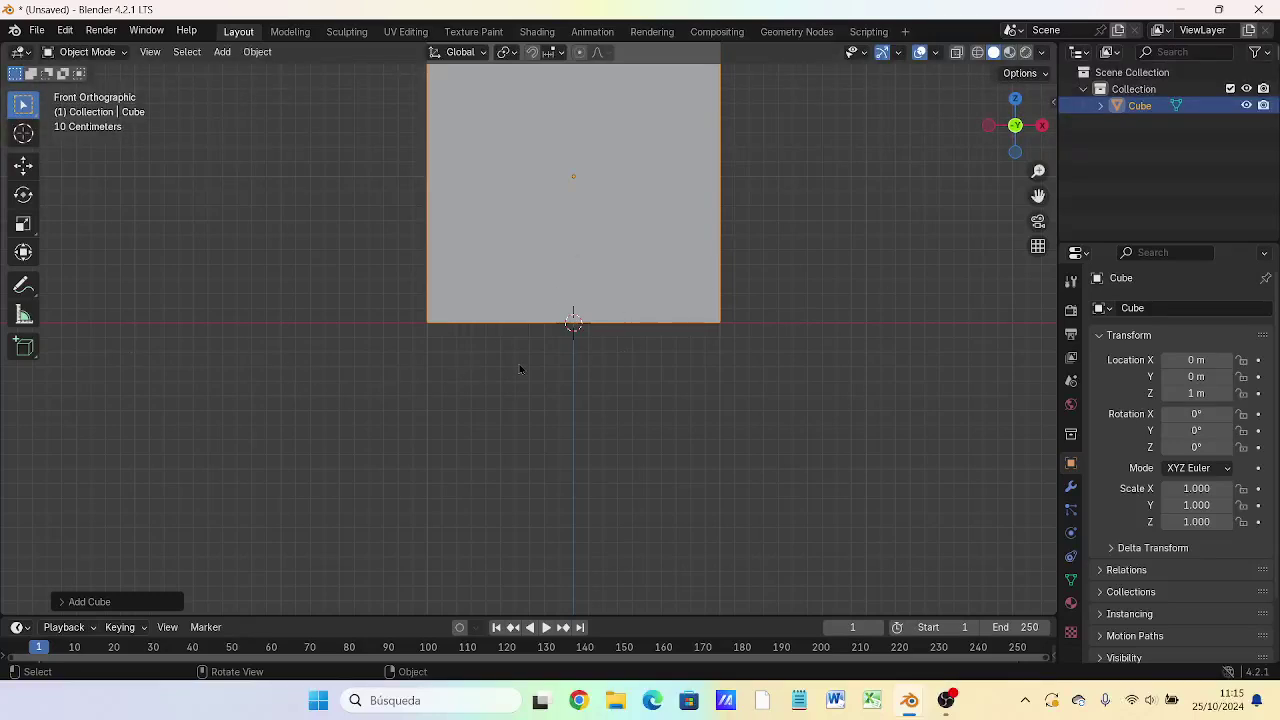
pyautogui.moveTo(519, 369); pyautogui.dragTo(590, 368, button='middle')
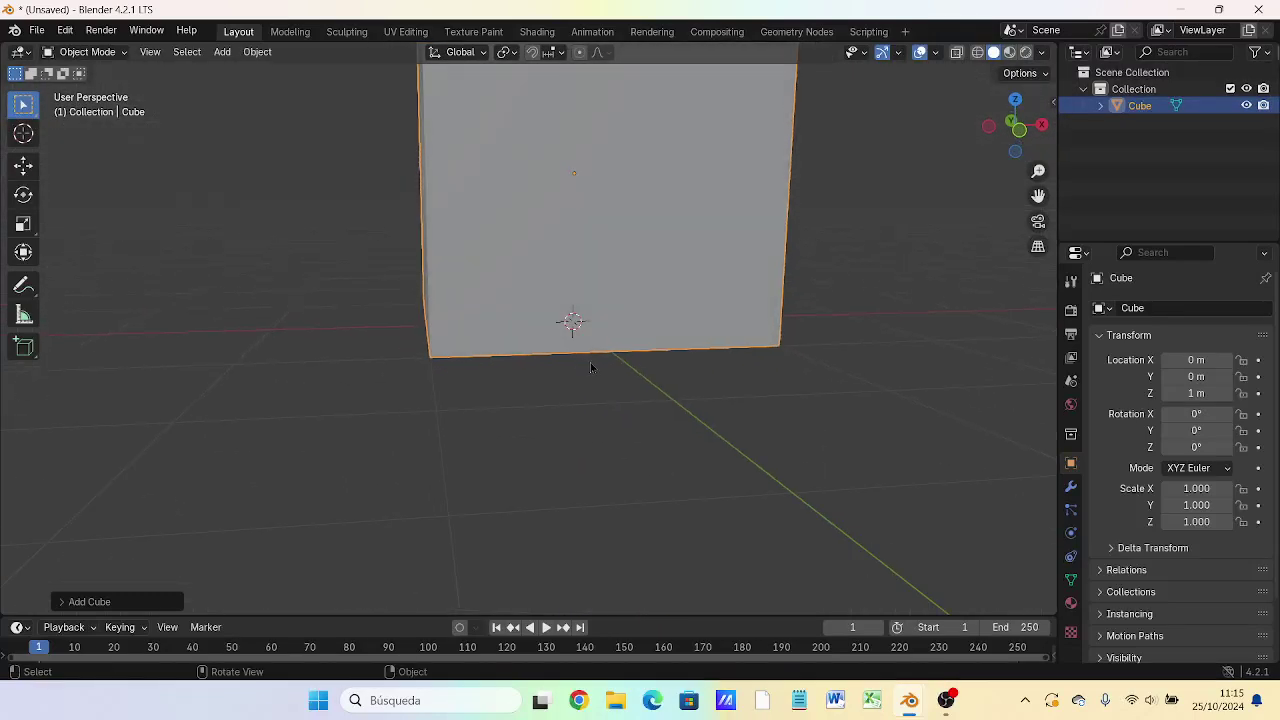
pyautogui.press('KP_1')
pyautogui.moveTo(590, 368)
pyautogui.keyDown('shift'); pyautogui.mouseDown(button='middle')
pyautogui.moveTo(613, 510)
pyautogui.moveTo(585, 503)
pyautogui.mouseUp(button='middle'); pyautogui.keyUp('shift')
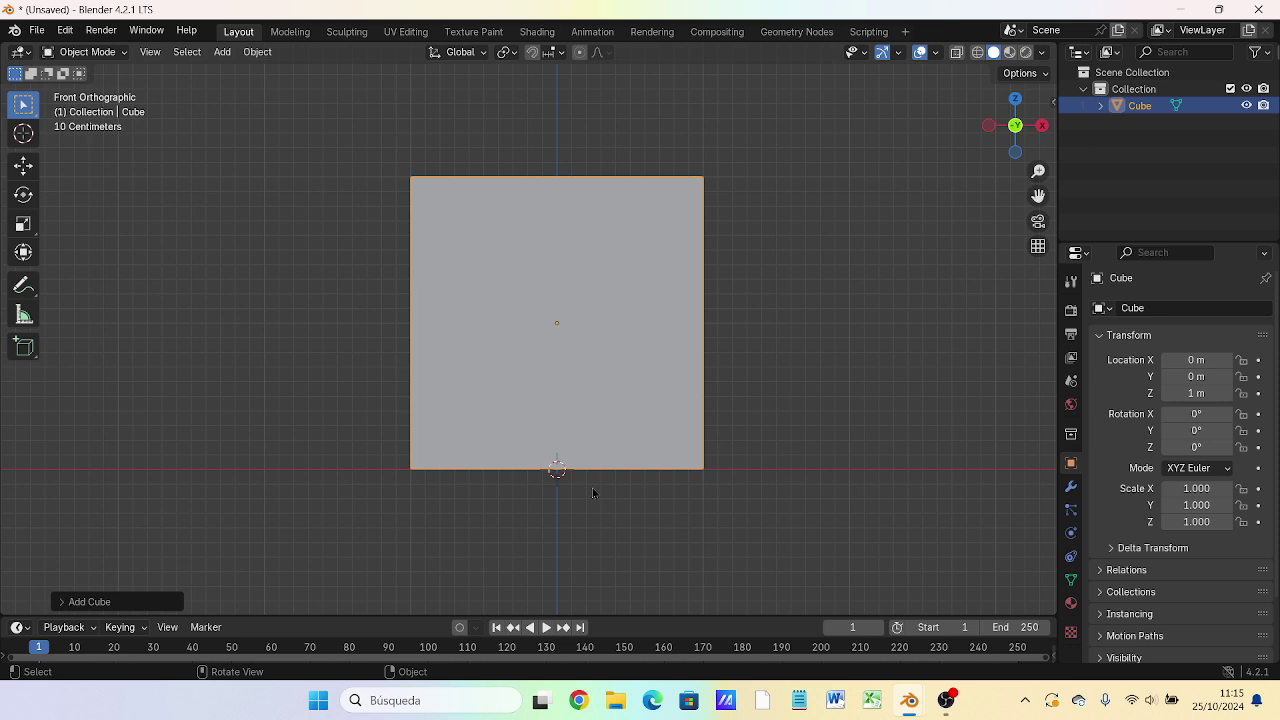
pyautogui.moveTo(761, 377); pyautogui.dragTo(765, 376, button='middle')
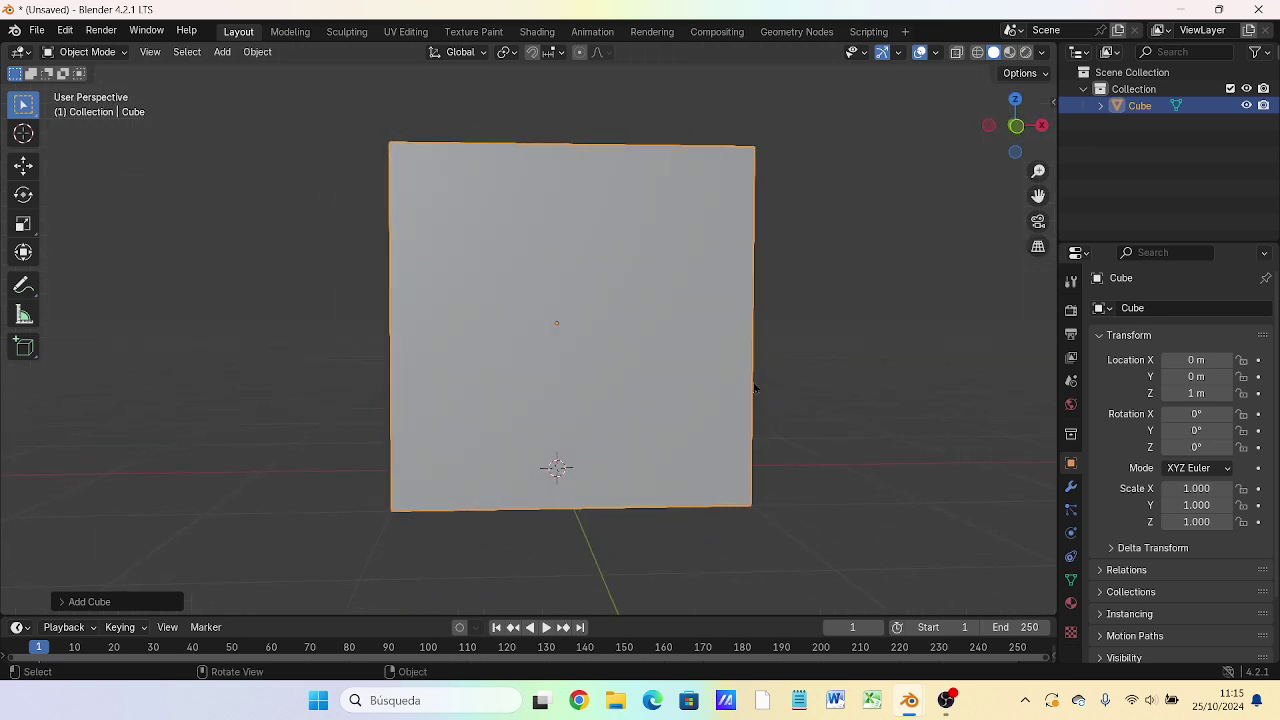
pyautogui.press('KP_1')
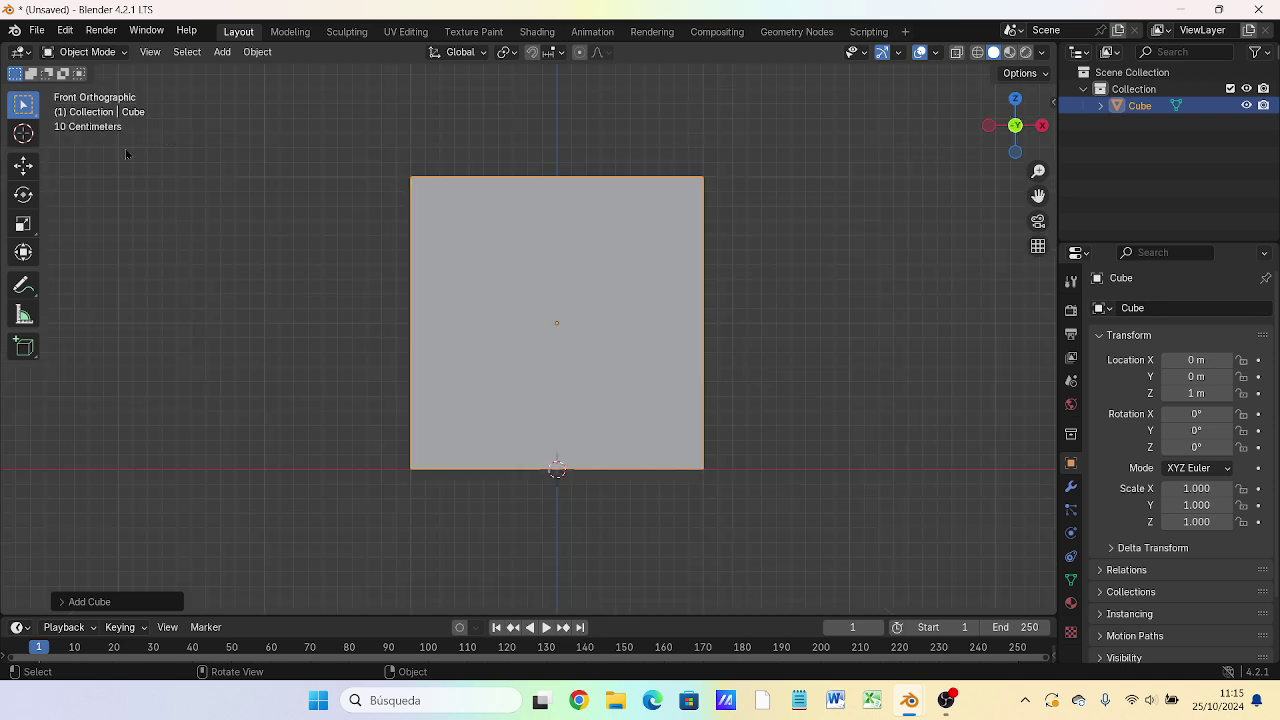
# Step: Switch the cube from Object Mode into Edit Mode with all its geometry selected
pyautogui.click(88, 55)
pyautogui.click(99, 55)
pyautogui.press('Tab')
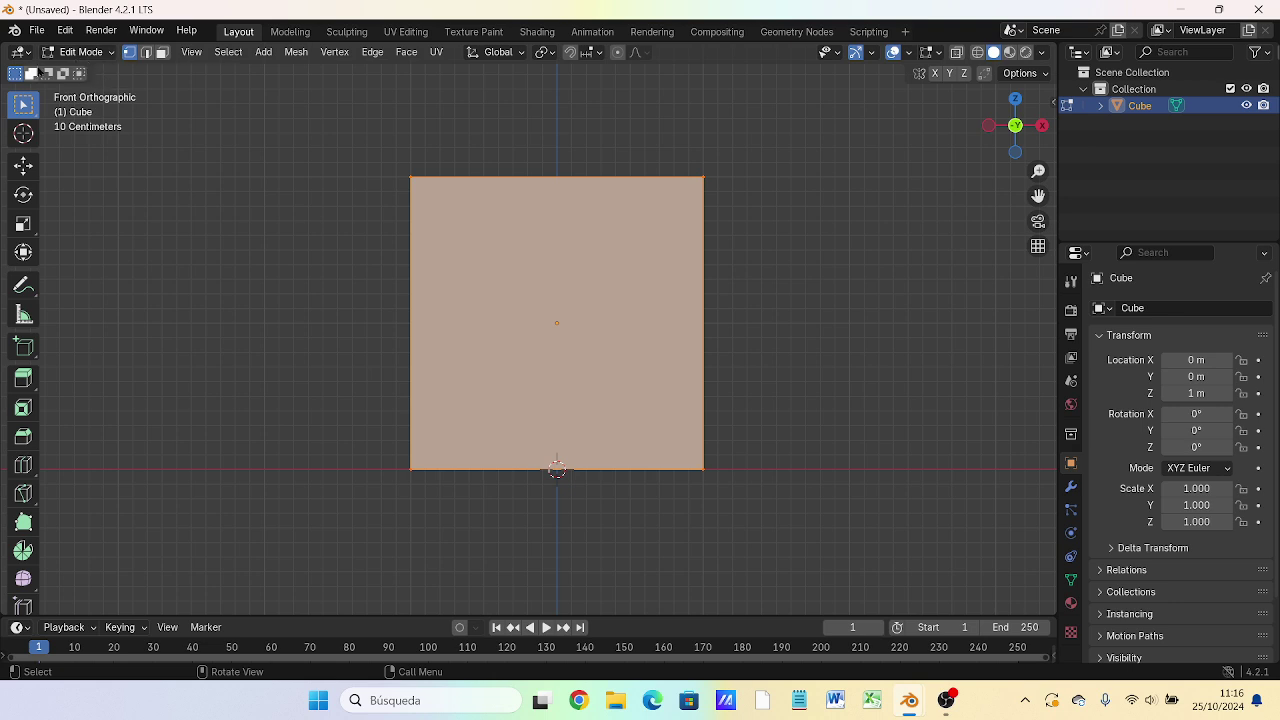
pyautogui.press('Tab')
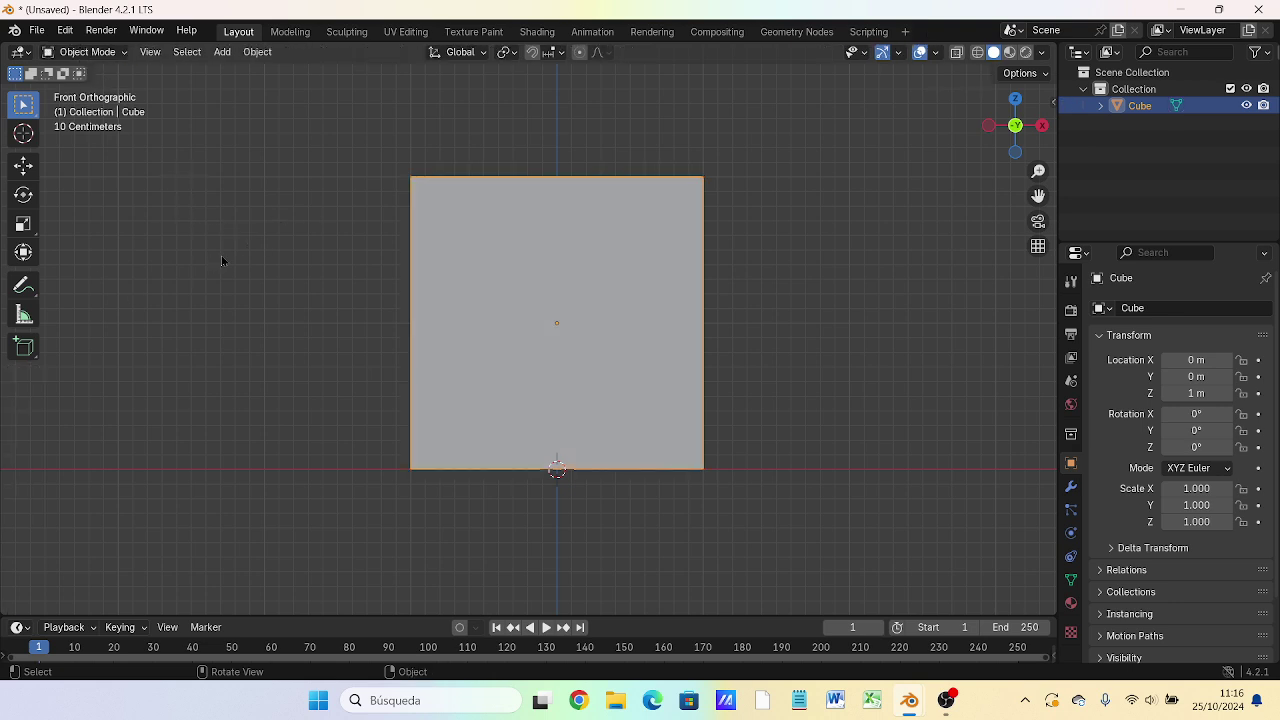
pyautogui.press('Tab')
pyautogui.press('Tab')
pyautogui.press('Tab')
pyautogui.press('Tab')
pyautogui.press('Tab')
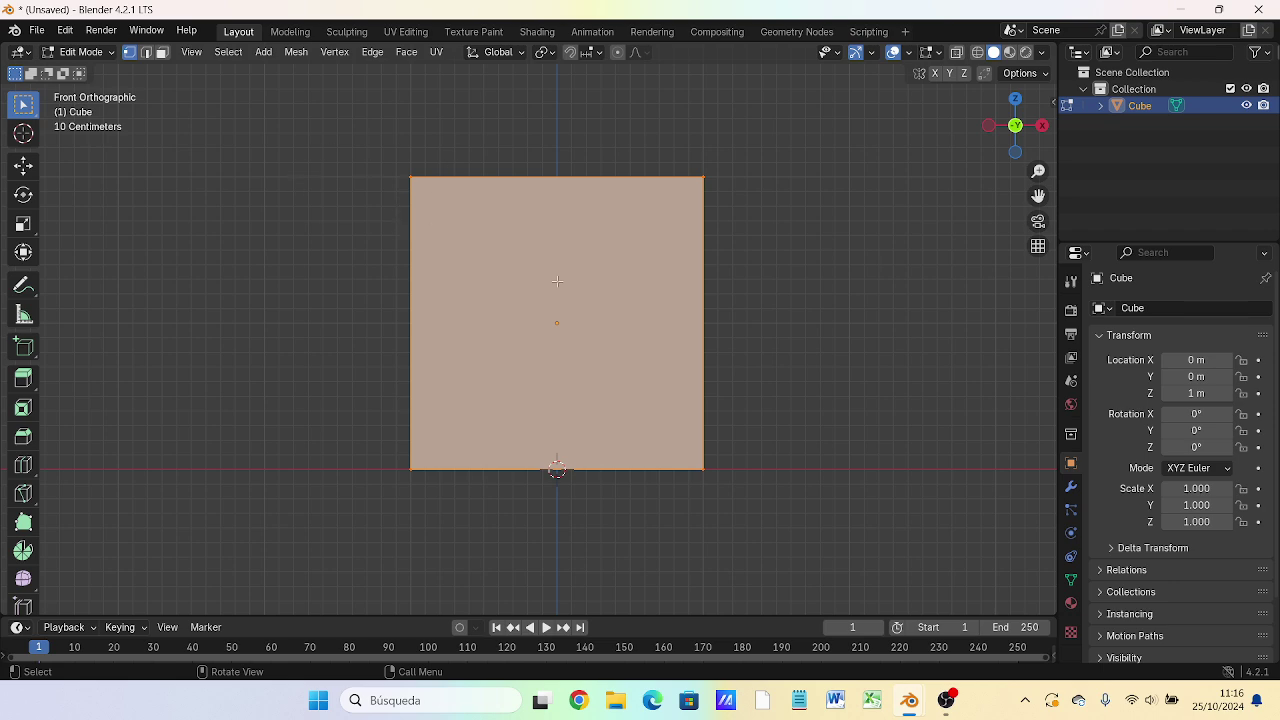
# Step: Orbit to see the cube's top and clear the full selection by clicking top corner vertices
pyautogui.moveTo(558, 282)
pyautogui.mouseDown(button='middle')
pyautogui.moveTo(553, 321)
pyautogui.moveTo(521, 327)
pyautogui.mouseUp(button='middle')
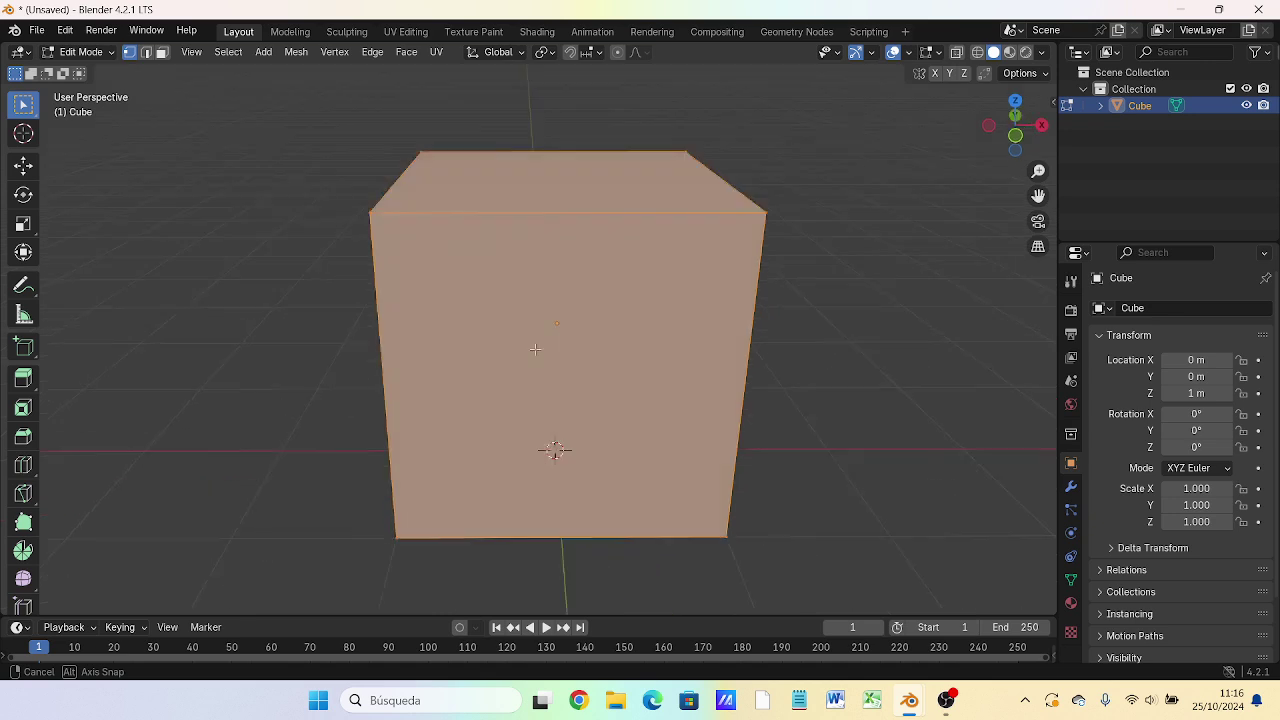
pyautogui.moveTo(521, 327); pyautogui.dragTo(631, 268, button='middle')
pyautogui.scroll(-3, 535, 309)
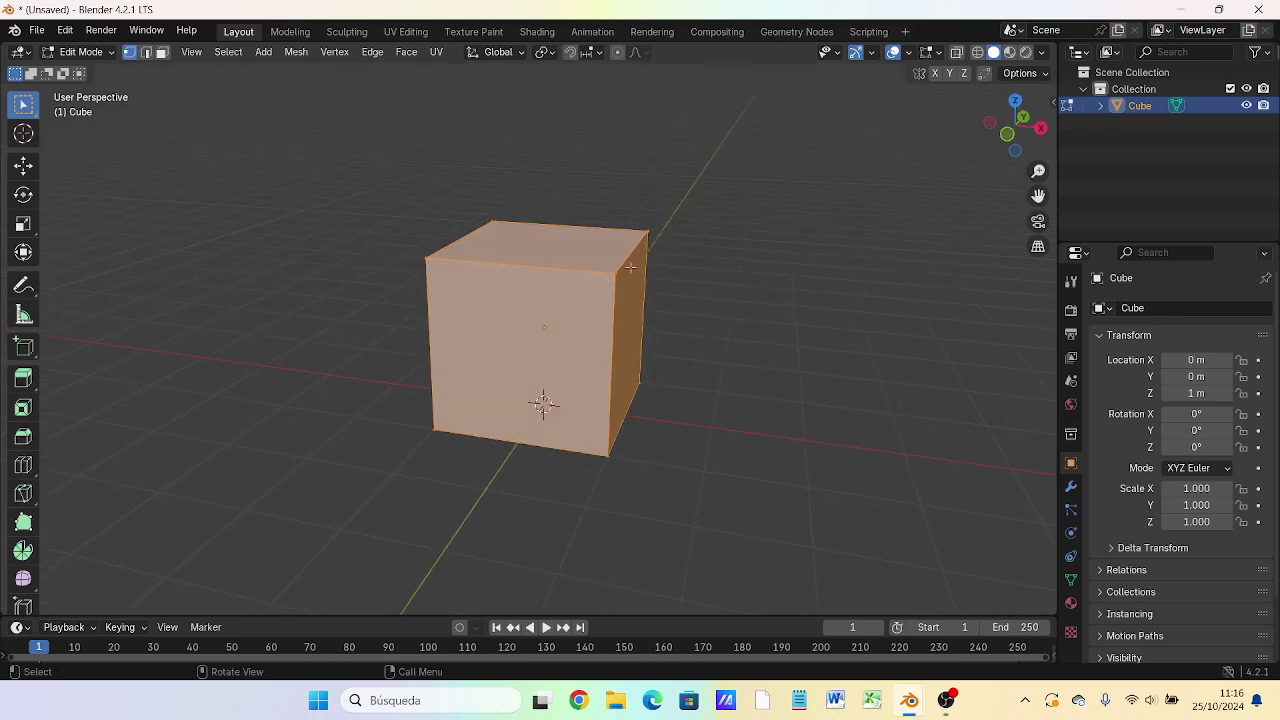
pyautogui.click(685, 241)
pyautogui.click(314, 235)
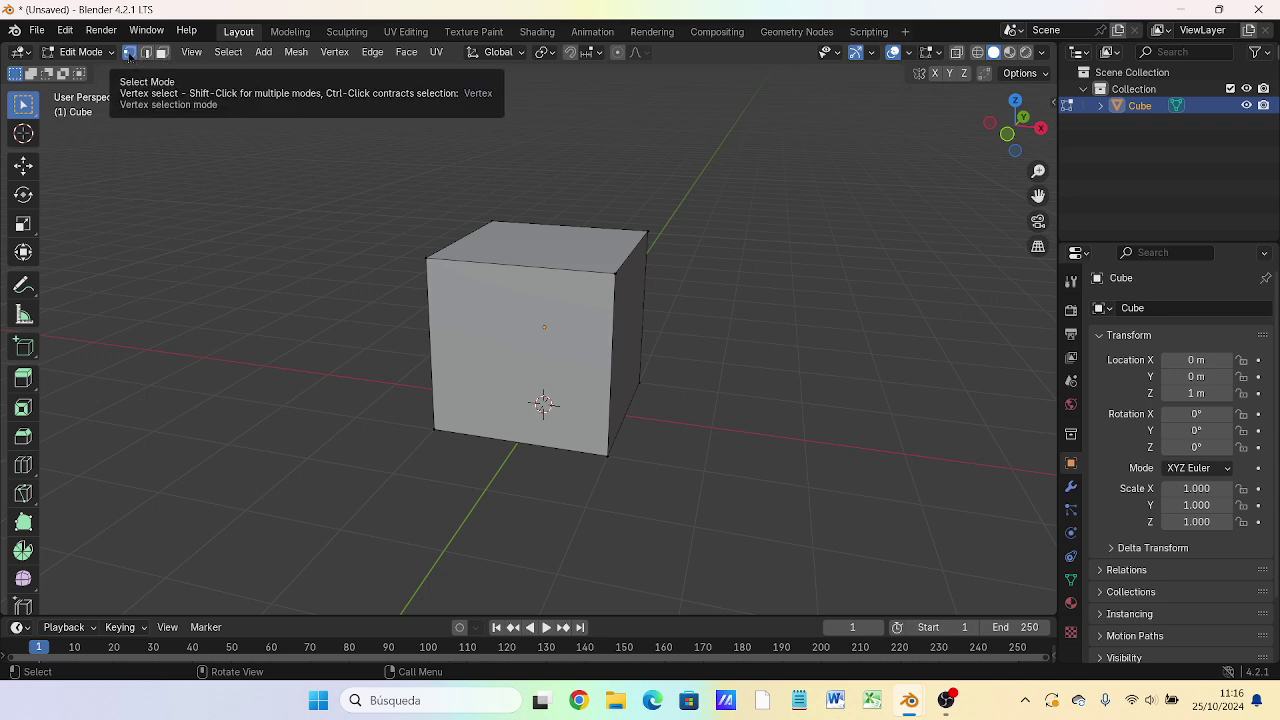
pyautogui.click(418, 255)
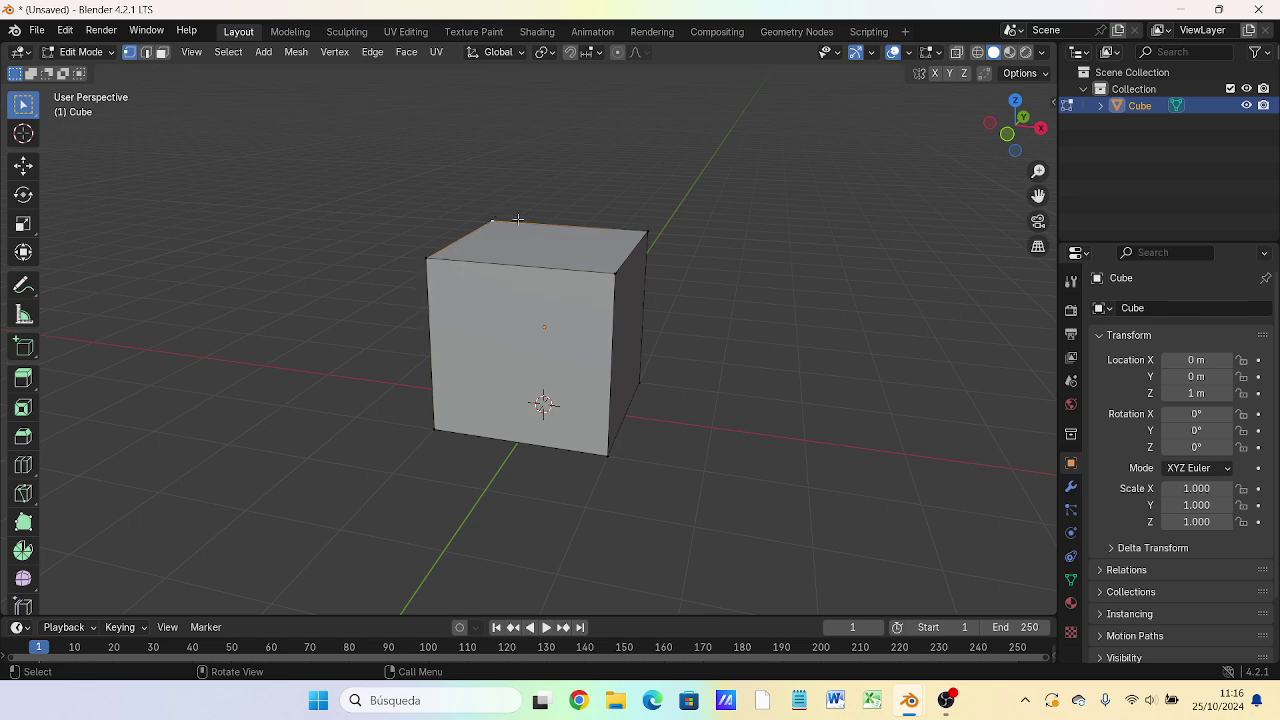
pyautogui.click(650, 228)
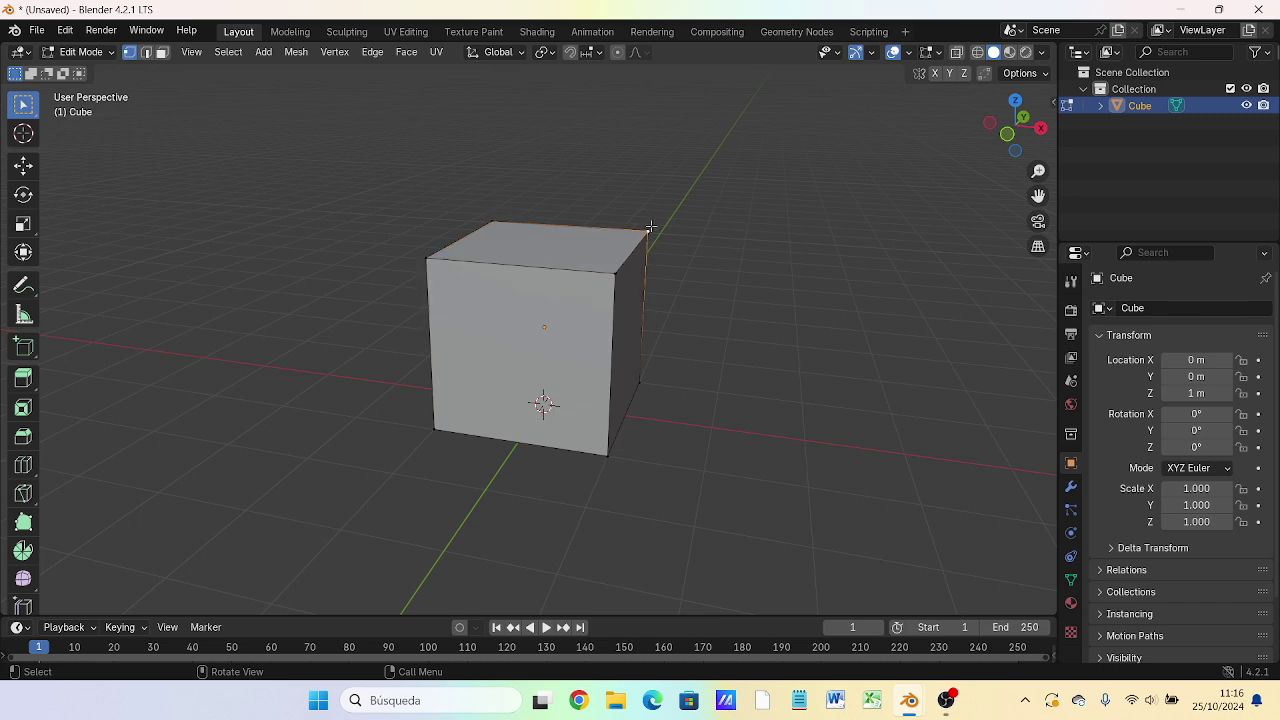
pyautogui.click(625, 300)
# Step: Pick single front, bottom and right-side vertices, then return to the front view
pyautogui.click(610, 280)
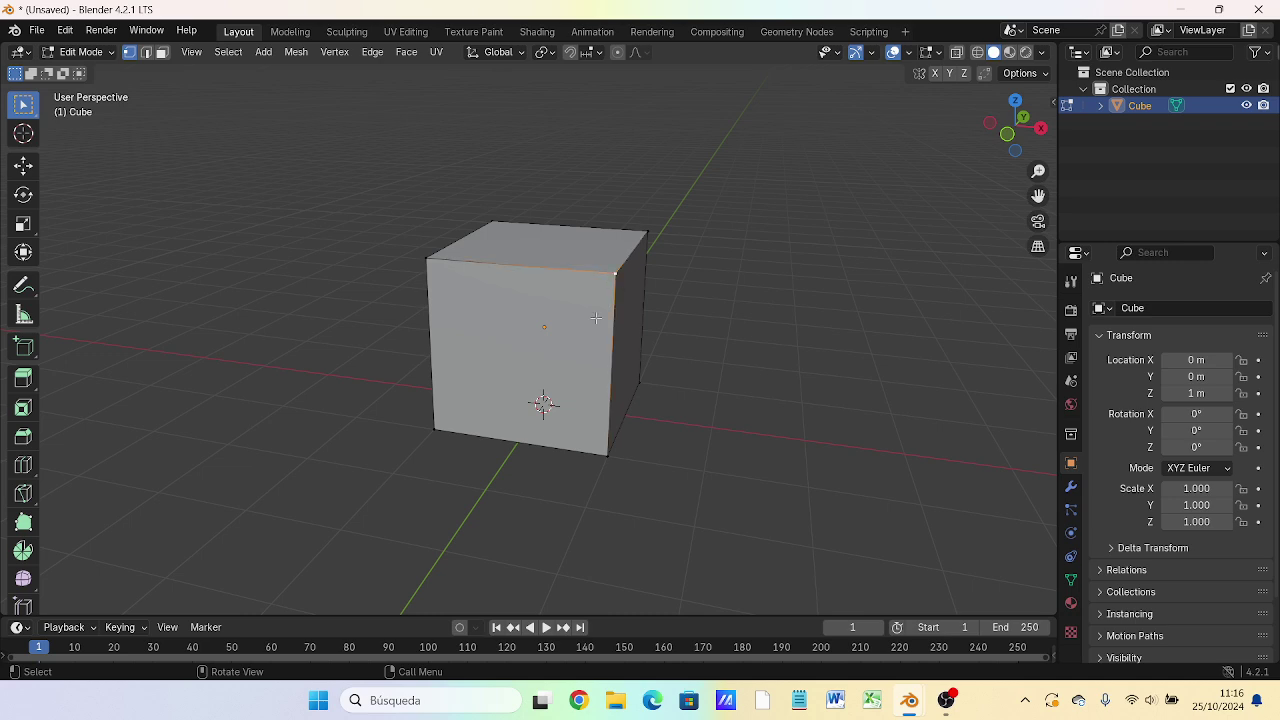
pyautogui.click(429, 435)
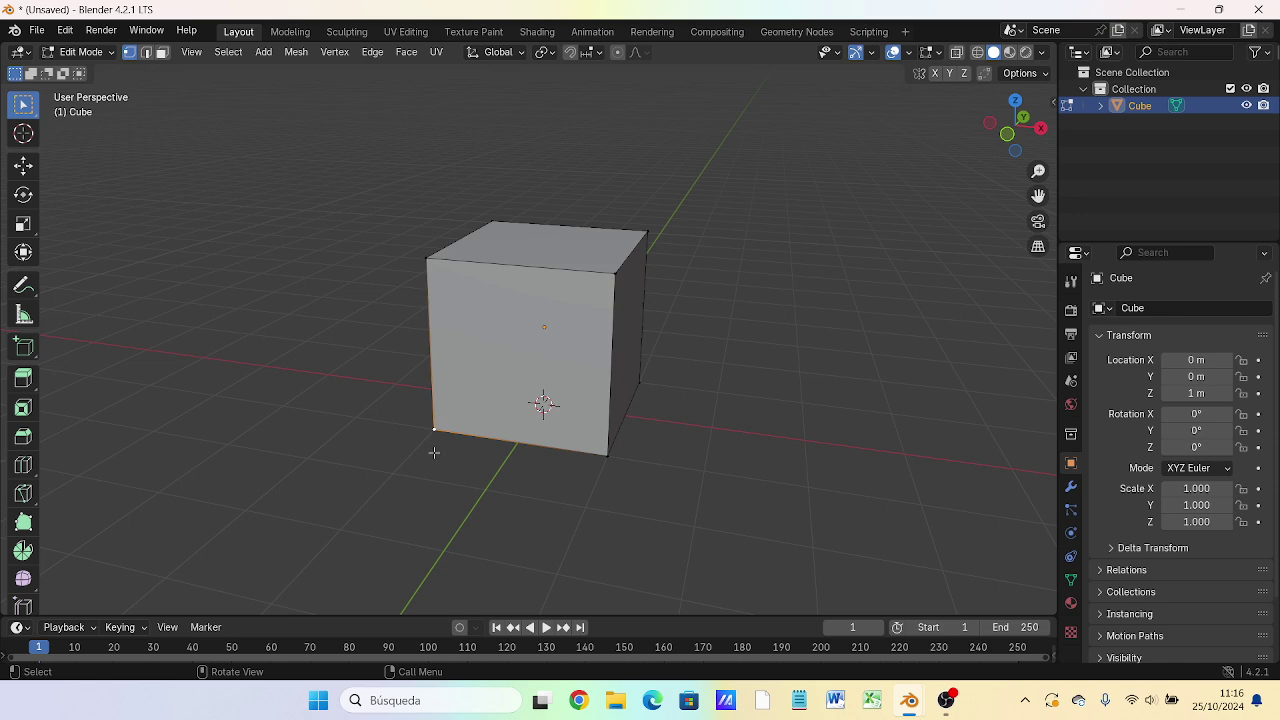
pyautogui.click(613, 460)
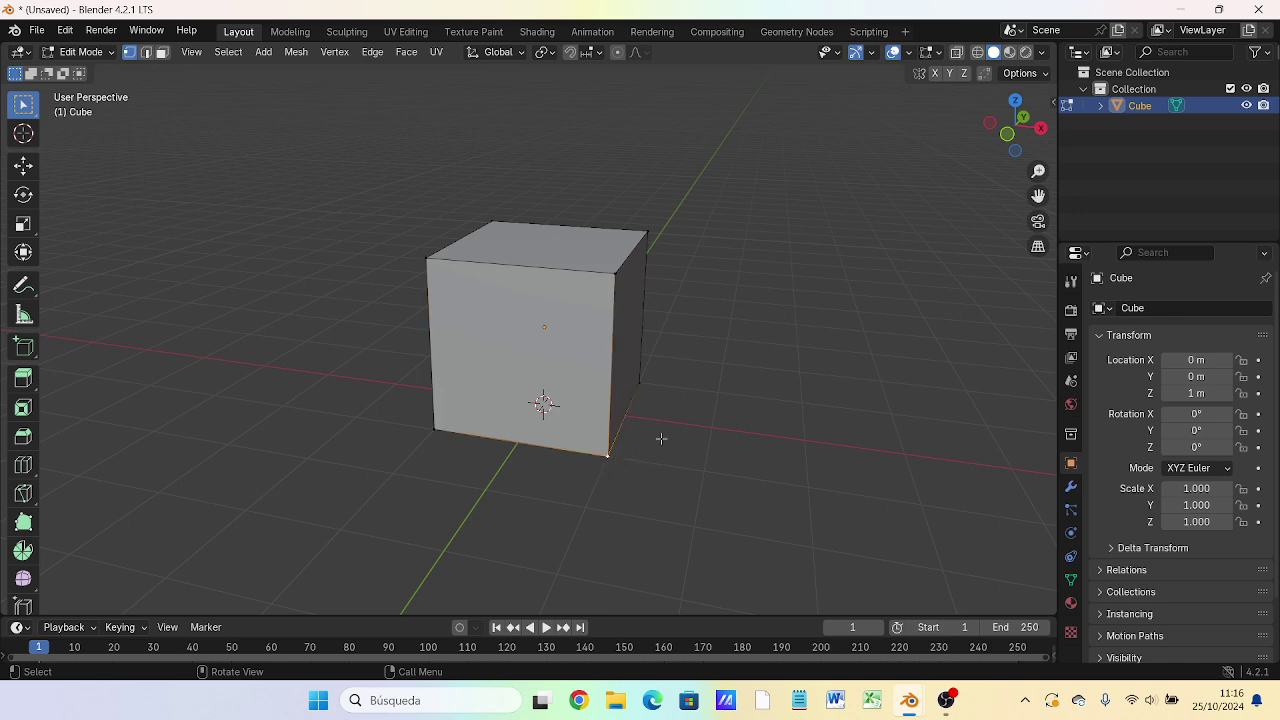
pyautogui.click(657, 385)
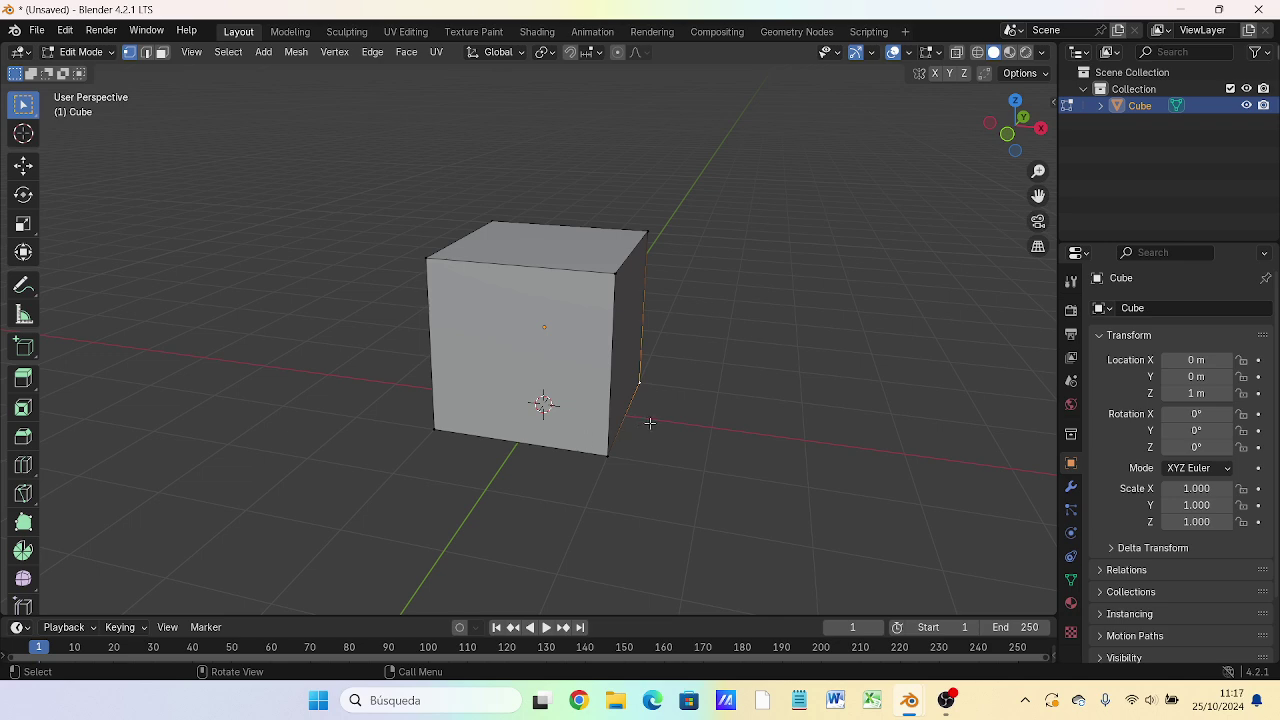
pyautogui.press('KP_1')
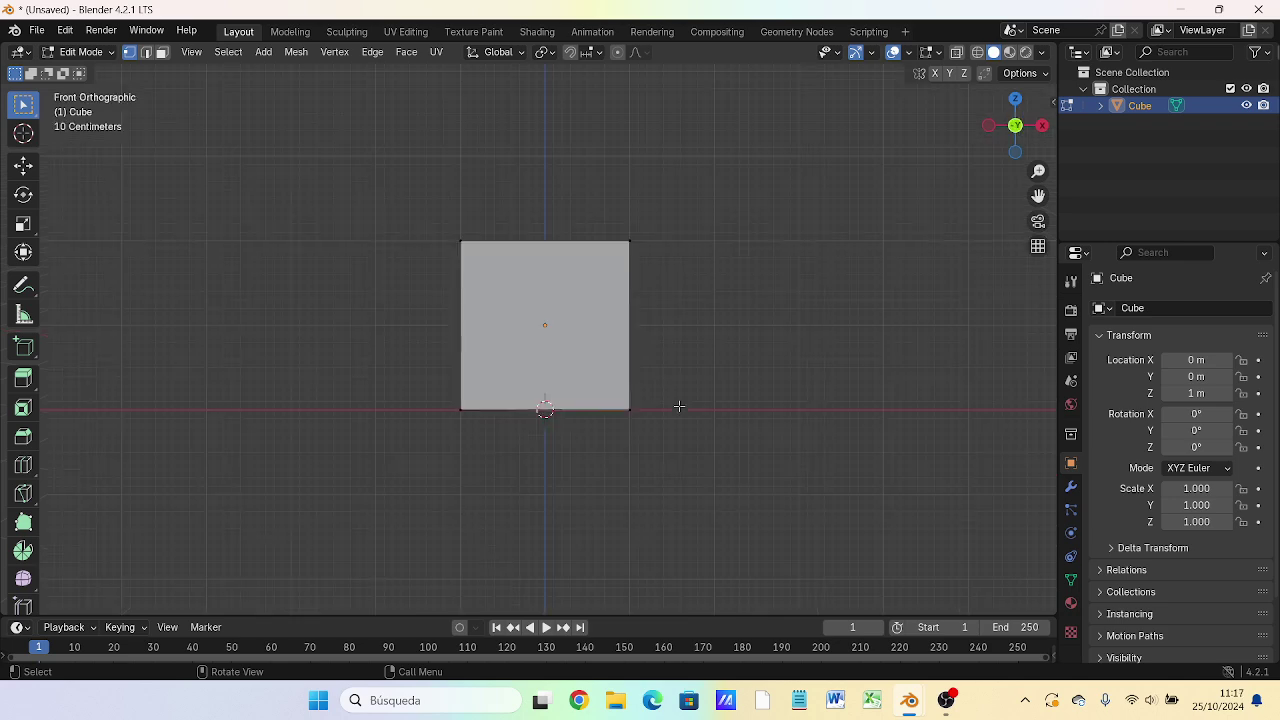
# Step: Box-select the vertices along the cube's left edge in the front view and orbit to check them
pyautogui.moveTo(544, 372); pyautogui.dragTo(663, 387, button='middle')
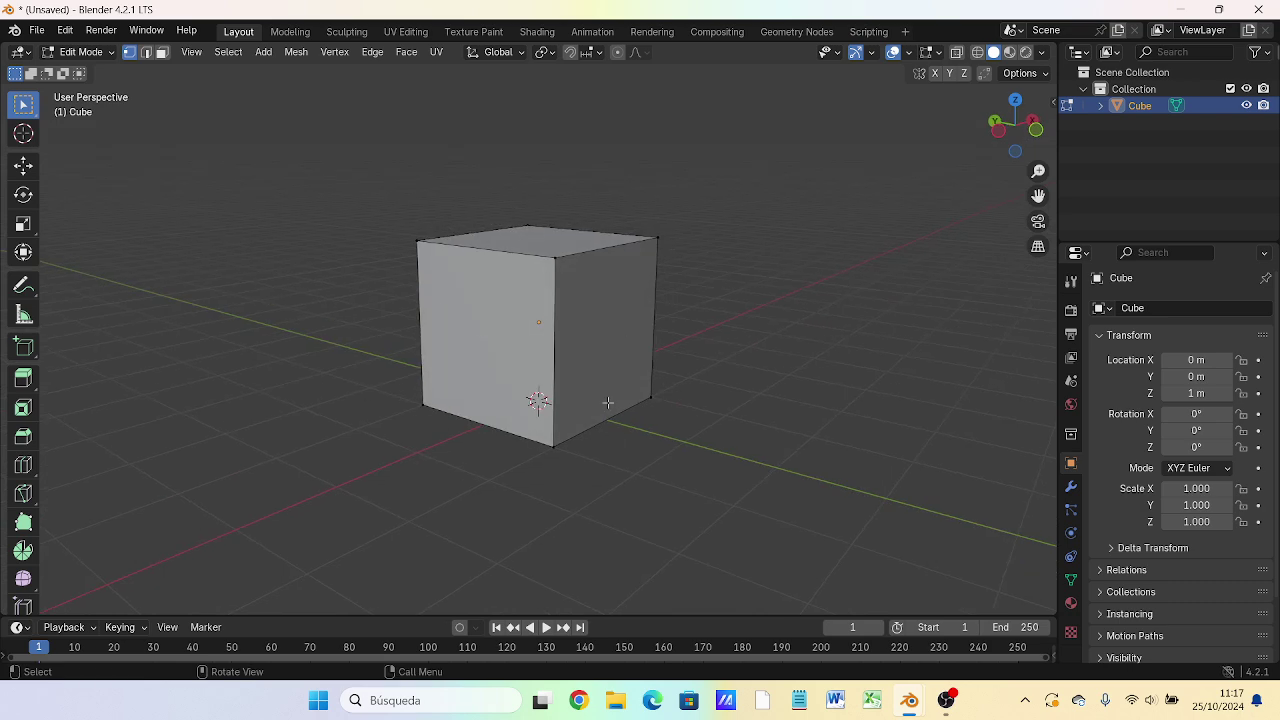
pyautogui.moveTo(765, 305)
pyautogui.mouseDown(button='middle')
pyautogui.moveTo(689, 331)
pyautogui.moveTo(669, 303)
pyautogui.mouseUp(button='middle')
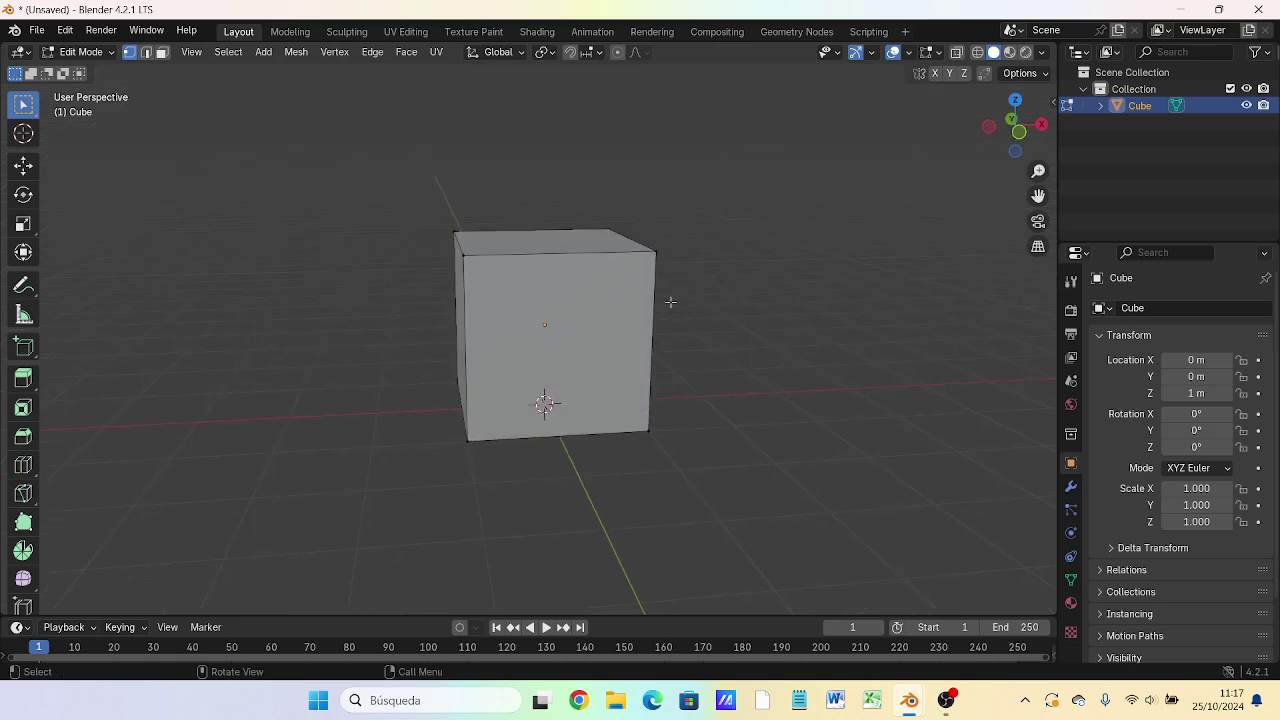
pyautogui.press('KP_1')
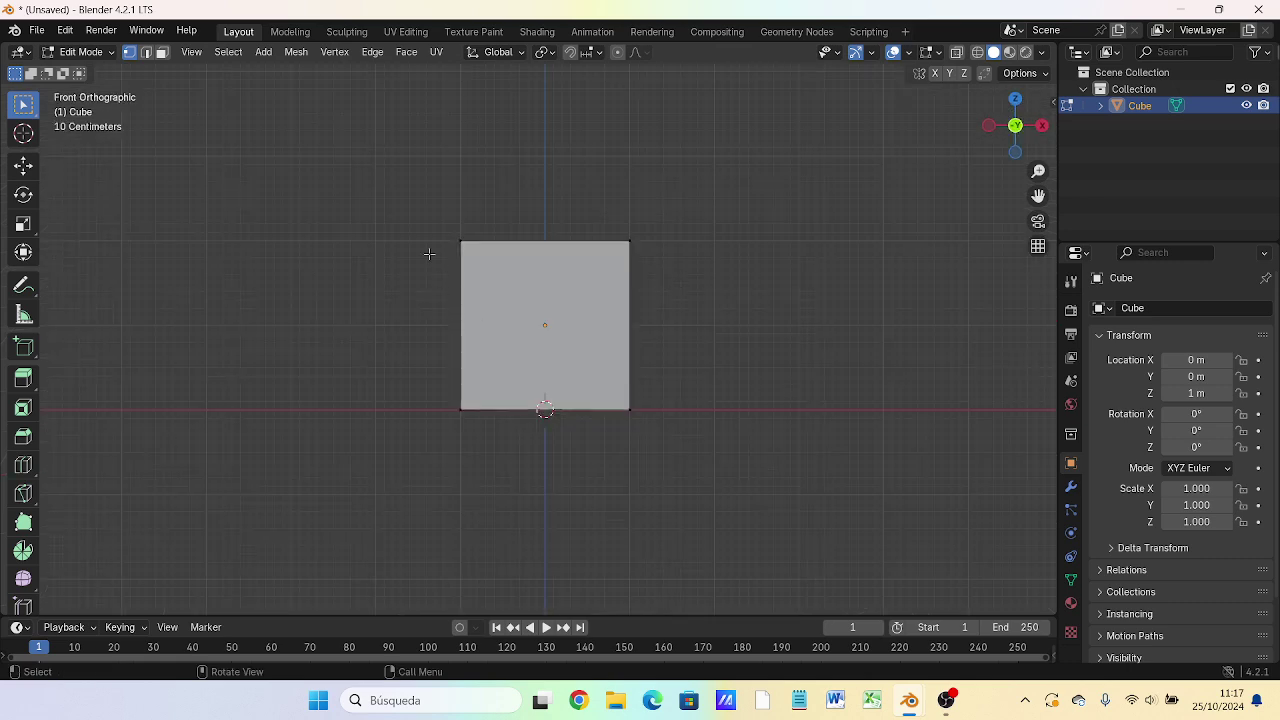
pyautogui.moveTo(434, 207); pyautogui.dragTo(491, 513)
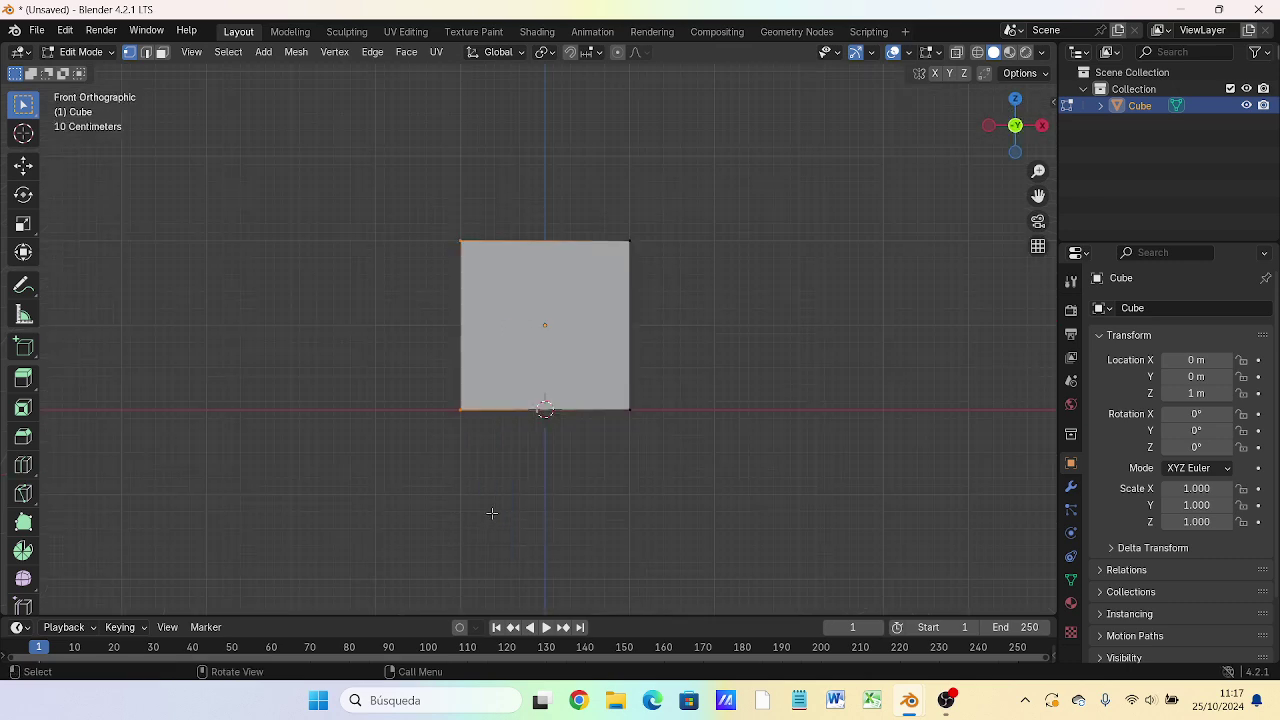
pyautogui.moveTo(423, 189); pyautogui.dragTo(522, 468)
pyautogui.moveTo(343, 340)
pyautogui.mouseDown(button='middle')
pyautogui.moveTo(469, 357)
pyautogui.moveTo(473, 371)
pyautogui.mouseUp(button='middle')
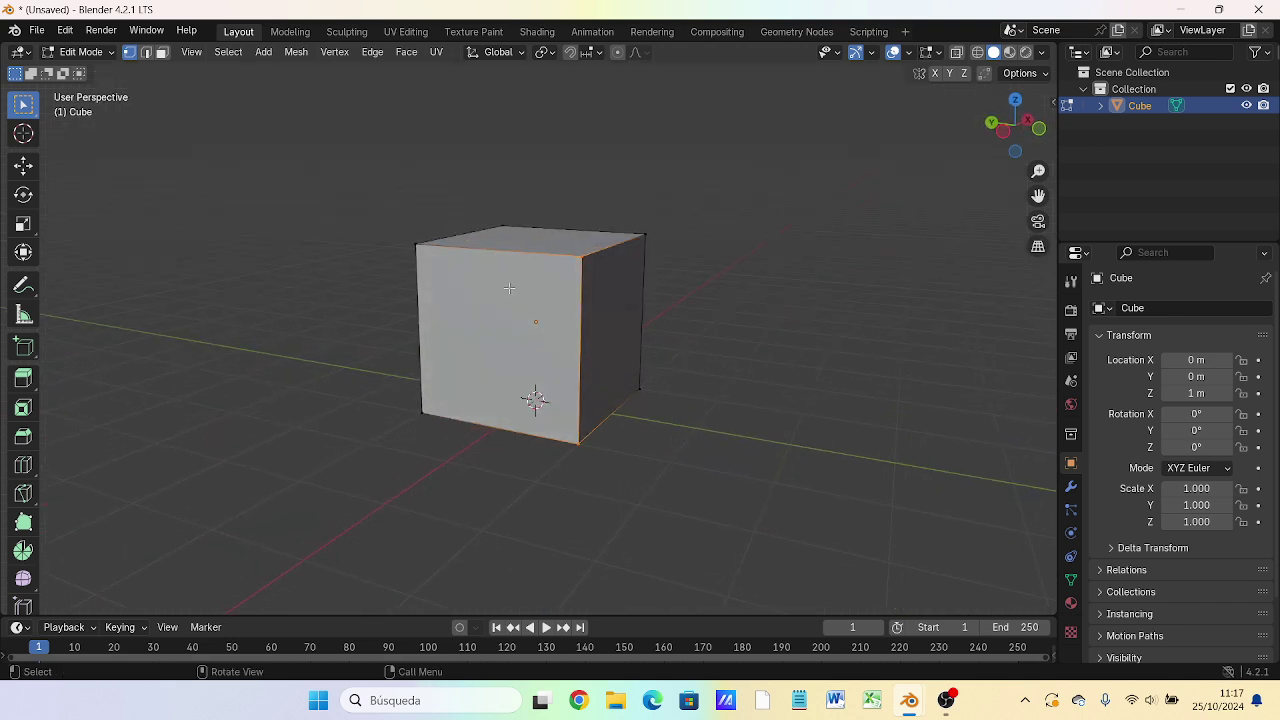
pyautogui.scroll(3, 509, 288)
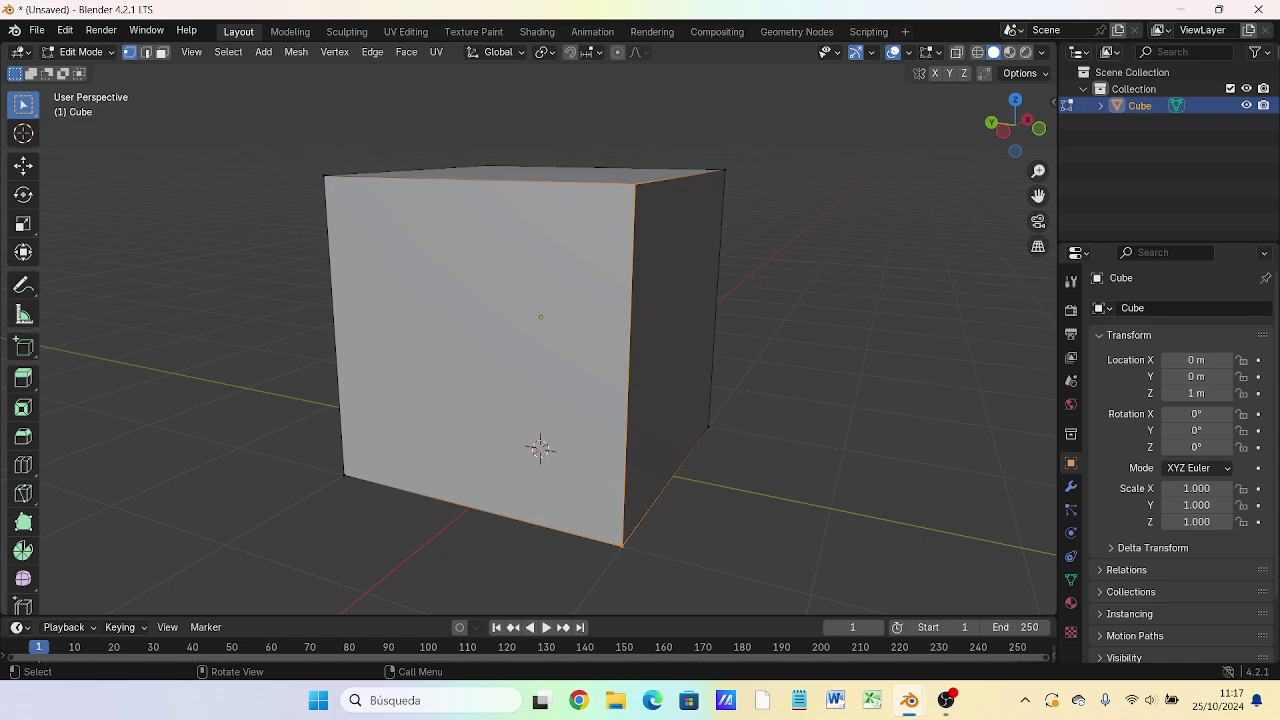
pyautogui.press('KP_1')
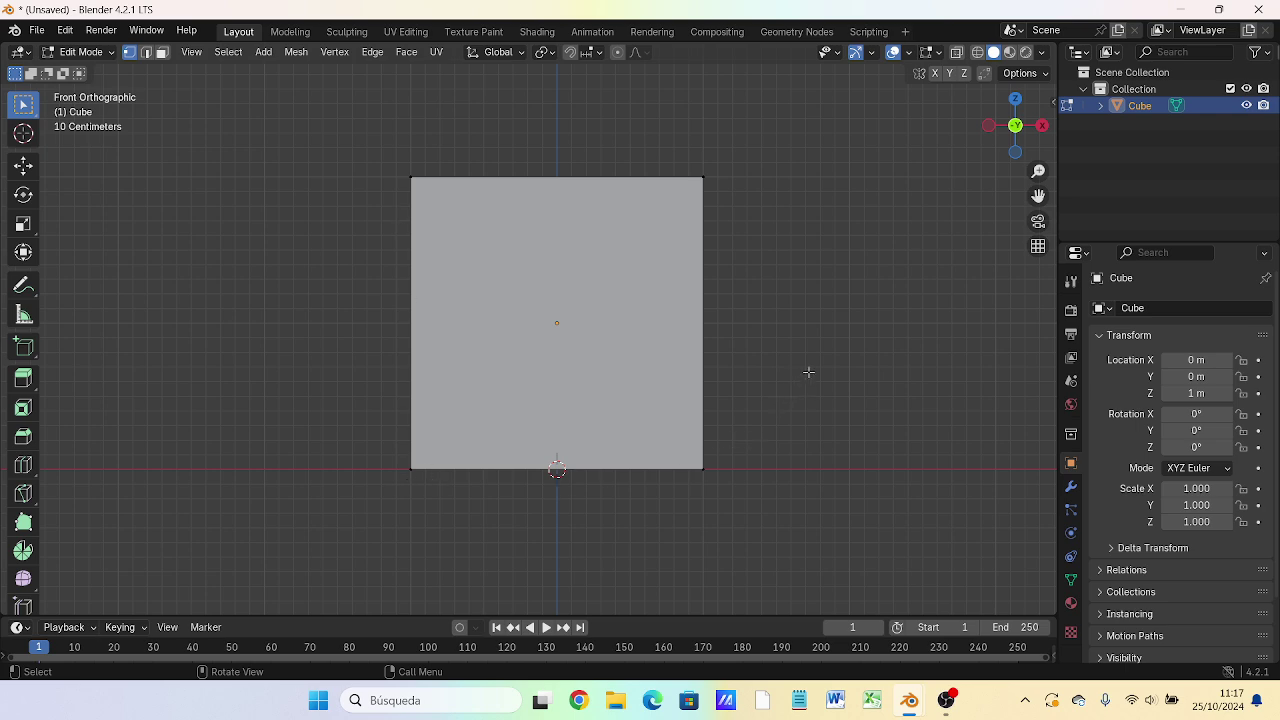
# Step: In wireframe shading, box-select the cube's whole left face through the mesh and confirm it
pyautogui.press('z')
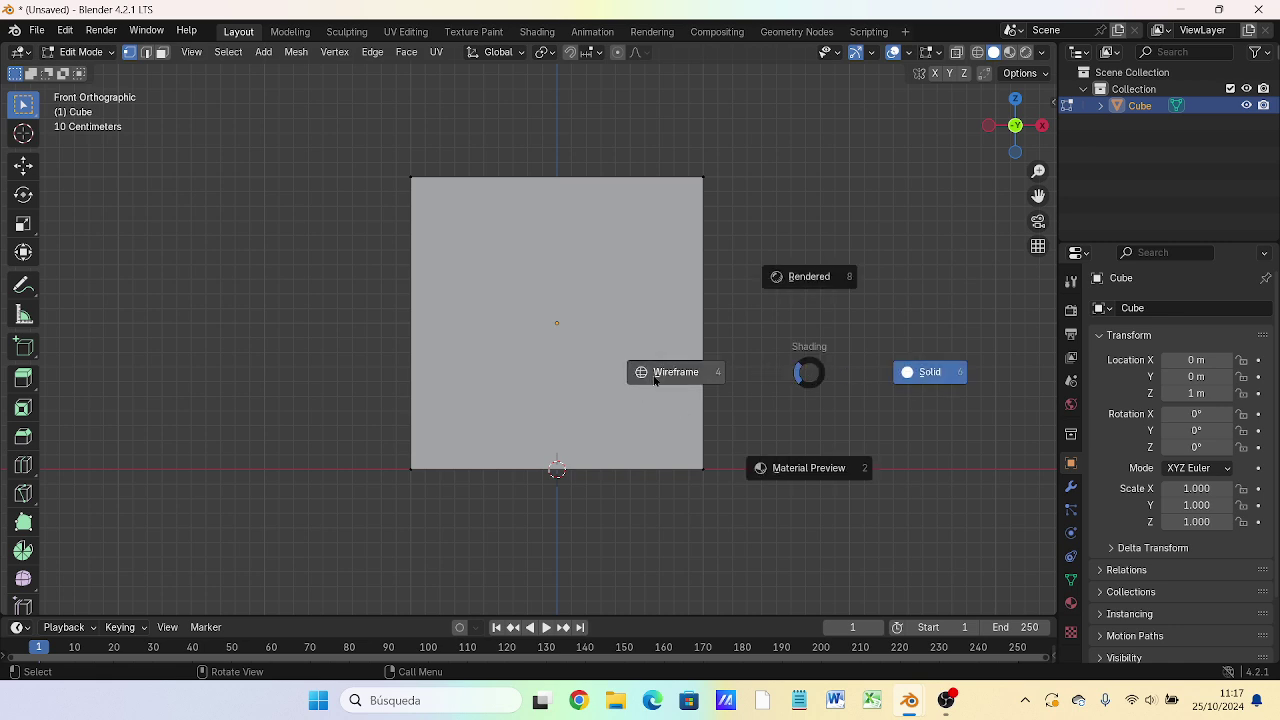
pyautogui.click(655, 380)
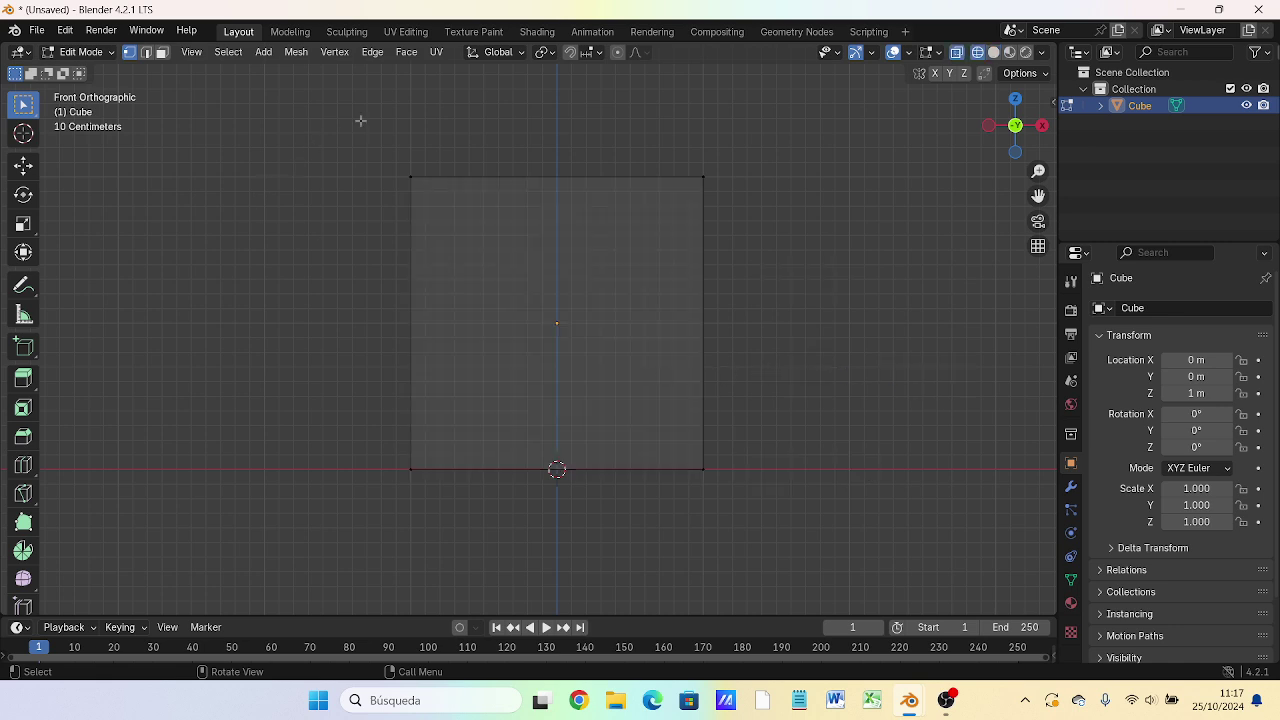
pyautogui.moveTo(361, 121); pyautogui.dragTo(456, 495)
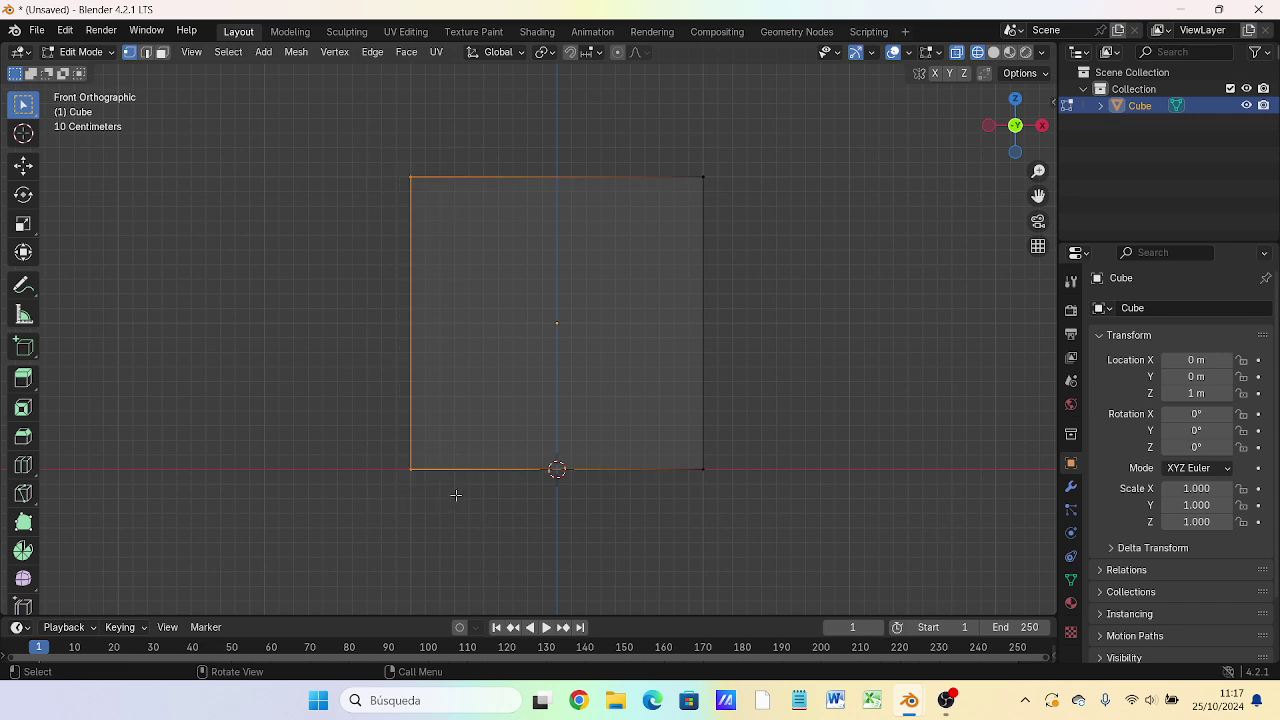
pyautogui.moveTo(283, 403)
pyautogui.mouseDown(button='middle')
pyautogui.moveTo(426, 432)
pyautogui.moveTo(392, 431)
pyautogui.moveTo(460, 357)
pyautogui.mouseUp(button='middle')
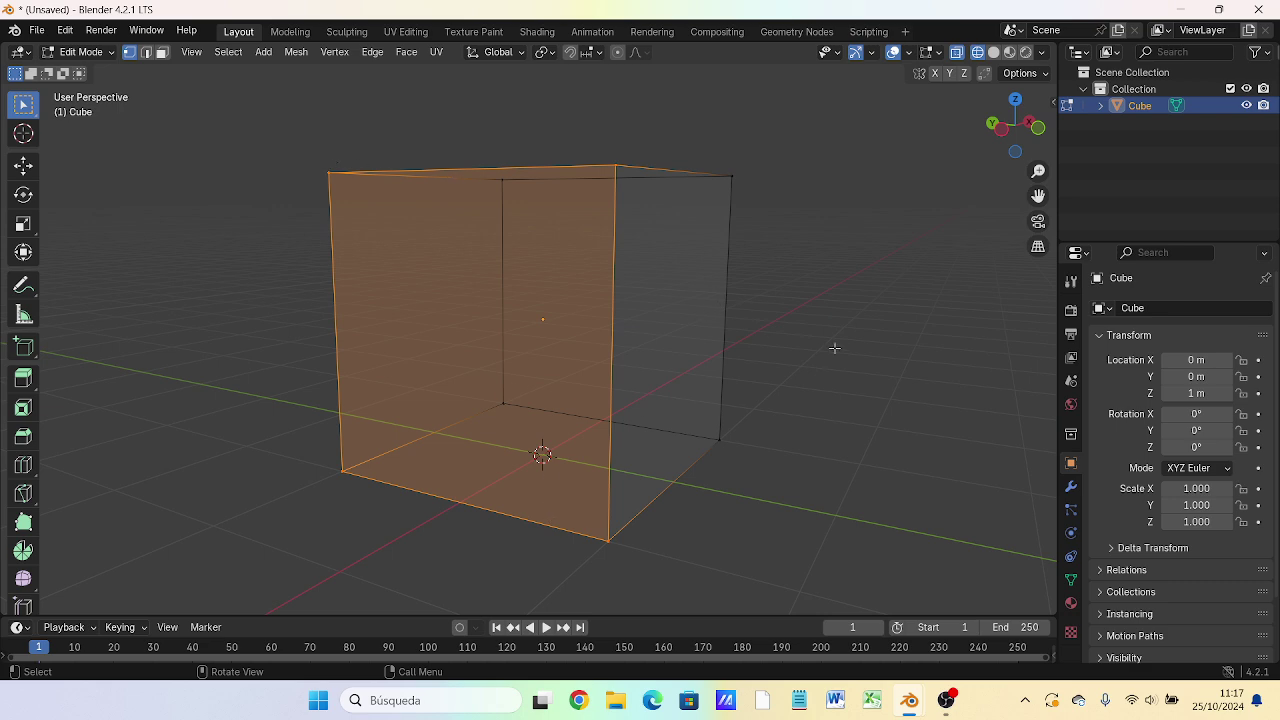
pyautogui.press('KP_1')
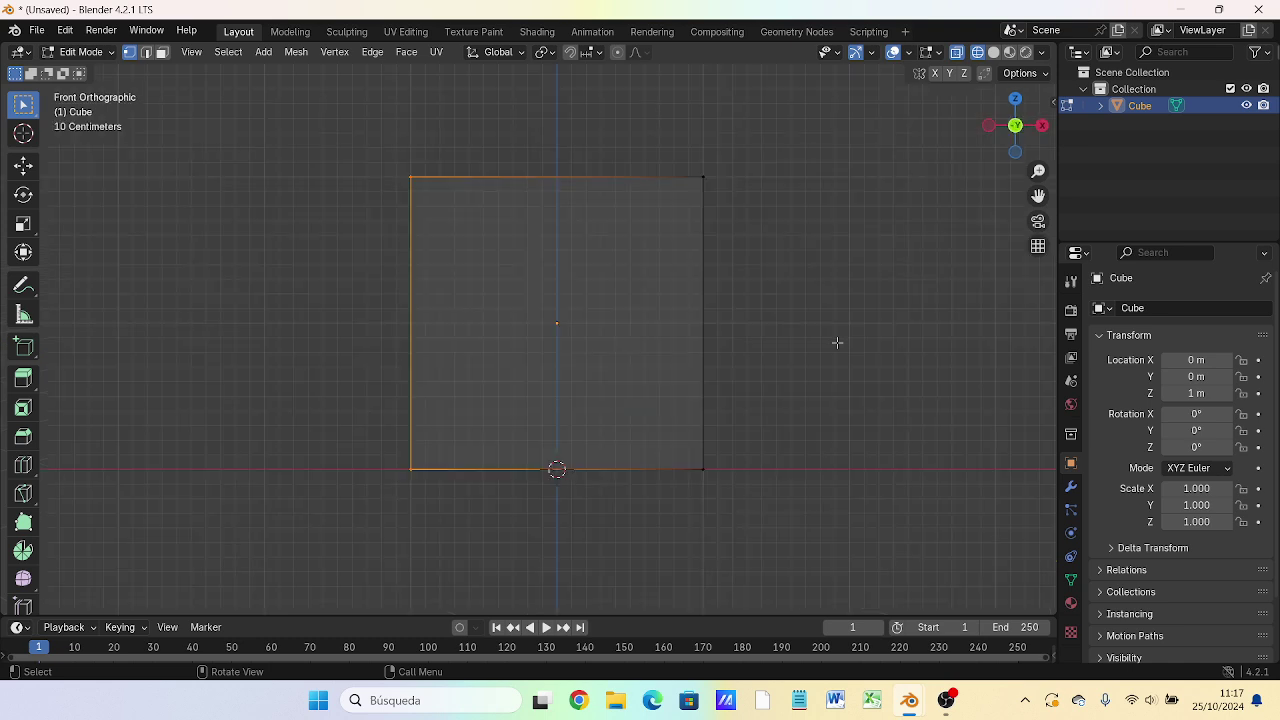
# Step: Deselect everything and return the viewport to solid shading
pyautogui.click(265, 124)
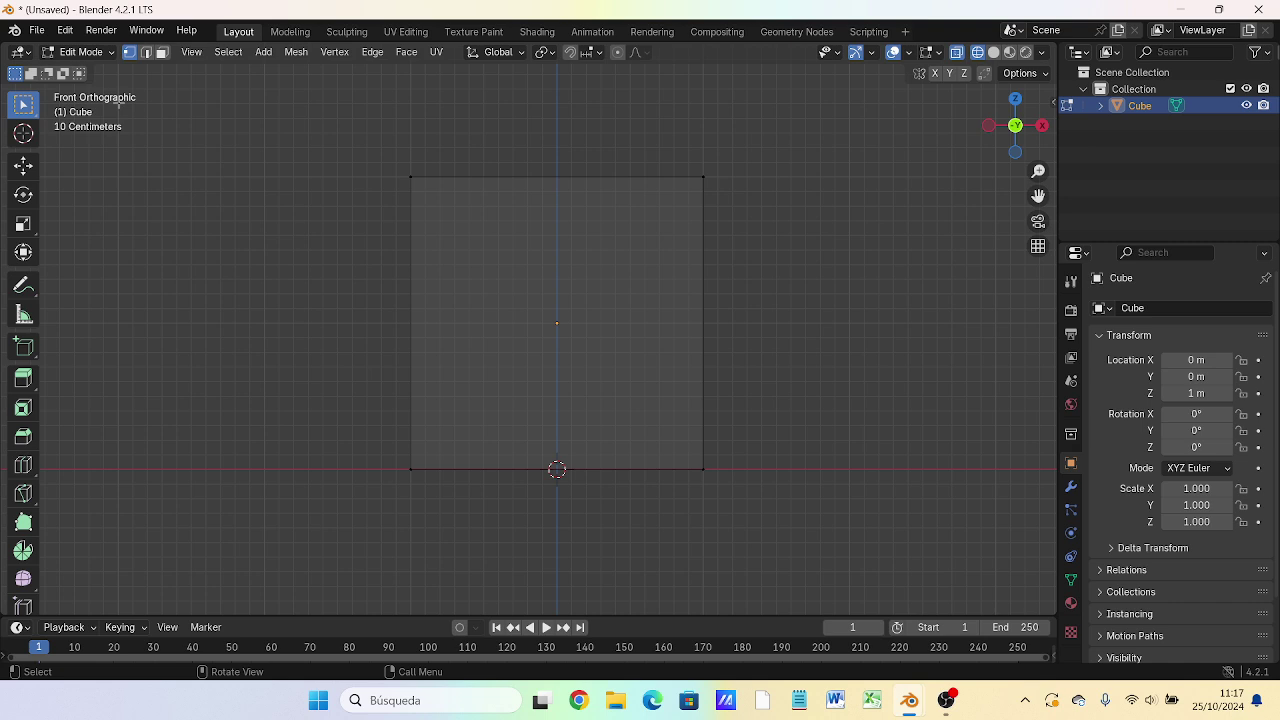
pyautogui.moveTo(555, 249)
pyautogui.mouseDown(button='middle')
pyautogui.moveTo(566, 285)
pyautogui.moveTo(596, 284)
pyautogui.mouseUp(button='middle')
pyautogui.press('z')
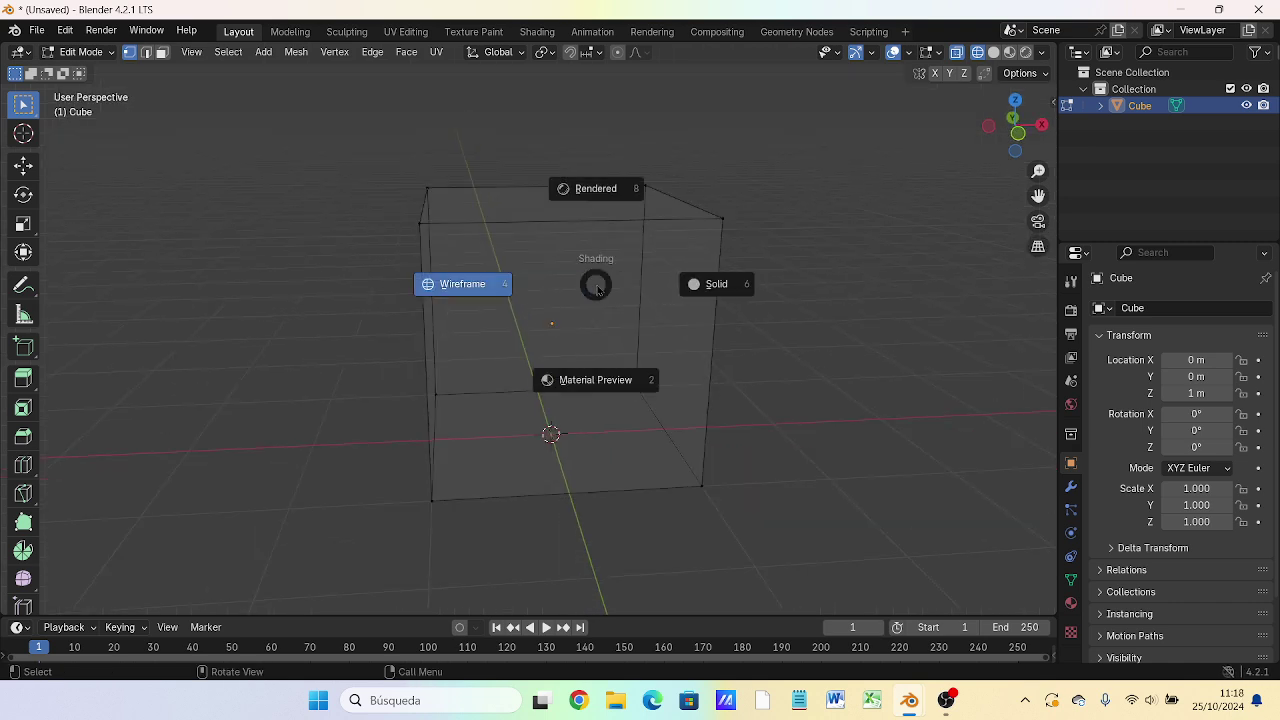
pyautogui.click(735, 290)
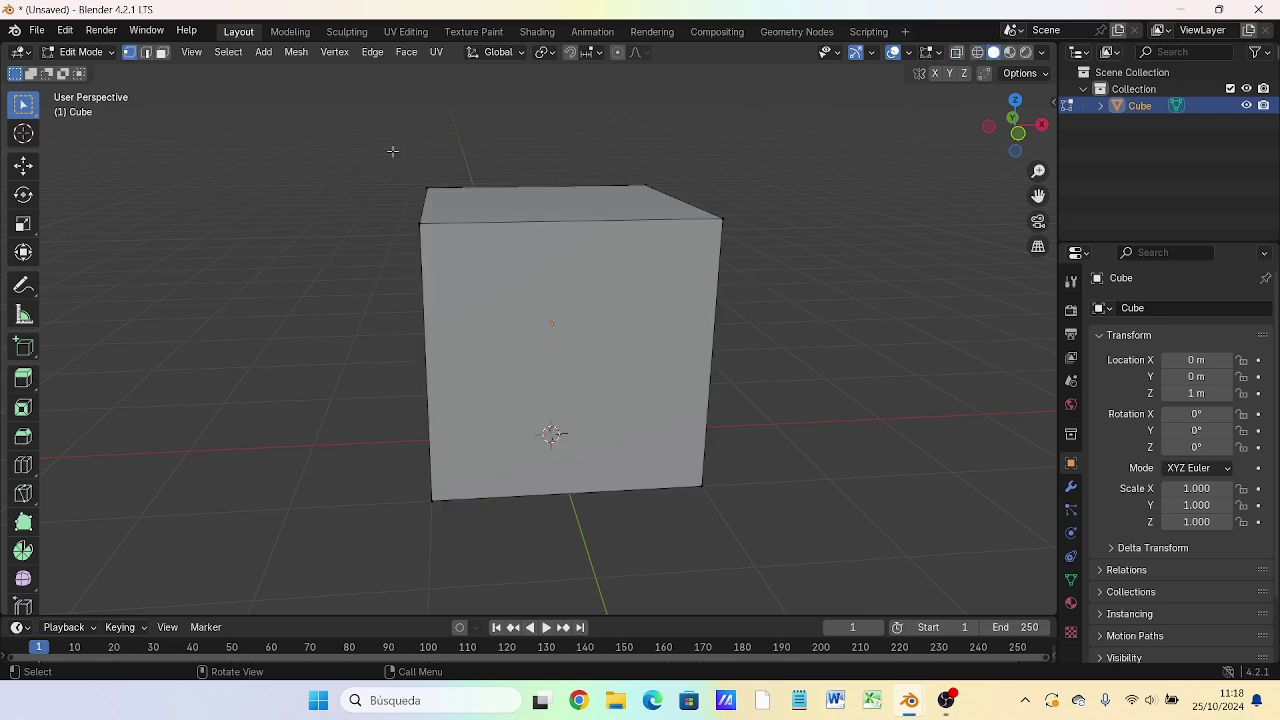
# Step: Orbit to look down on the cube and select its top front corner vertex
pyautogui.moveTo(330, 309)
pyautogui.mouseDown(button='middle')
pyautogui.moveTo(398, 335)
pyautogui.moveTo(418, 312)
pyautogui.mouseUp(button='middle')
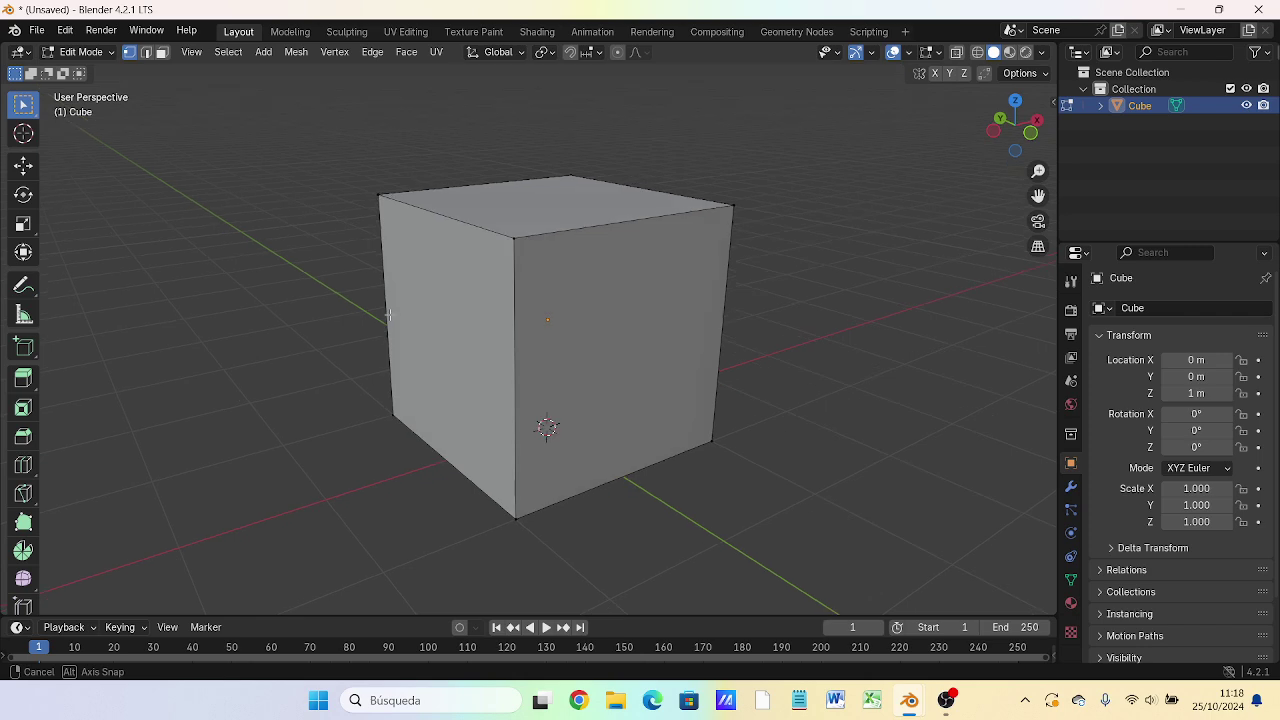
pyautogui.click(517, 234)
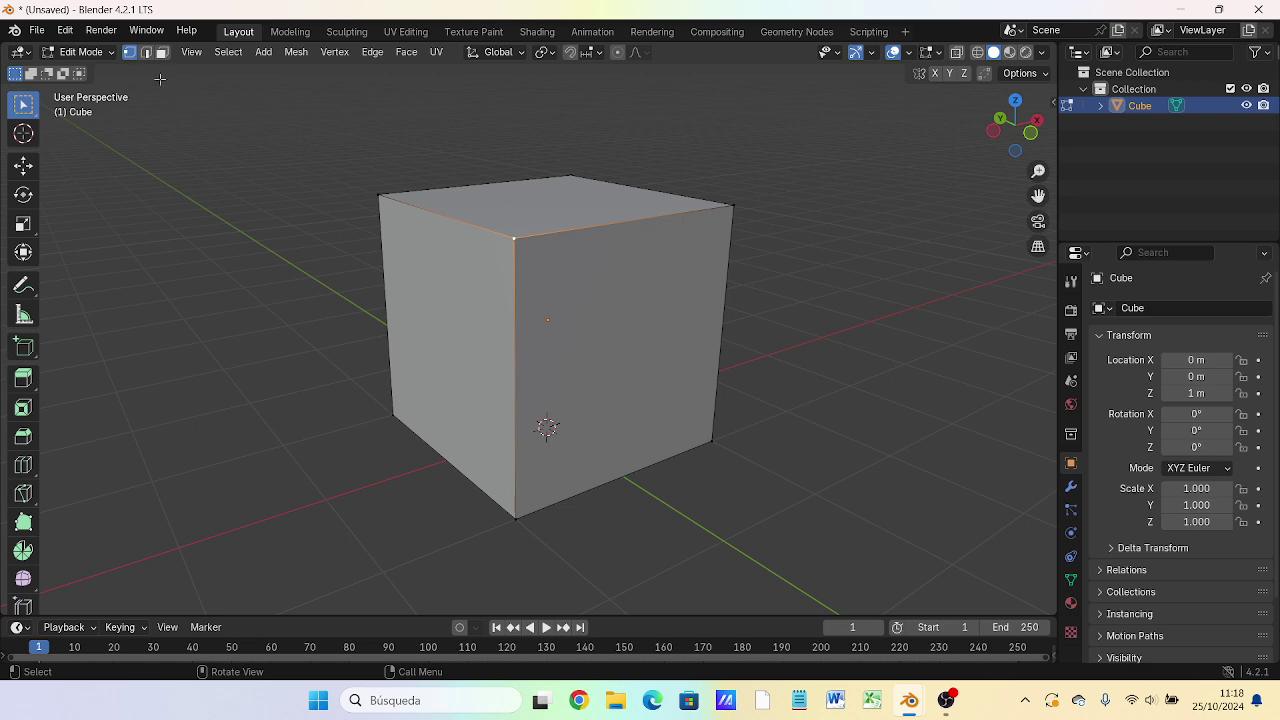
# Step: In Edge select mode, select the cube's top and vertical edges one at a time
pyautogui.click(146, 53)
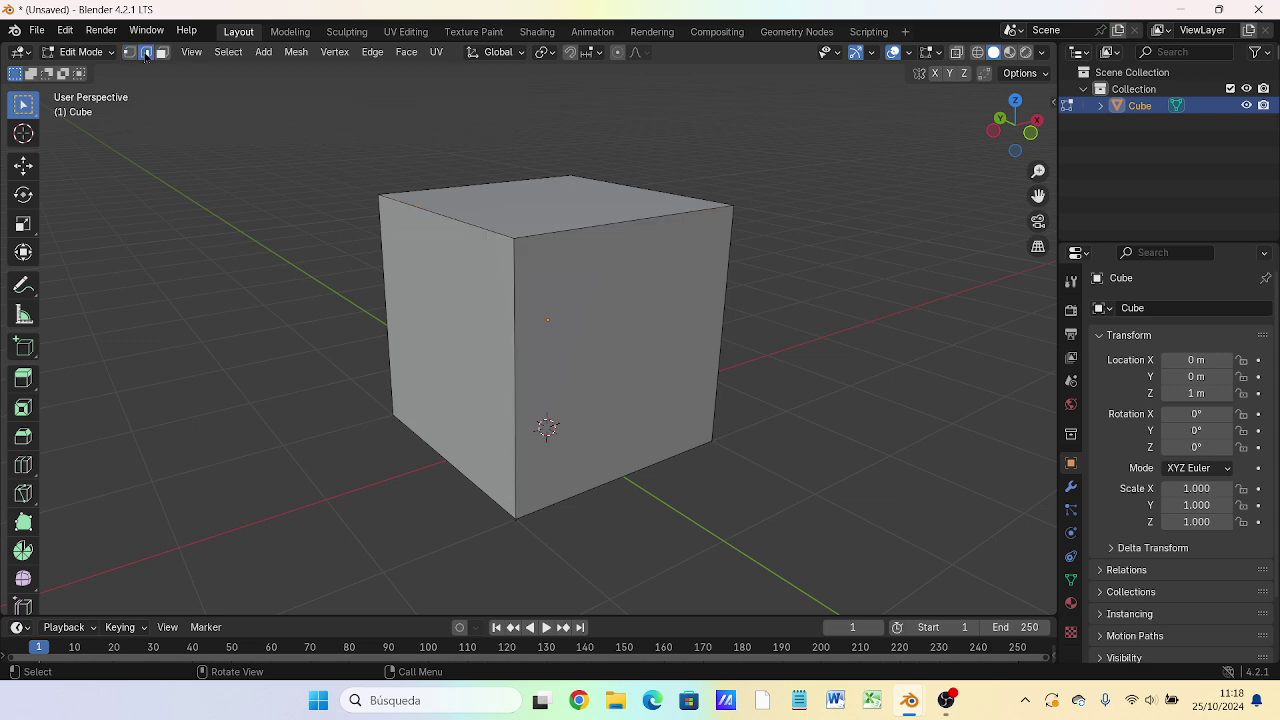
pyautogui.click(452, 228)
pyautogui.click(590, 245)
pyautogui.click(515, 364)
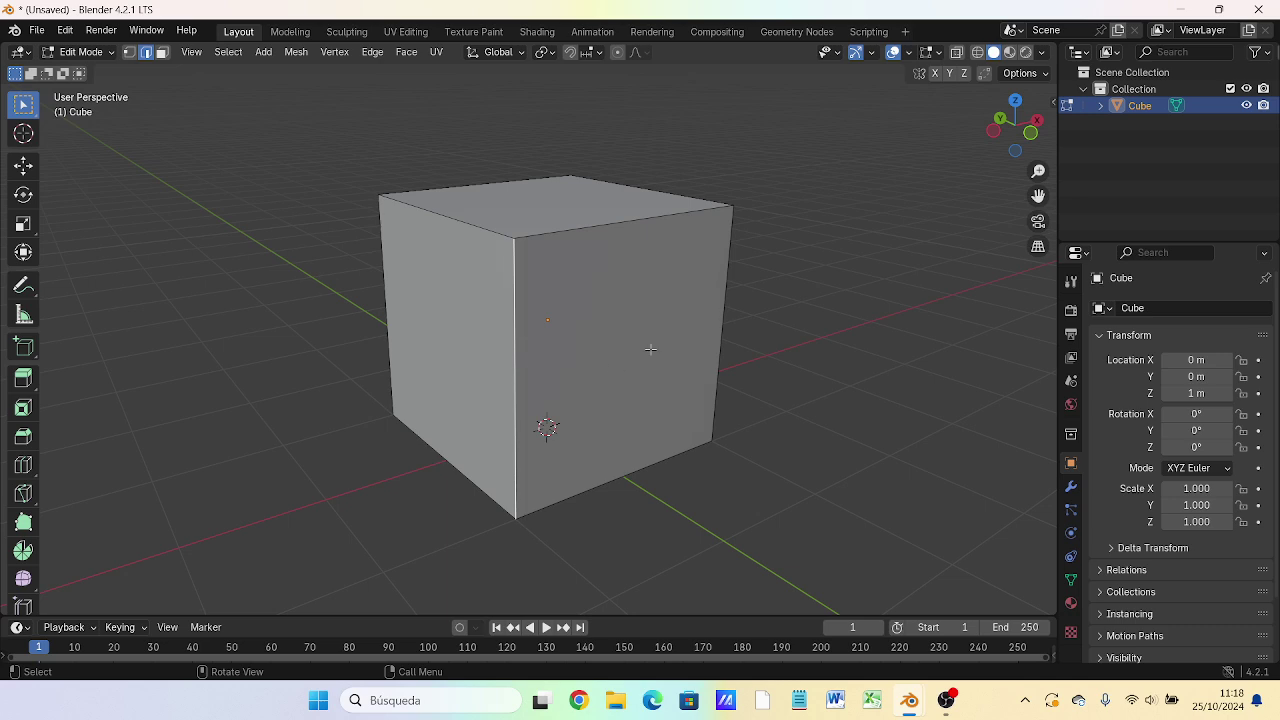
pyautogui.click(720, 331)
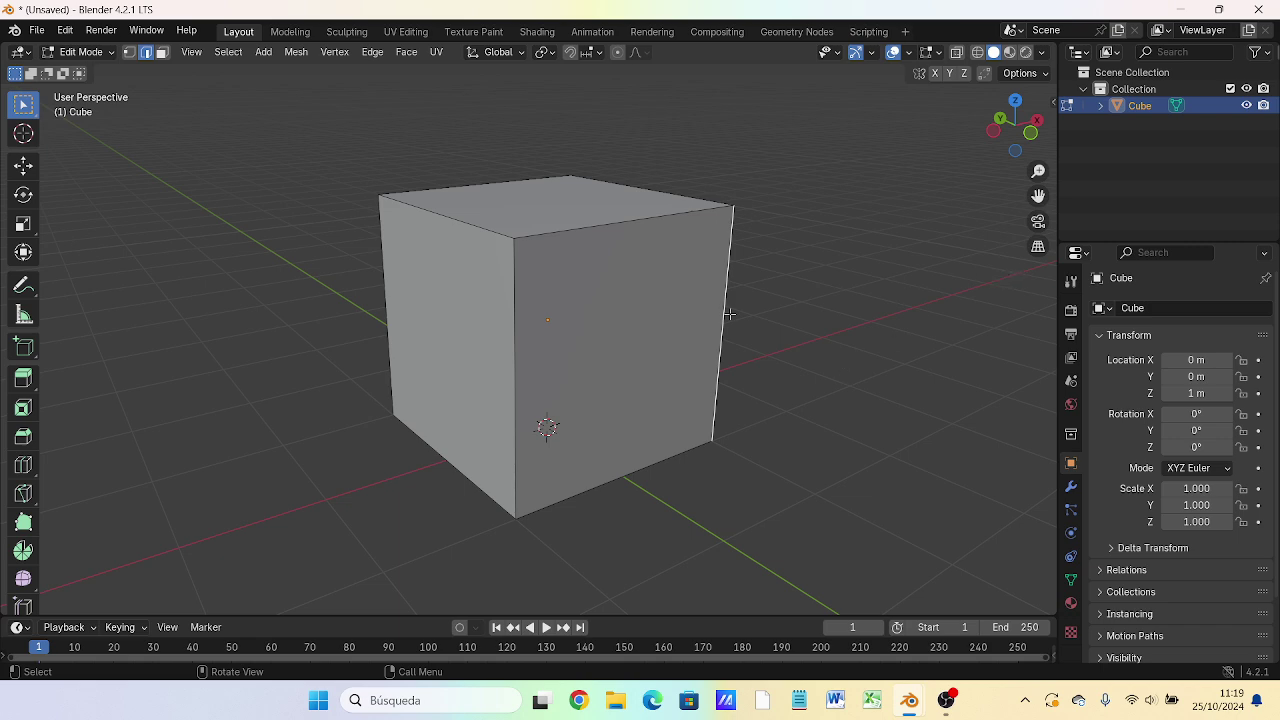
# Step: Try selecting more front and bottom edges, then clear the edge selection
pyautogui.click(810, 239)
pyautogui.click(638, 228)
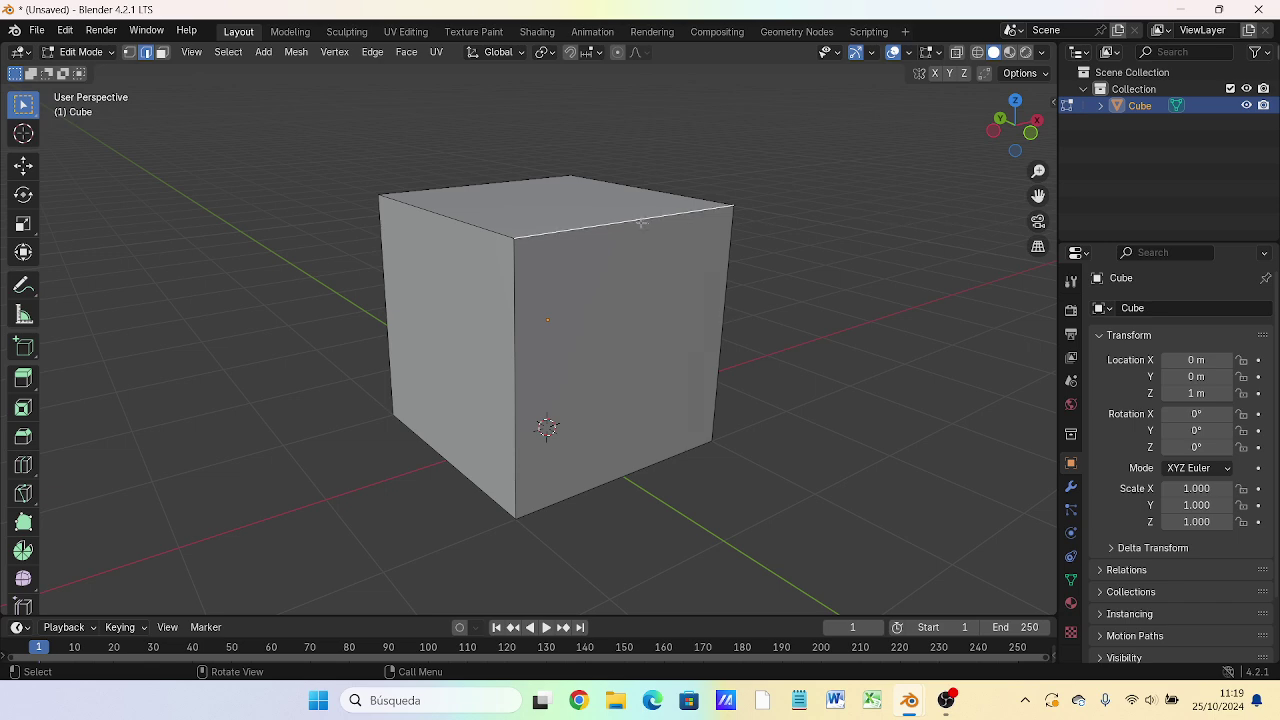
pyautogui.click(503, 322)
pyautogui.click(430, 216)
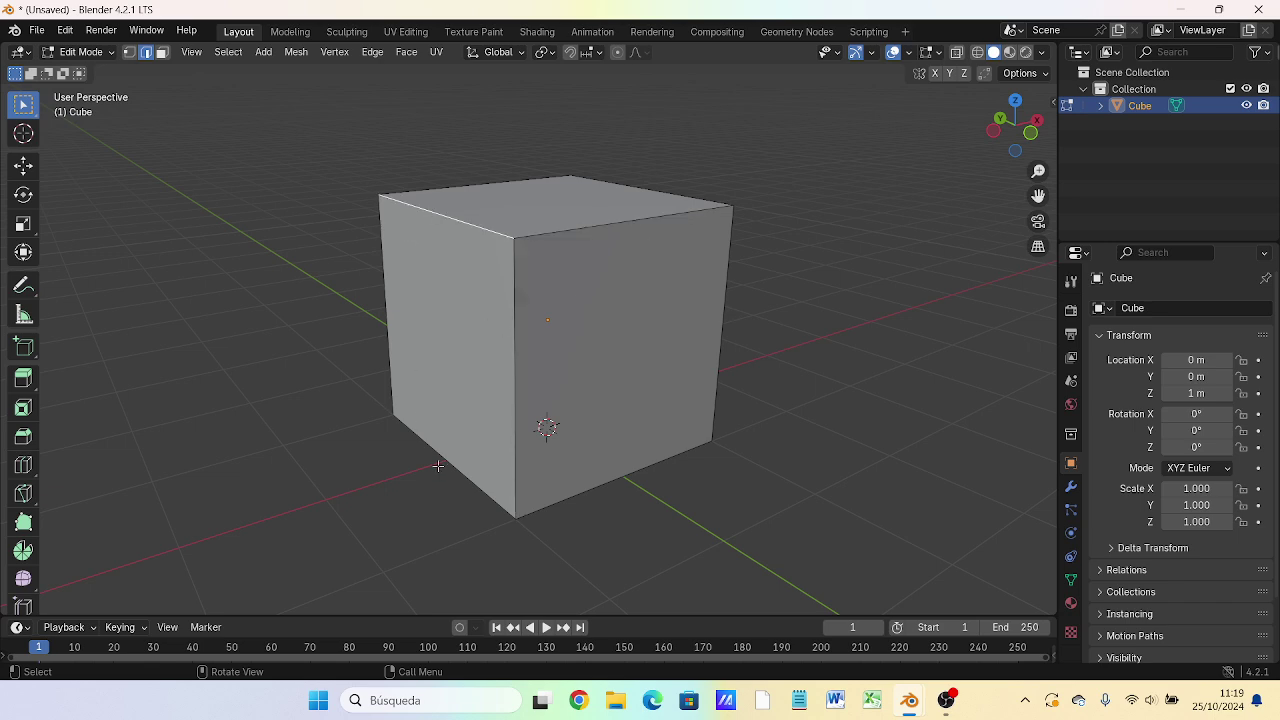
pyautogui.click(451, 441)
pyautogui.click(650, 441)
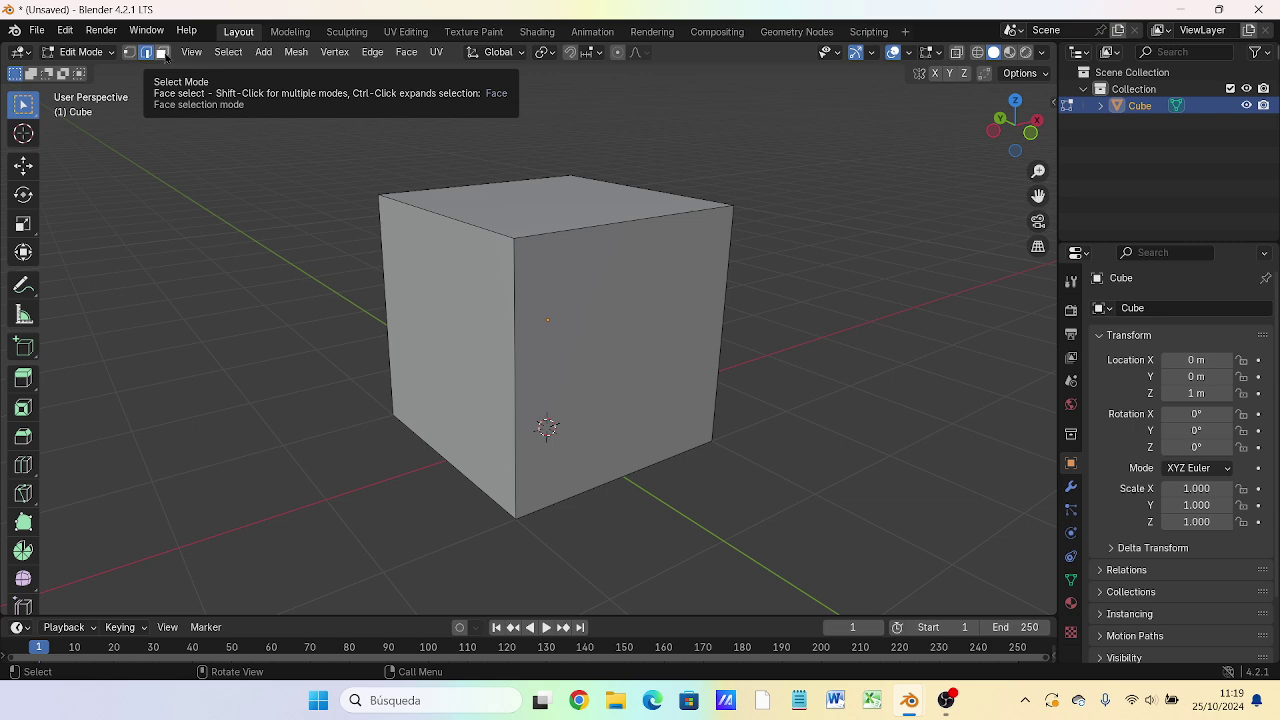
# Step: In Face select mode, select the cube's left and top faces one at a time
pyautogui.click(165, 56)
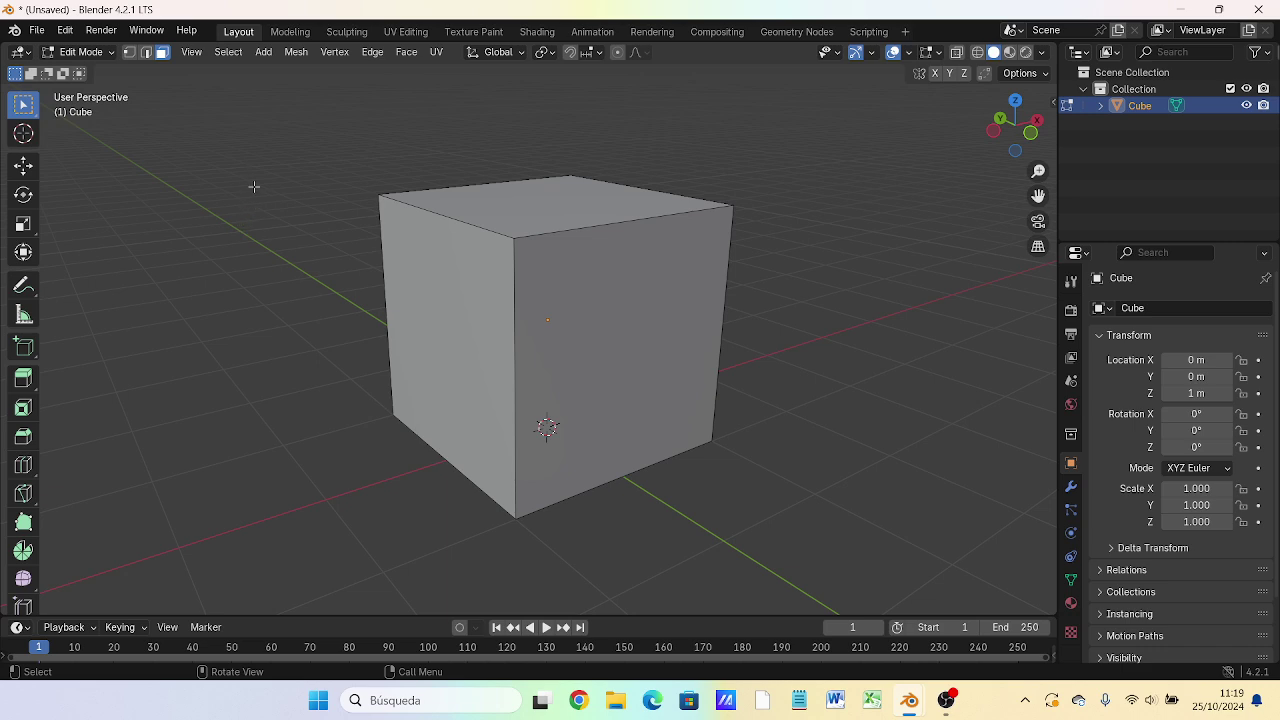
pyautogui.click(433, 298)
pyautogui.click(550, 305)
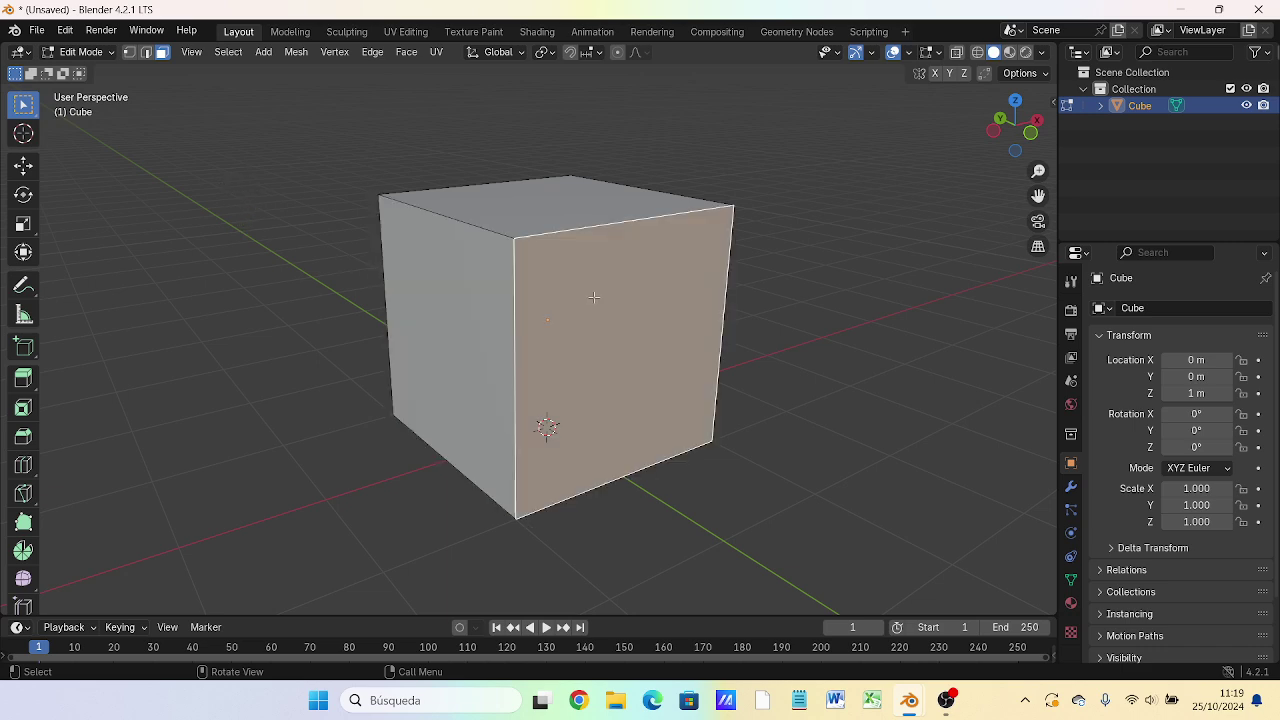
pyautogui.click(566, 208)
pyautogui.click(472, 271)
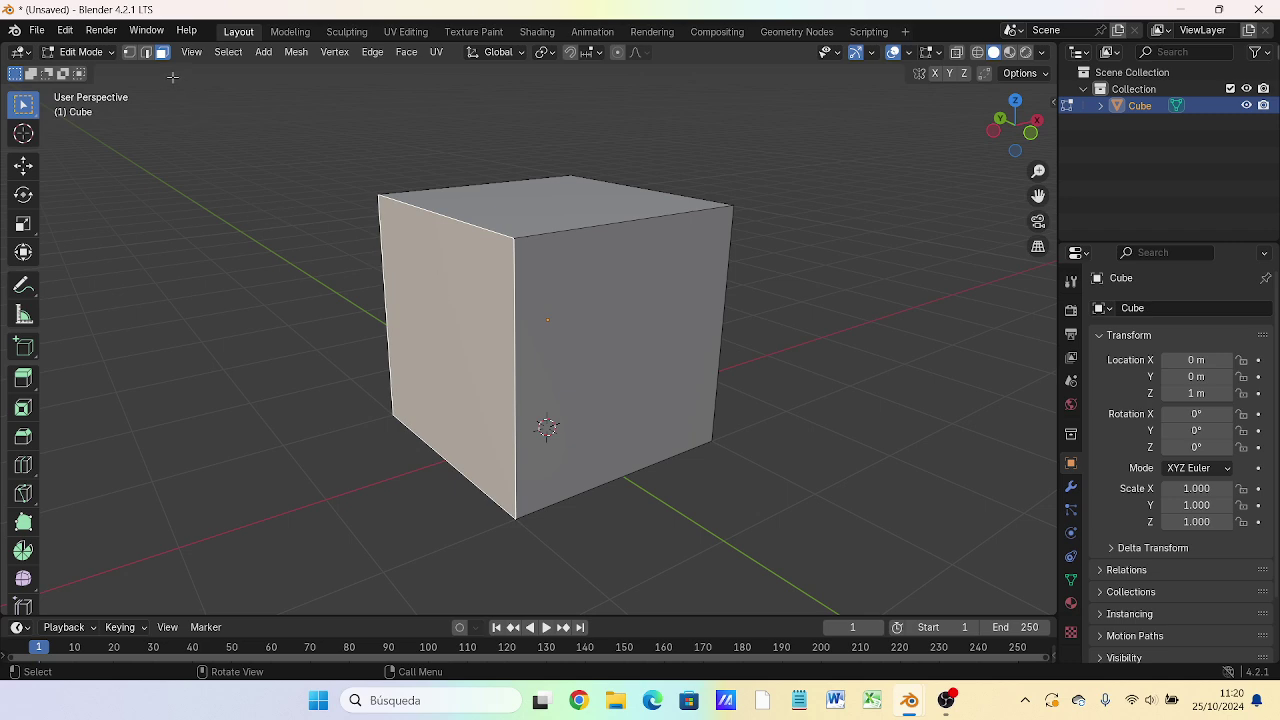
# Step: Return to Vertex select mode and deselect the left face
pyautogui.click(146, 53)
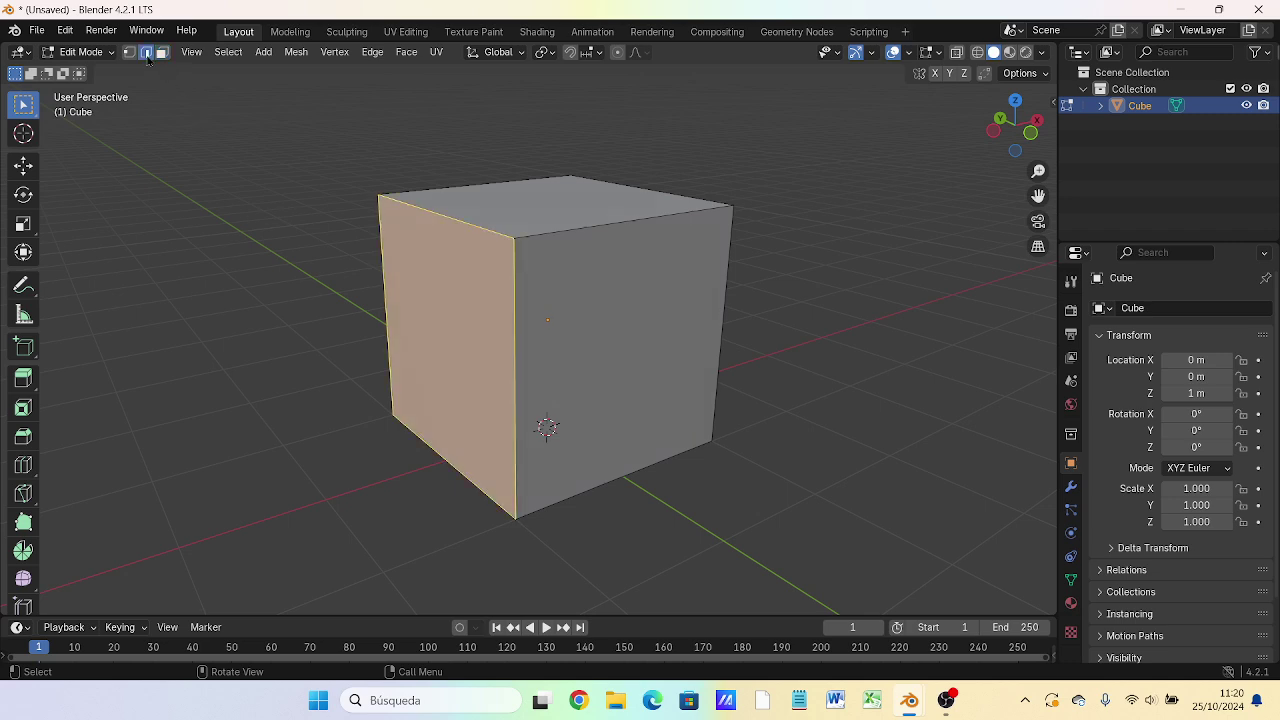
pyautogui.click(128, 53)
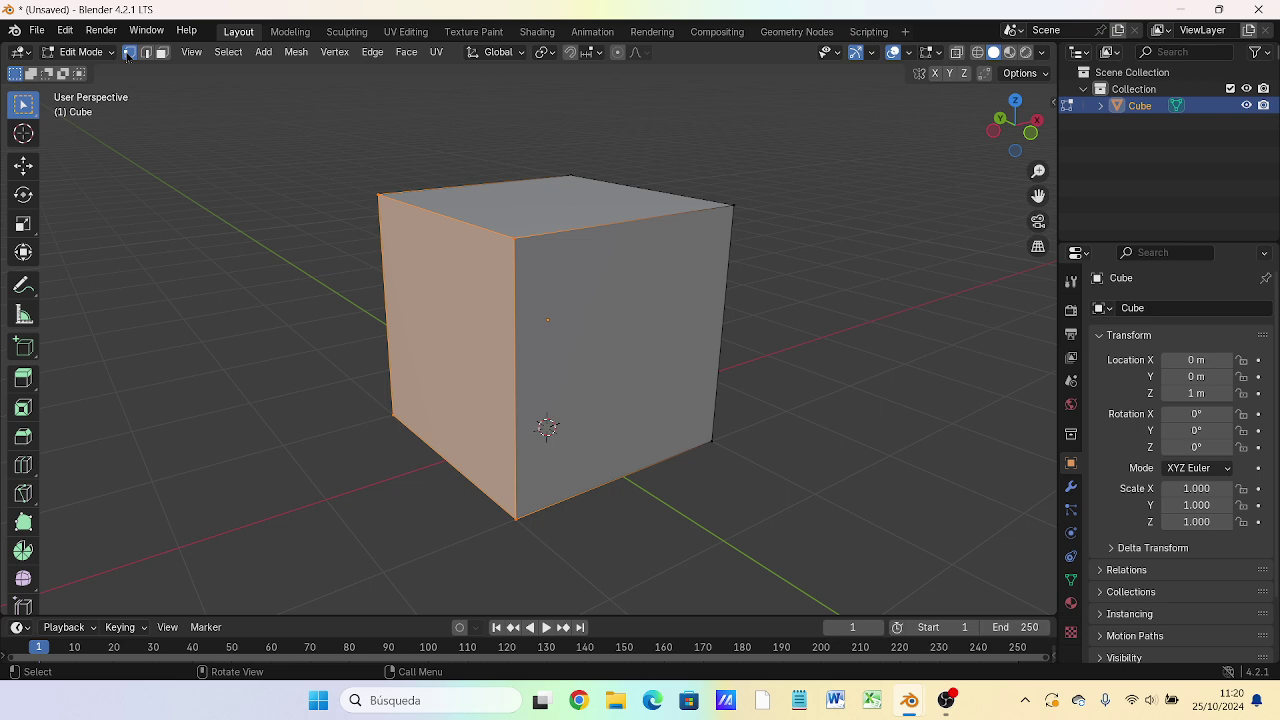
pyautogui.click(301, 120)
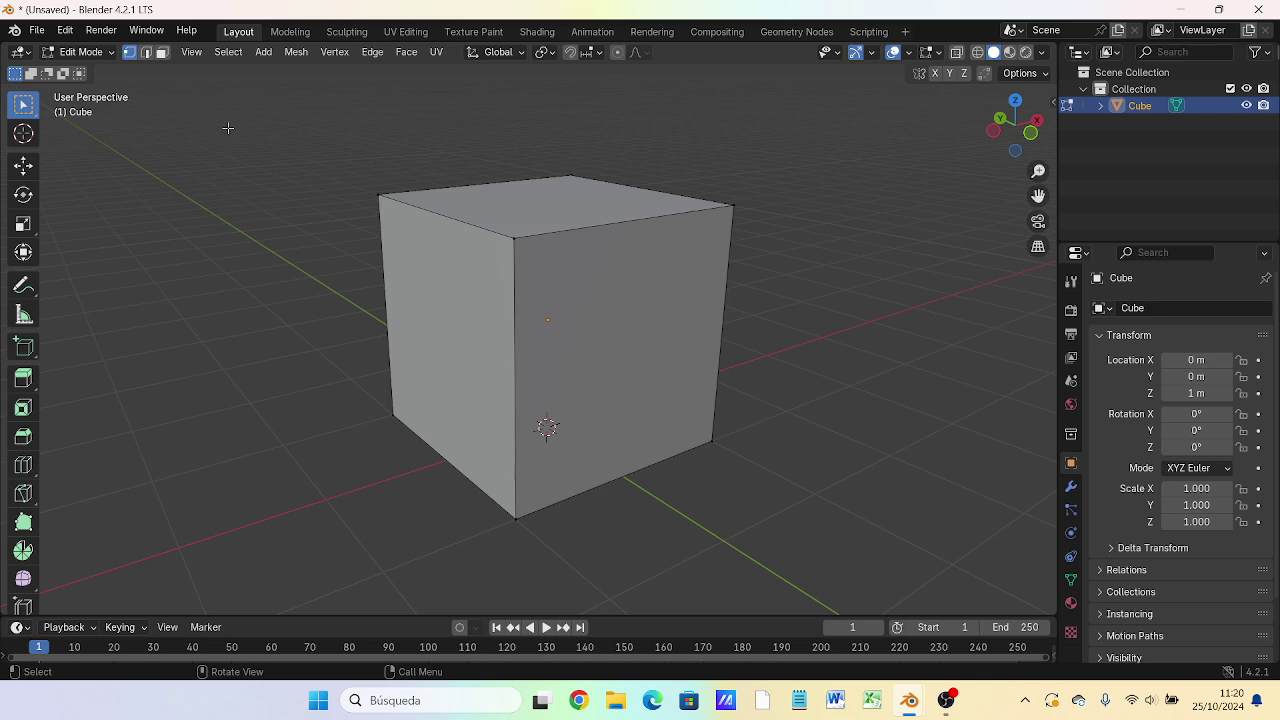
# Step: Select the front face's four corner vertices, switch to Face select mode, then clear the selection
pyautogui.click(511, 234)
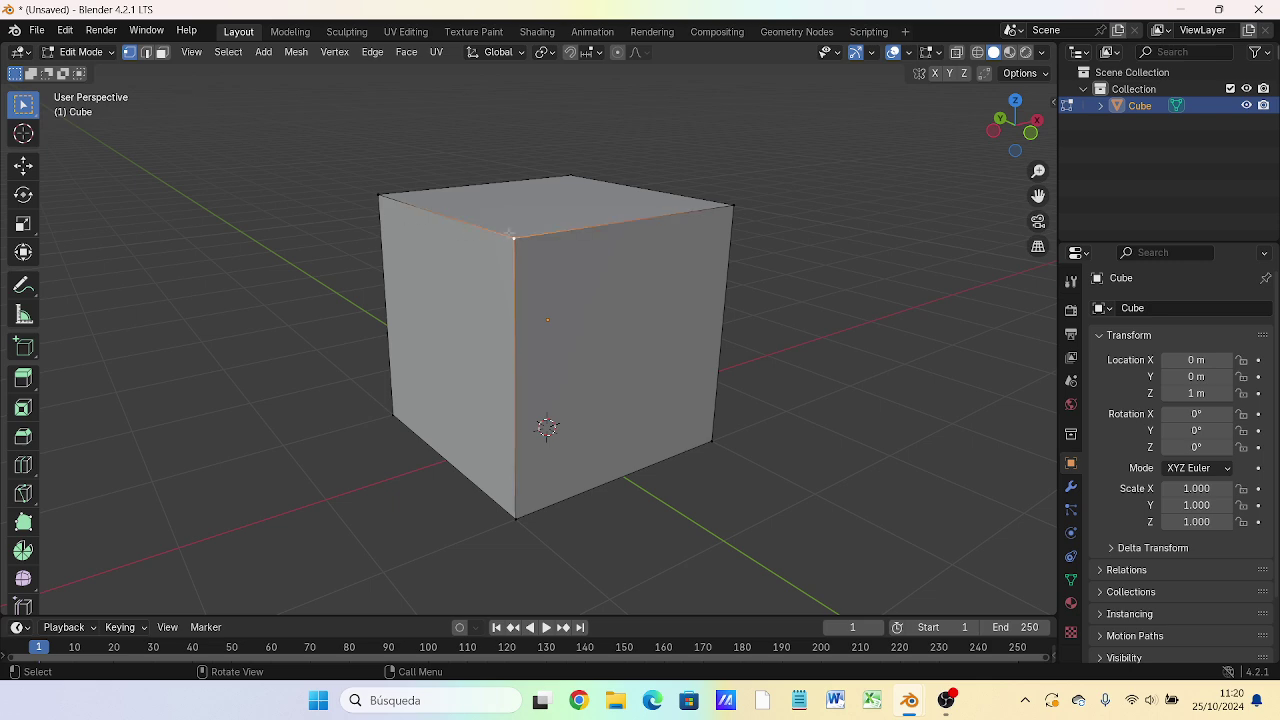
pyautogui.keyDown('shift'); pyautogui.click(734, 205); pyautogui.keyUp('shift')
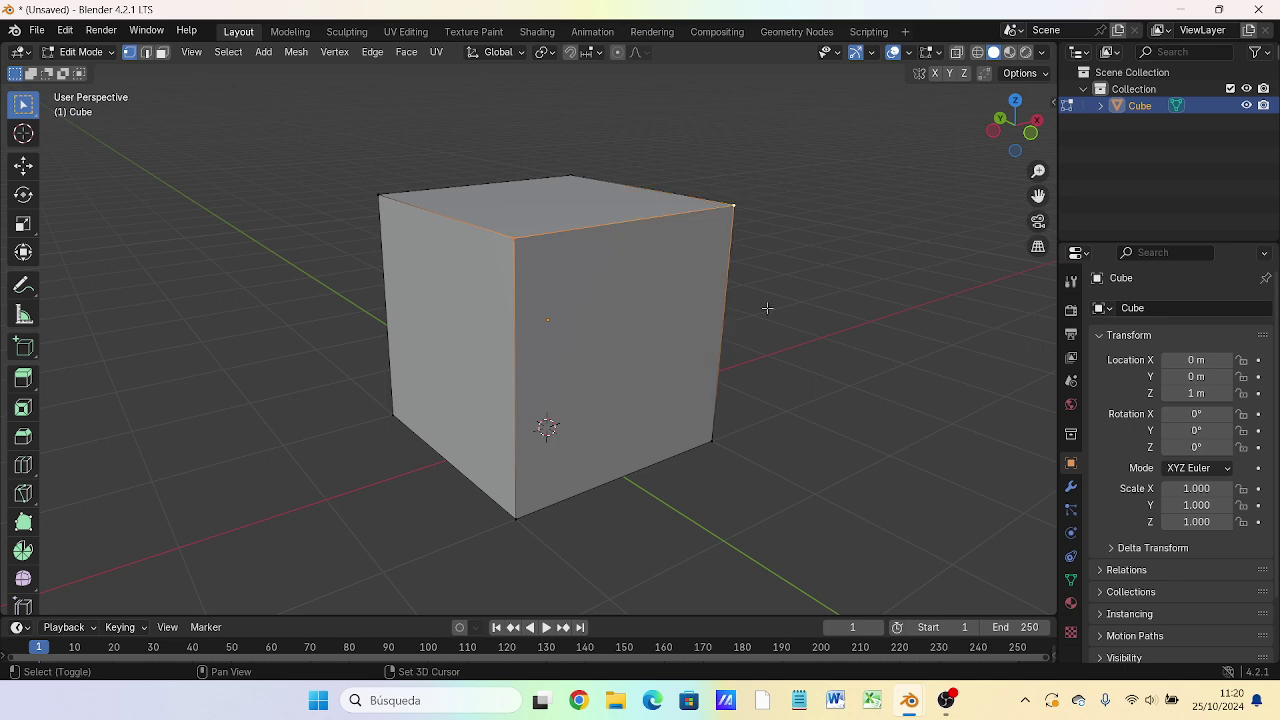
pyautogui.keyDown('shift'); pyautogui.click(711, 441); pyautogui.keyUp('shift')
pyautogui.keyDown('shift'); pyautogui.click(516, 518); pyautogui.keyUp('shift')
pyautogui.keyDown('shift'); pyautogui.click(516, 518); pyautogui.keyUp('shift')
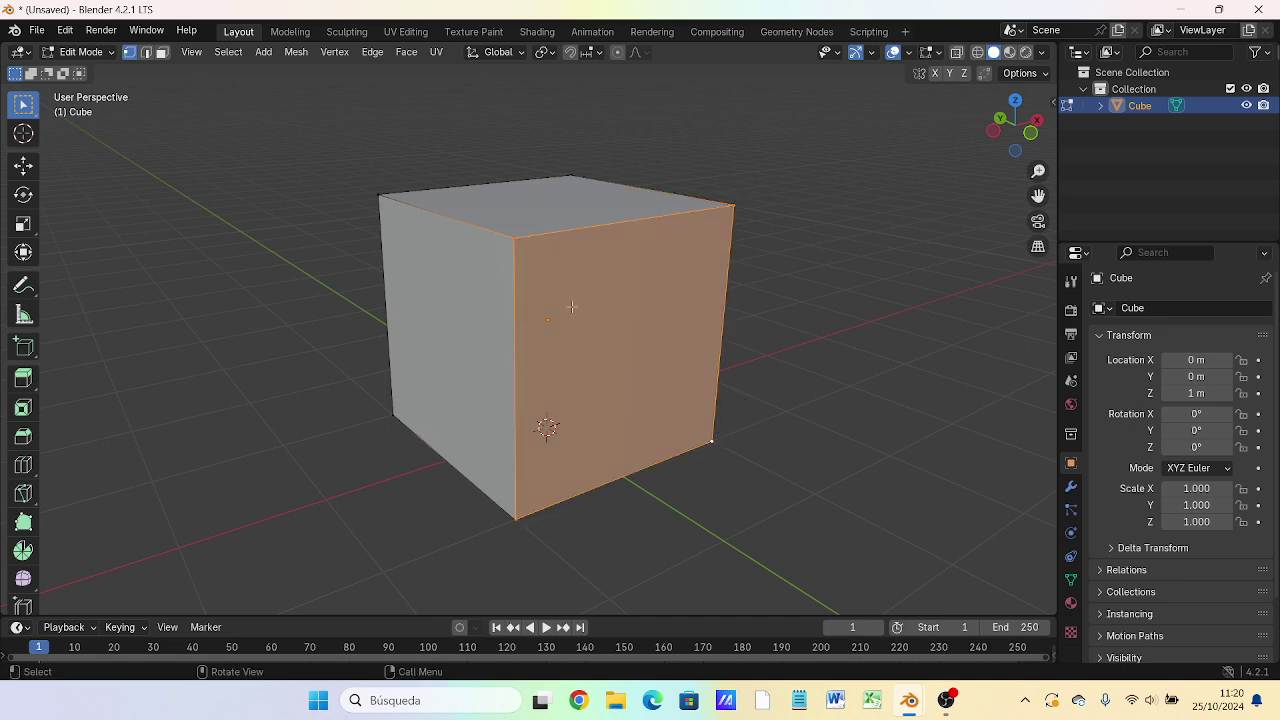
pyautogui.click(160, 54)
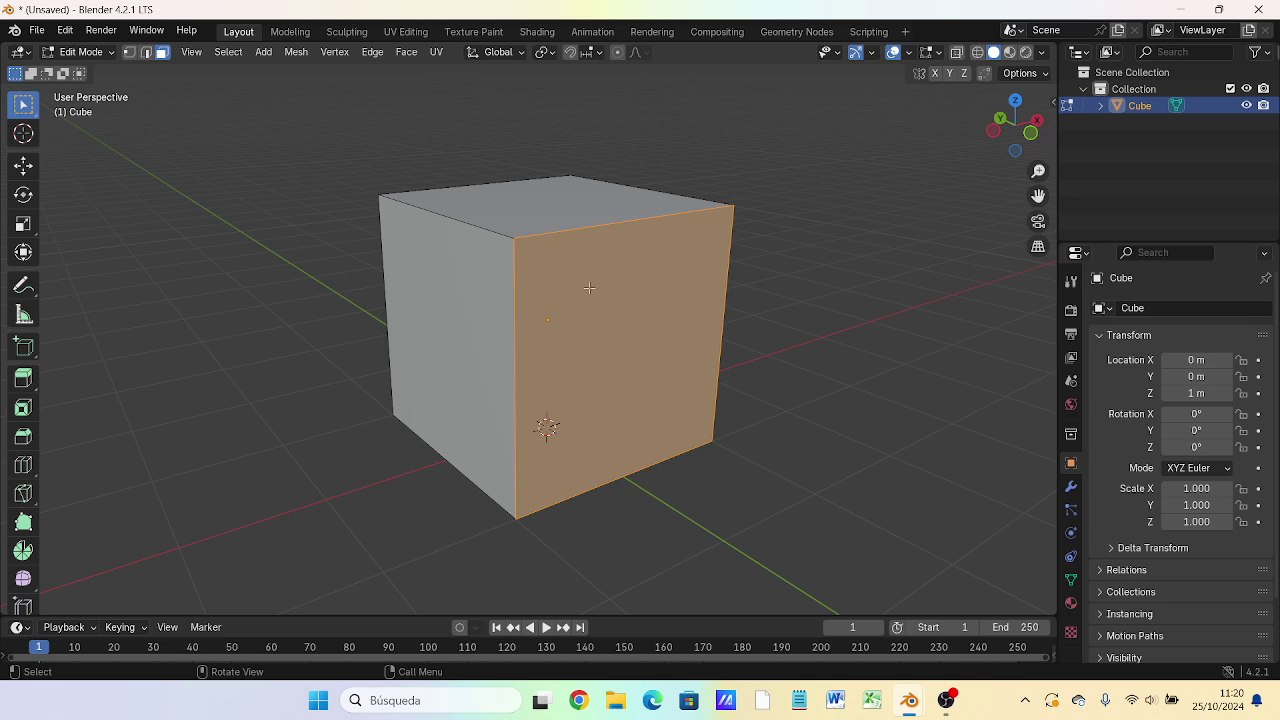
pyautogui.click(307, 112)
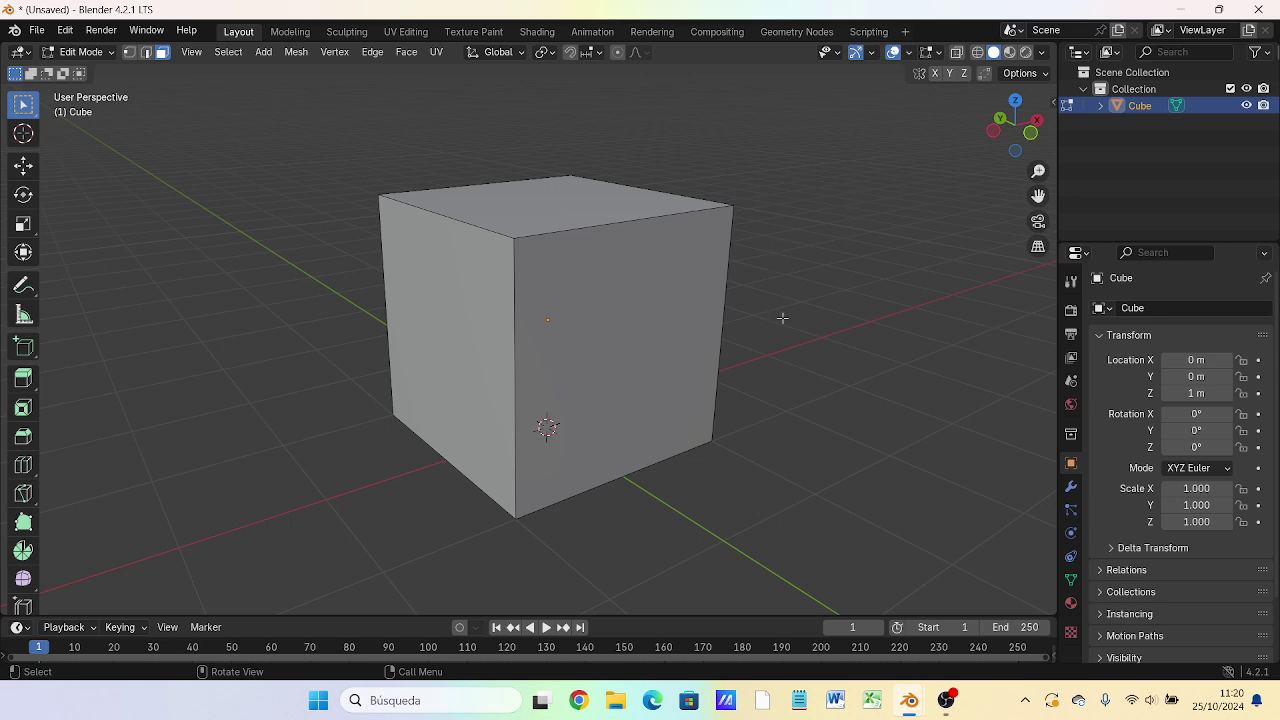
pyautogui.press('KP_1')
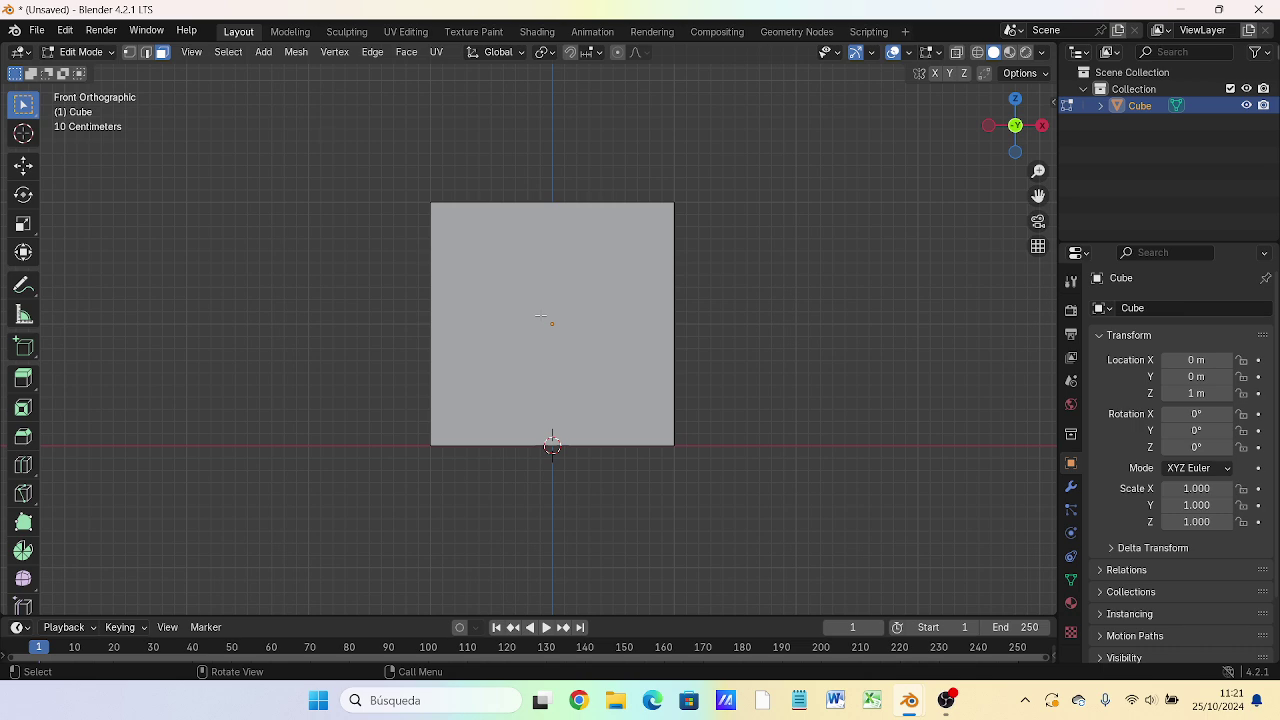
pyautogui.press('KP_3')
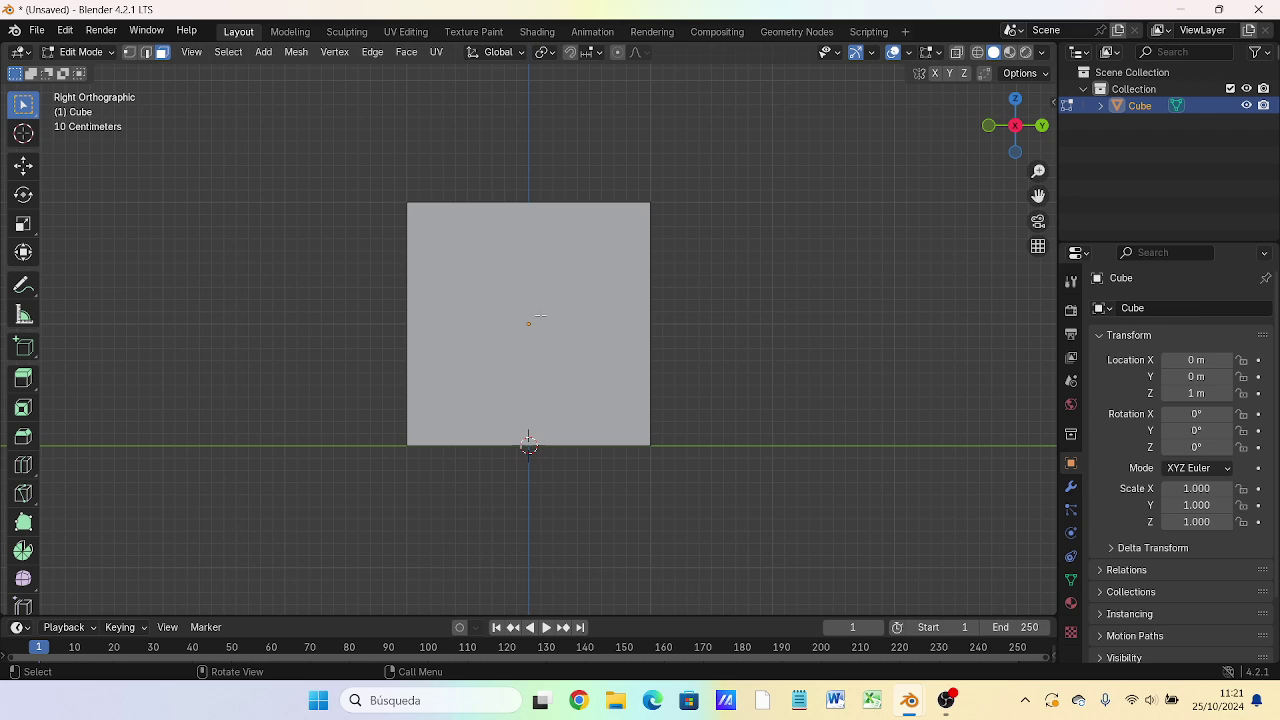
pyautogui.press('KP_7')
pyautogui.press('KP_3')
pyautogui.press('KP_1')
pyautogui.press('KP_3')
pyautogui.press('ctrl+KP_3')
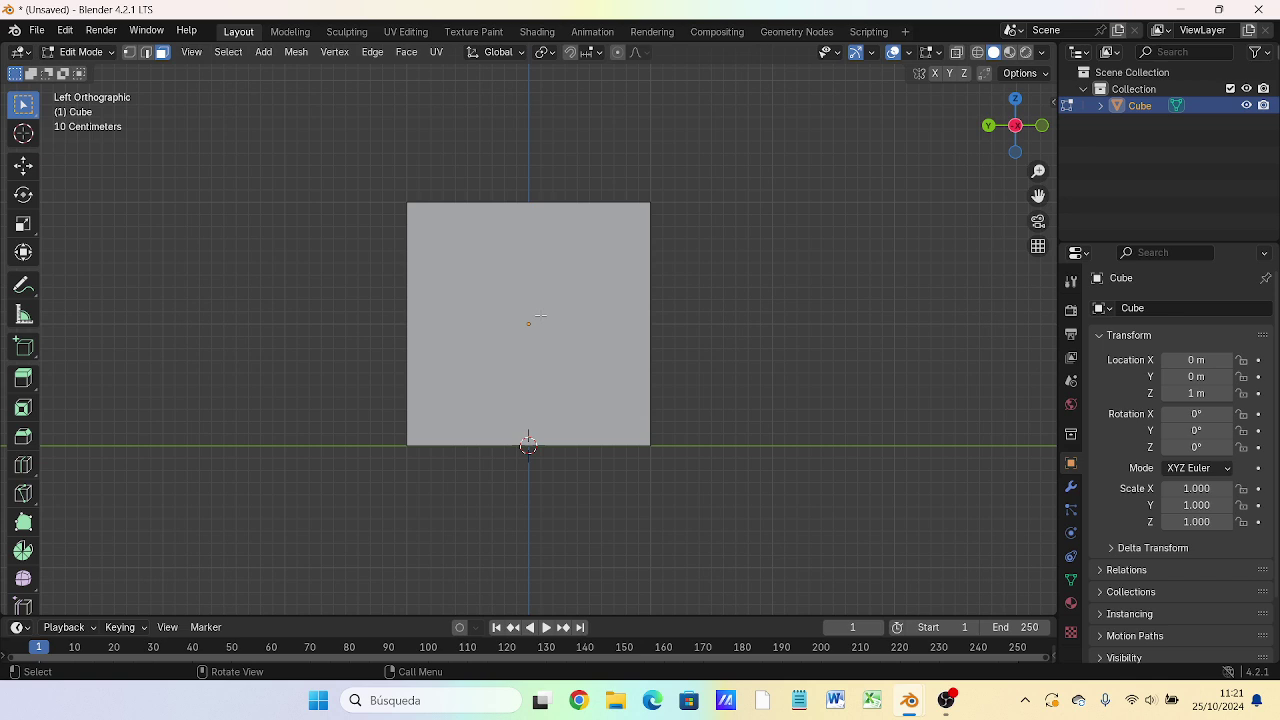
pyautogui.press('KP_3')
pyautogui.press('ctrl+KP_3')
pyautogui.press('KP_3')
pyautogui.press('ctrl+KP_3')
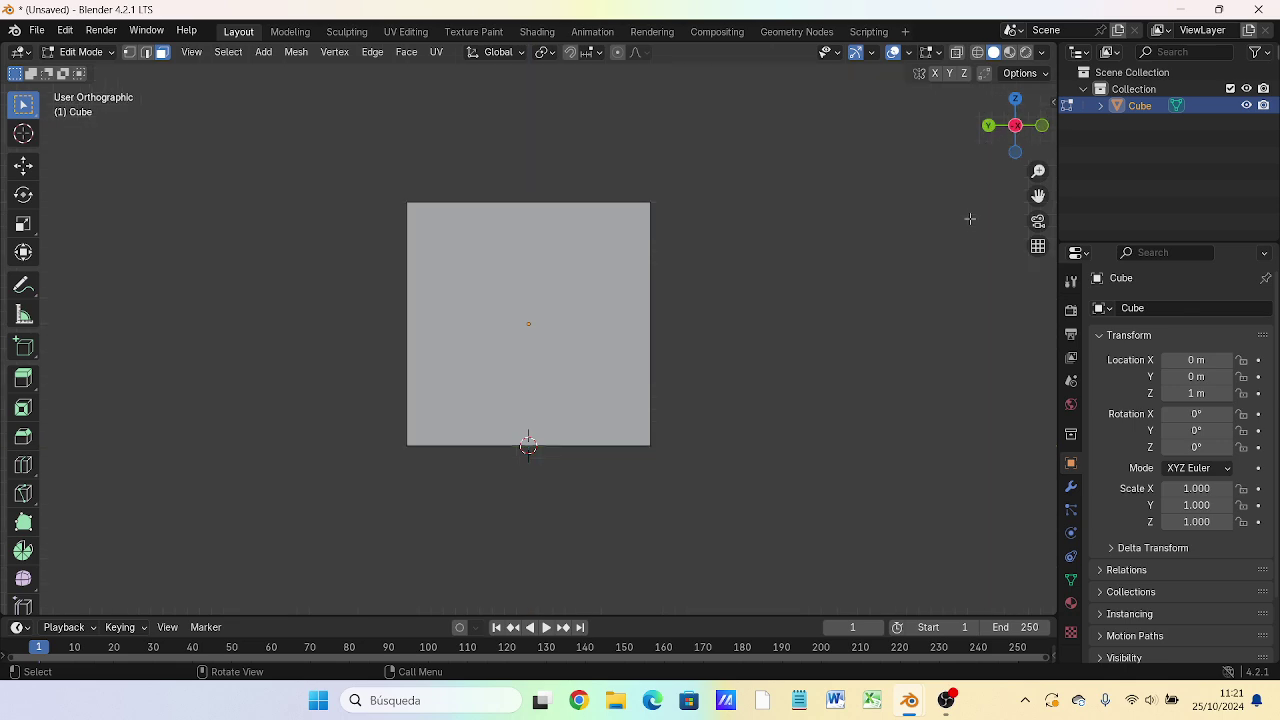
pyautogui.press('KP_6')
pyautogui.press('KP_6')
pyautogui.press('KP_6')
pyautogui.press('KP_6')
pyautogui.press('KP_6')
pyautogui.press('KP_6')
pyautogui.press('KP_6')
pyautogui.press('KP_6')
pyautogui.press('KP_6')
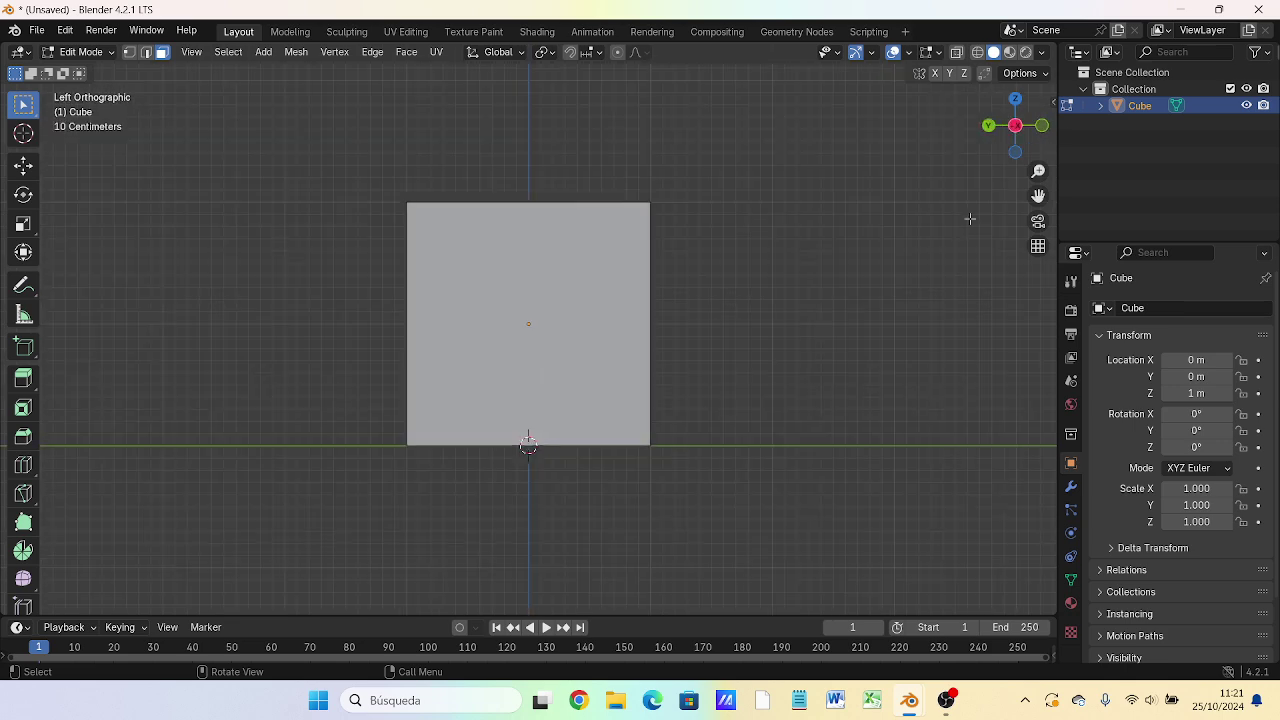
pyautogui.press('KP_9')
pyautogui.press('KP_9')
pyautogui.press('KP_9')
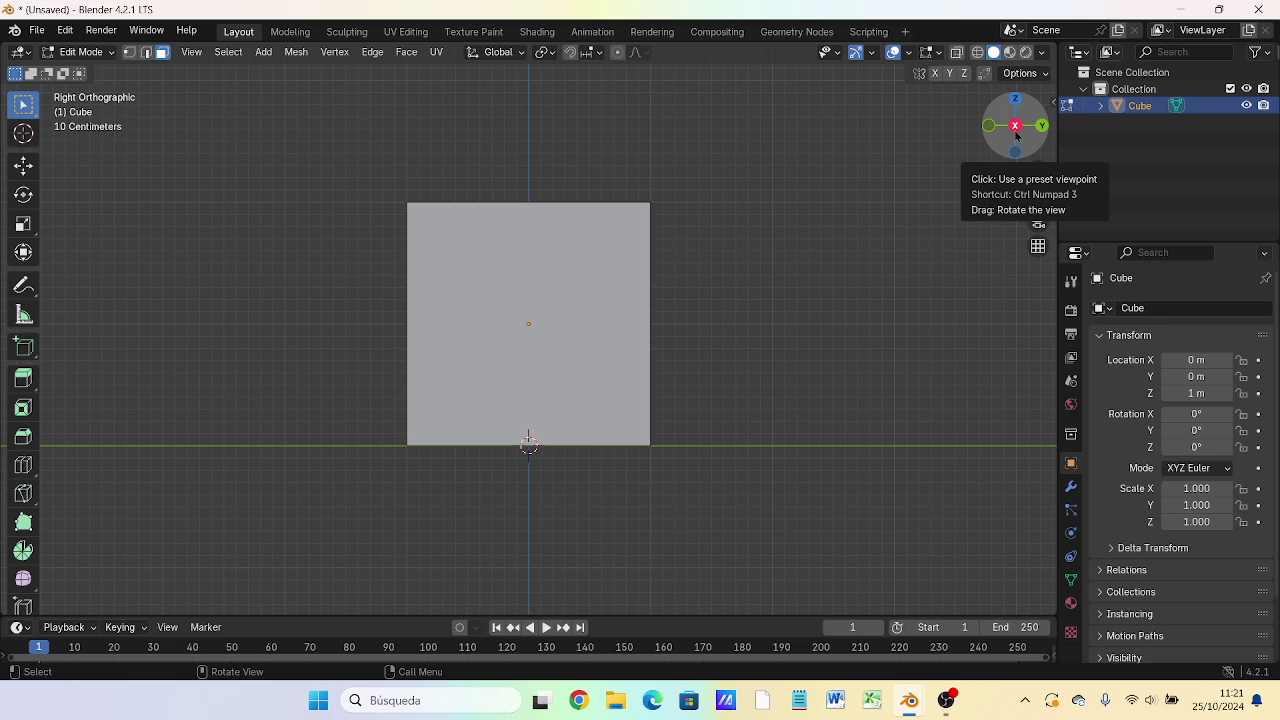
pyautogui.click(1015, 132)
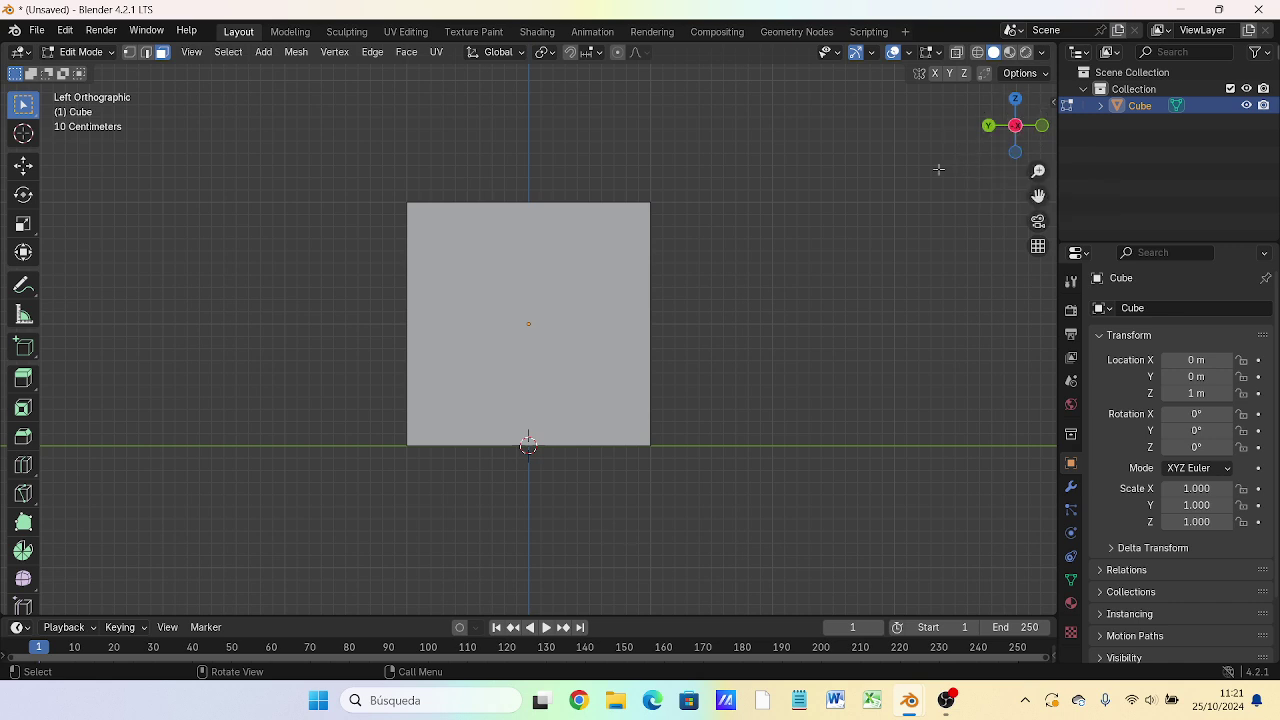
pyautogui.press('KP_1')
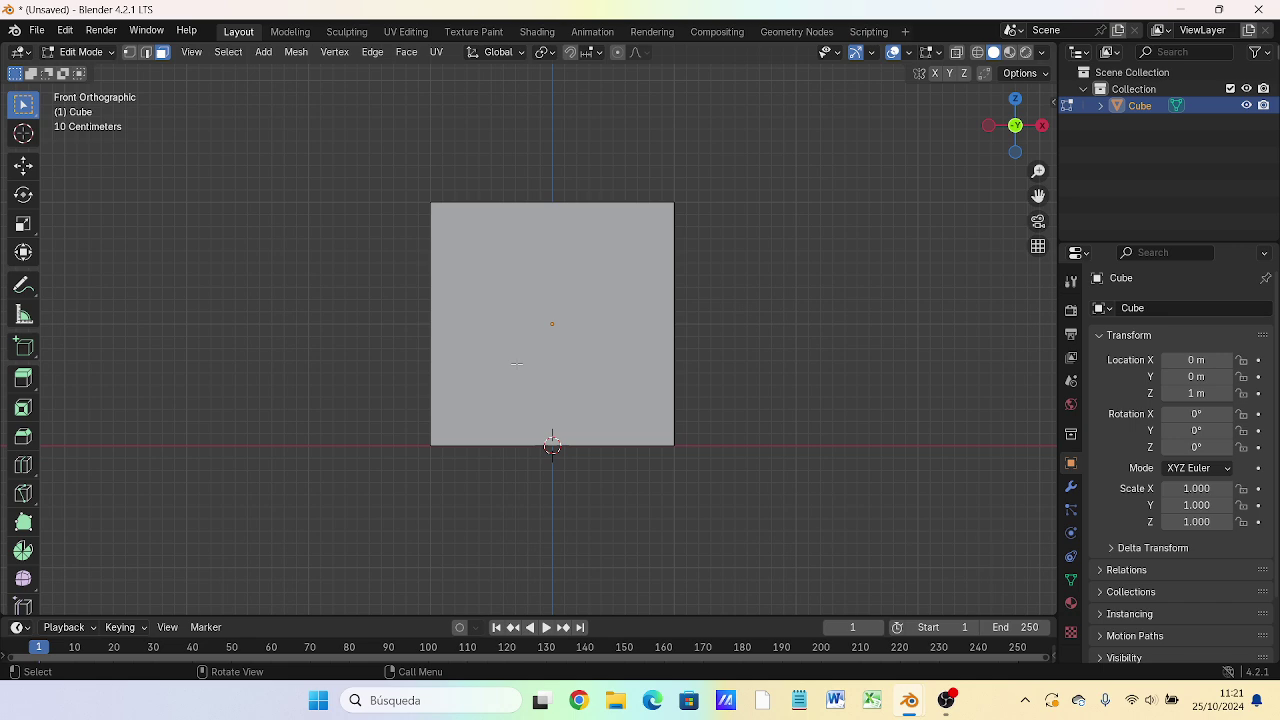
pyautogui.press('alt')
pyautogui.press('shift')
pyautogui.press('alt')
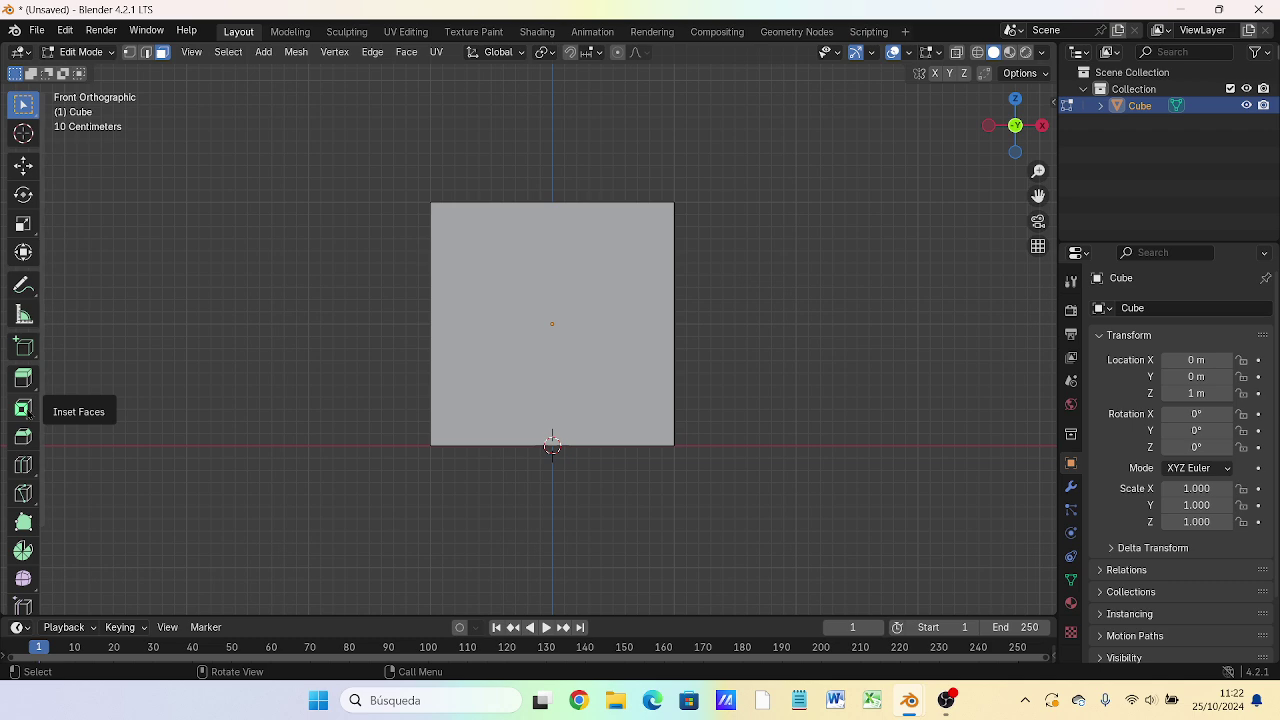
# Step: Place a first horizontal loop cut across the cube, then try selecting the front face in face mode
pyautogui.click(32, 476)
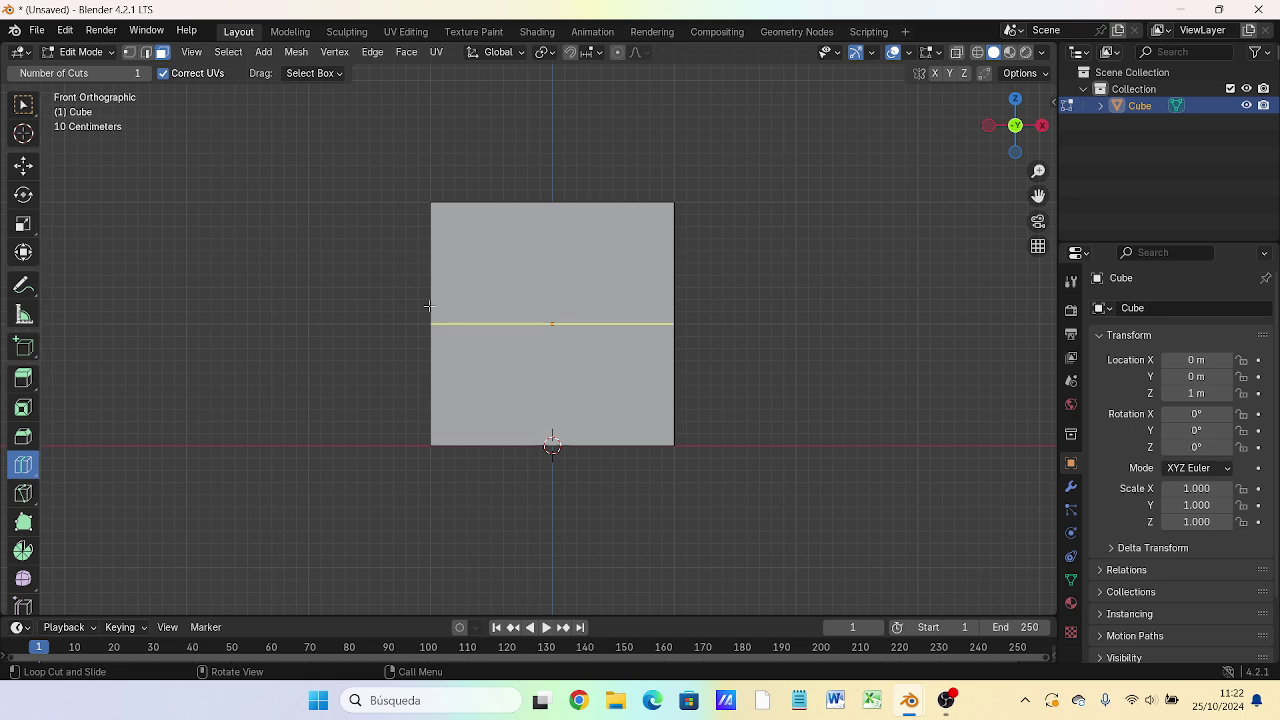
pyautogui.click(468, 316)
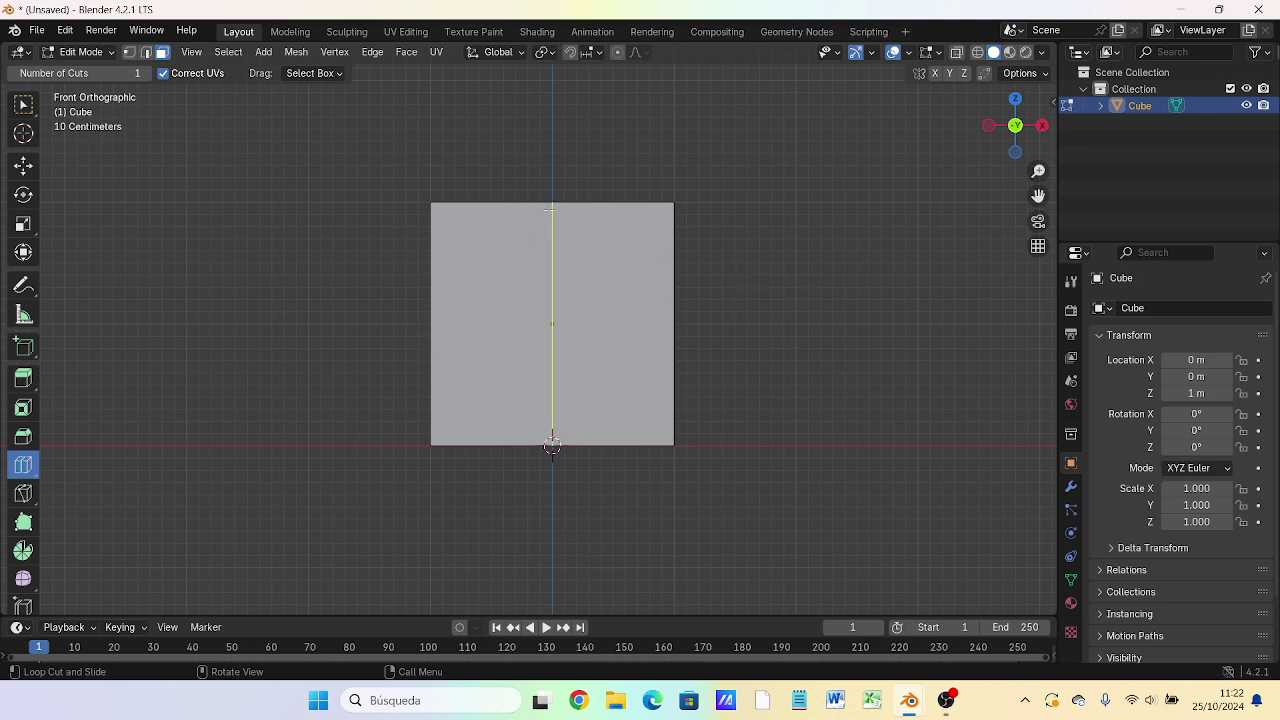
pyautogui.click(548, 209)
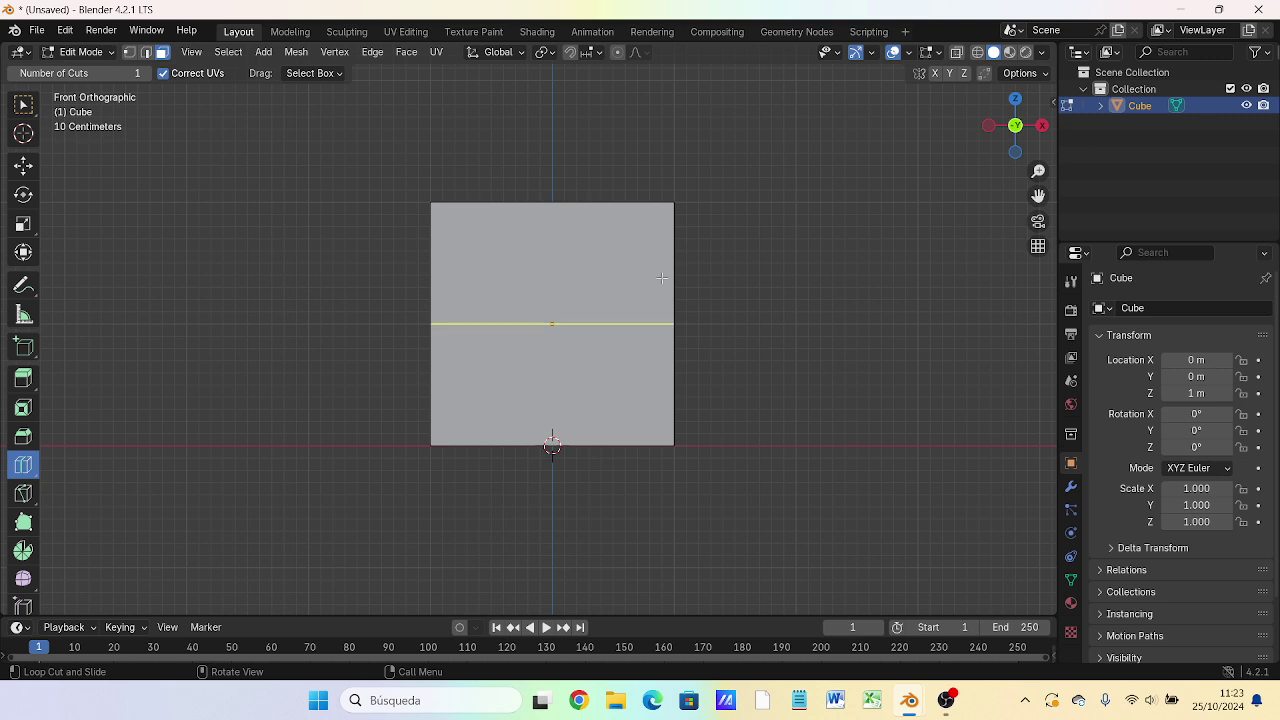
pyautogui.click(661, 277)
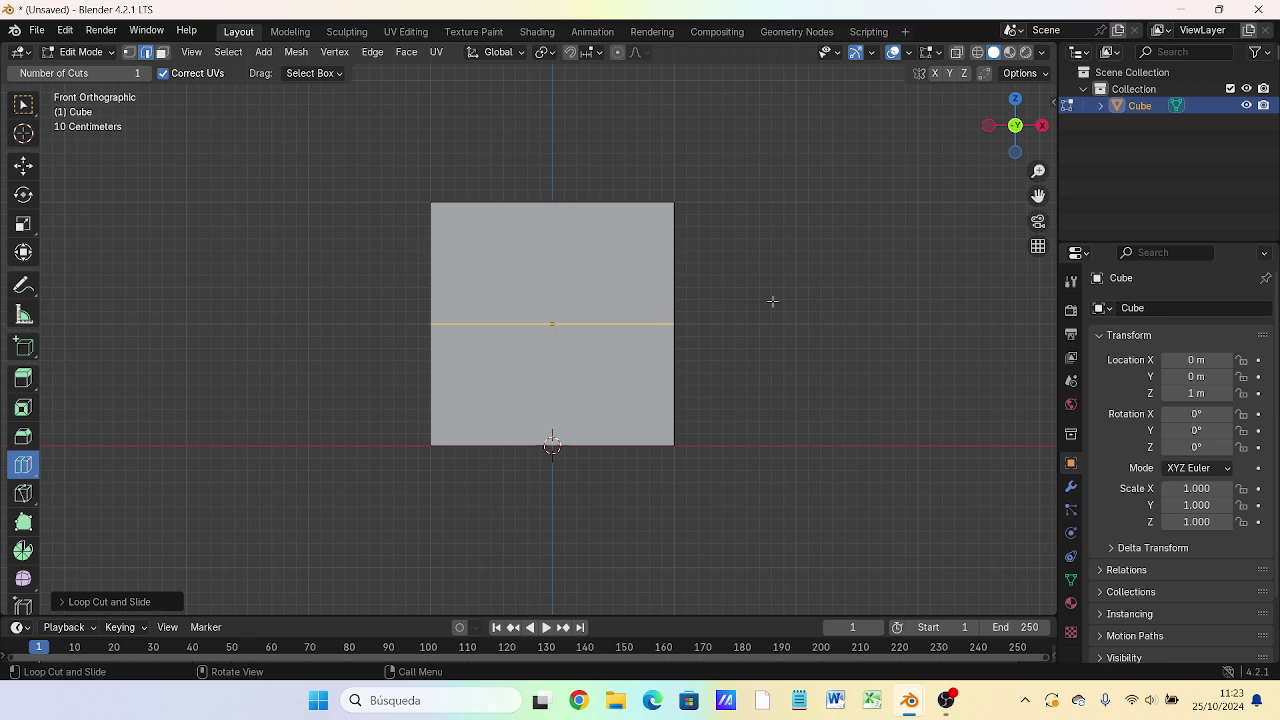
pyautogui.press('3')
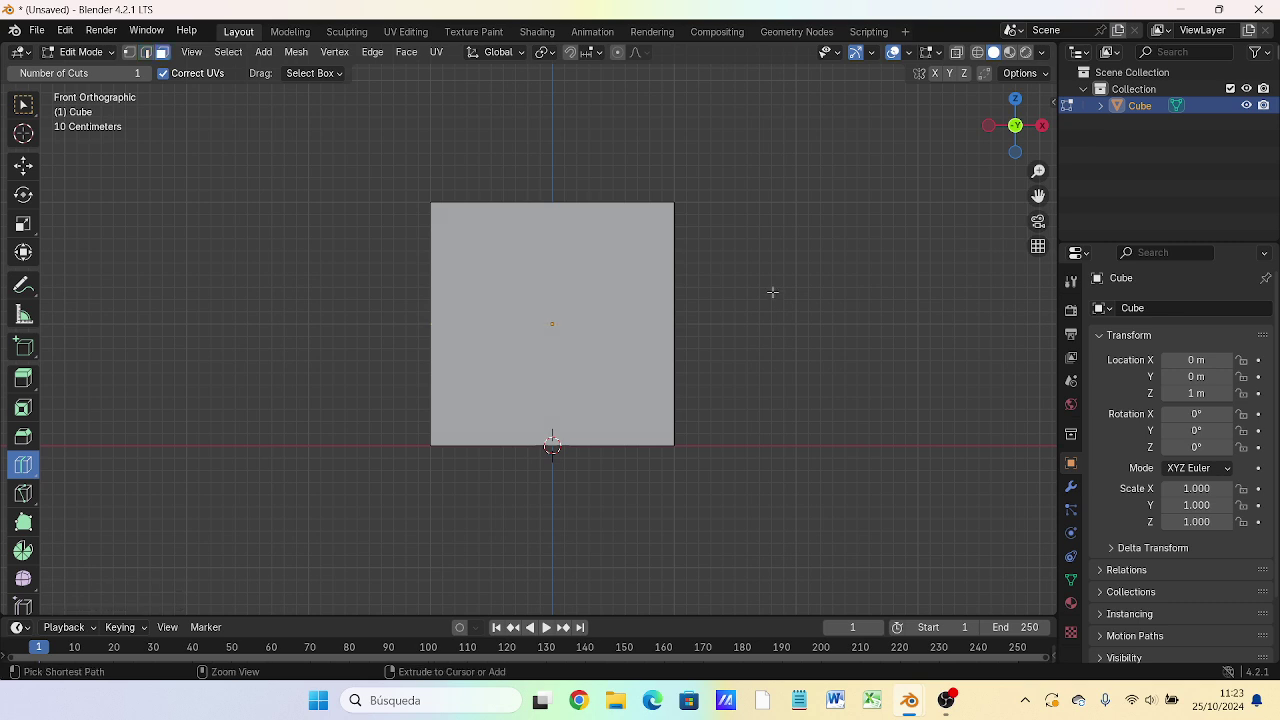
pyautogui.click(697, 314)
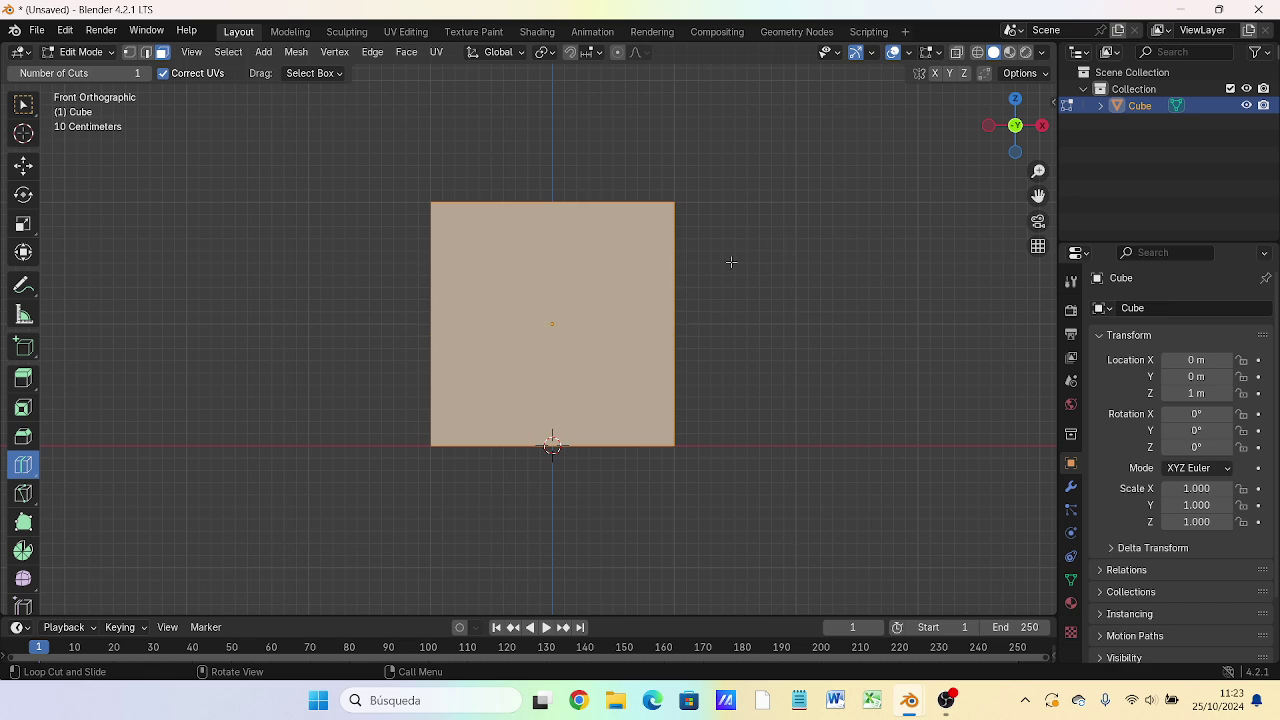
pyautogui.click(26, 110)
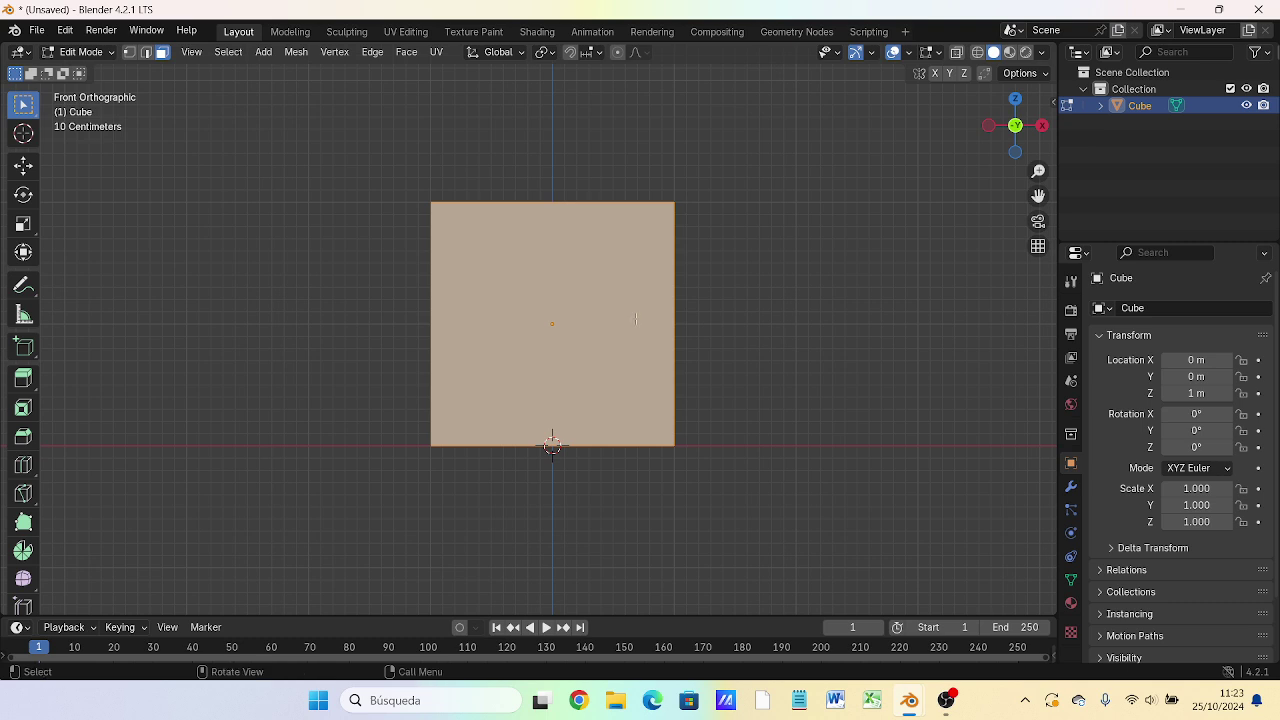
# Step: Redo the Ctrl+R loop cut, placing it exactly across the cube's middle
pyautogui.hotkey('ctrl', 'r')
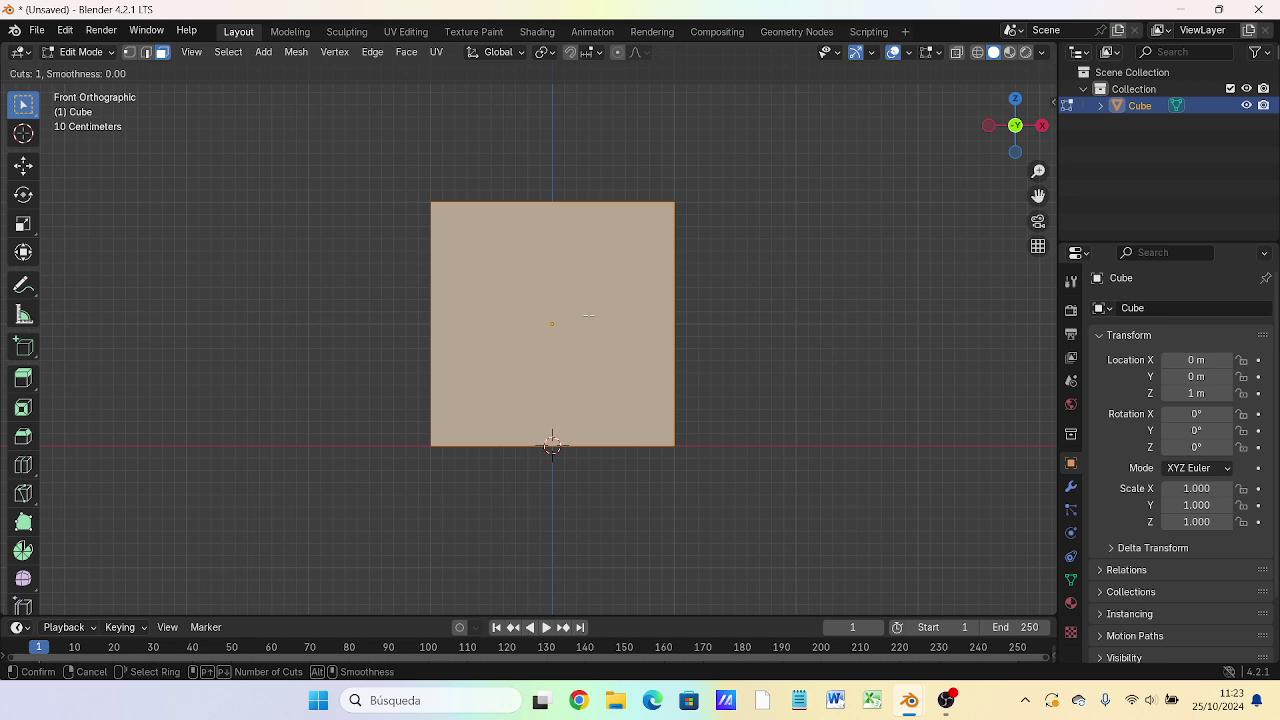
pyautogui.rightClick(755, 303)
pyautogui.click(709, 283)
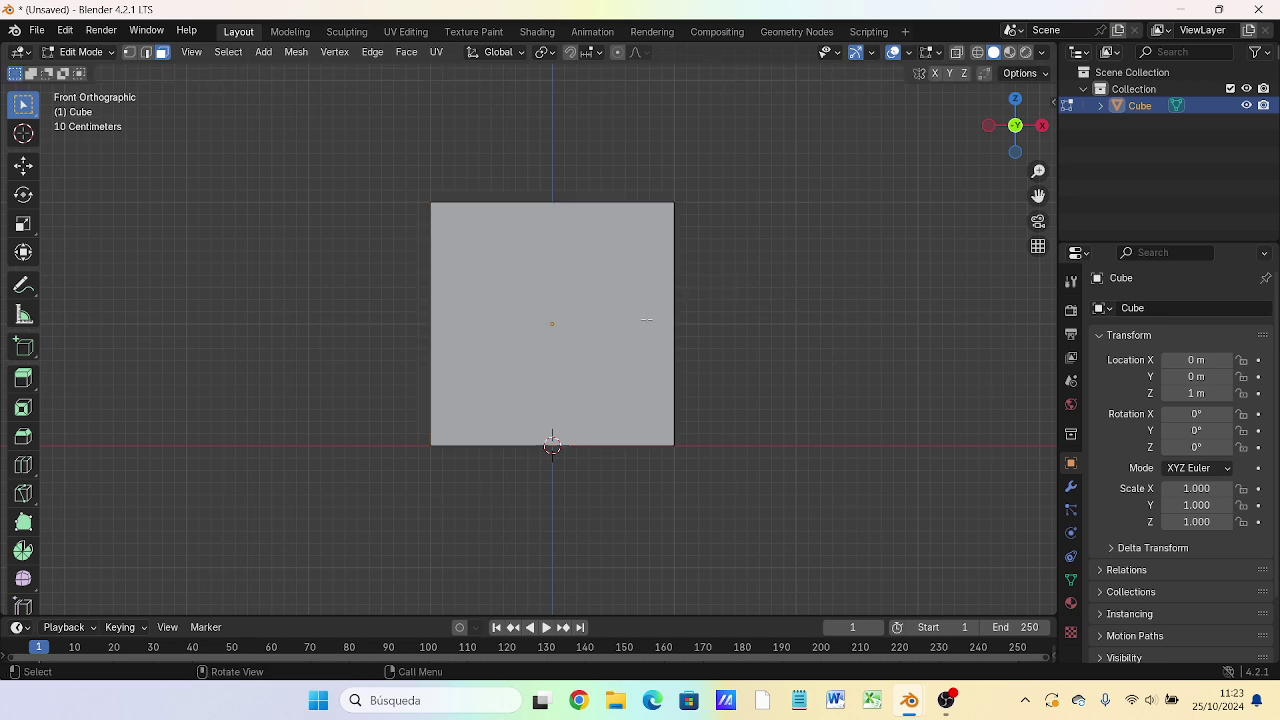
pyautogui.hotkey('ctrl', 'r')
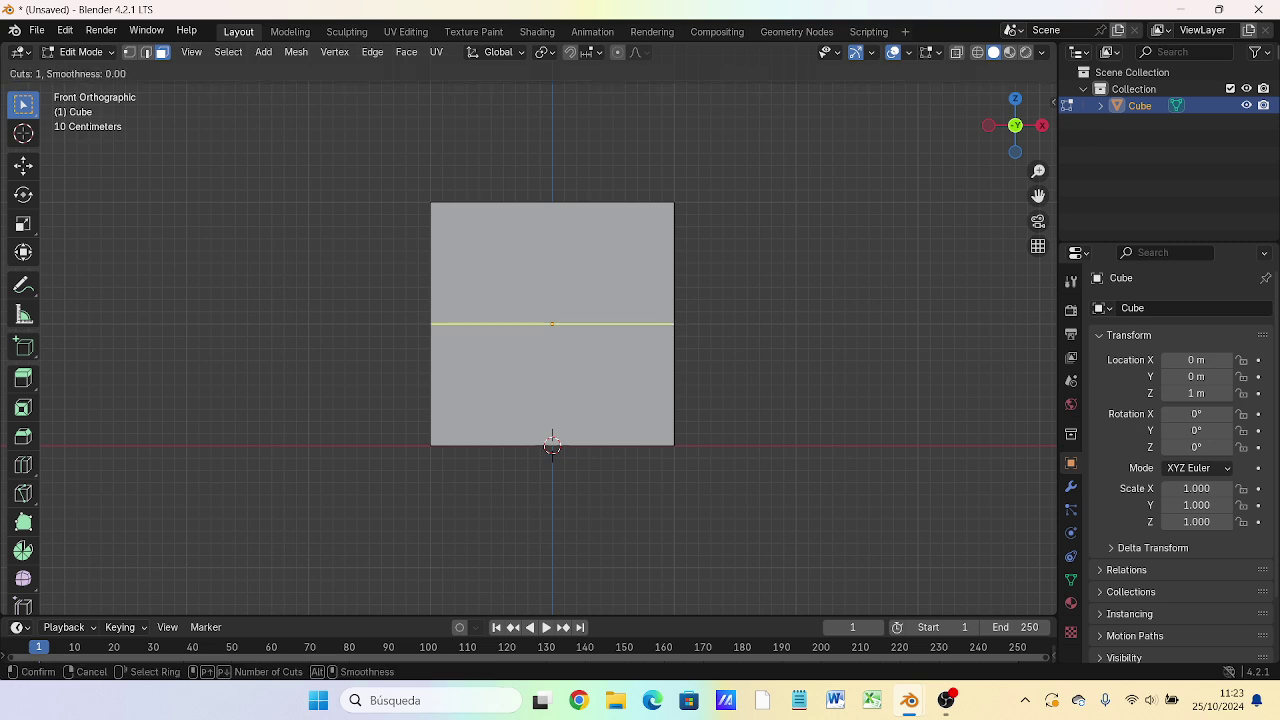
pyautogui.click(667, 323)
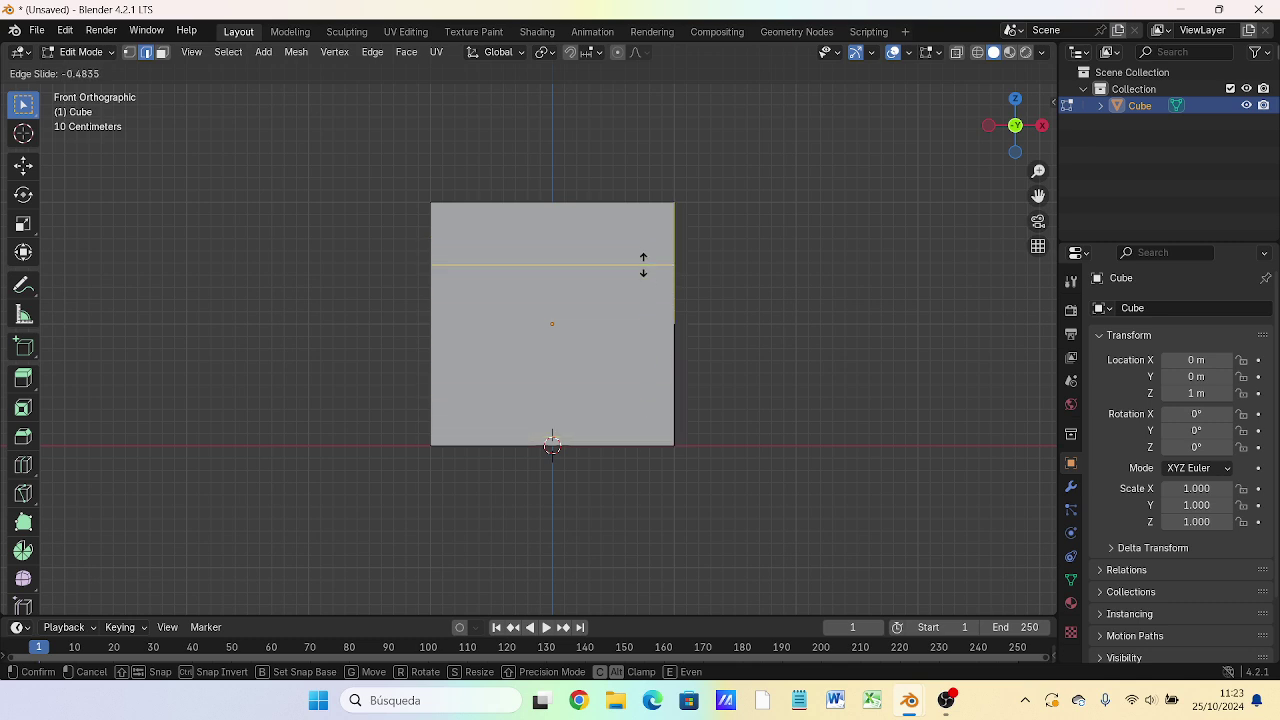
pyautogui.click(644, 332)
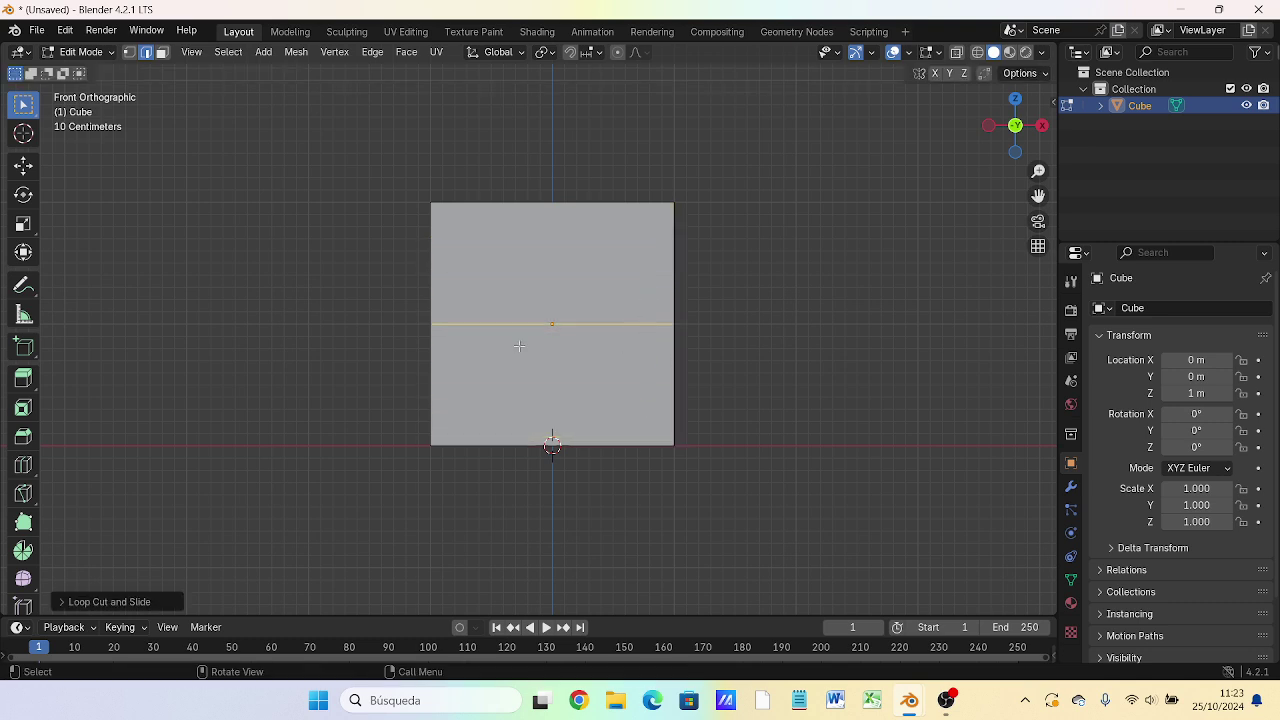
# Step: Switch to face selection, pick the lower front half, and orbit into perspective to see the sides
pyautogui.scroll(1, 556, 360)
pyautogui.scroll(-1, 556, 360)
pyautogui.click(610, 280)
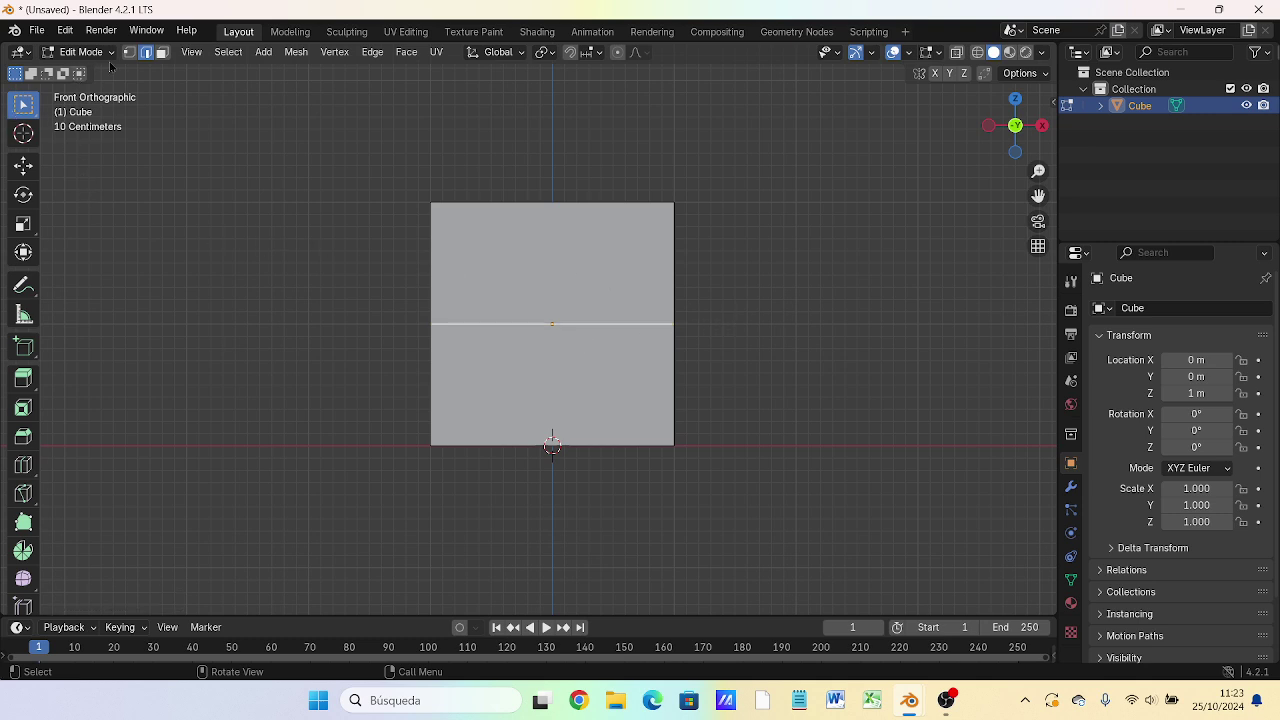
pyautogui.click(162, 55)
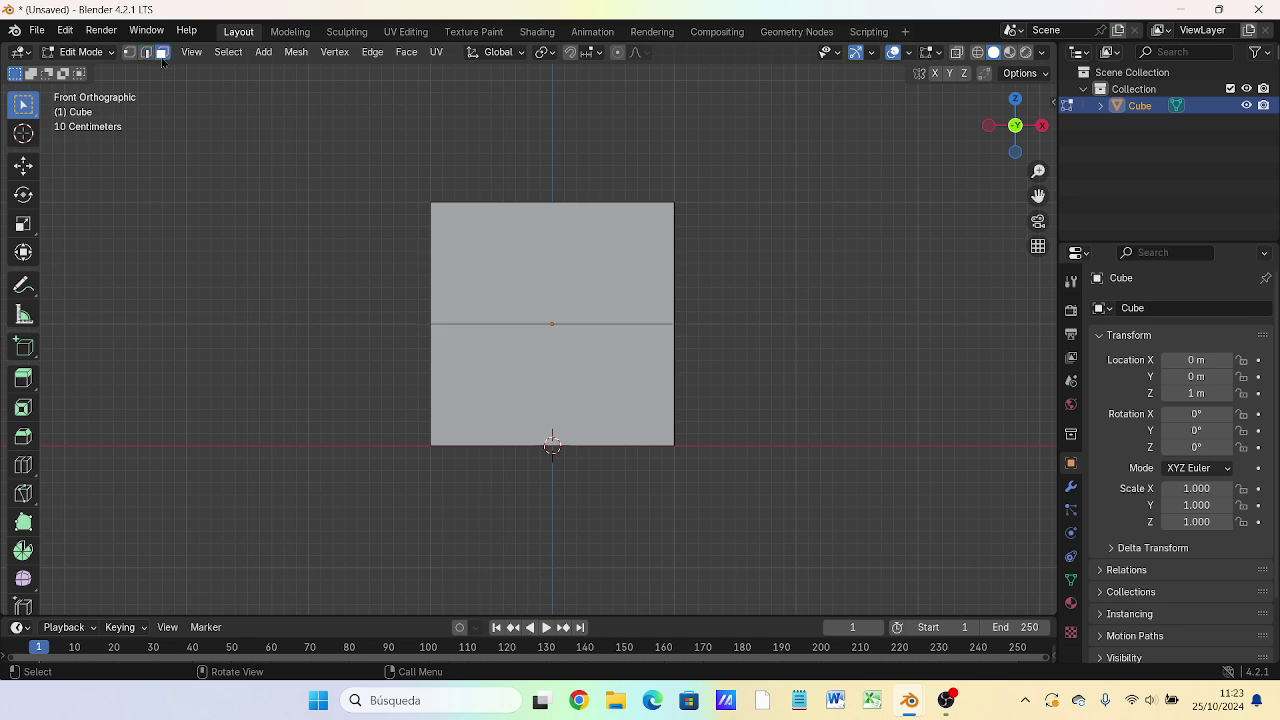
pyautogui.click(557, 285)
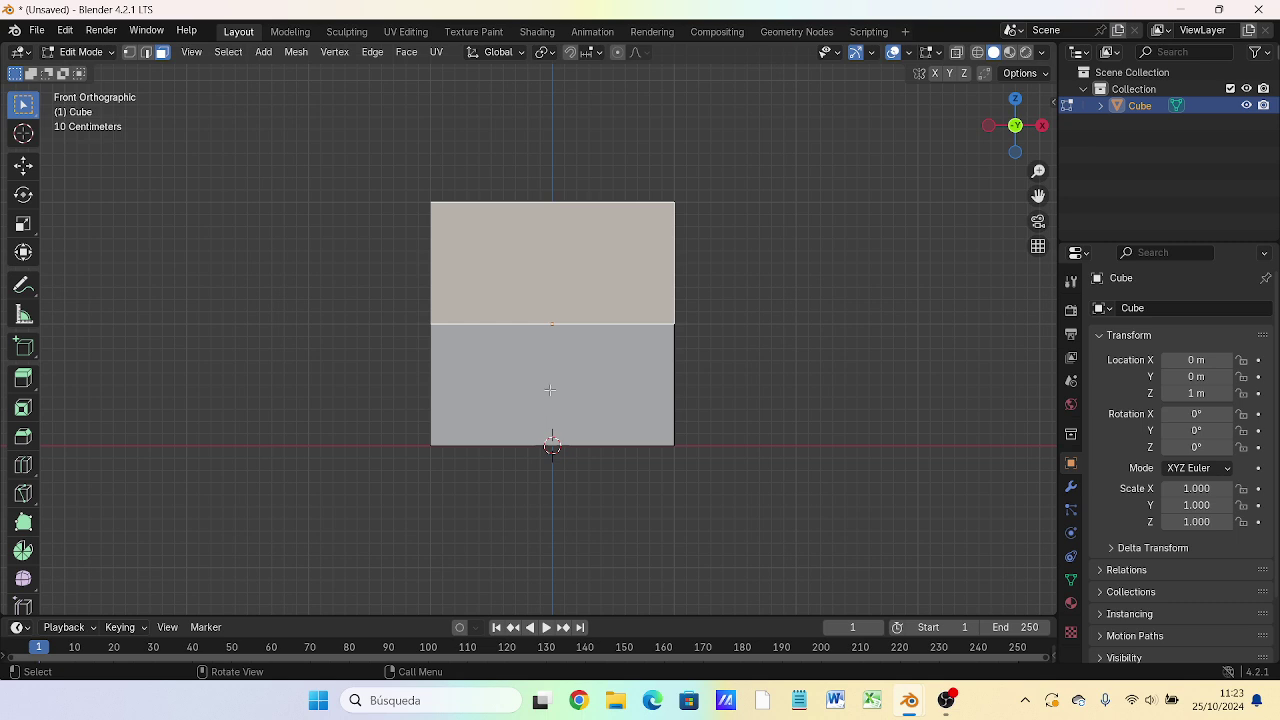
pyautogui.click(547, 391)
pyautogui.moveTo(743, 397)
pyautogui.mouseDown(button='middle')
pyautogui.moveTo(507, 477)
pyautogui.moveTo(560, 440)
pyautogui.mouseUp(button='middle')
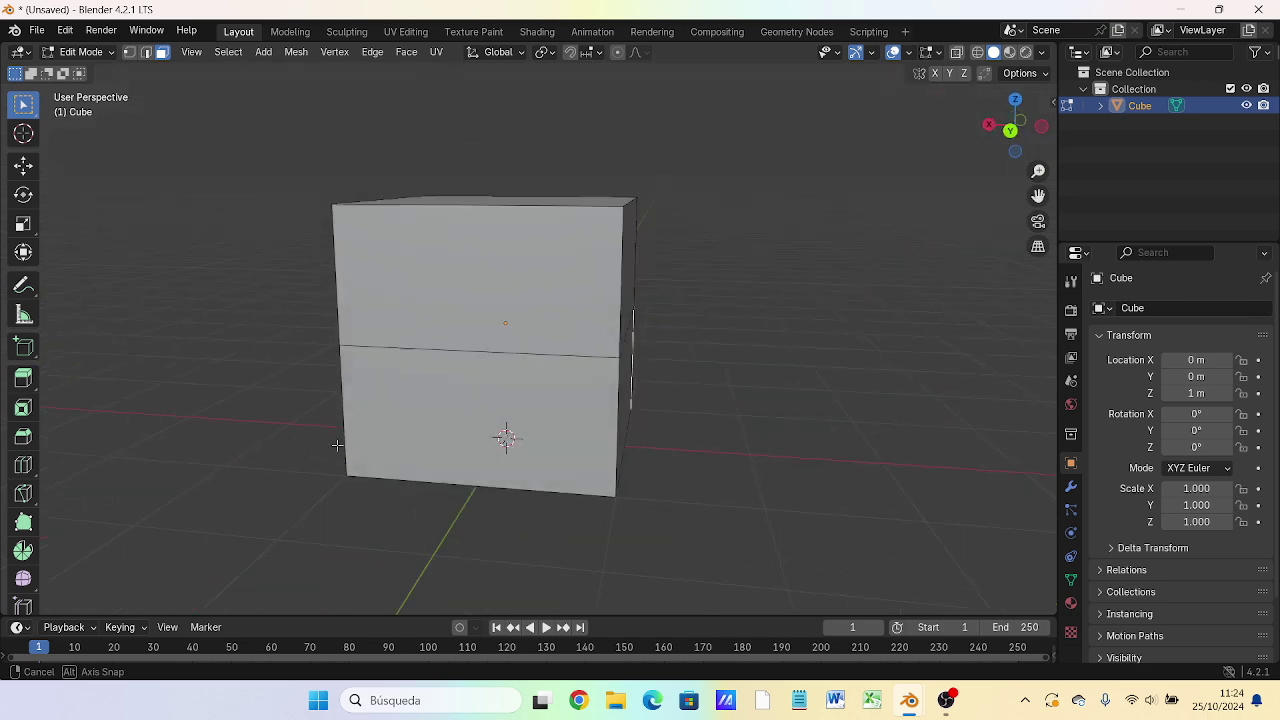
pyautogui.moveTo(615, 366)
pyautogui.mouseDown(button='middle')
pyautogui.moveTo(805, 435)
pyautogui.moveTo(622, 378)
pyautogui.mouseUp(button='middle')
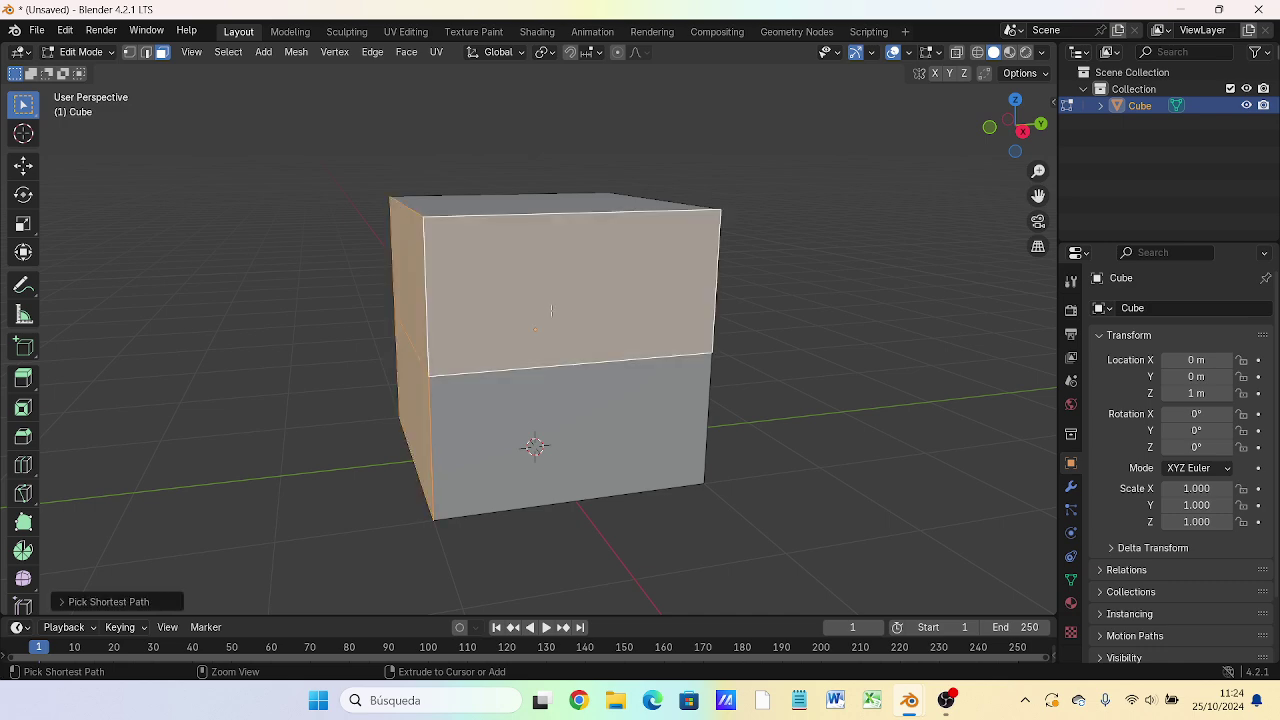
# Step: Select the lower-left, upper-front, lower-front and upper-right faces alternately, then return to Front view
pyautogui.keyDown('ctrl'); pyautogui.click(555, 312); pyautogui.keyUp('ctrl')
pyautogui.click(405, 421)
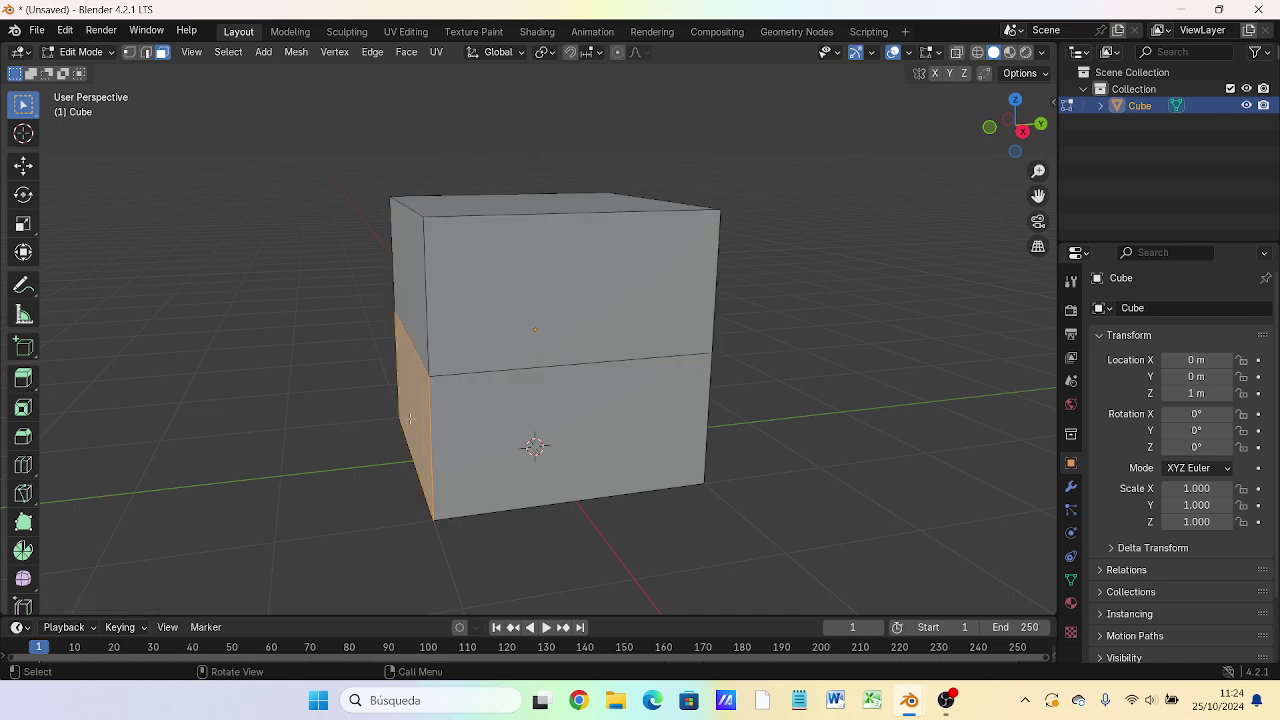
pyautogui.keyDown('shift'); pyautogui.click(502, 342); pyautogui.keyUp('shift')
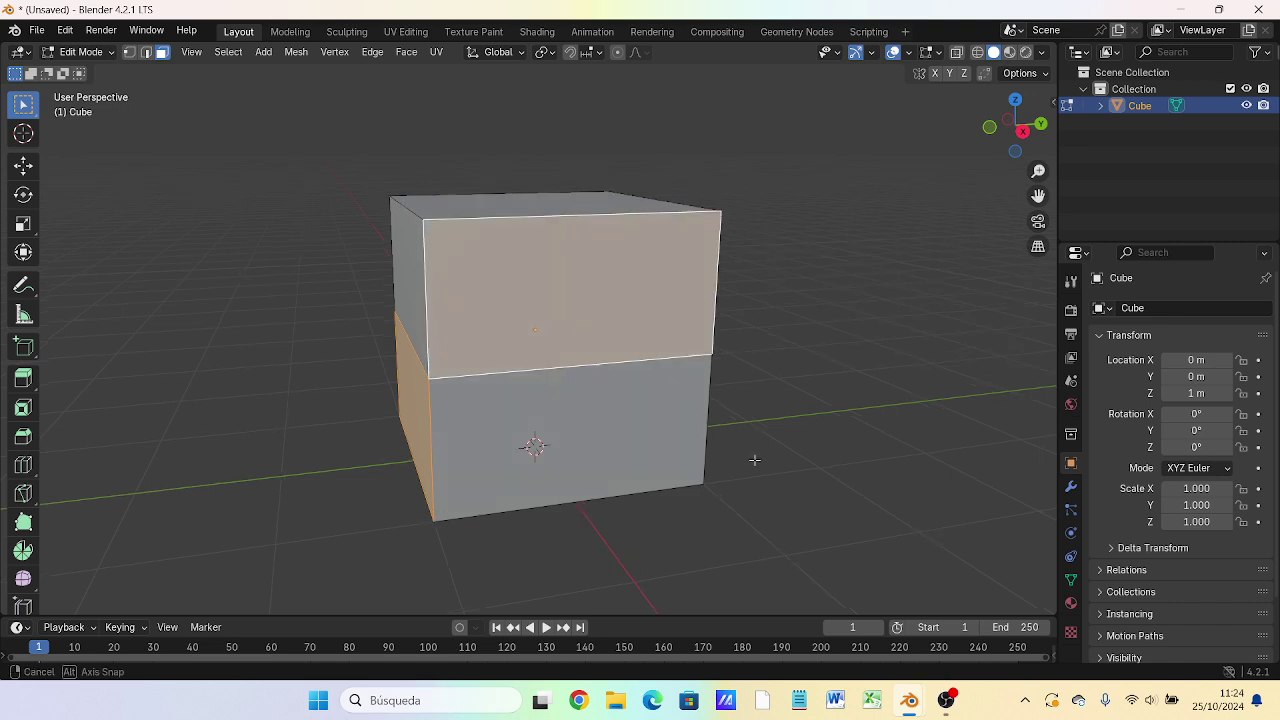
pyautogui.moveTo(751, 457); pyautogui.dragTo(590, 445, button='middle')
pyautogui.keyDown('shift'); pyautogui.click(590, 445); pyautogui.keyUp('shift')
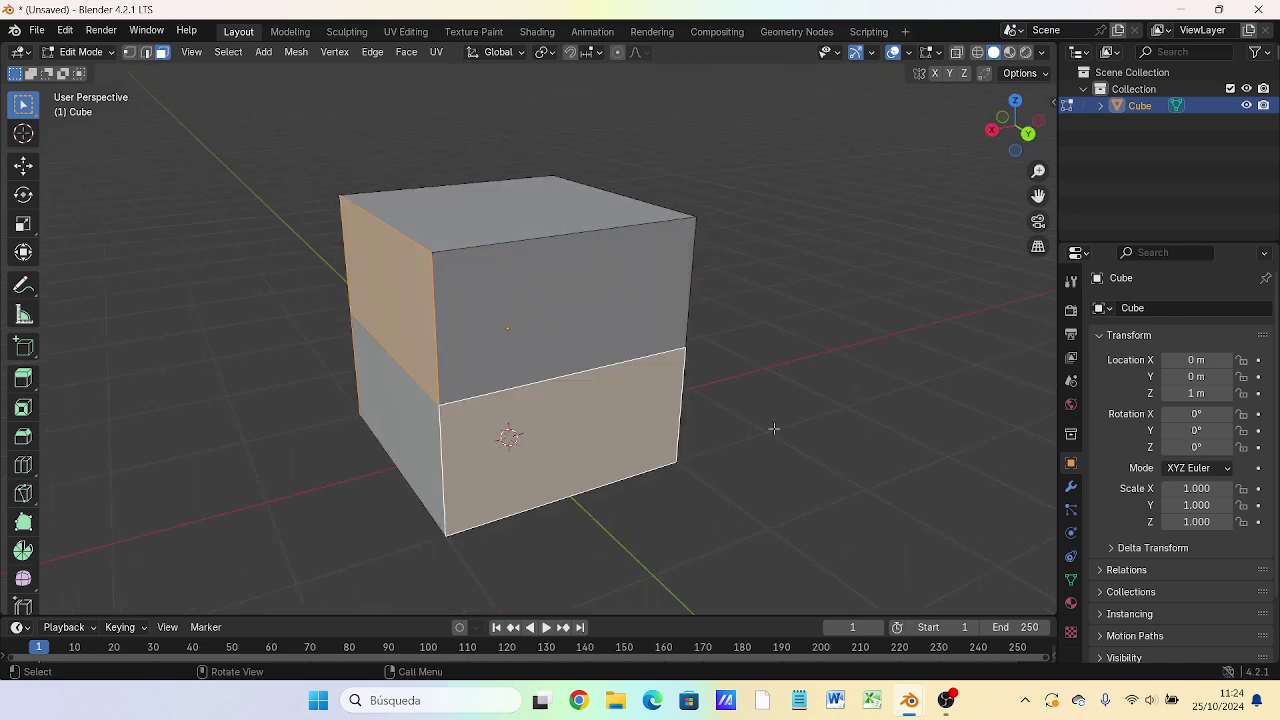
pyautogui.moveTo(714, 465)
pyautogui.mouseDown(button='middle')
pyautogui.moveTo(500, 478)
pyautogui.moveTo(525, 330)
pyautogui.mouseUp(button='middle')
pyautogui.keyDown('shift'); pyautogui.click(529, 327); pyautogui.keyUp('shift')
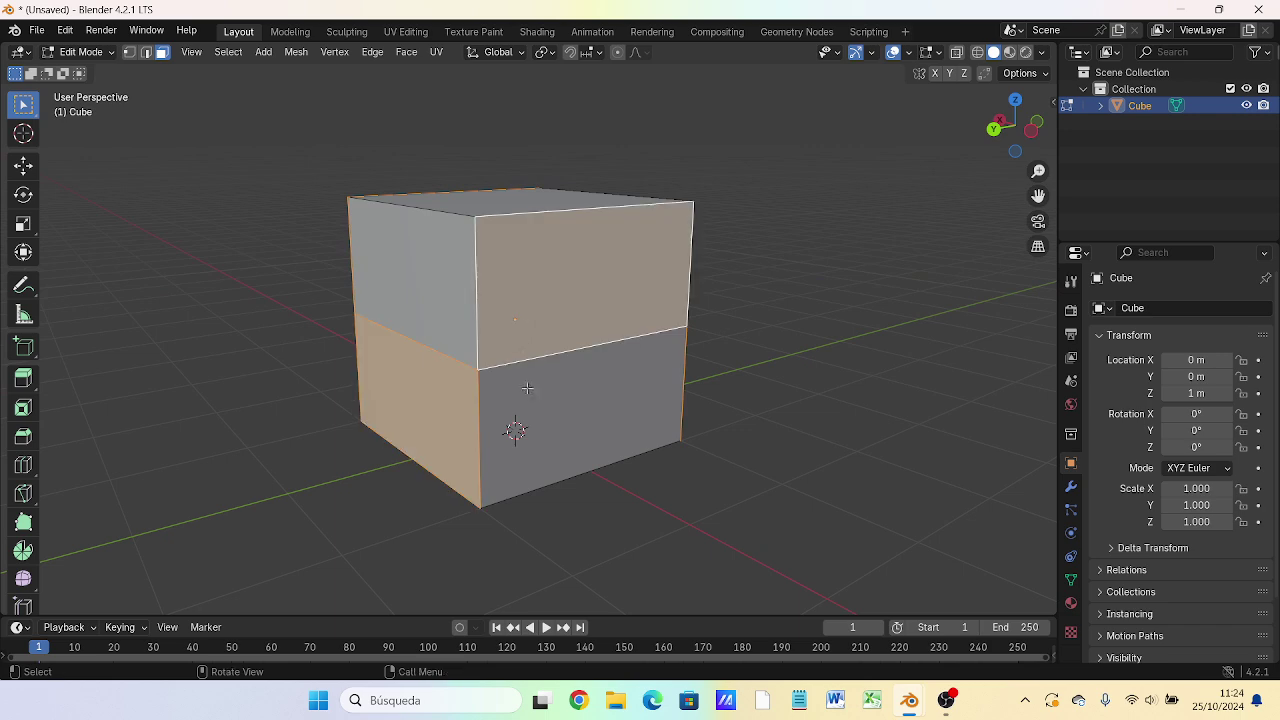
pyautogui.moveTo(629, 471)
pyautogui.mouseDown(button='middle')
pyautogui.moveTo(786, 505)
pyautogui.moveTo(787, 449)
pyautogui.mouseUp(button='middle')
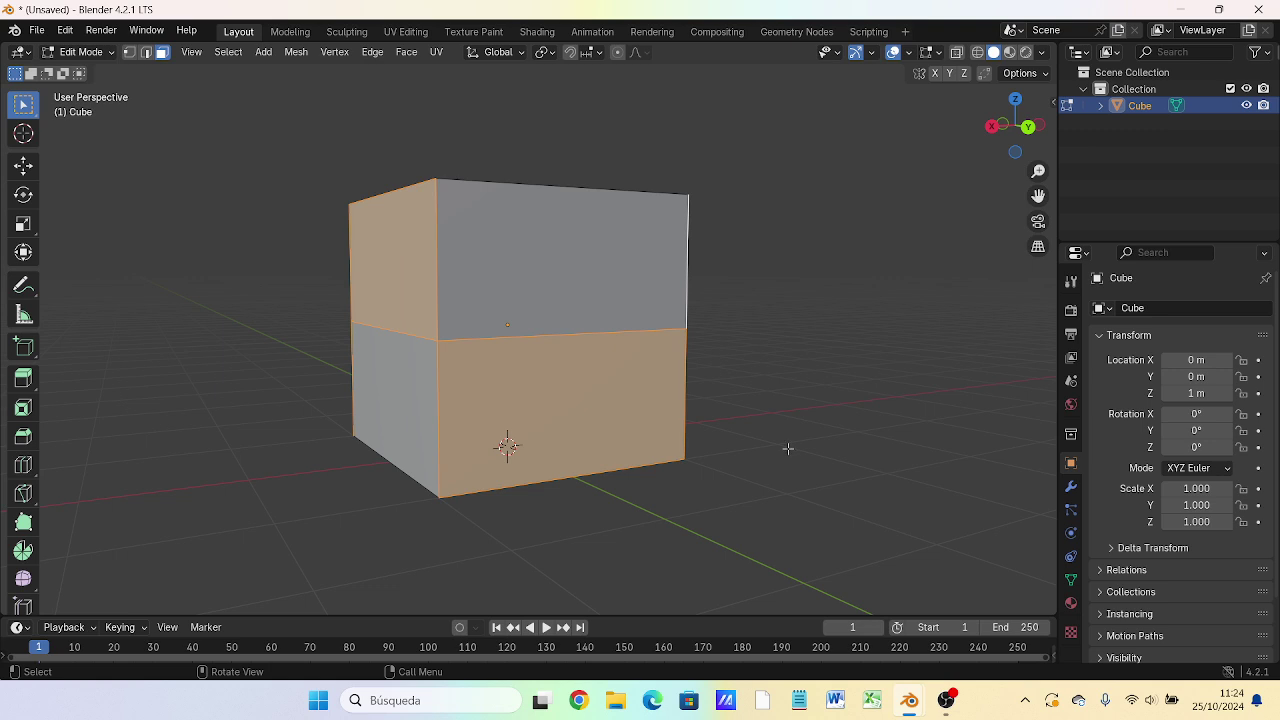
pyautogui.press('KP_1')
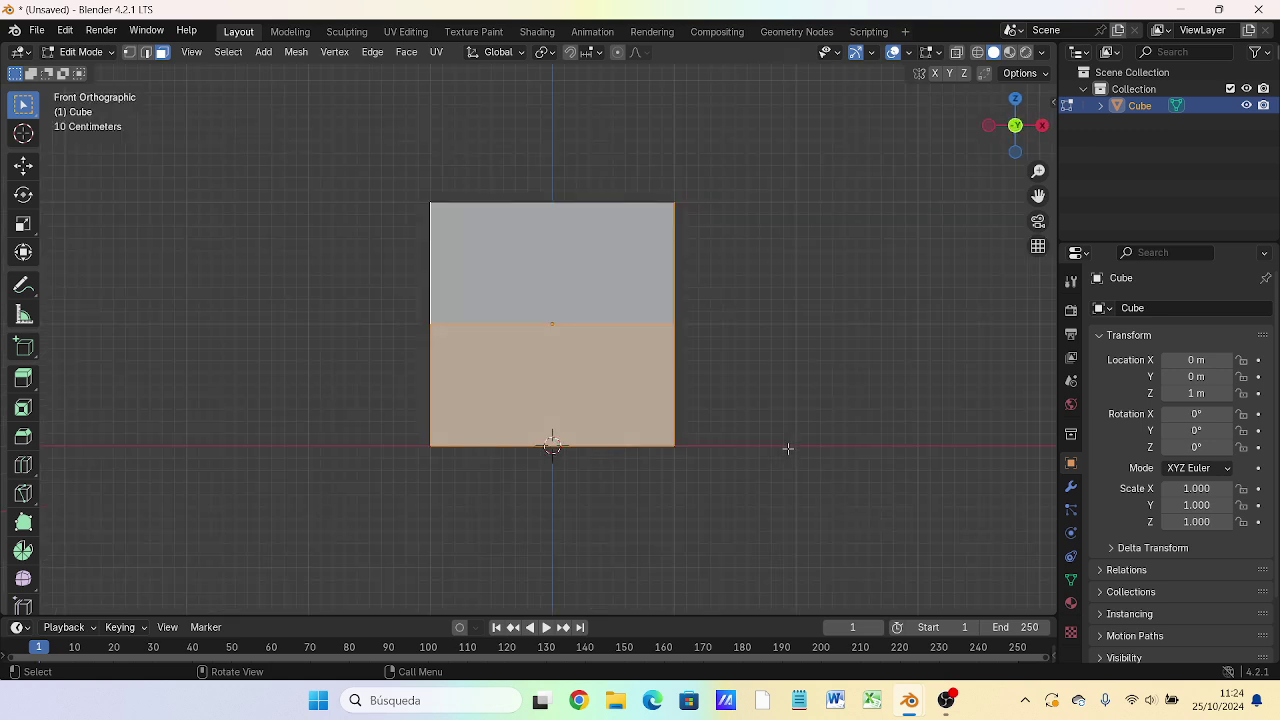
pyautogui.press('s')
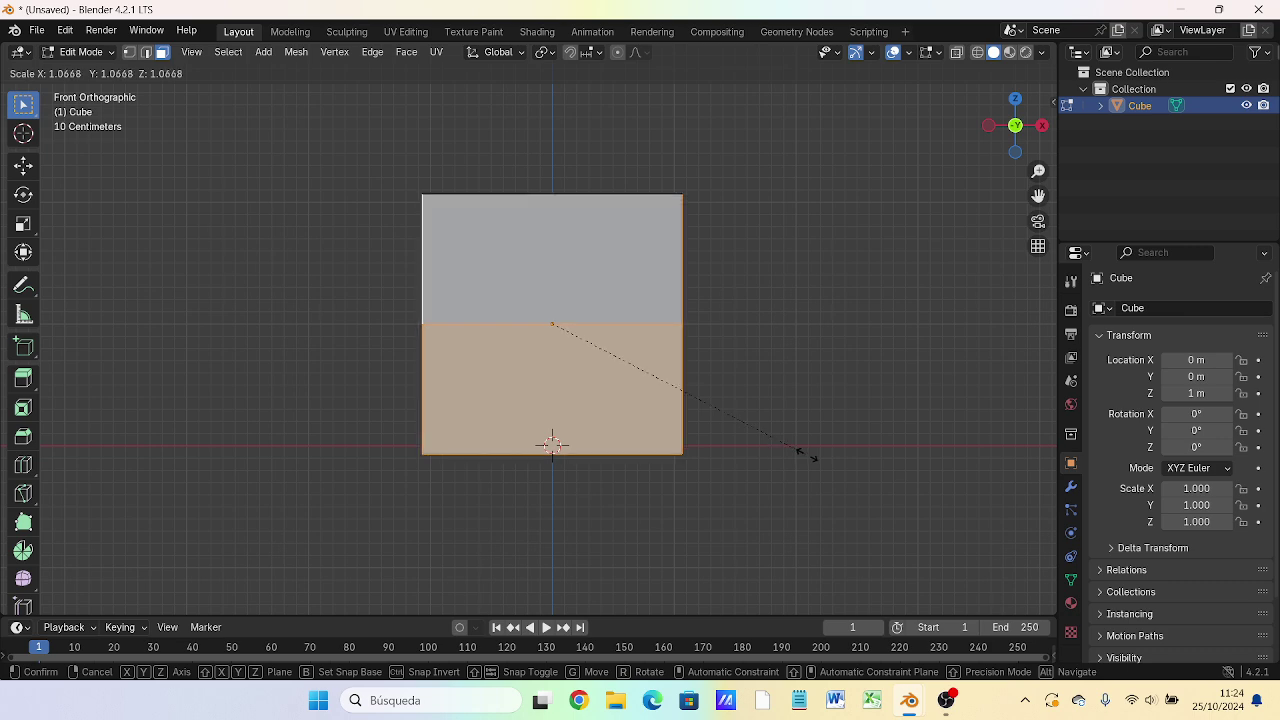
pyautogui.click(866, 468)
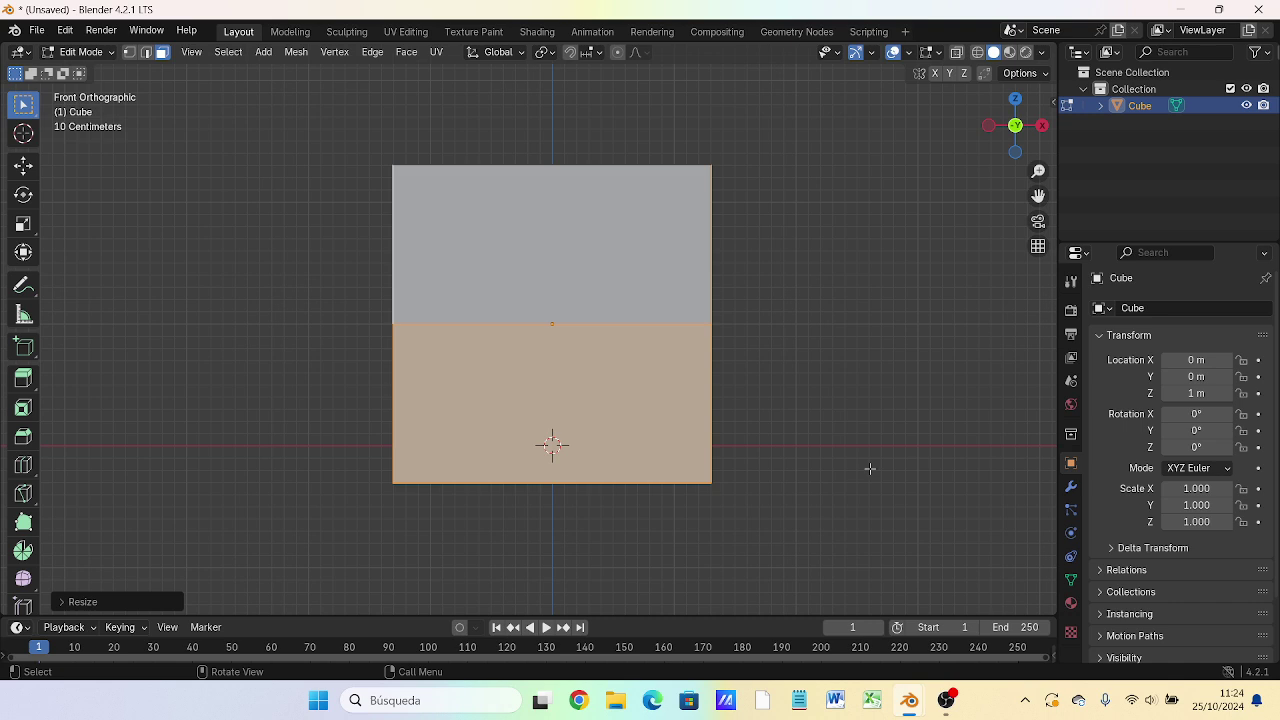
pyautogui.press('KP_5')
pyautogui.click(860, 459)
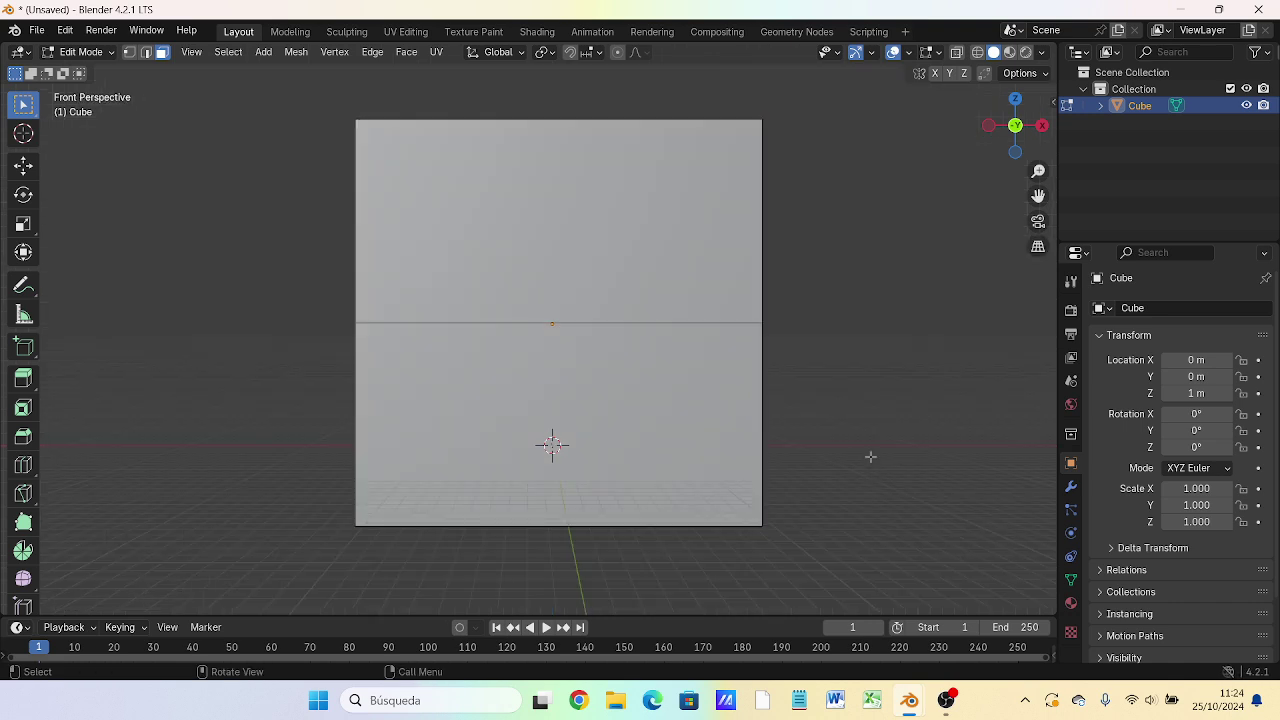
pyautogui.moveTo(868, 453); pyautogui.dragTo(722, 482, button='middle')
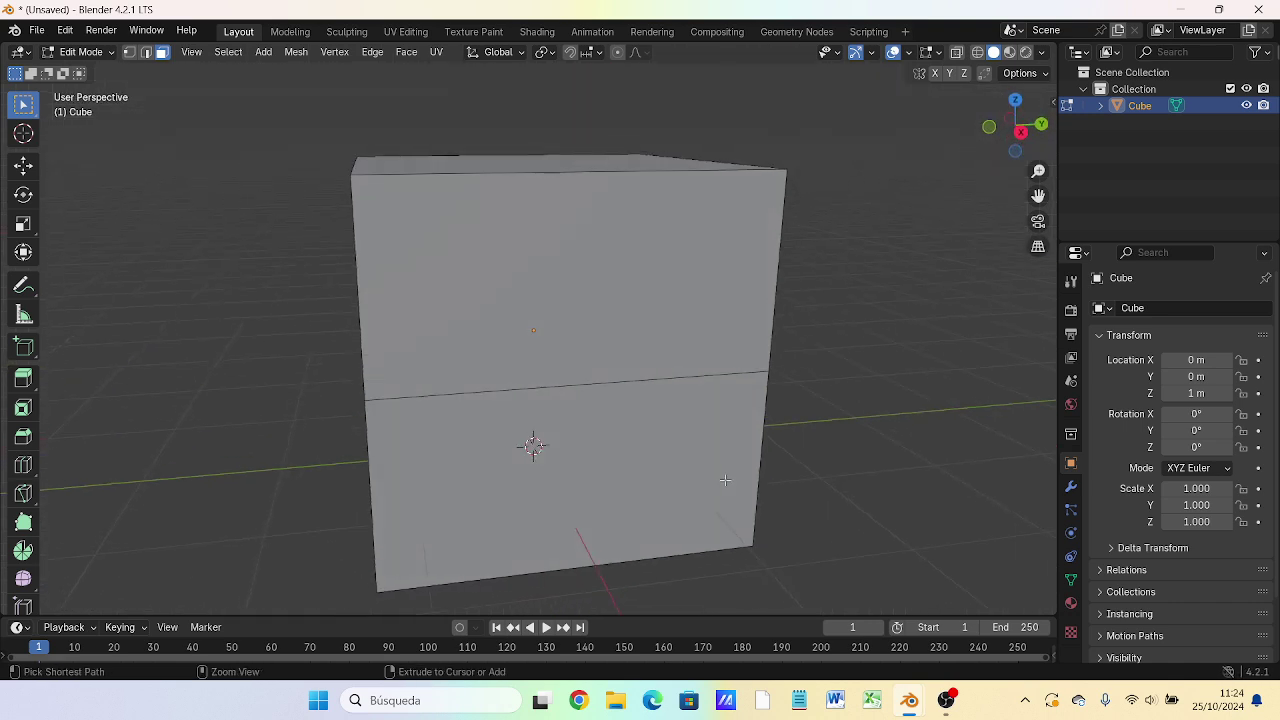
pyautogui.hotkey('ctrl', 'z')
pyautogui.scroll(-2, 722, 478)
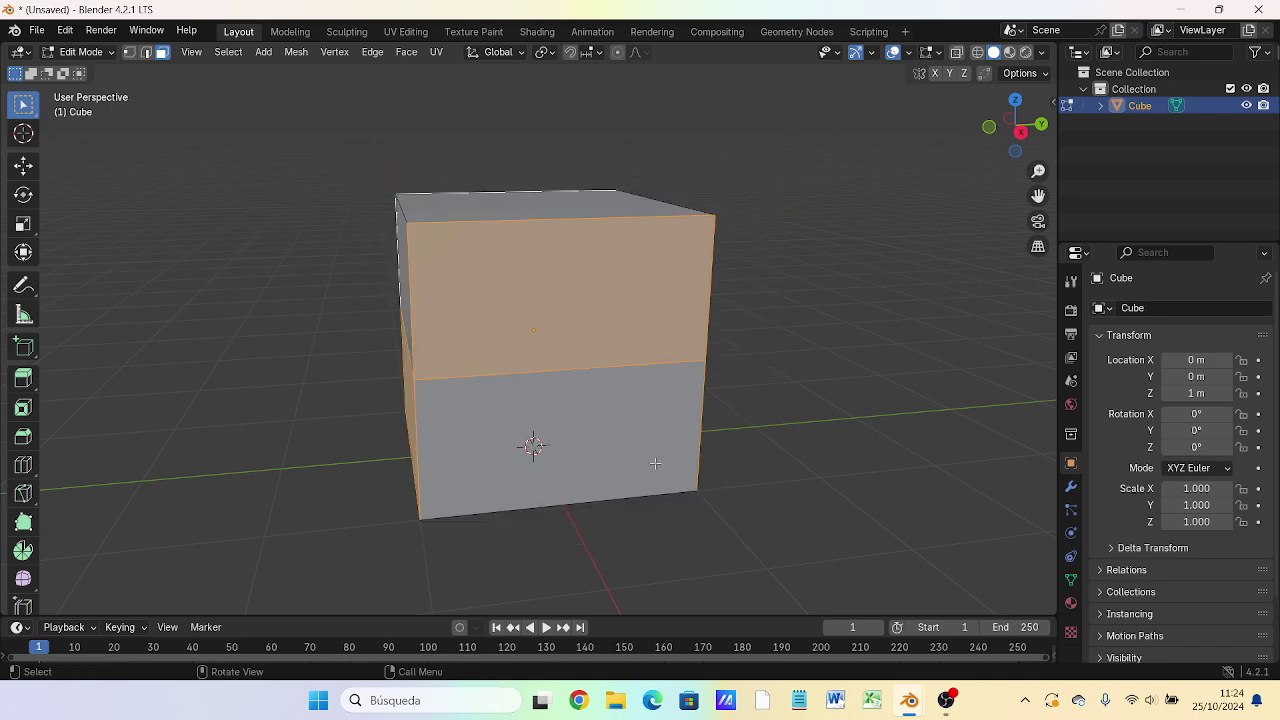
pyautogui.click(571, 303)
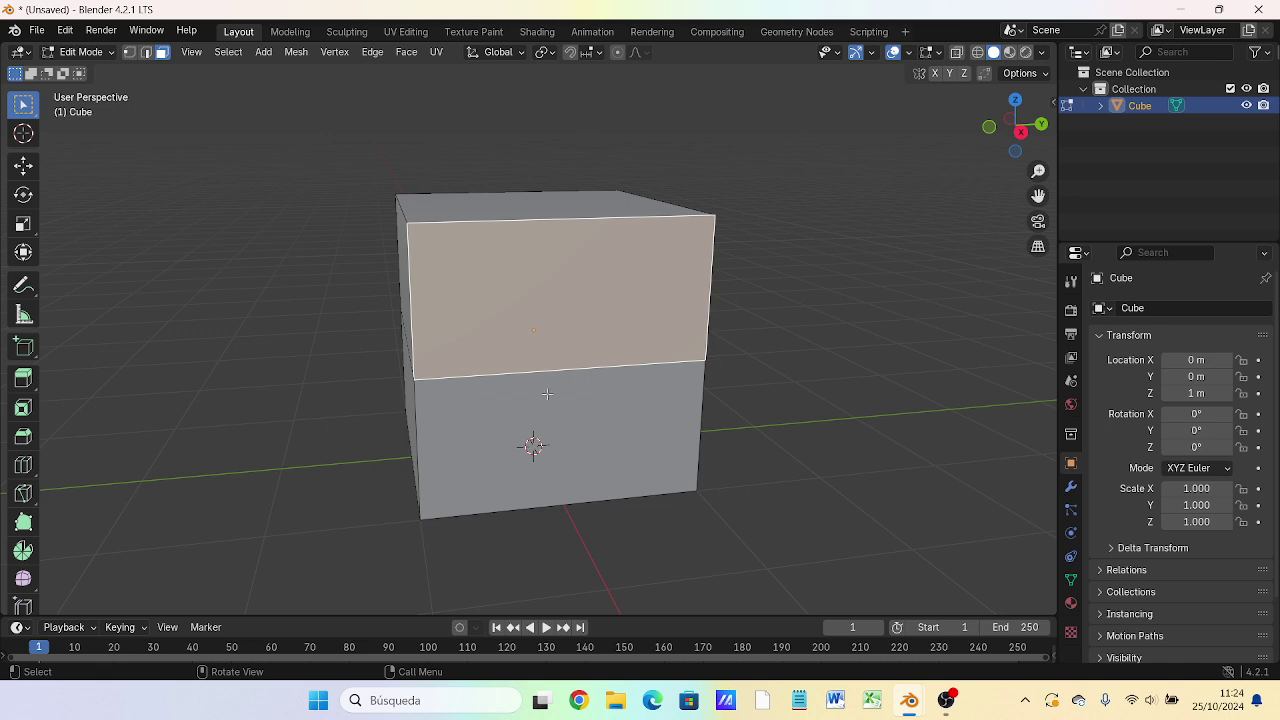
pyautogui.press('s')
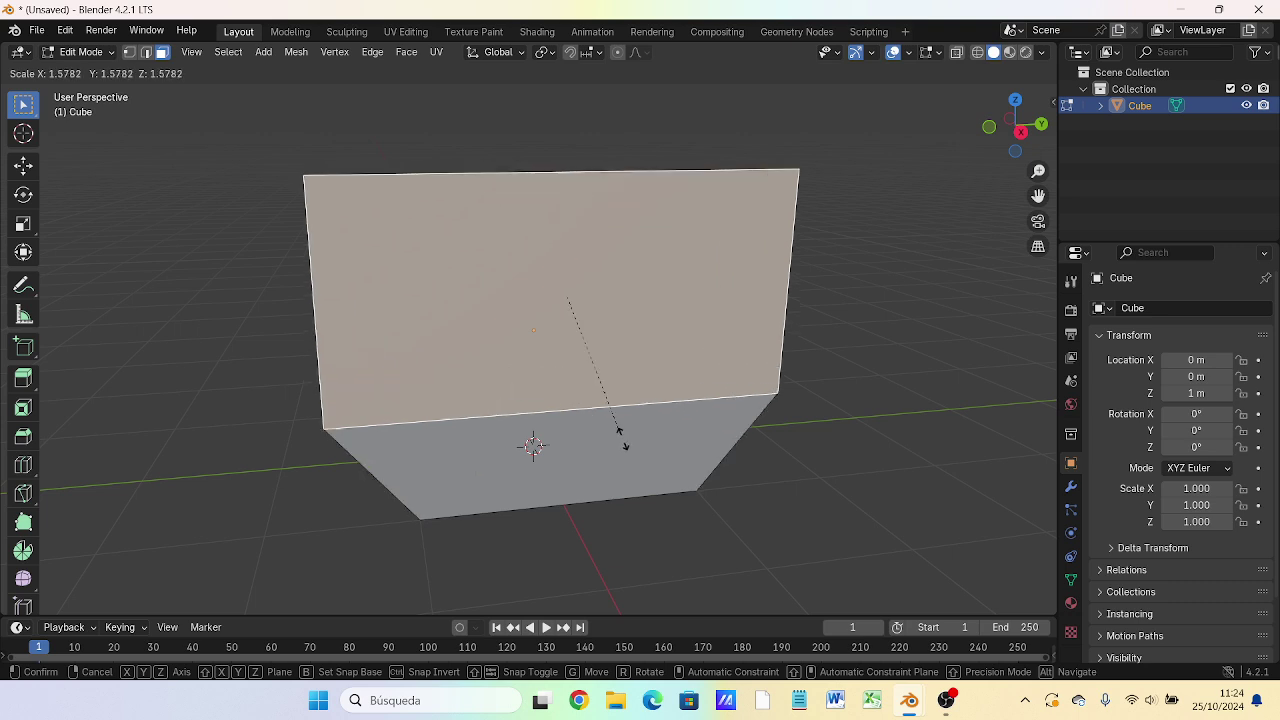
pyautogui.click(620, 380)
pyautogui.hotkey('alt', 'a')
pyautogui.moveTo(598, 422); pyautogui.dragTo(737, 426, button='middle')
pyautogui.press('s')
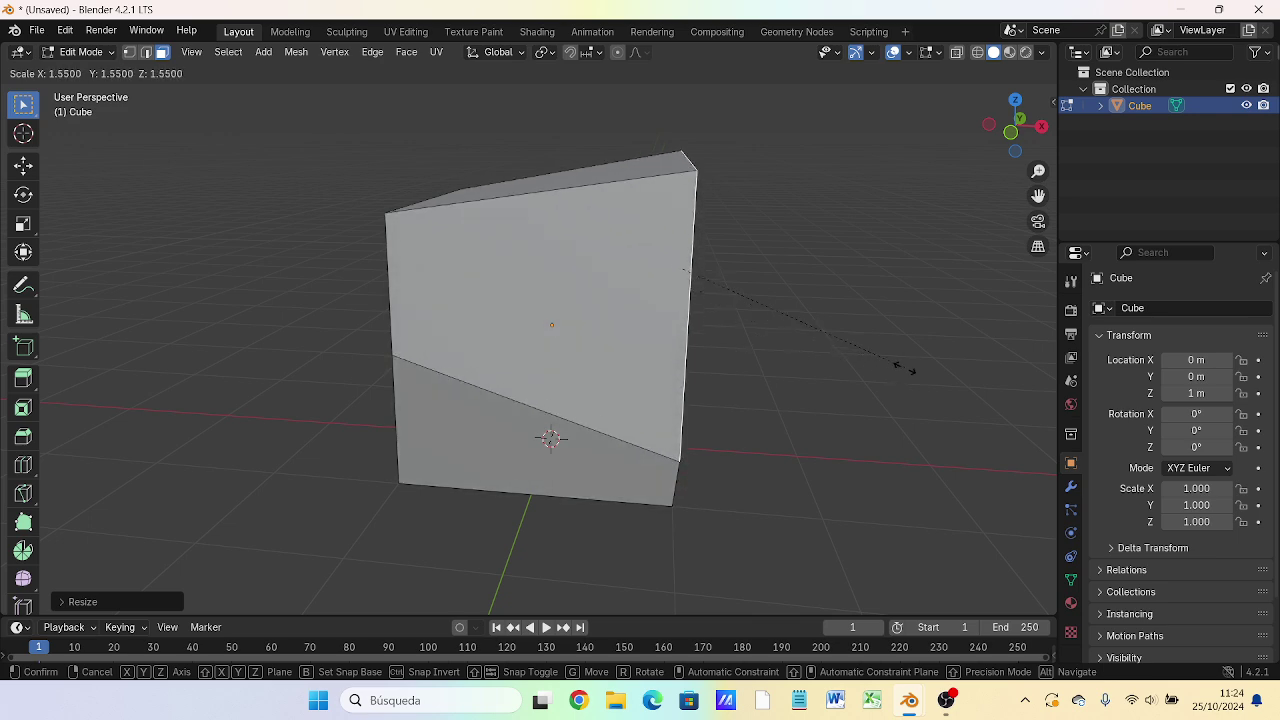
pyautogui.click(816, 343)
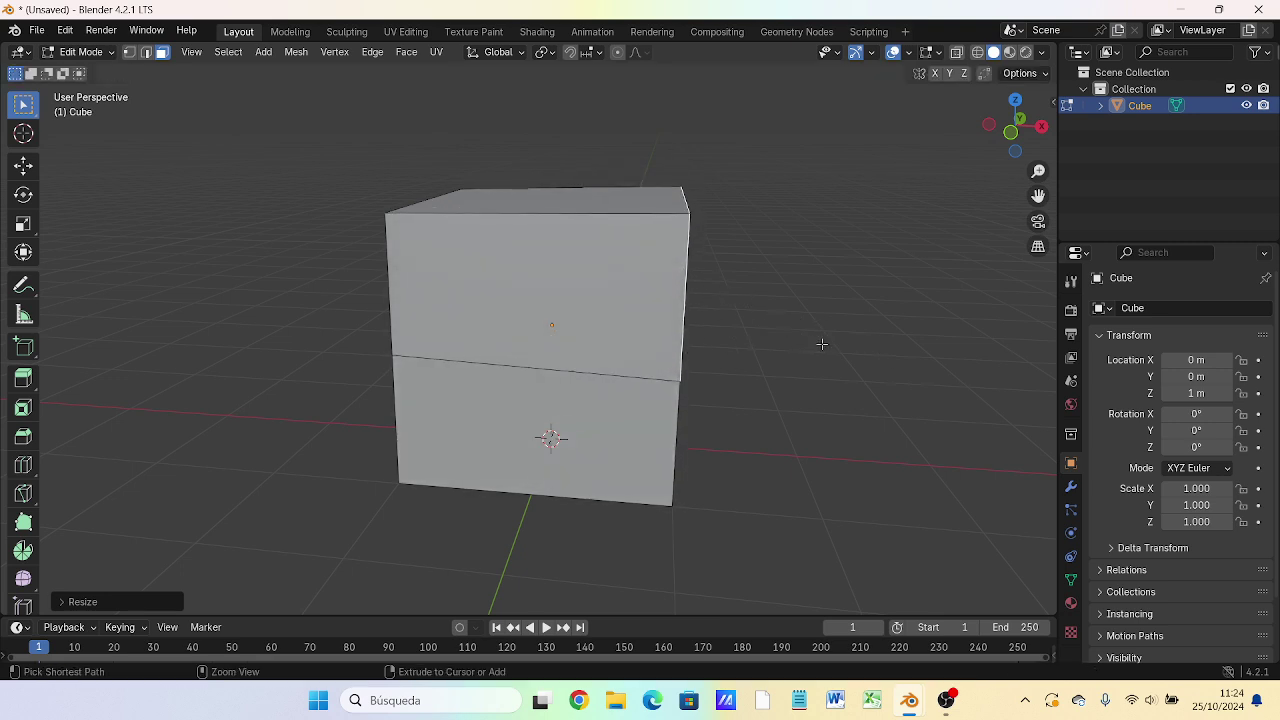
pyautogui.hotkey('ctrl', 'z')
pyautogui.hotkey('ctrl', 'z')
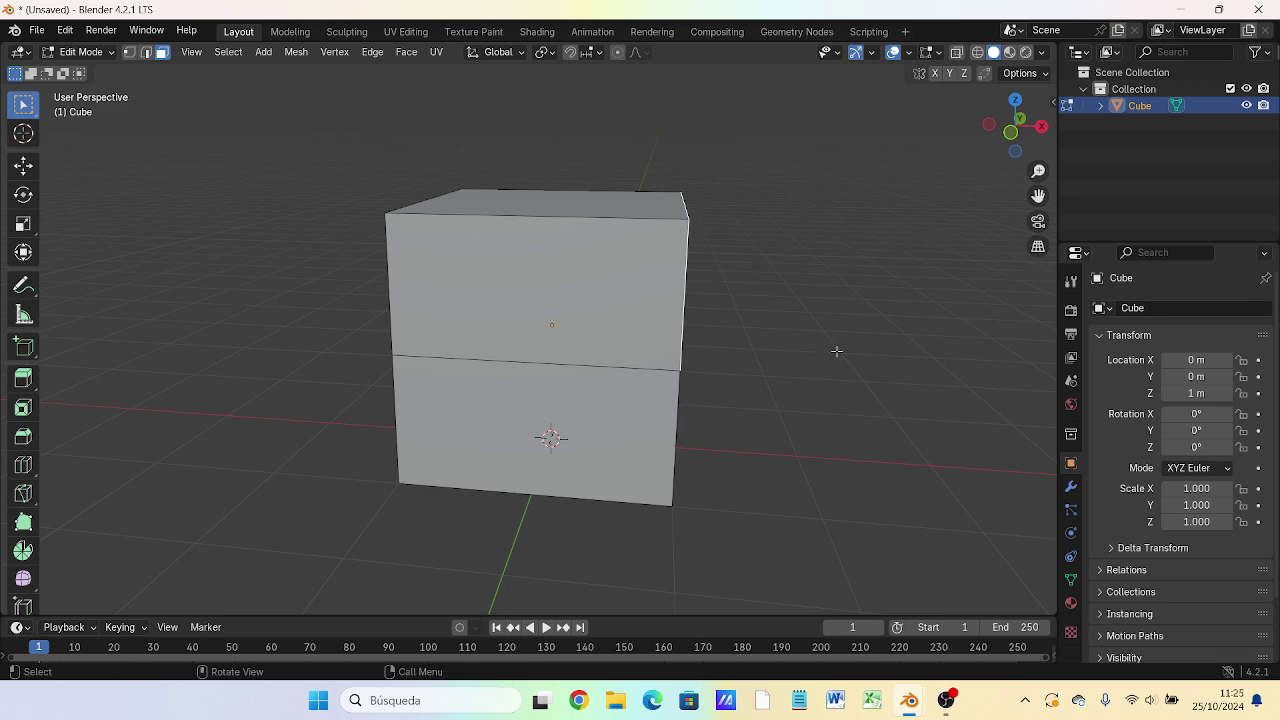
# Step: Undo, view from the front, and add a centred vertical Ctrl+R loop through the cube
pyautogui.hotkey('ctrl', 'z')
pyautogui.press('KP_1')
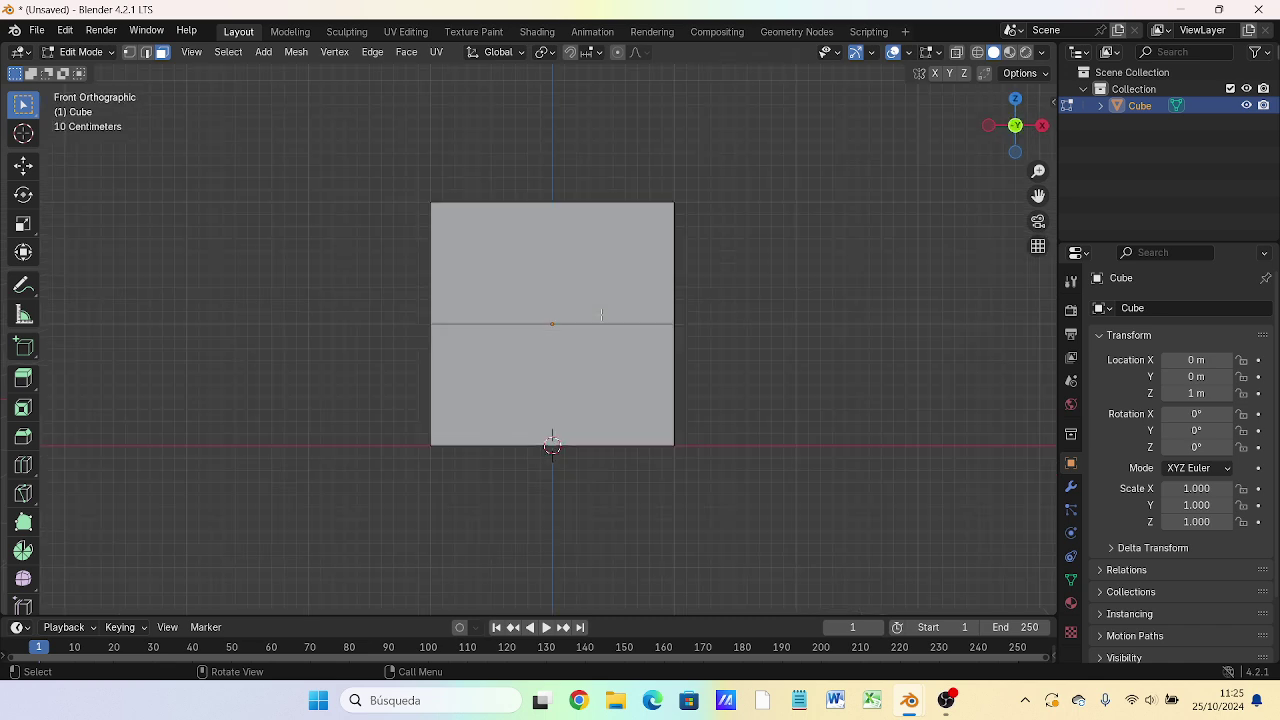
pyautogui.scroll(2, 598, 318)
pyautogui.scroll(-1, 560, 360)
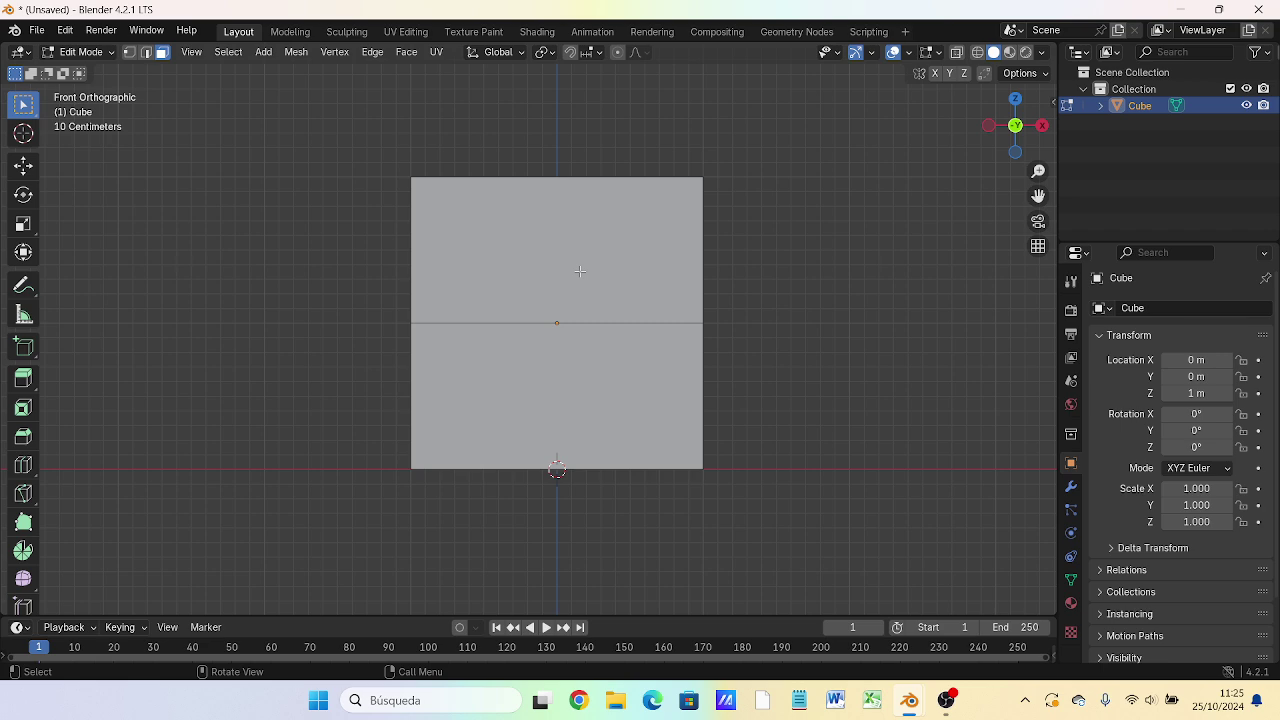
pyautogui.hotkey('ctrl', 'r')
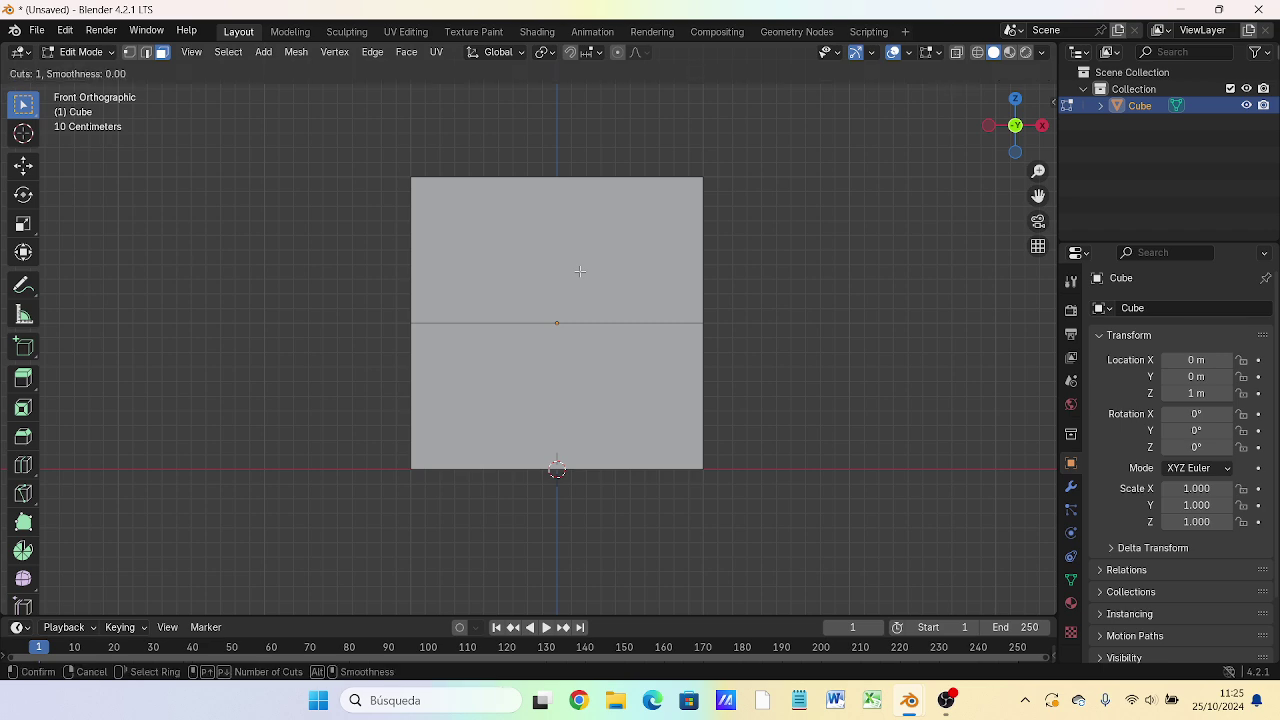
pyautogui.click(573, 187)
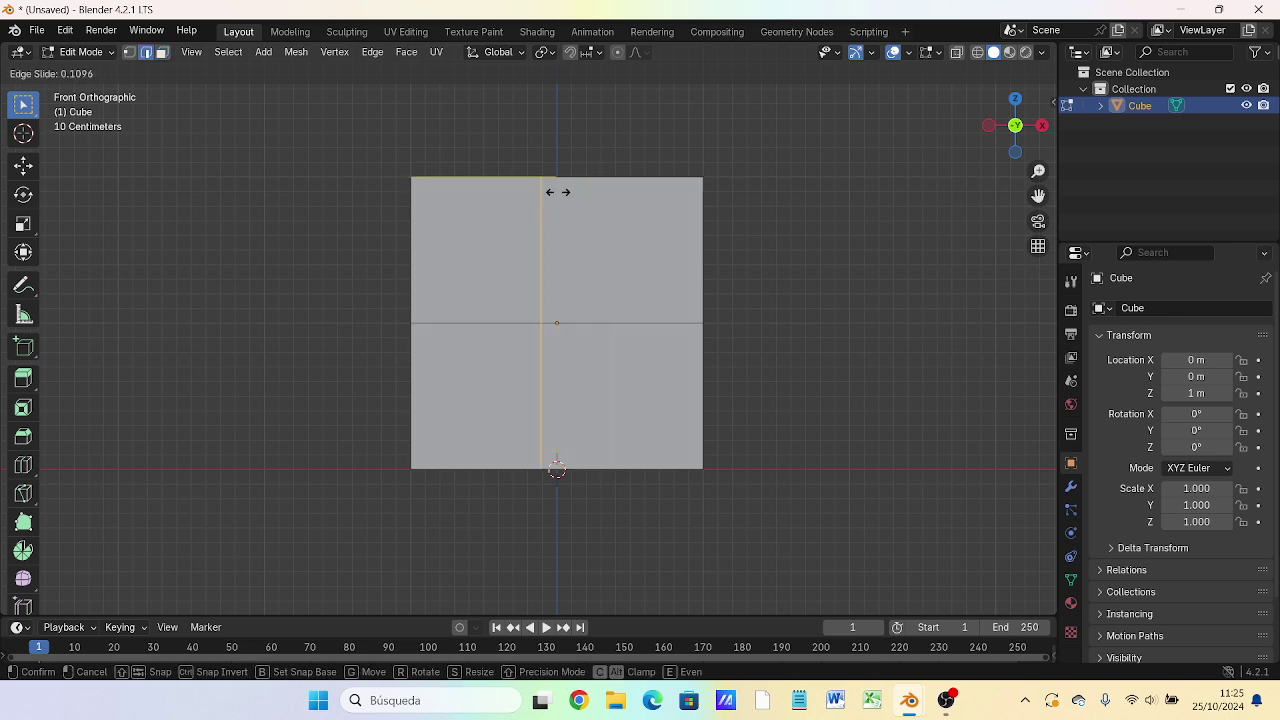
pyautogui.rightClick(613, 190)
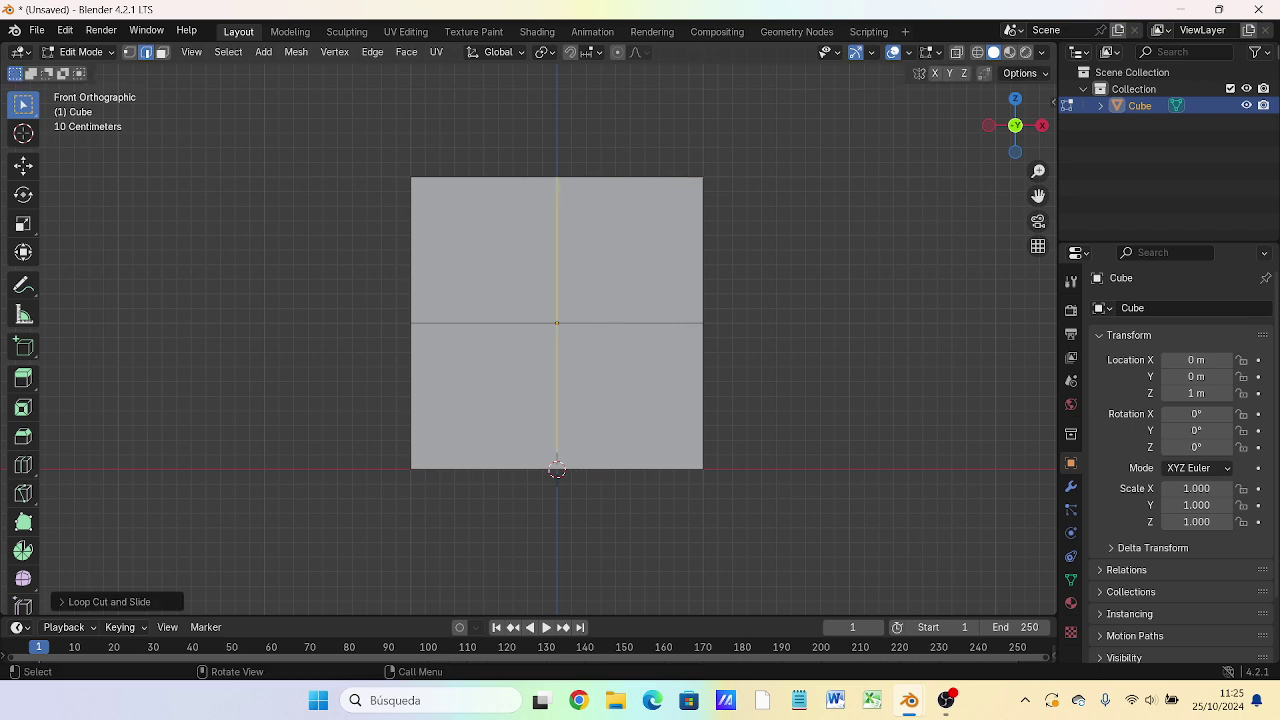
pyautogui.click(766, 251)
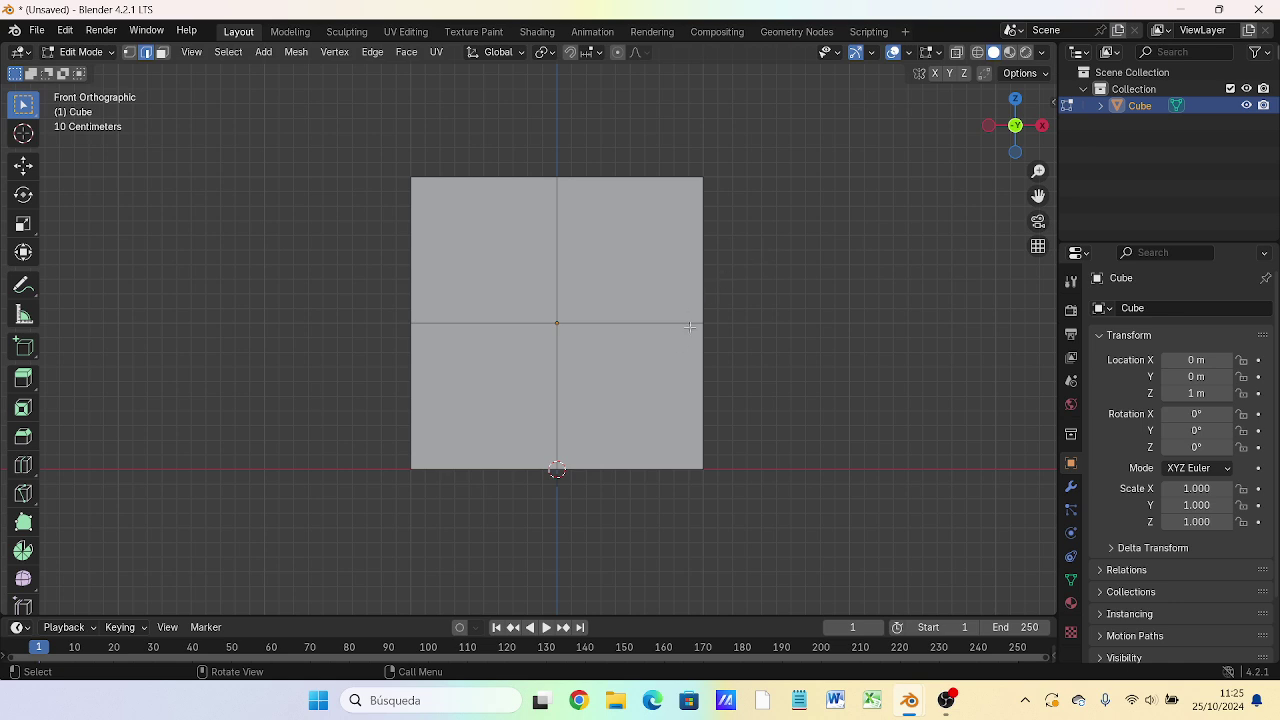
# Step: Select the upper-right quarter's edges, switch to faces, orbit low, and bring up the Face context menu
pyautogui.click(650, 321)
pyautogui.click(556, 231)
pyautogui.click(703, 226)
pyautogui.click(160, 53)
pyautogui.scroll(-2, 743, 351)
pyautogui.moveTo(743, 351)
pyautogui.mouseDown(button='middle')
pyautogui.moveTo(679, 392)
pyautogui.moveTo(785, 405)
pyautogui.moveTo(669, 382)
pyautogui.mouseUp(button='middle')
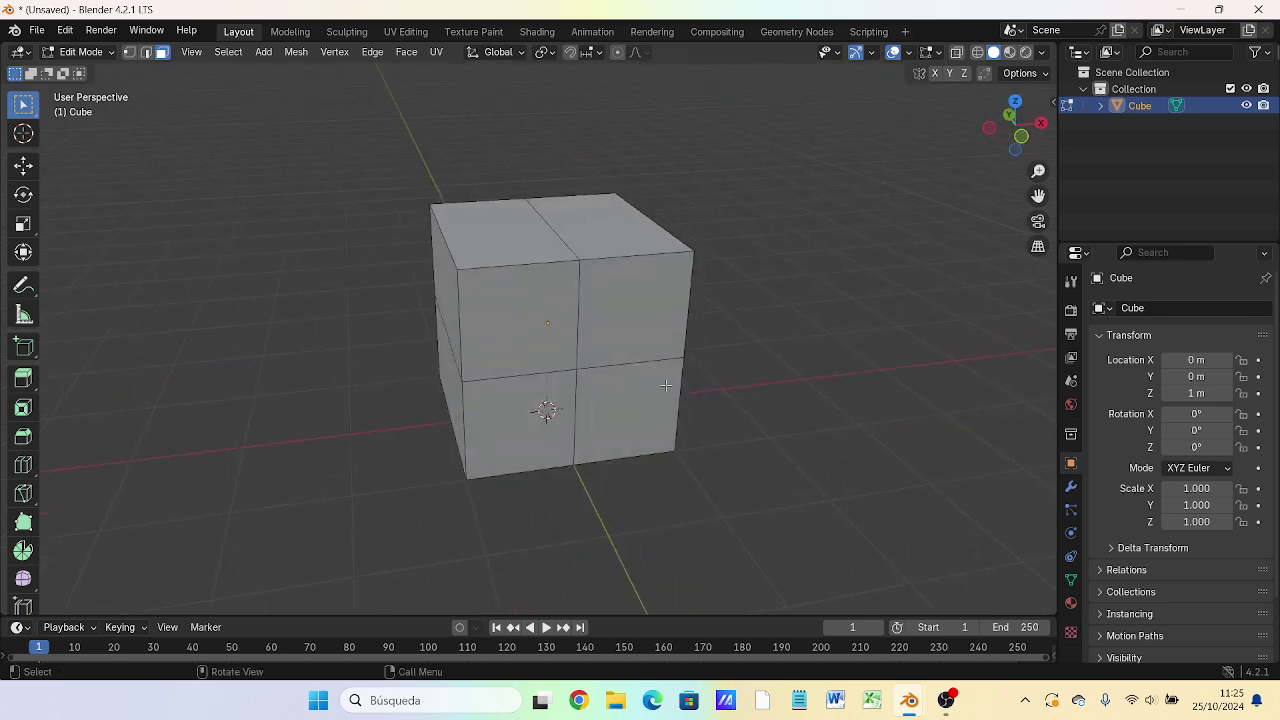
pyautogui.moveTo(574, 343); pyautogui.dragTo(469, 354, button='middle')
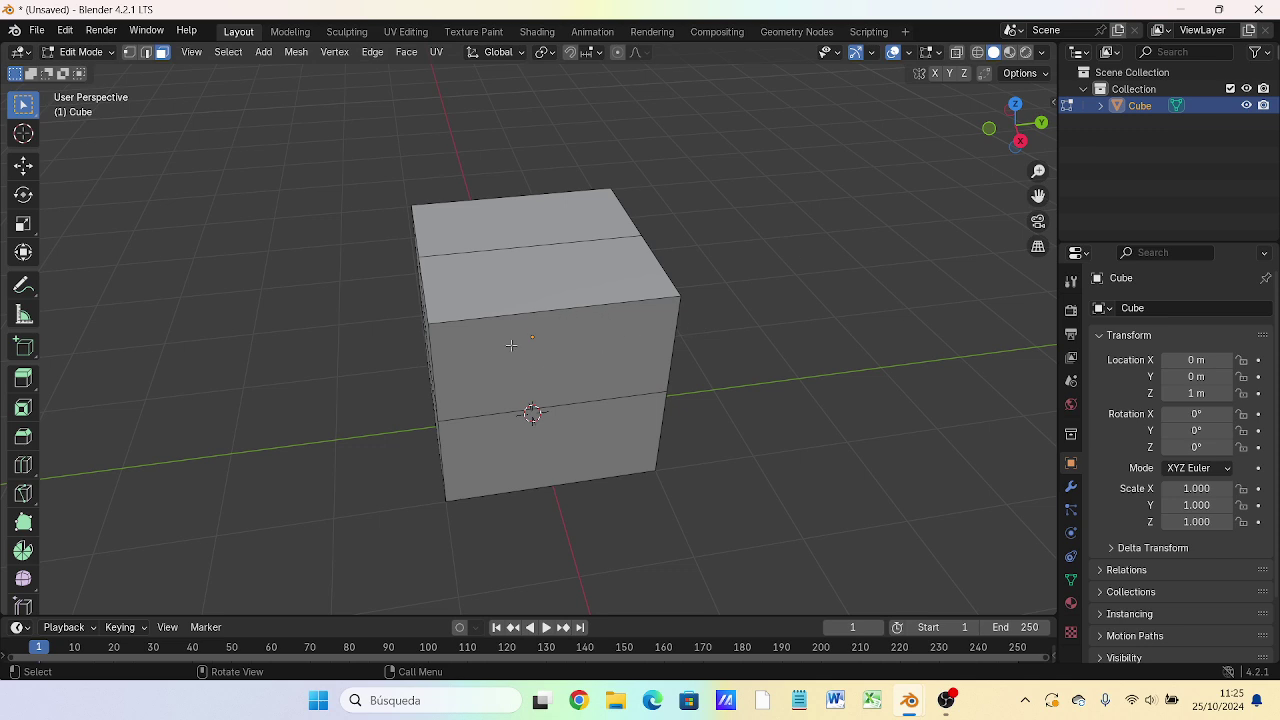
pyautogui.moveTo(600, 374); pyautogui.dragTo(771, 306, button='middle')
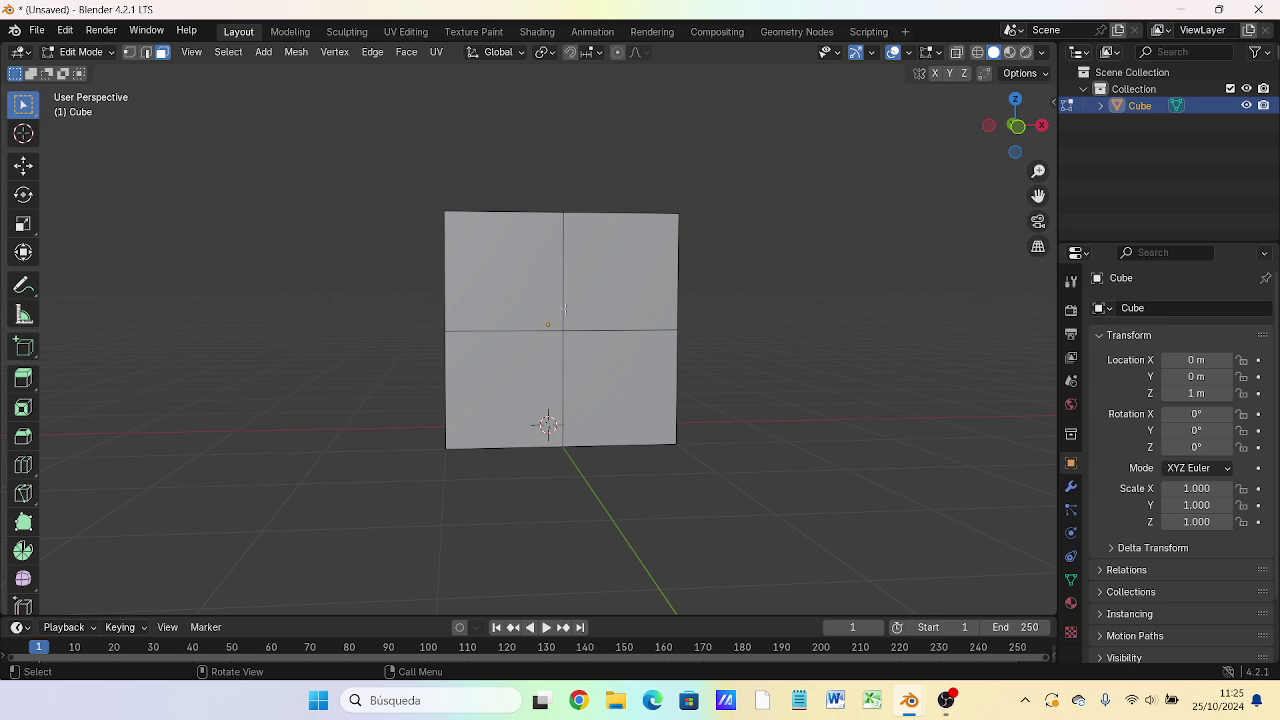
pyautogui.rightClick(503, 284)
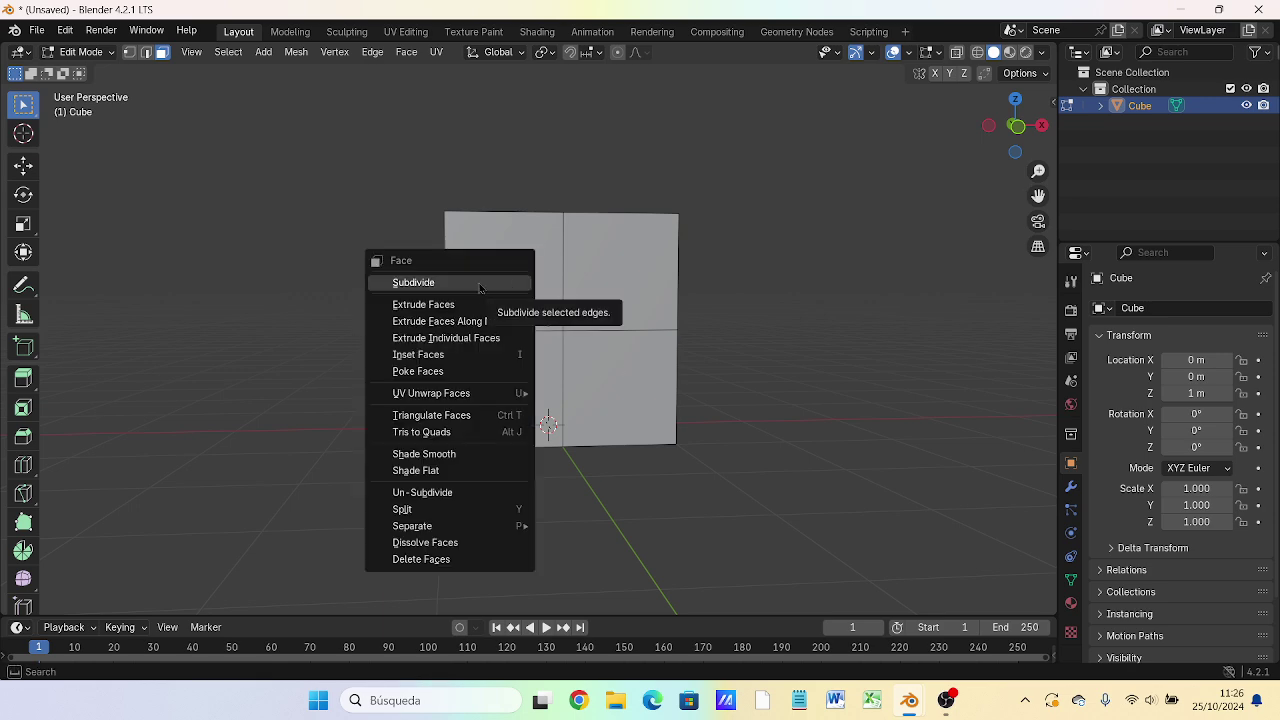
# Step: Subdivide the selection and the top-left front quarter into four faces
pyautogui.click(480, 284)
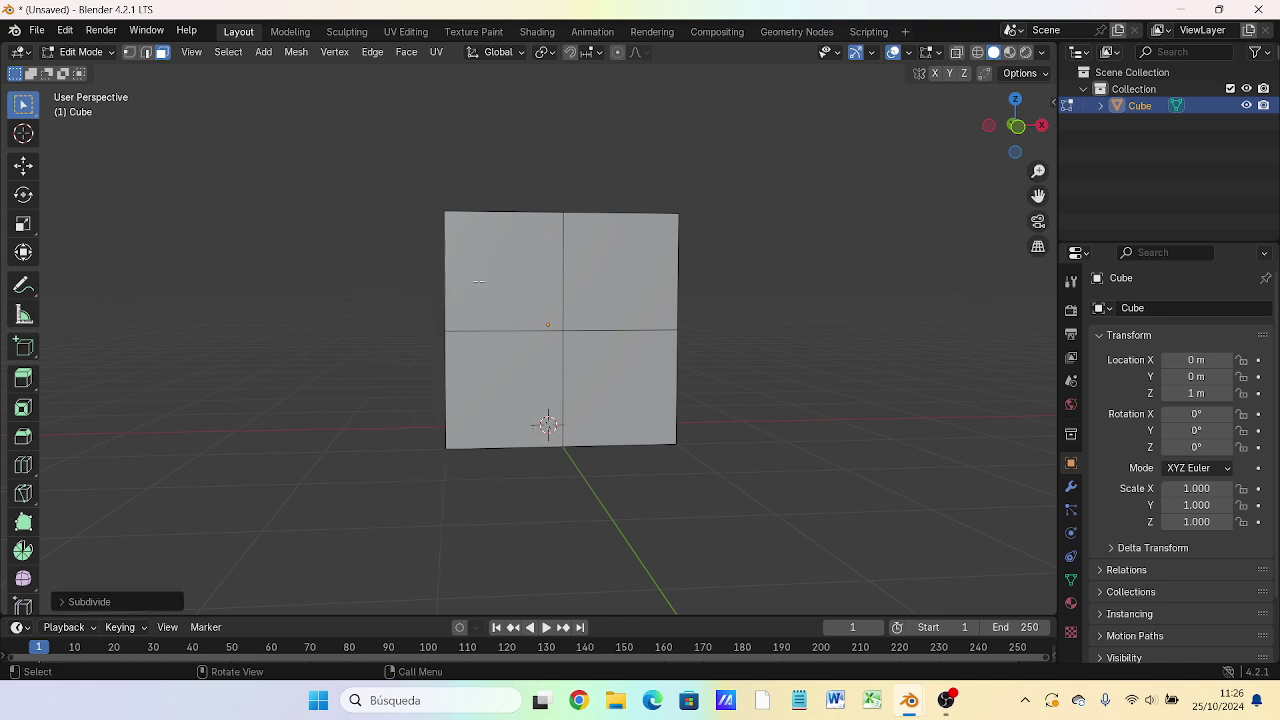
pyautogui.click(505, 277)
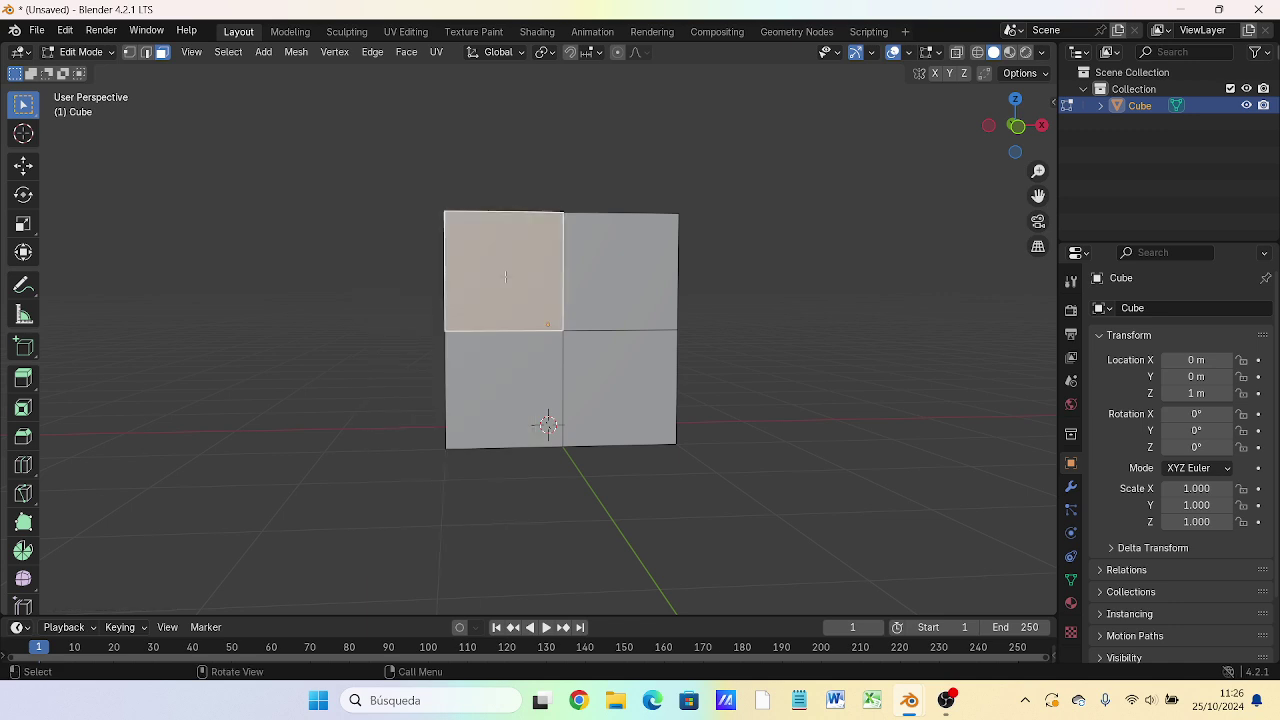
pyautogui.rightClick(505, 277)
pyautogui.click(495, 284)
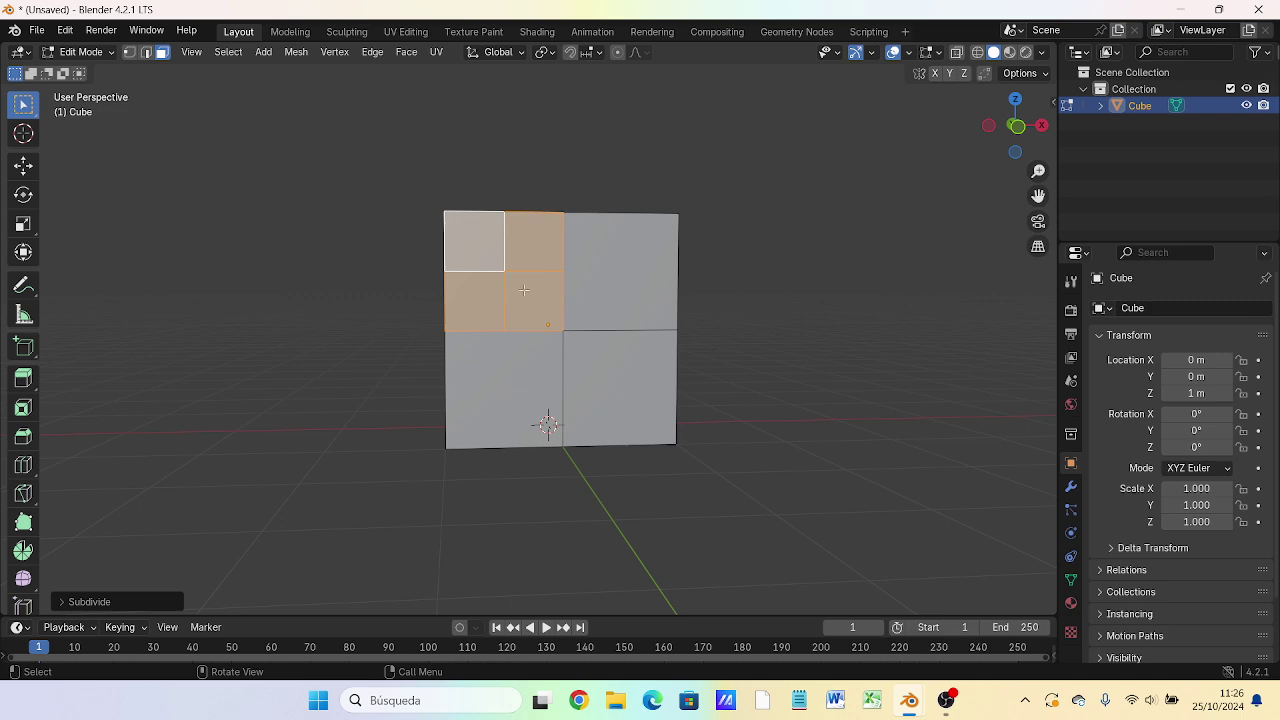
# Step: Subdivide the lower-right front quarter into four smaller faces
pyautogui.click(534, 300)
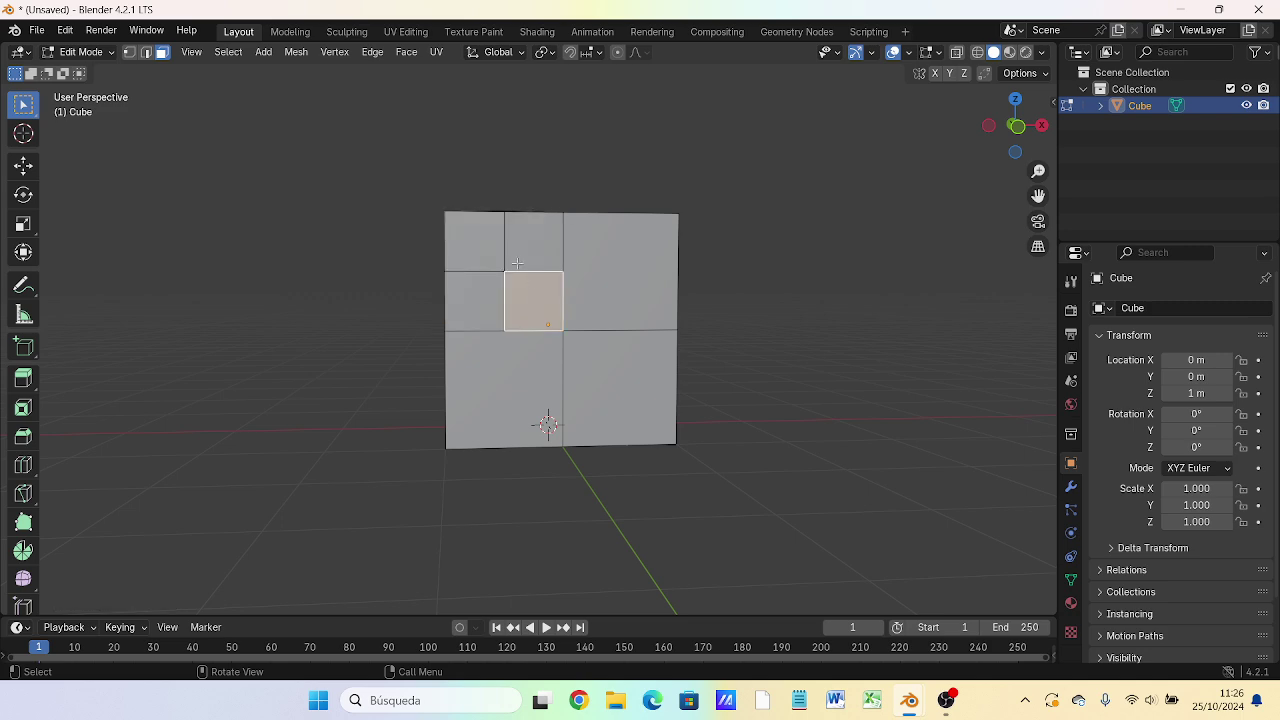
pyautogui.moveTo(575, 290); pyautogui.dragTo(575, 378, button='middle')
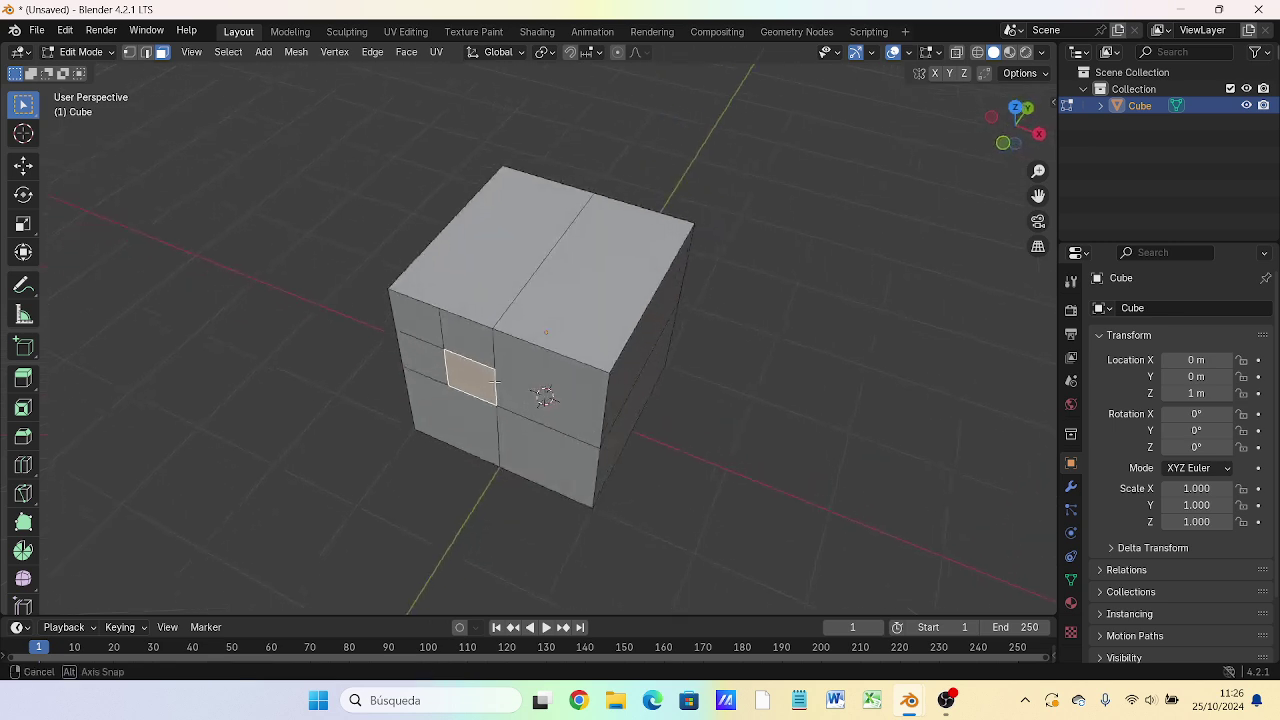
pyautogui.click(562, 396)
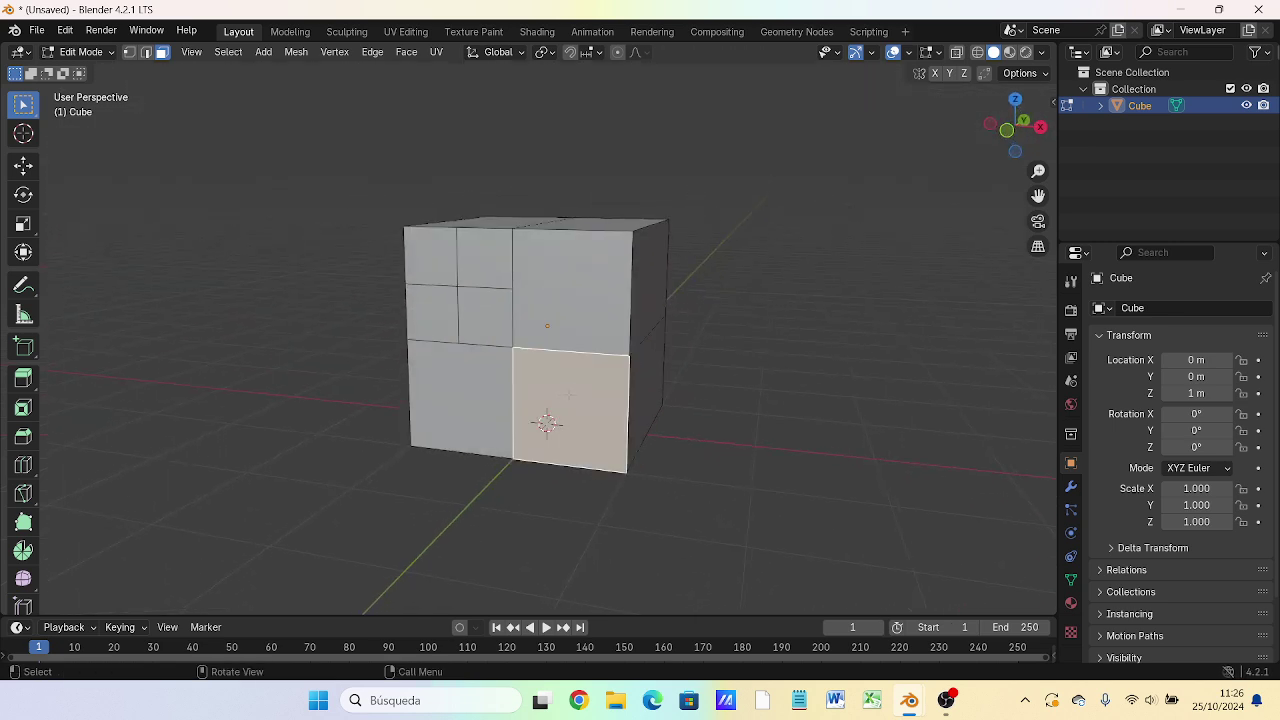
pyautogui.rightClick(557, 397)
pyautogui.click(545, 385)
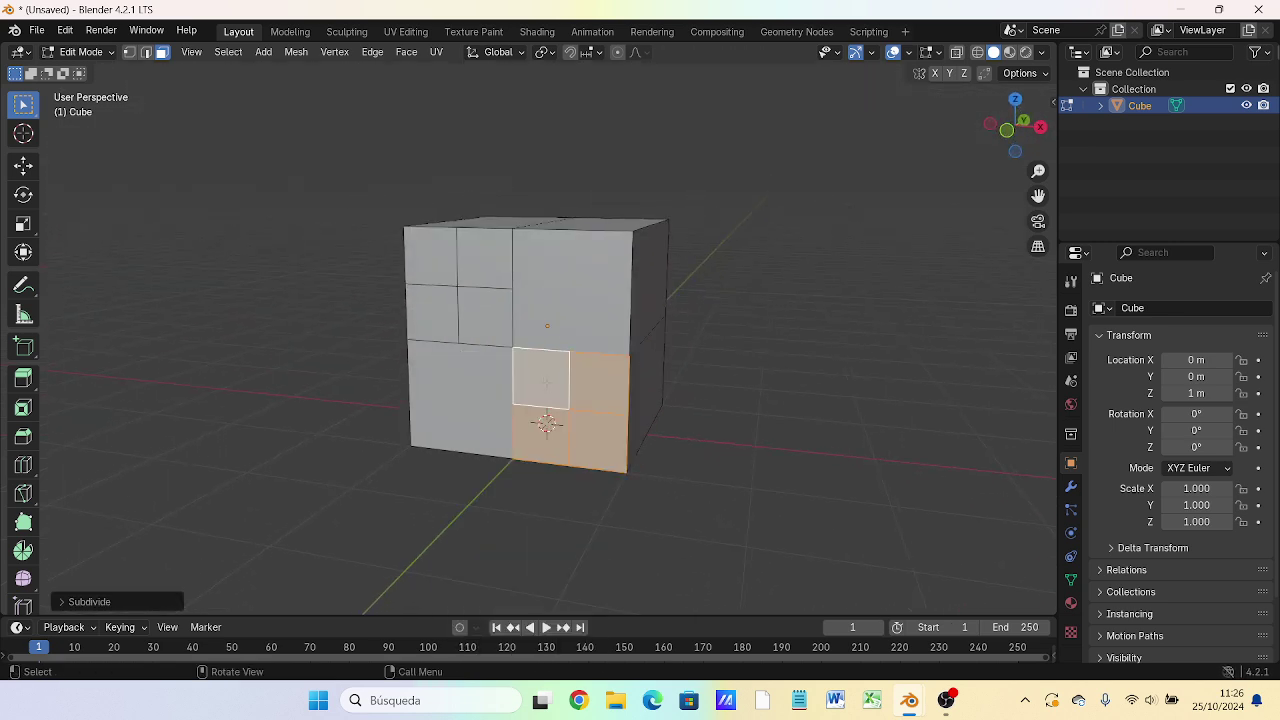
# Step: Select the diagonal run of small faces from the lower-right up to the top-left face
pyautogui.click(608, 394)
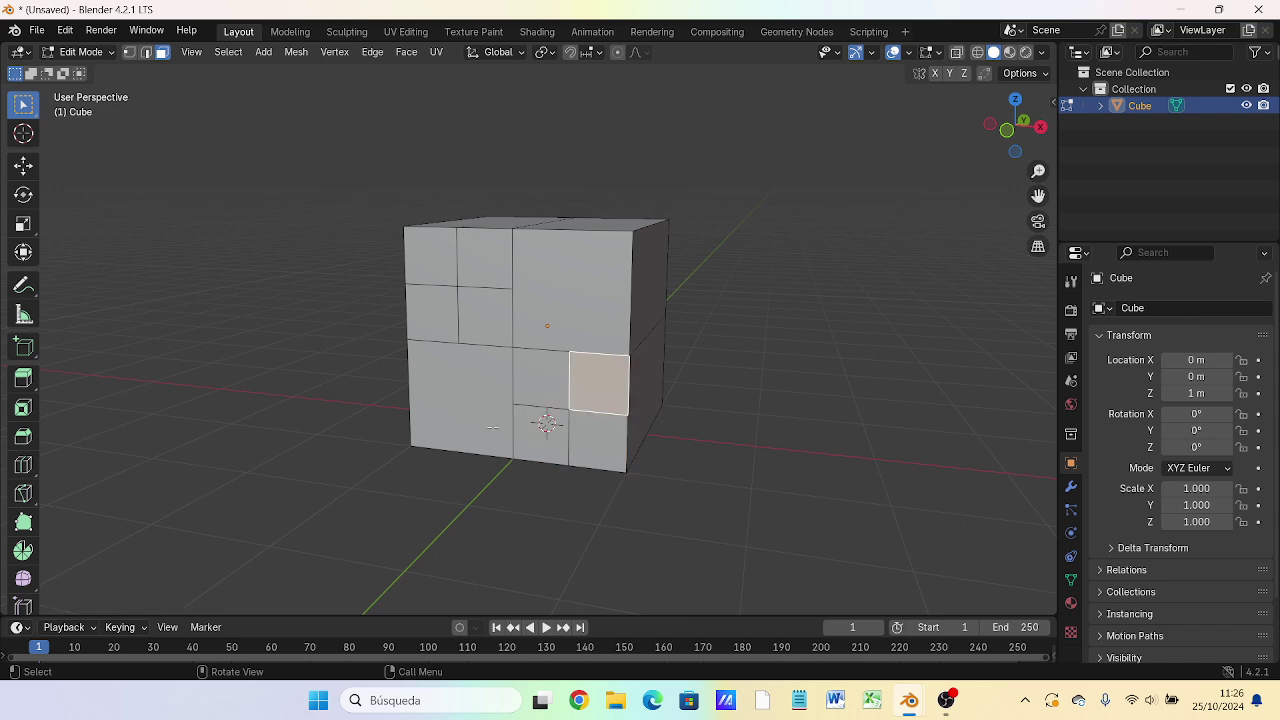
pyautogui.click(530, 367)
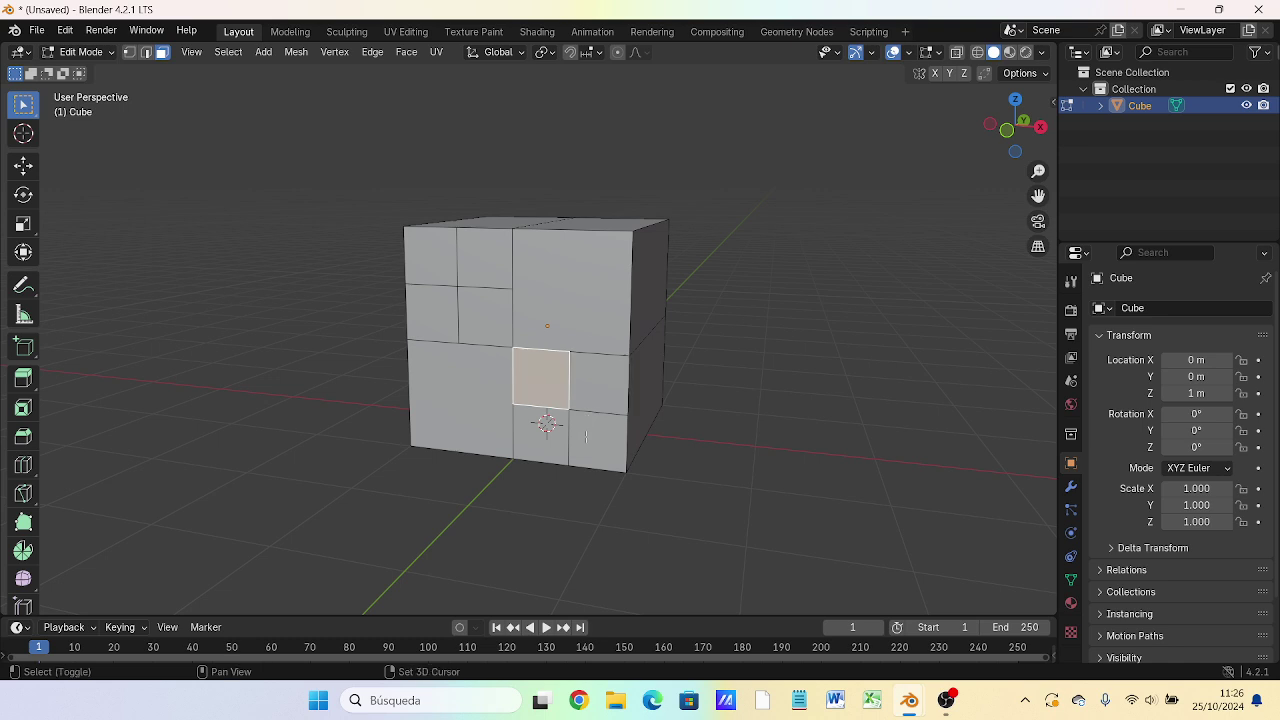
pyautogui.keyDown('shift'); pyautogui.click(586, 436); pyautogui.keyUp('shift')
pyautogui.keyDown('shift'); pyautogui.click(472, 329); pyautogui.keyUp('shift')
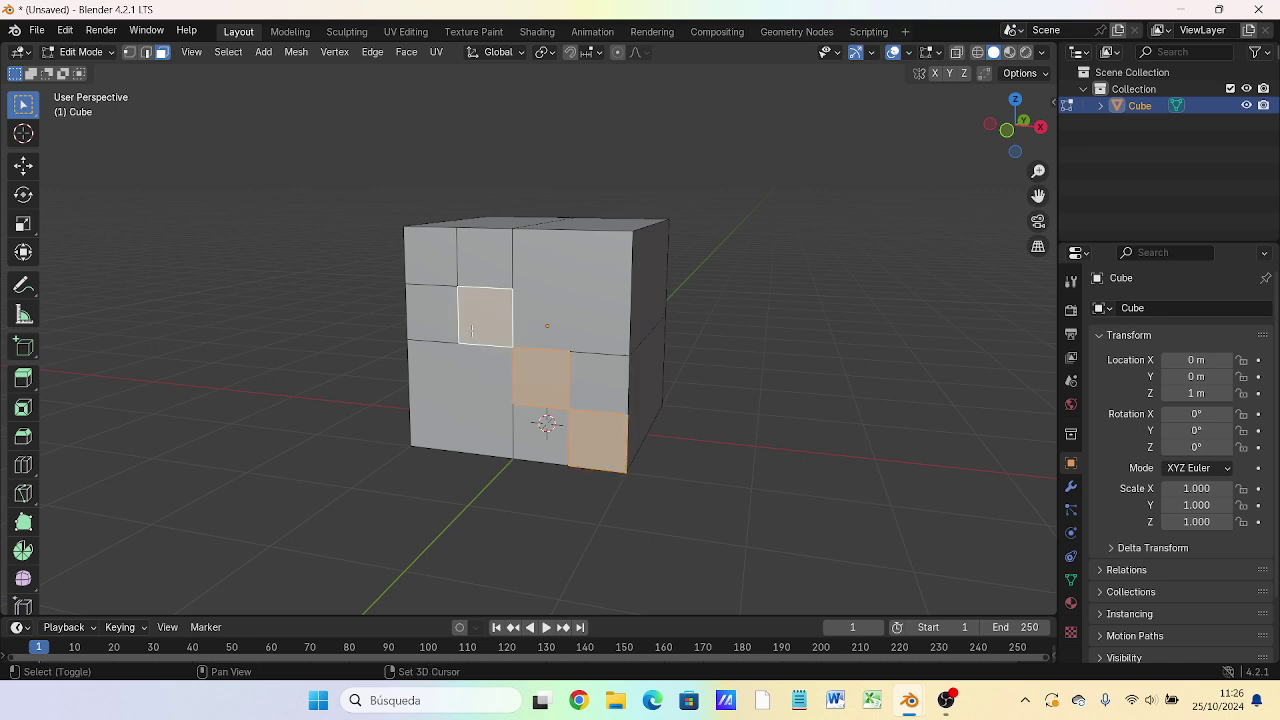
pyautogui.keyDown('shift'); pyautogui.click(446, 281); pyautogui.keyUp('shift')
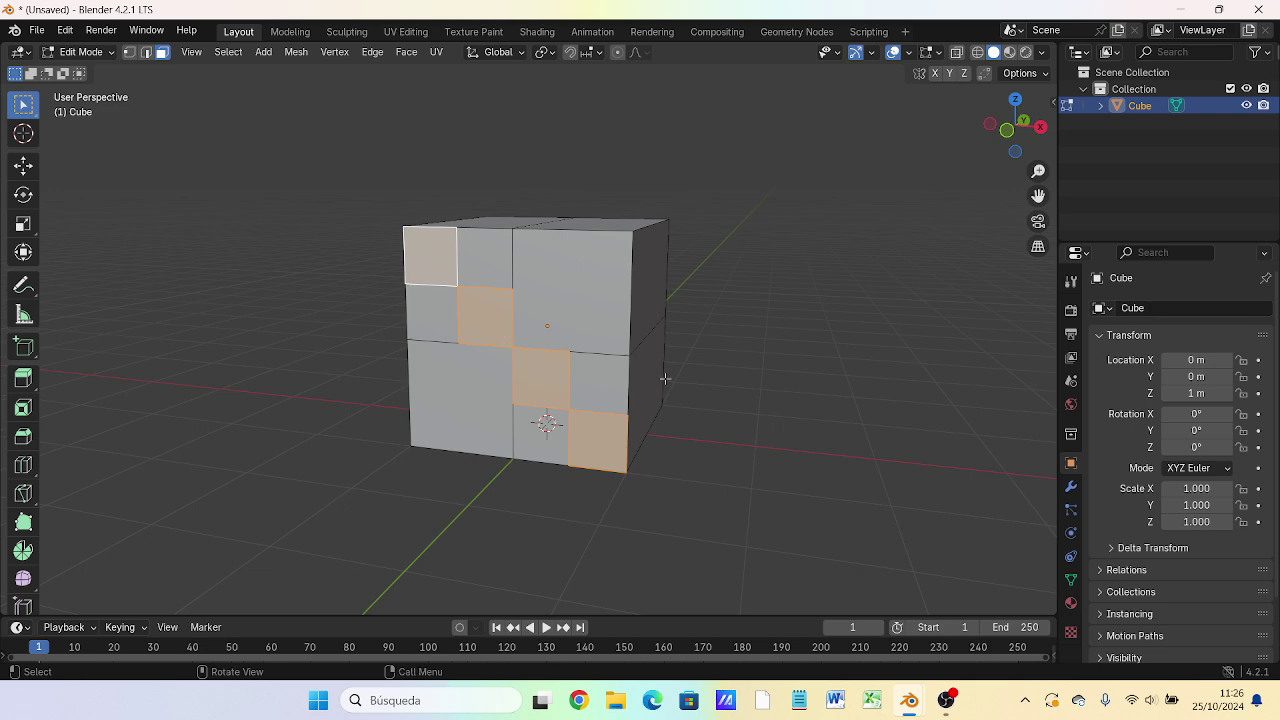
# Step: Check front, right and left views, then extrude the diagonal faces 1 m outward
pyautogui.press('KP_1')
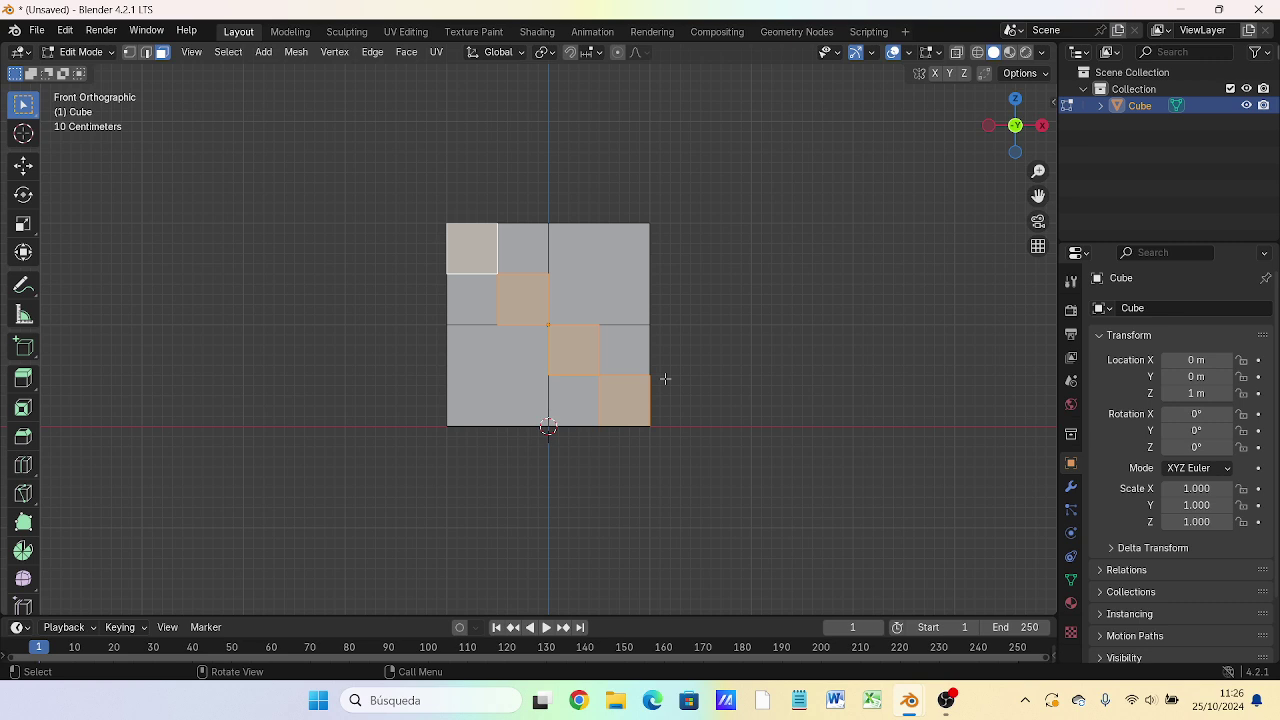
pyautogui.press('KP_3')
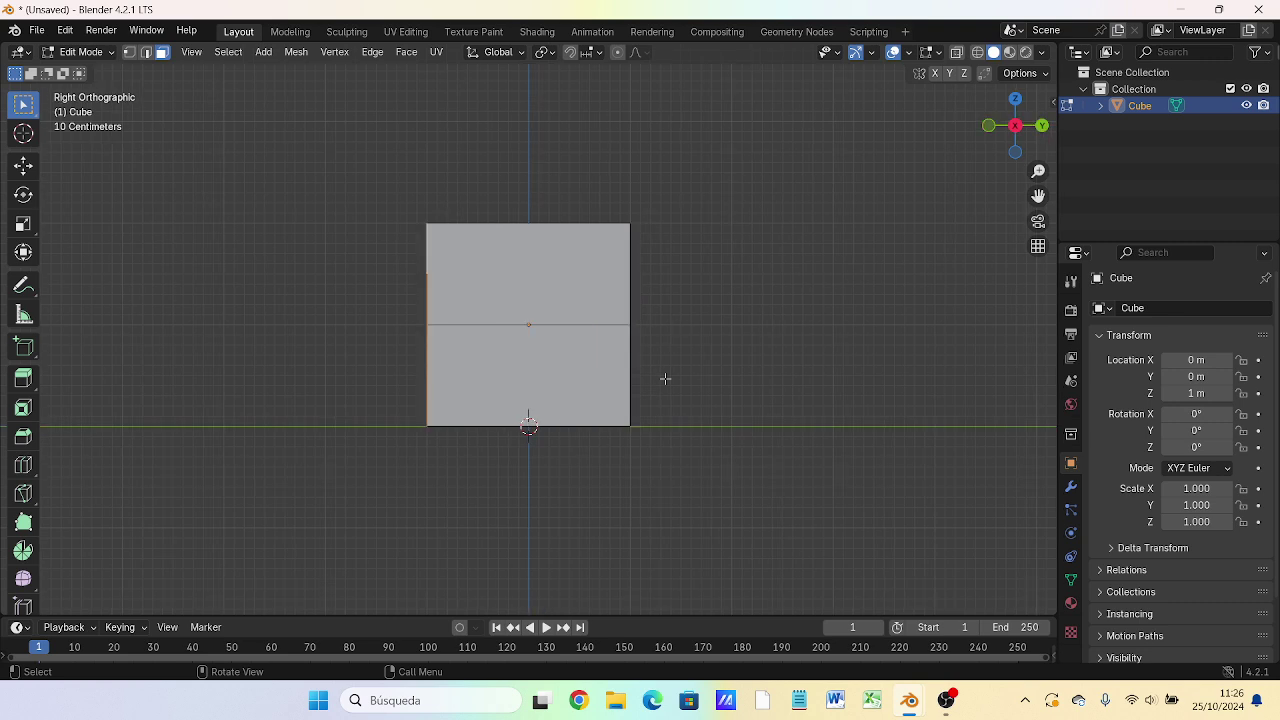
pyautogui.press('ctrl+KP_3')
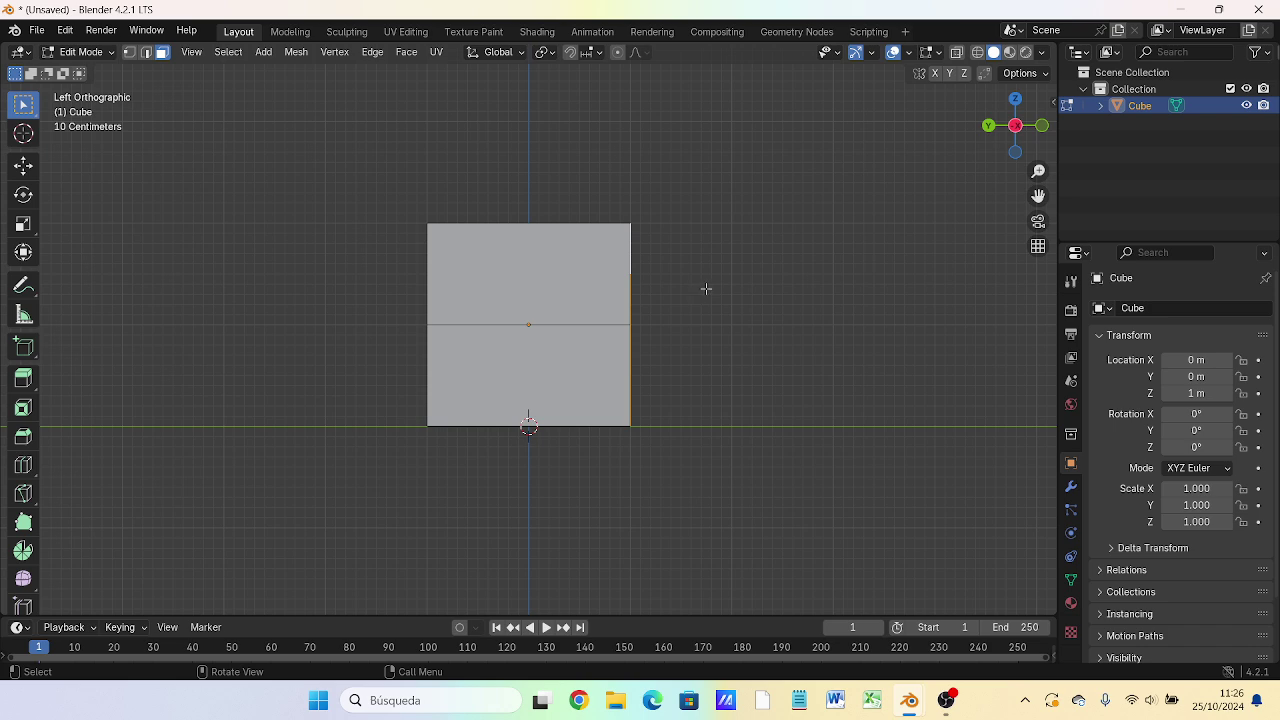
pyautogui.press('e')
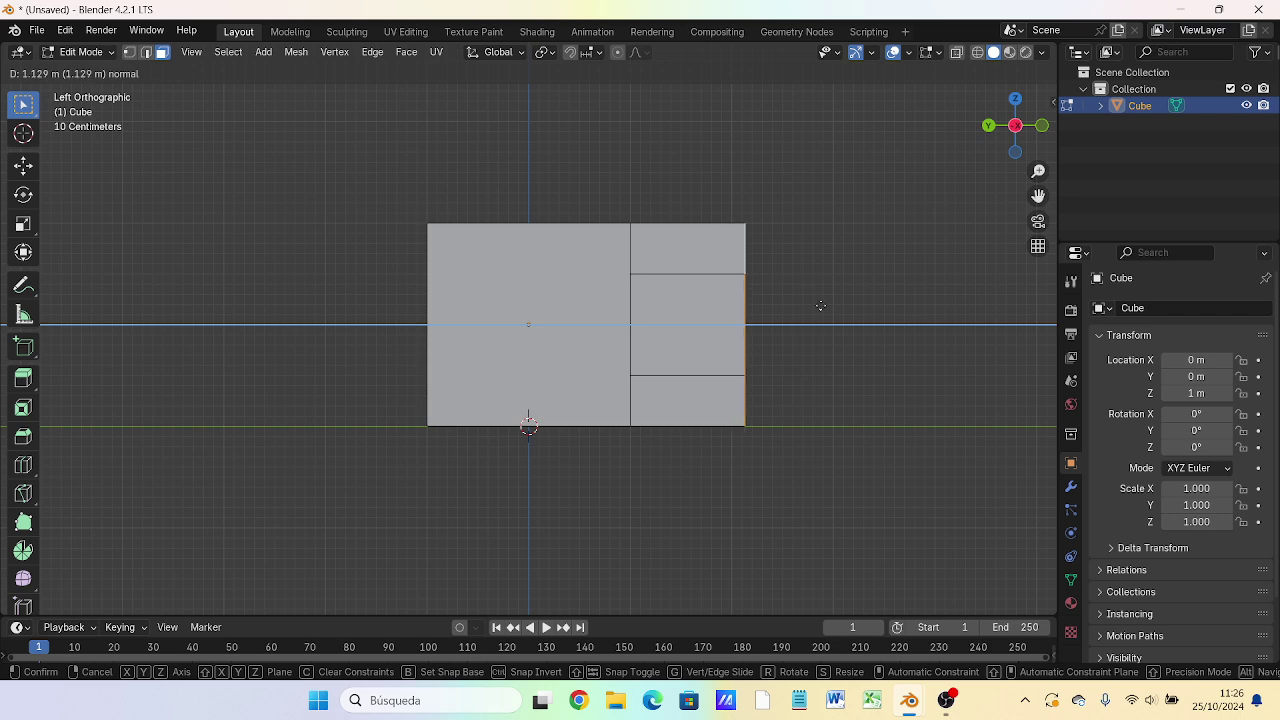
pyautogui.write('1')
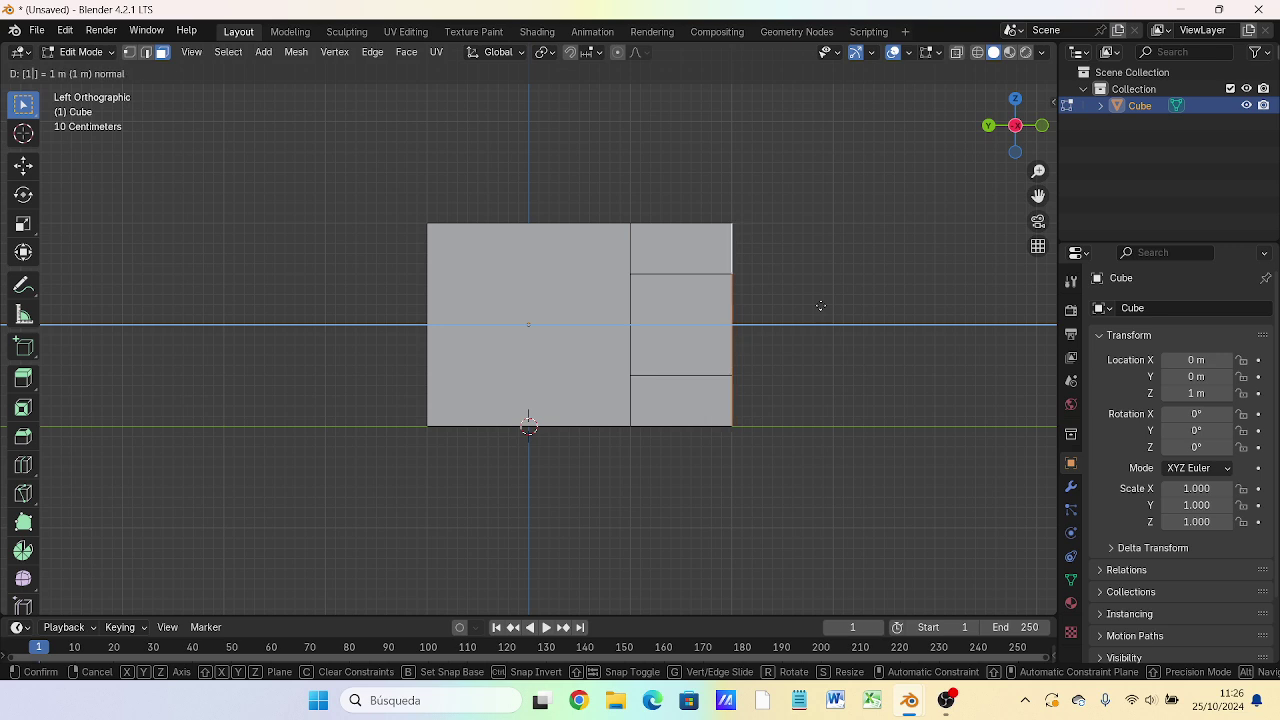
pyautogui.press('Return')
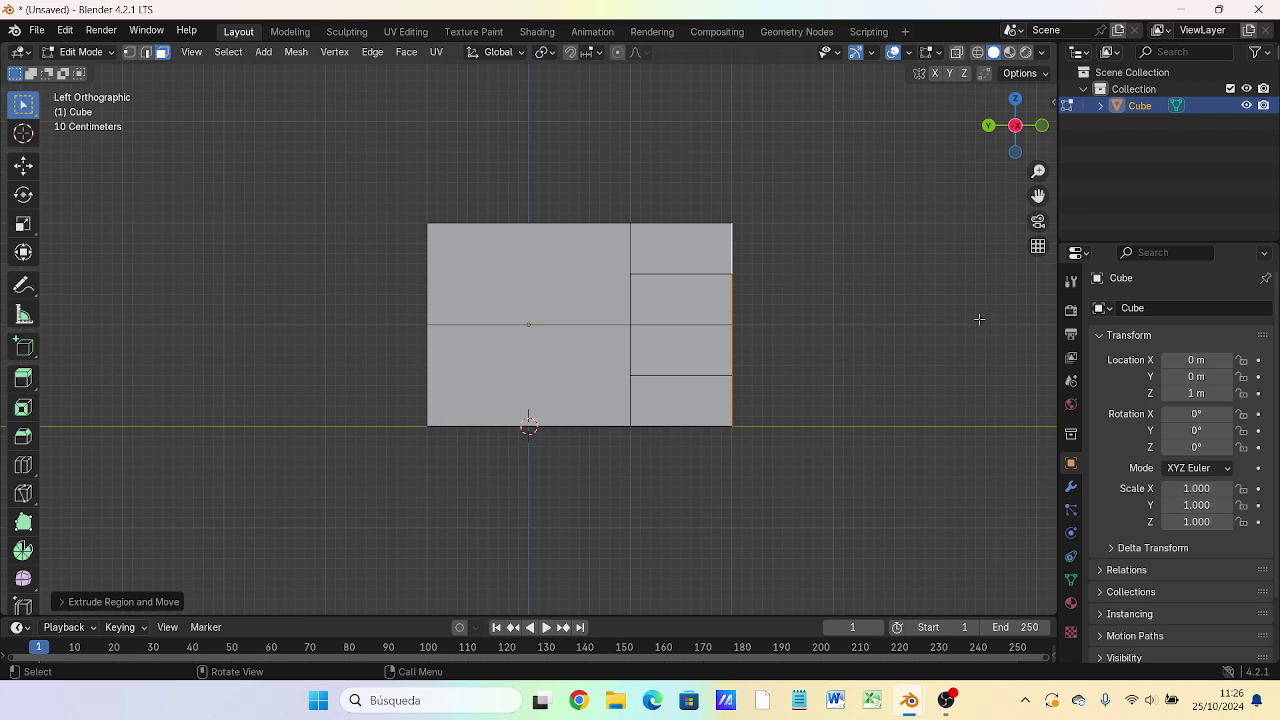
pyautogui.moveTo(977, 318)
pyautogui.mouseDown(button='middle')
pyautogui.moveTo(759, 372)
pyautogui.moveTo(795, 346)
pyautogui.moveTo(823, 294)
pyautogui.moveTo(923, 329)
pyautogui.moveTo(1001, 394)
pyautogui.mouseUp(button='middle')
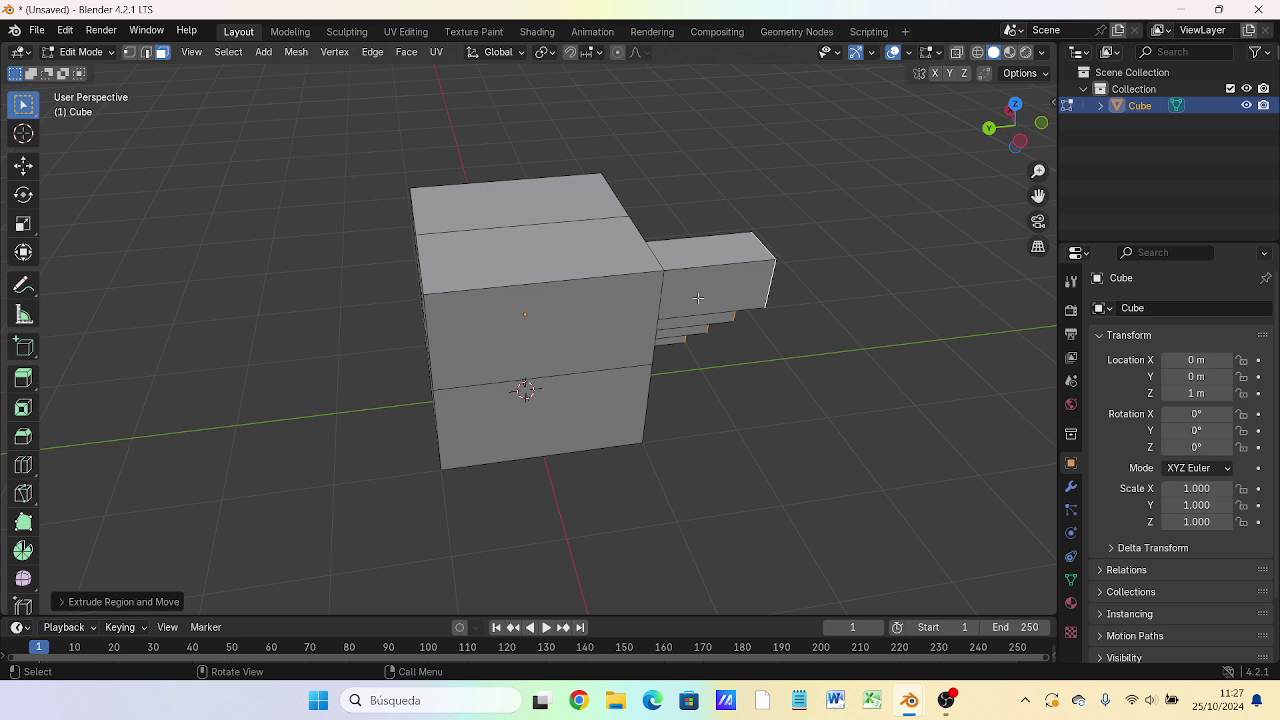
pyautogui.click(702, 294)
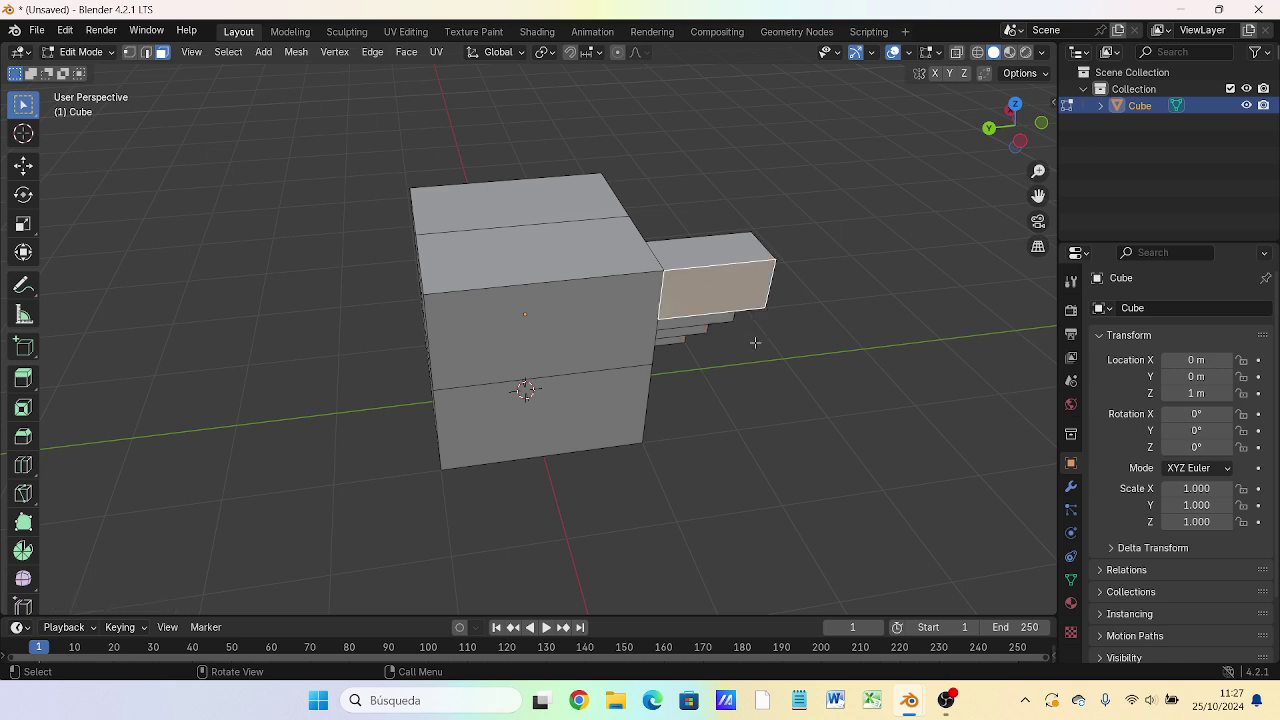
pyautogui.press('KP_1')
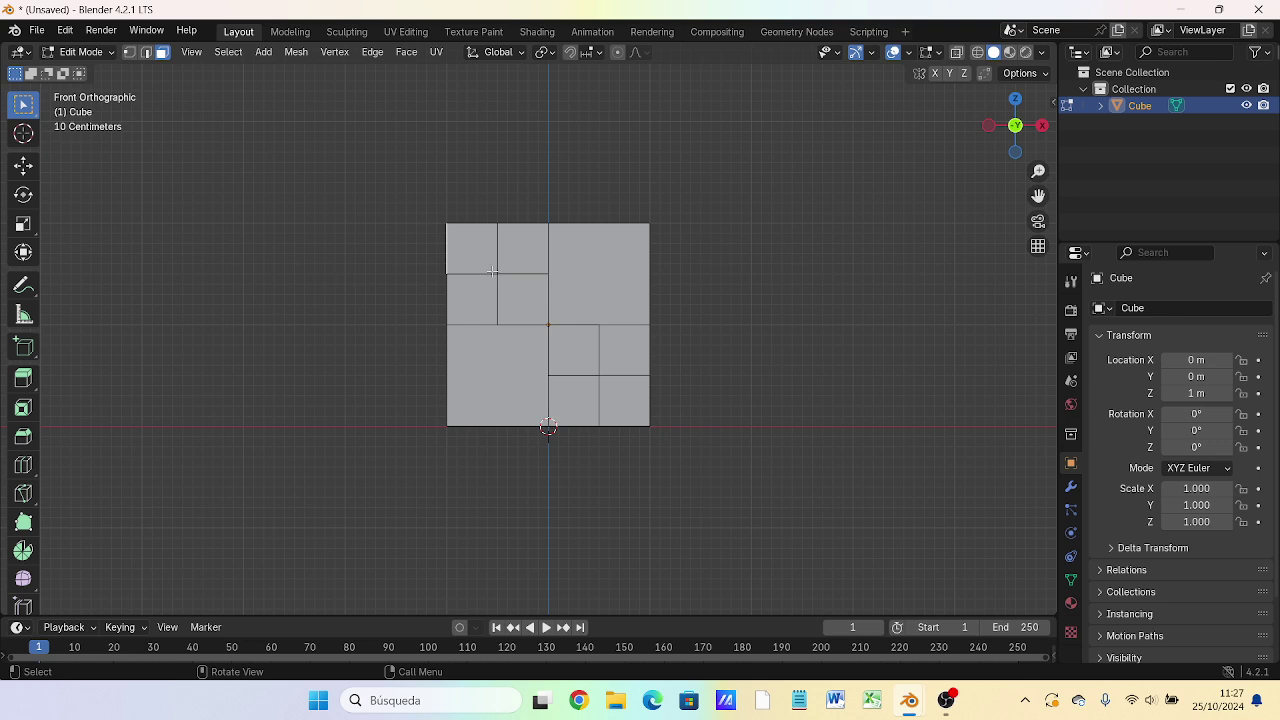
pyautogui.moveTo(496, 318); pyautogui.dragTo(497, 342, button='middle')
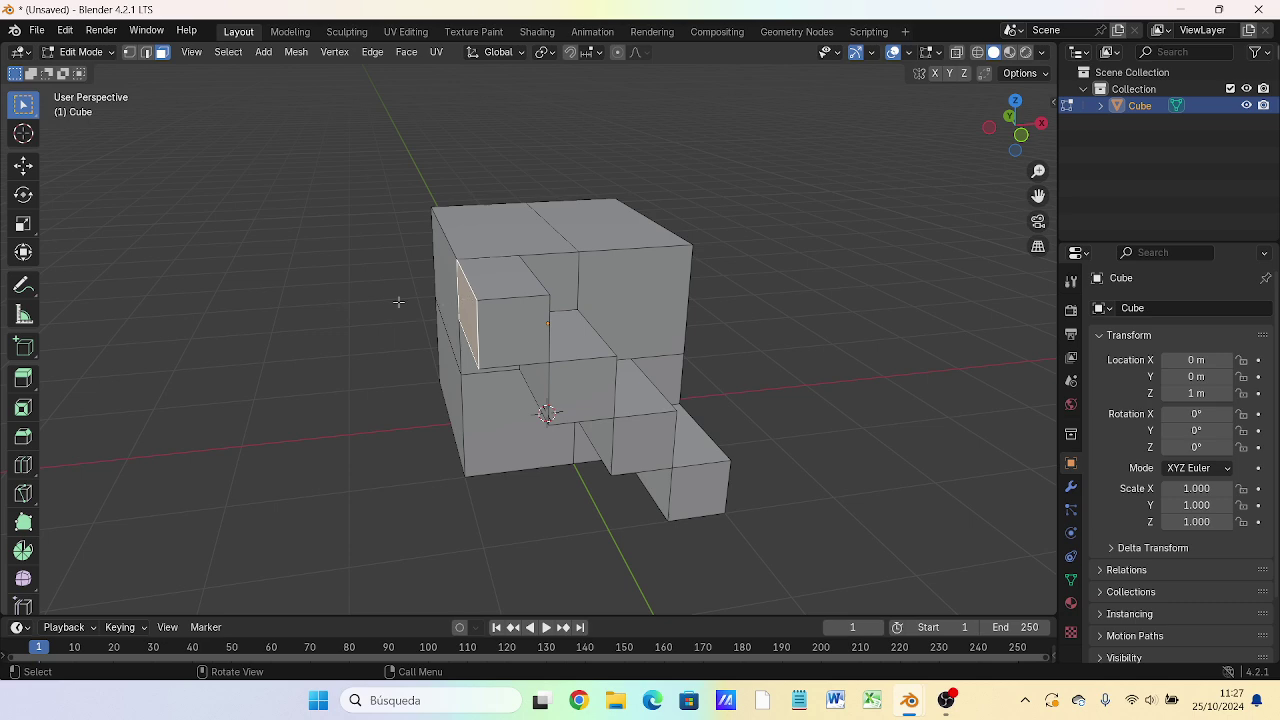
pyautogui.press('e')
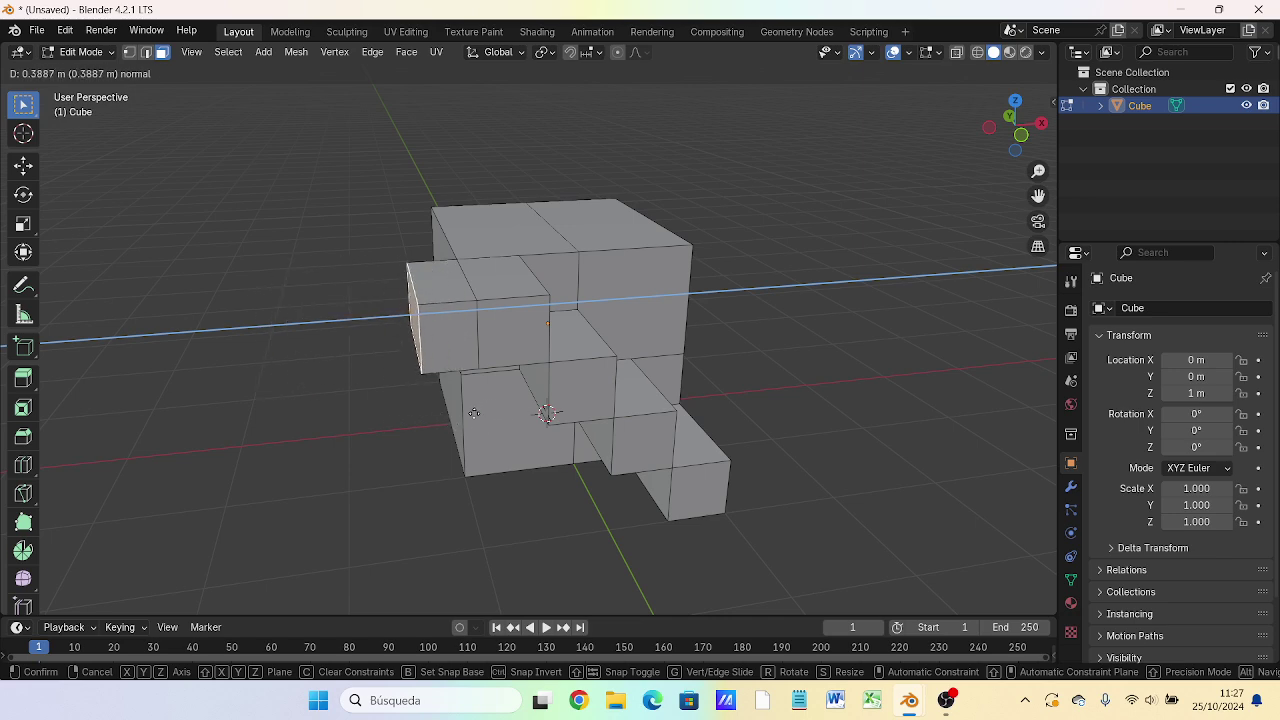
pyautogui.press('x')
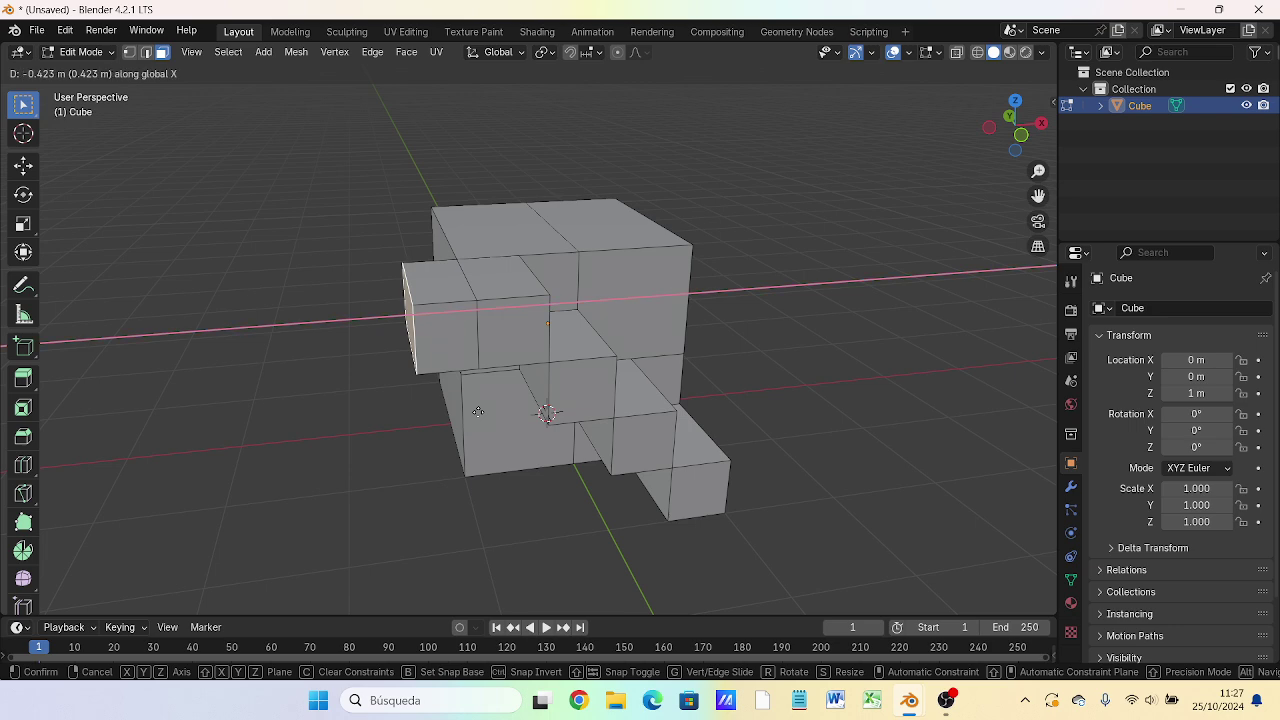
pyautogui.write('1')
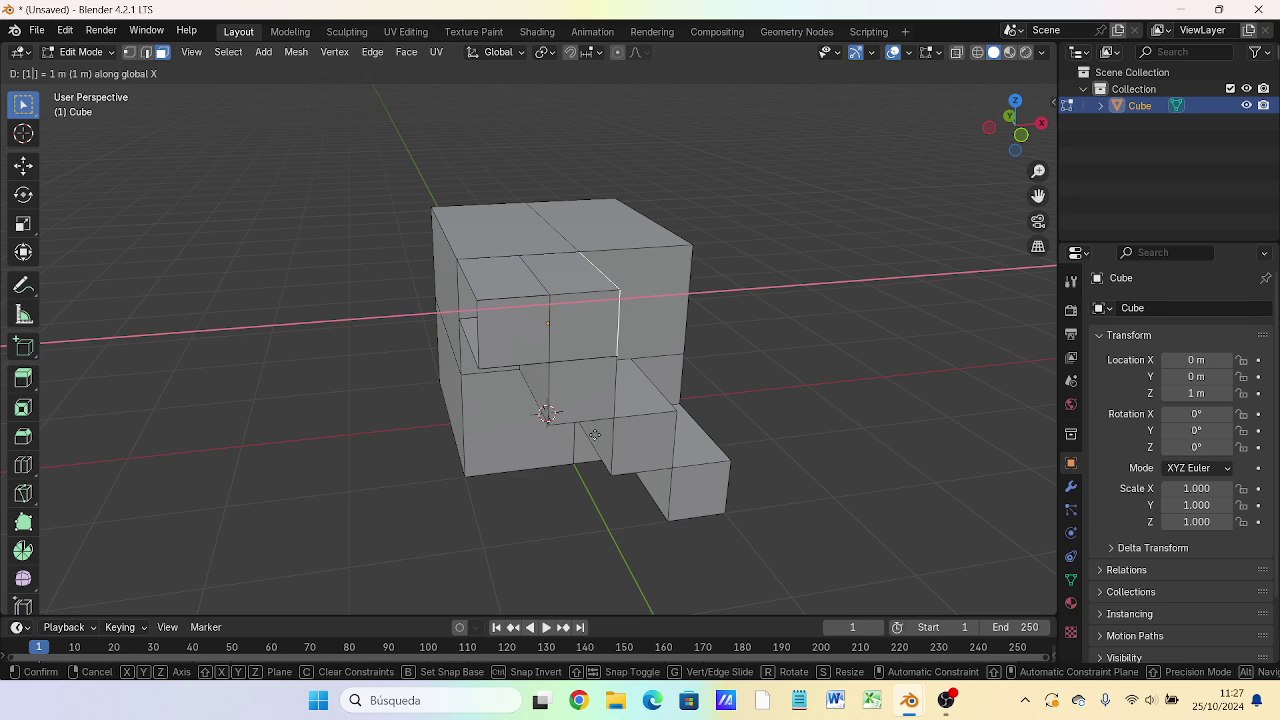
pyautogui.press('Escape')
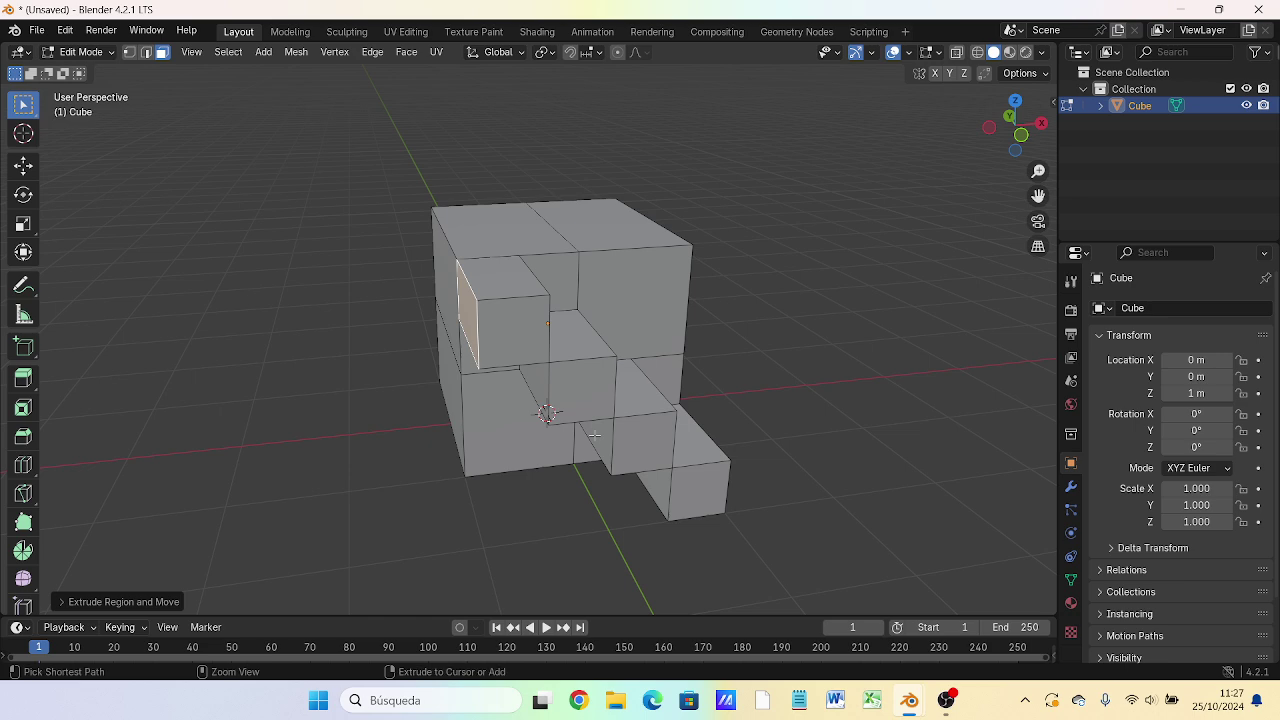
pyautogui.hotkey('ctrl', 'z')
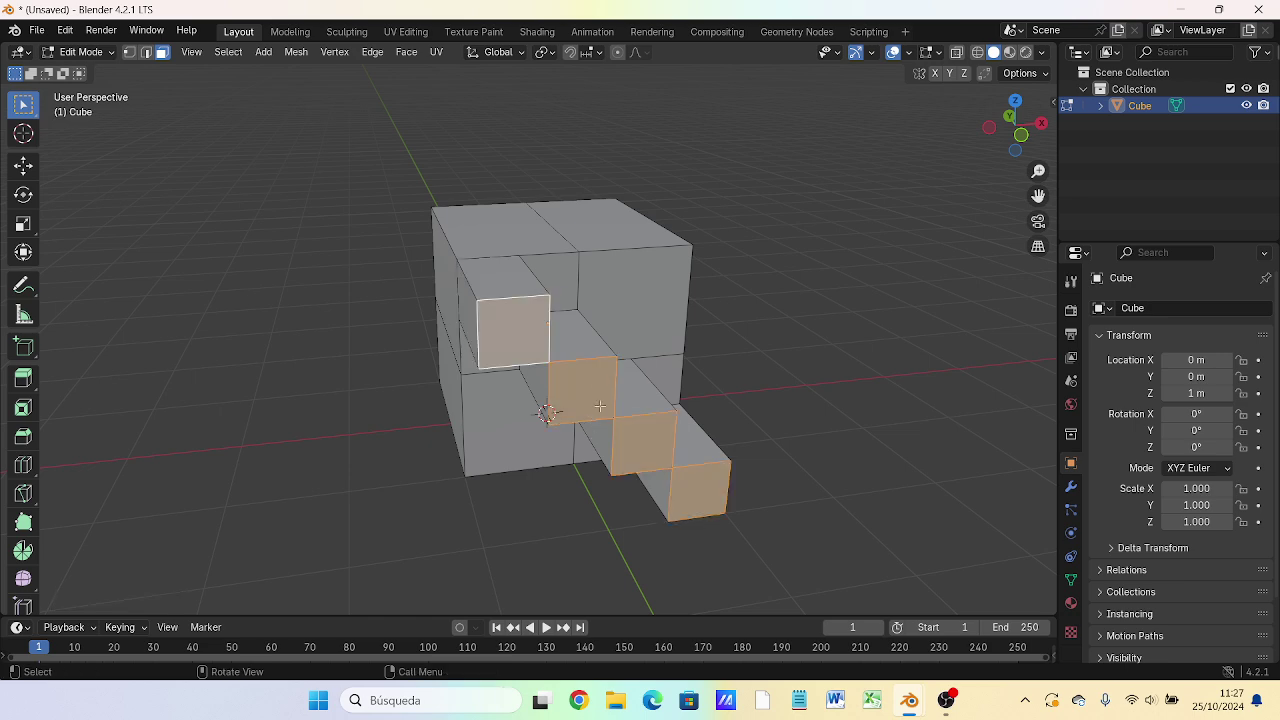
pyautogui.click(463, 316)
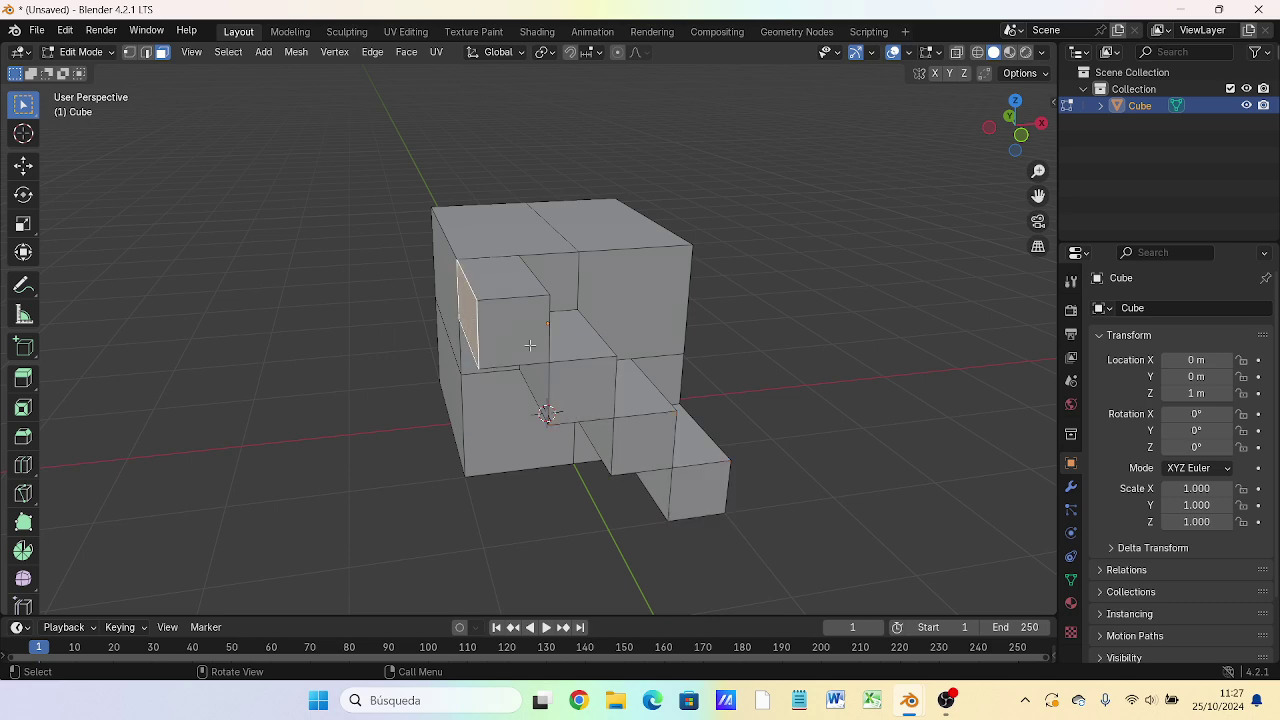
# Step: Extrude the selected side face -1 m along the X axis
pyautogui.press('e')
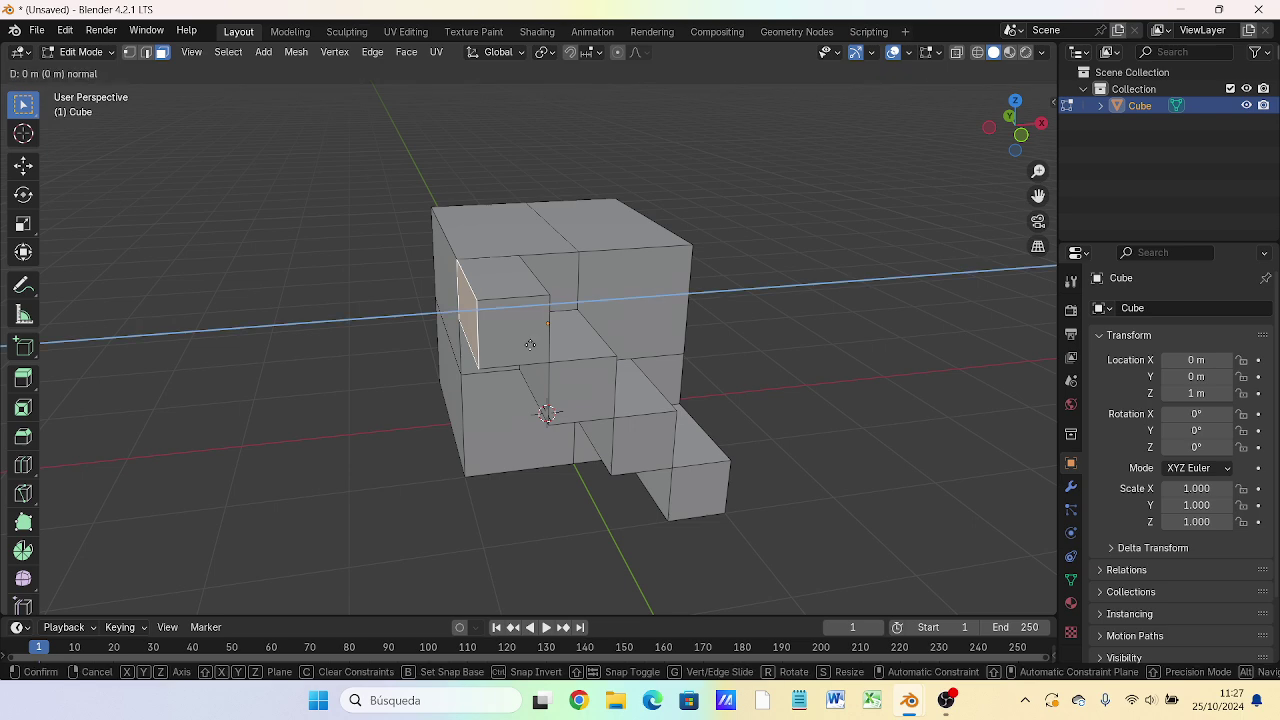
pyautogui.press('x')
pyautogui.write('-1')
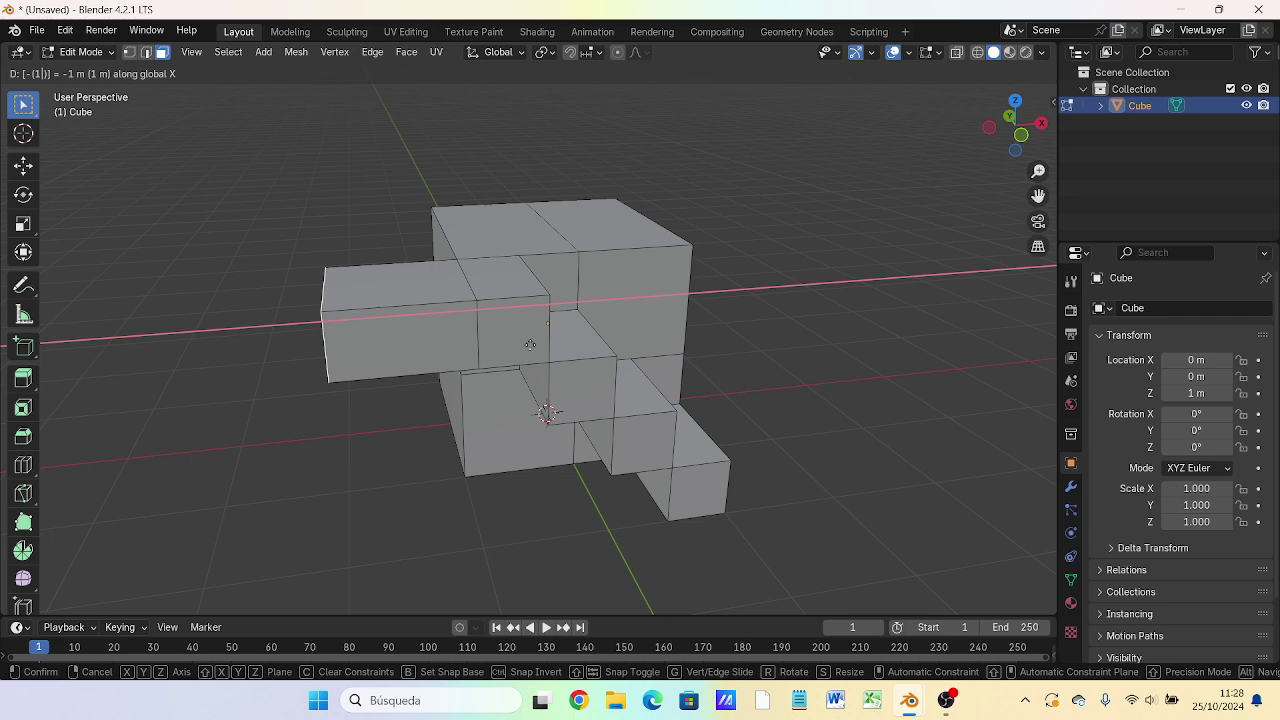
pyautogui.press('Return')
# Step: Inspect the new block from top, front, right and left views, selecting its left side face
pyautogui.press('KP_7')
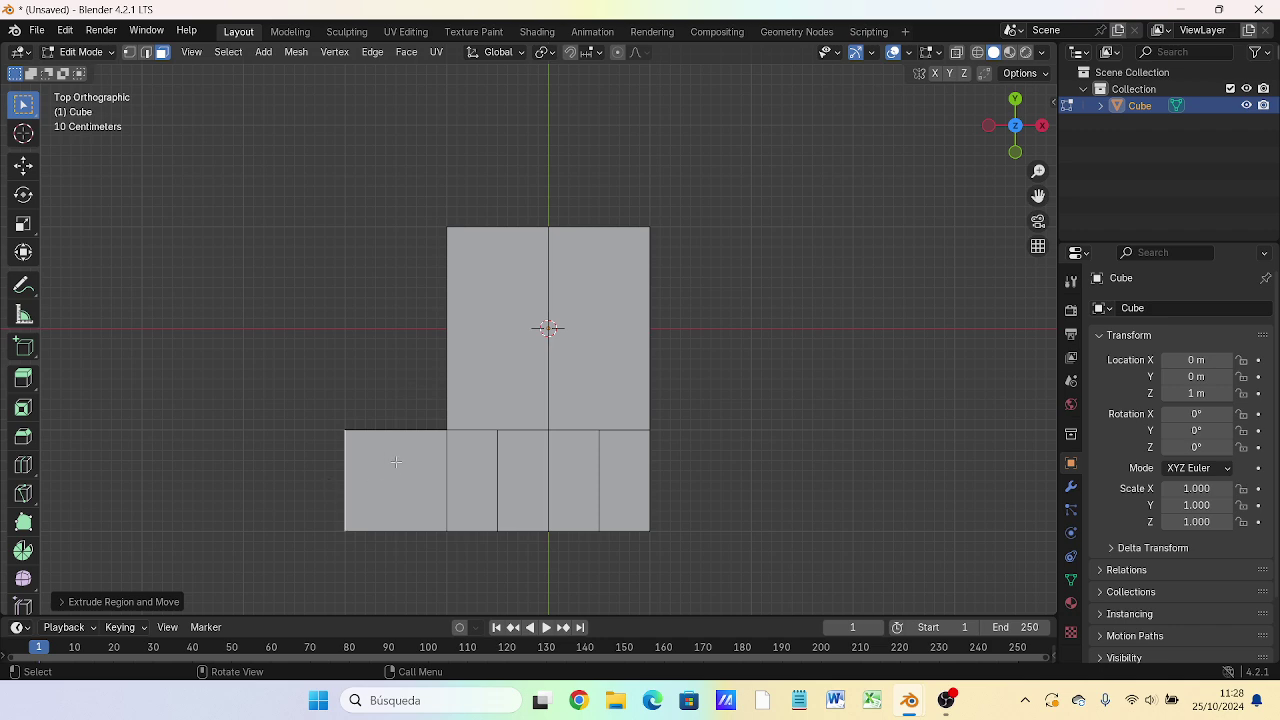
pyautogui.moveTo(404, 472)
pyautogui.mouseDown(button='middle')
pyautogui.moveTo(615, 478)
pyautogui.moveTo(676, 323)
pyautogui.mouseUp(button='middle')
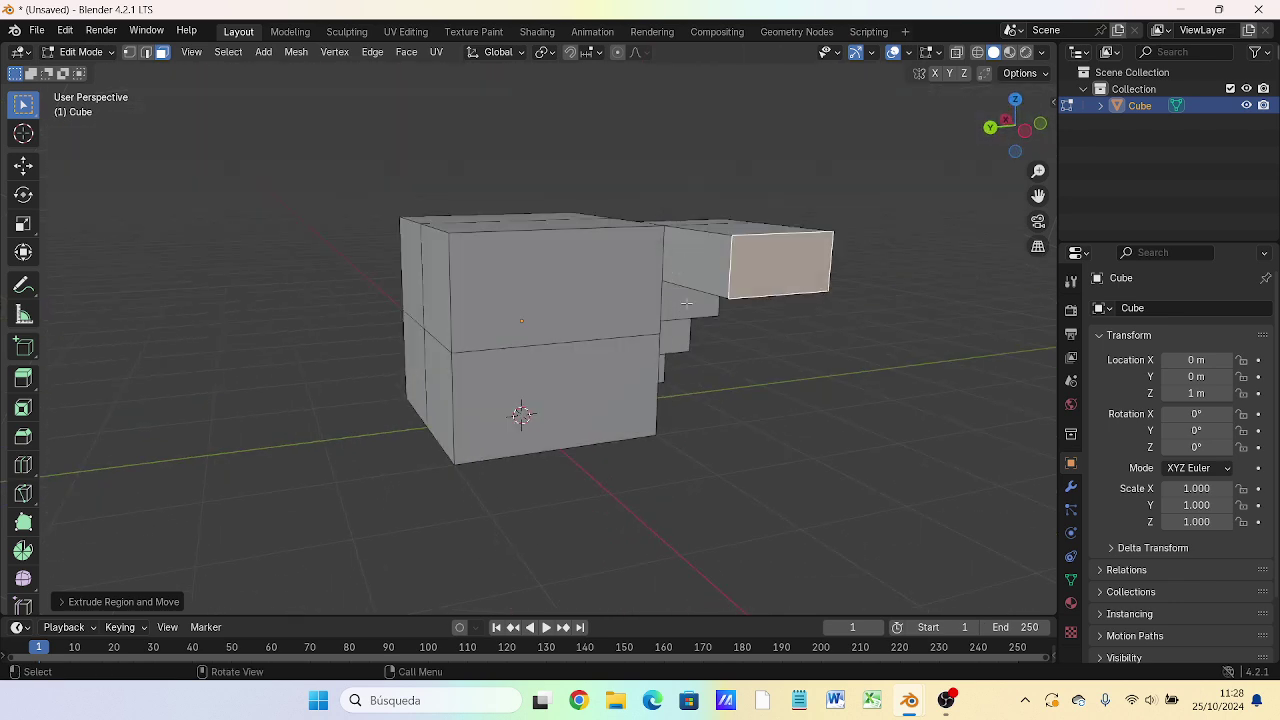
pyautogui.click(699, 267)
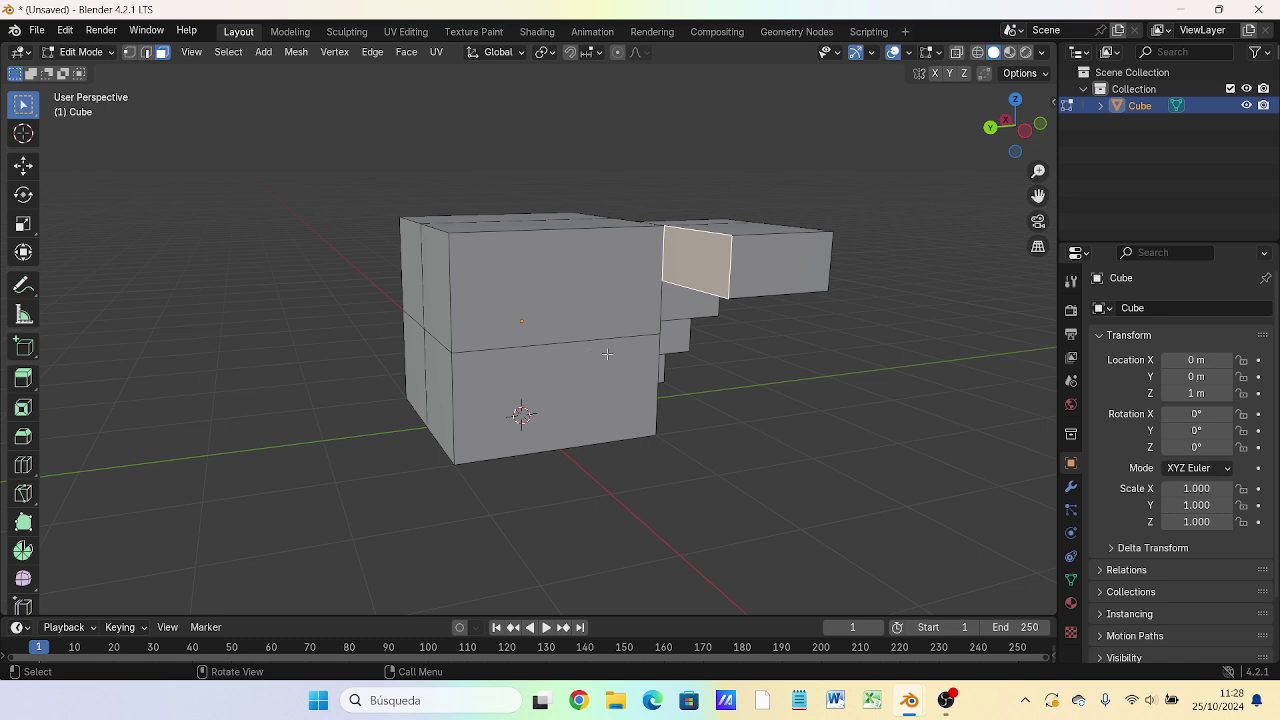
pyautogui.press('KP_1')
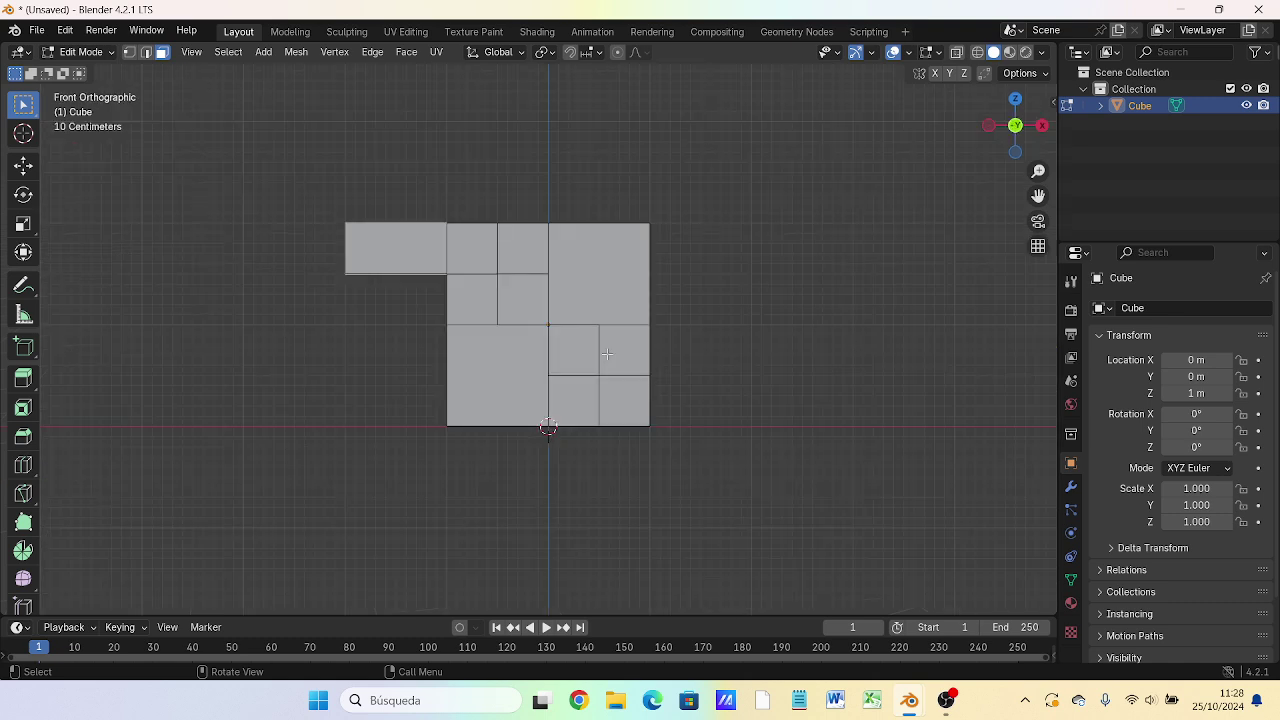
pyautogui.press('KP_3')
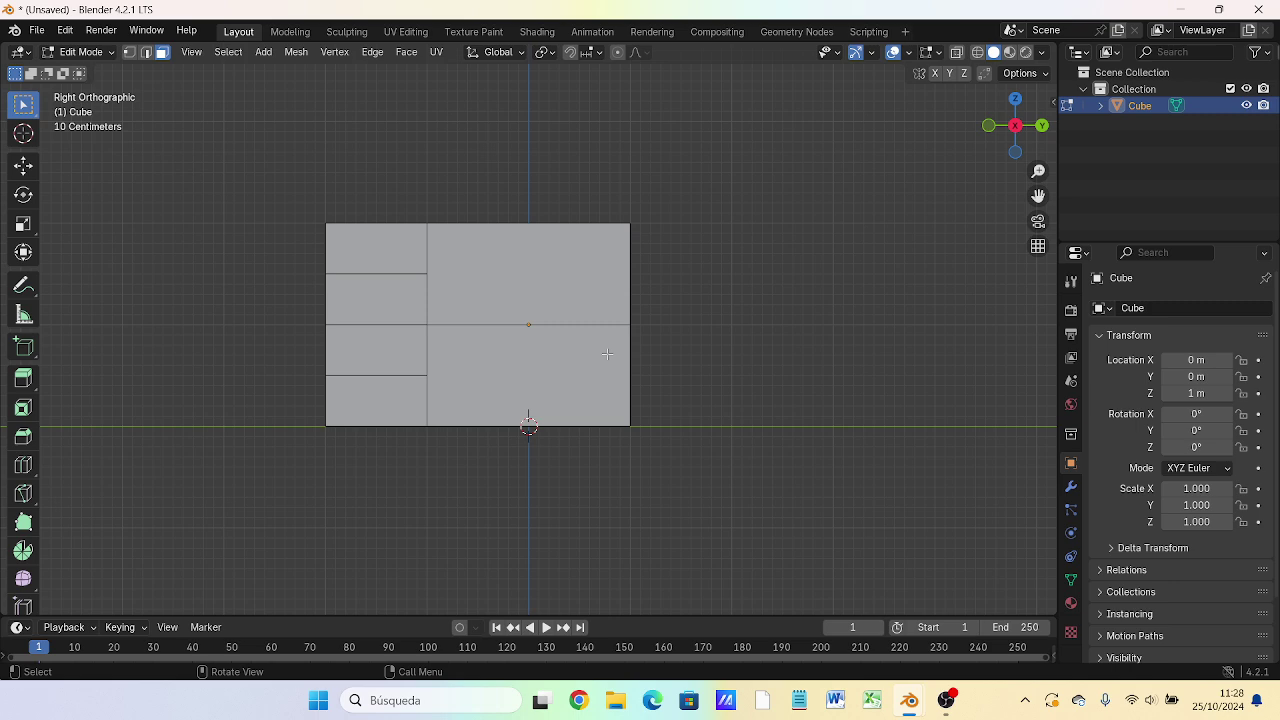
pyautogui.press('ctrl+KP_3')
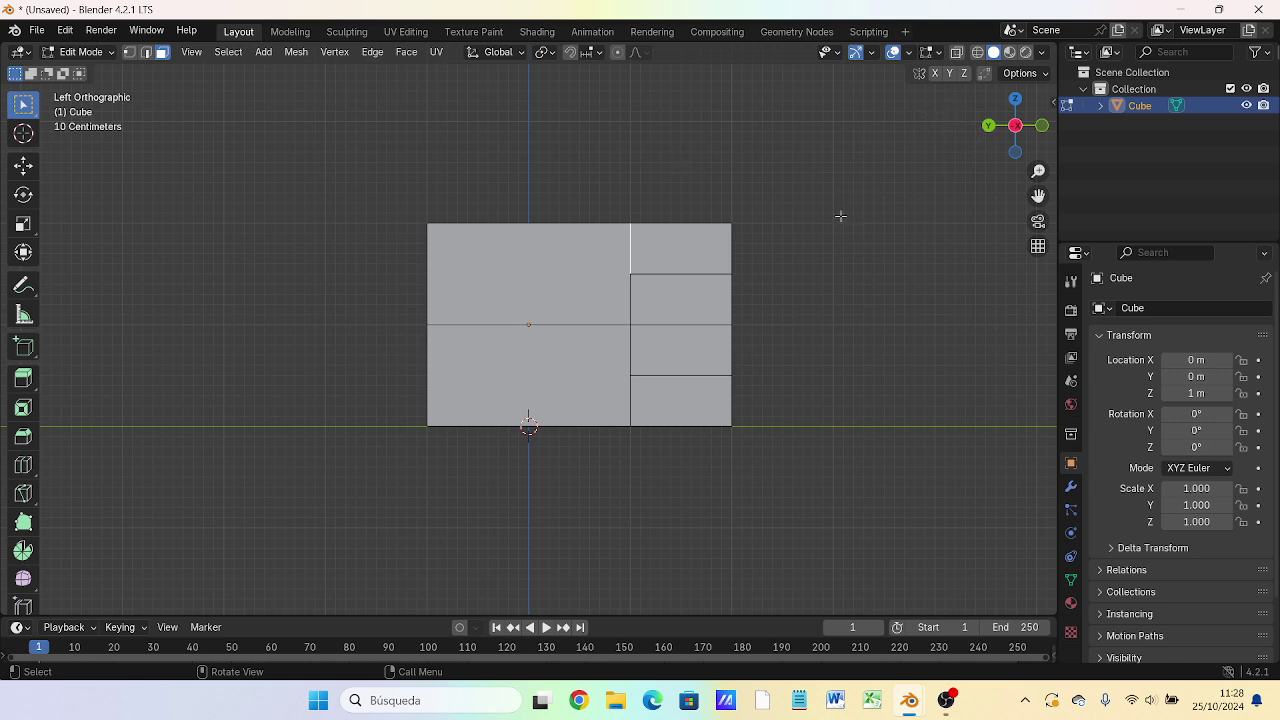
# Step: Extrude the upper arm's face 0.5 m along Y toward the central block
pyautogui.press('e')
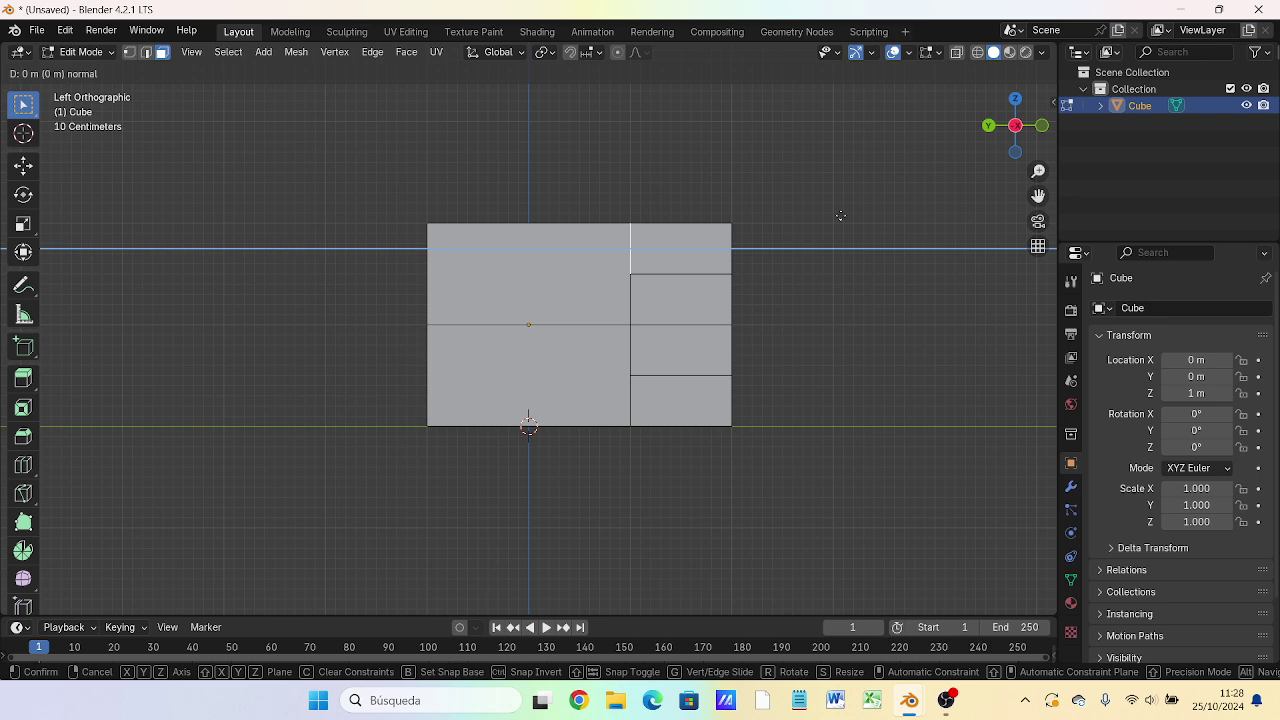
pyautogui.press('y')
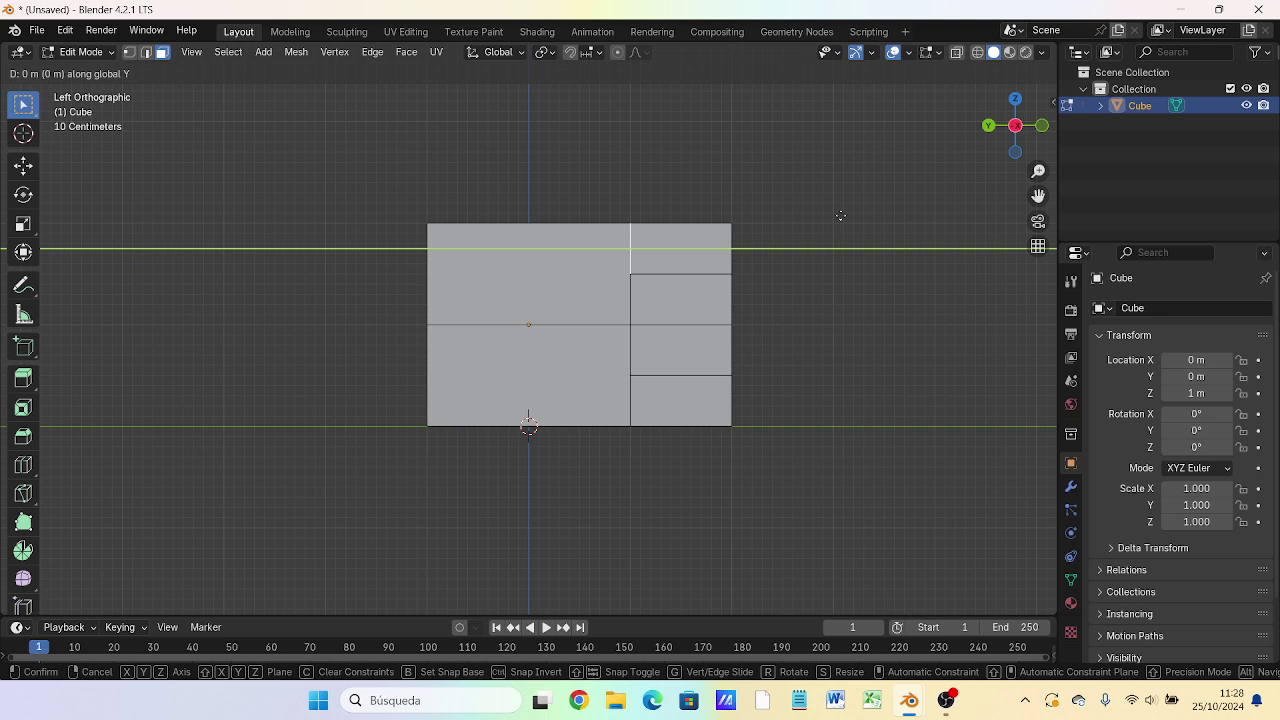
pyautogui.write('0.5')
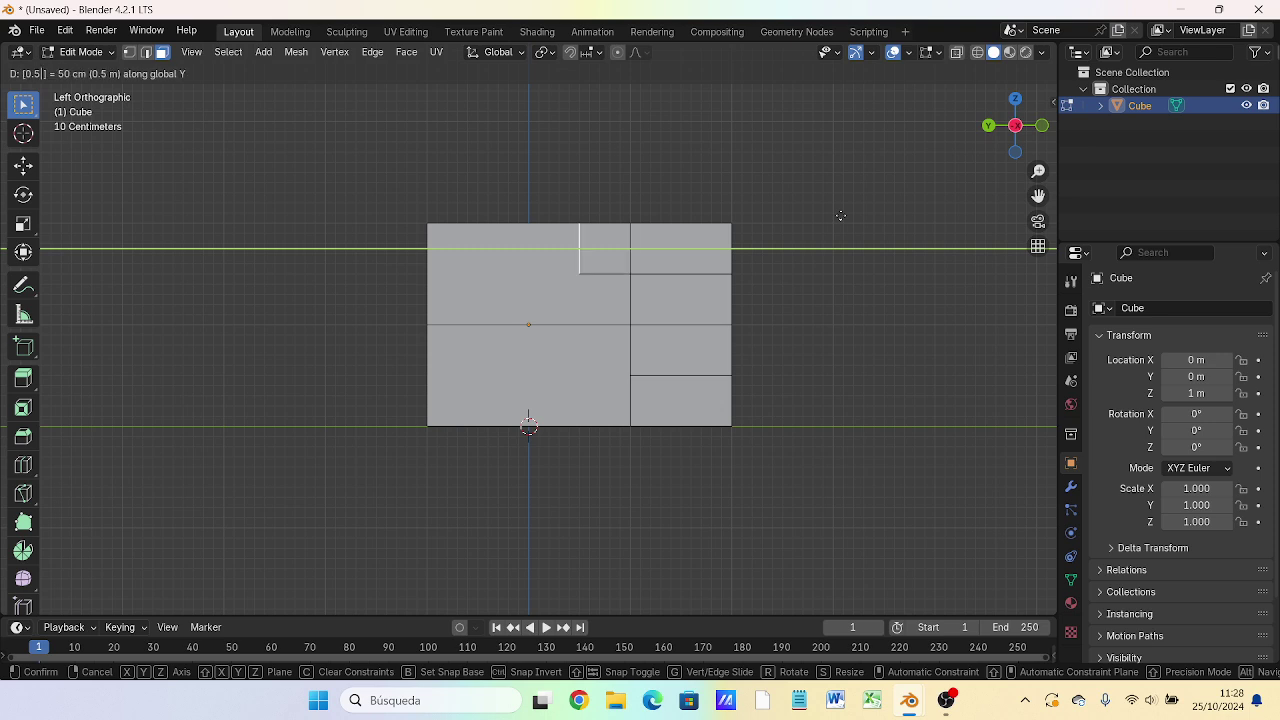
pyautogui.press('Return')
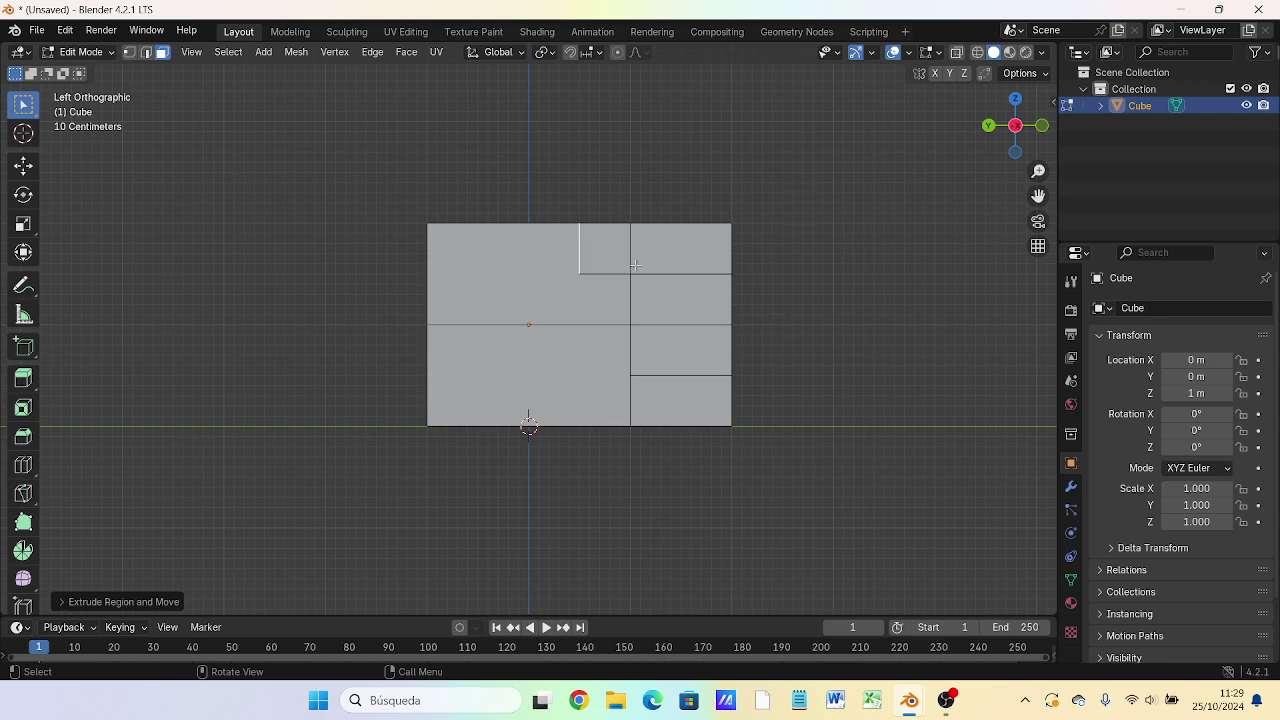
pyautogui.moveTo(629, 276)
pyautogui.mouseDown(button='middle')
pyautogui.moveTo(680, 349)
pyautogui.moveTo(714, 334)
pyautogui.moveTo(634, 315)
pyautogui.mouseUp(button='middle')
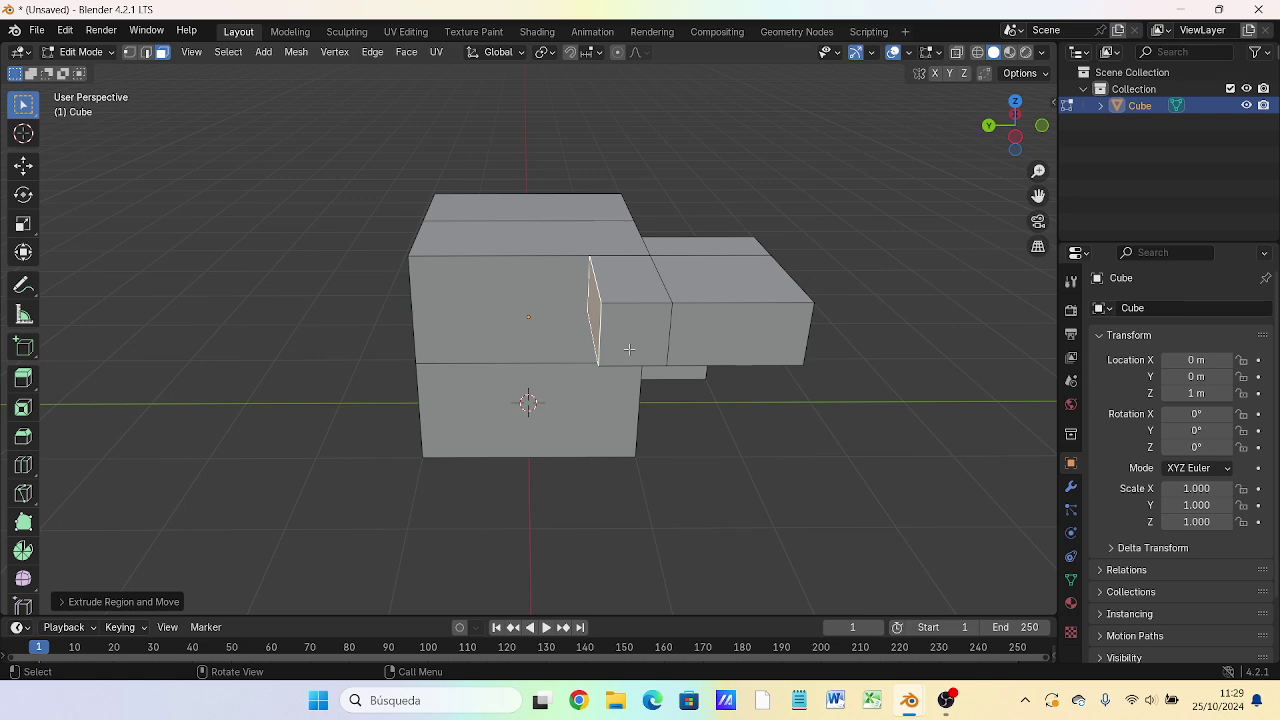
# Step: Extrude the end face in place and lift it 0.5 m on Z into an upright flap
pyautogui.press('e')
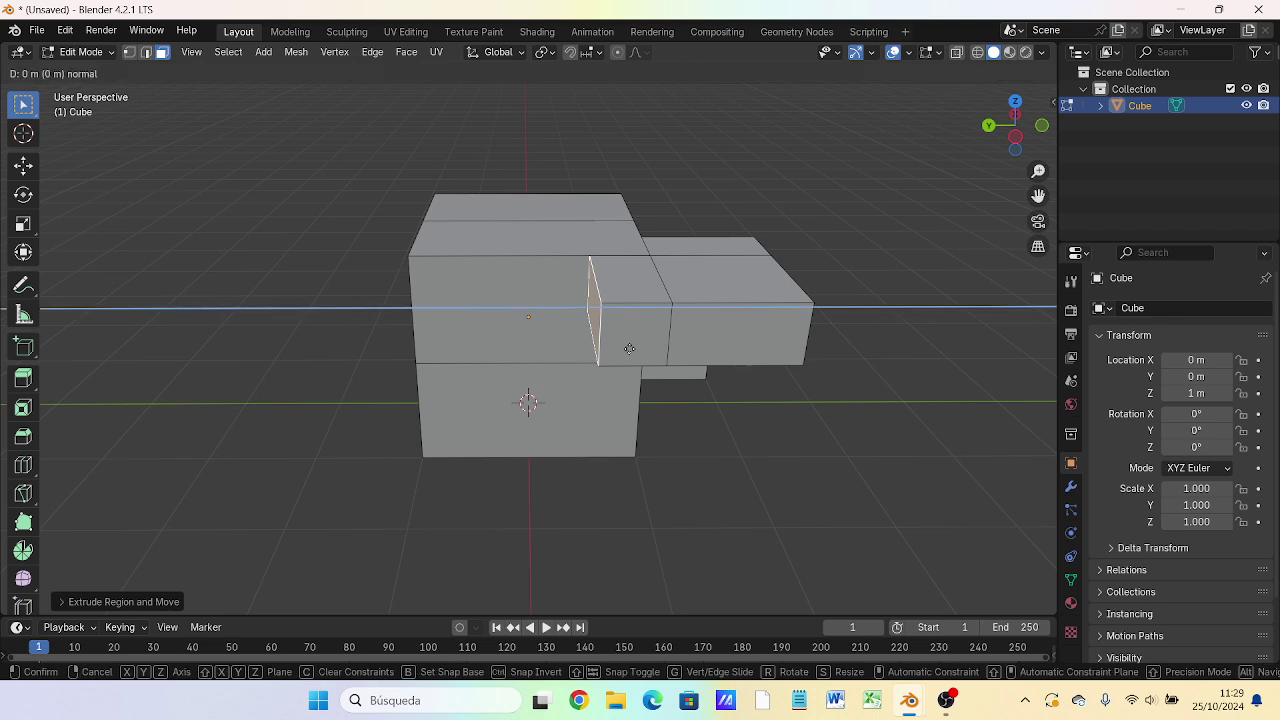
pyautogui.click(629, 348)
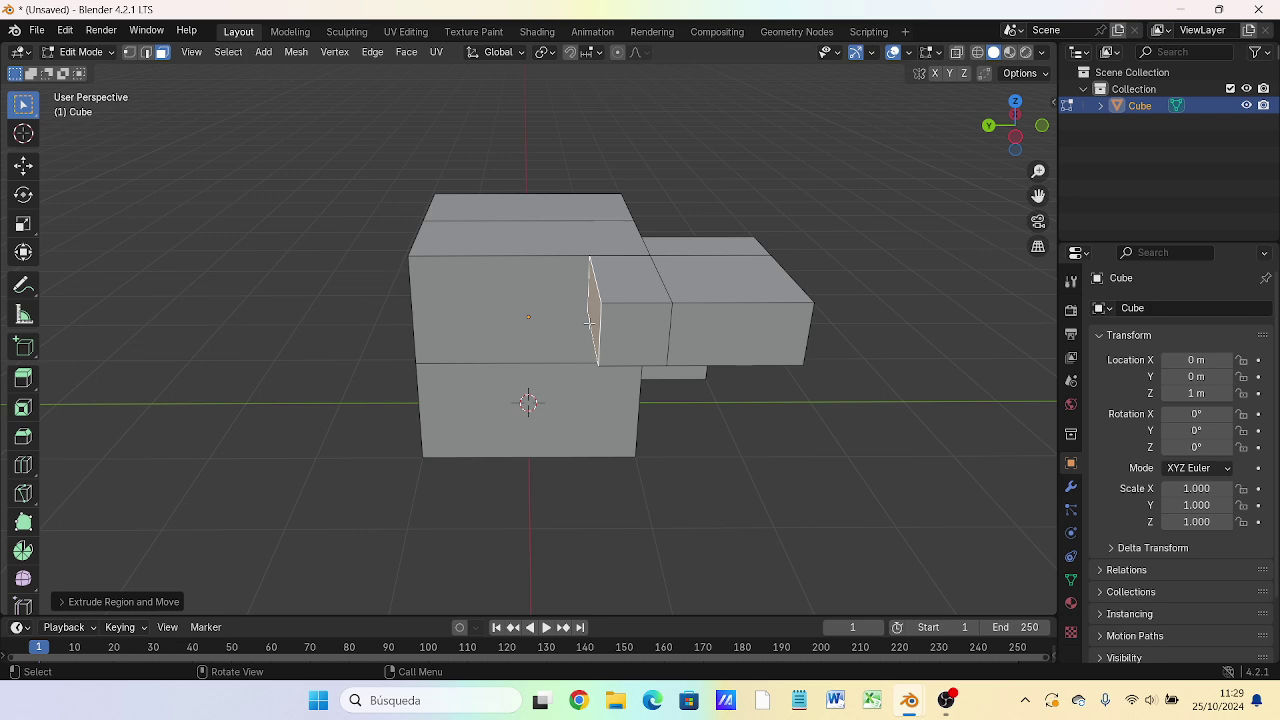
pyautogui.press('KP_3')
pyautogui.press('ctrl+KP_3')
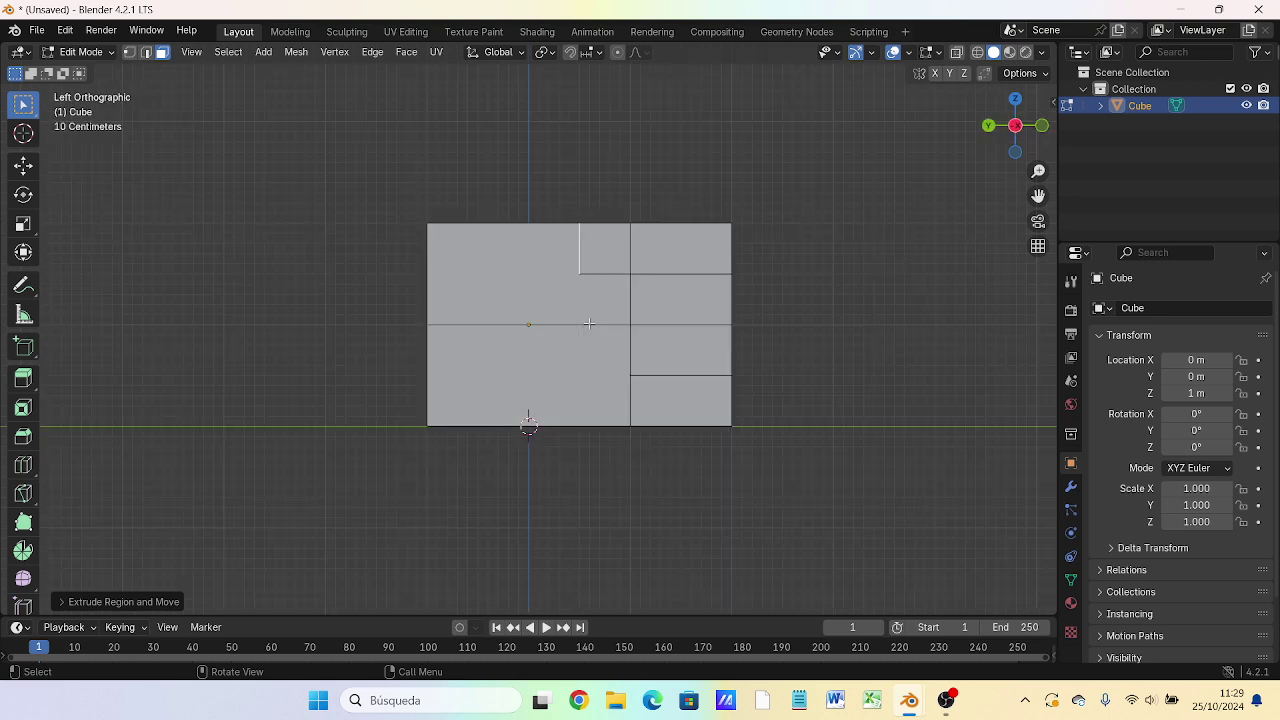
pyautogui.press('g')
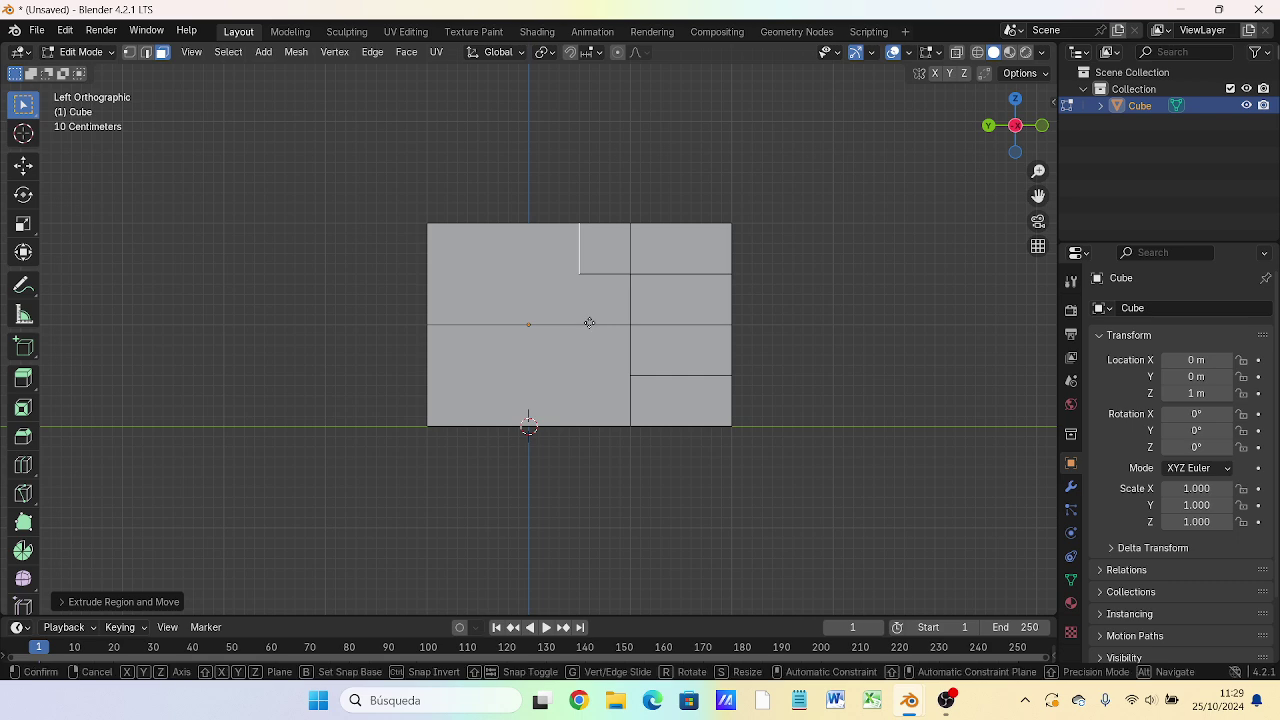
pyautogui.press('z')
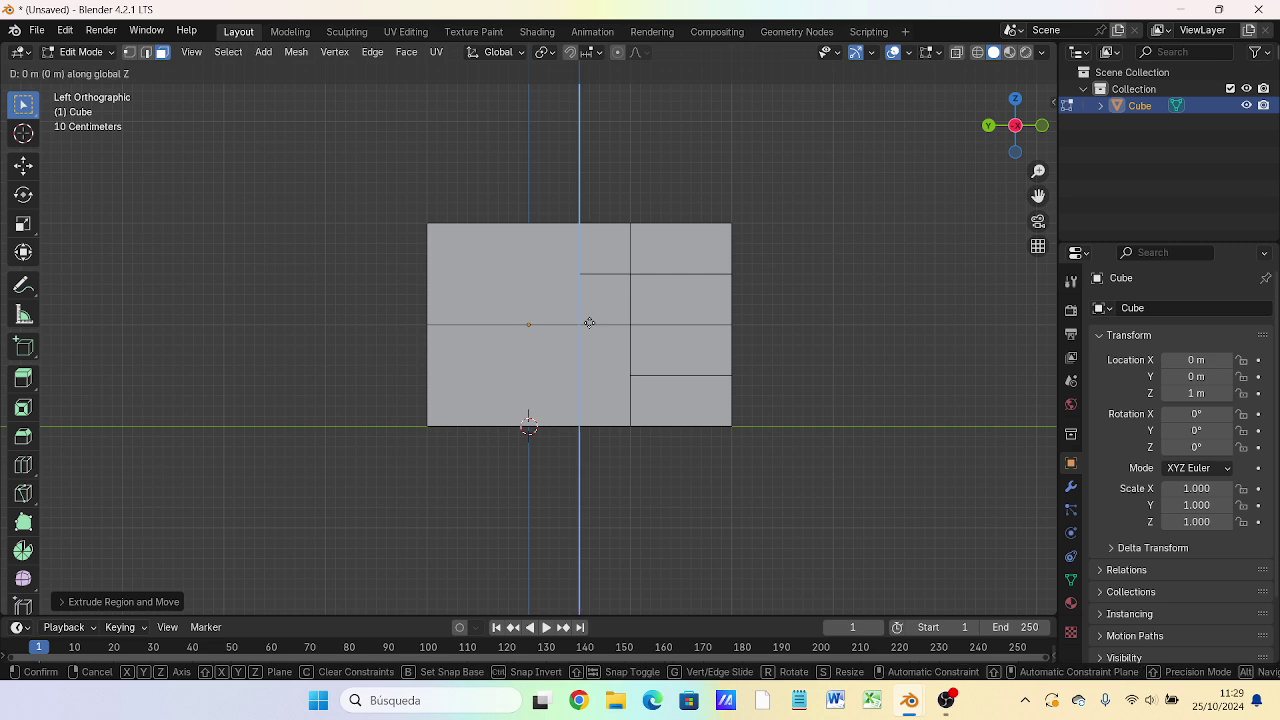
pyautogui.press('=')
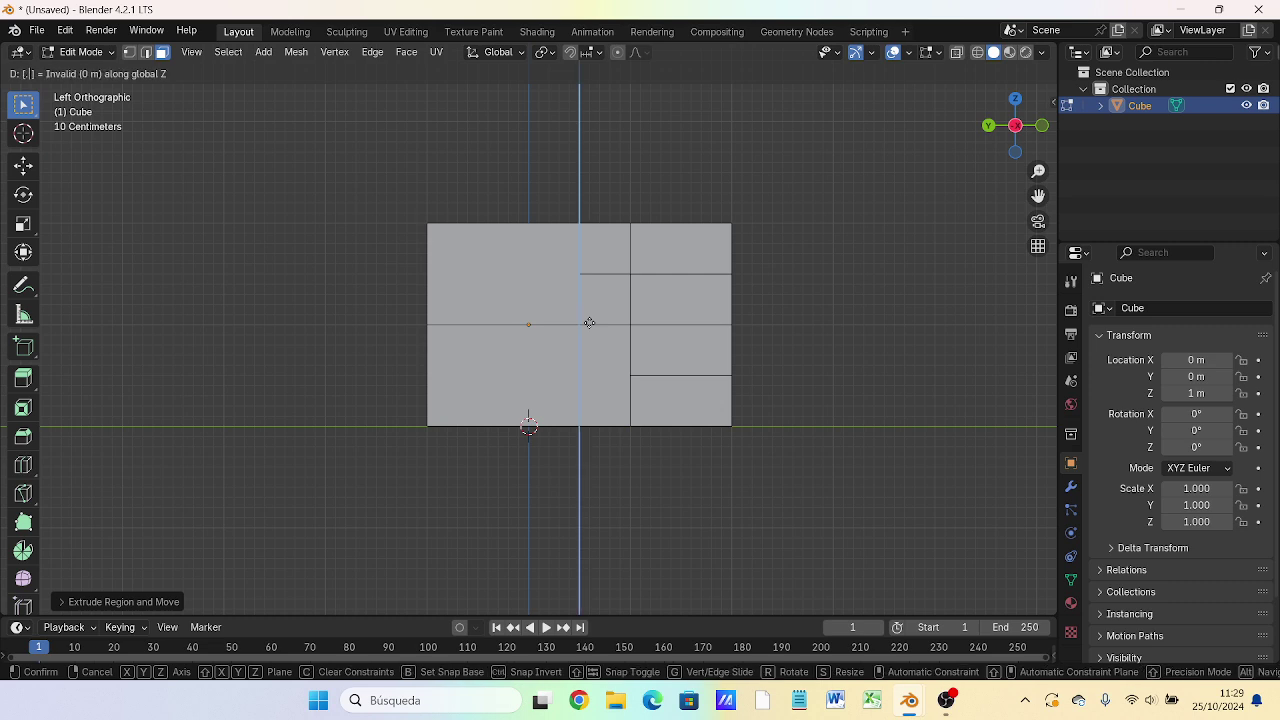
pyautogui.write('.5')
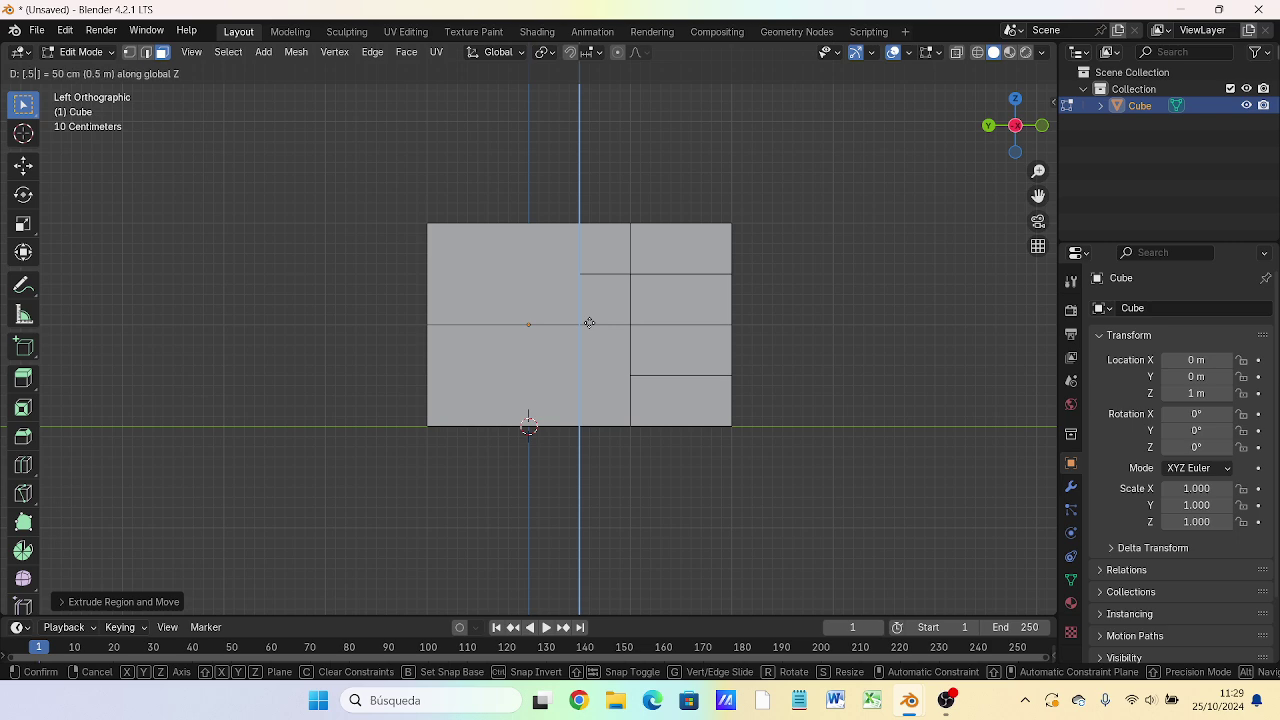
pyautogui.press('Return')
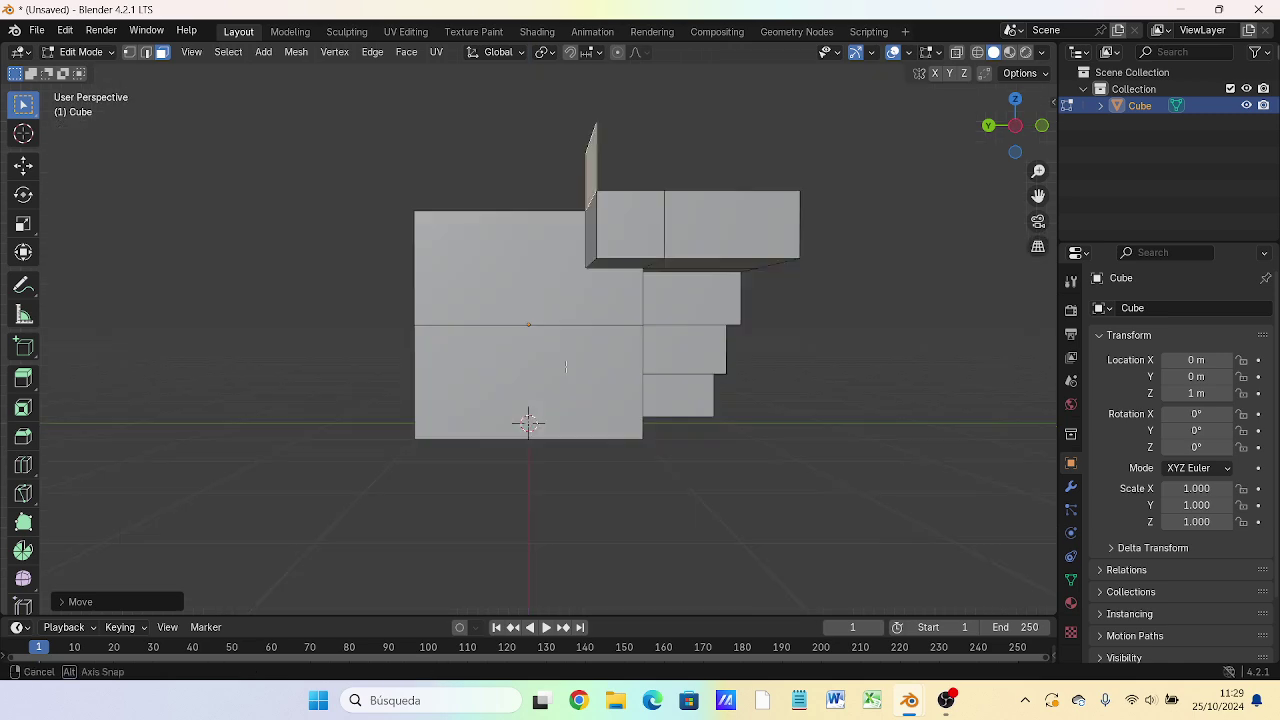
# Step: Extrude the upright flap face 0.5 m along Y into a small block on the arm
pyautogui.moveTo(572, 362)
pyautogui.mouseDown(button='middle')
pyautogui.moveTo(689, 388)
pyautogui.moveTo(714, 380)
pyautogui.moveTo(575, 423)
pyautogui.moveTo(617, 443)
pyautogui.moveTo(598, 395)
pyautogui.moveTo(692, 427)
pyautogui.moveTo(700, 355)
pyautogui.mouseUp(button='middle')
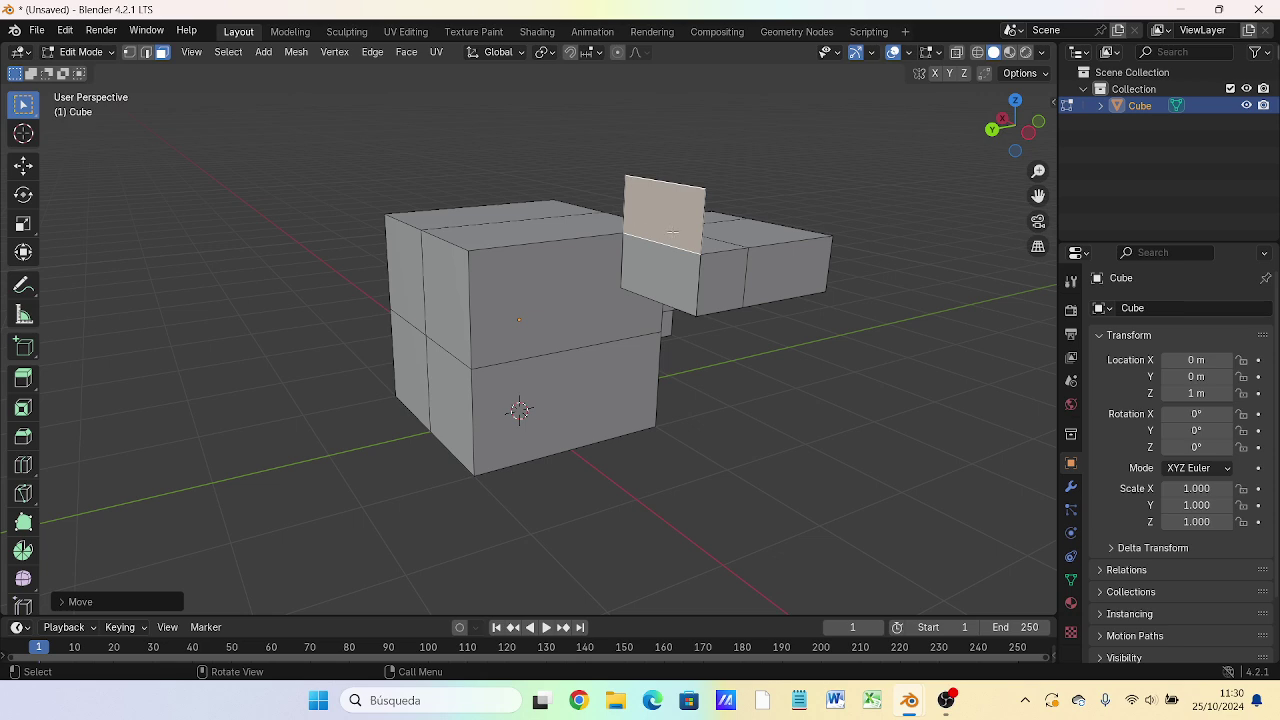
pyautogui.moveTo(780, 433)
pyautogui.mouseDown(button='middle')
pyautogui.moveTo(720, 454)
pyautogui.moveTo(711, 423)
pyautogui.mouseUp(button='middle')
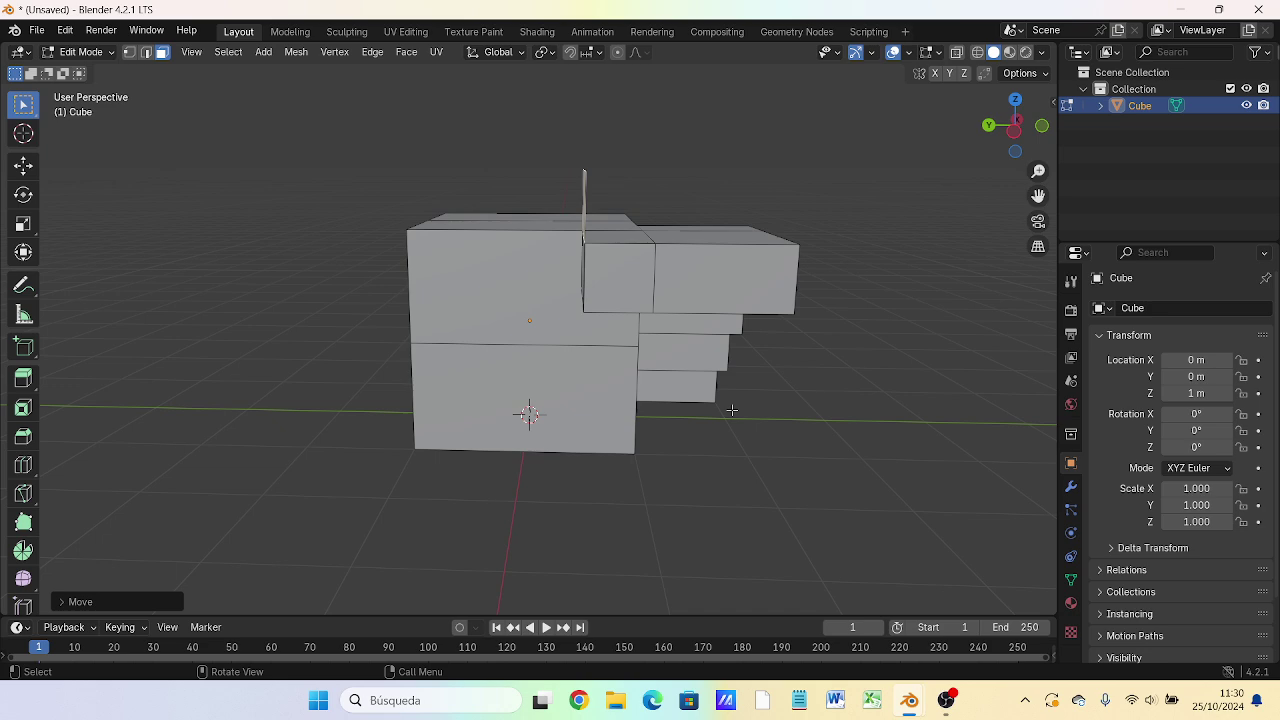
pyautogui.press('e')
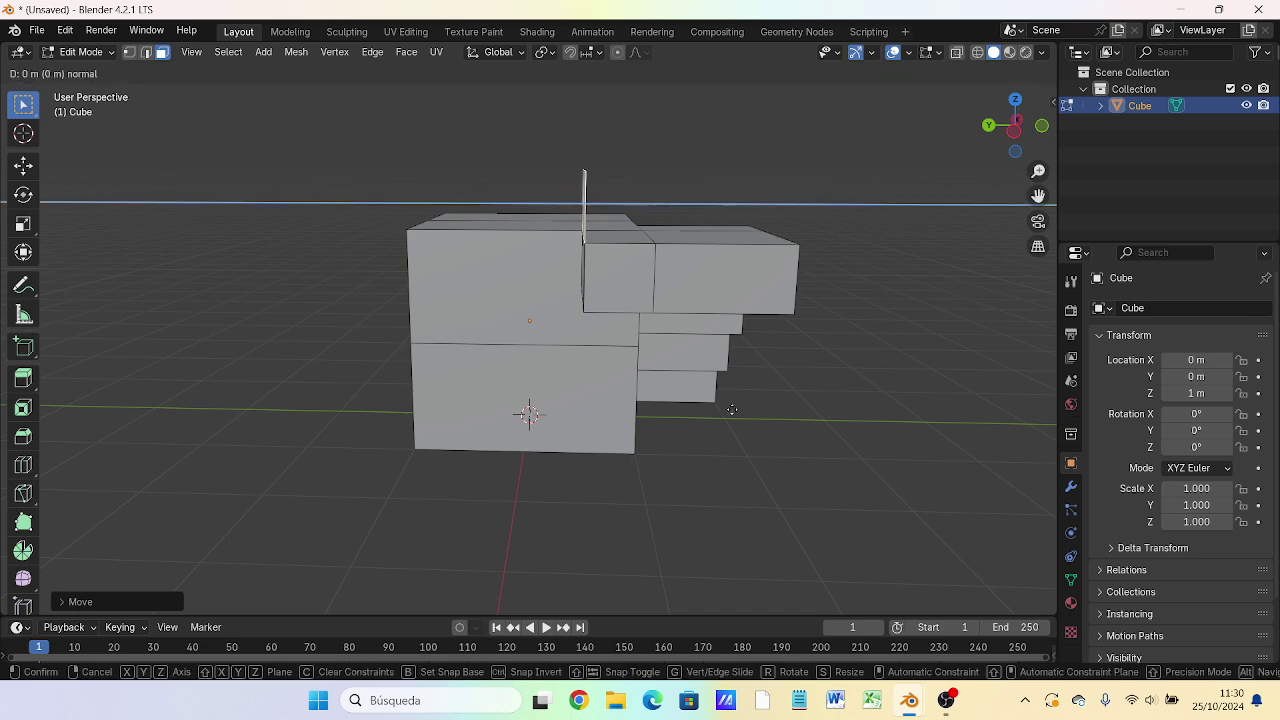
pyautogui.press('y')
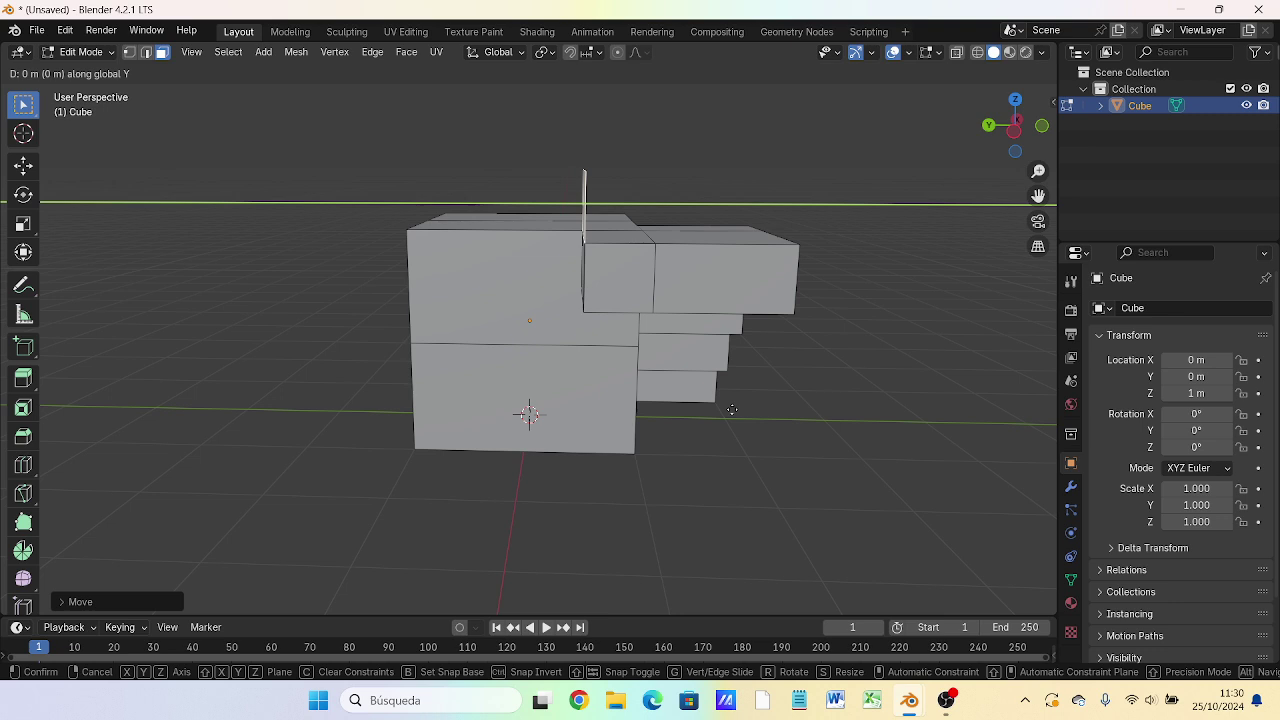
pyautogui.write('.5')
pyautogui.press('Return')
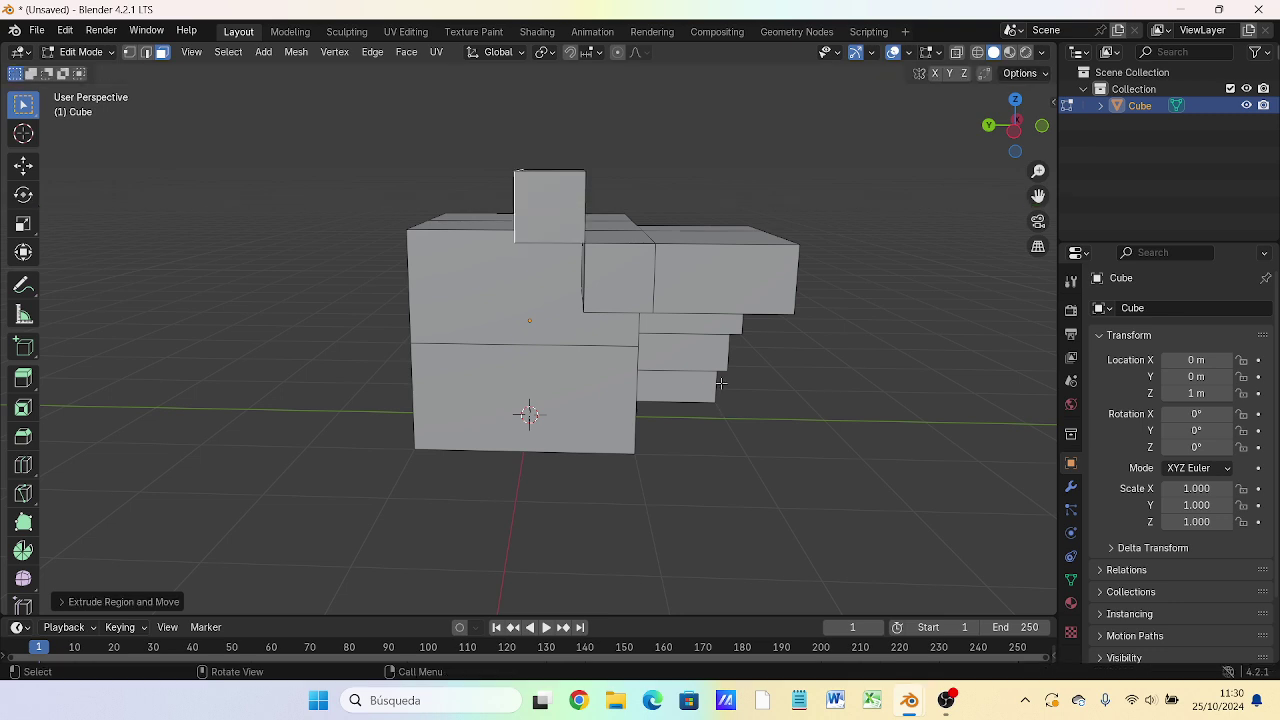
pyautogui.moveTo(542, 284)
pyautogui.mouseDown(button='middle')
pyautogui.moveTo(627, 330)
pyautogui.moveTo(611, 284)
pyautogui.moveTo(545, 322)
pyautogui.moveTo(548, 292)
pyautogui.moveTo(645, 234)
pyautogui.mouseUp(button='middle')
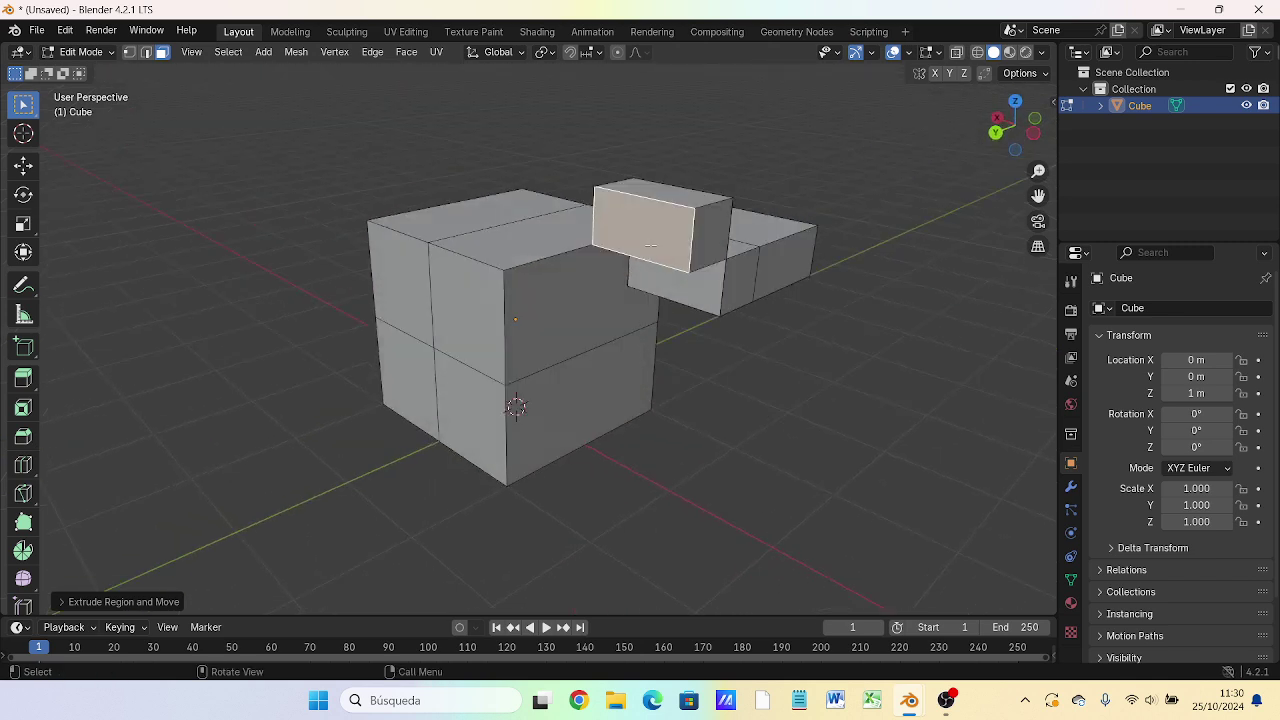
# Step: Cancel the mistaken extrusions and undo back to the raised block's face
pyautogui.press('e')
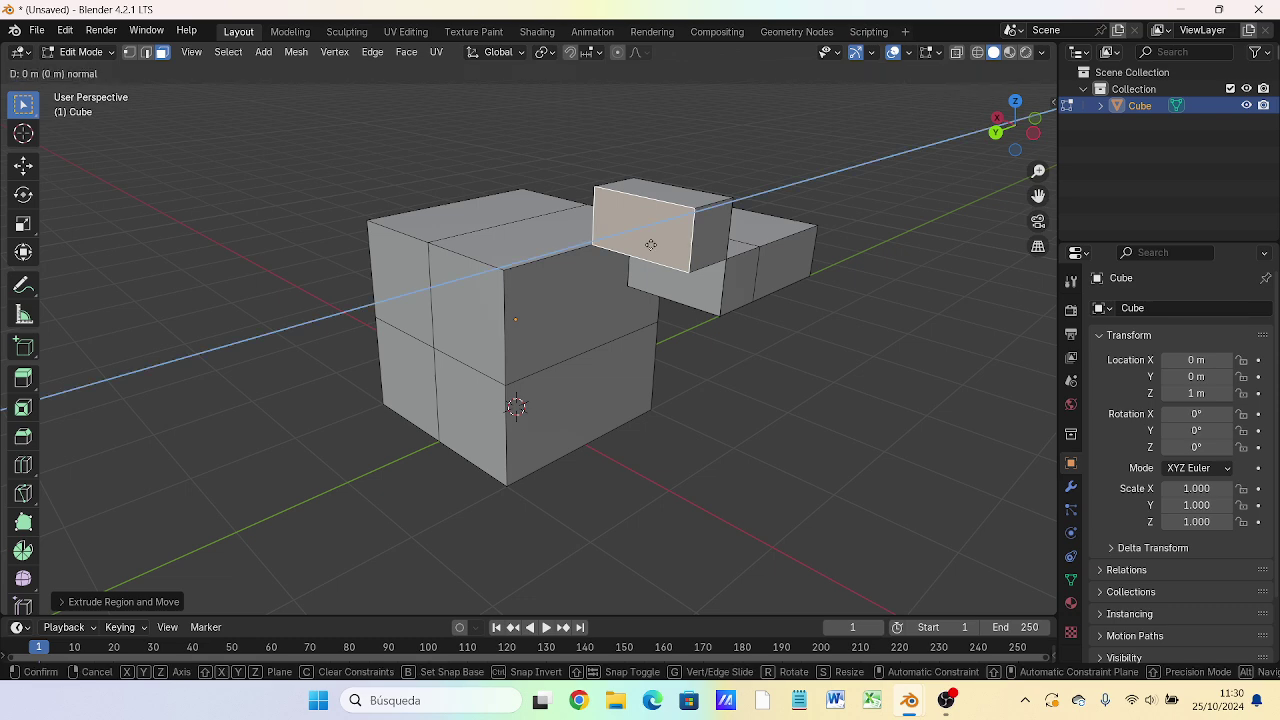
pyautogui.rightClick(651, 244)
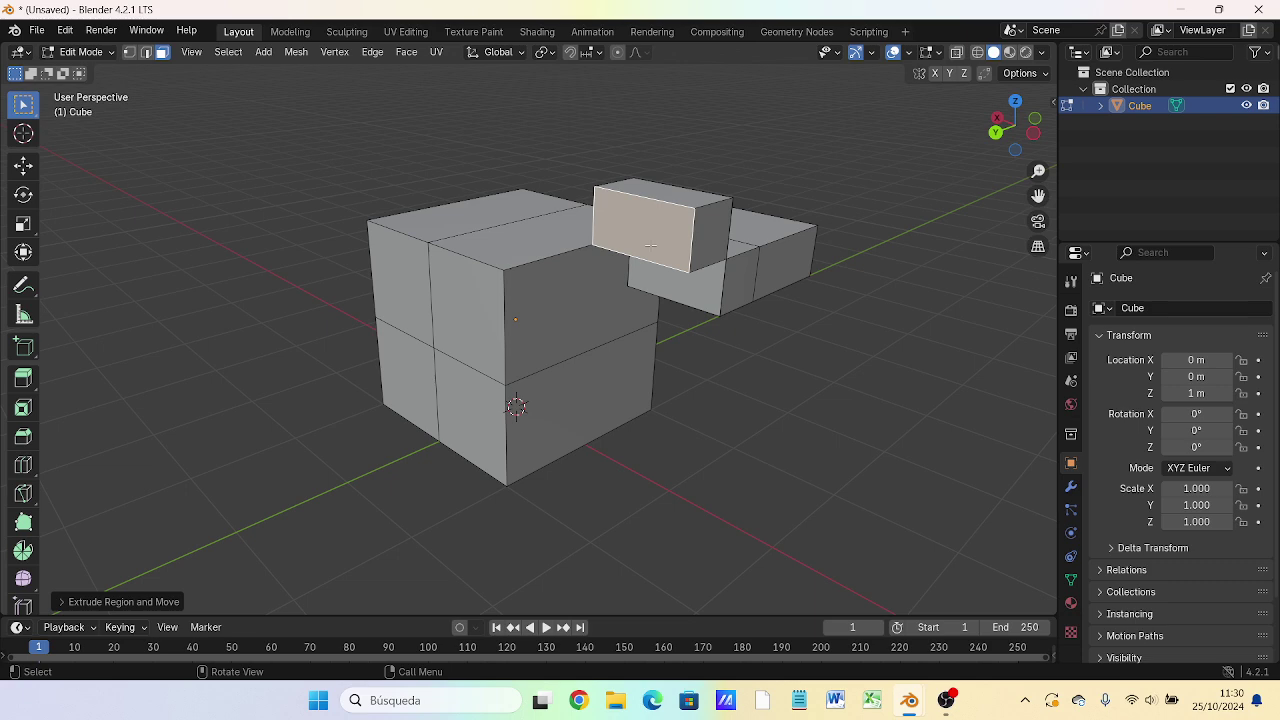
pyautogui.press('e')
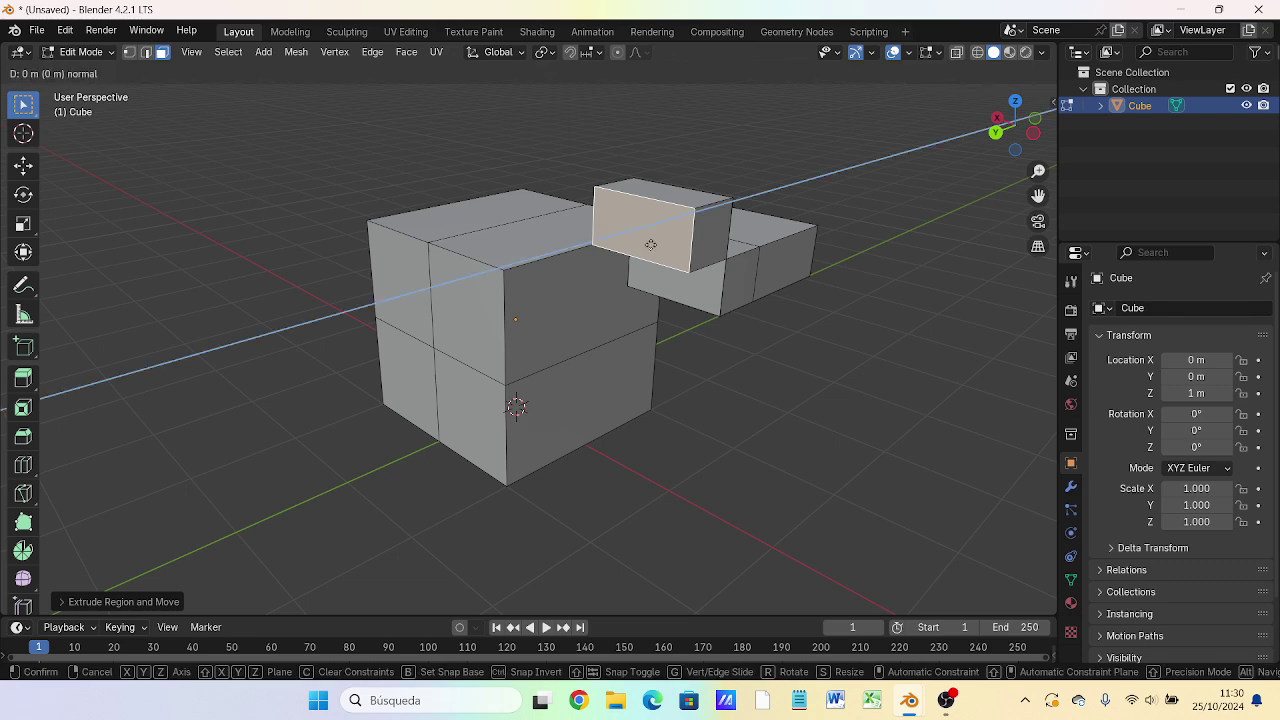
pyautogui.press('c')
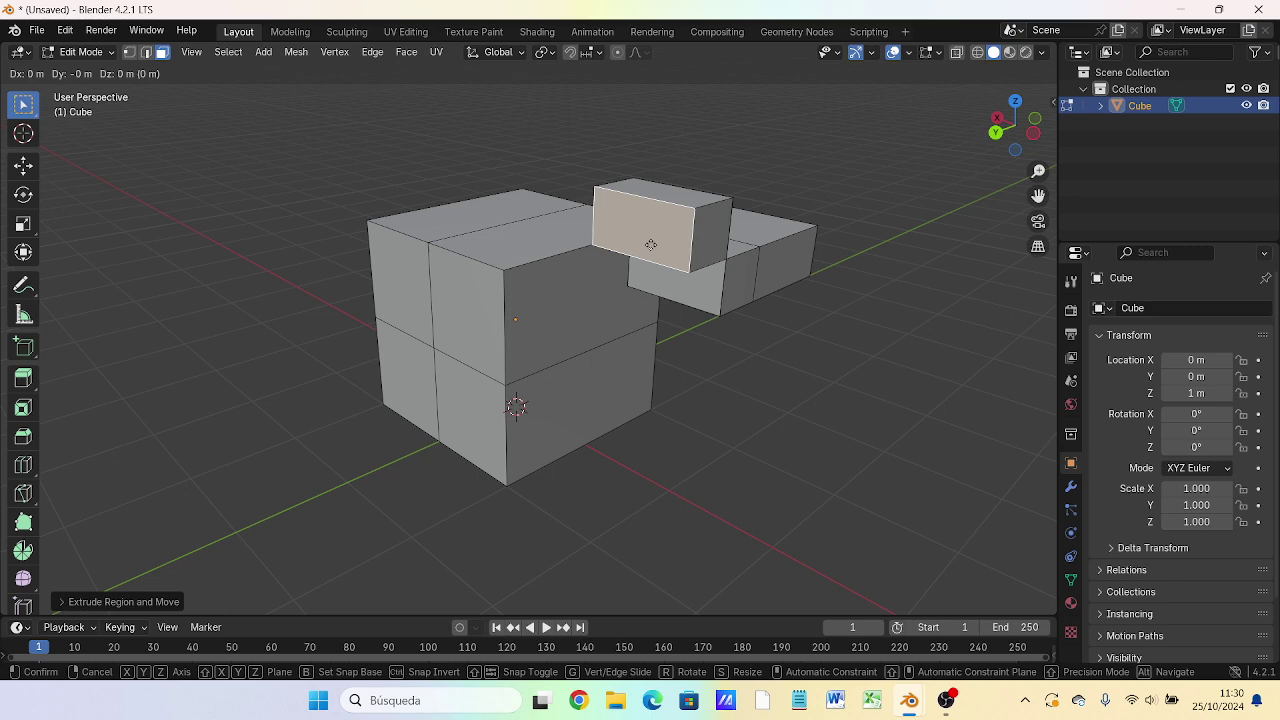
pyautogui.write('.5')
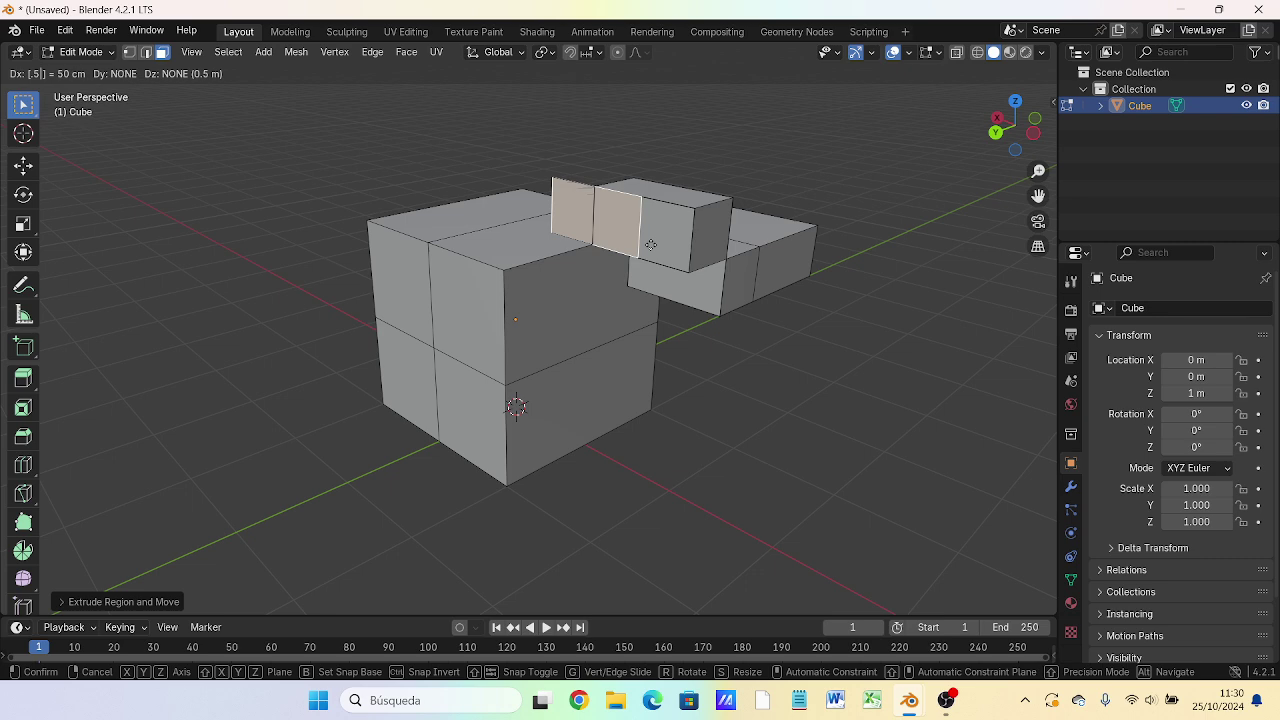
pyautogui.press('Escape')
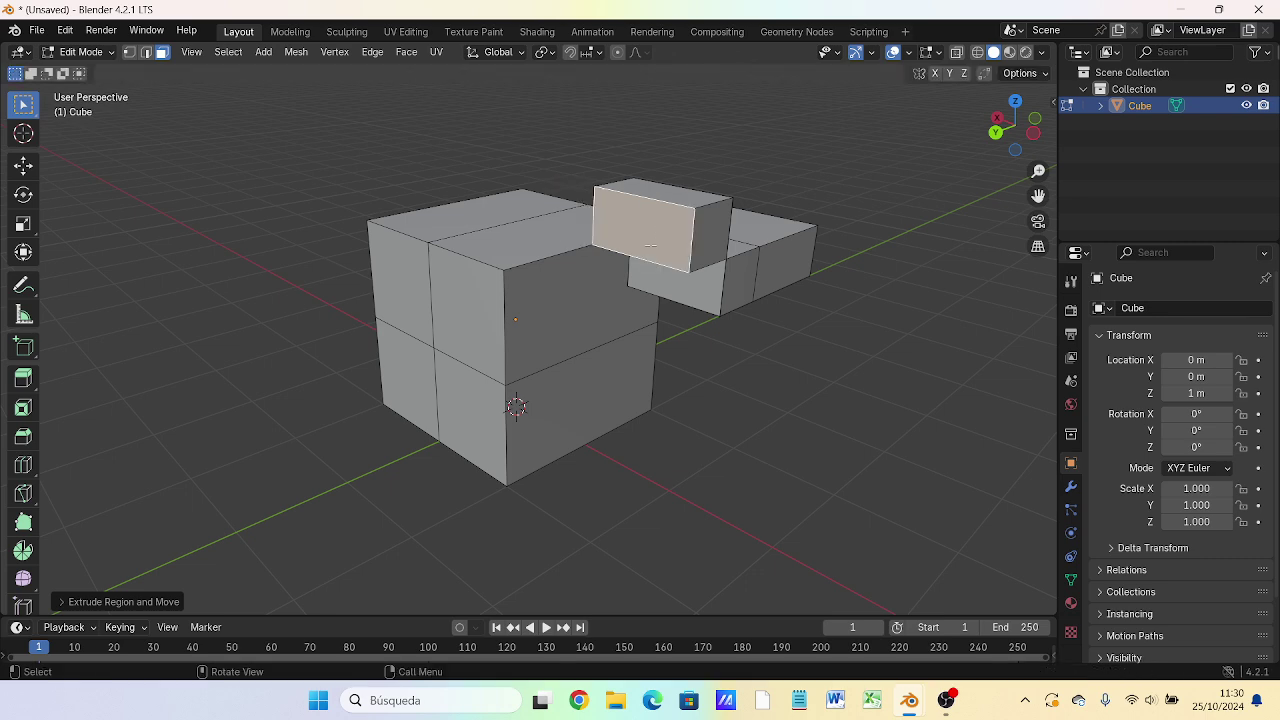
pyautogui.hotkey('ctrl', 'z')
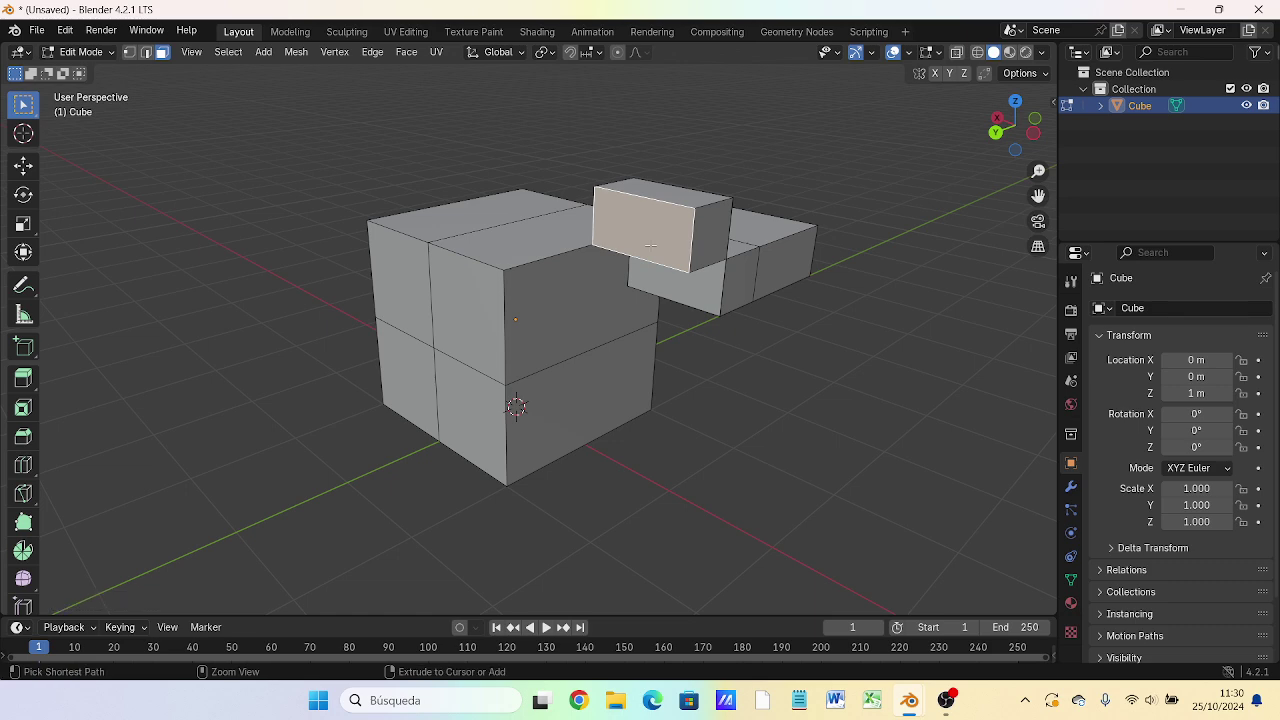
pyautogui.hotkey('ctrl', 'z')
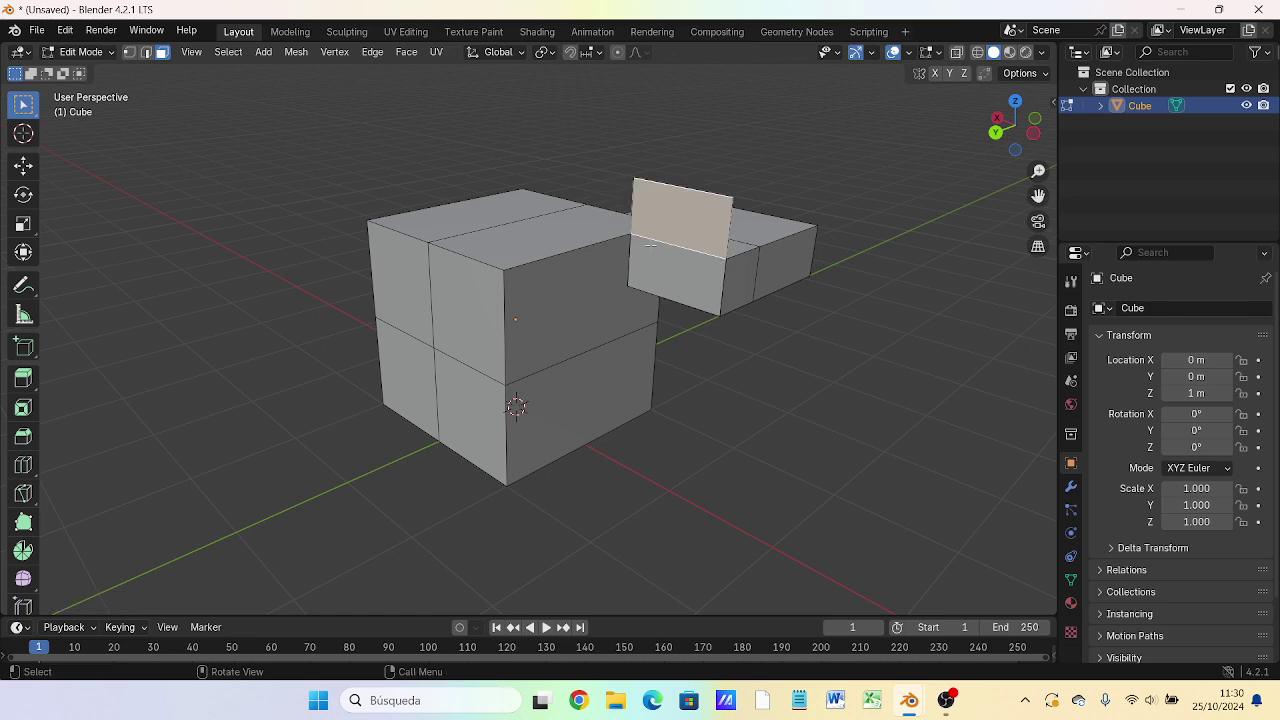
# Step: Try a 0.56 m extrusion along Y, then undo it as wrong
pyautogui.press('e')
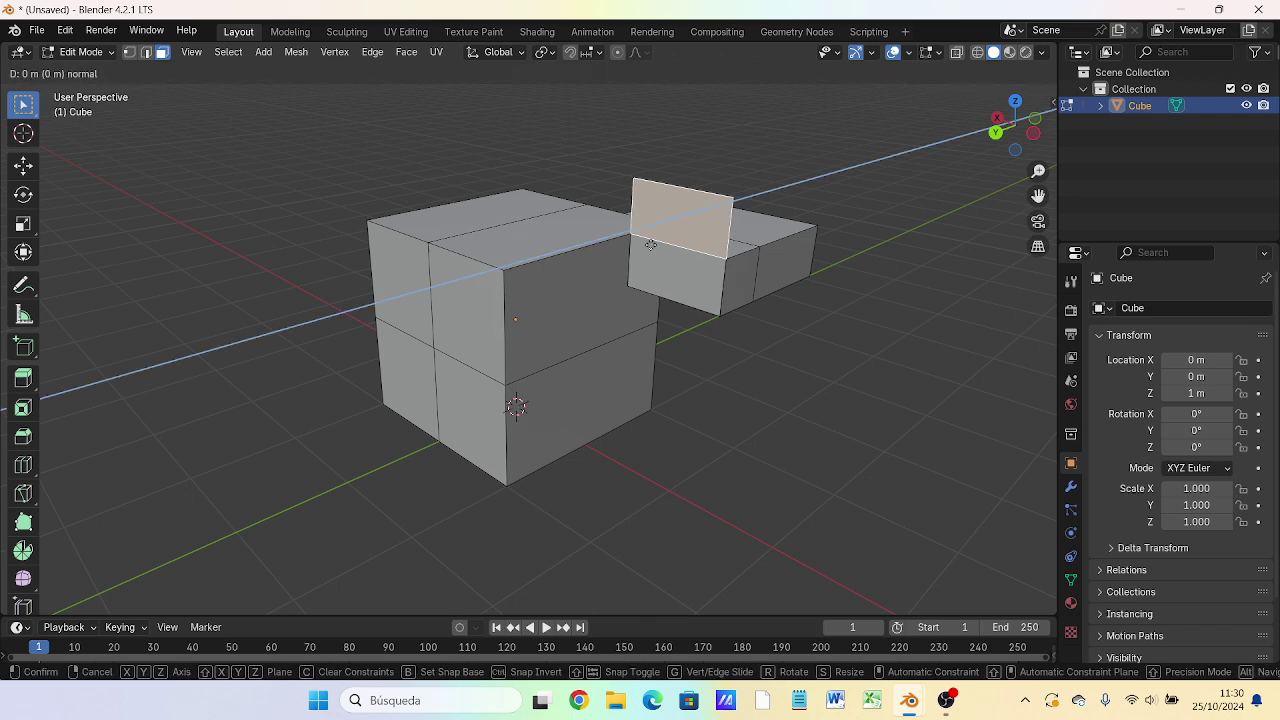
pyautogui.write('y')
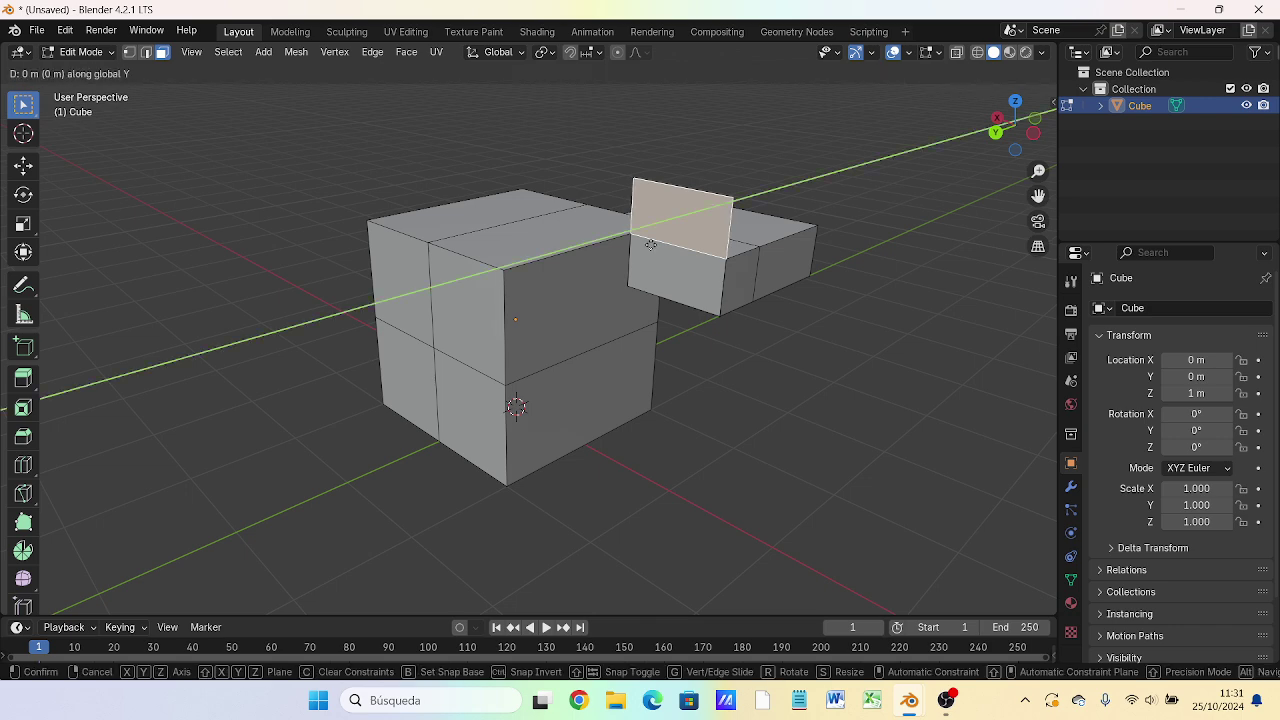
pyautogui.write('.56')
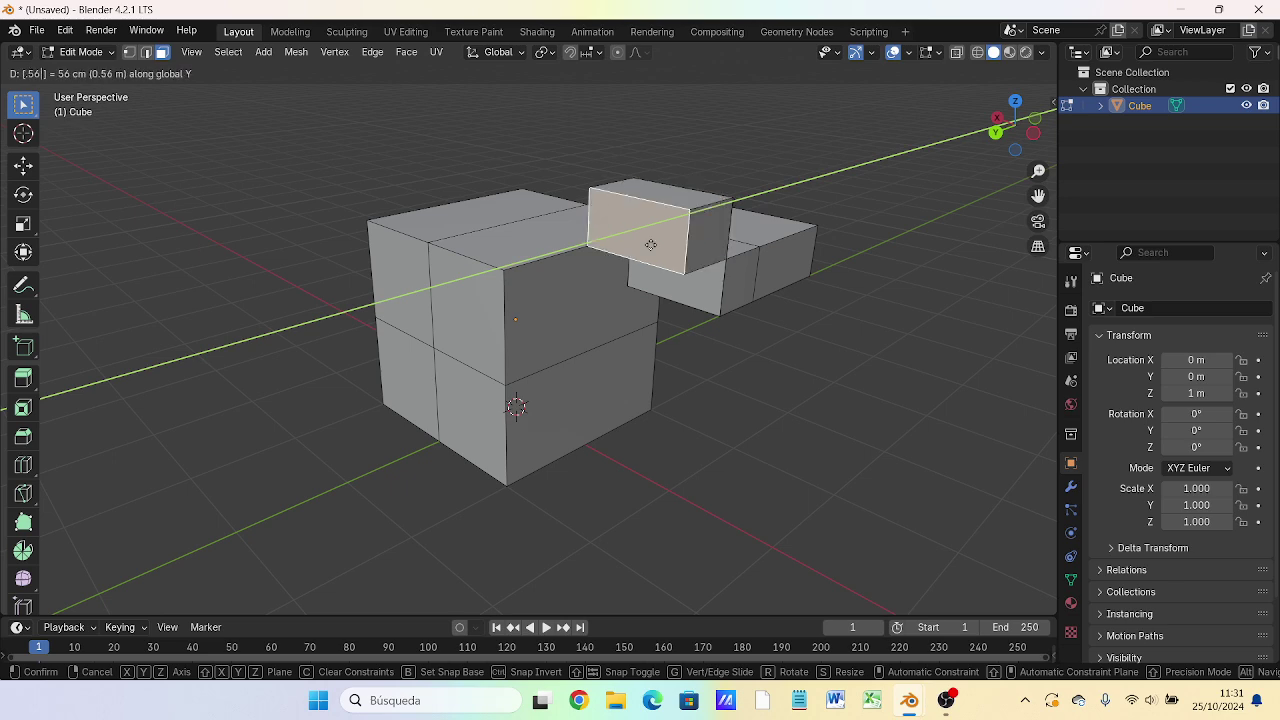
pyautogui.press('Return')
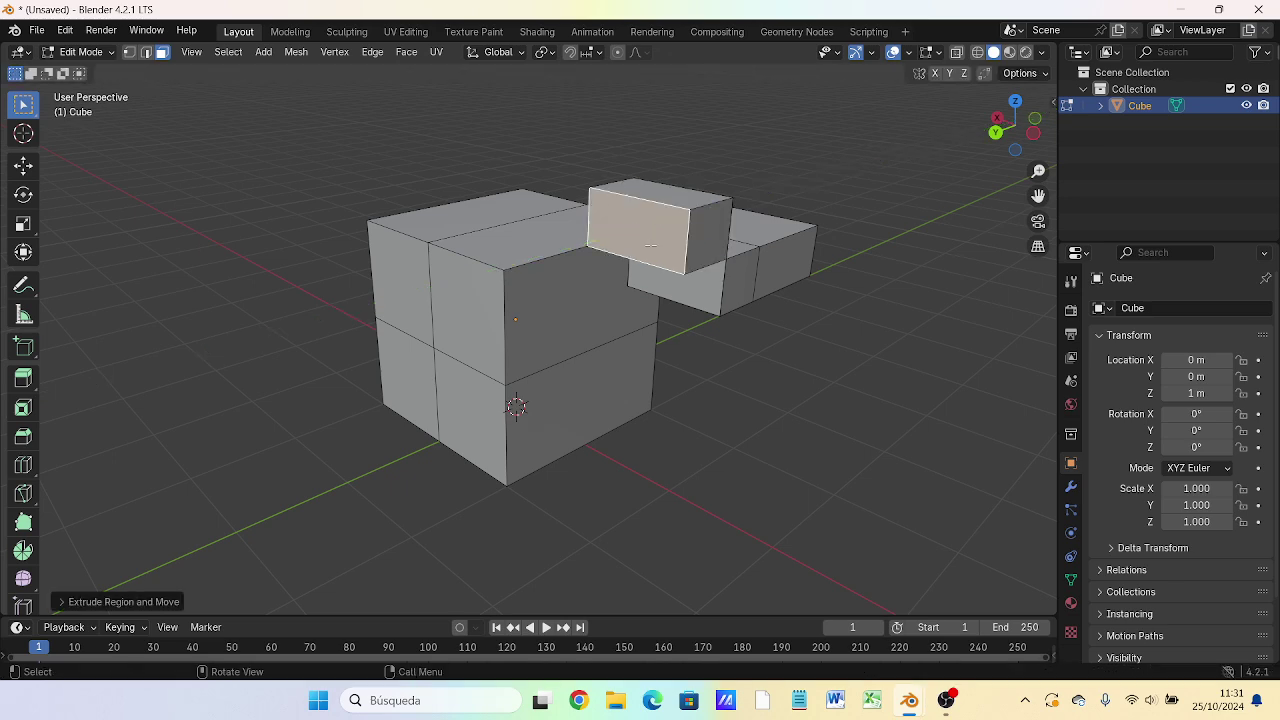
pyautogui.press('e')
pyautogui.press('Escape')
pyautogui.press('e')
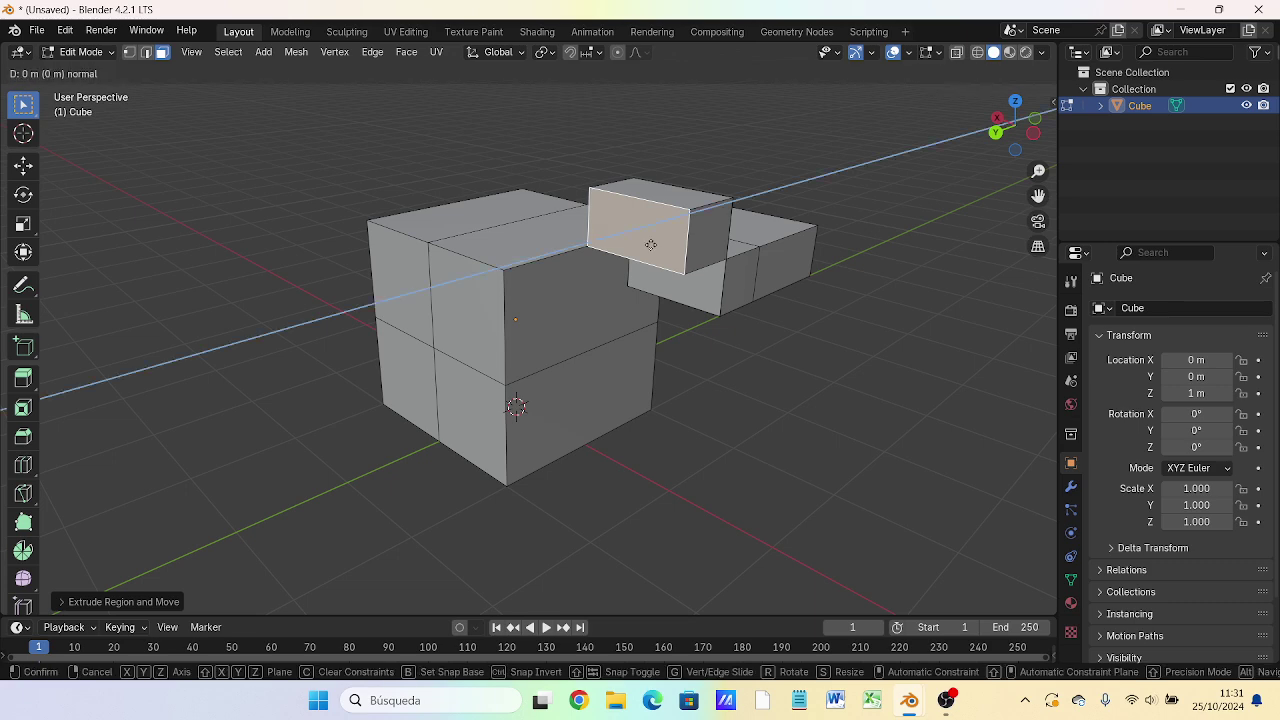
pyautogui.press('z')
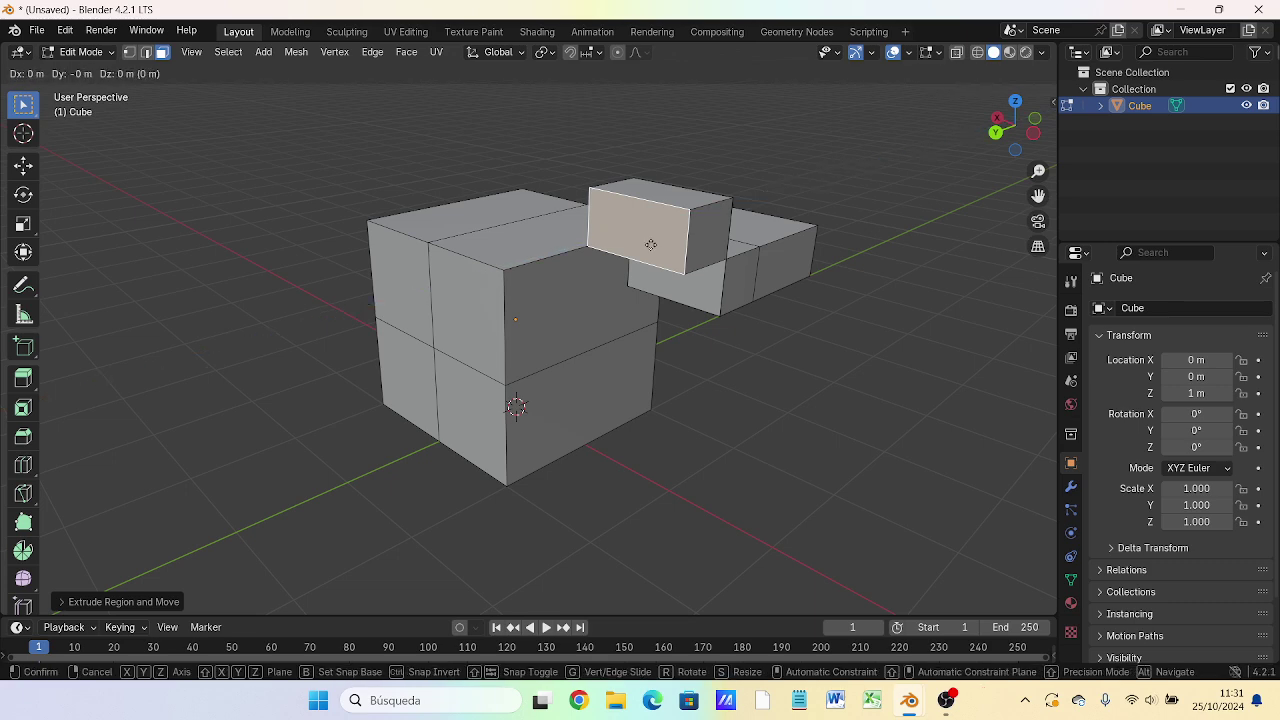
pyautogui.write('x: [.5')
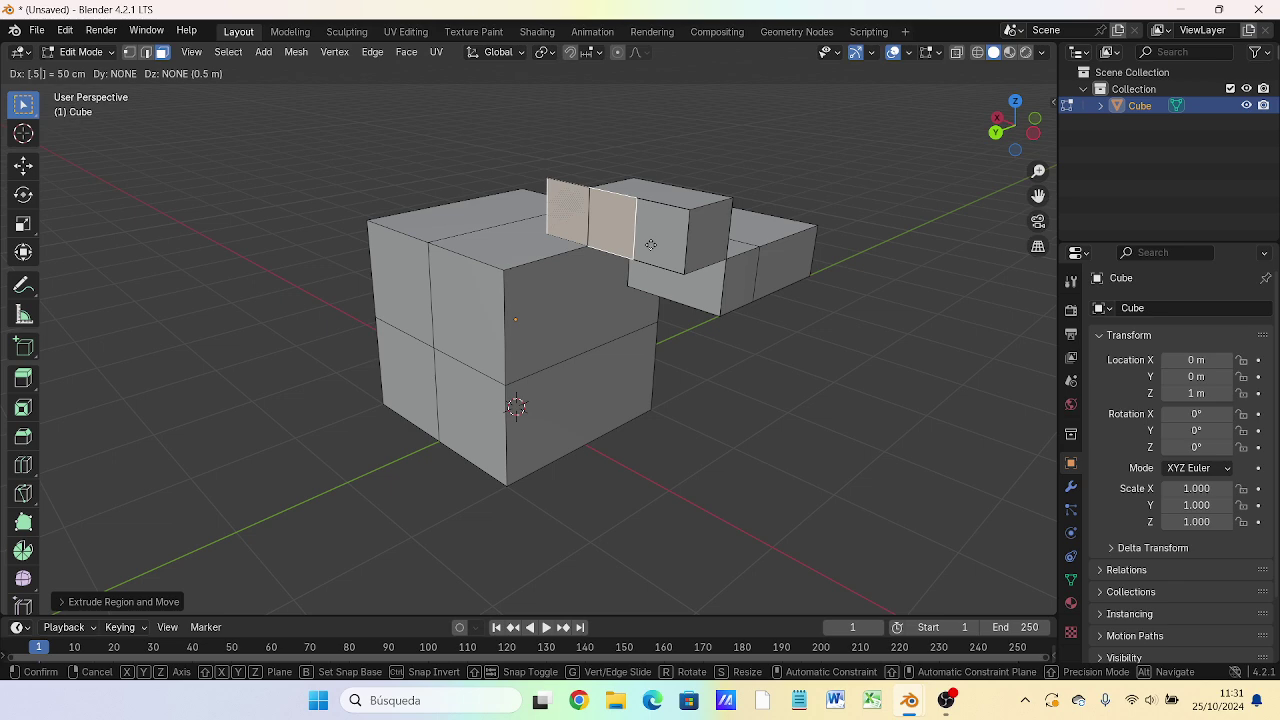
pyautogui.press('Escape')
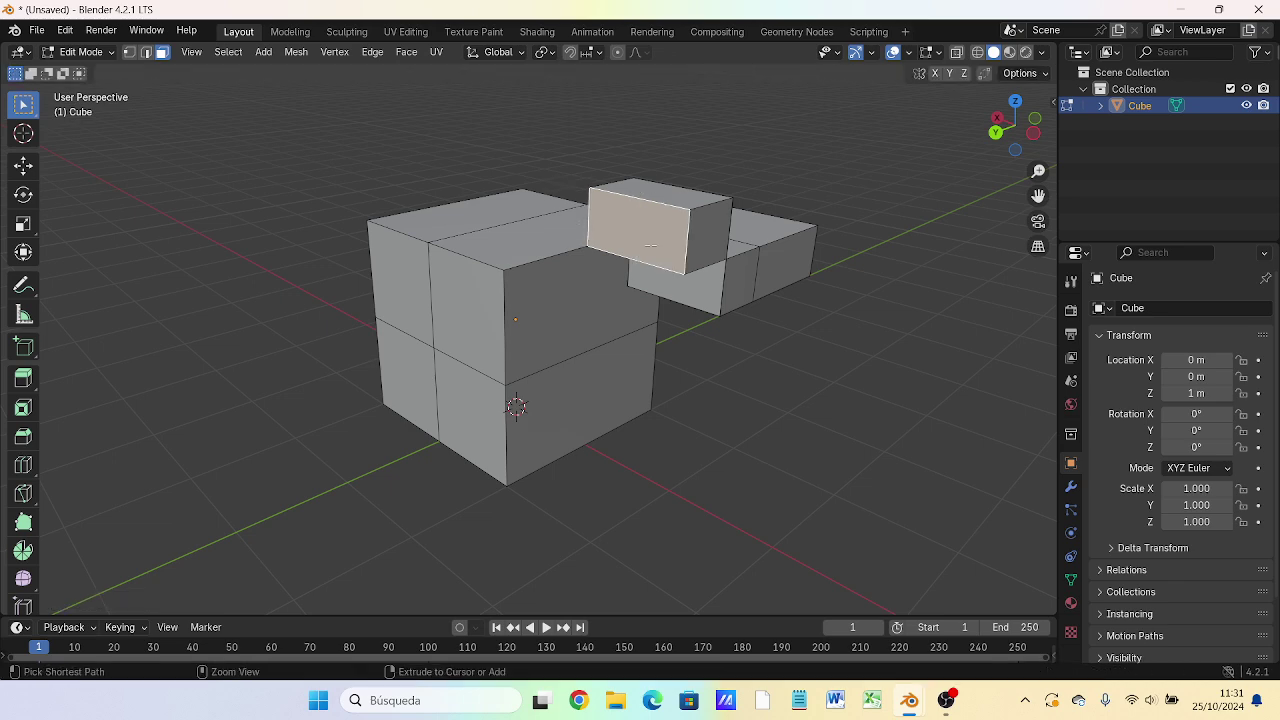
pyautogui.hotkey('ctrl', 'z')
# Step: Extrude the raised face exactly 0.5 m along Y, checking it from the top
pyautogui.press('e')
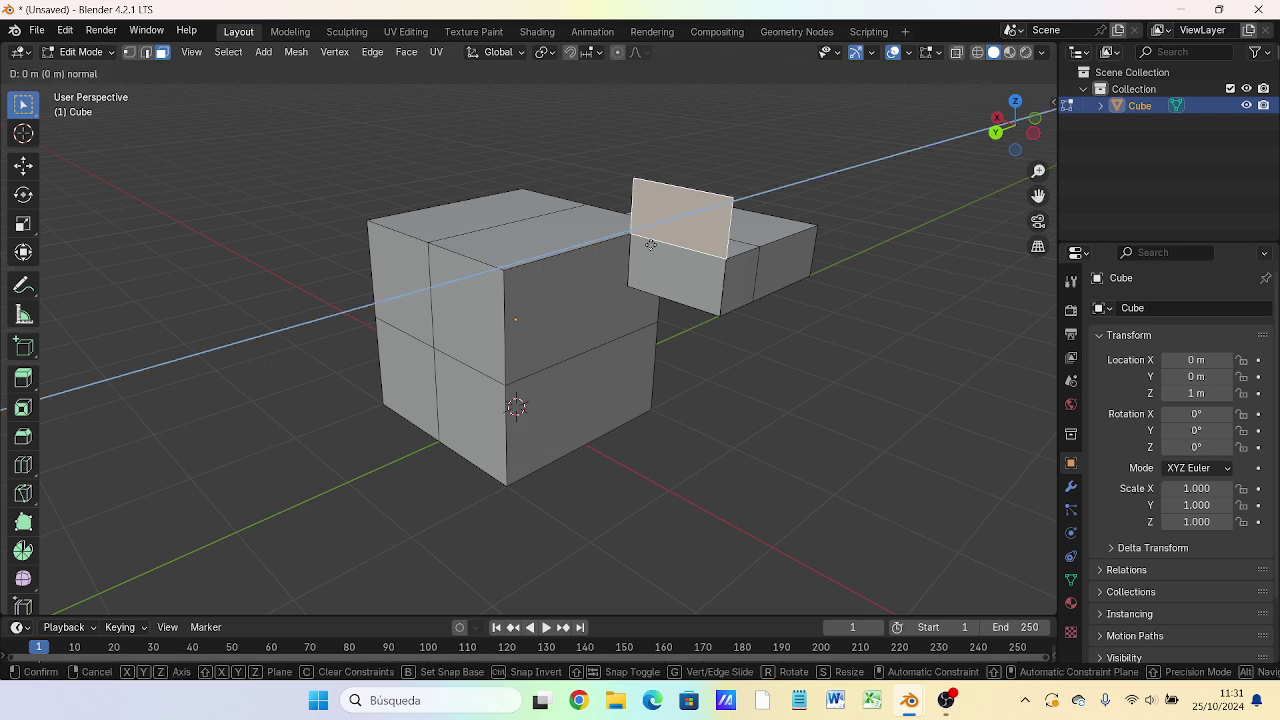
pyautogui.write('y')
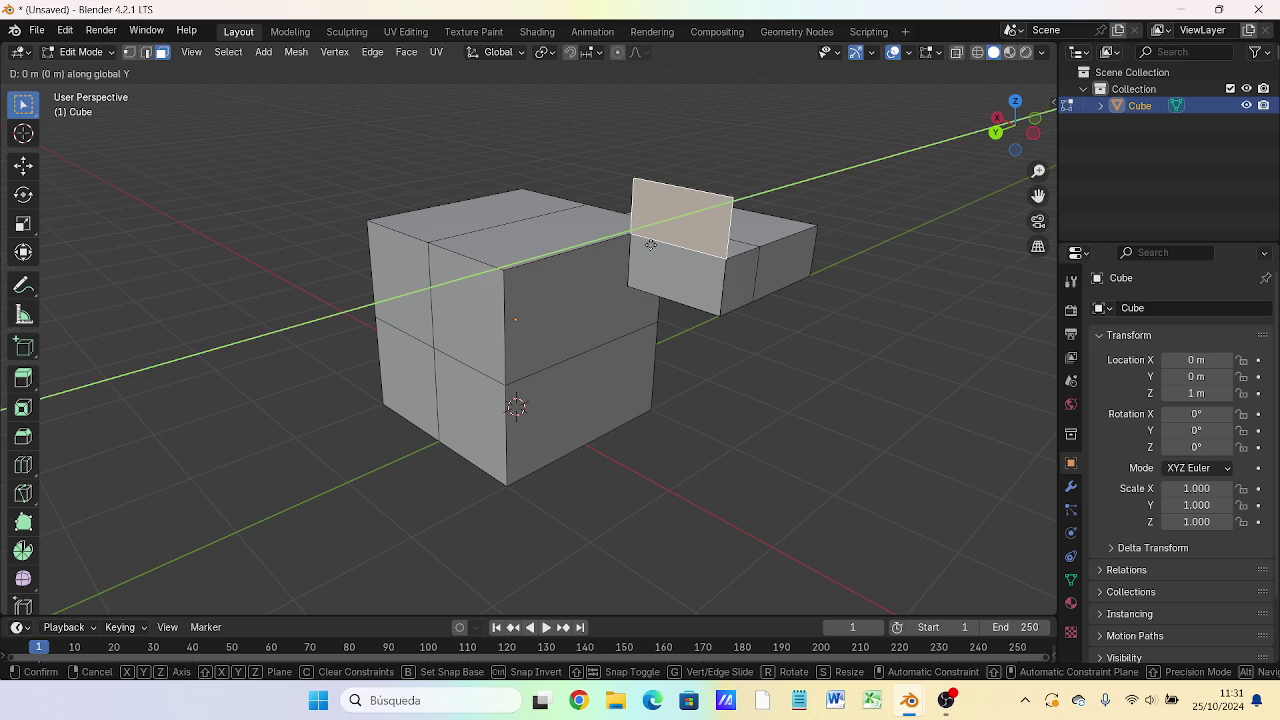
pyautogui.write('.5')
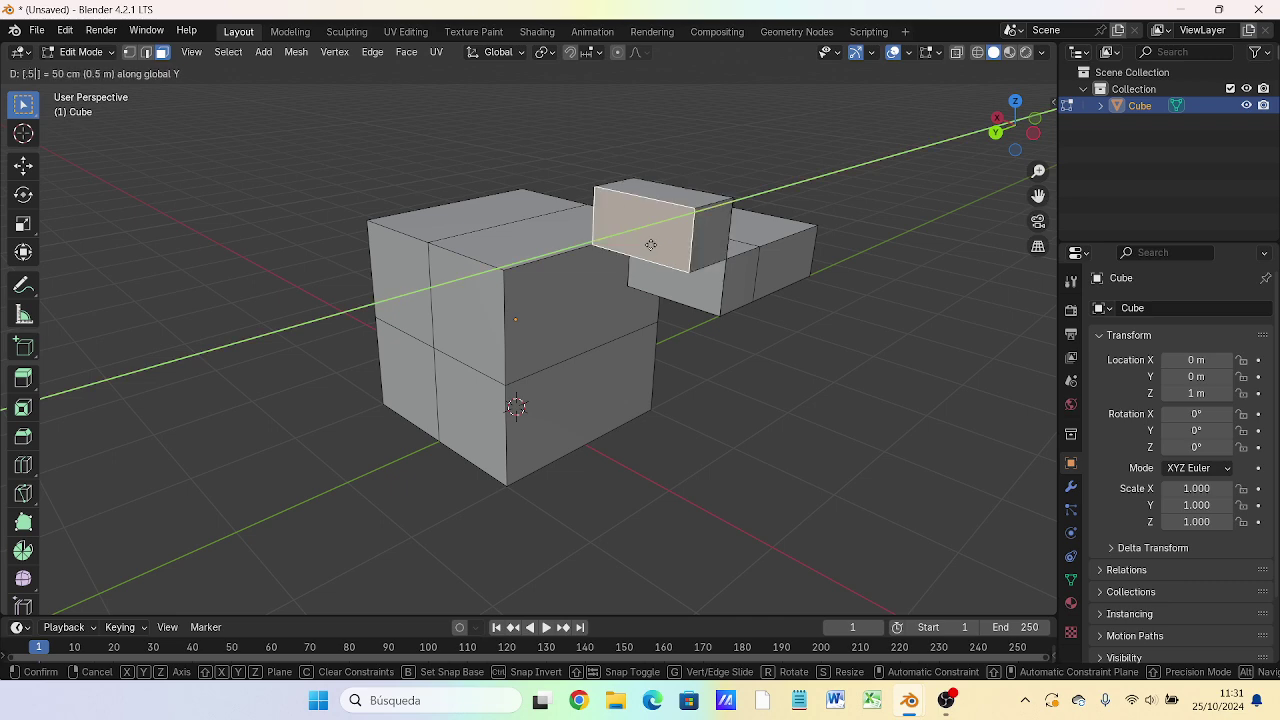
pyautogui.press('Return')
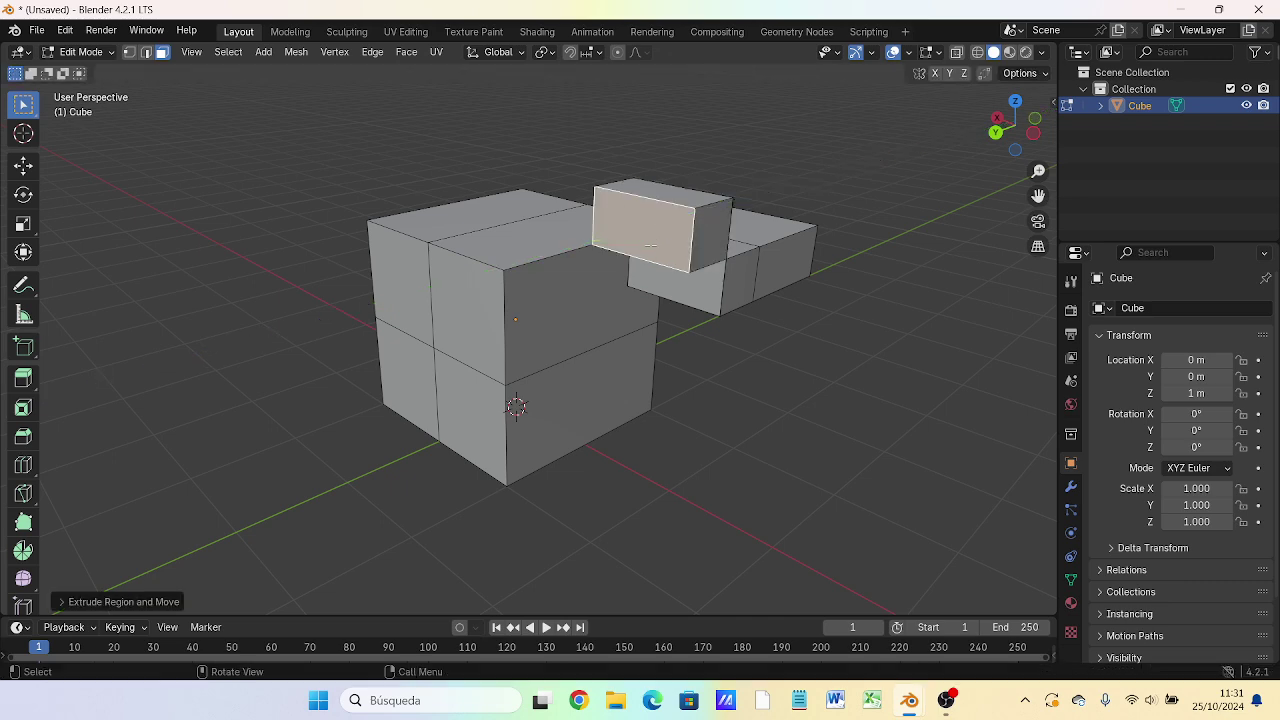
pyautogui.press('e')
pyautogui.press('Escape')
pyautogui.press('KP_3')
pyautogui.press('KP_7')
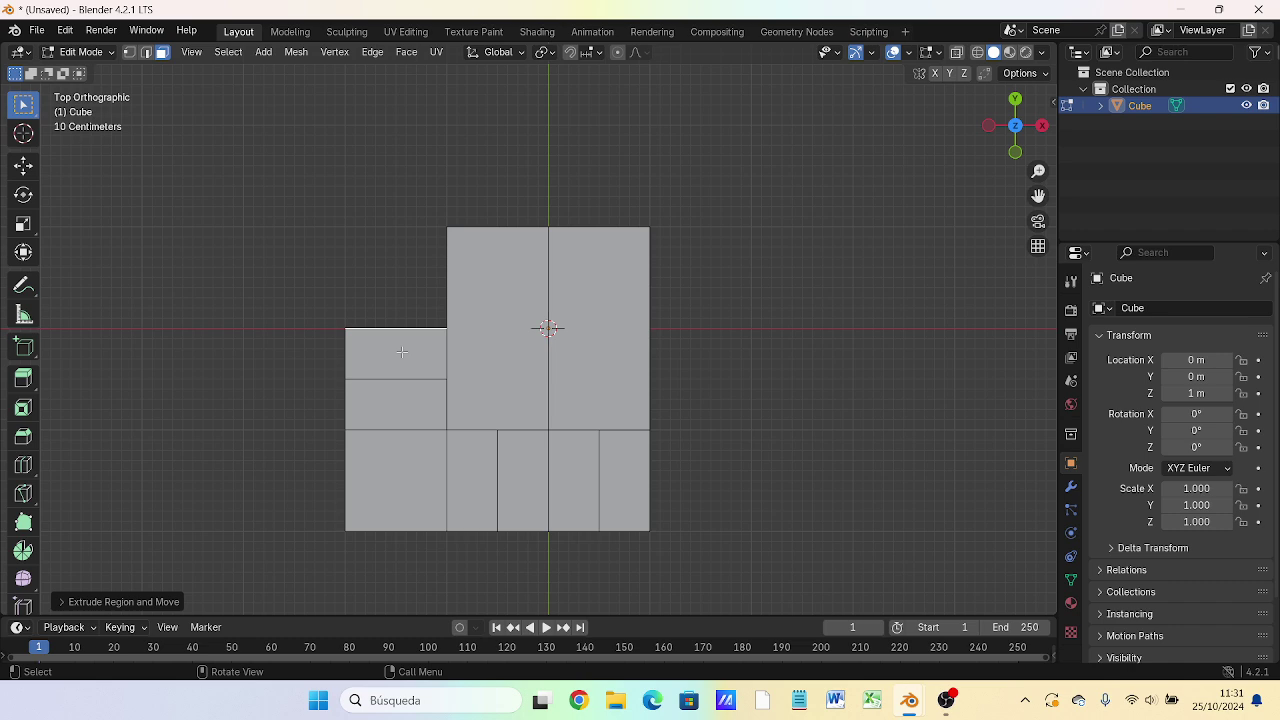
pyautogui.press('KP_1')
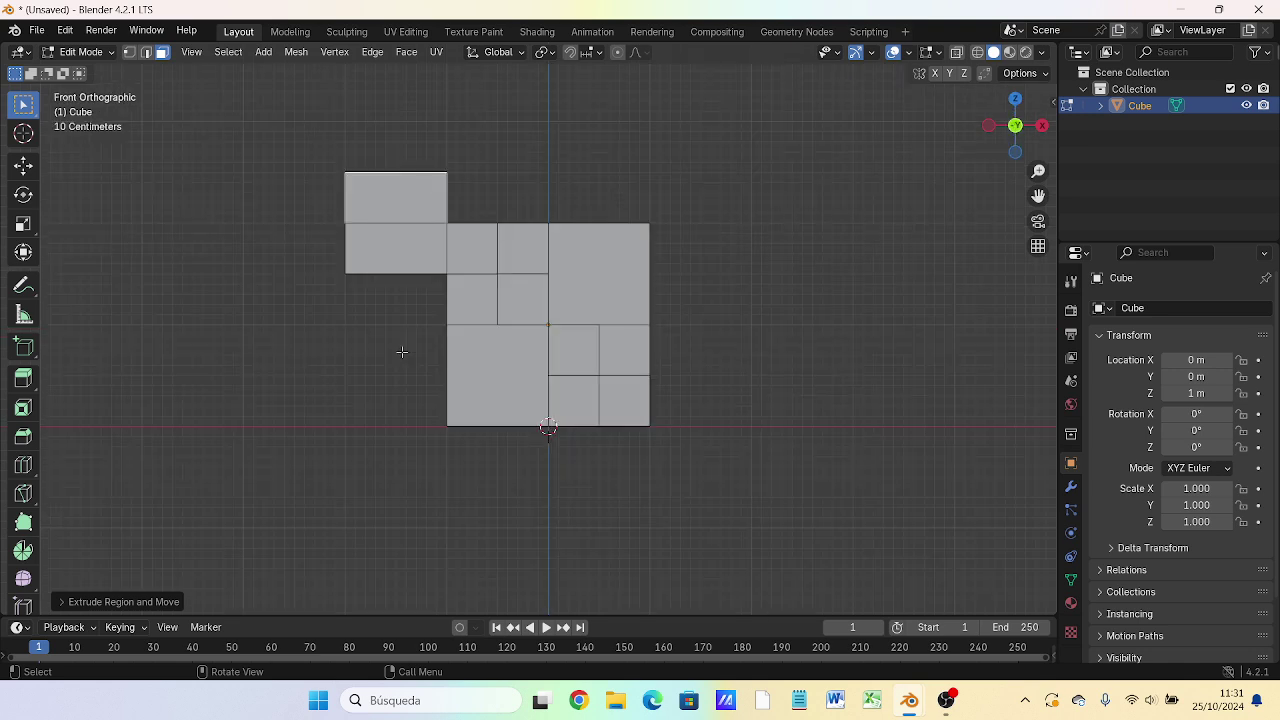
pyautogui.press('KP_3')
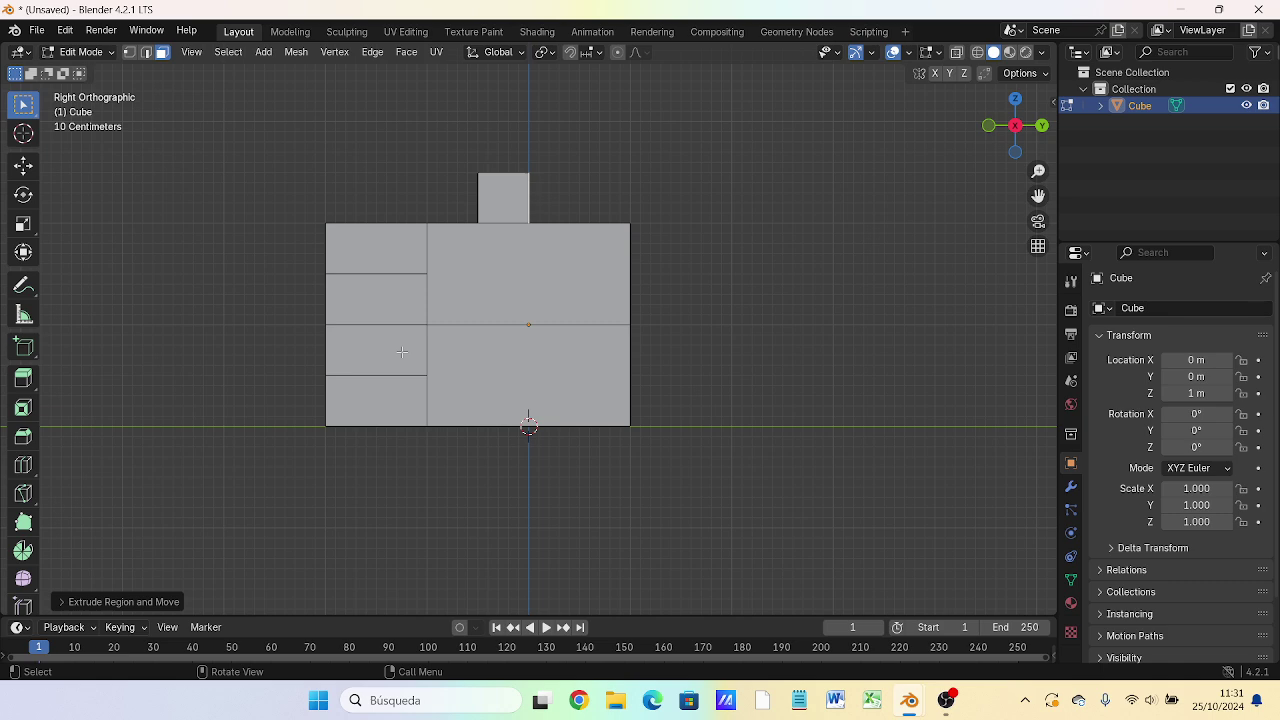
pyautogui.press('ctrl+KP_3')
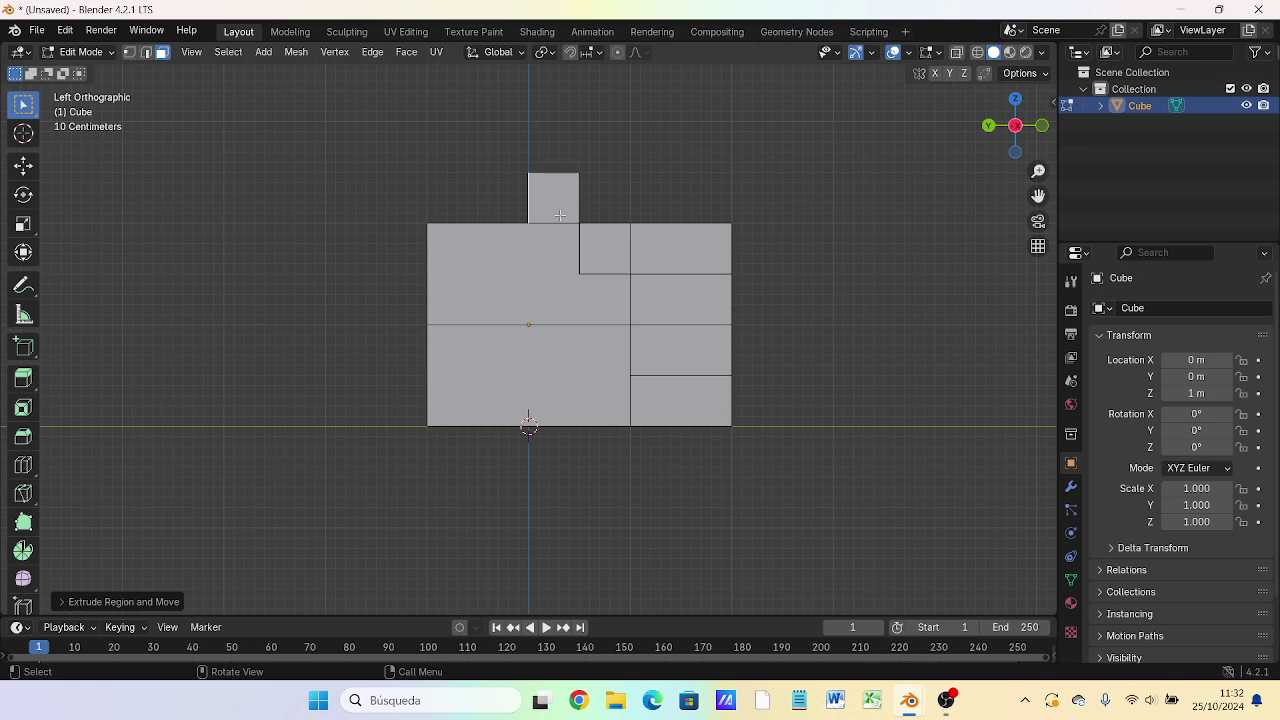
# Step: Raise the top block's face 0.5 m on Z and extend a new 0.5 m block along Y
pyautogui.press('g')
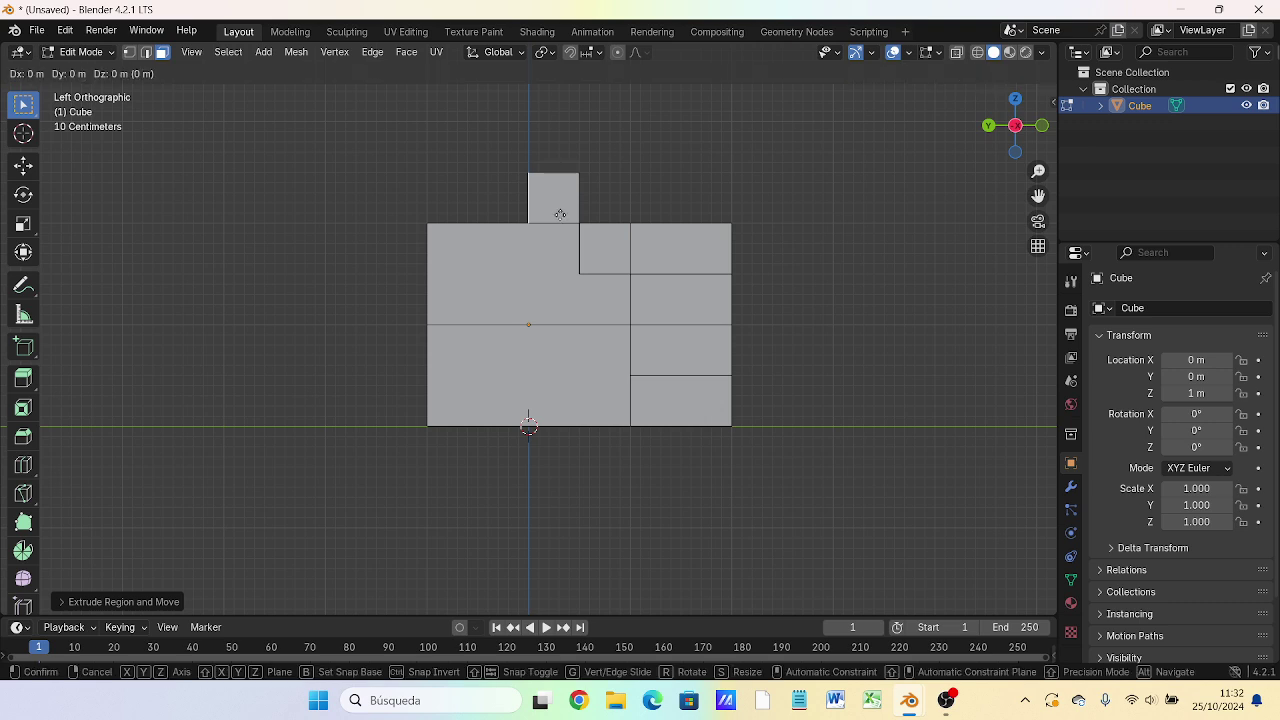
pyautogui.write('z')
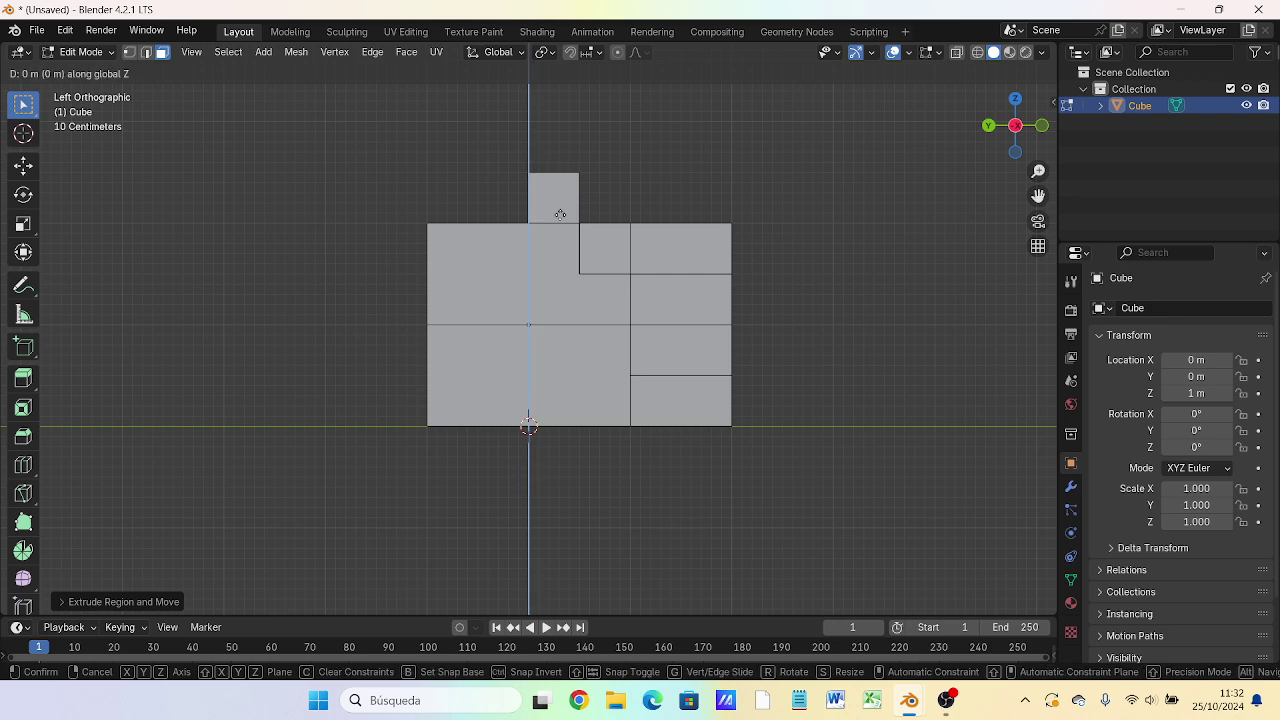
pyautogui.write('.5')
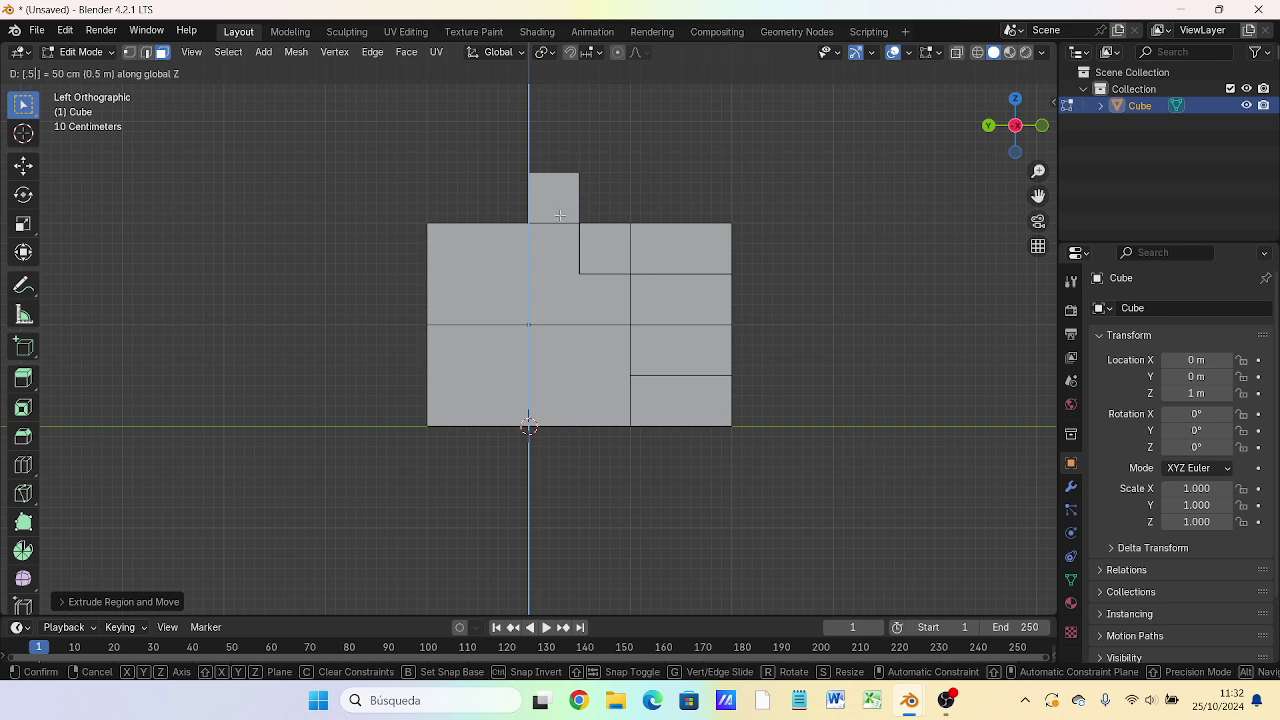
pyautogui.press('Return')
pyautogui.press('g')
pyautogui.press('z')
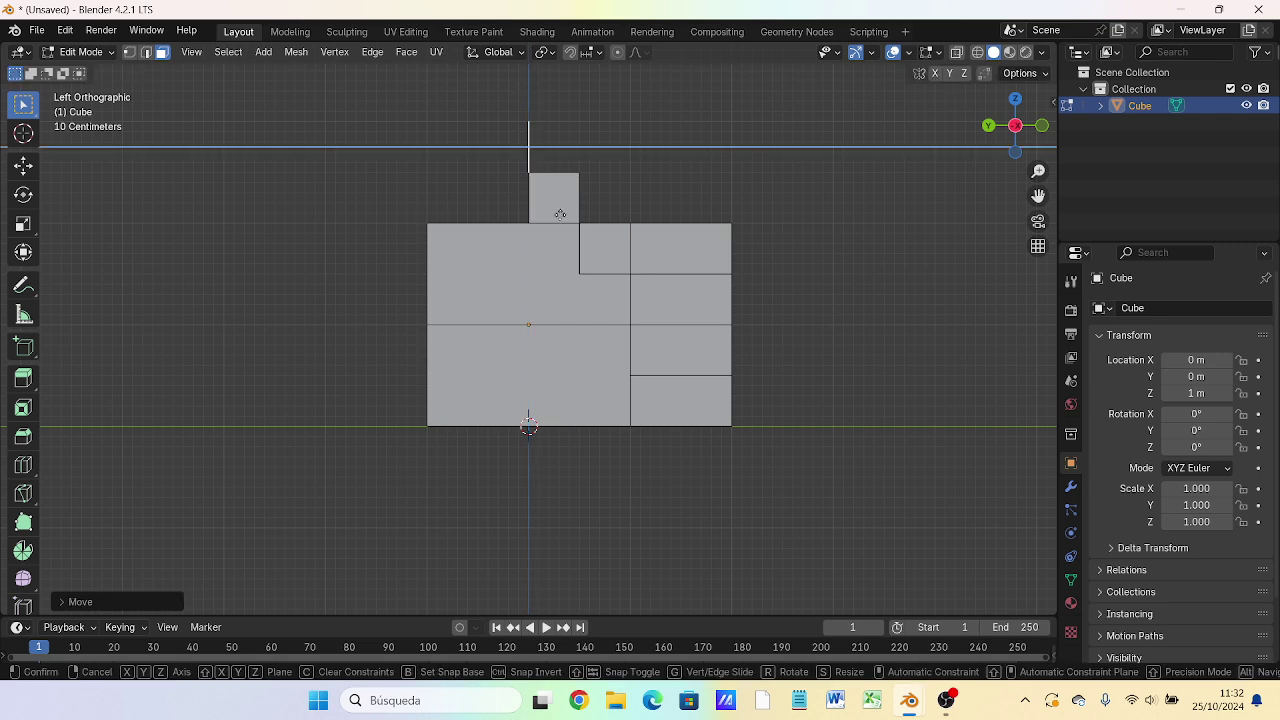
pyautogui.press('z')
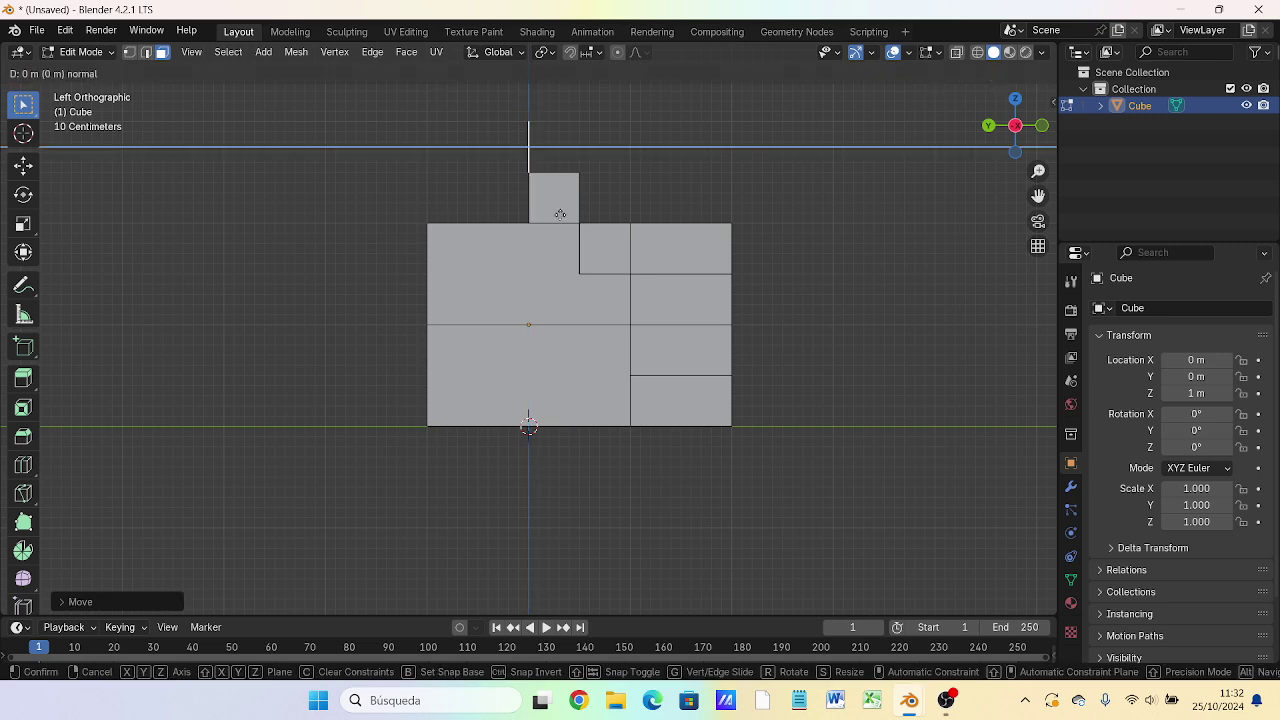
pyautogui.write('y')
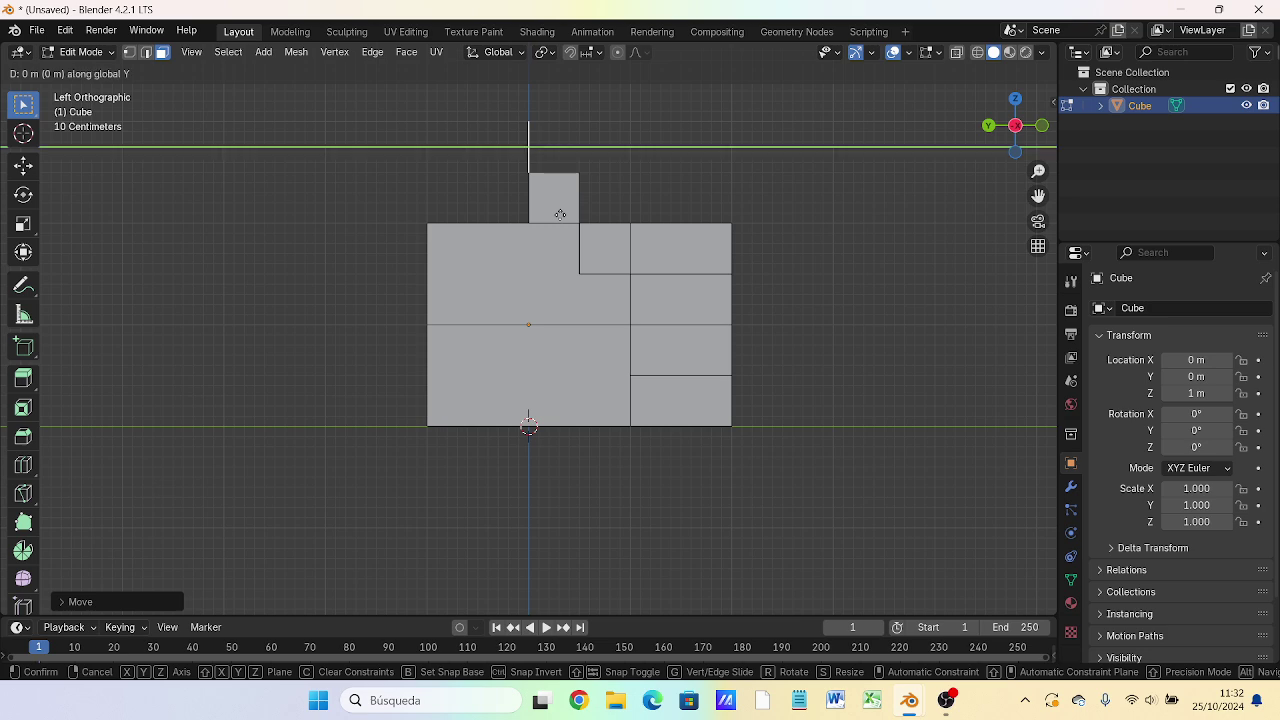
pyautogui.write('.5')
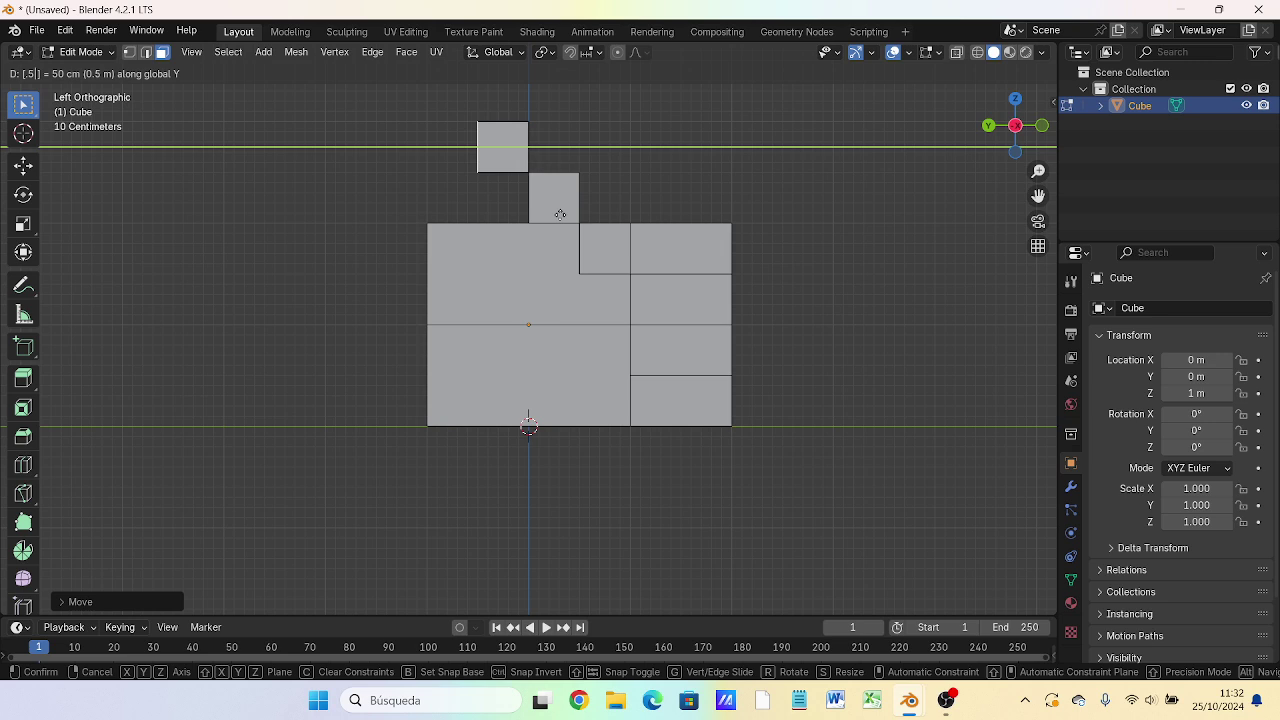
pyautogui.press('Return')
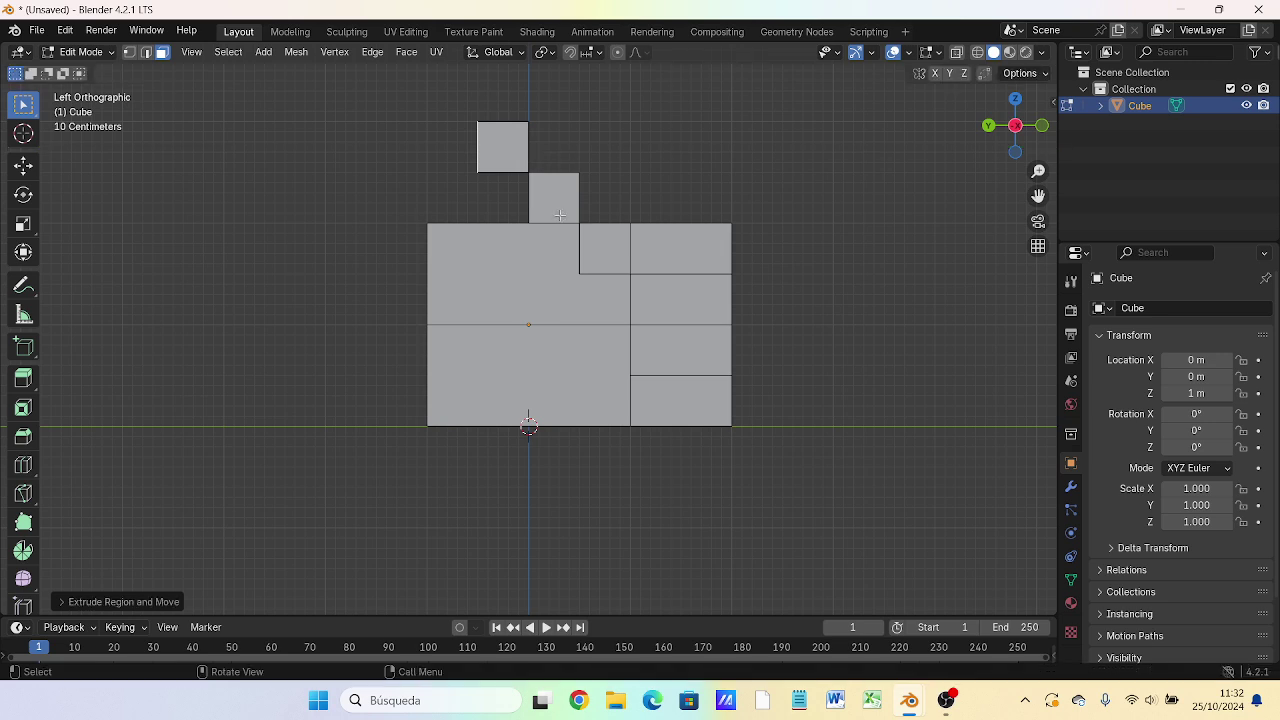
pyautogui.press('e')
pyautogui.press('Escape')
# Step: Add the next step: lift the face another 0.5 m on Z, then extrude 0.5 m along Y
pyautogui.press('g')
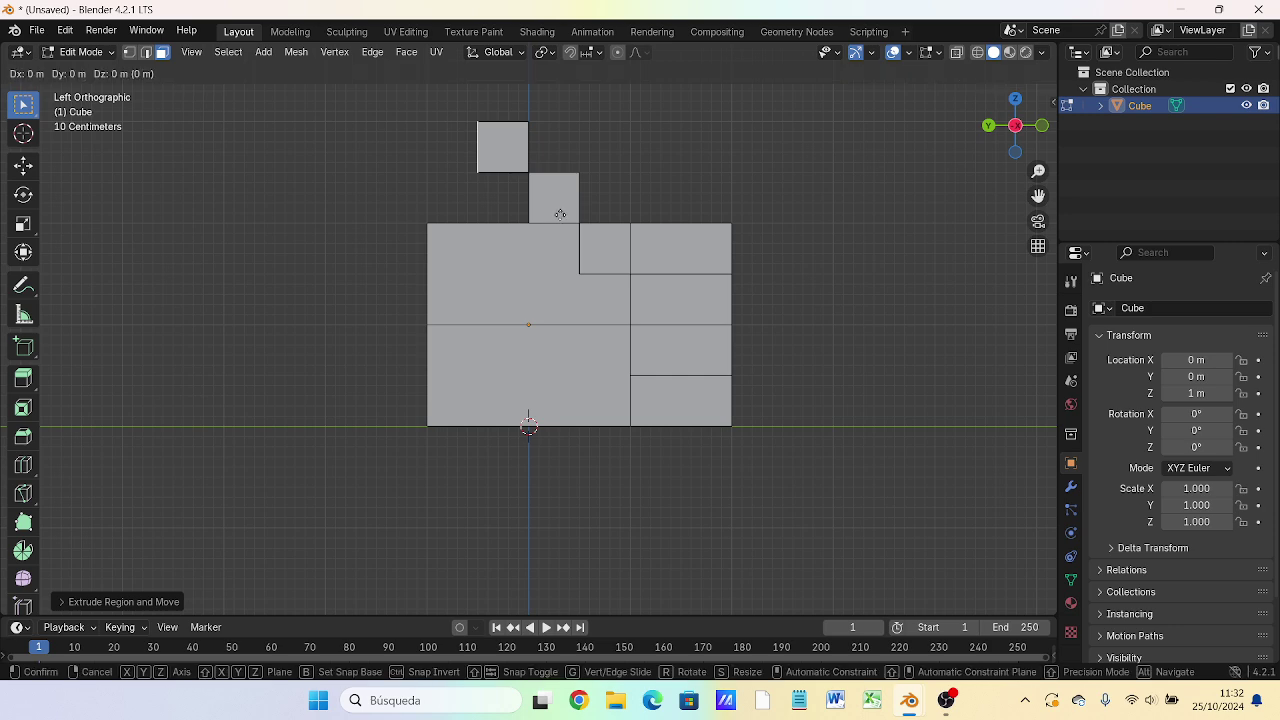
pyautogui.write('z')
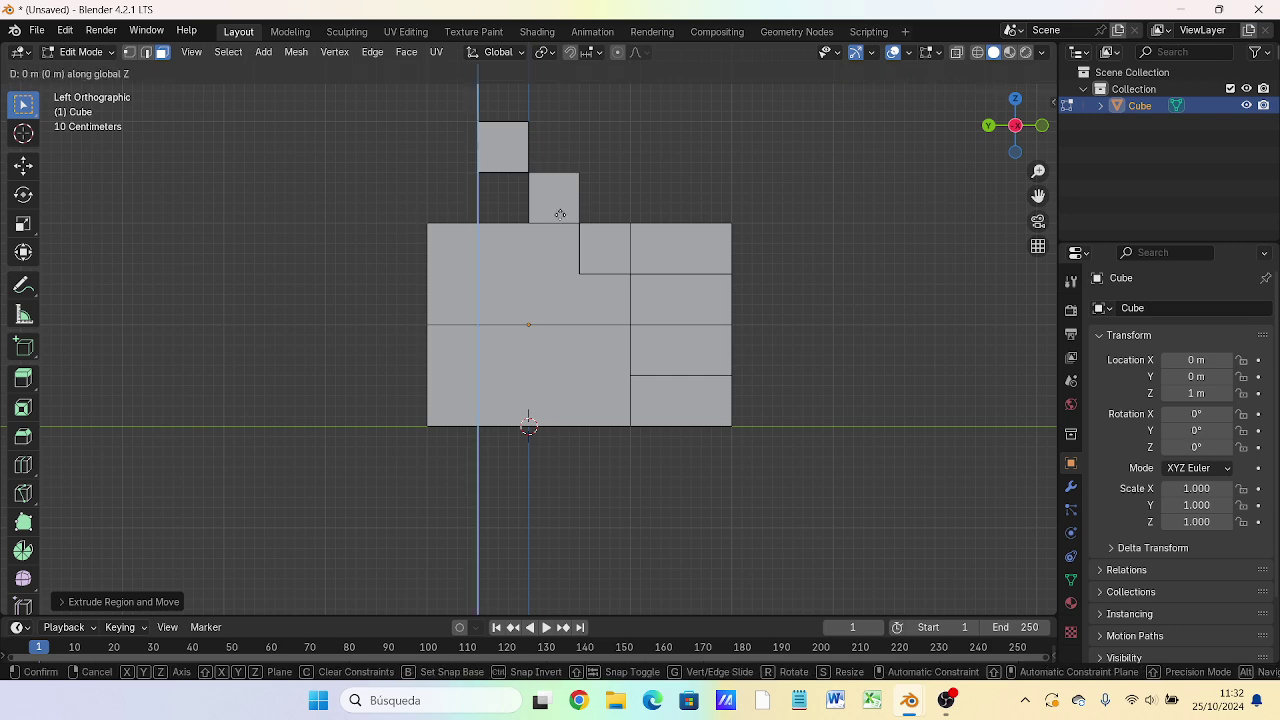
pyautogui.write('.5')
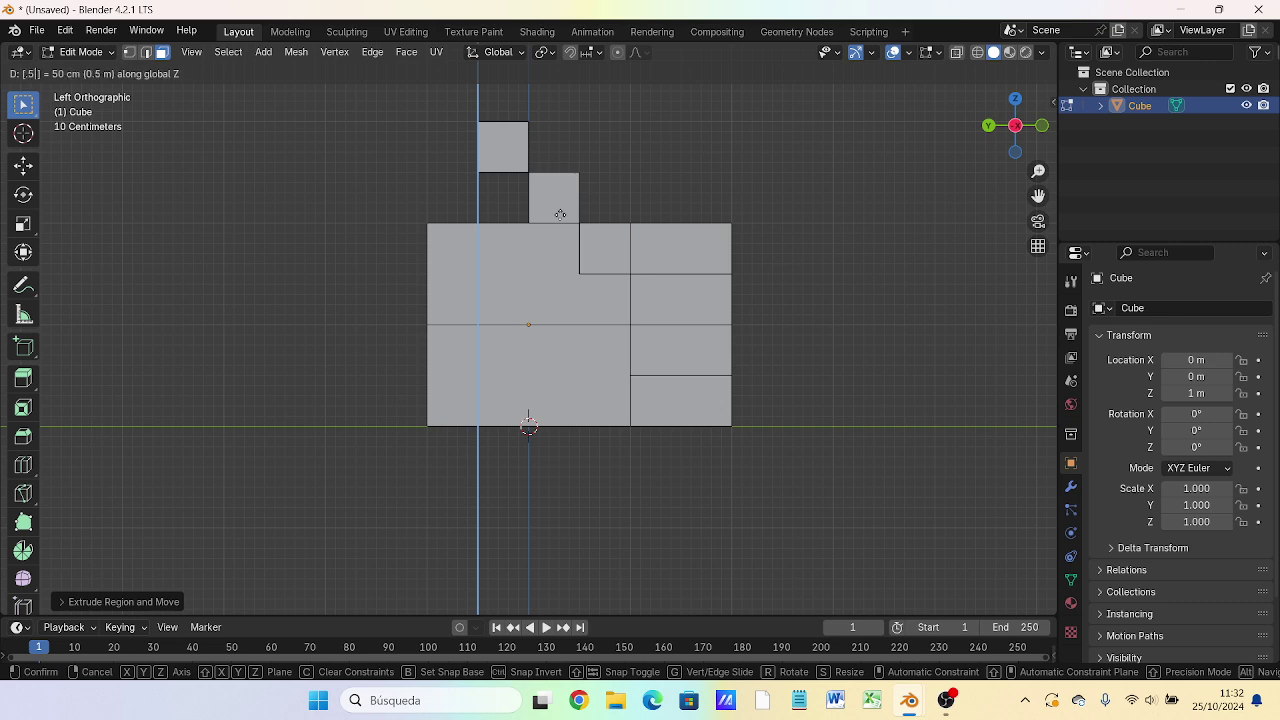
pyautogui.press('Return')
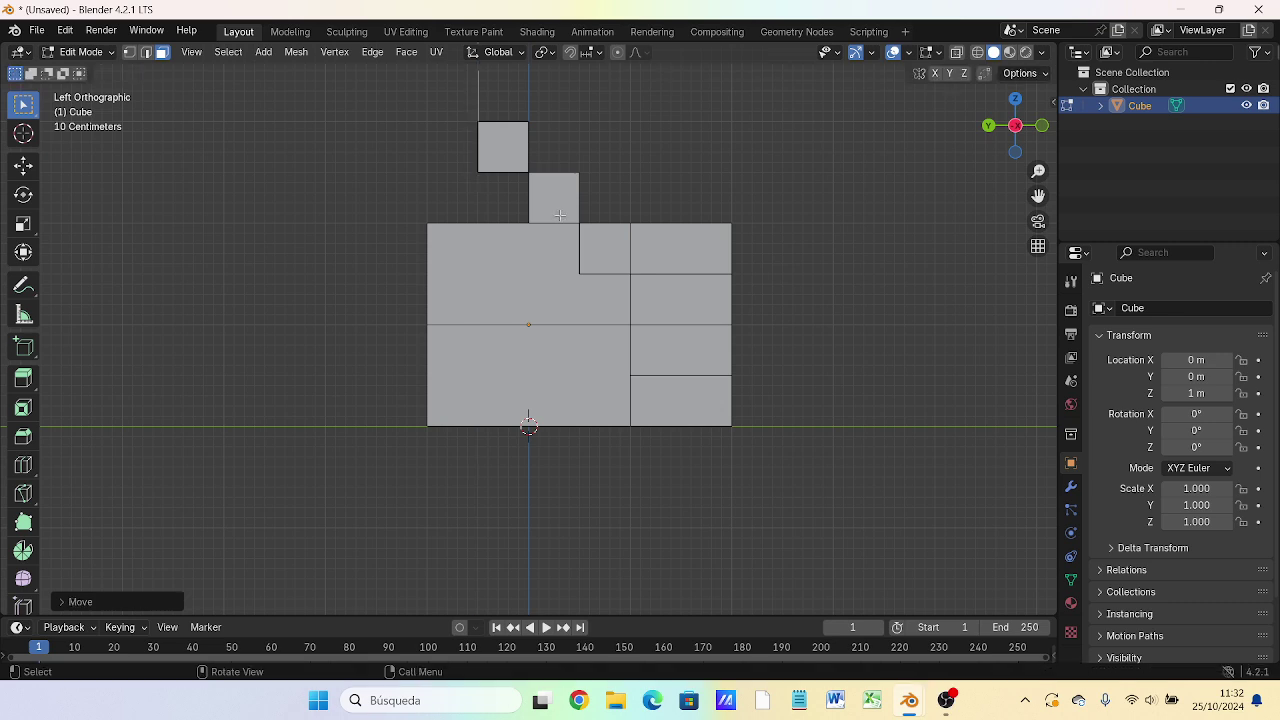
pyautogui.press('e')
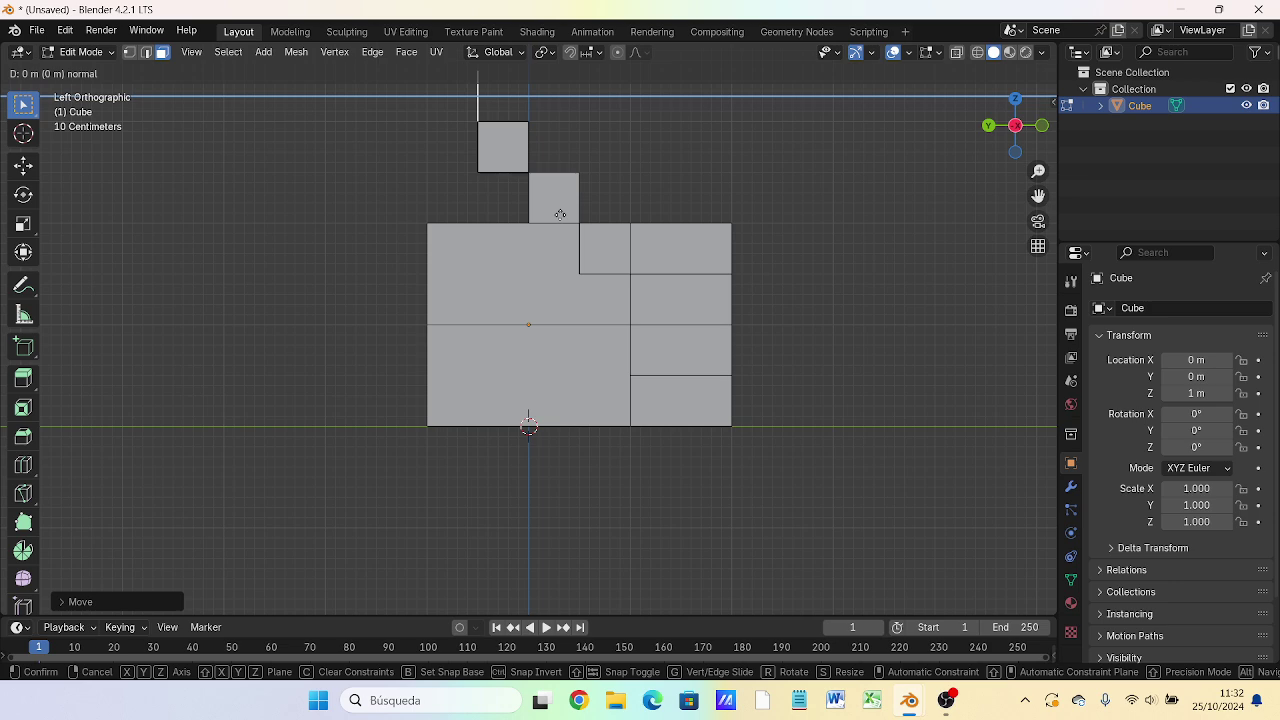
pyautogui.write('y')
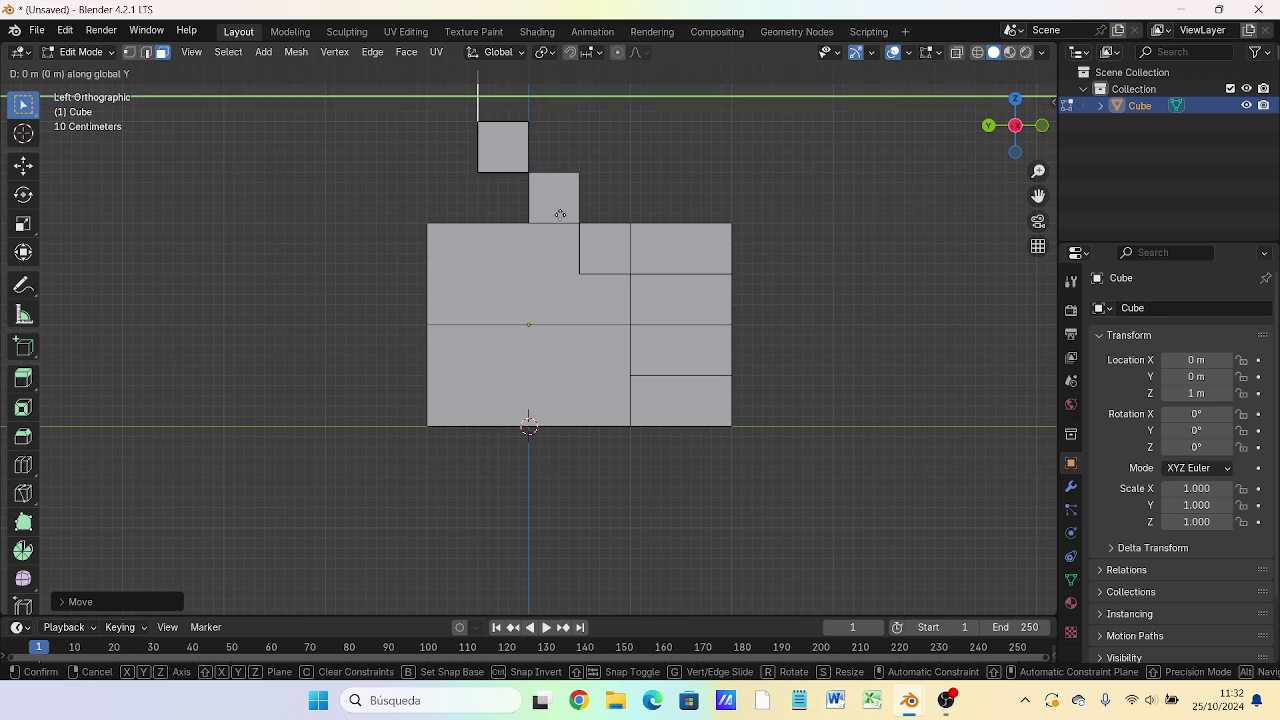
pyautogui.write('.5')
pyautogui.press('Return')
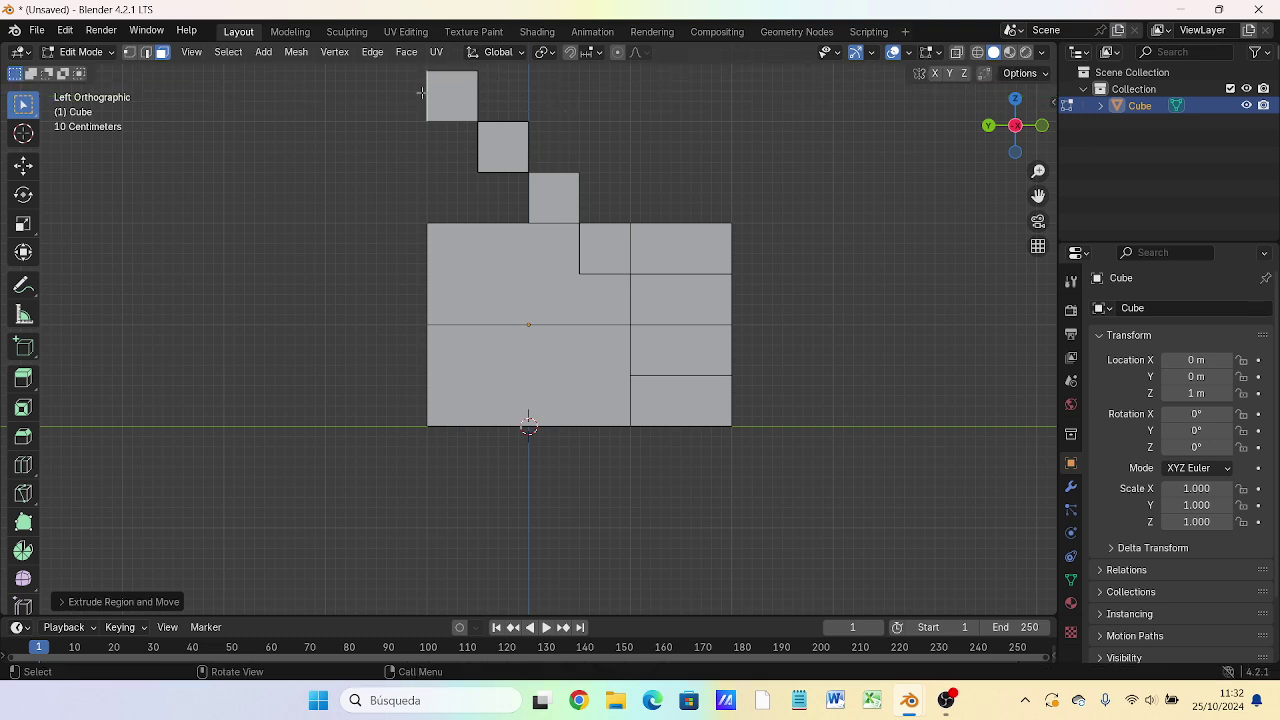
# Step: Extrude the top step block's face 1 m along global Y
pyautogui.moveTo(374, 257); pyautogui.dragTo(415, 338, button='middle')
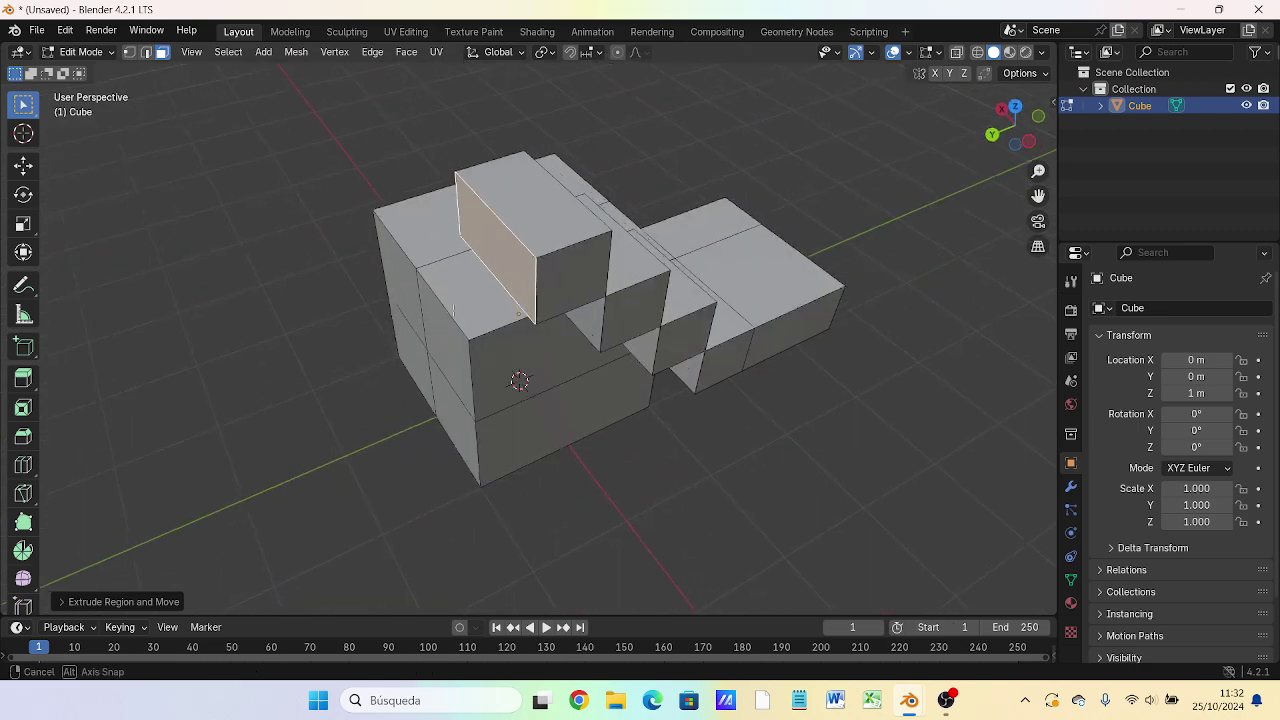
pyautogui.moveTo(415, 338); pyautogui.dragTo(298, 291, button='middle')
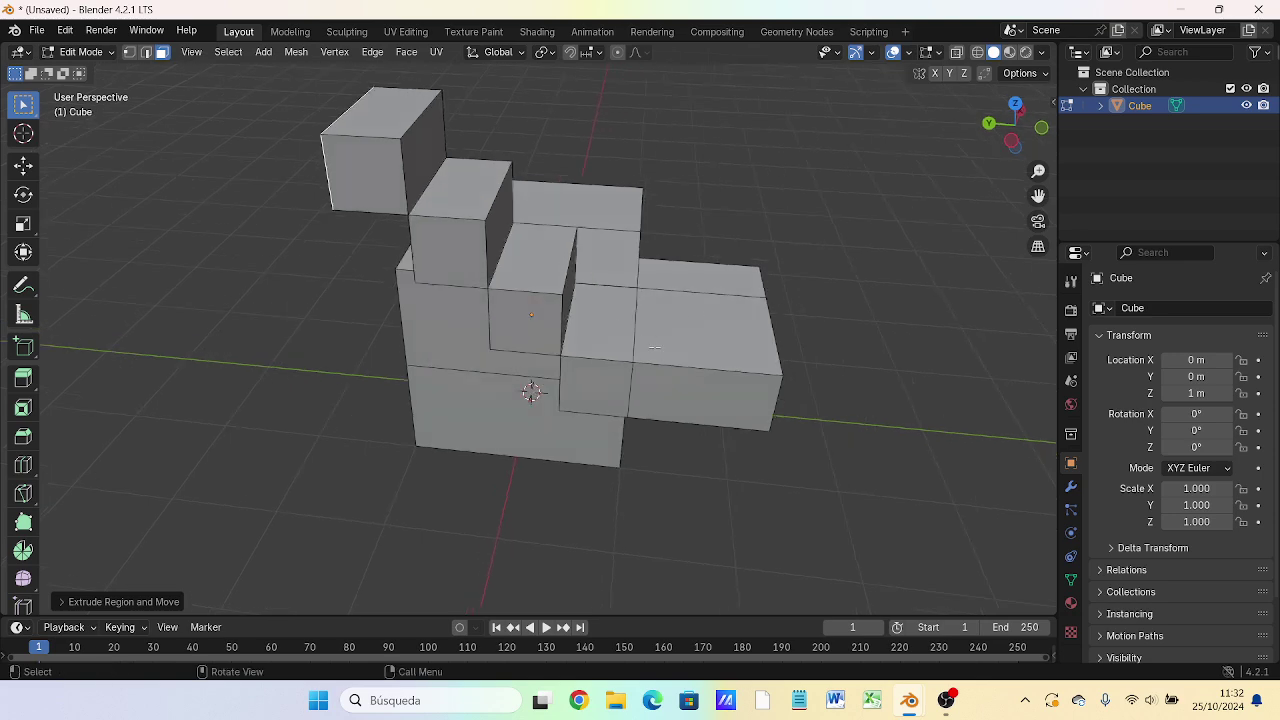
pyautogui.moveTo(251, 274); pyautogui.dragTo(454, 286, button='middle')
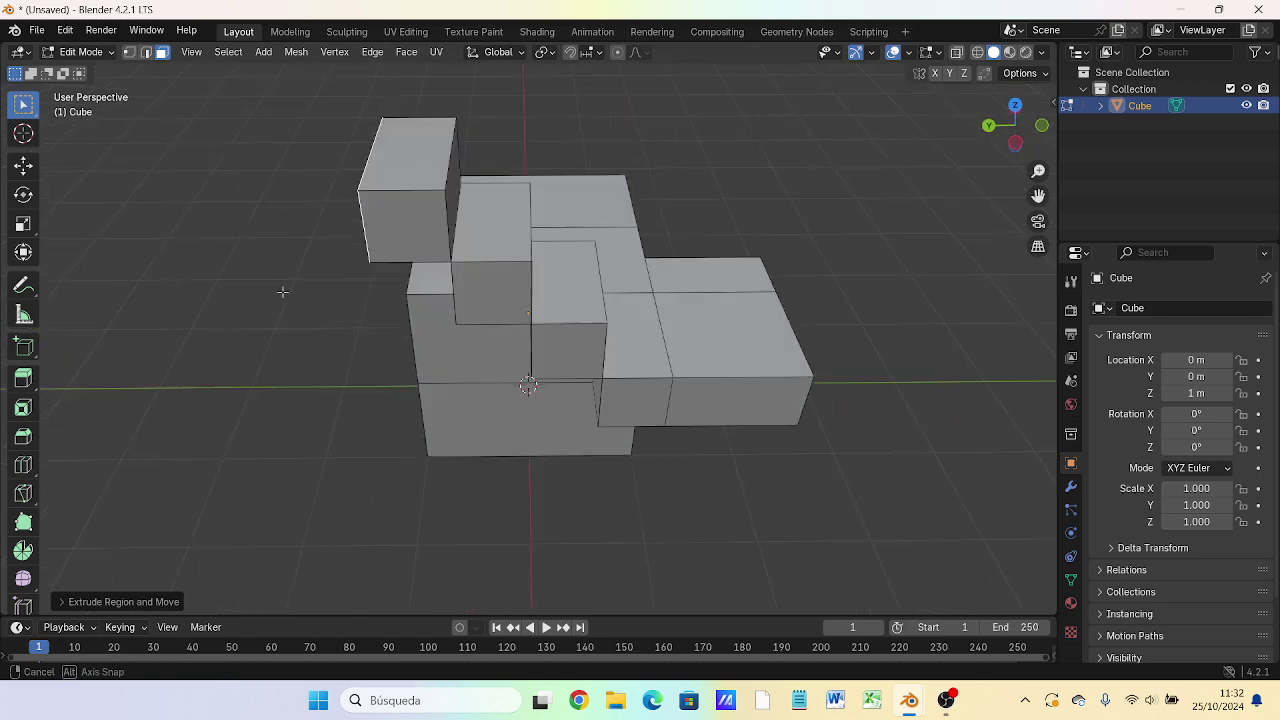
pyautogui.press('KP_7')
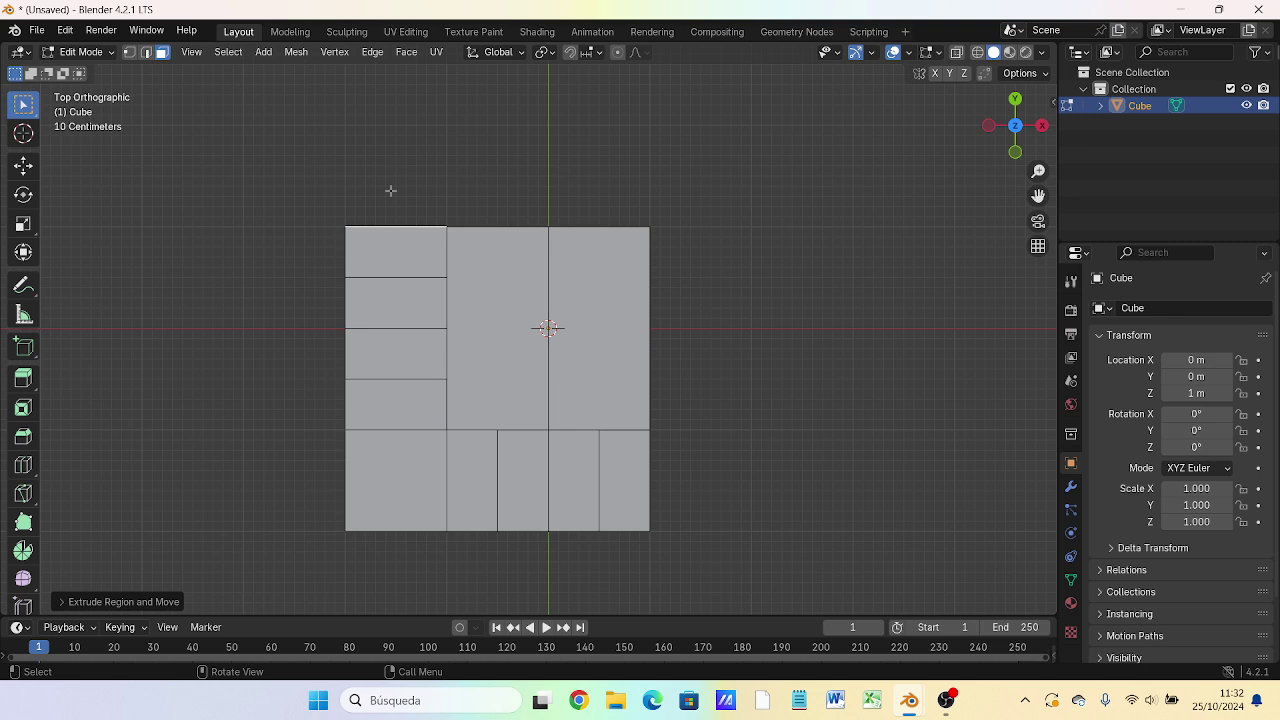
pyautogui.press('e')
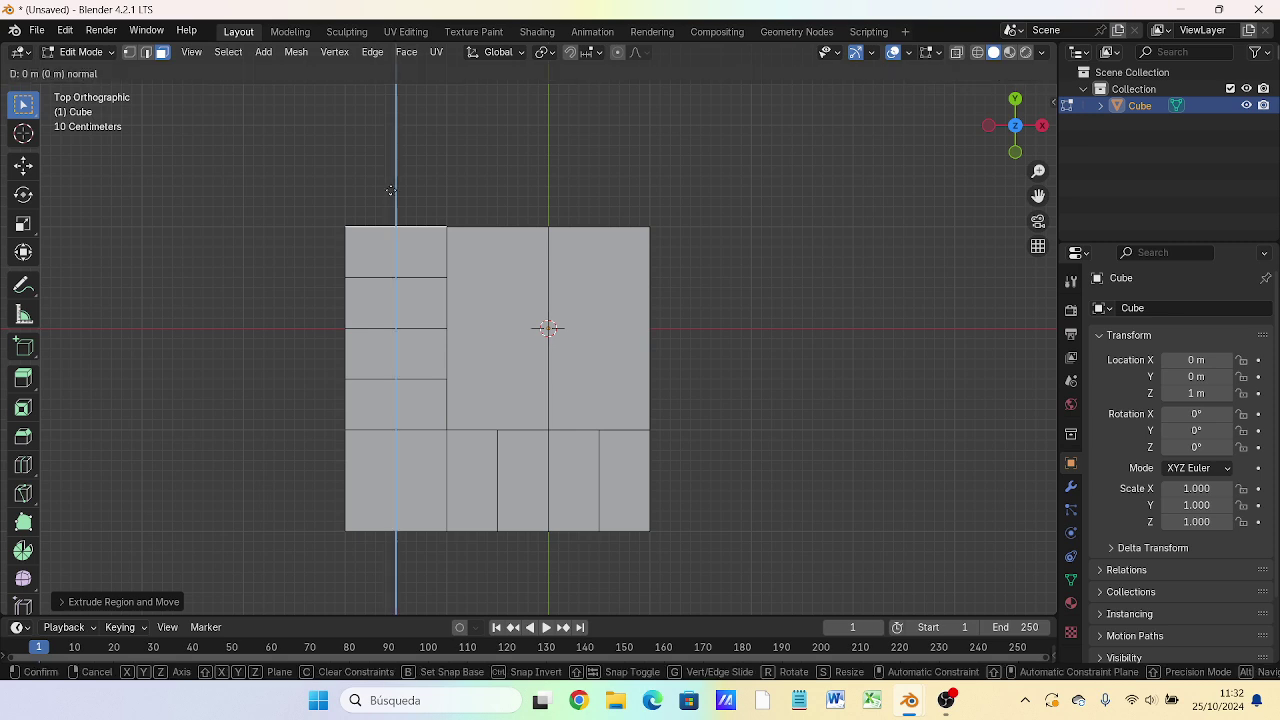
pyautogui.write('y')
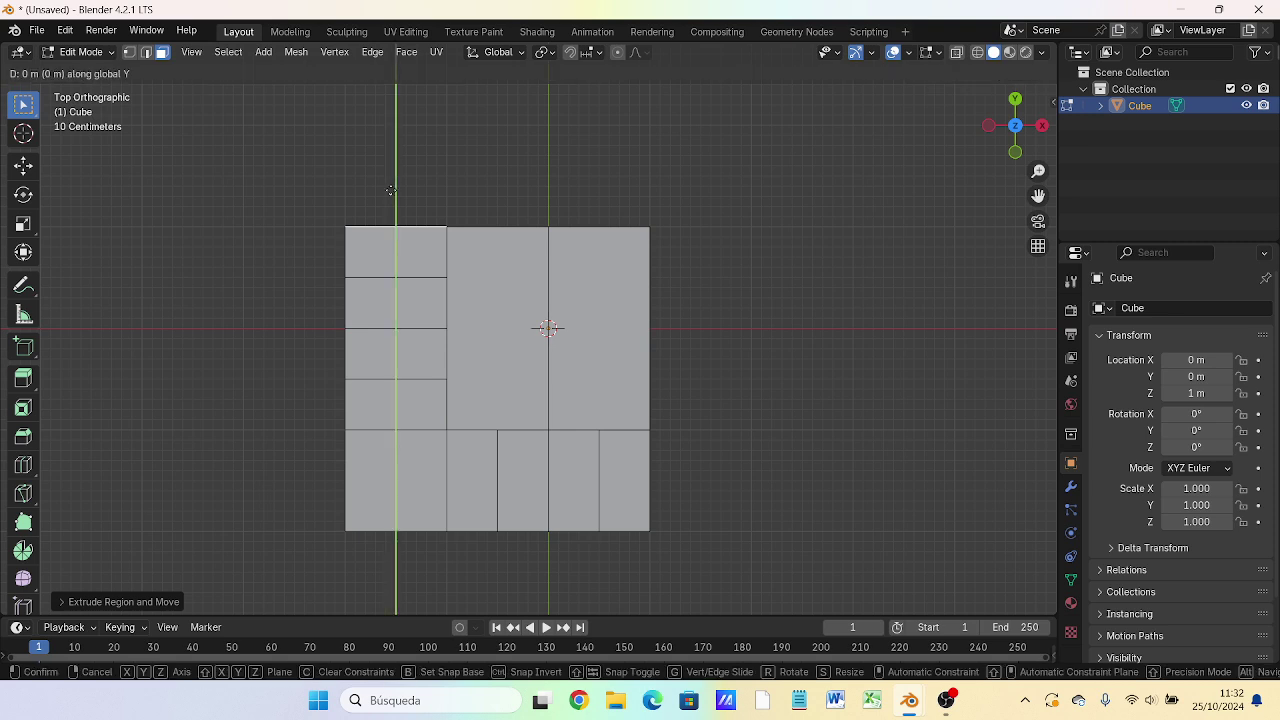
pyautogui.write('1')
pyautogui.press('Return')
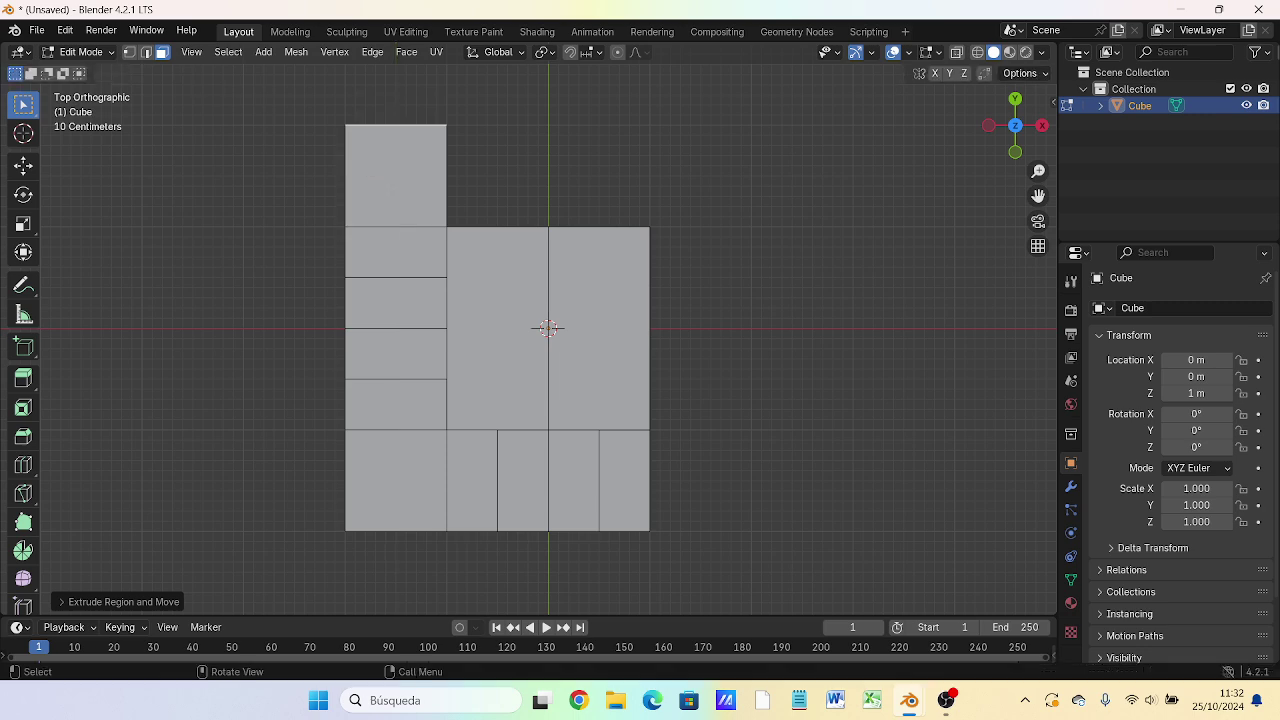
# Step: Inspect the stepped arm in perspective and from right, front and back views
pyautogui.moveTo(389, 208); pyautogui.dragTo(744, 216, button='middle')
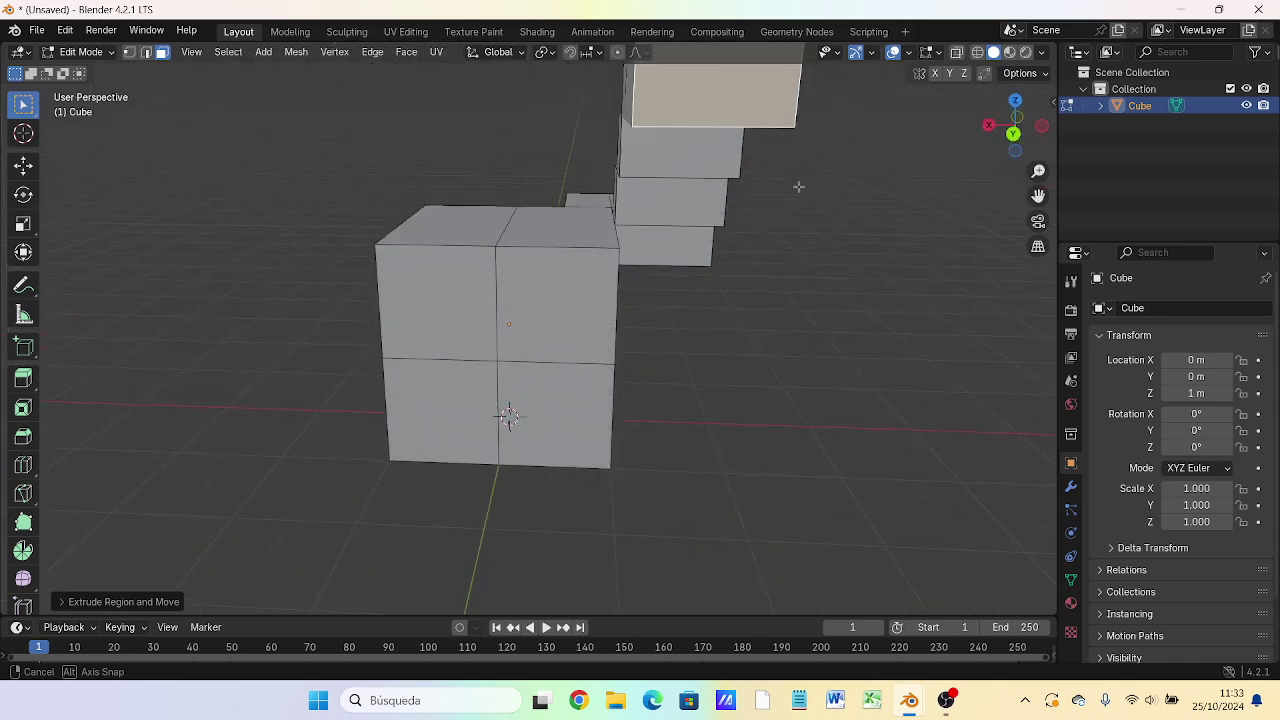
pyautogui.moveTo(744, 216); pyautogui.dragTo(760, 240, button='middle')
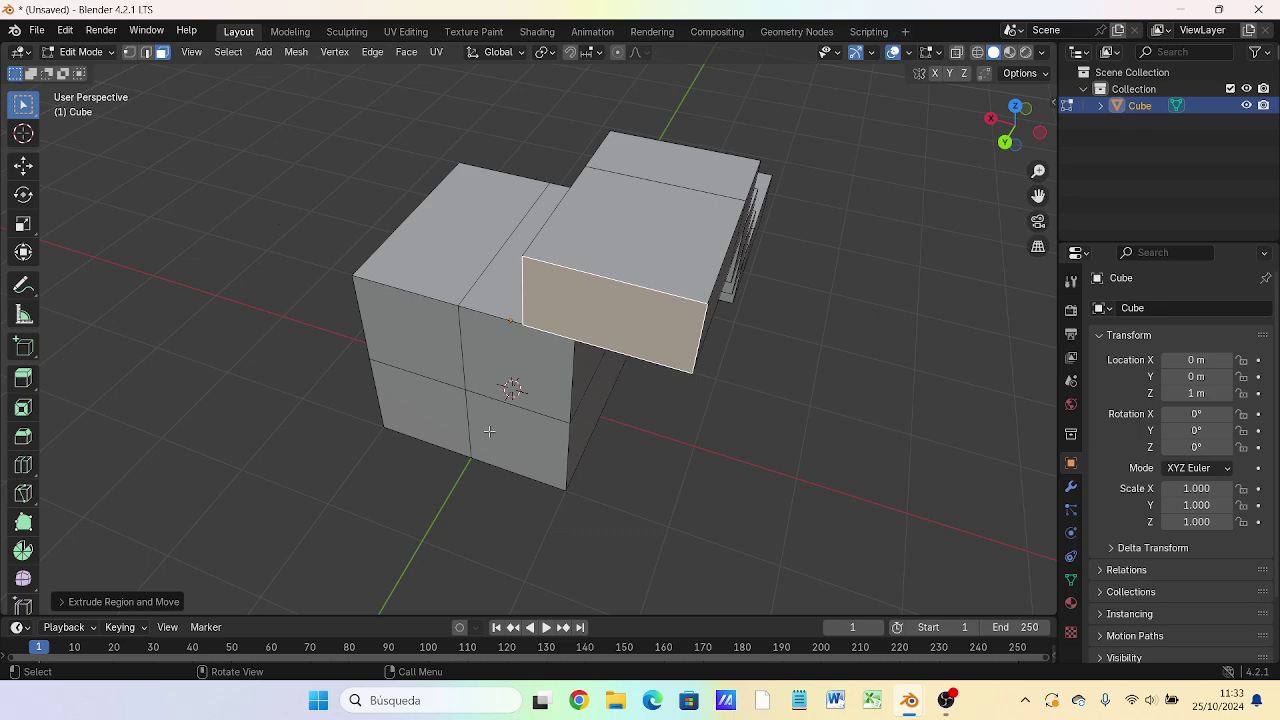
pyautogui.moveTo(490, 432)
pyautogui.mouseDown(button='middle')
pyautogui.moveTo(719, 428)
pyautogui.moveTo(636, 460)
pyautogui.mouseUp(button='middle')
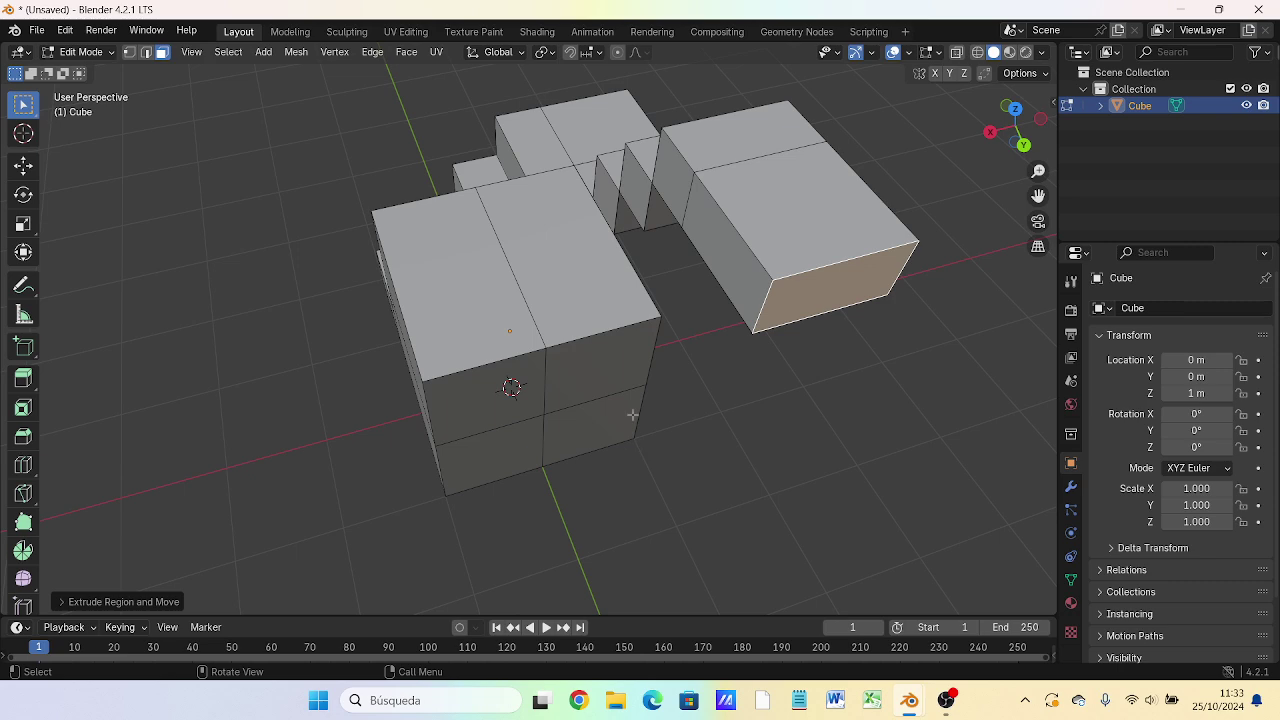
pyautogui.moveTo(633, 415); pyautogui.dragTo(622, 434, button='middle')
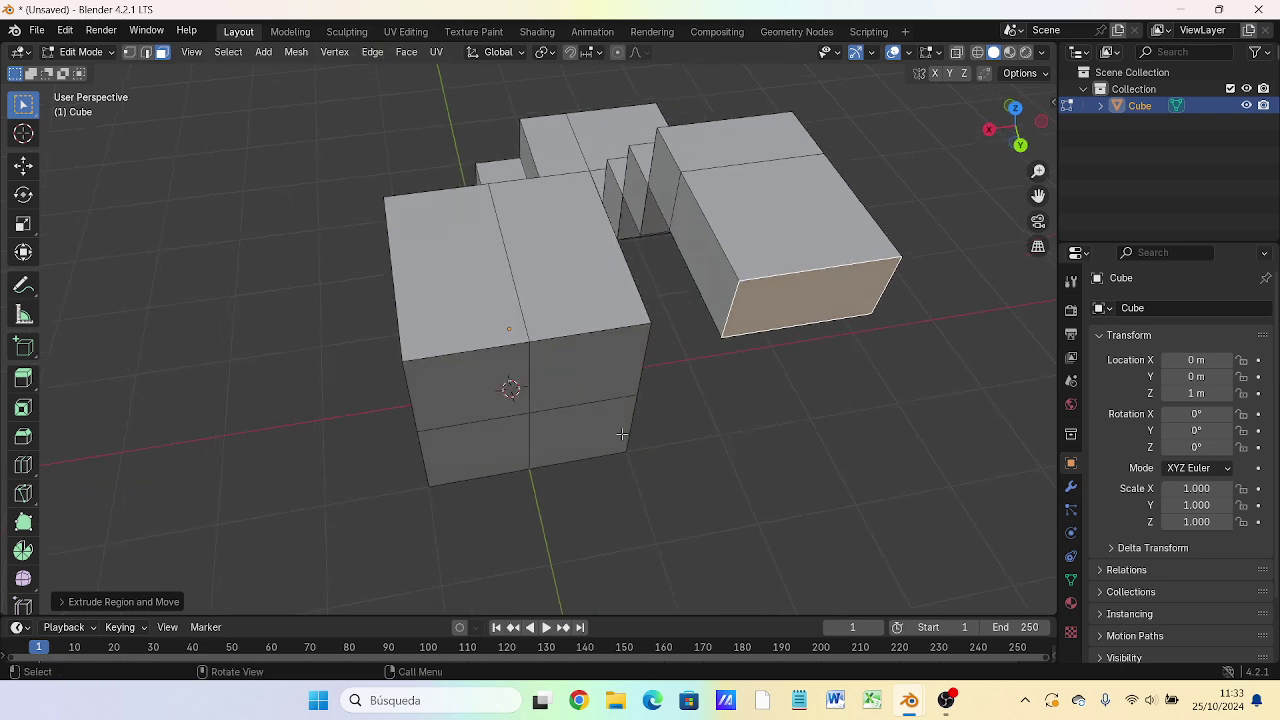
pyautogui.press('KP_3')
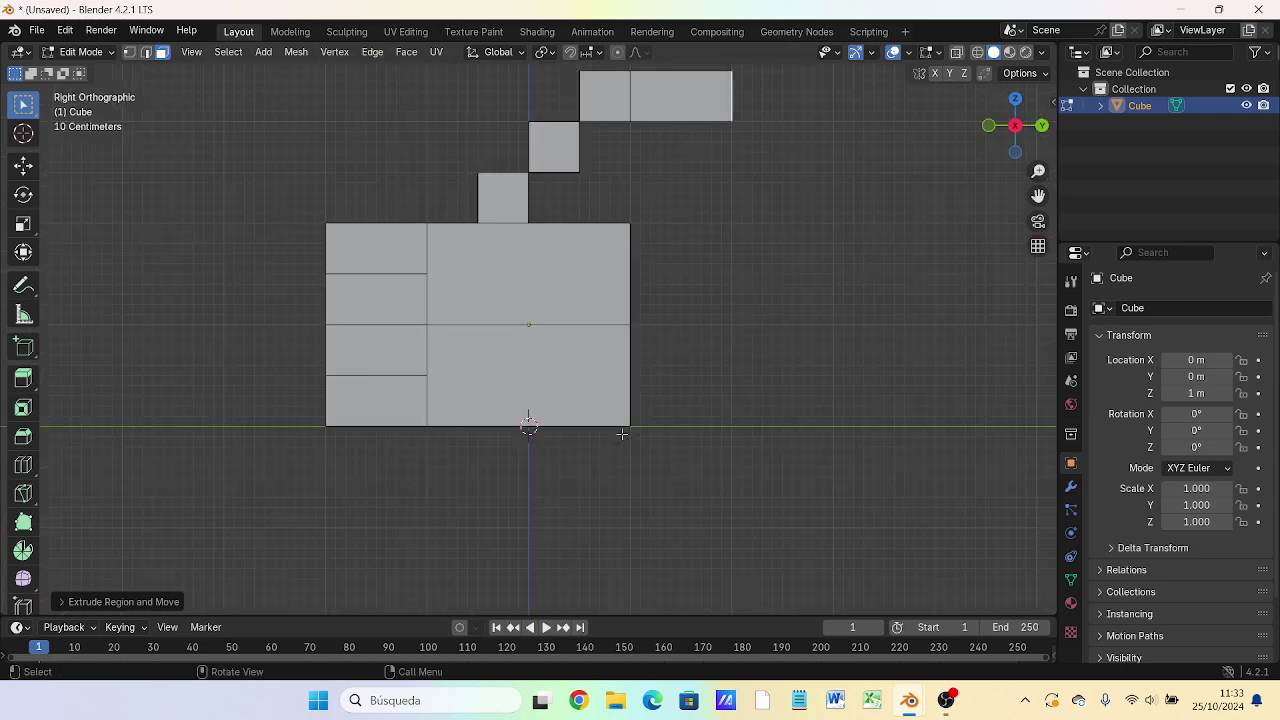
pyautogui.press('KP_1')
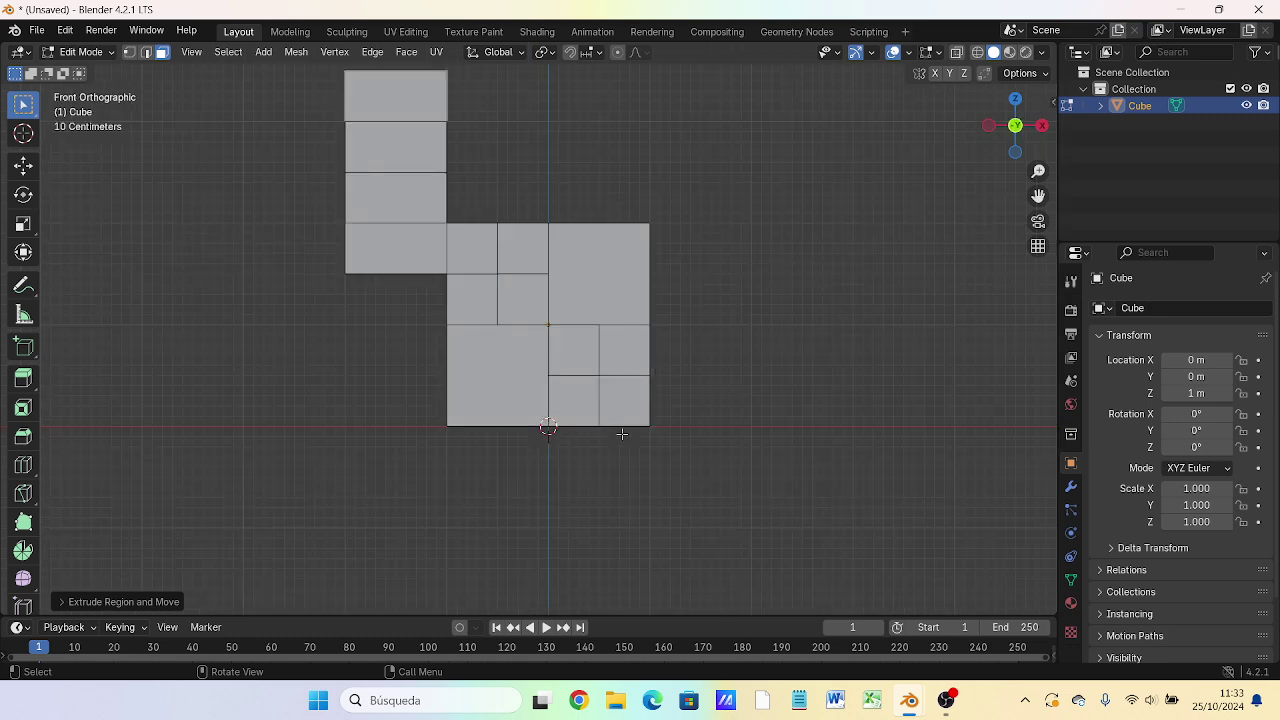
pyautogui.press('ctrl+KP_1')
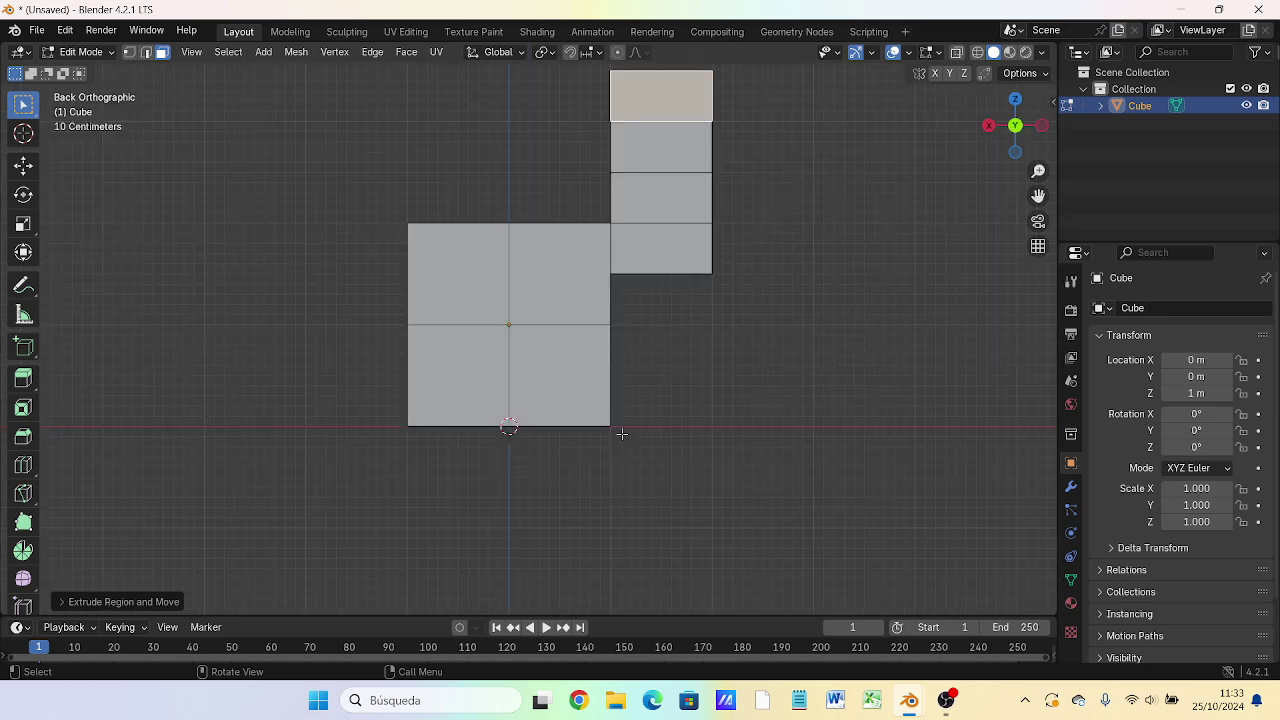
pyautogui.moveTo(694, 392)
pyautogui.mouseDown(button='middle')
pyautogui.moveTo(703, 479)
pyautogui.moveTo(737, 466)
pyautogui.mouseUp(button='middle')
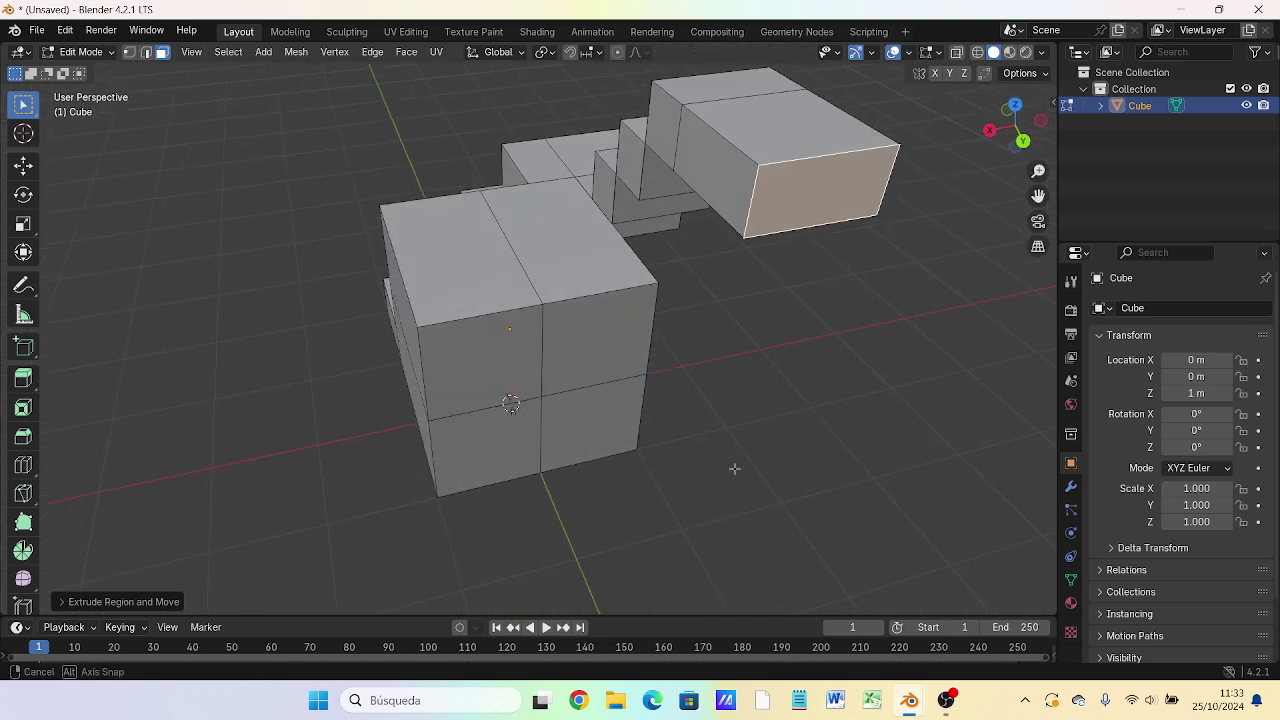
# Step: Select the top block's inward-facing side and bring the arm's top into view
pyautogui.click(730, 197)
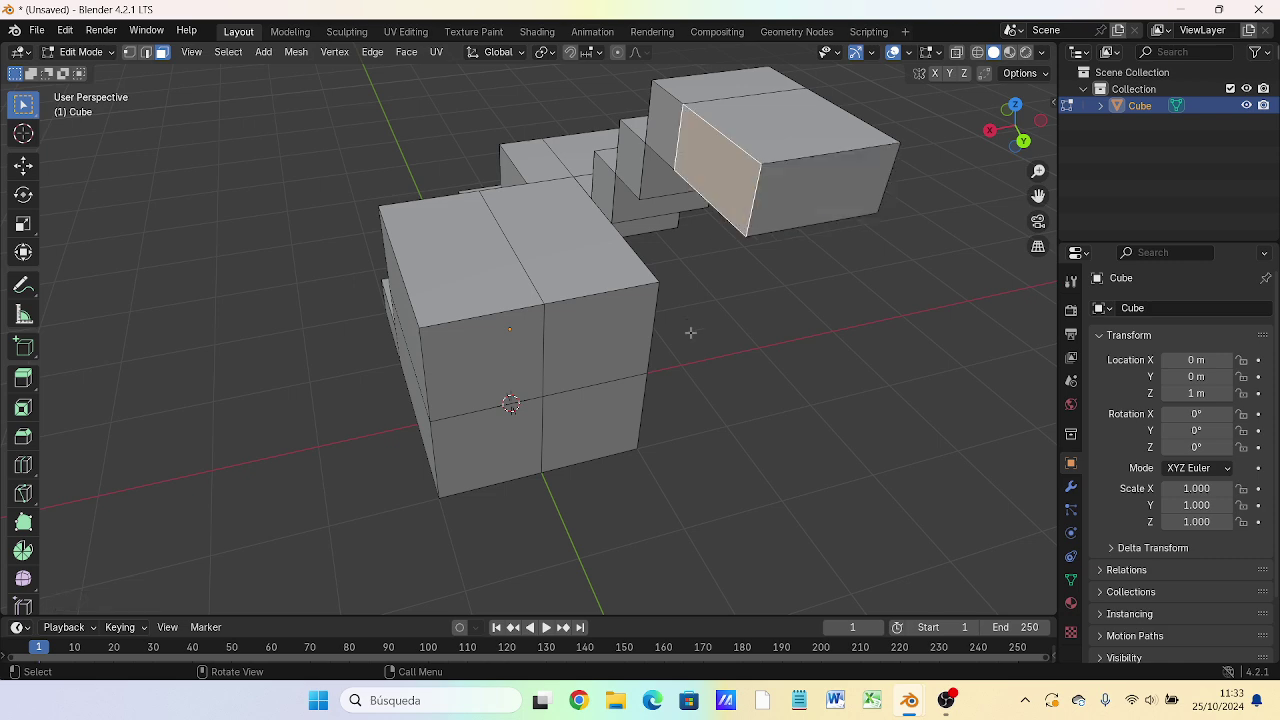
pyautogui.press('KP_7')
pyautogui.press('ctrl+KP_1')
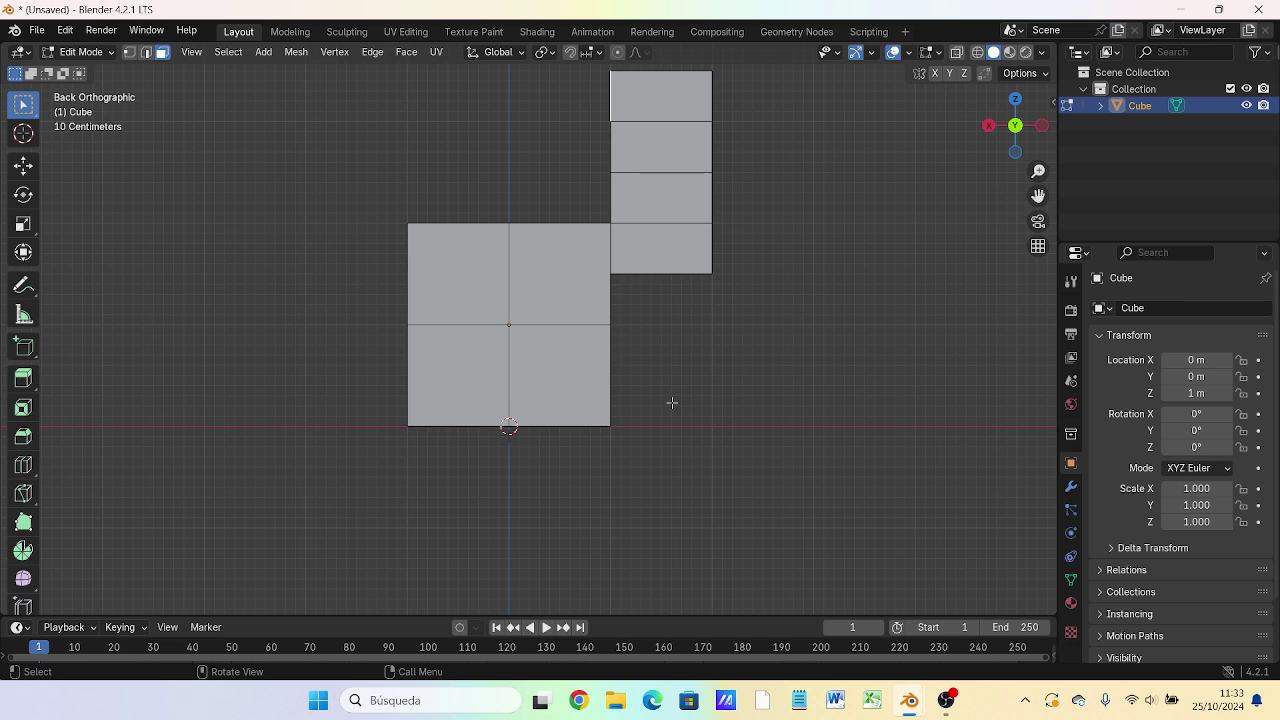
pyautogui.press('shift')
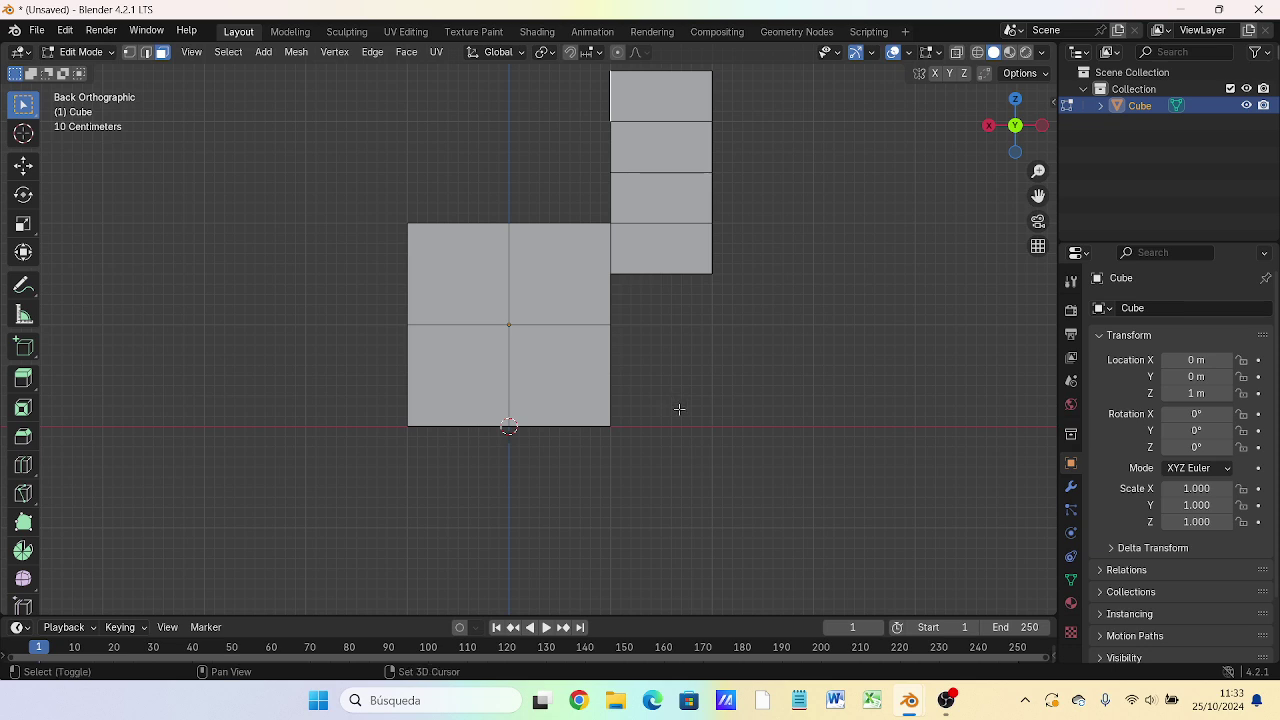
pyautogui.keyDown('shift'); pyautogui.moveTo(690, 346); pyautogui.dragTo(696, 539, button='middle'); pyautogui.keyUp('shift')
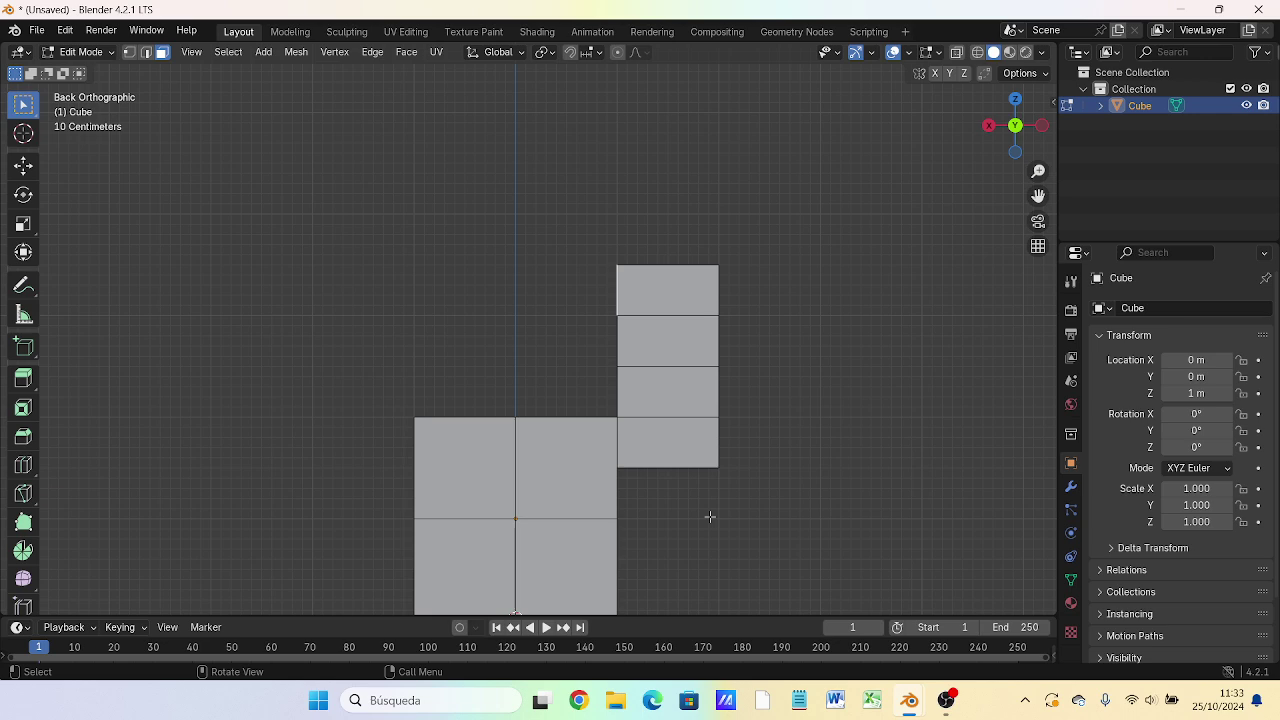
pyautogui.moveTo(760, 400); pyautogui.dragTo(758, 429, button='middle')
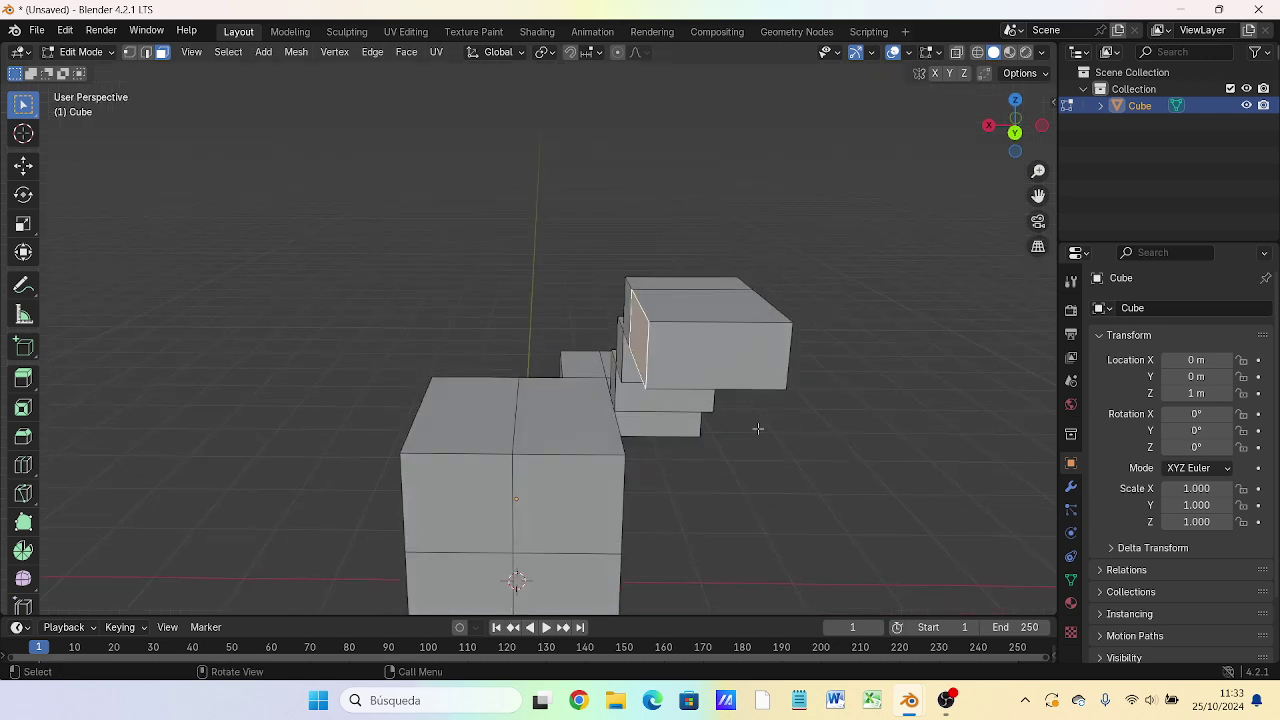
# Step: Try a 0.5 m extrusion of the top block's inner face, then undo the stray block
pyautogui.press('KP_1')
pyautogui.press('ctrl+KP_1')
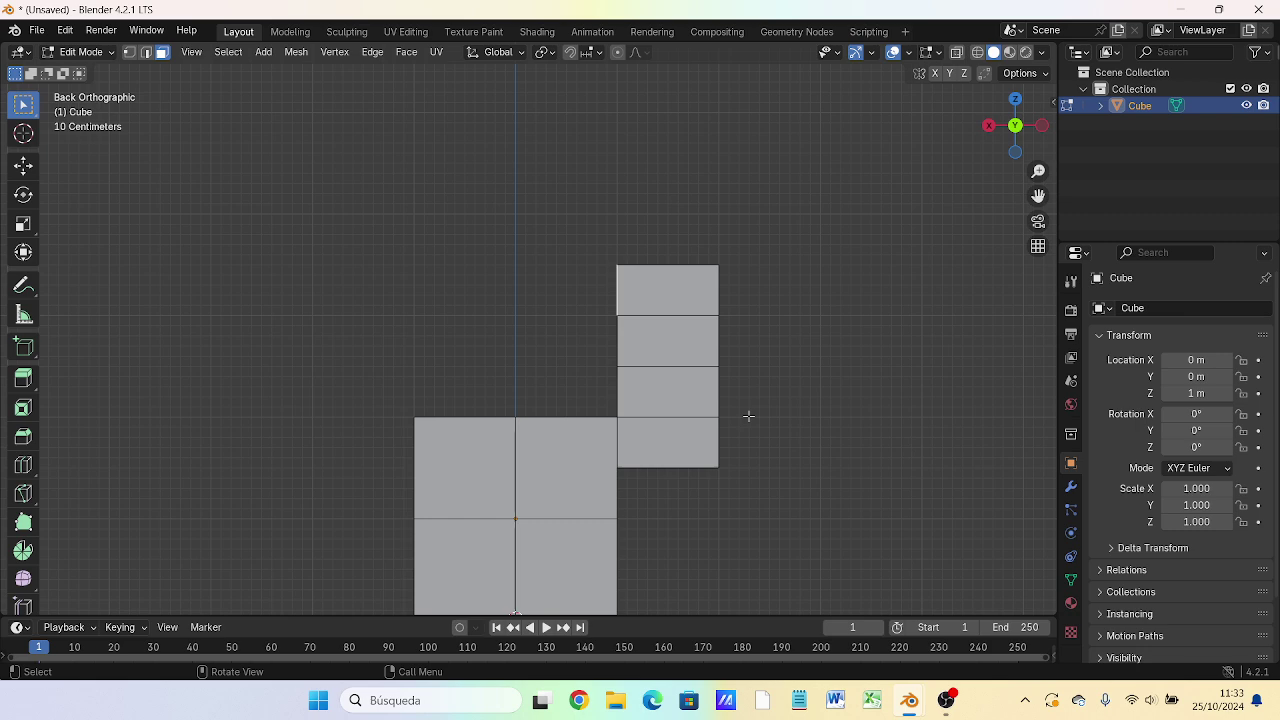
pyautogui.keyDown('shift'); pyautogui.moveTo(760, 403); pyautogui.dragTo(762, 467, button='middle'); pyautogui.keyUp('shift')
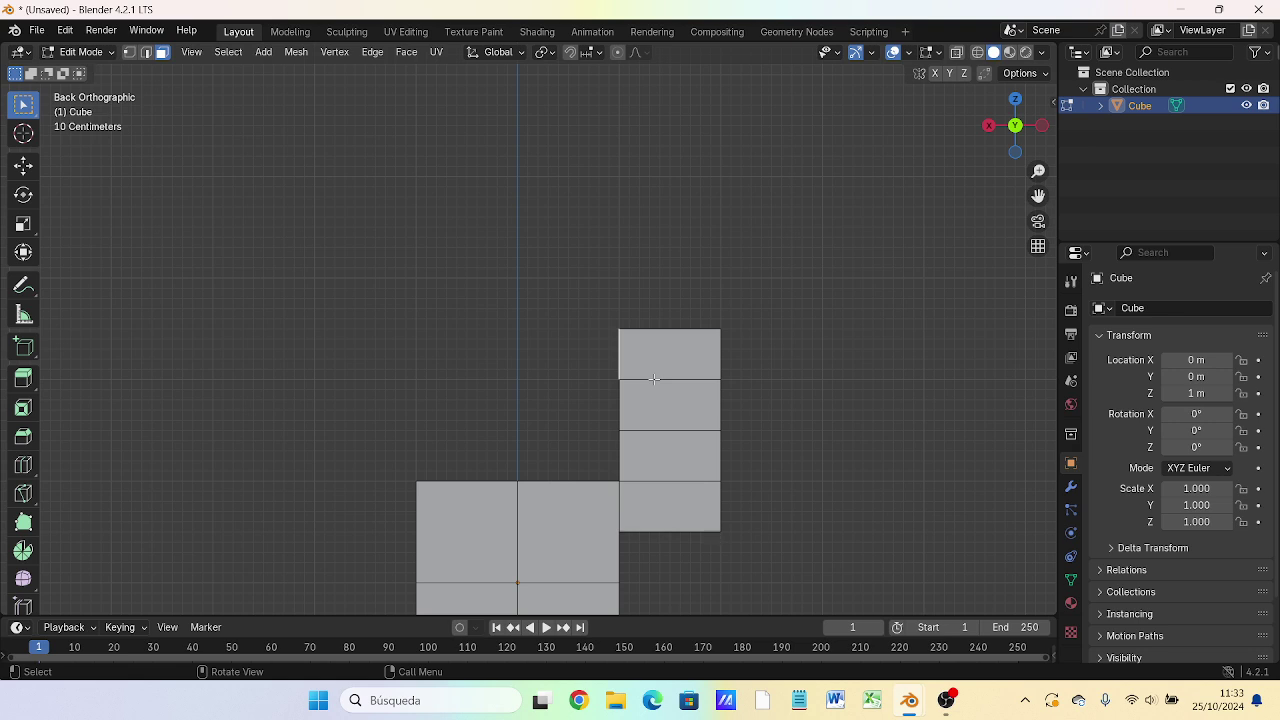
pyautogui.write('e.')
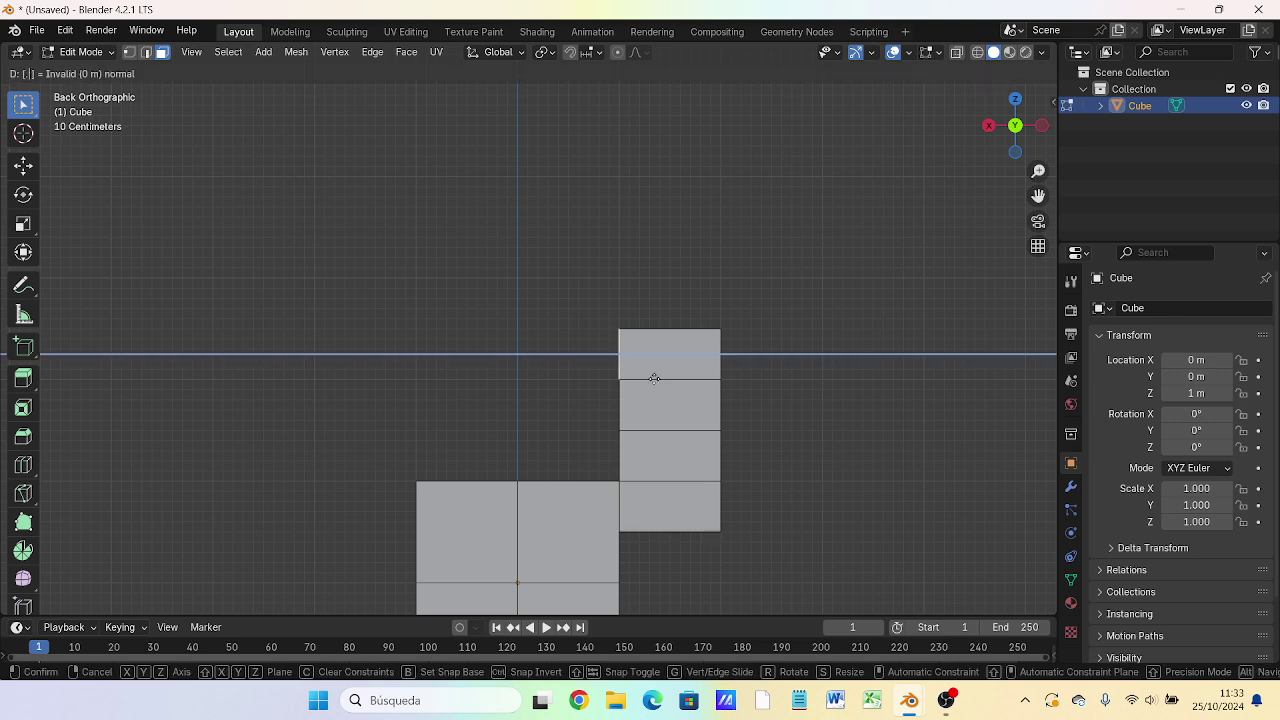
pyautogui.write('5')
pyautogui.press('Return')
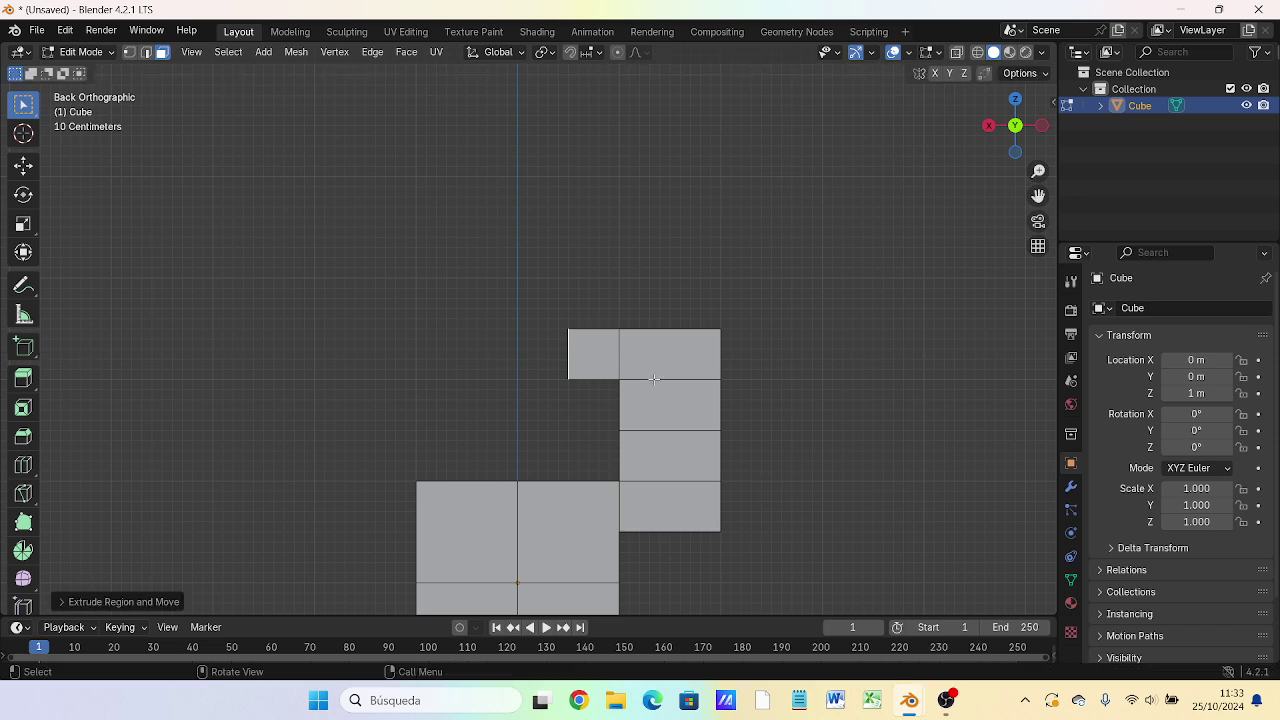
pyautogui.press('g')
pyautogui.press('x')
pyautogui.press('Escape')
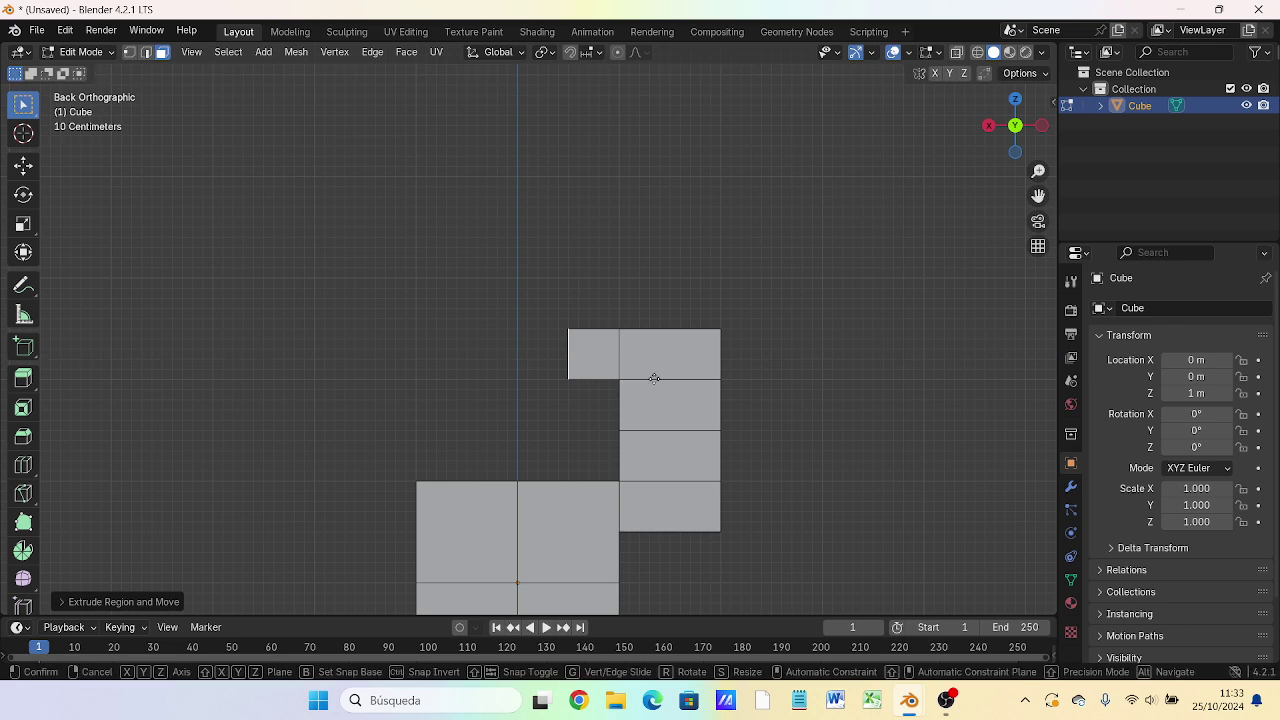
pyautogui.write('gx.5')
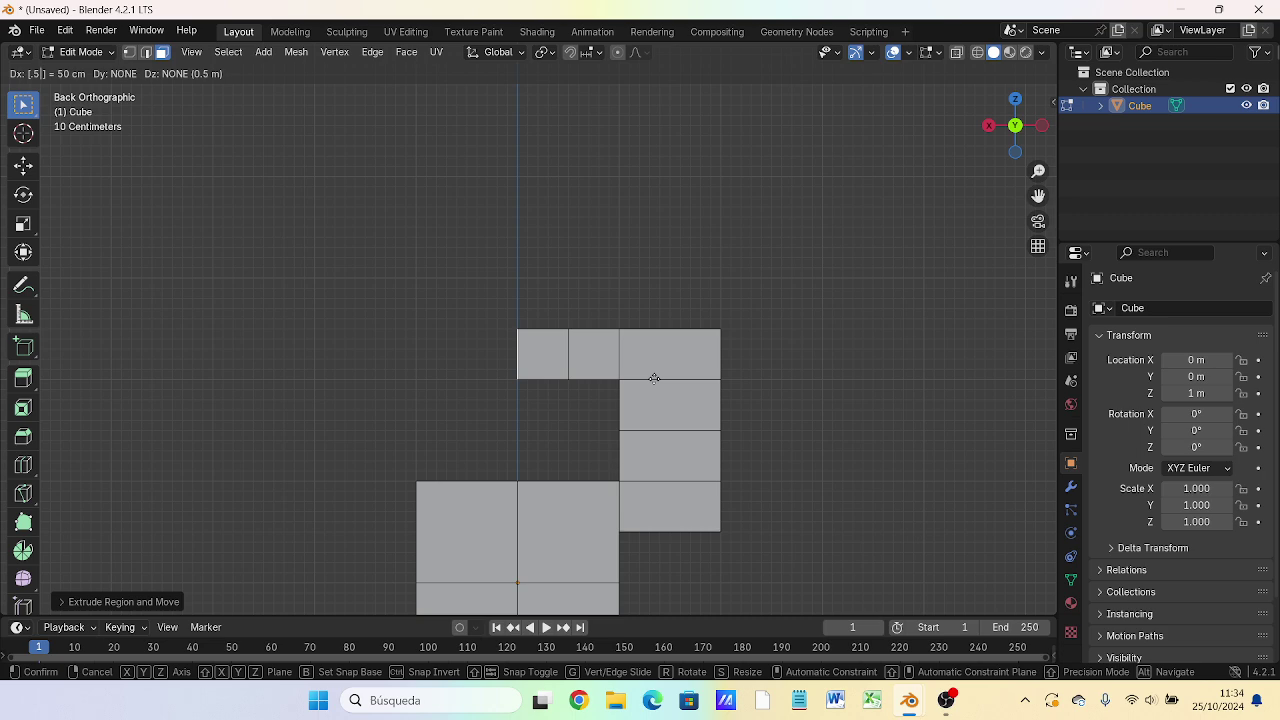
pyautogui.press('Escape')
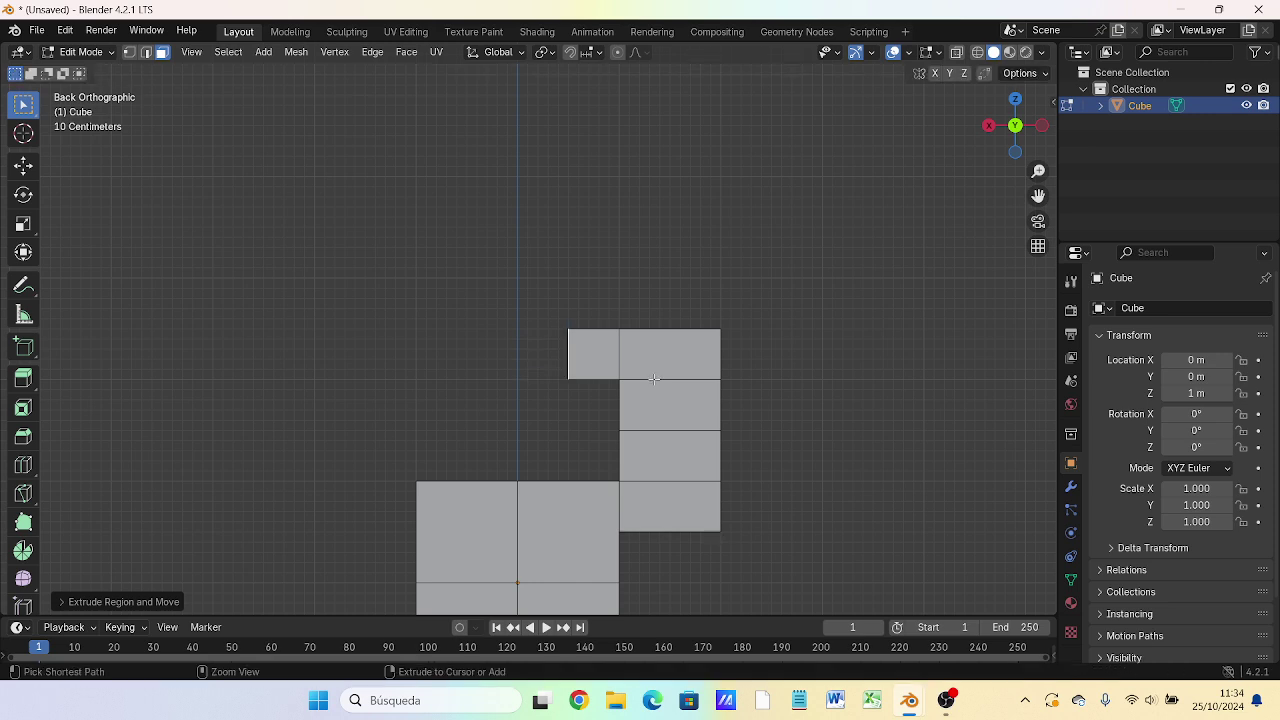
pyautogui.hotkey('ctrl', 'z')
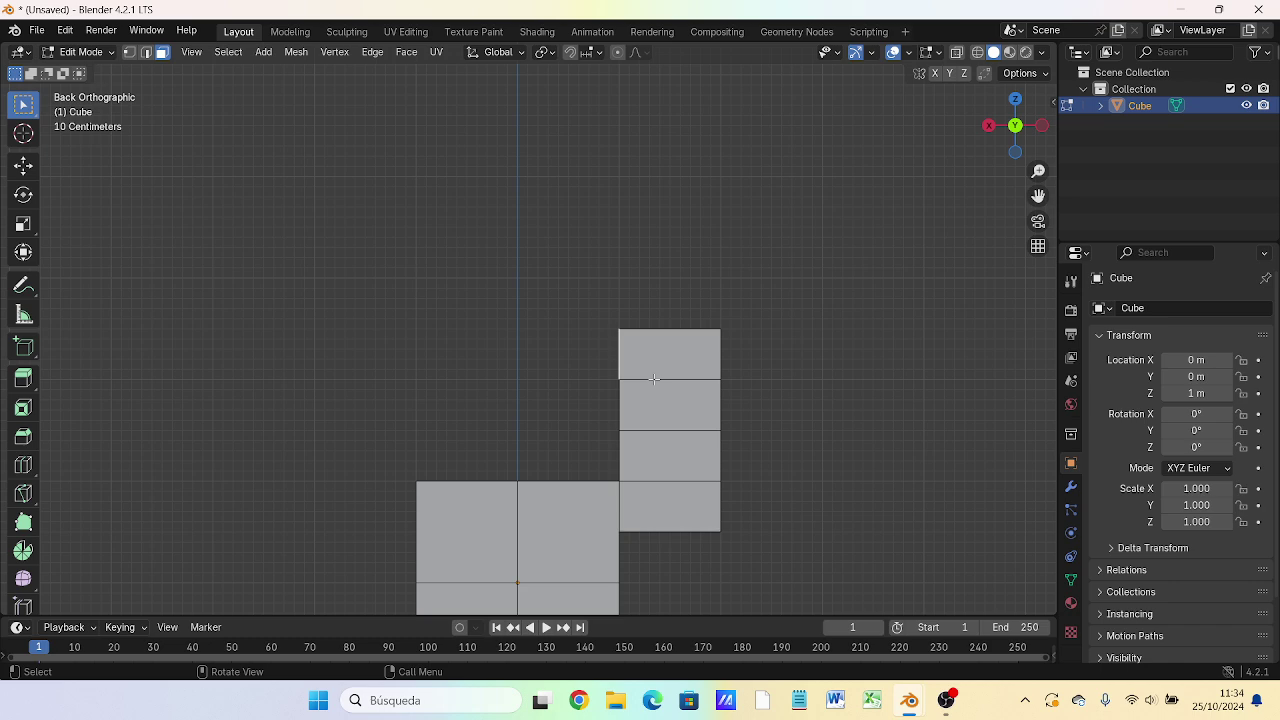
# Step: Extrude the top block 0.5 m inward, then add two more 0.5 m extrusions as the next step
pyautogui.write('e')
pyautogui.write('.5')
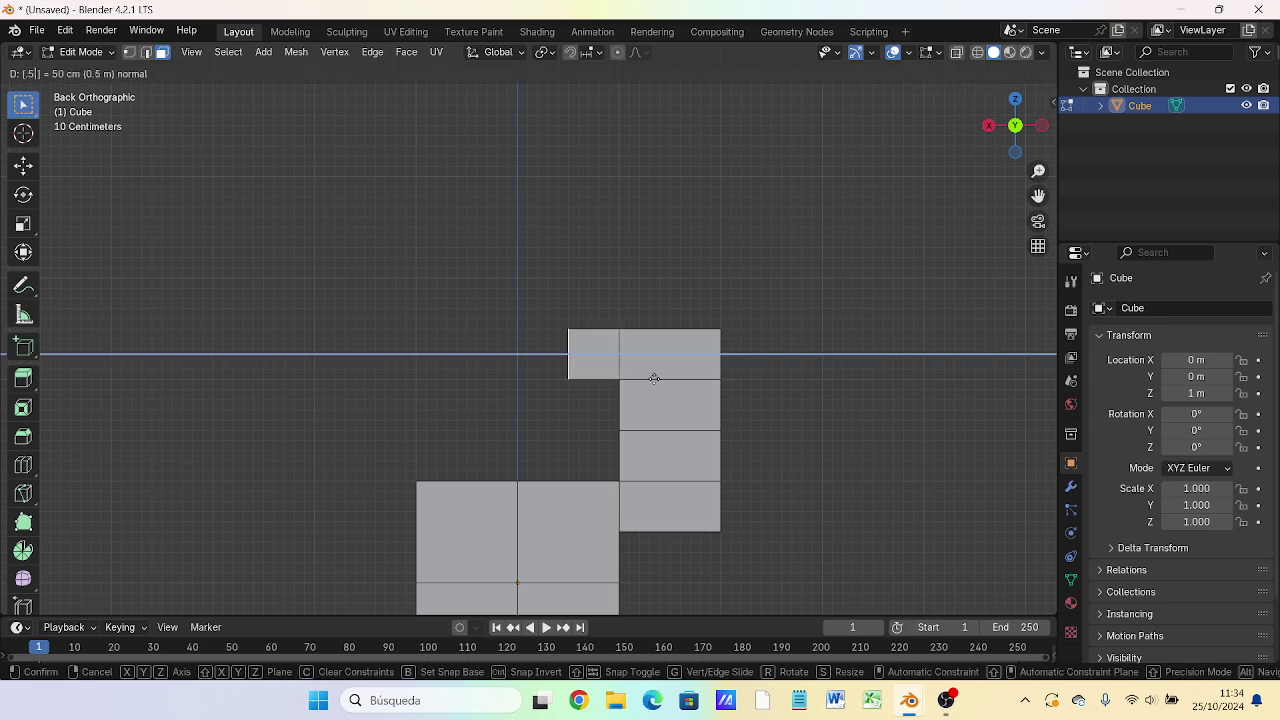
pyautogui.press('Return')
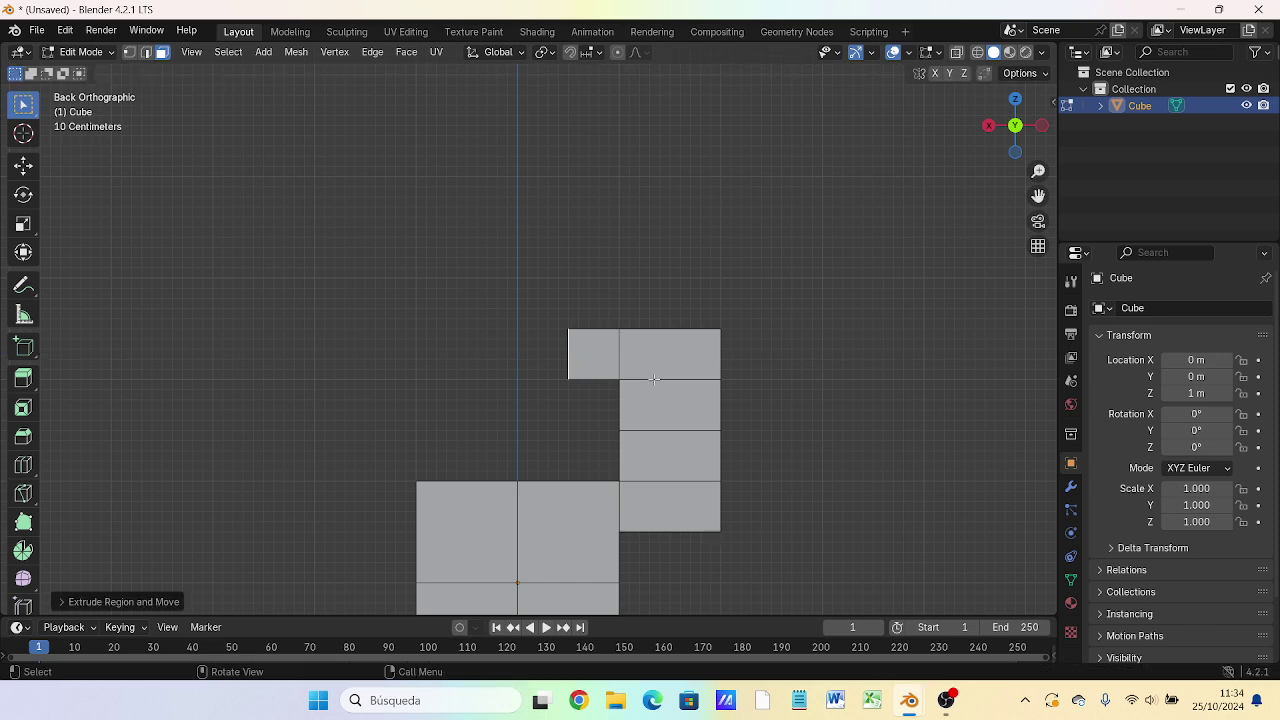
pyautogui.press('e')
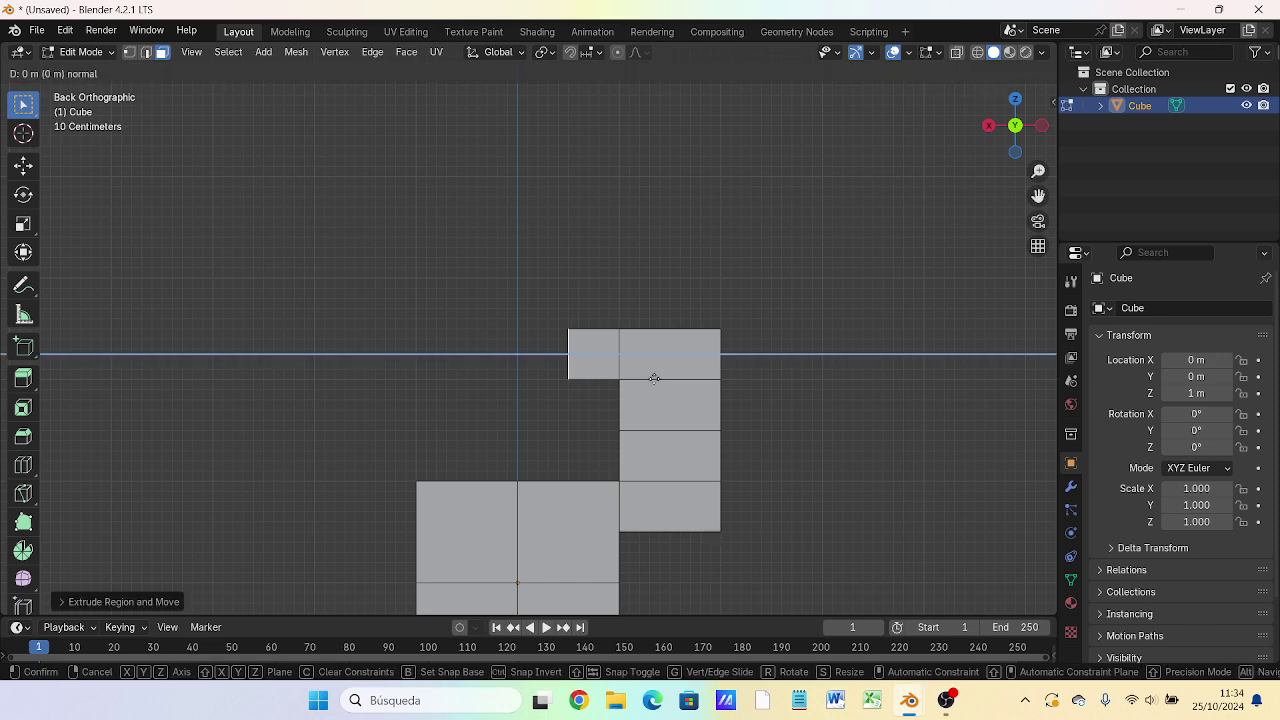
pyautogui.press('Escape')
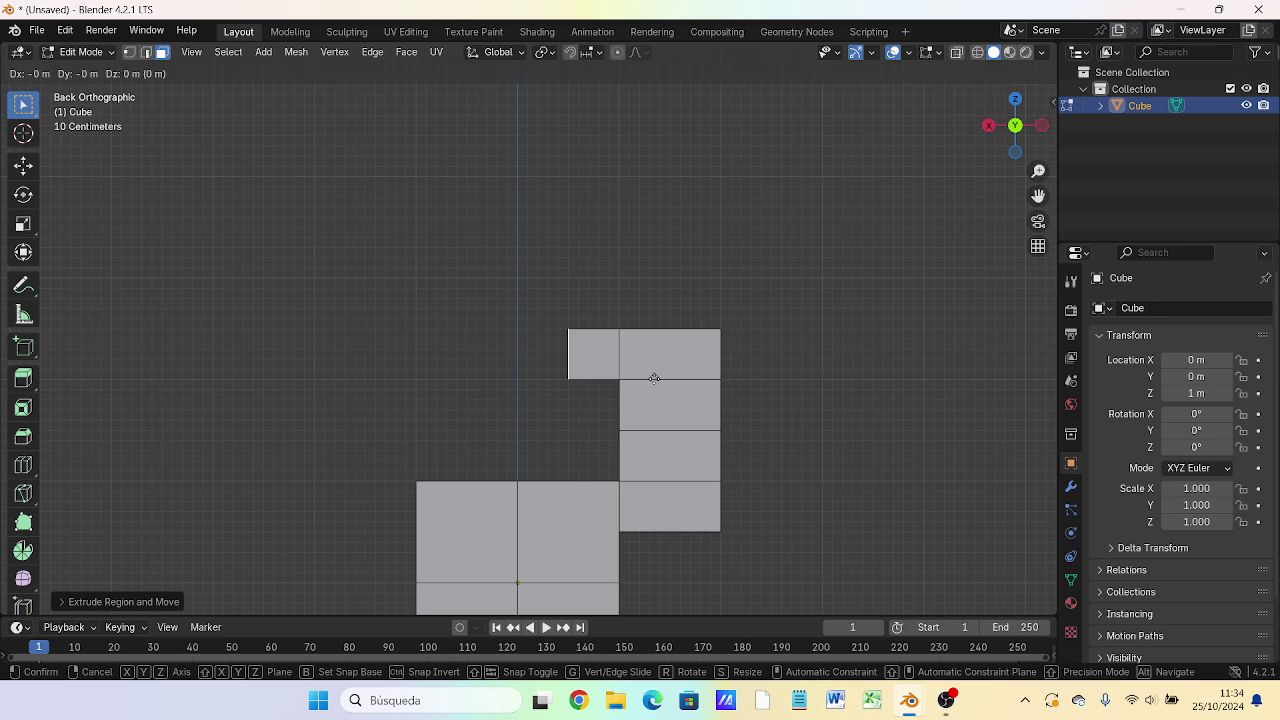
pyautogui.write('e')
pyautogui.write('.5')
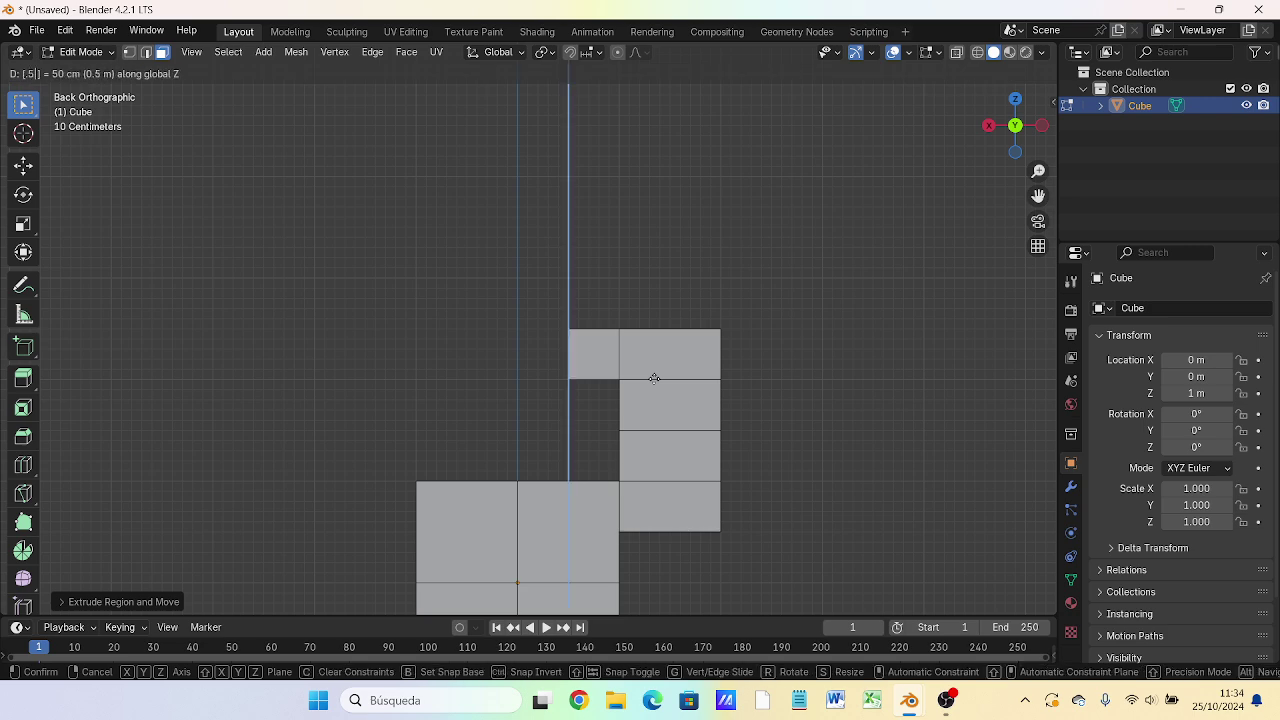
pyautogui.press('Return')
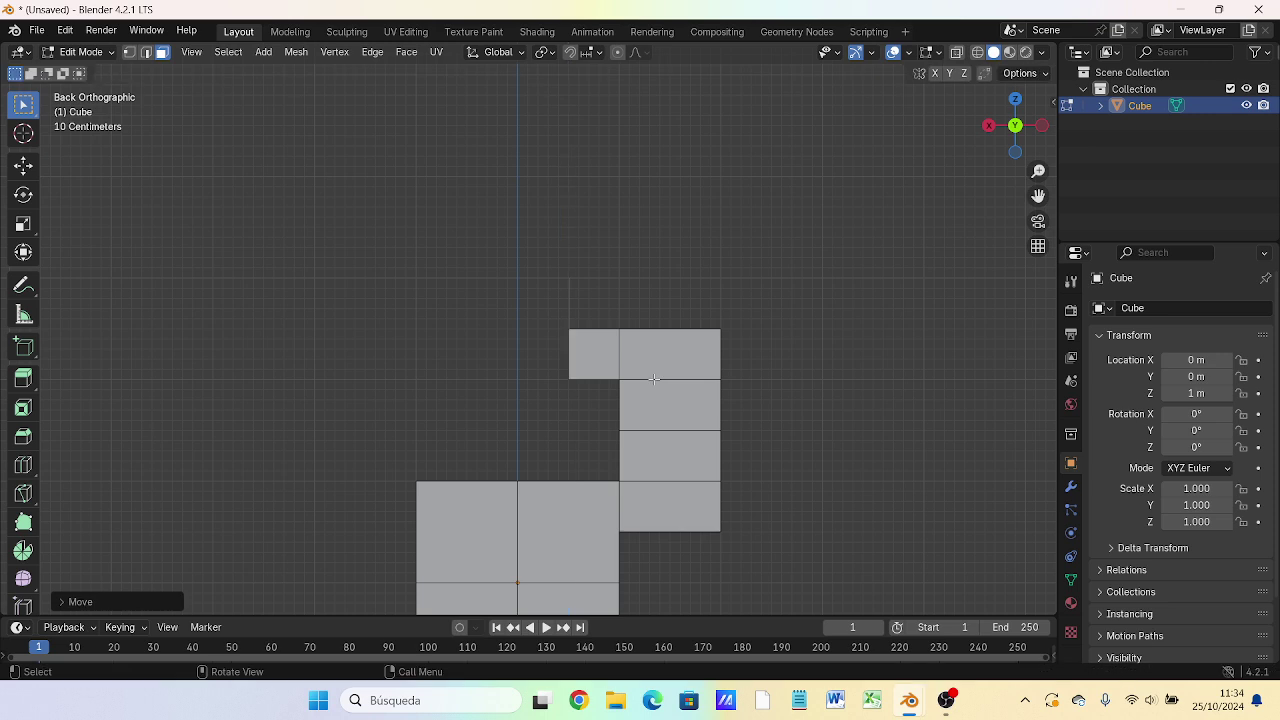
pyautogui.write('e')
pyautogui.write('.')
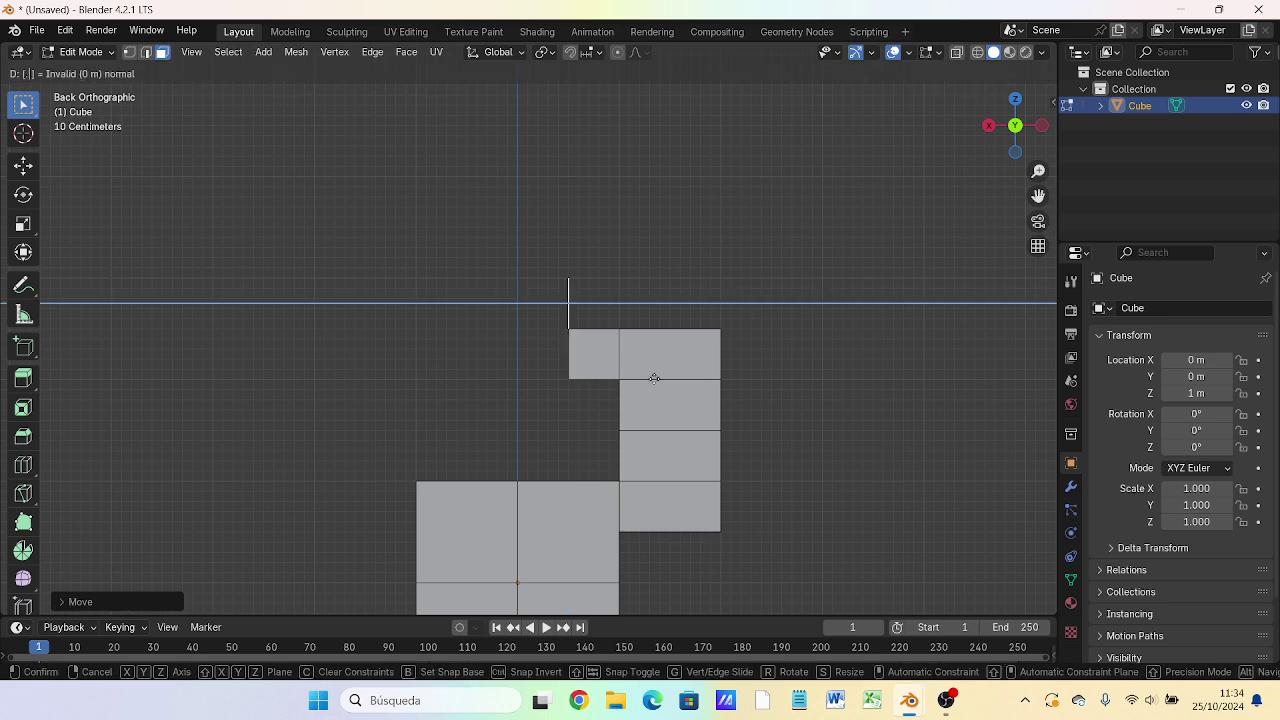
pyautogui.write('5')
pyautogui.press('Return')
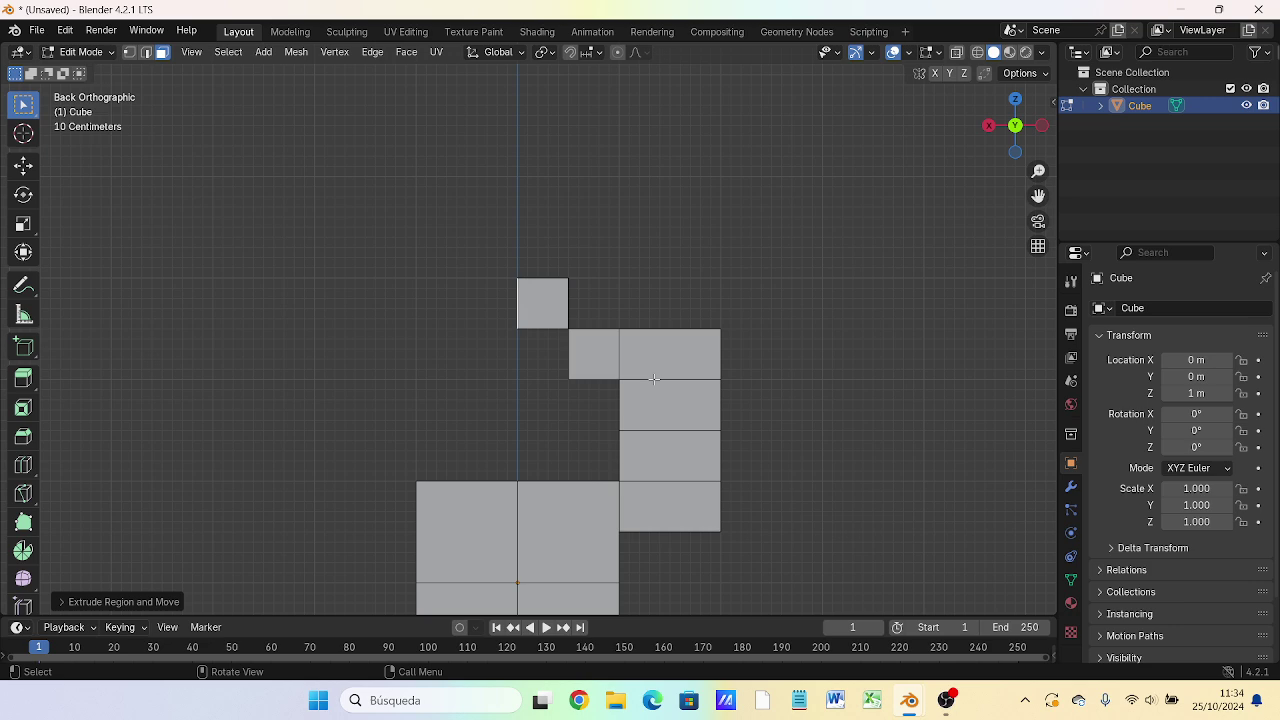
# Step: Build a step by extruding the top face 0.5 m up on Z, then 0.5 m outward
pyautogui.press('e')
pyautogui.press('Escape')
pyautogui.press('e')
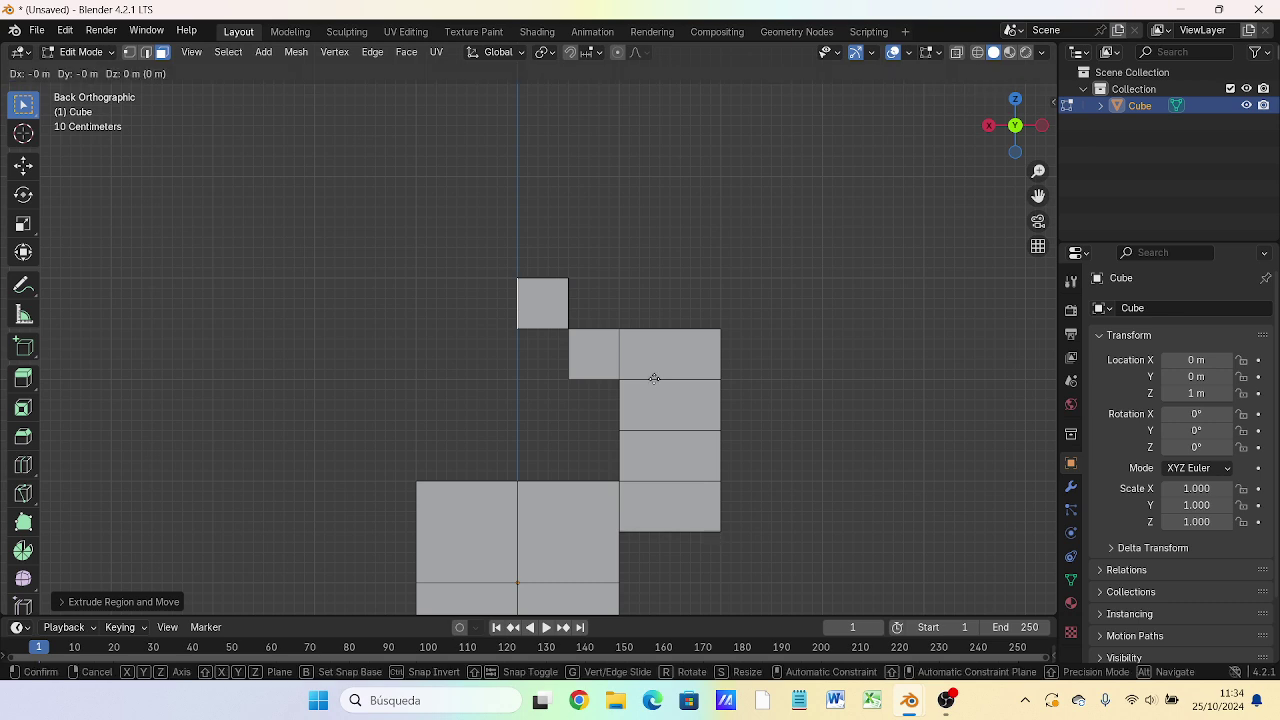
pyautogui.press('z')
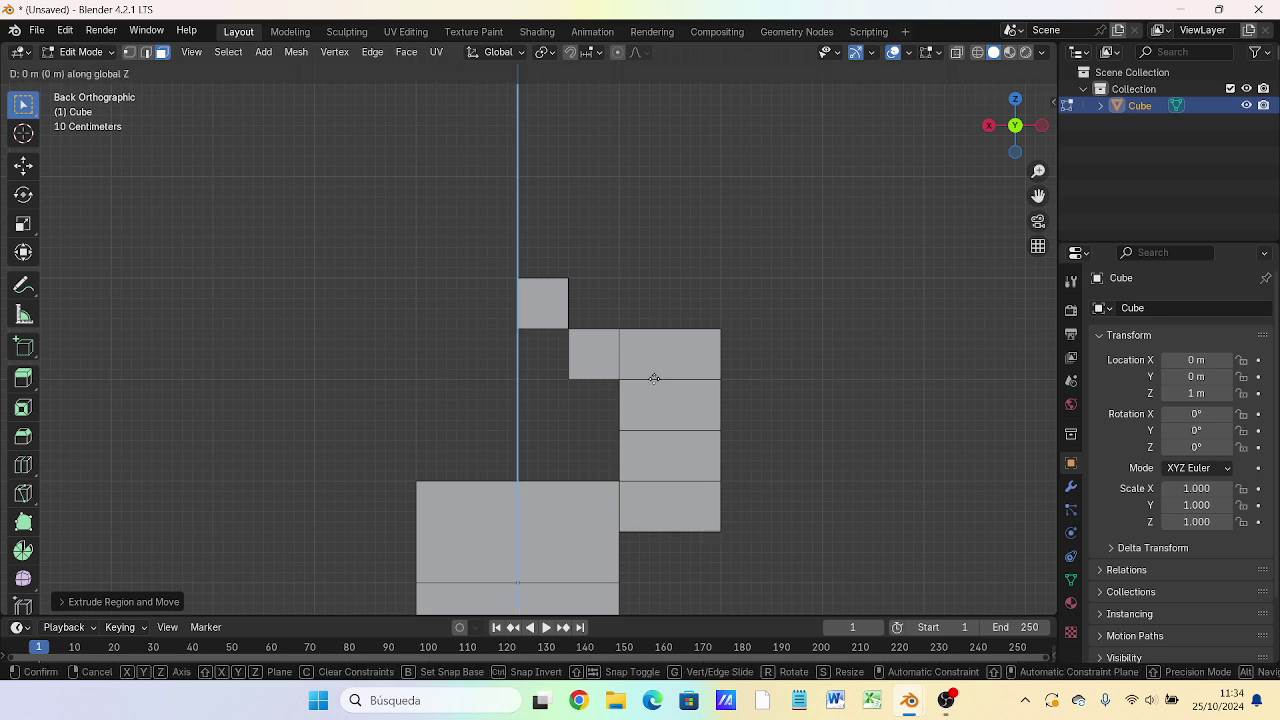
pyautogui.write('.5')
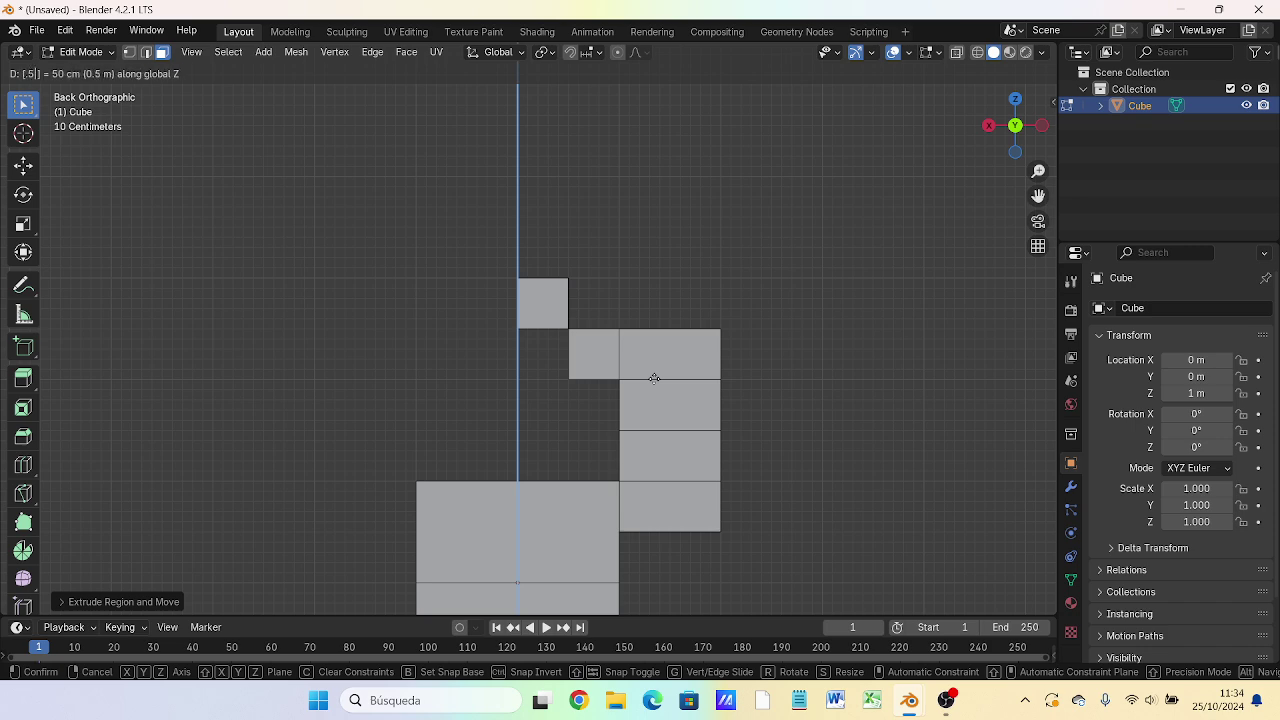
pyautogui.press('Return')
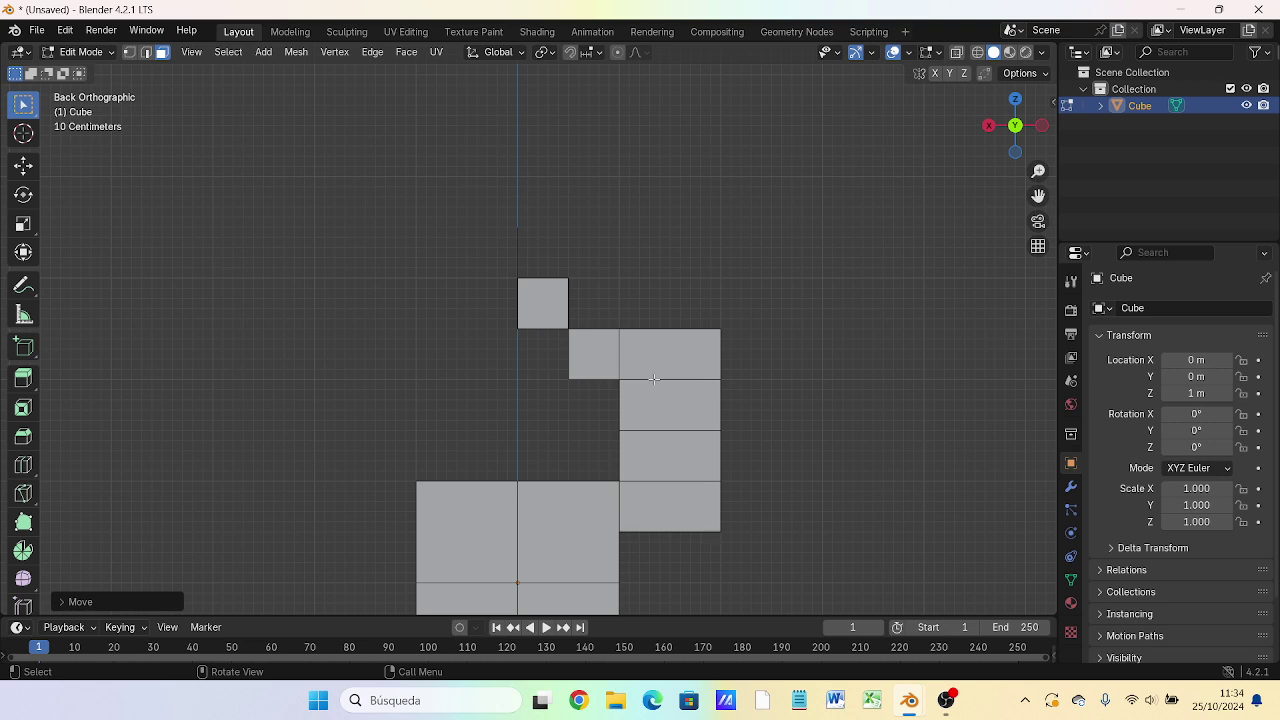
pyautogui.write('e.5')
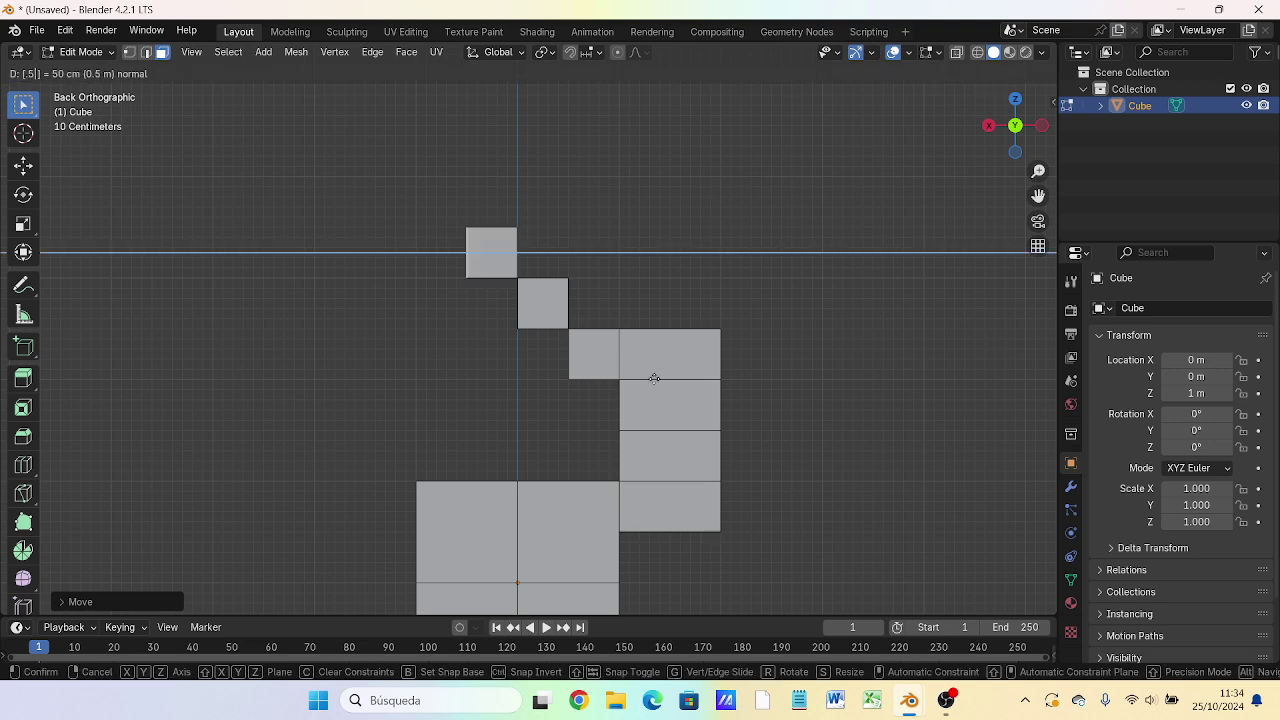
pyautogui.press('Return')
# Step: Add another step with a 0.5 m rise on Z and a 0.5 m outward extrusion
pyautogui.press('e')
pyautogui.press('Escape')
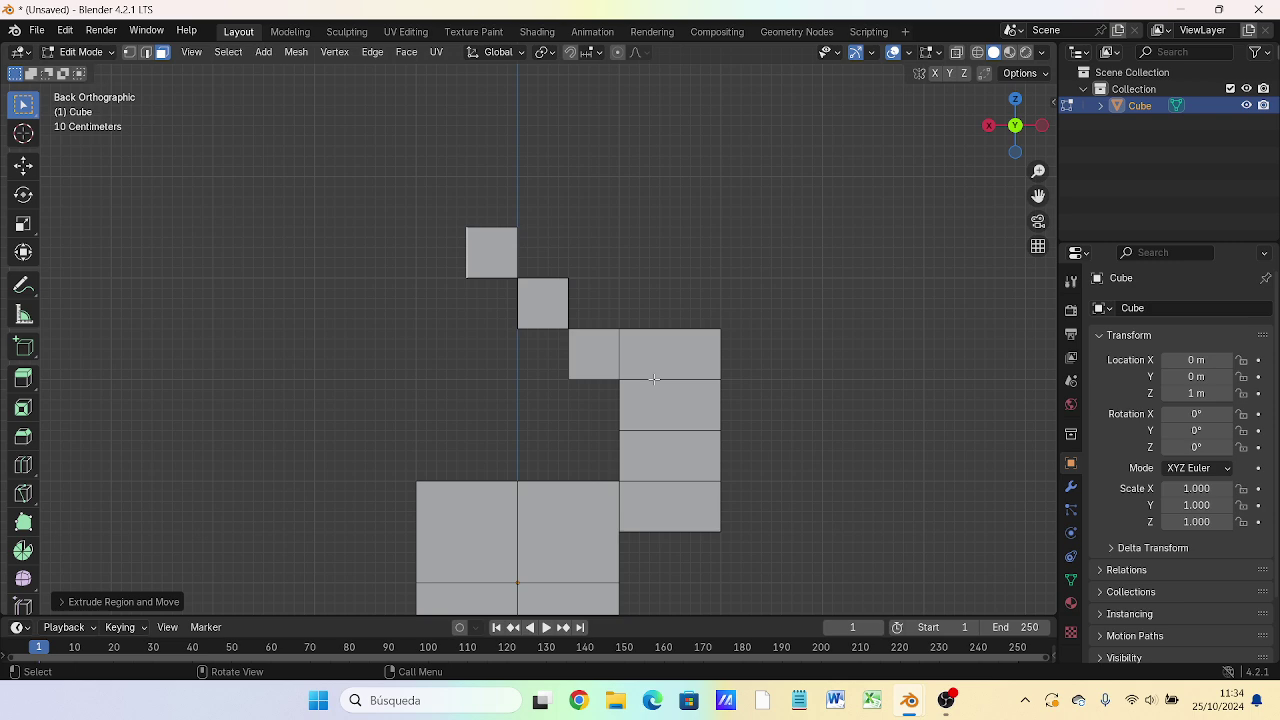
pyautogui.press('e')
pyautogui.press('z')
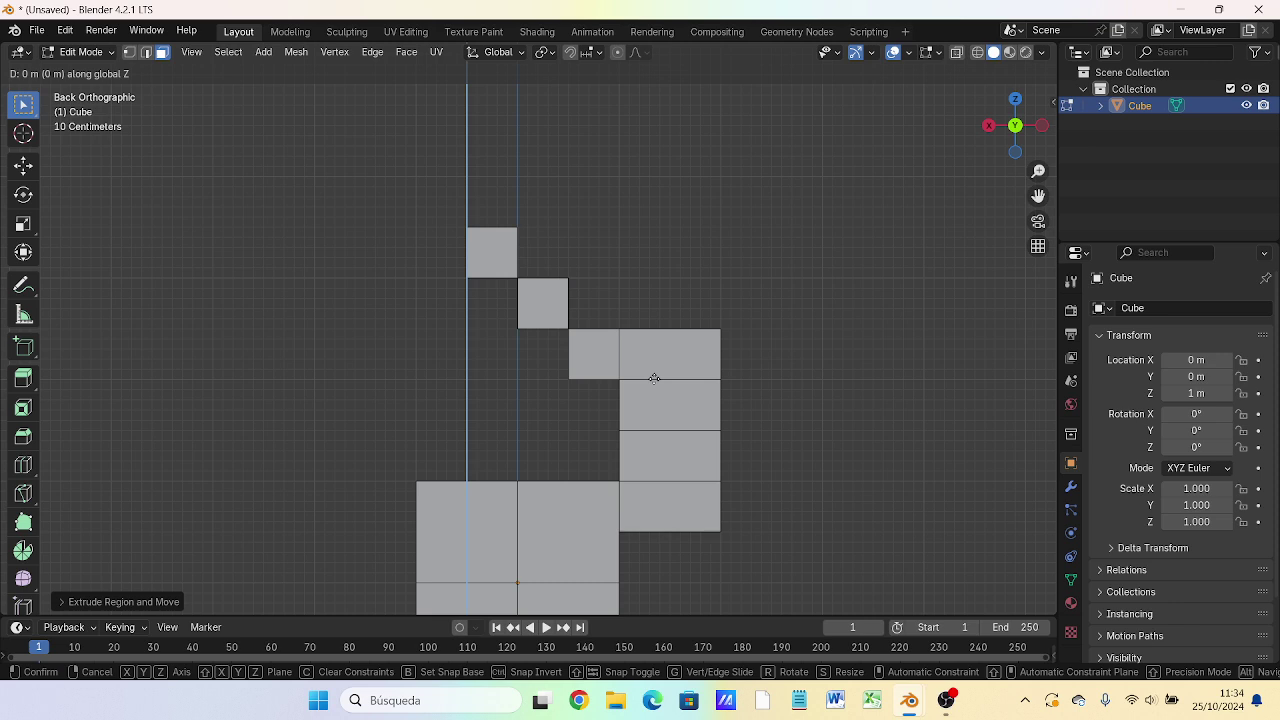
pyautogui.write('.5')
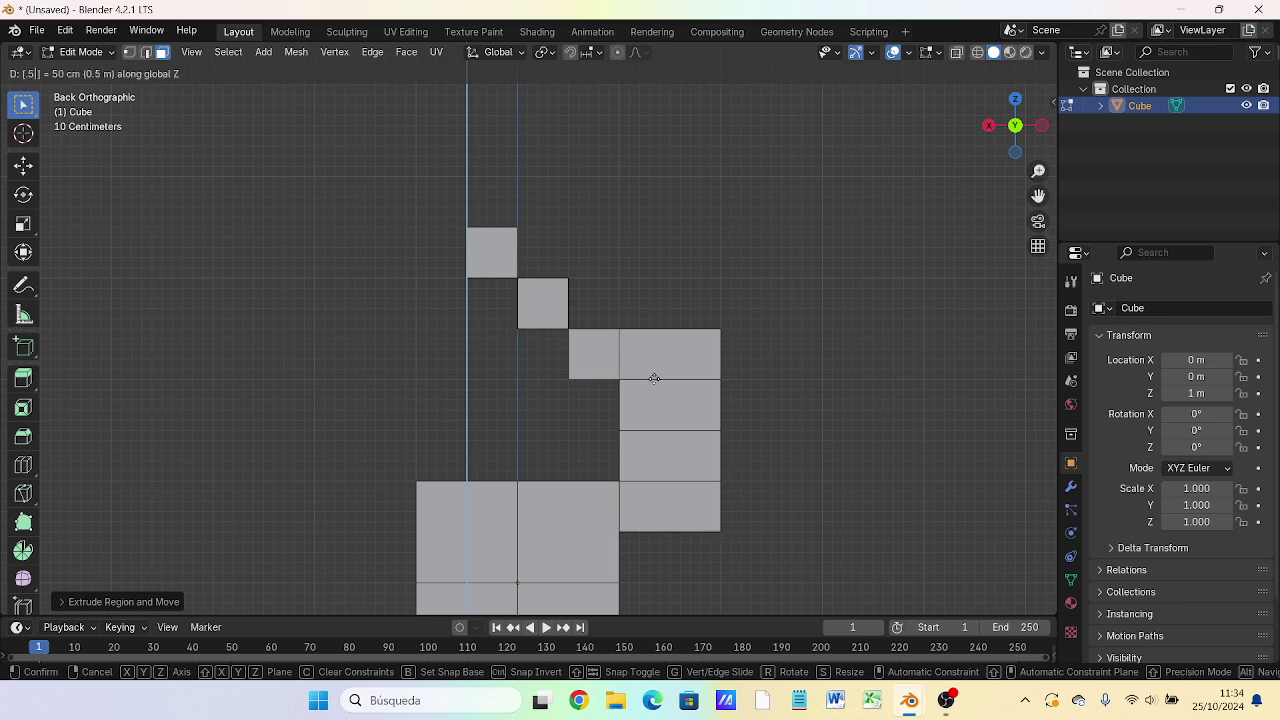
pyautogui.press('Return')
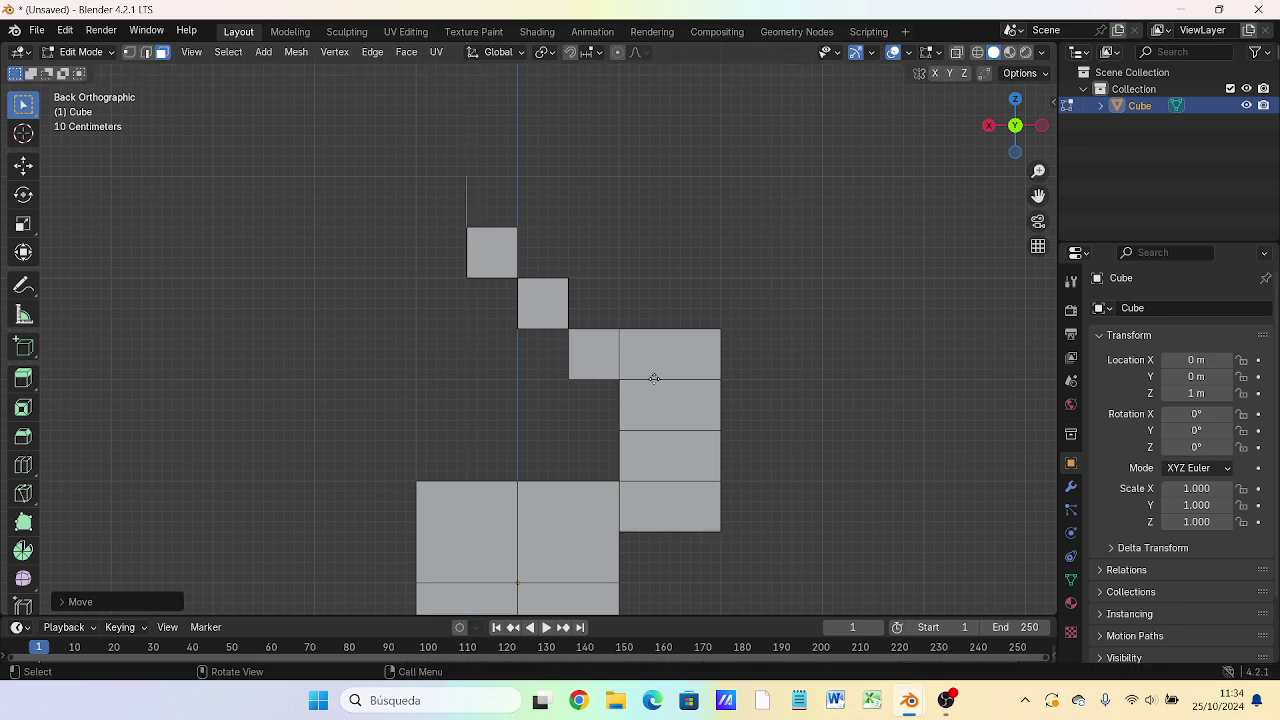
pyautogui.press('e')
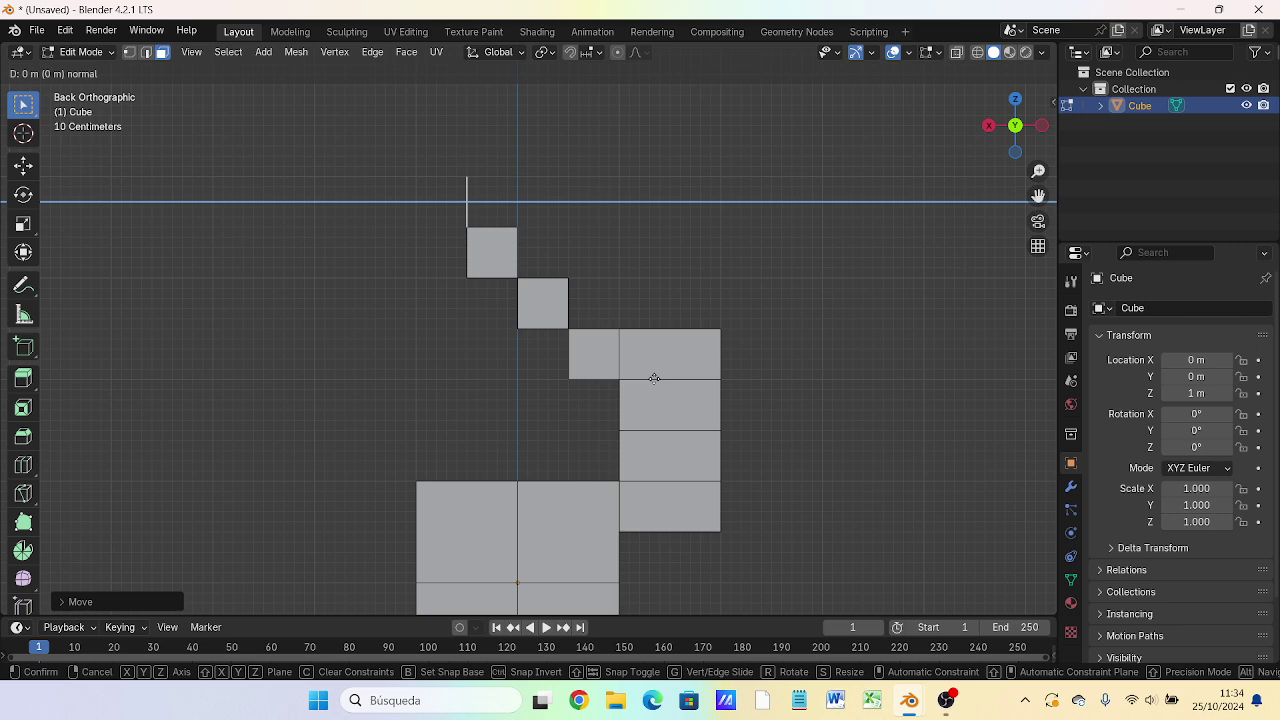
pyautogui.write('.')
pyautogui.write('5')
pyautogui.press('Return')
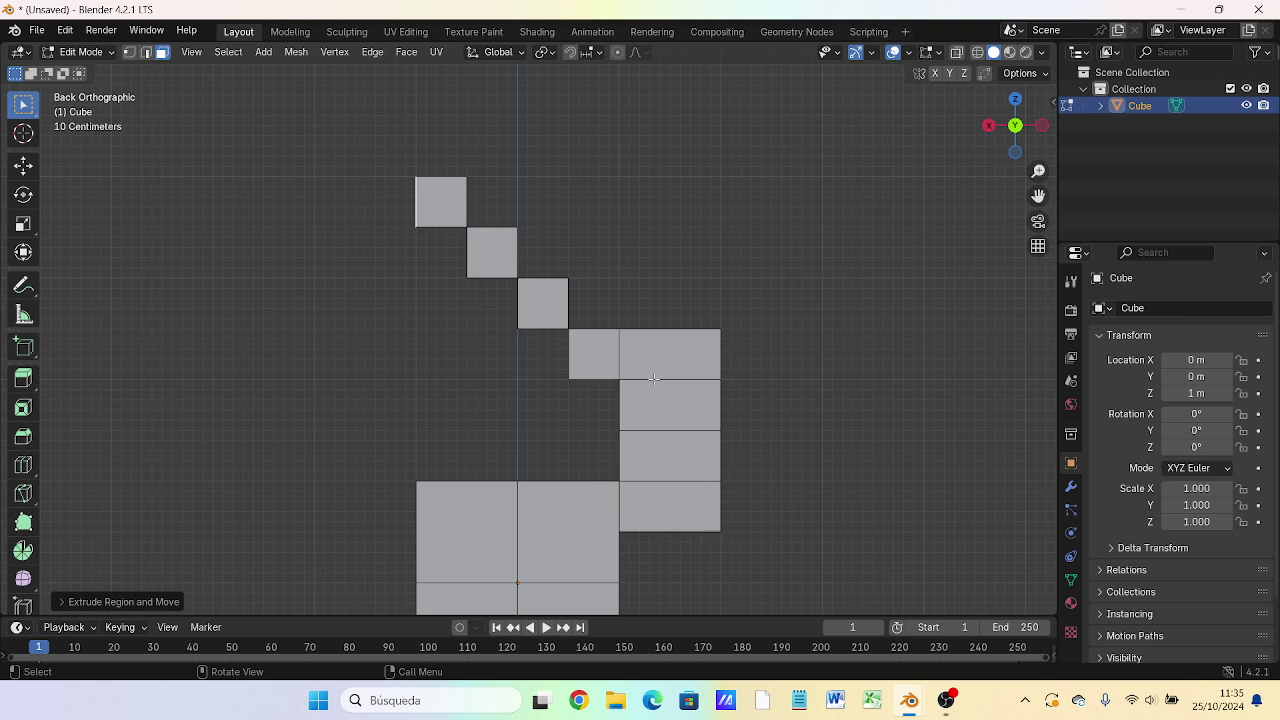
# Step: Extrude the final face 1 m outward to form the top ledge
pyautogui.press('e')
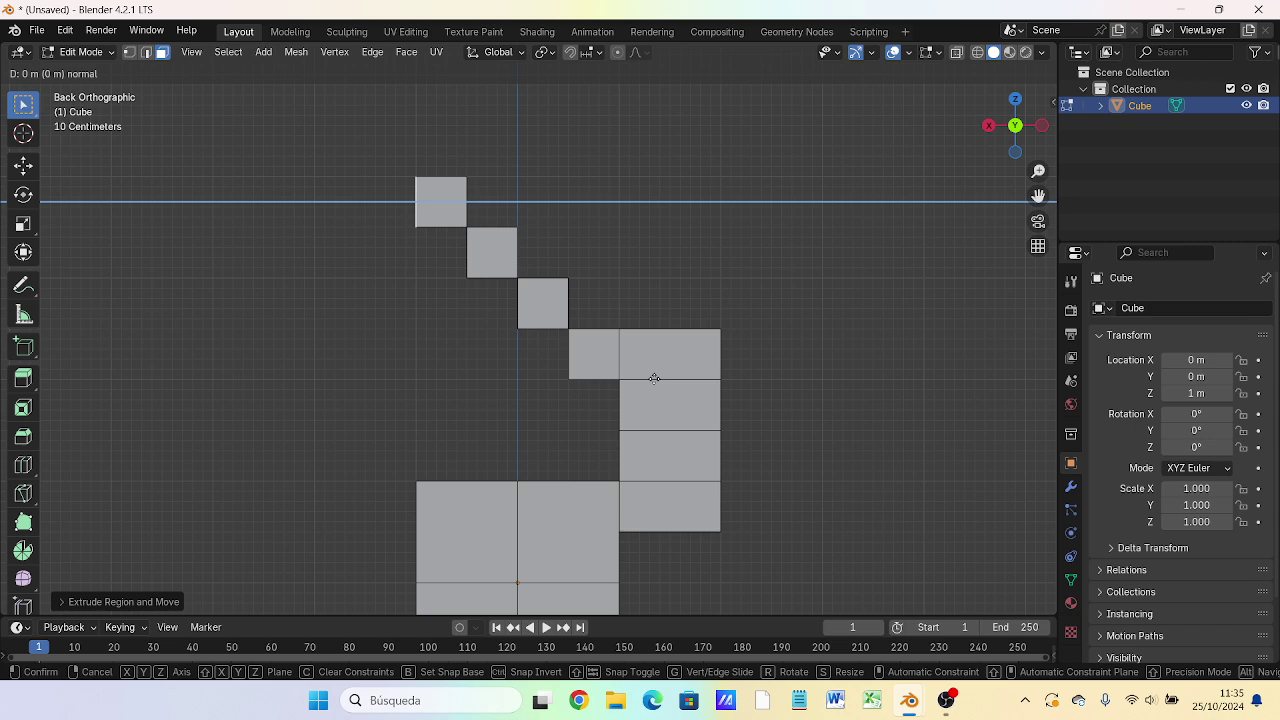
pyautogui.write('1')
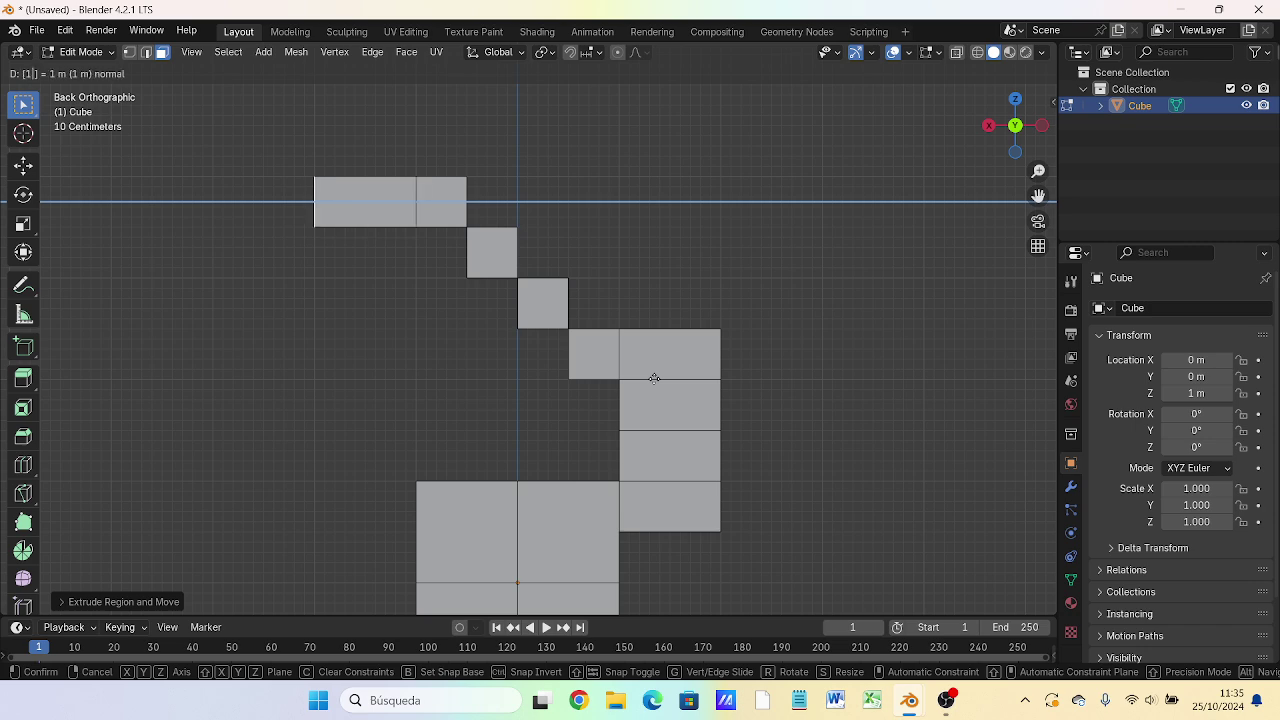
pyautogui.press('Return')
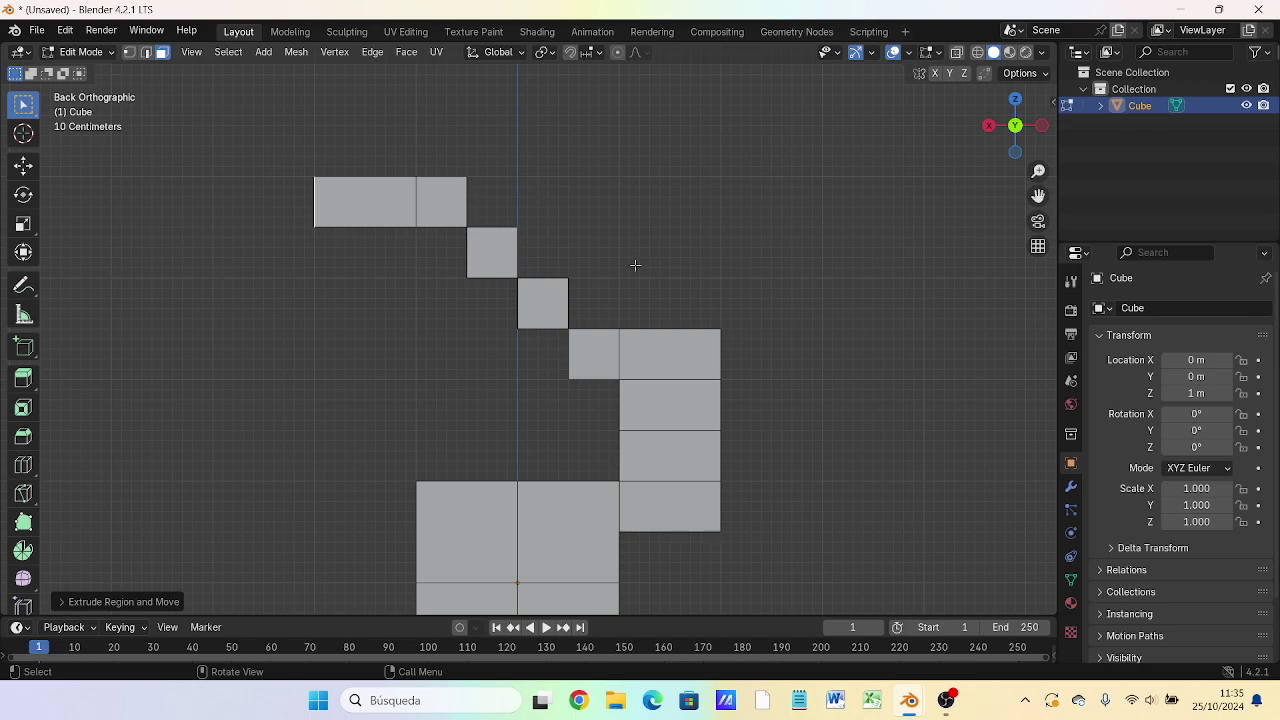
pyautogui.moveTo(635, 265)
pyautogui.mouseDown(button='middle')
pyautogui.moveTo(782, 370)
pyautogui.moveTo(684, 367)
pyautogui.moveTo(886, 333)
pyautogui.moveTo(942, 230)
pyautogui.mouseUp(button='middle')
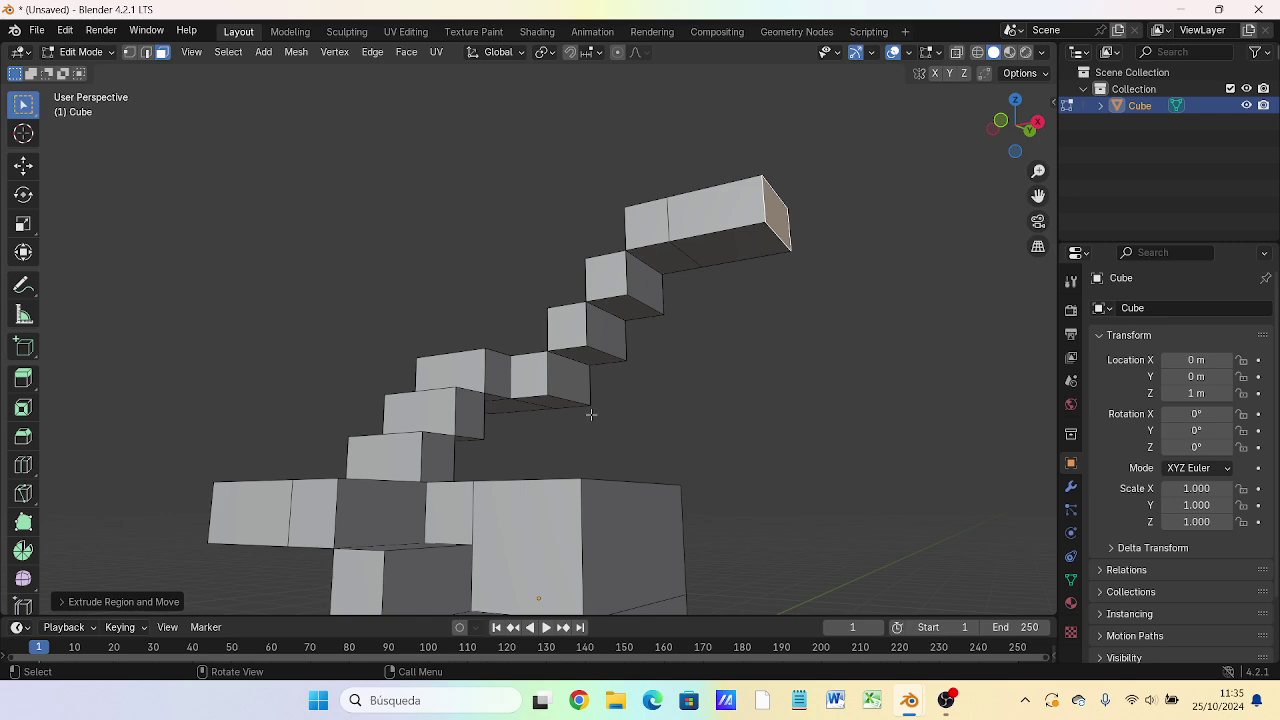
pyautogui.moveTo(592, 415)
pyautogui.mouseDown(button='middle')
pyautogui.moveTo(480, 66)
pyautogui.moveTo(411, 151)
pyautogui.mouseUp(button='middle')
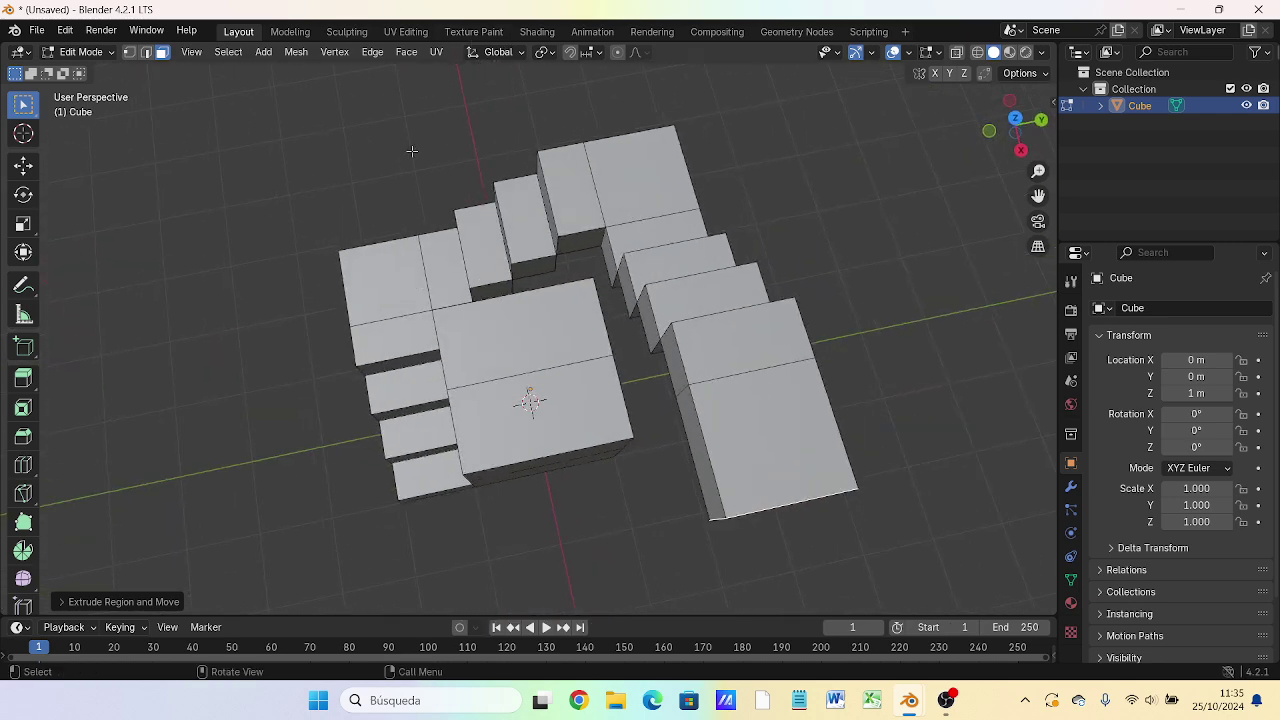
pyautogui.press('KP_7')
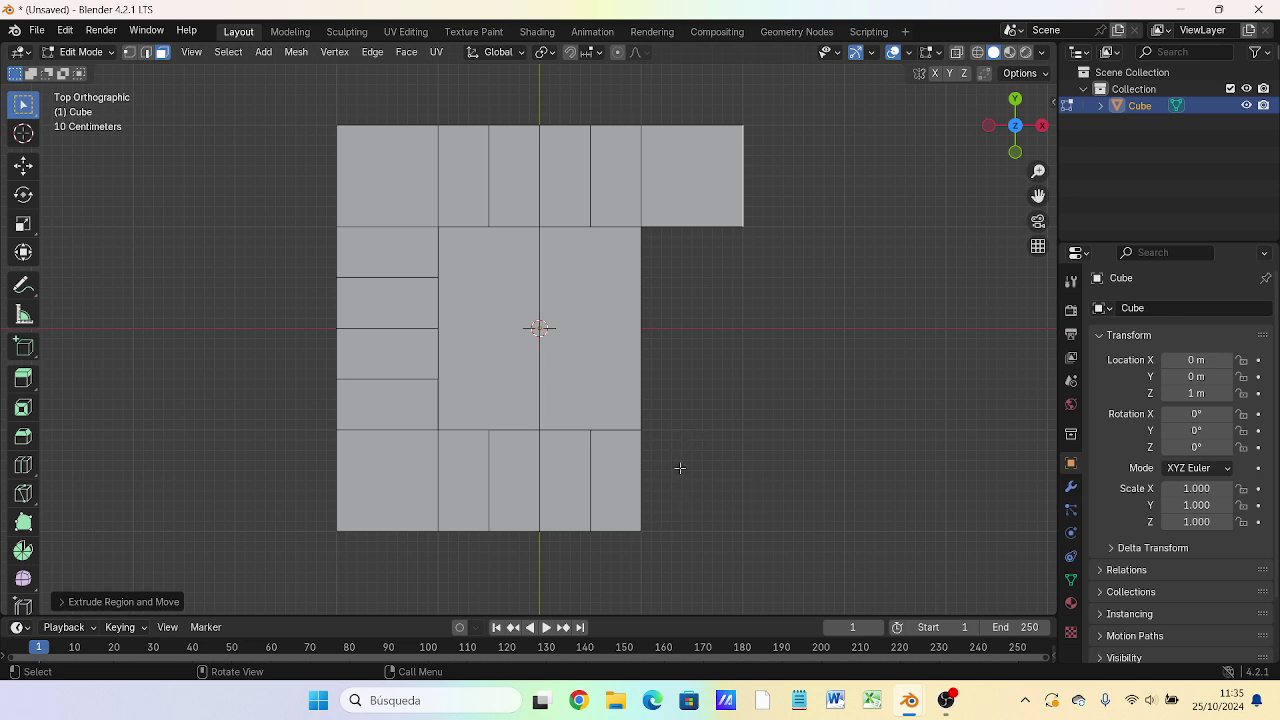
pyautogui.moveTo(714, 400); pyautogui.dragTo(703, 290, button='middle')
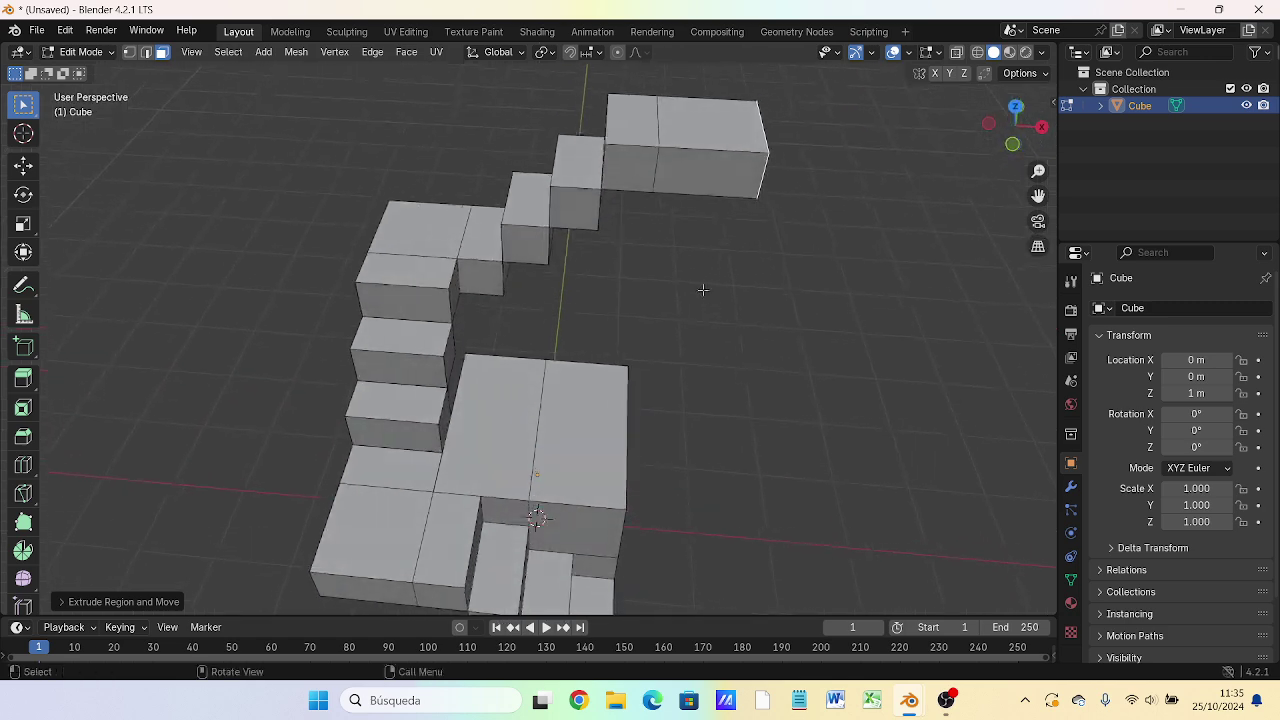
pyautogui.press('KP_3')
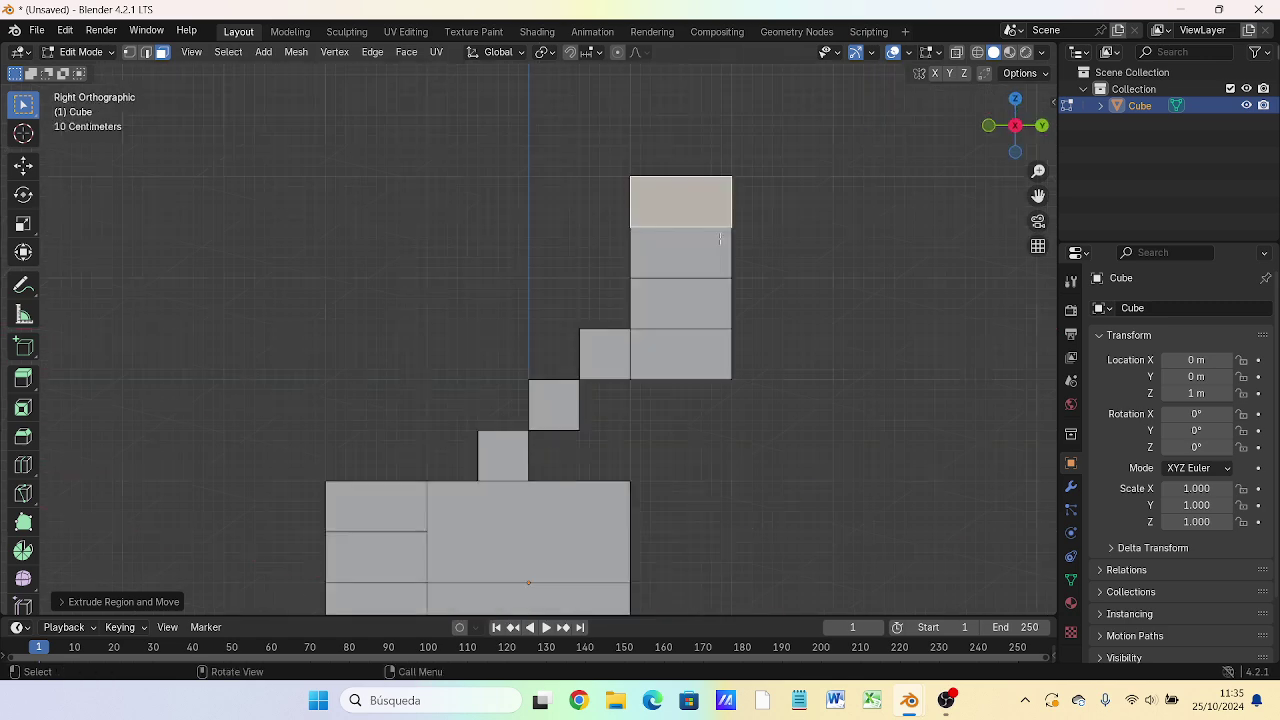
pyautogui.press('KP_1')
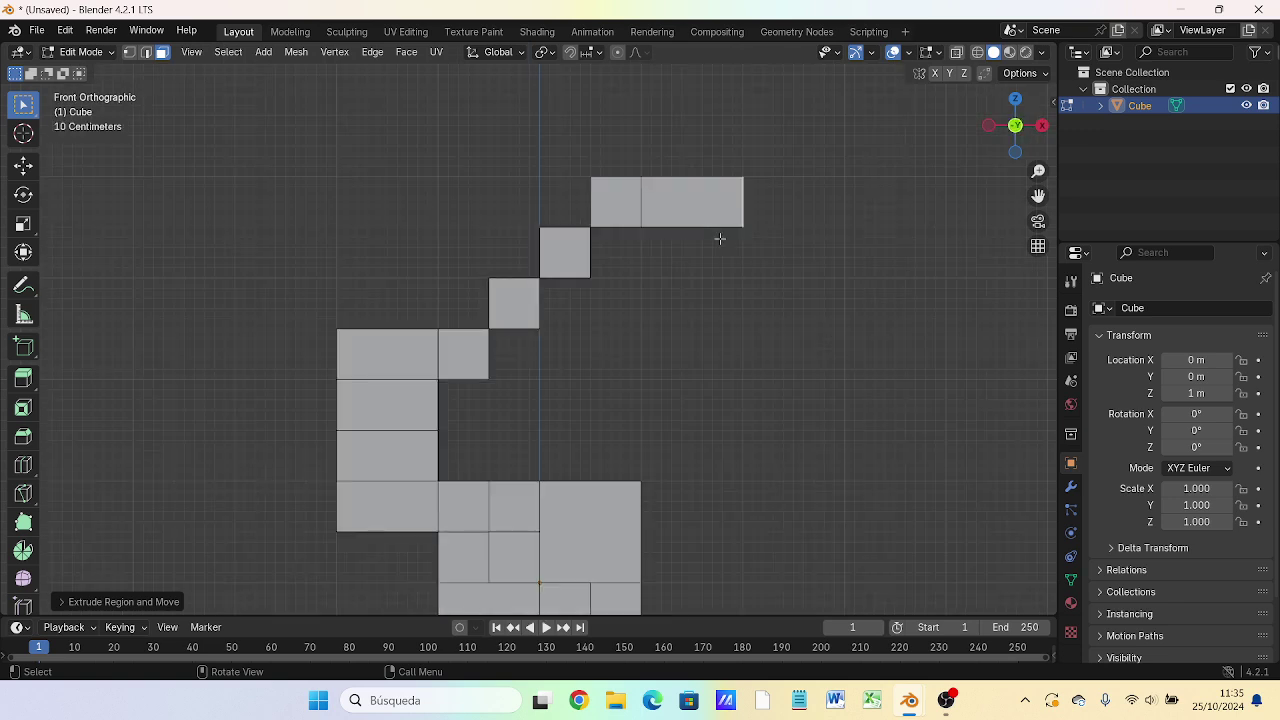
pyautogui.press('KP_3')
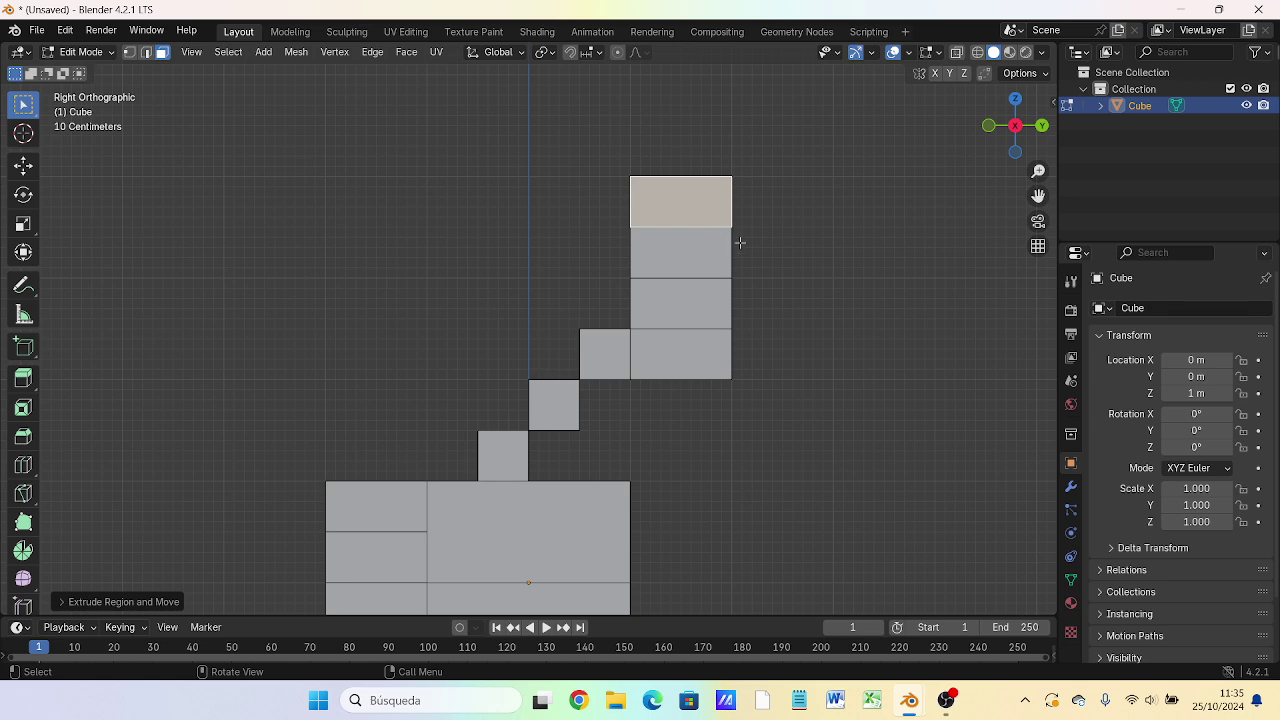
pyautogui.moveTo(734, 295); pyautogui.dragTo(688, 335, button='middle')
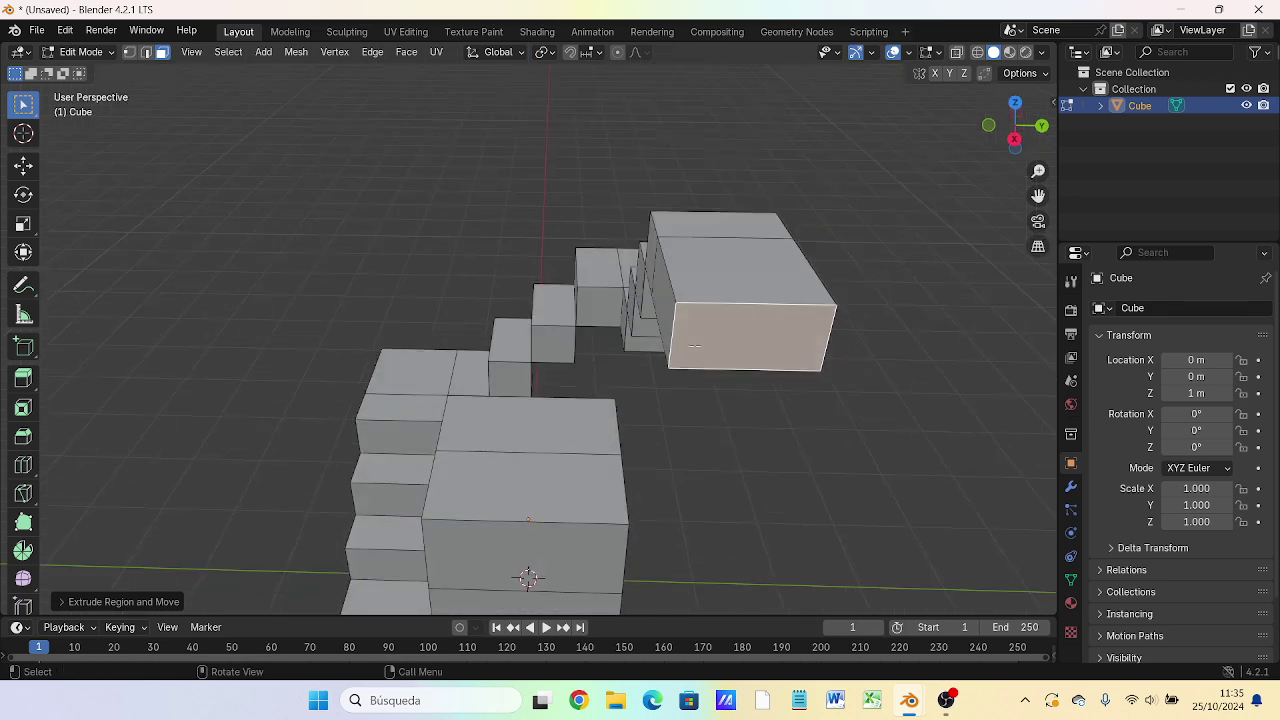
pyautogui.click(661, 296)
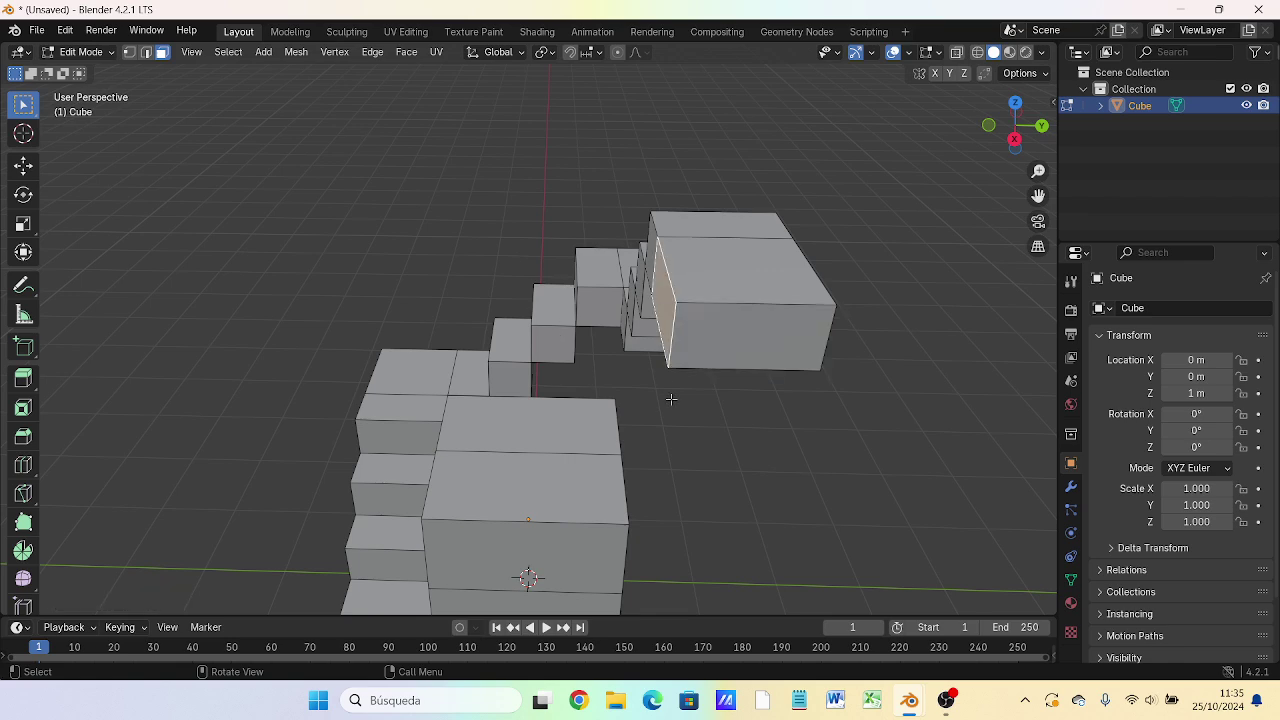
pyautogui.press('KP_3')
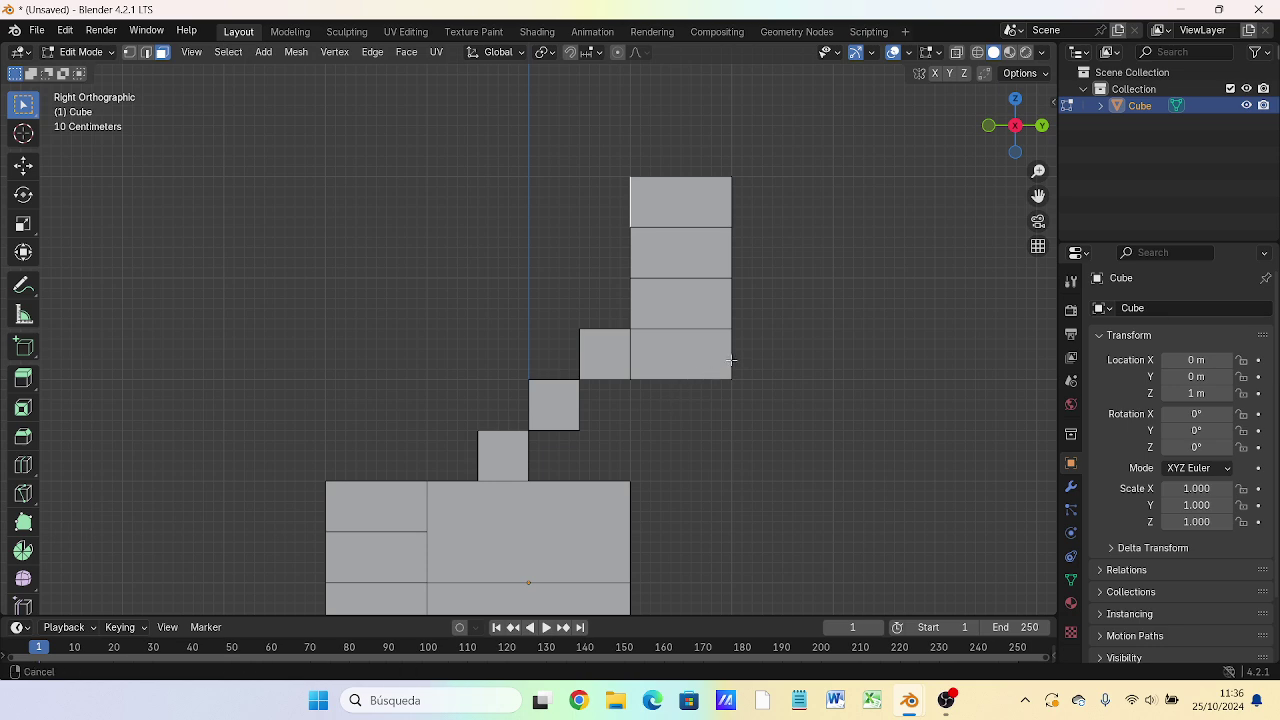
# Step: Extrude the top face 0.5 m and raise it 0.5 m along Z as the first new step
pyautogui.keyDown('shift'); pyautogui.moveTo(674, 399); pyautogui.dragTo(734, 531, button='middle'); pyautogui.keyUp('shift')
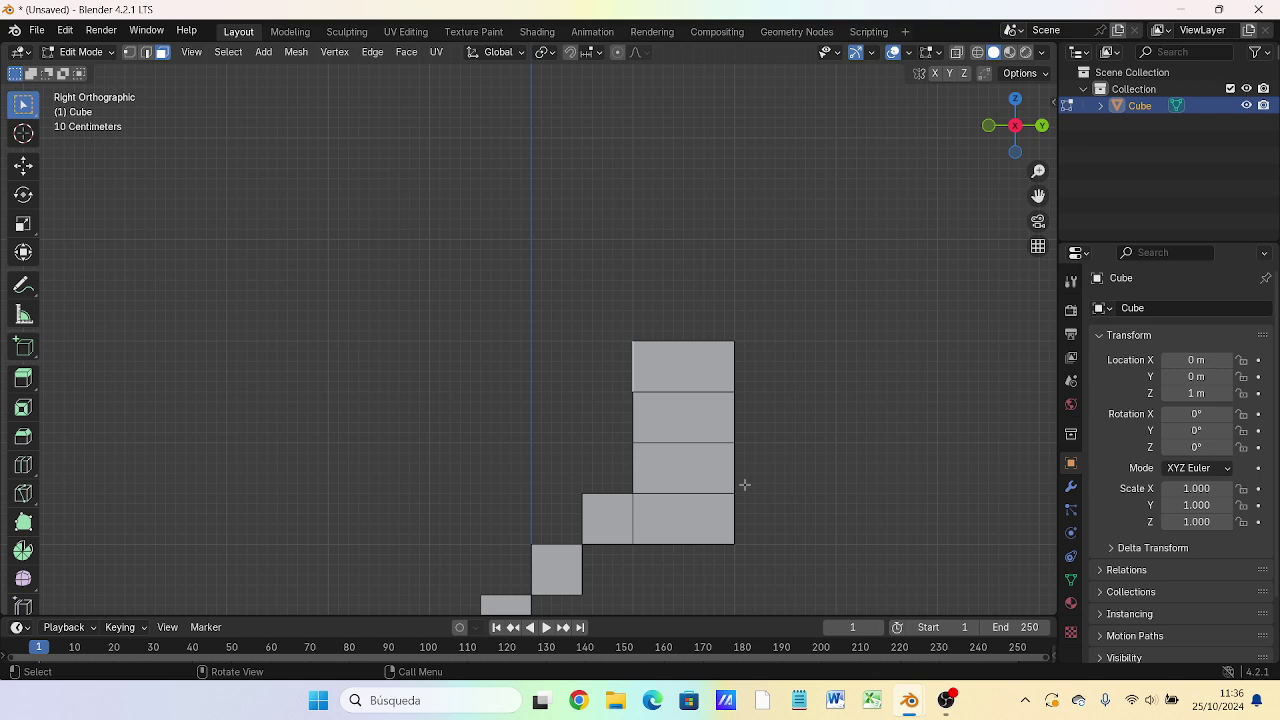
pyautogui.write('e.5')
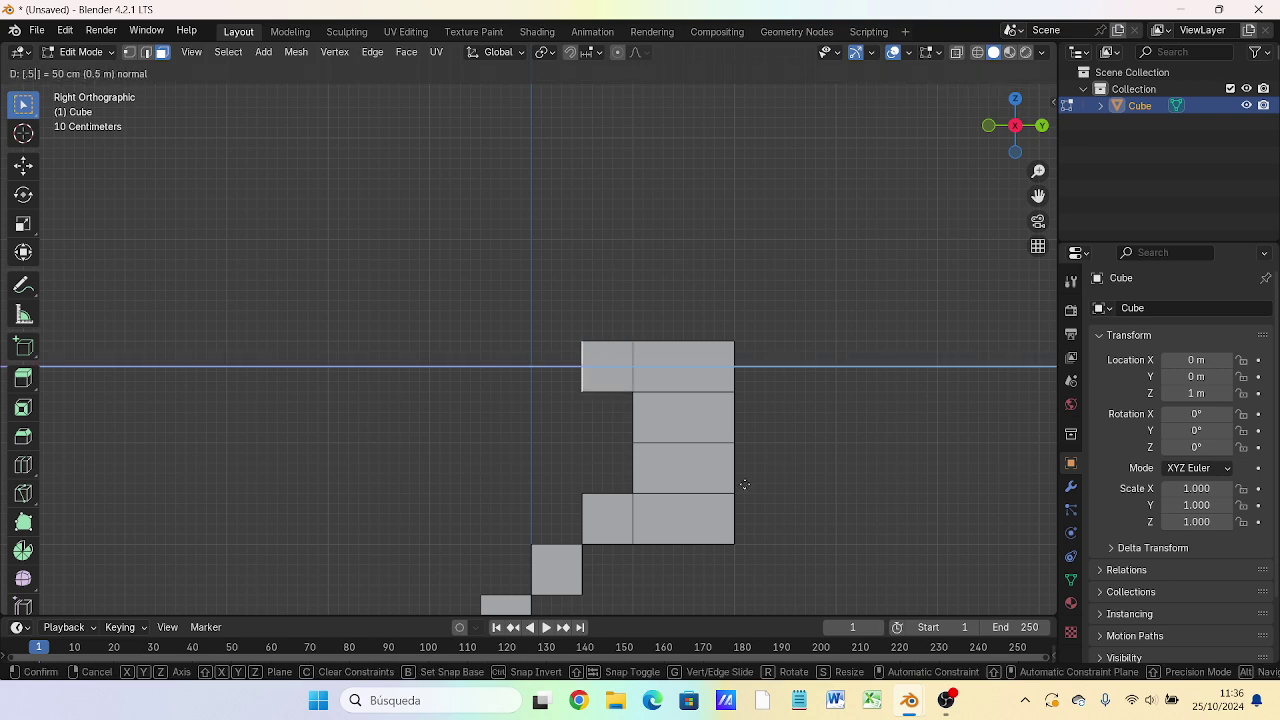
pyautogui.press('Return')
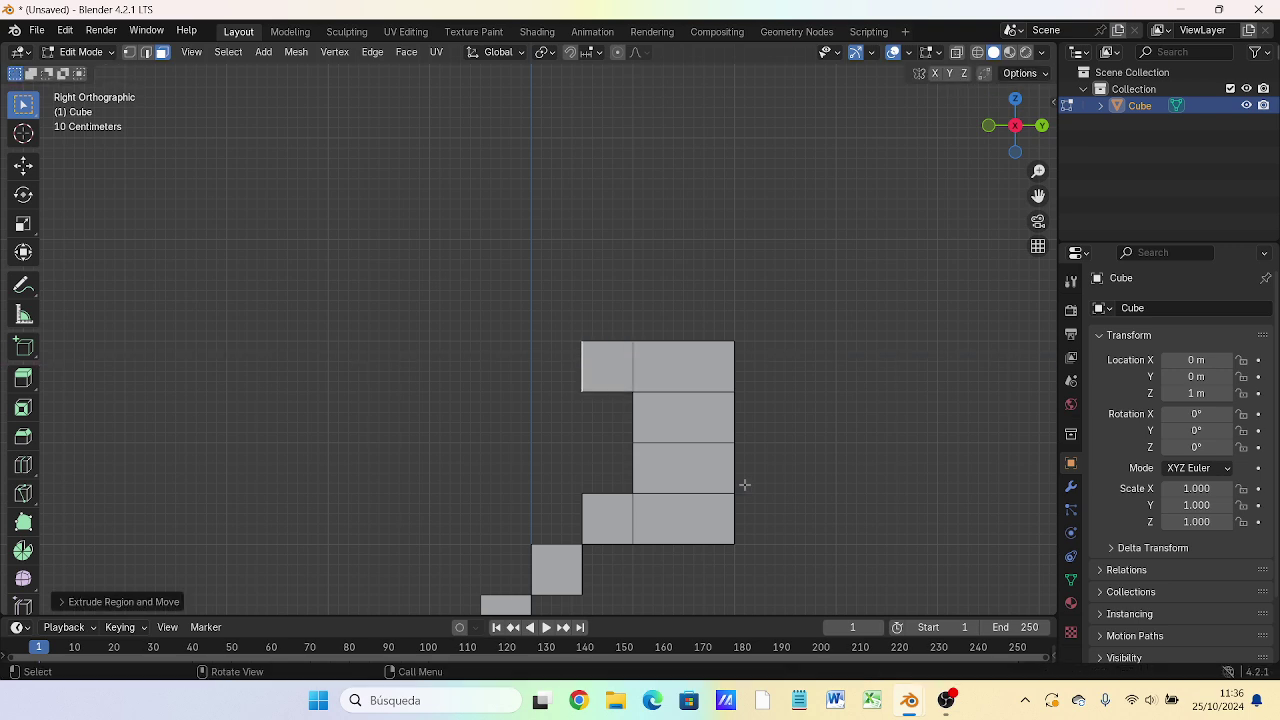
pyautogui.press('e')
pyautogui.press('Escape')
pyautogui.press('g')
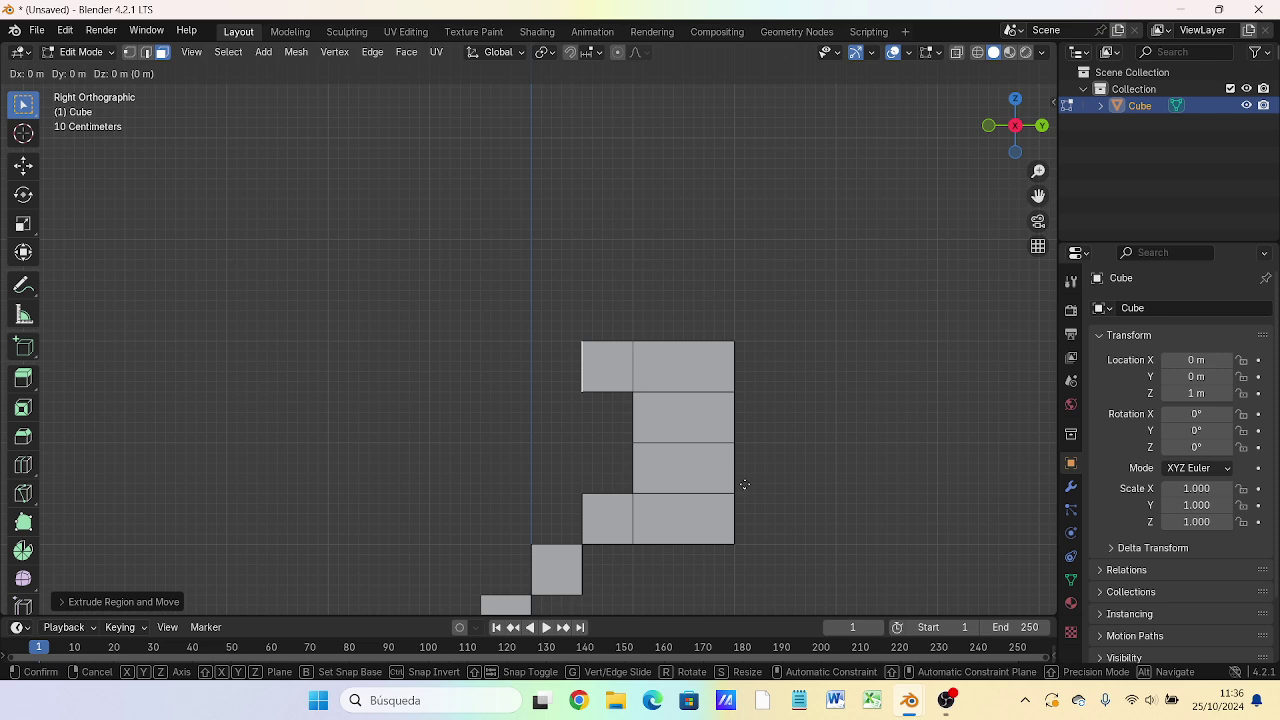
pyautogui.write('z.5')
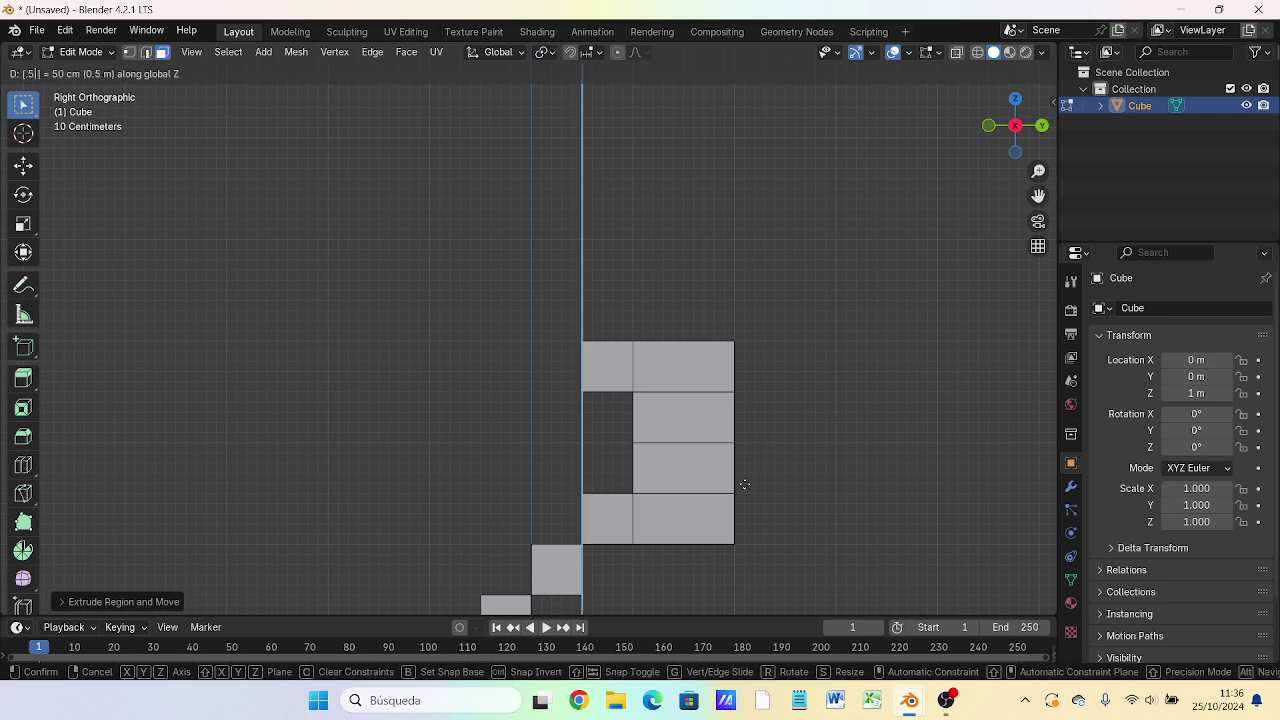
pyautogui.press('Return')
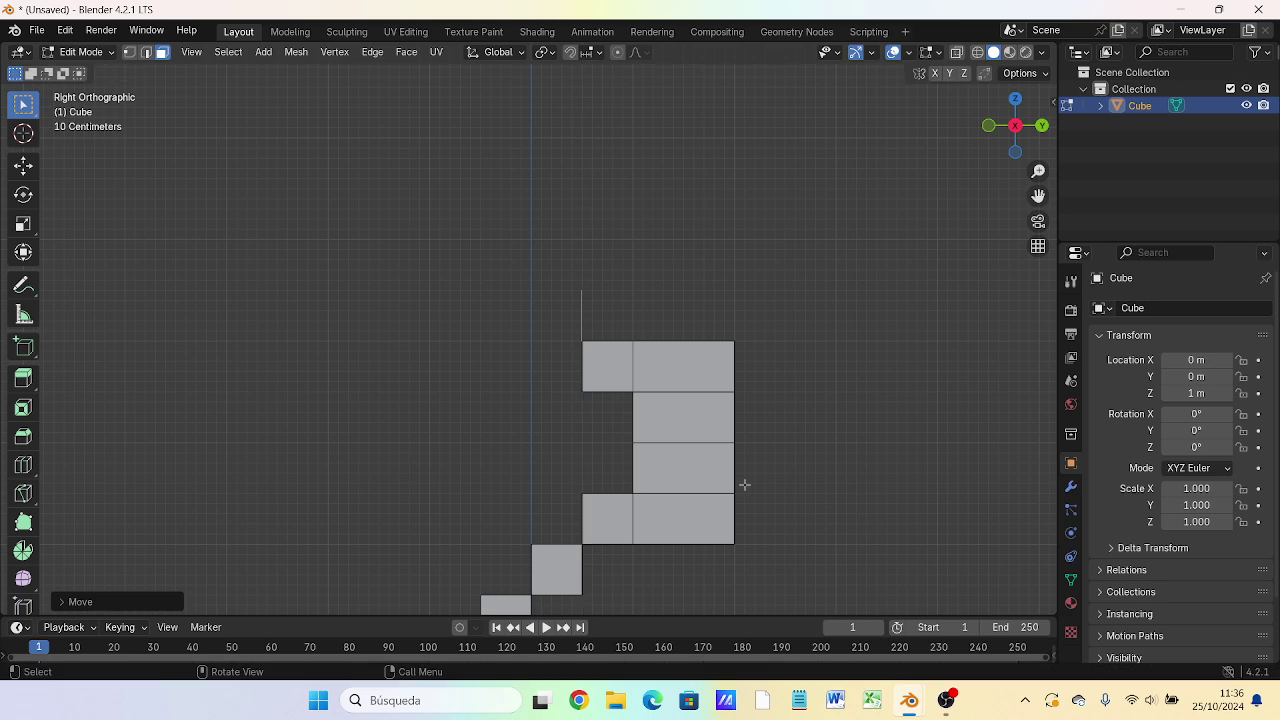
# Step: Add a second step: extrude 0.5 m toward the centre and lift it 0.5 m
pyautogui.write('e')
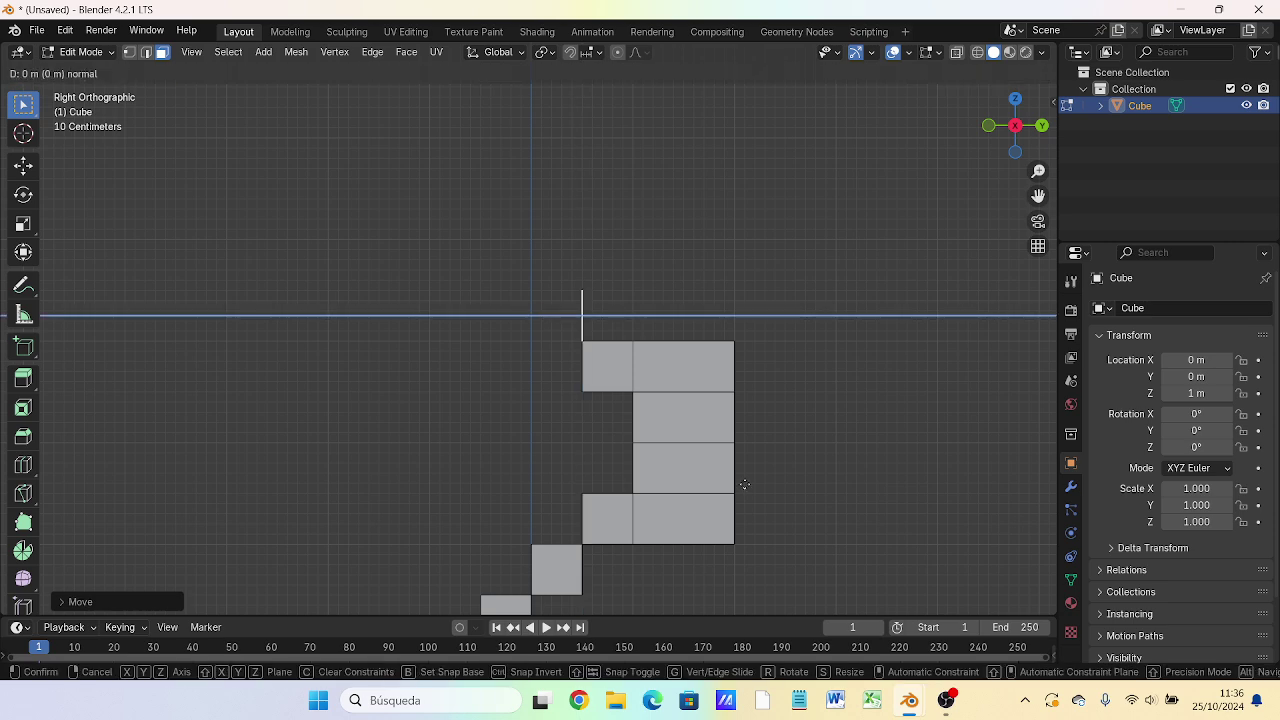
pyautogui.write('.5')
pyautogui.press('Return')
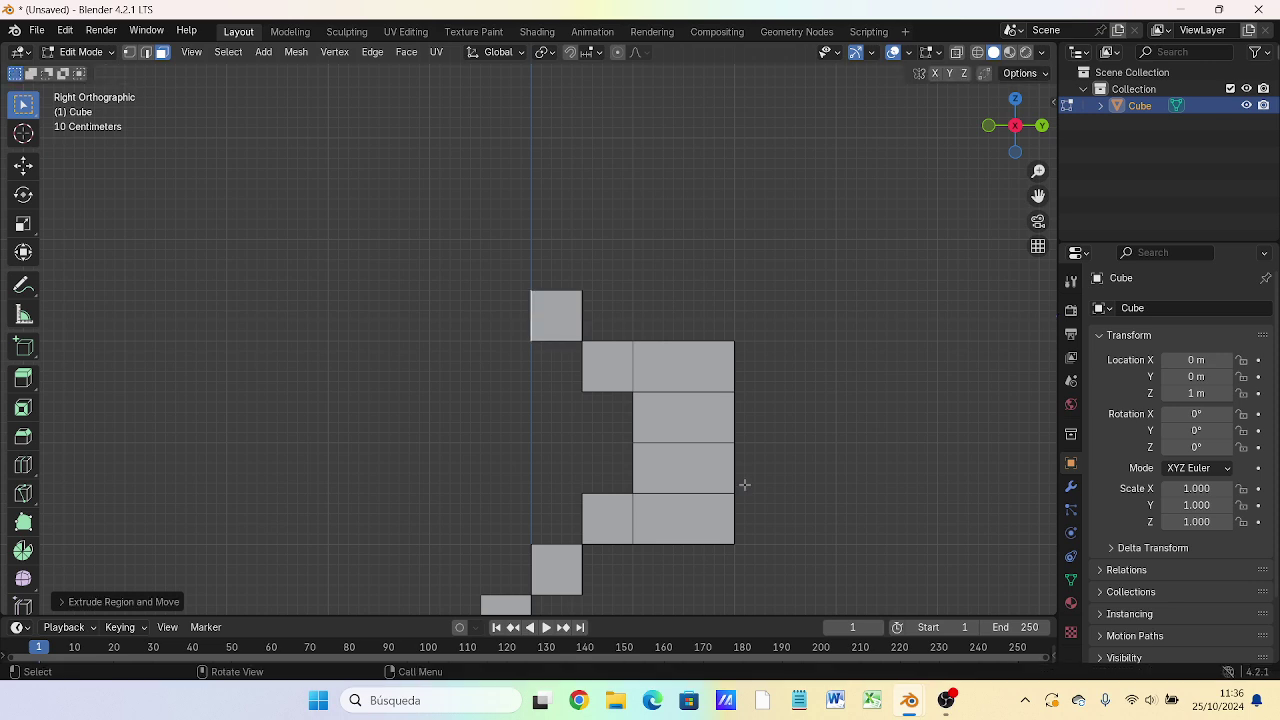
pyautogui.press('g')
pyautogui.press('y')
pyautogui.press('Escape')
pyautogui.press('g')
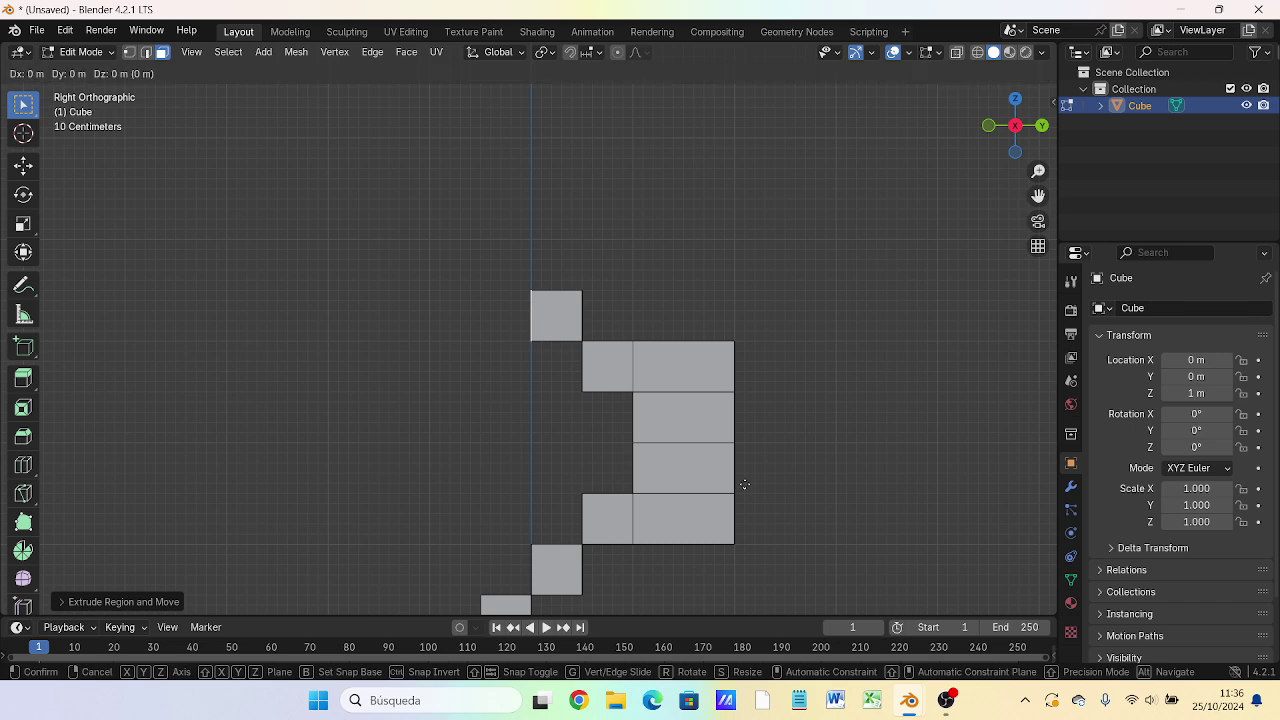
pyautogui.write('z')
pyautogui.write('.5')
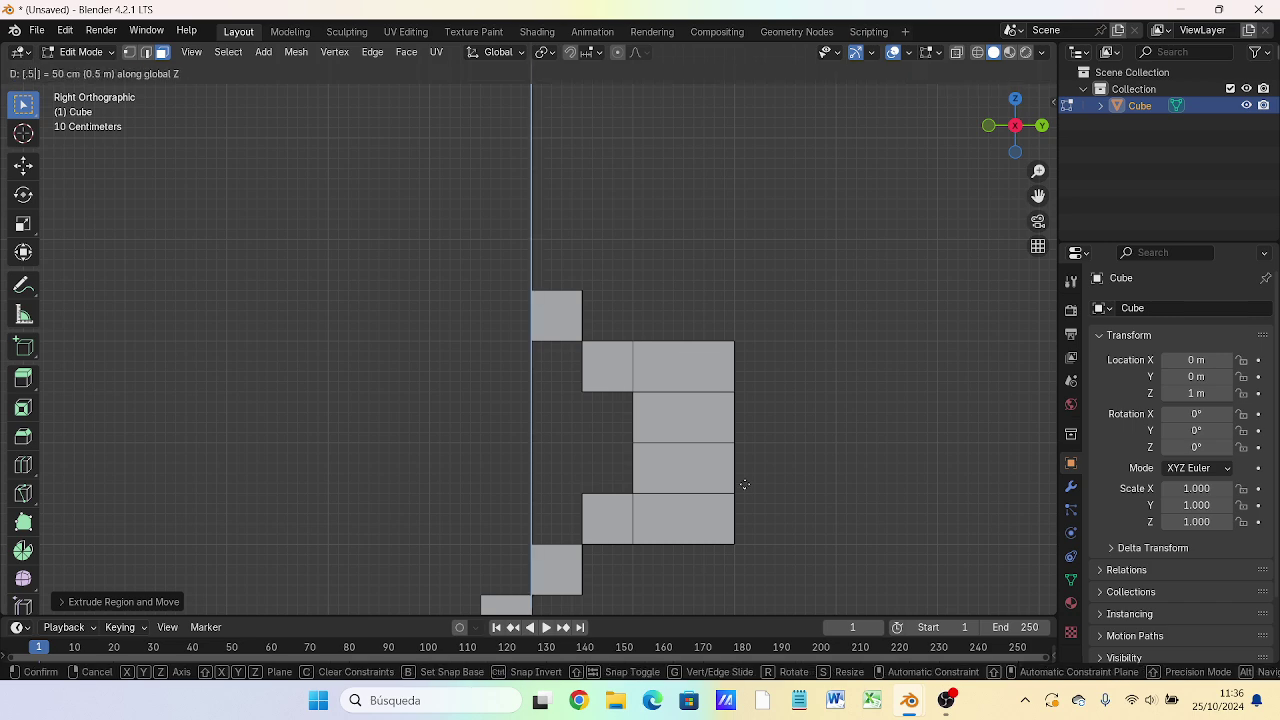
pyautogui.press('Return')
# Step: Extrude further half-metre steps, then stretch the top step 1 m outward into a ledge
pyautogui.write('e')
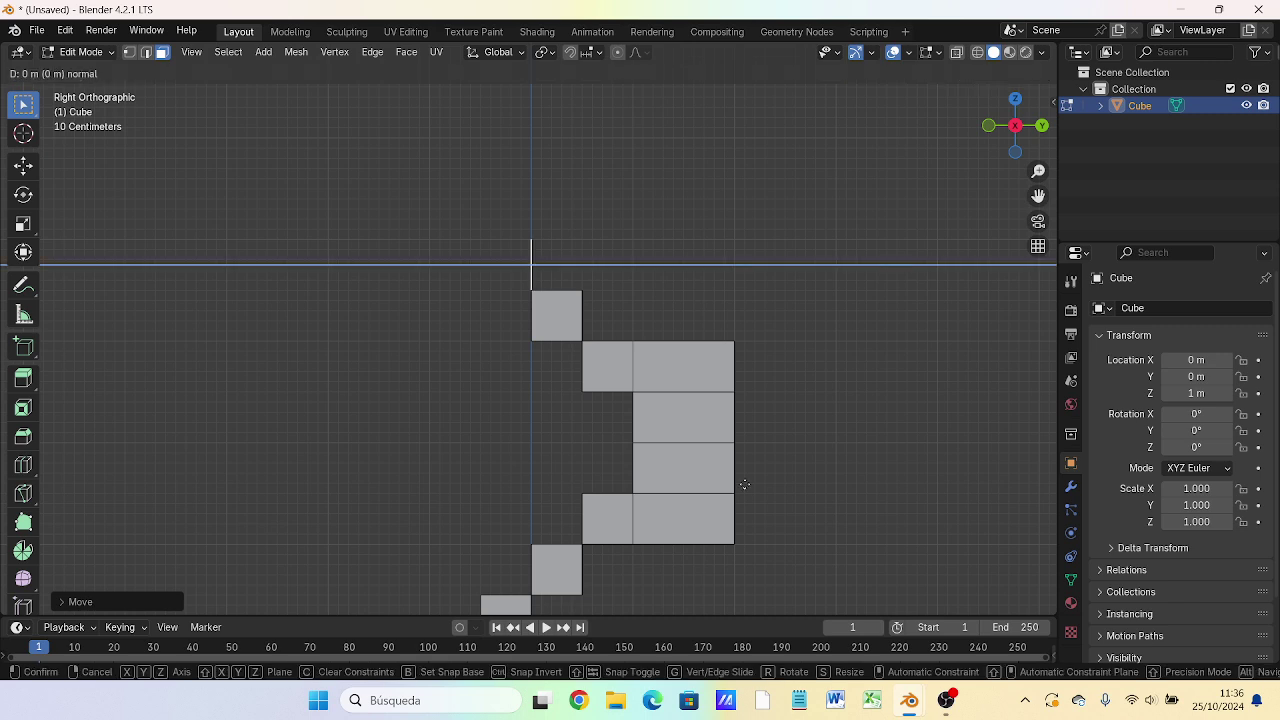
pyautogui.write('.5')
pyautogui.press('Return')
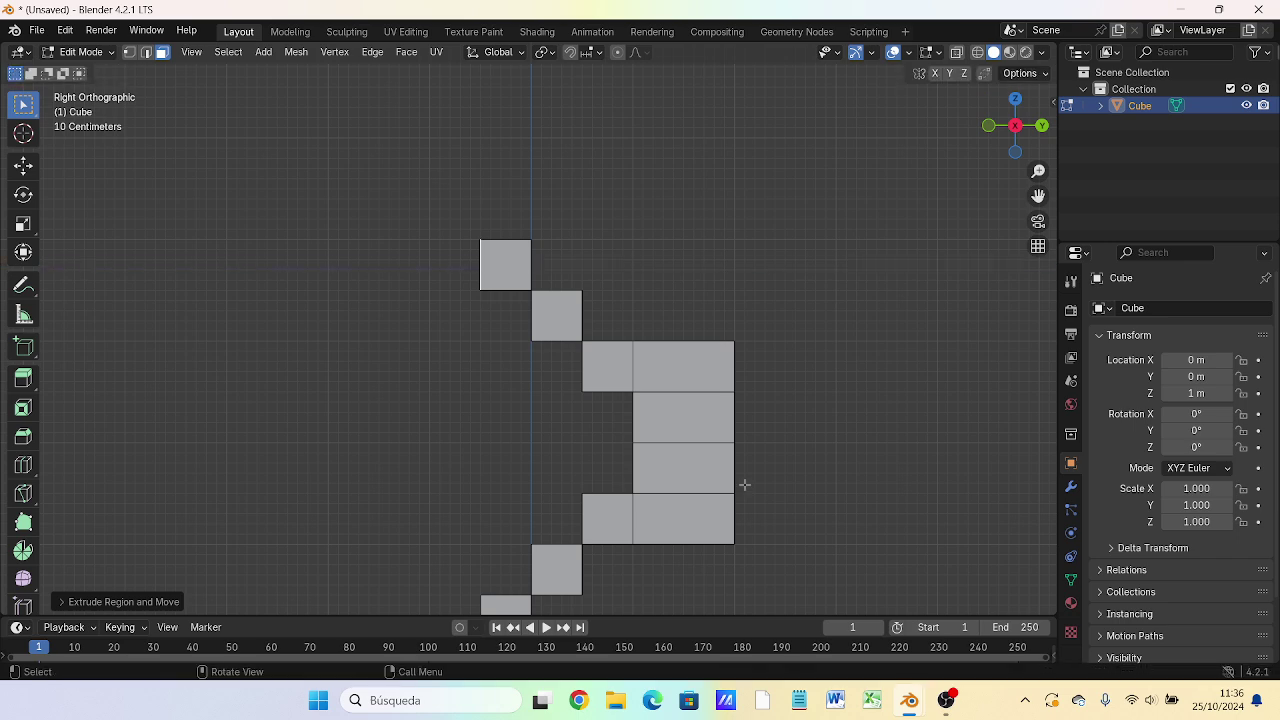
pyautogui.write('e')
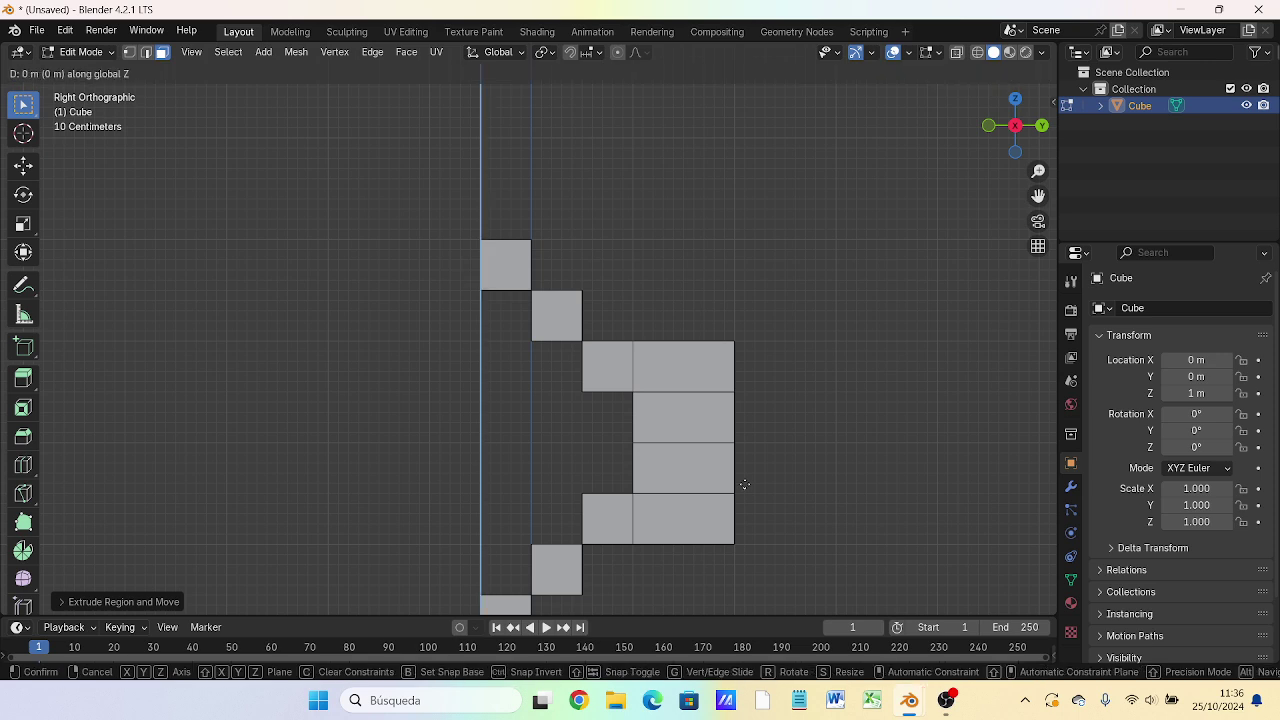
pyautogui.write('.5')
pyautogui.press('Return')
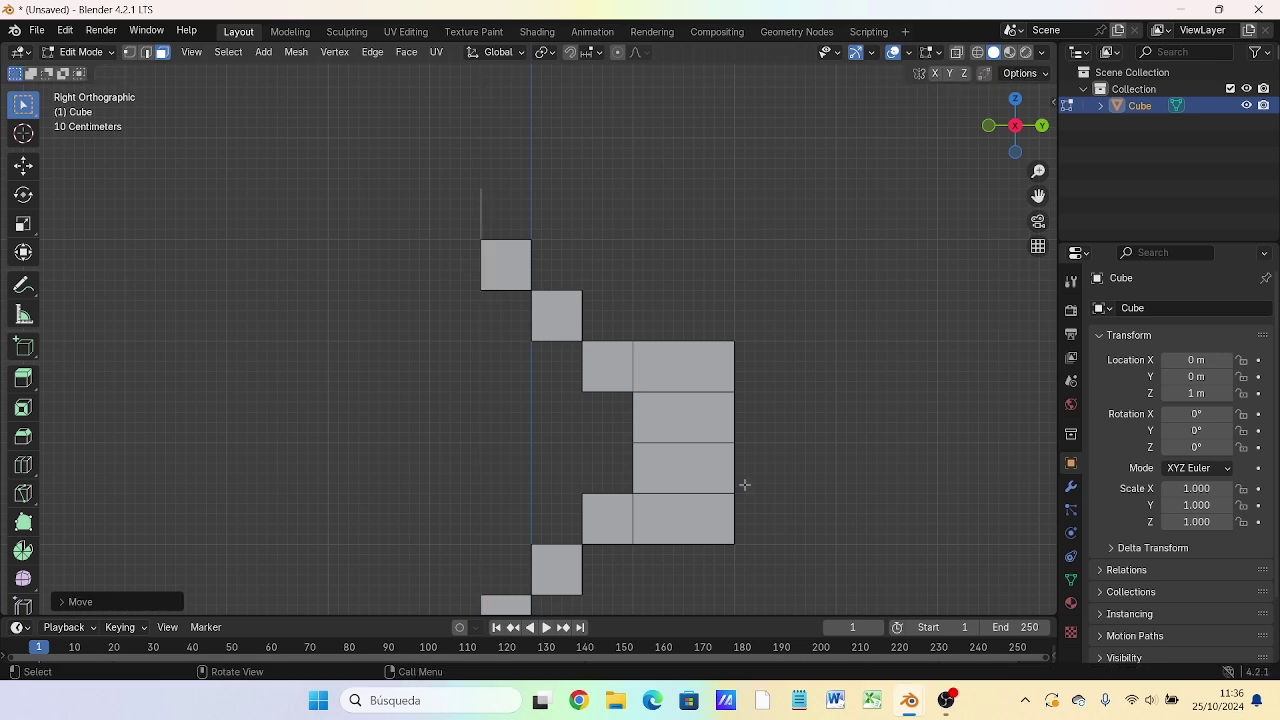
pyautogui.write('e.5')
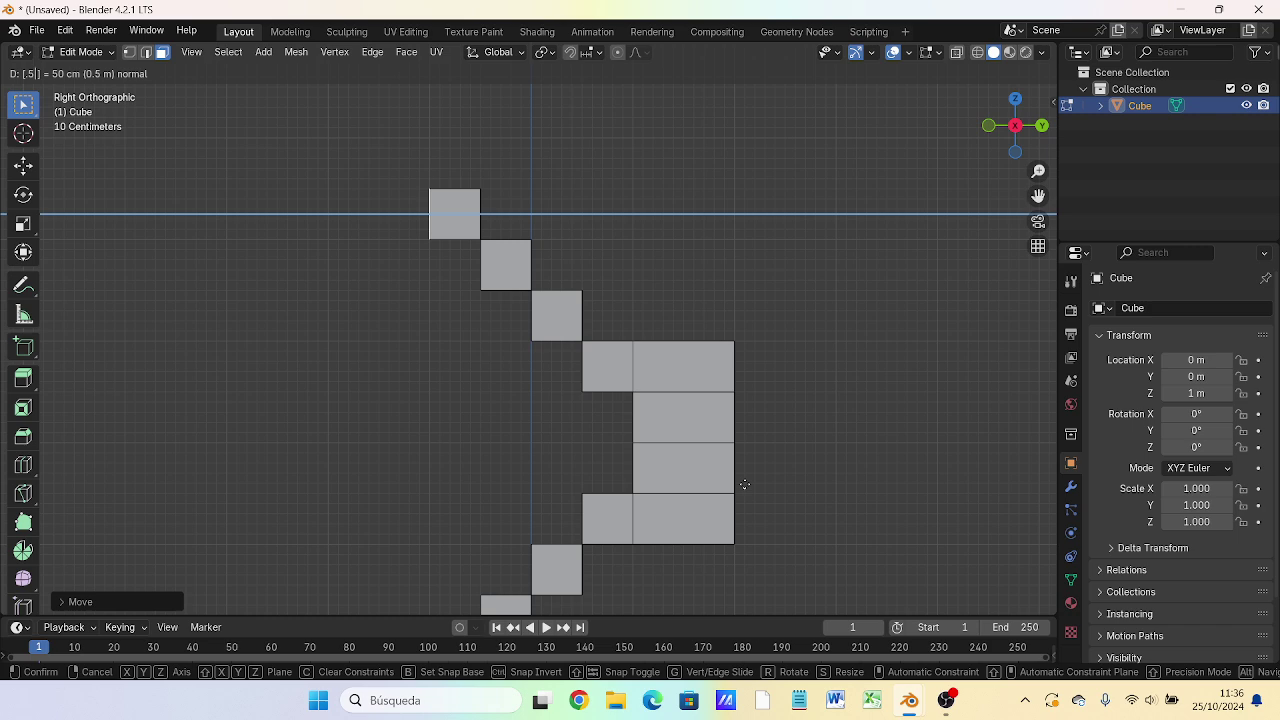
pyautogui.press('Return')
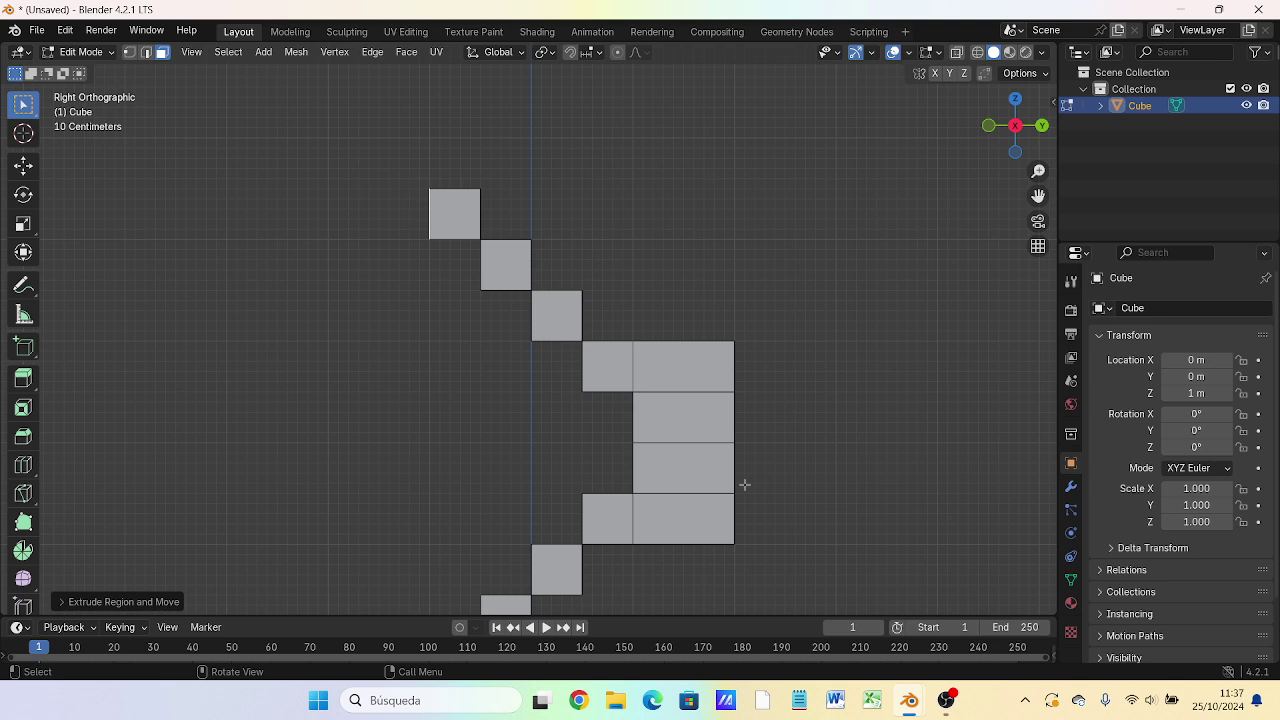
pyautogui.press('e')
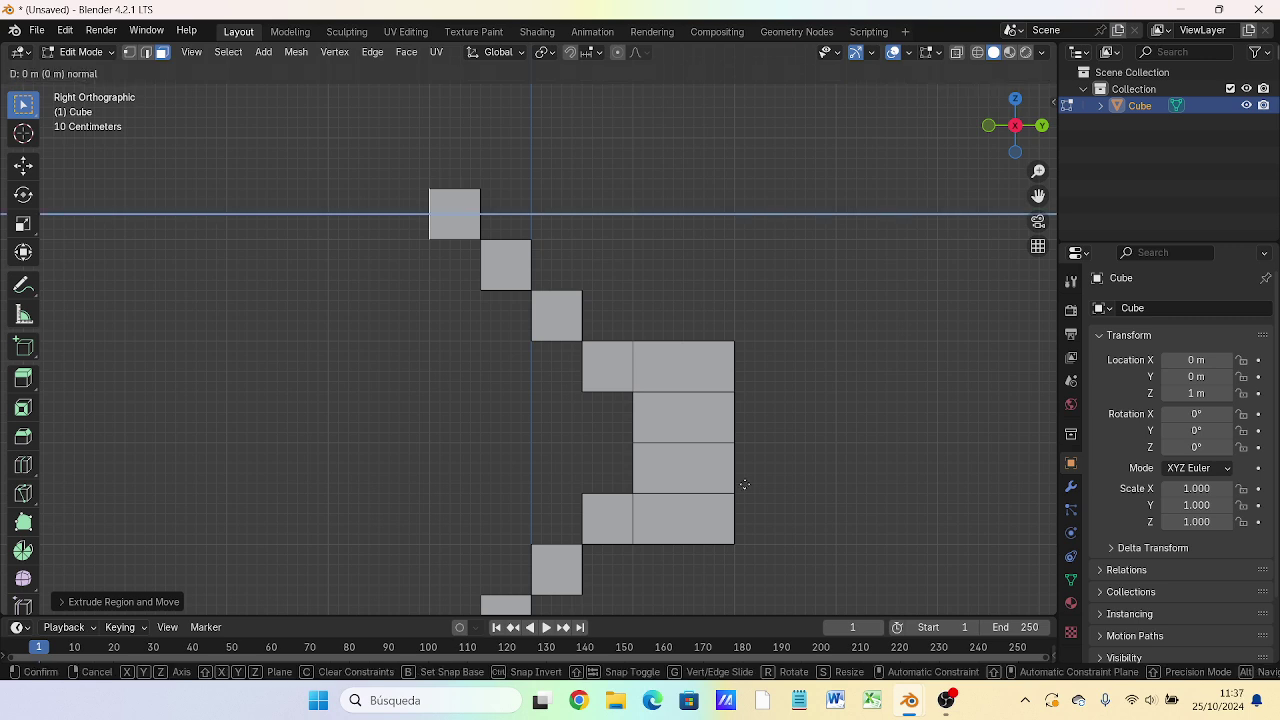
pyautogui.write('1')
pyautogui.press('Return')
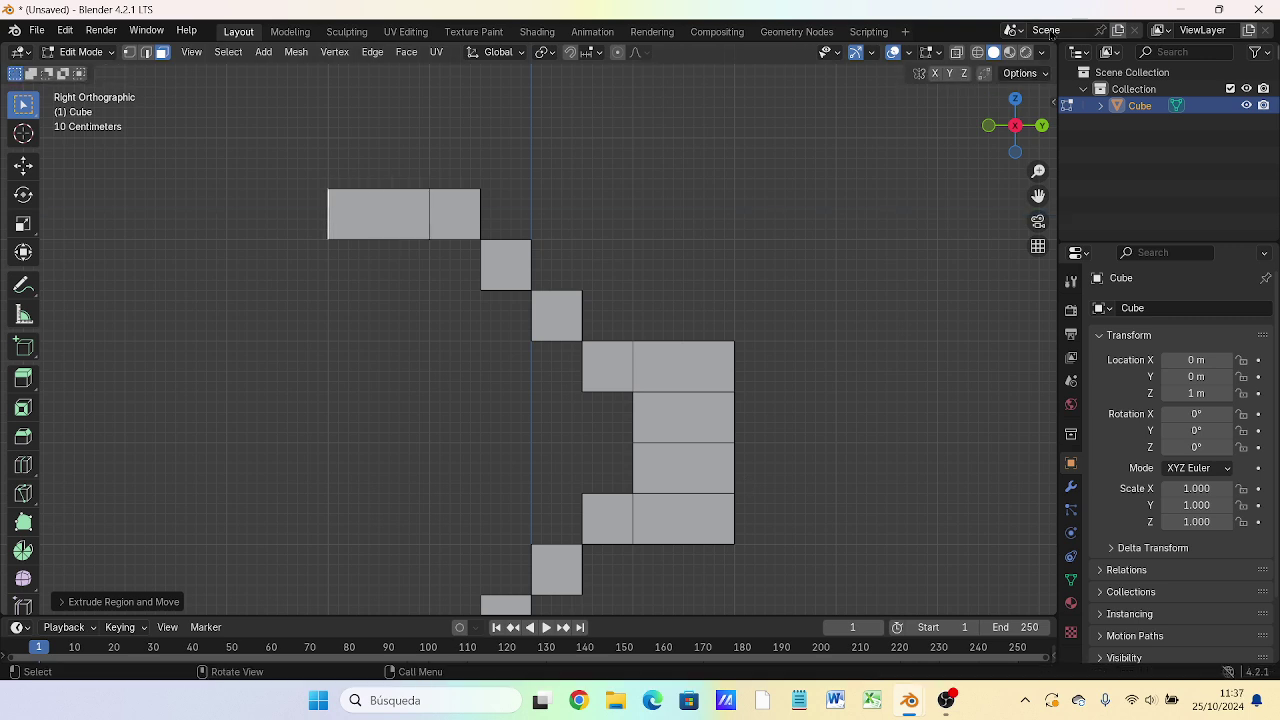
pyautogui.moveTo(334, 339)
pyautogui.mouseDown(button='middle')
pyautogui.moveTo(345, 382)
pyautogui.moveTo(568, 587)
pyautogui.moveTo(566, 560)
pyautogui.mouseUp(button='middle')
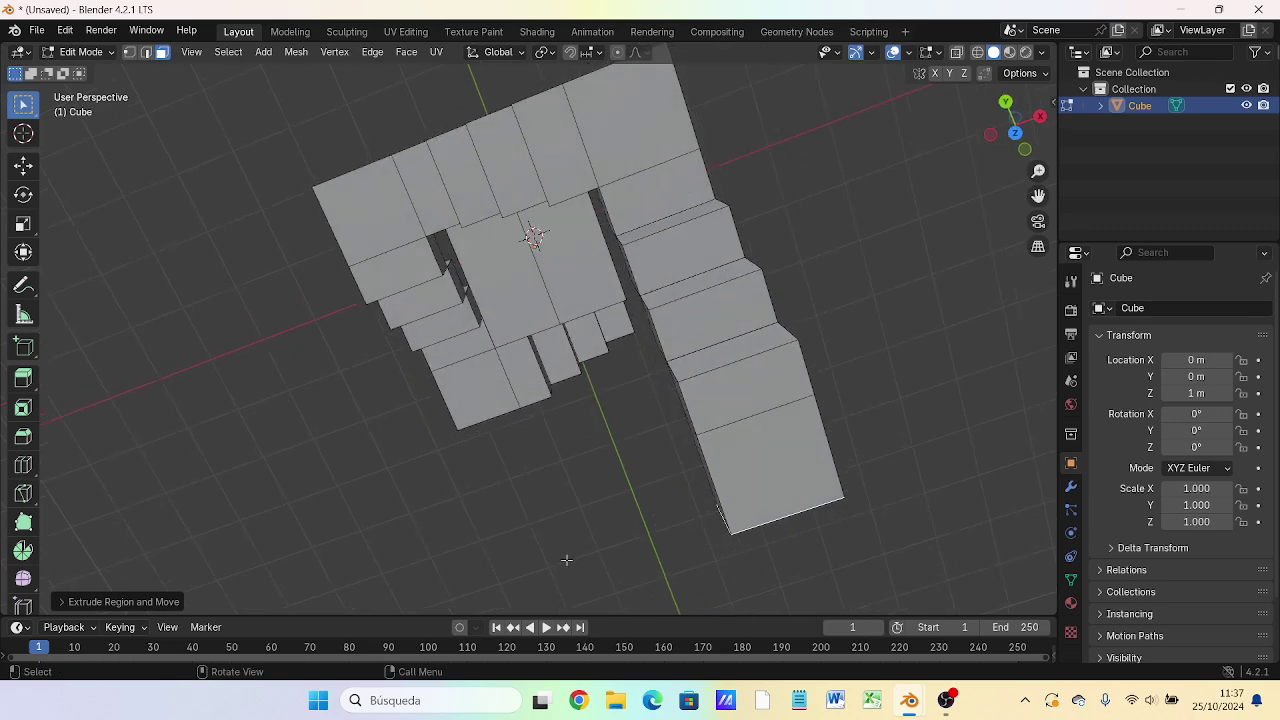
pyautogui.press('KP_7')
pyautogui.moveTo(498, 512); pyautogui.dragTo(500, 473, button='middle')
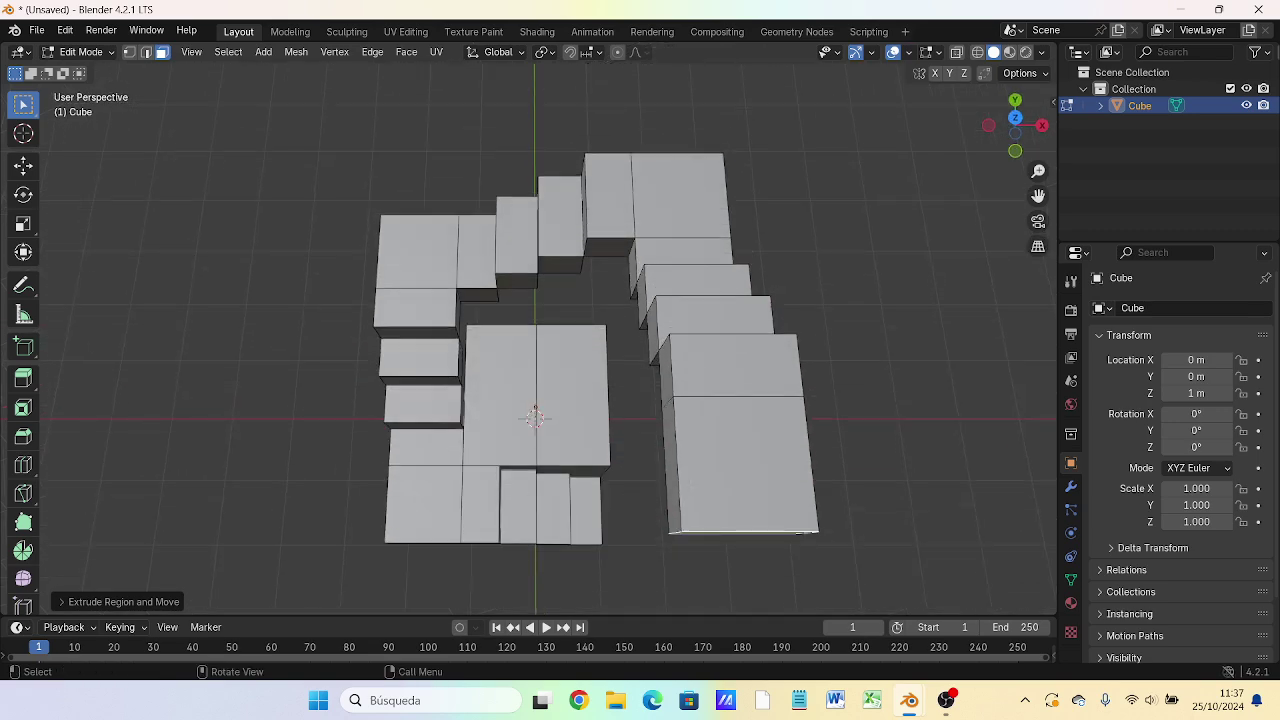
pyautogui.moveTo(646, 530)
pyautogui.mouseDown(button='middle')
pyautogui.moveTo(582, 363)
pyautogui.moveTo(437, 373)
pyautogui.mouseUp(button='middle')
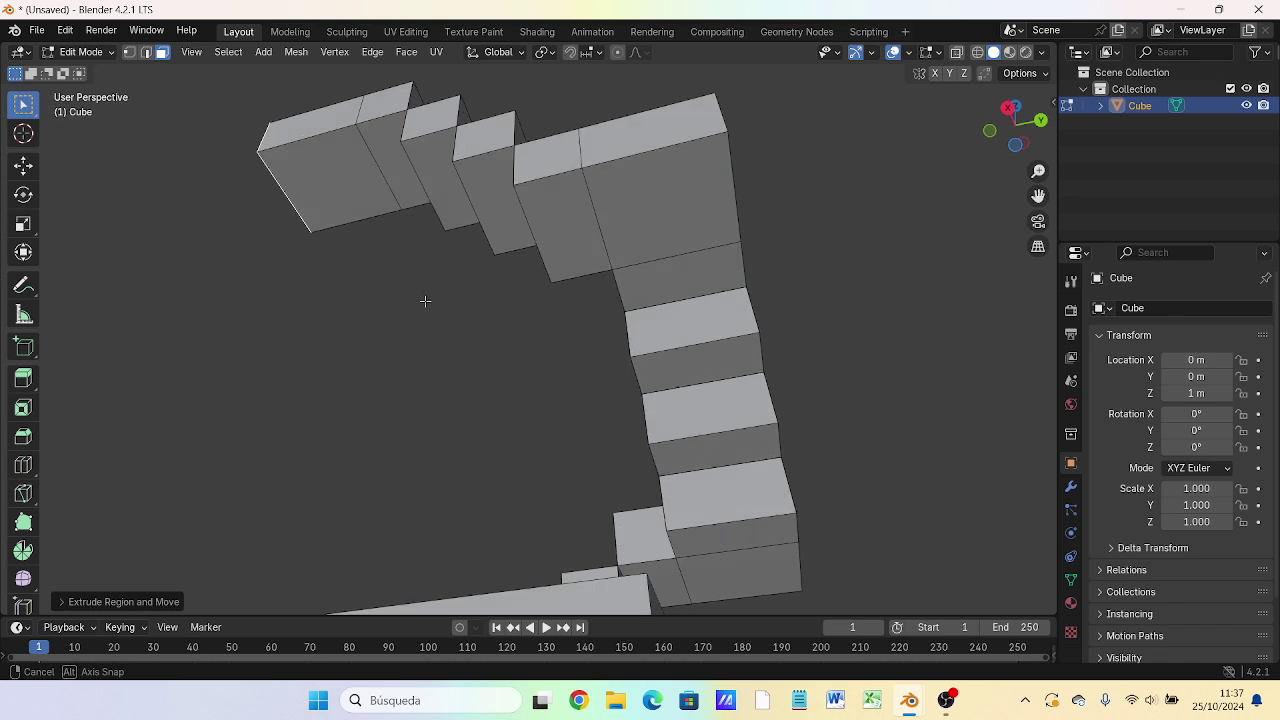
pyautogui.press('KP_1')
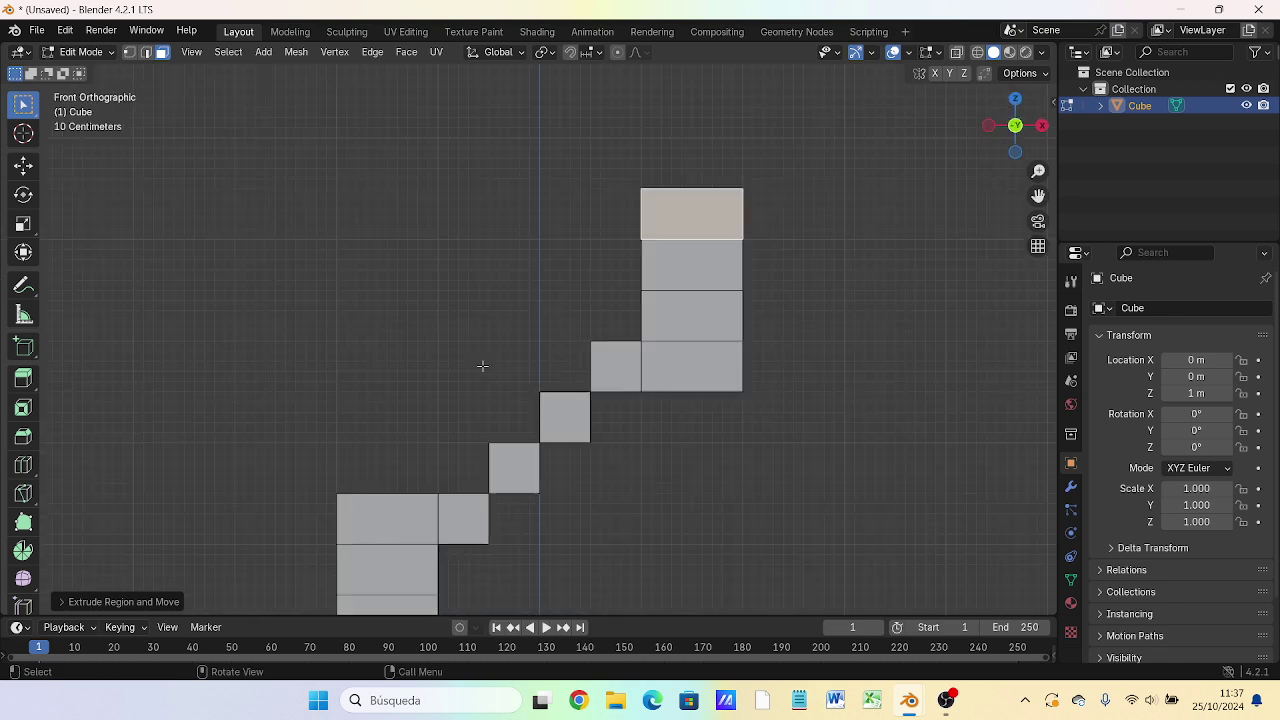
pyautogui.keyDown('shift'); pyautogui.moveTo(568, 477); pyautogui.dragTo(548, 257, button='middle'); pyautogui.keyUp('shift')
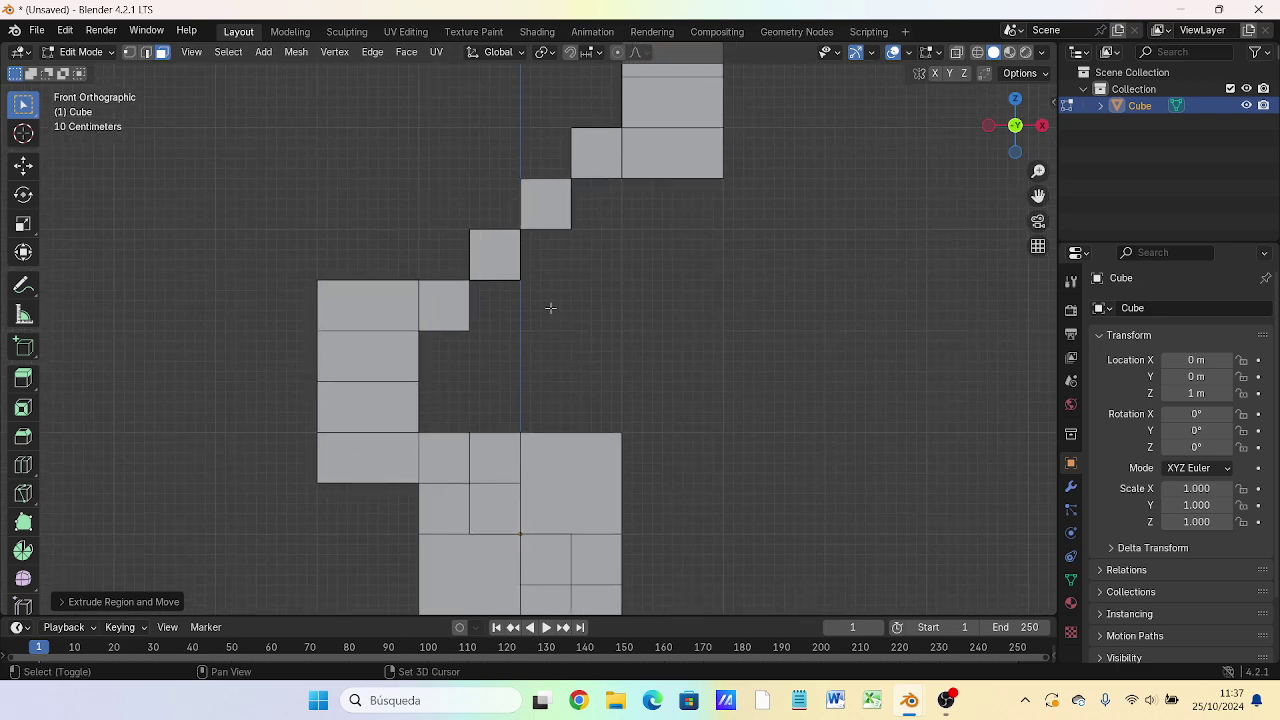
pyautogui.moveTo(626, 331)
pyautogui.mouseDown(button='middle')
pyautogui.moveTo(596, 432)
pyautogui.moveTo(589, 257)
pyautogui.mouseUp(button='middle')
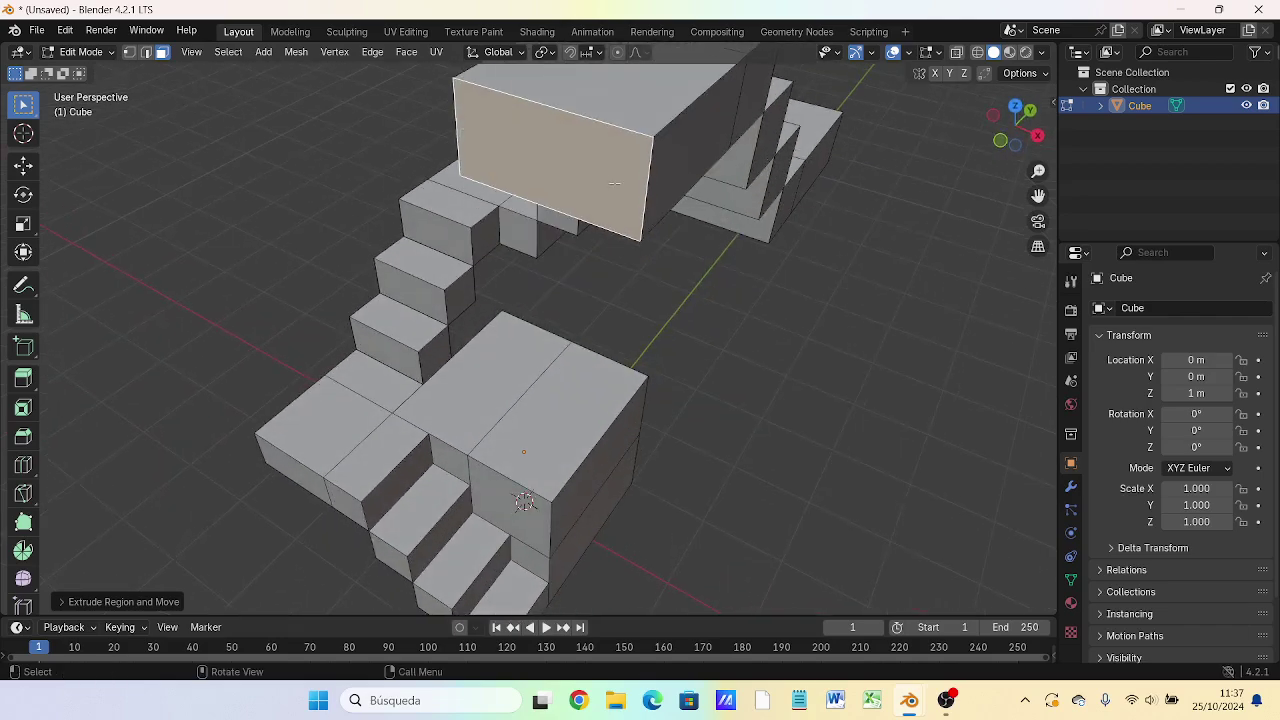
pyautogui.moveTo(589, 361); pyautogui.dragTo(586, 300, button='middle')
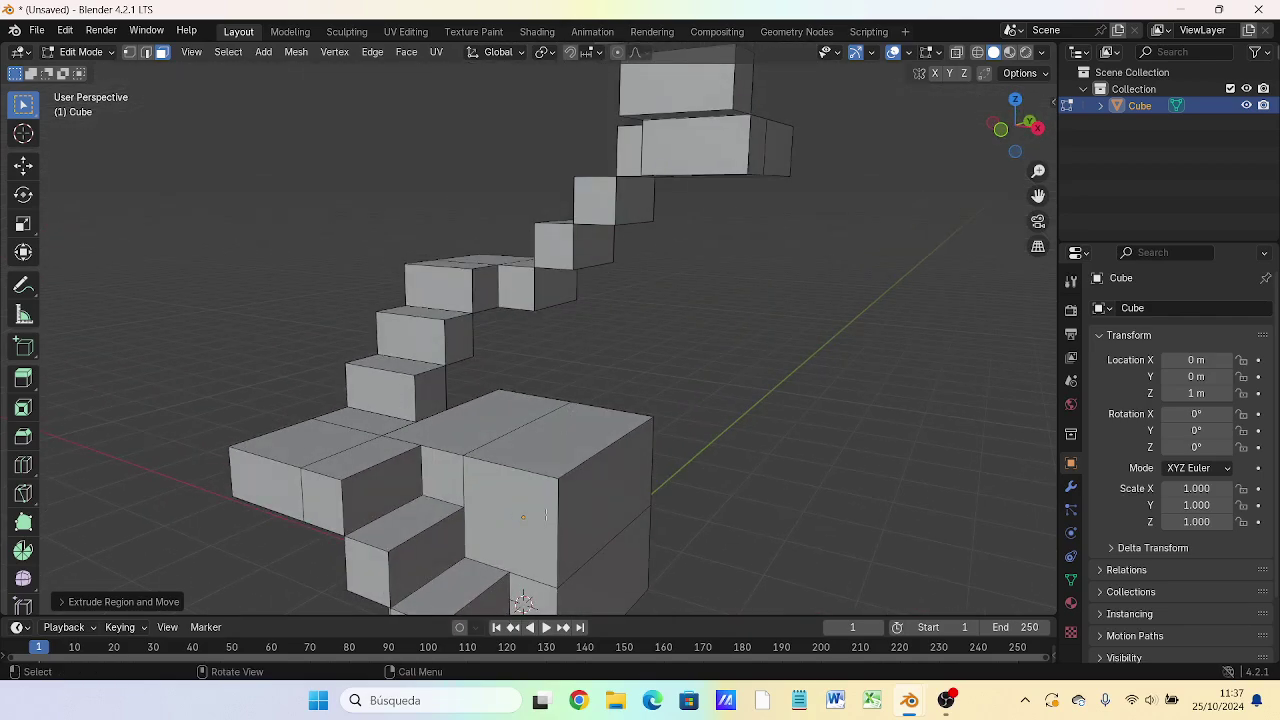
pyautogui.moveTo(541, 543); pyautogui.dragTo(560, 335, button='middle')
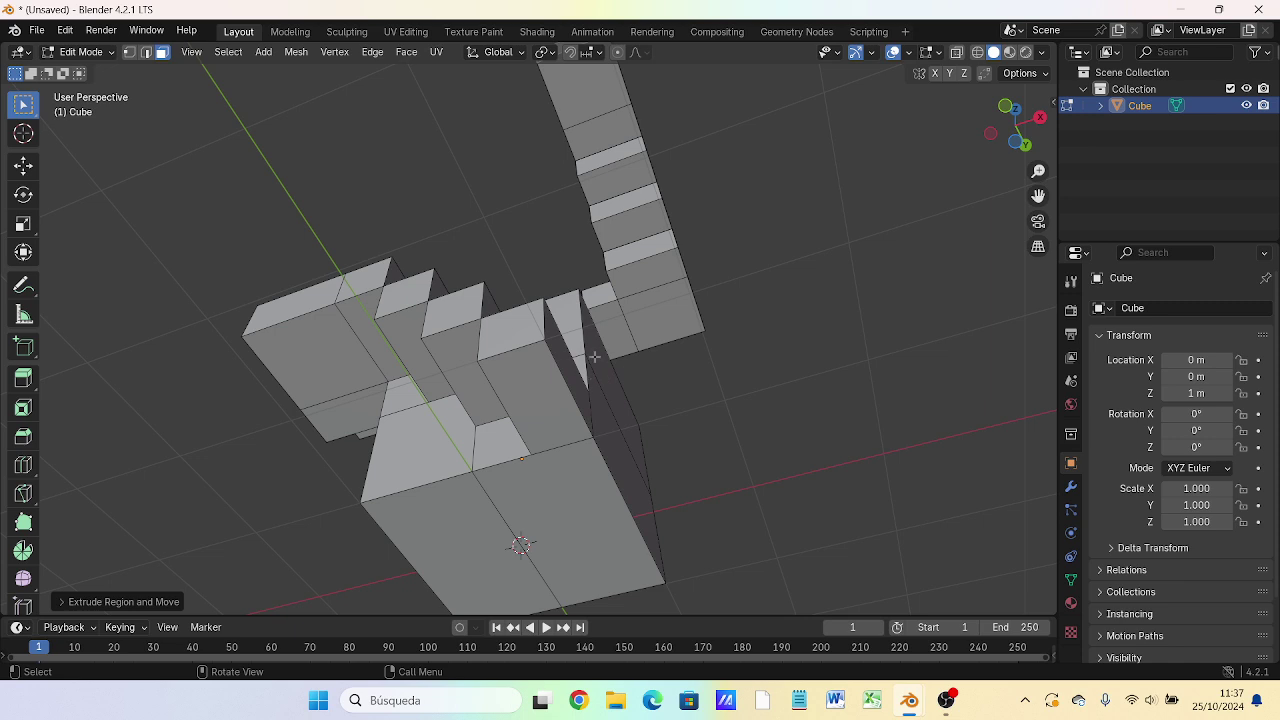
pyautogui.press('KP_1')
pyautogui.scroll(-1, 594, 358)
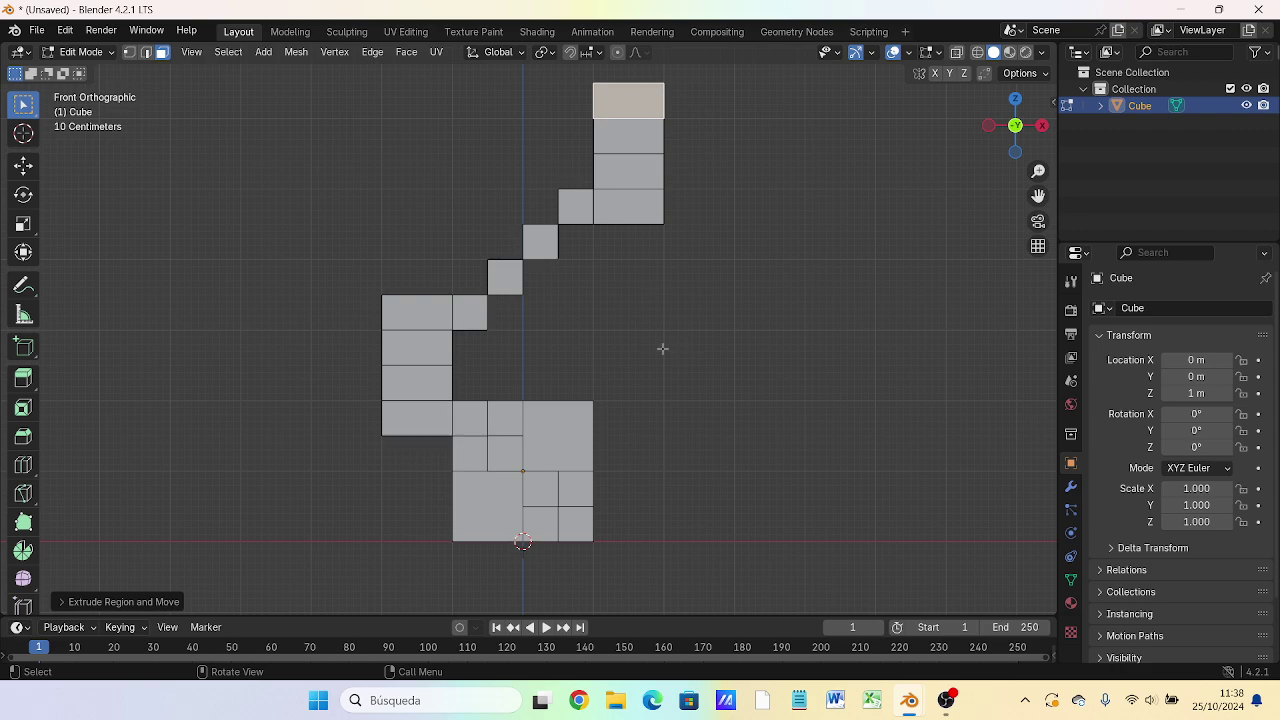
# Step: Bring the upper arm's end into view and select its end face
pyautogui.moveTo(660, 352)
pyautogui.mouseDown(button='middle')
pyautogui.moveTo(585, 244)
pyautogui.moveTo(437, 209)
pyautogui.moveTo(420, 220)
pyautogui.moveTo(422, 170)
pyautogui.mouseUp(button='middle')
pyautogui.scroll(2, 480, 129)
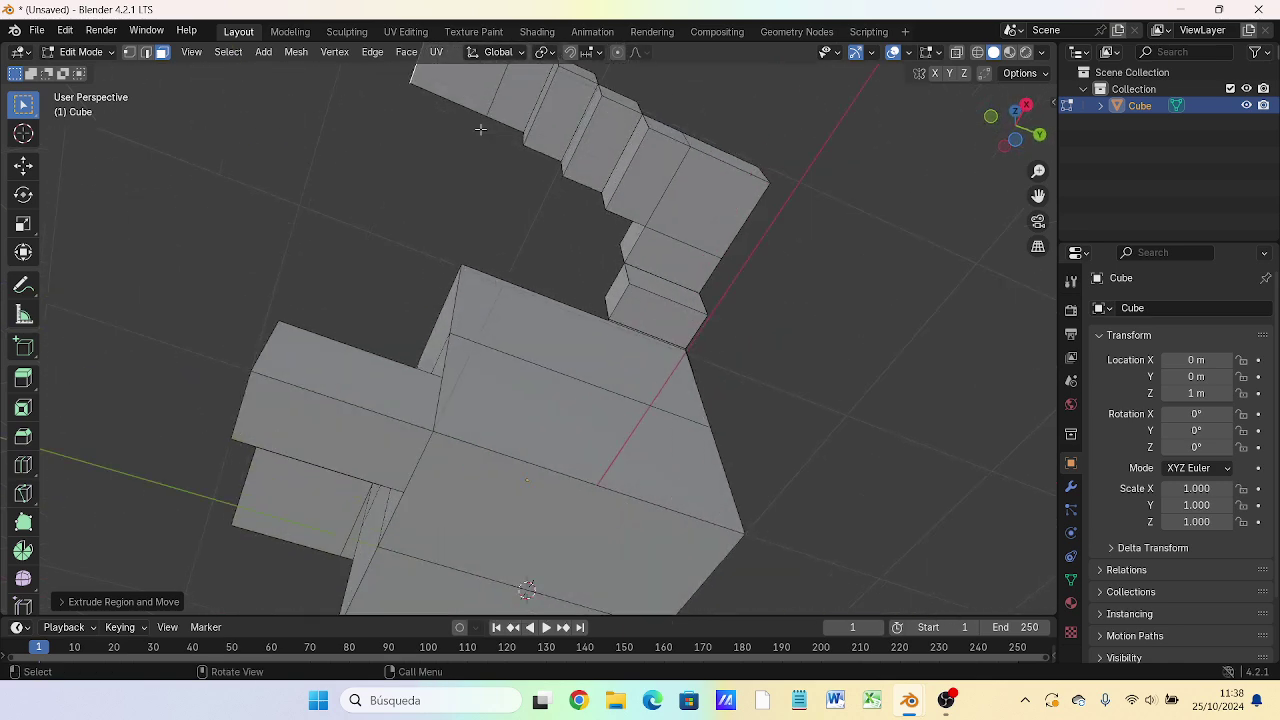
pyautogui.keyDown('shift'); pyautogui.moveTo(480, 129); pyautogui.dragTo(486, 283, button='middle'); pyautogui.keyUp('shift')
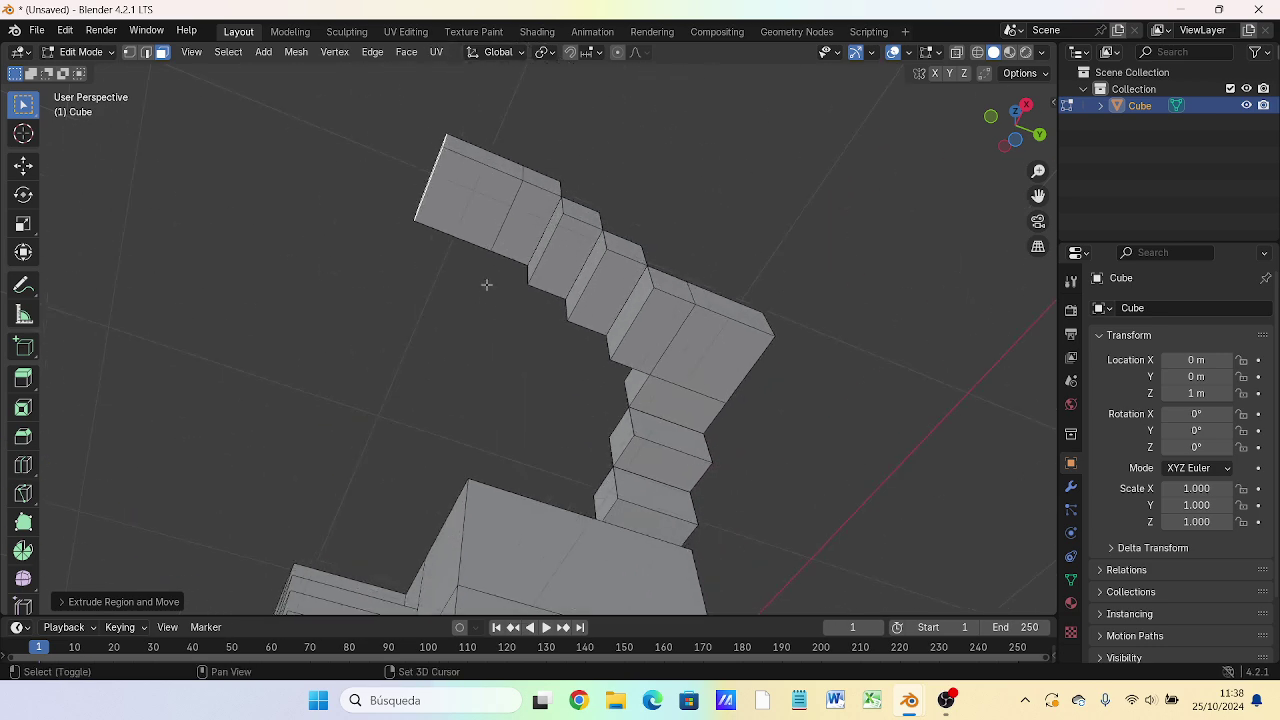
pyautogui.click(469, 204)
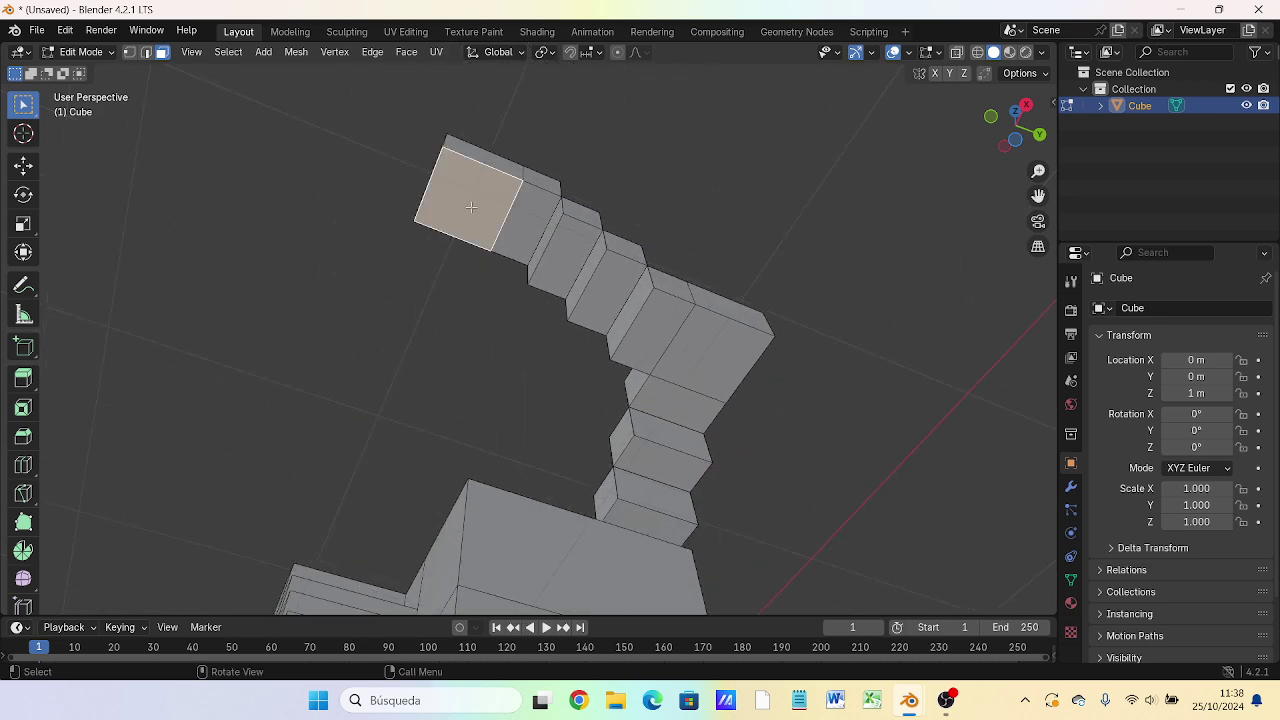
# Step: Subdivide the upper arm's end face twice, from four faces into sixteen
pyautogui.rightClick(472, 202)
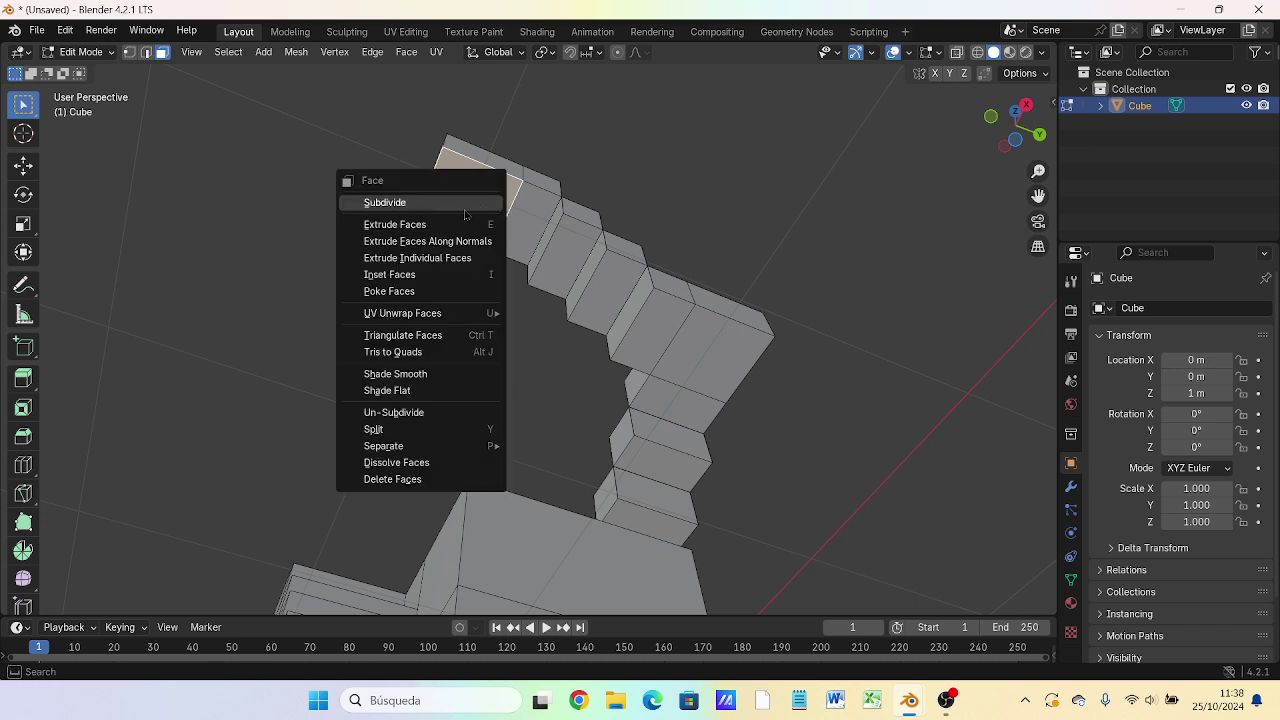
pyautogui.click(462, 212)
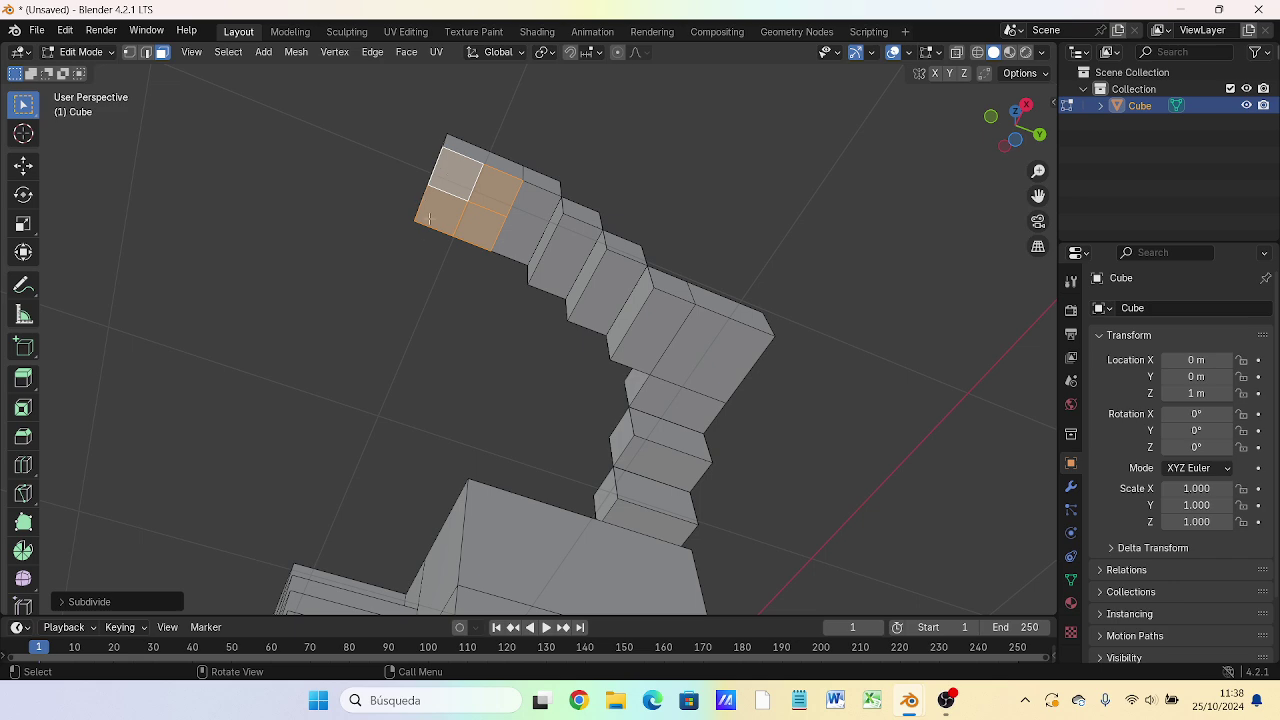
pyautogui.rightClick(455, 184)
pyautogui.click(440, 184)
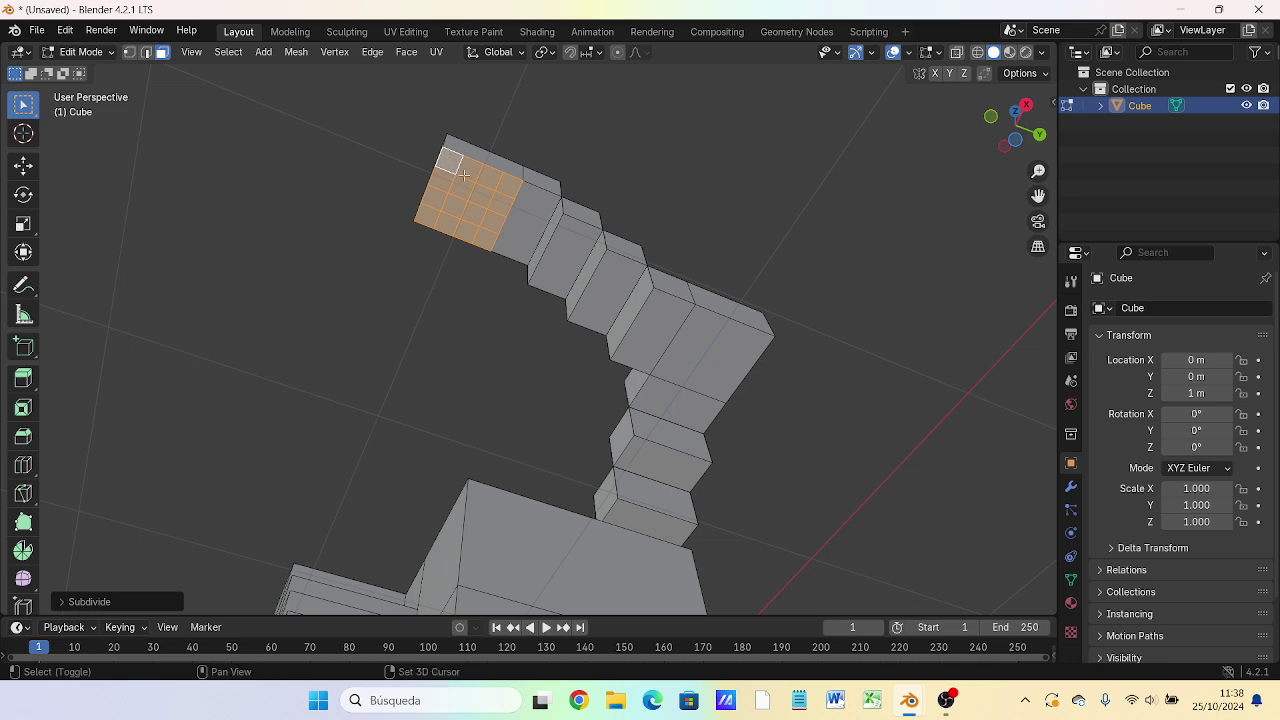
# Step: Leave only the two outer corner squares of the 4×4 end-face grid selected
pyautogui.keyDown('shift'); pyautogui.click(505, 184); pyautogui.keyUp('shift')
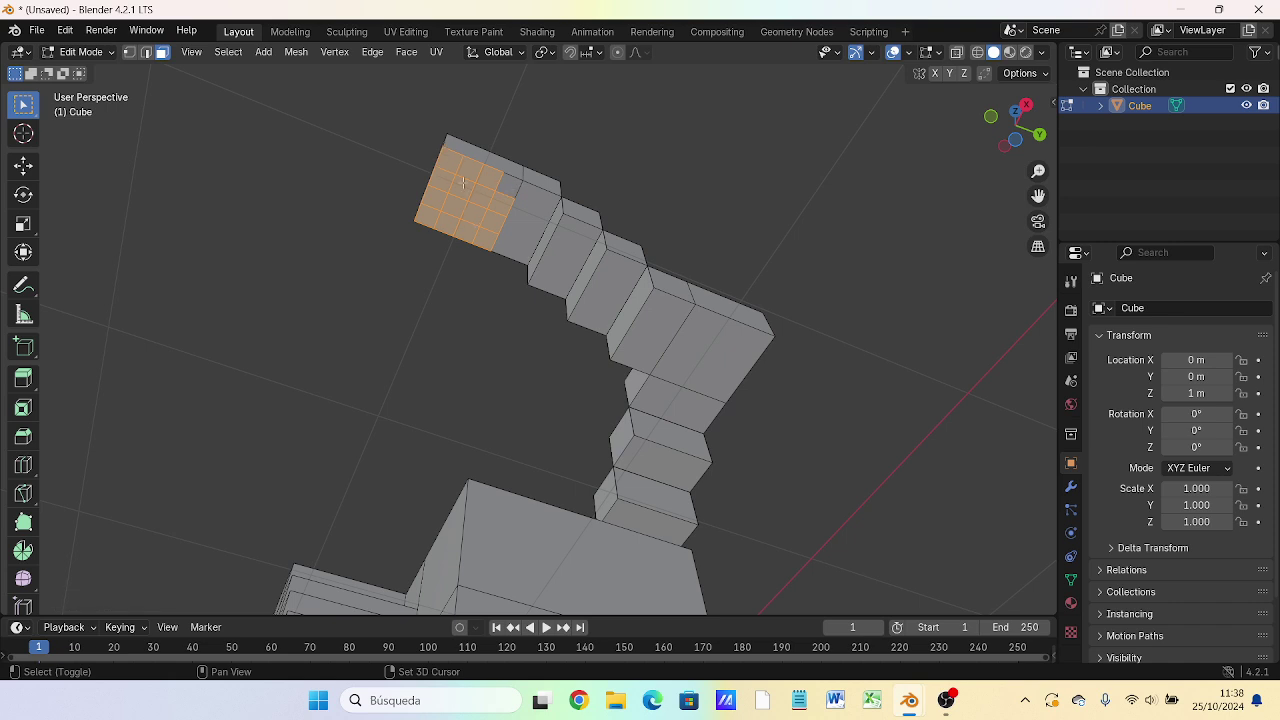
pyautogui.click(551, 130)
pyautogui.click(449, 161)
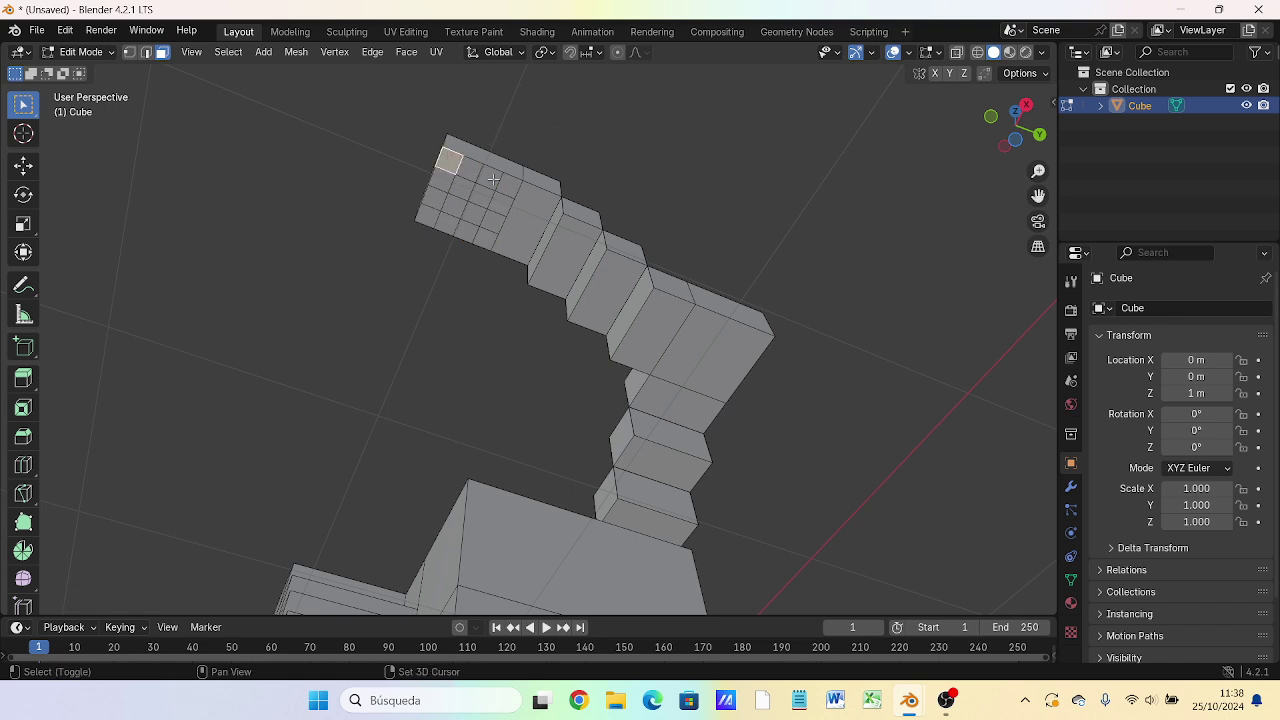
pyautogui.keyDown('shift'); pyautogui.click(506, 184); pyautogui.keyUp('shift')
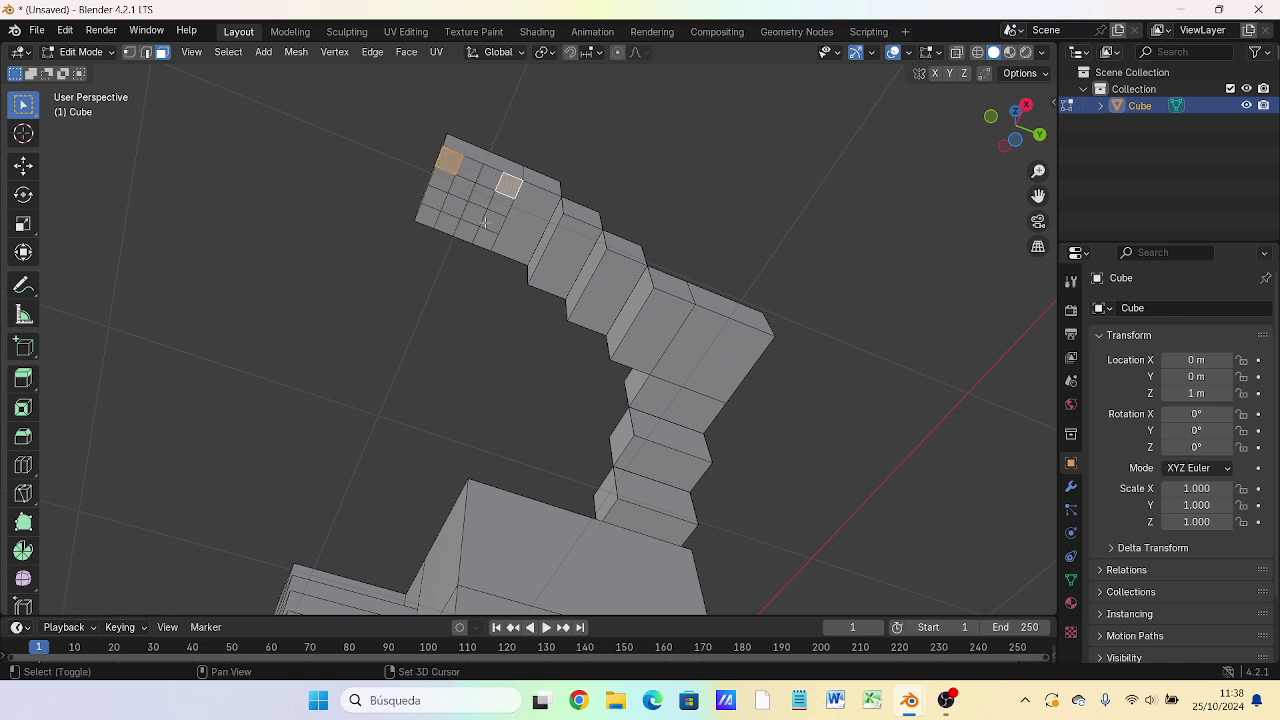
pyautogui.keyDown('shift'); pyautogui.click(427, 216); pyautogui.keyUp('shift')
pyautogui.keyDown('shift'); pyautogui.click(486, 237); pyautogui.keyUp('shift')
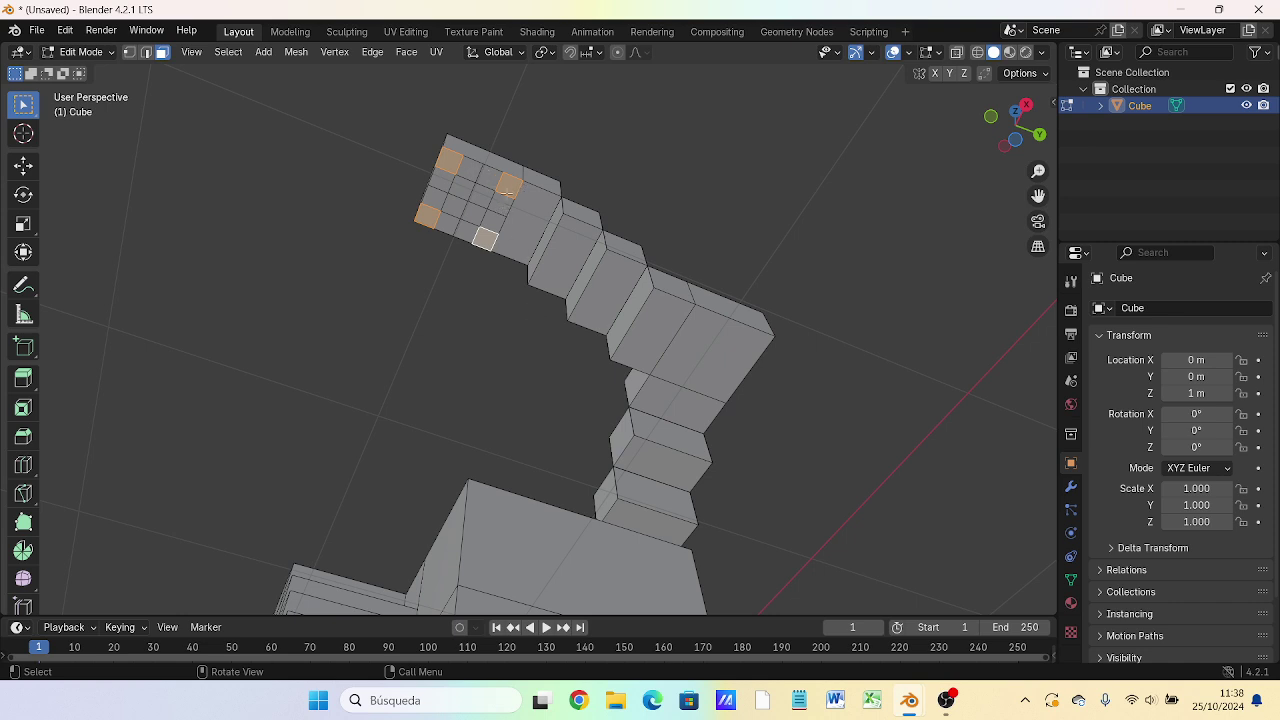
pyautogui.keyDown('shift'); pyautogui.click(508, 186); pyautogui.keyUp('shift')
pyautogui.keyDown('shift'); pyautogui.click(485, 238); pyautogui.keyUp('shift')
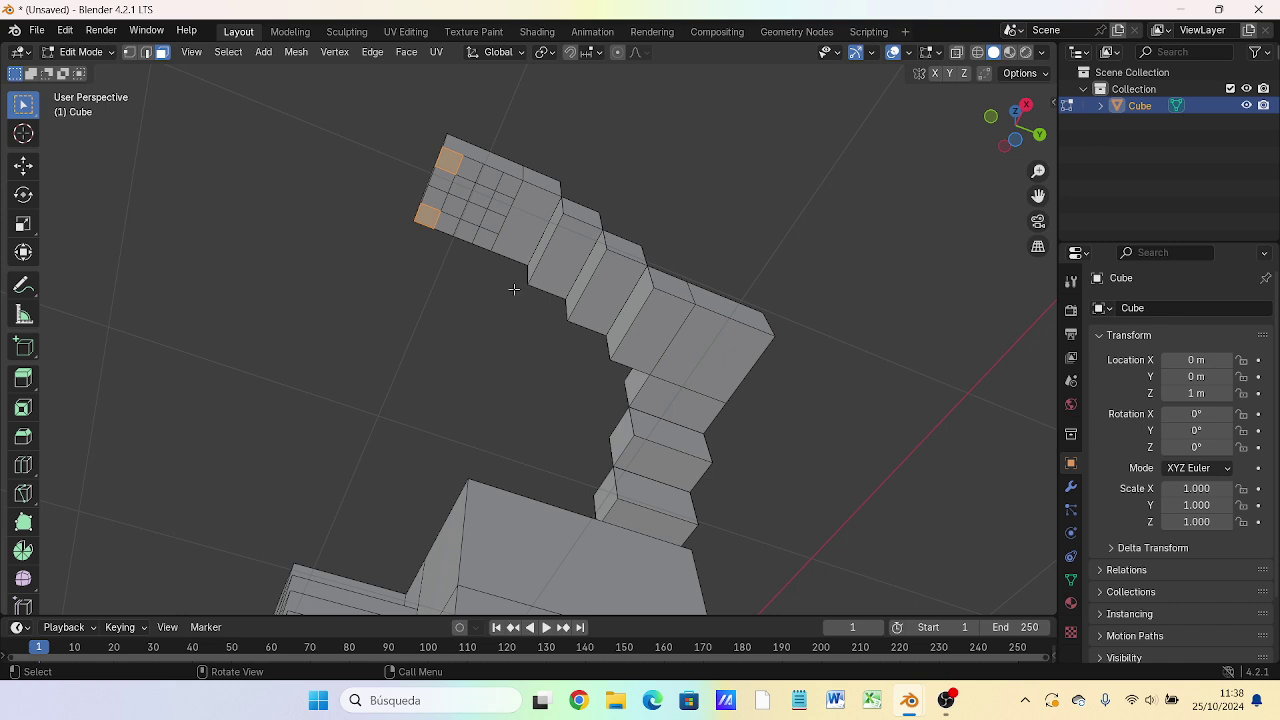
pyautogui.press('KP_5')
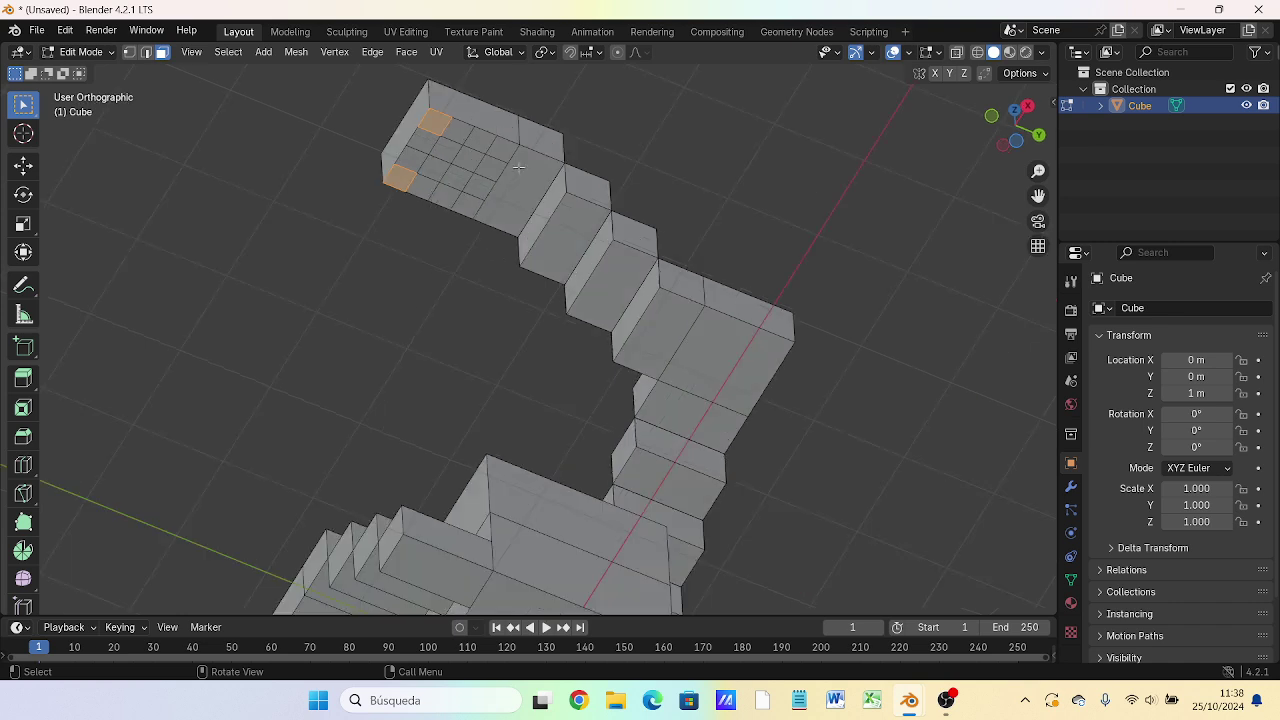
pyautogui.press('KP_1')
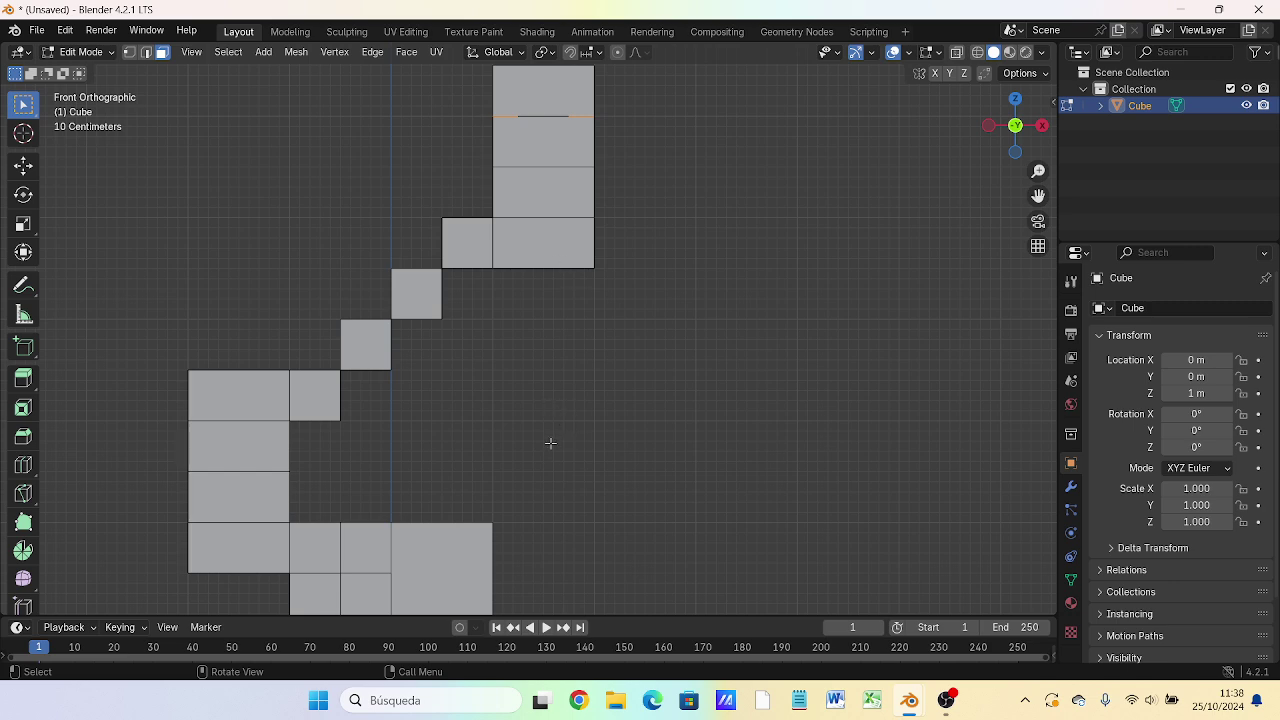
pyautogui.scroll(-1, 552, 568)
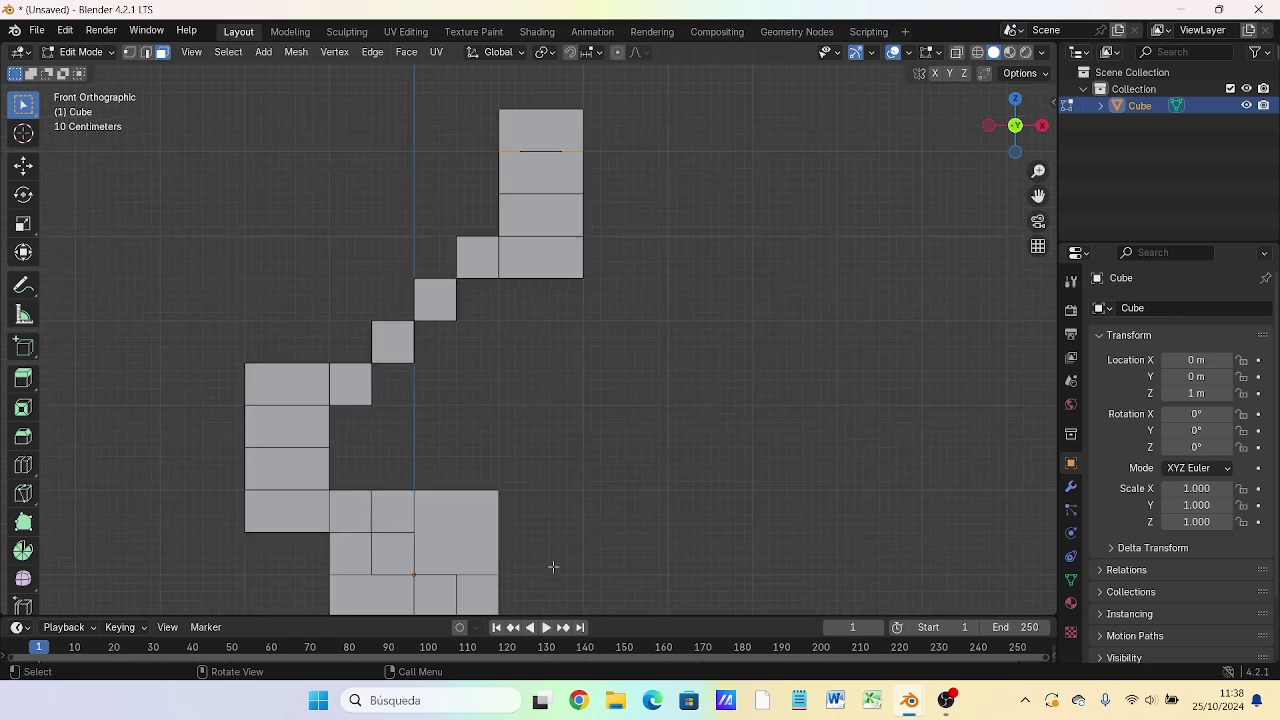
pyautogui.scroll(-1, 551, 565)
pyautogui.scroll(-1, 545, 559)
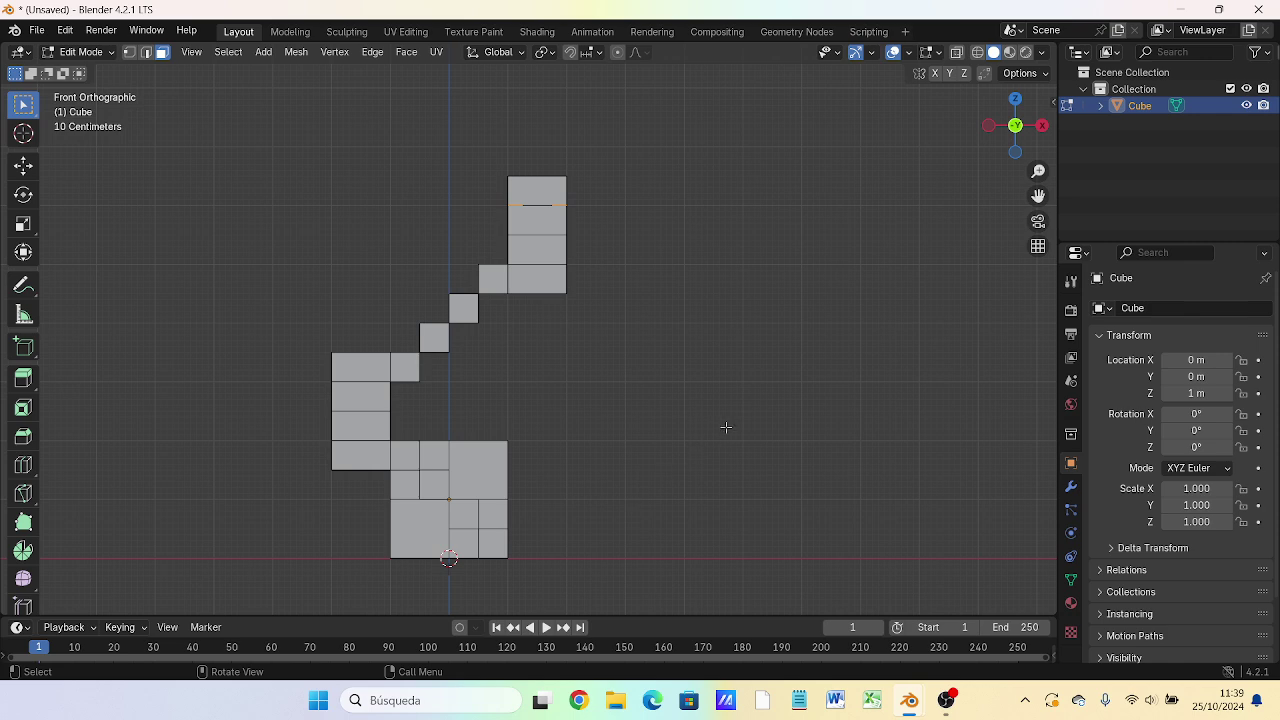
pyautogui.press('e')
pyautogui.press('z')
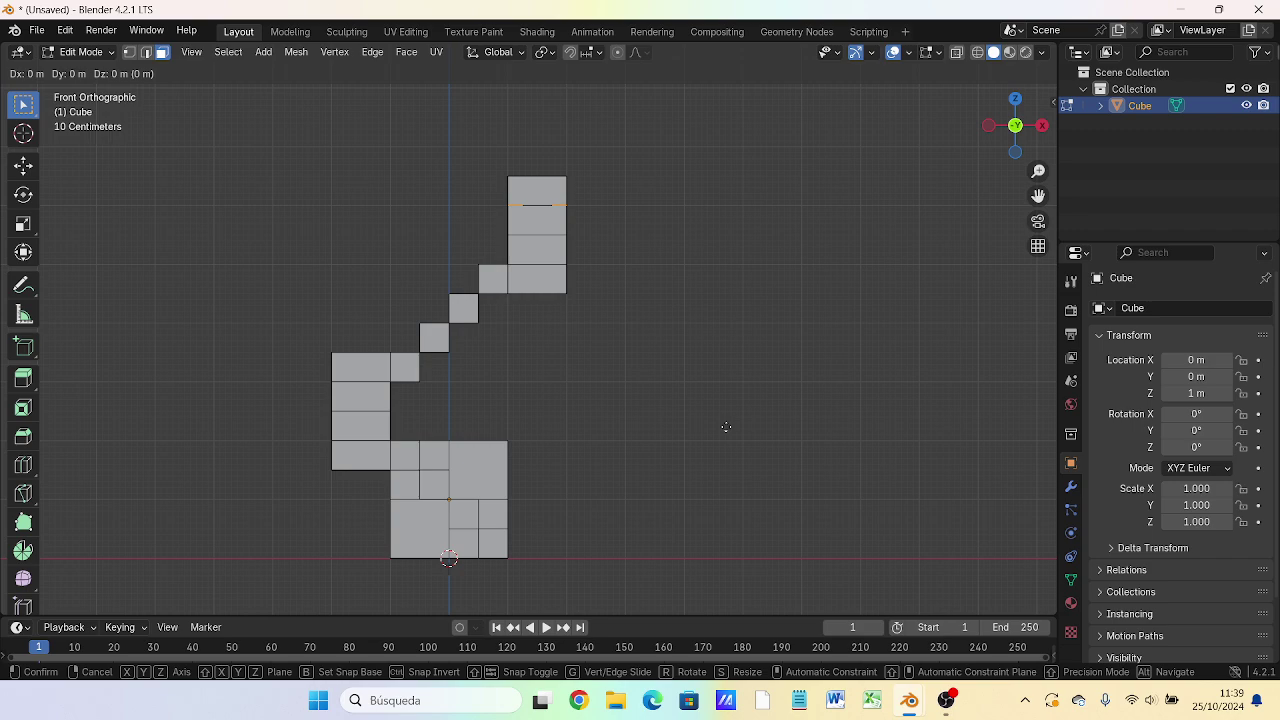
pyautogui.write('-6')
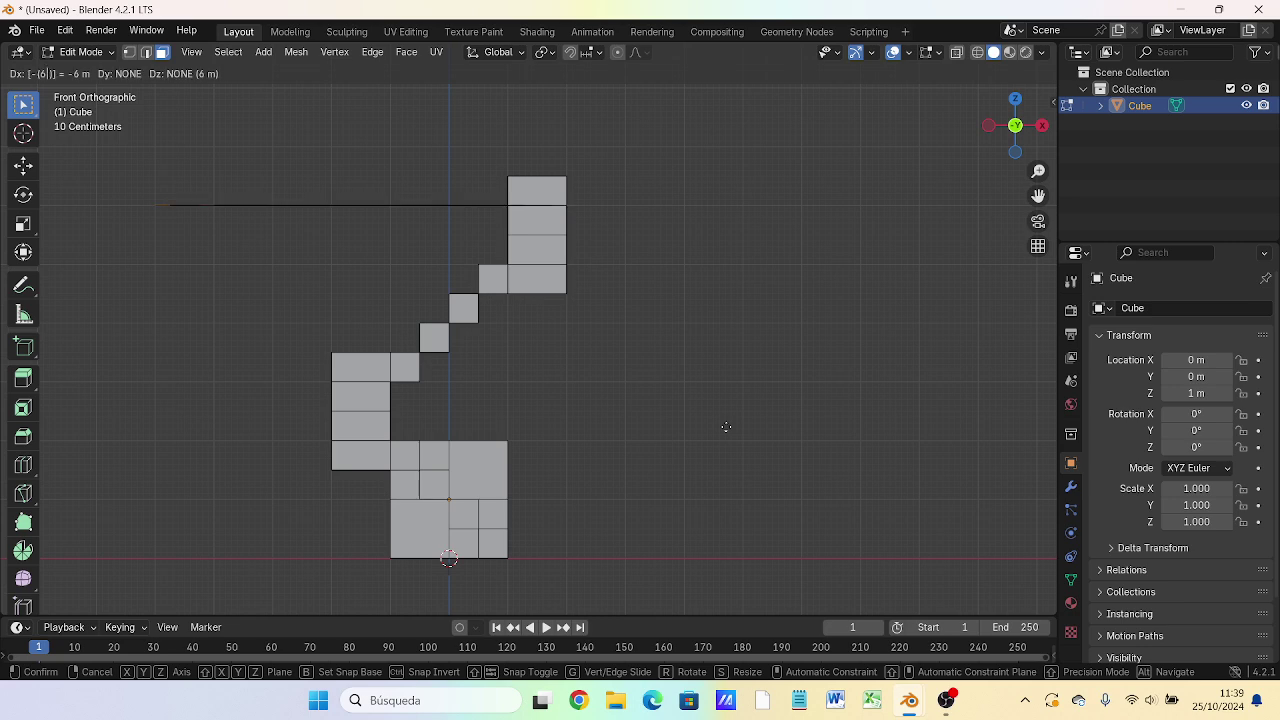
pyautogui.press('Escape')
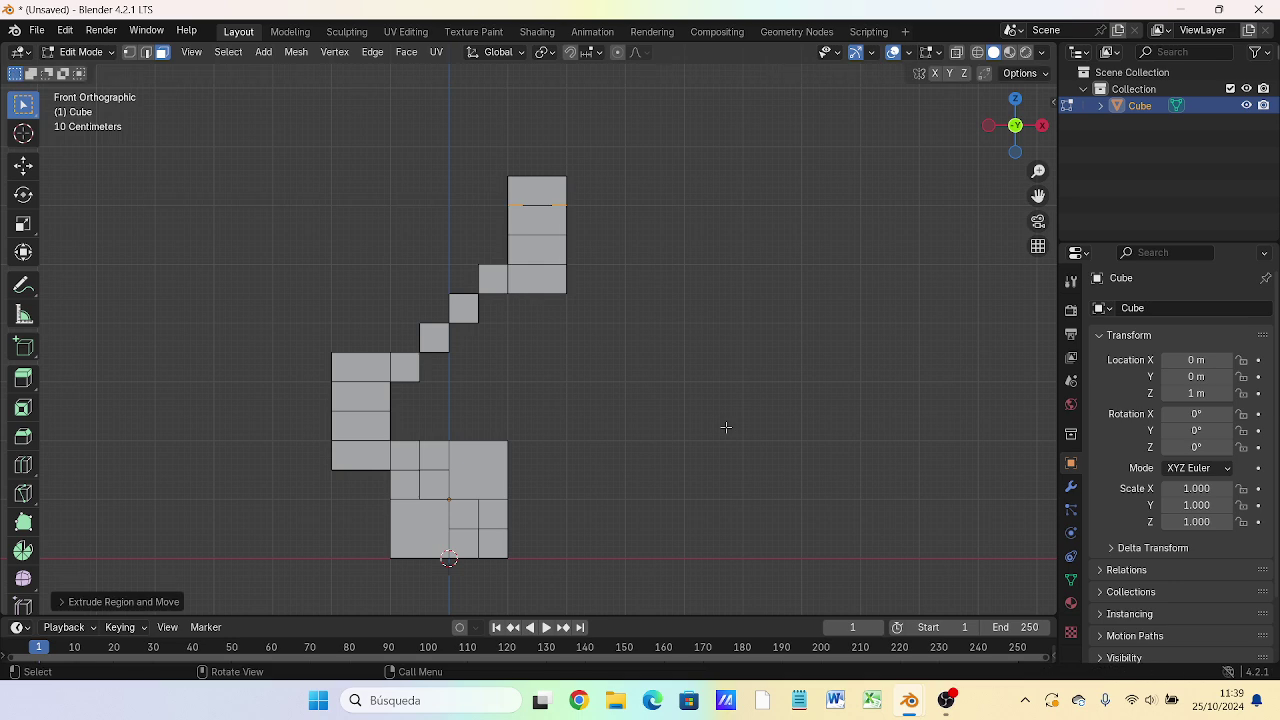
pyautogui.press('e')
pyautogui.press('c')
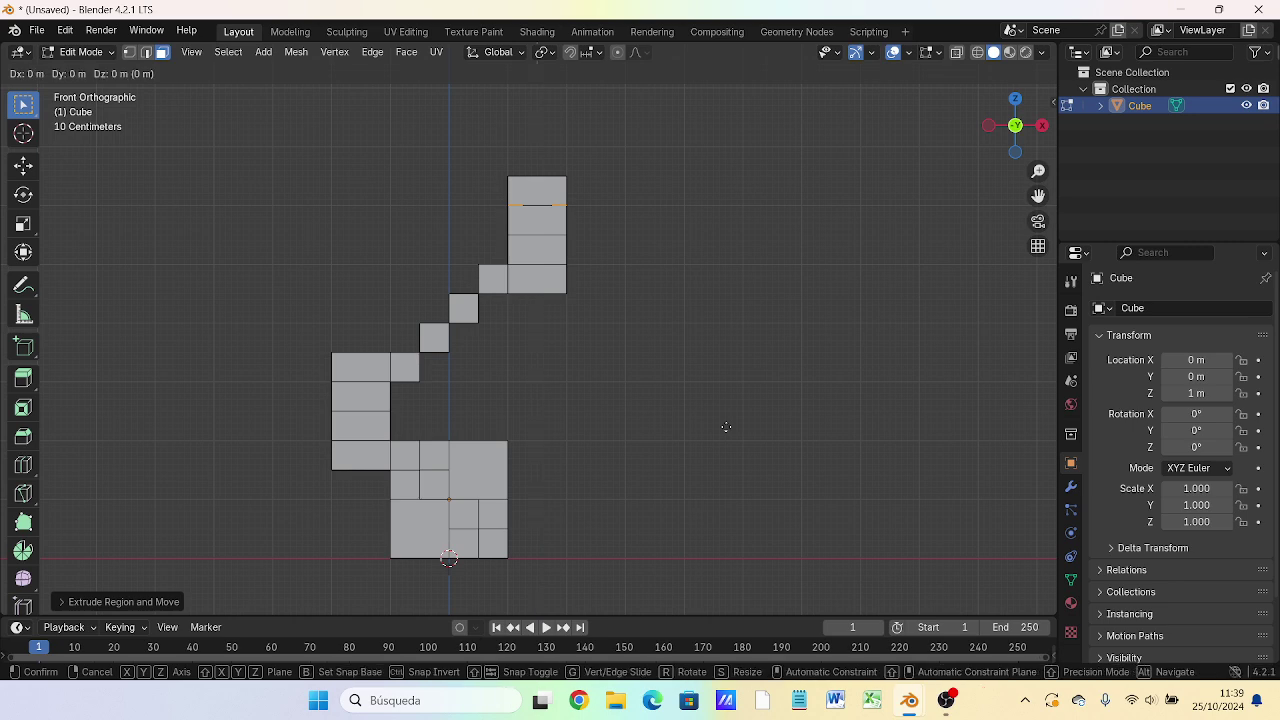
pyautogui.write('x: [-(6')
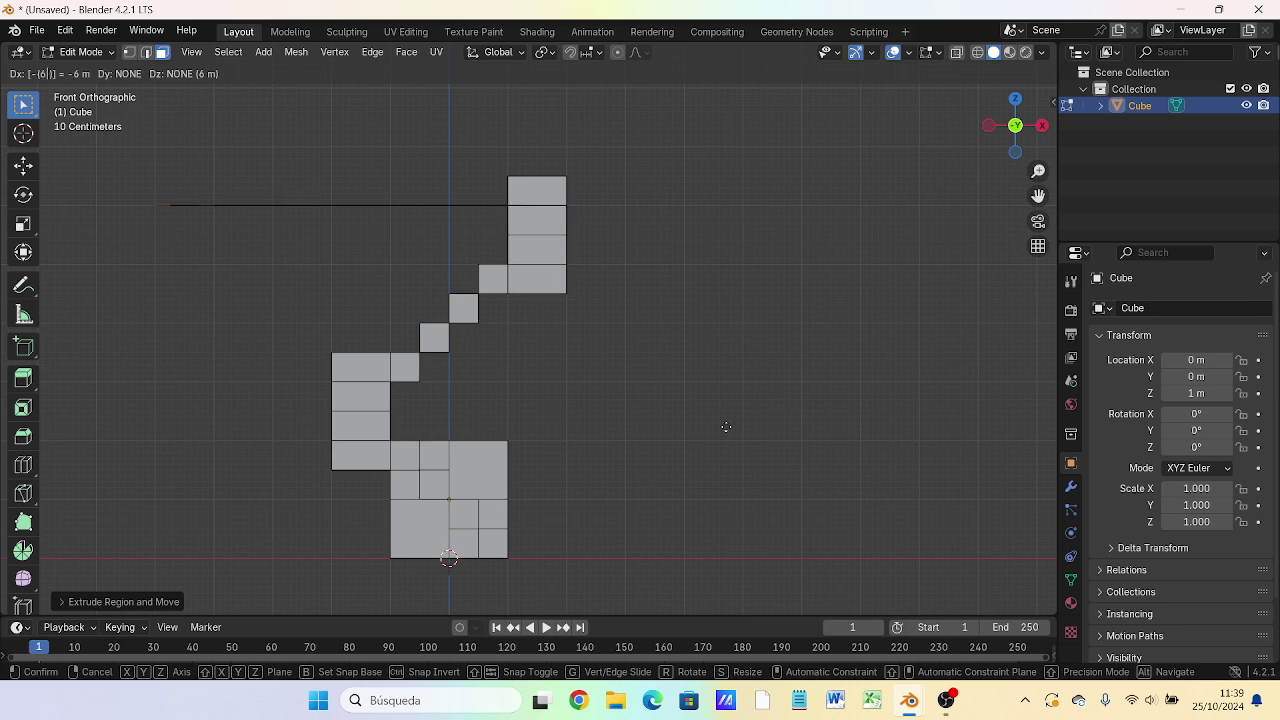
pyautogui.press('Escape')
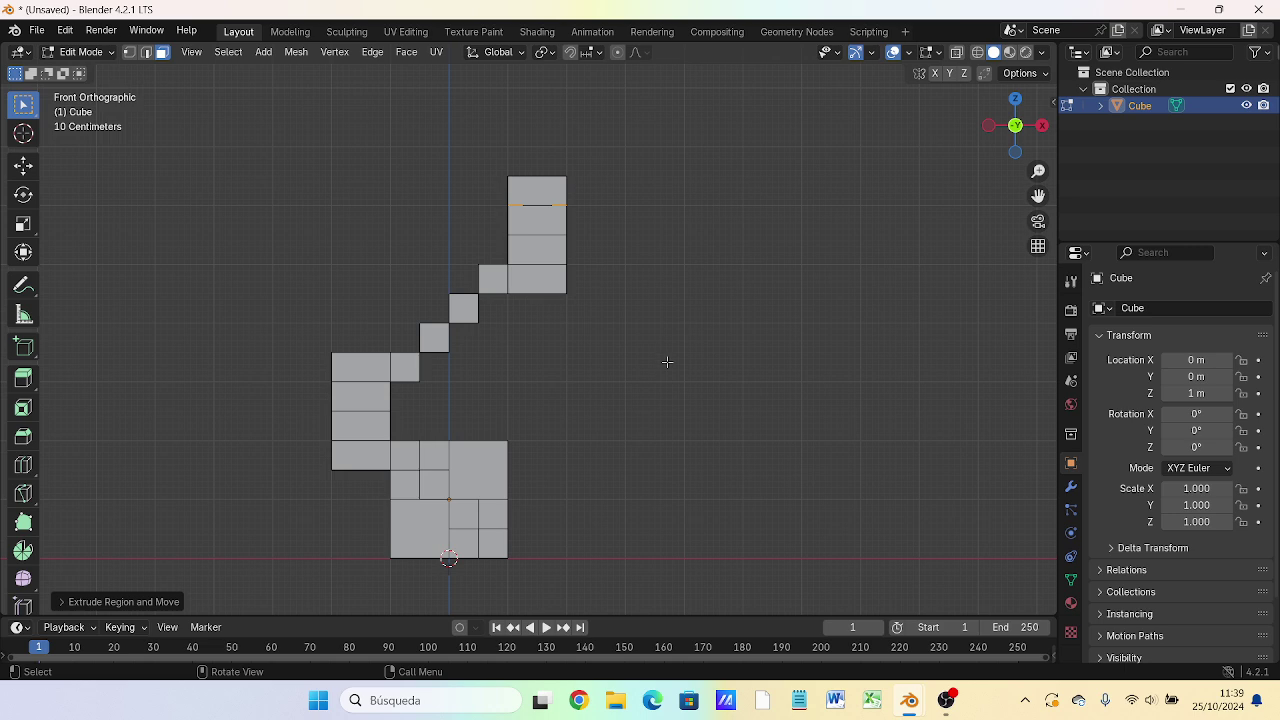
# Step: Extrude the selected edges -6 m along Z, dropping two thin pillars to the ground
pyautogui.press('e')
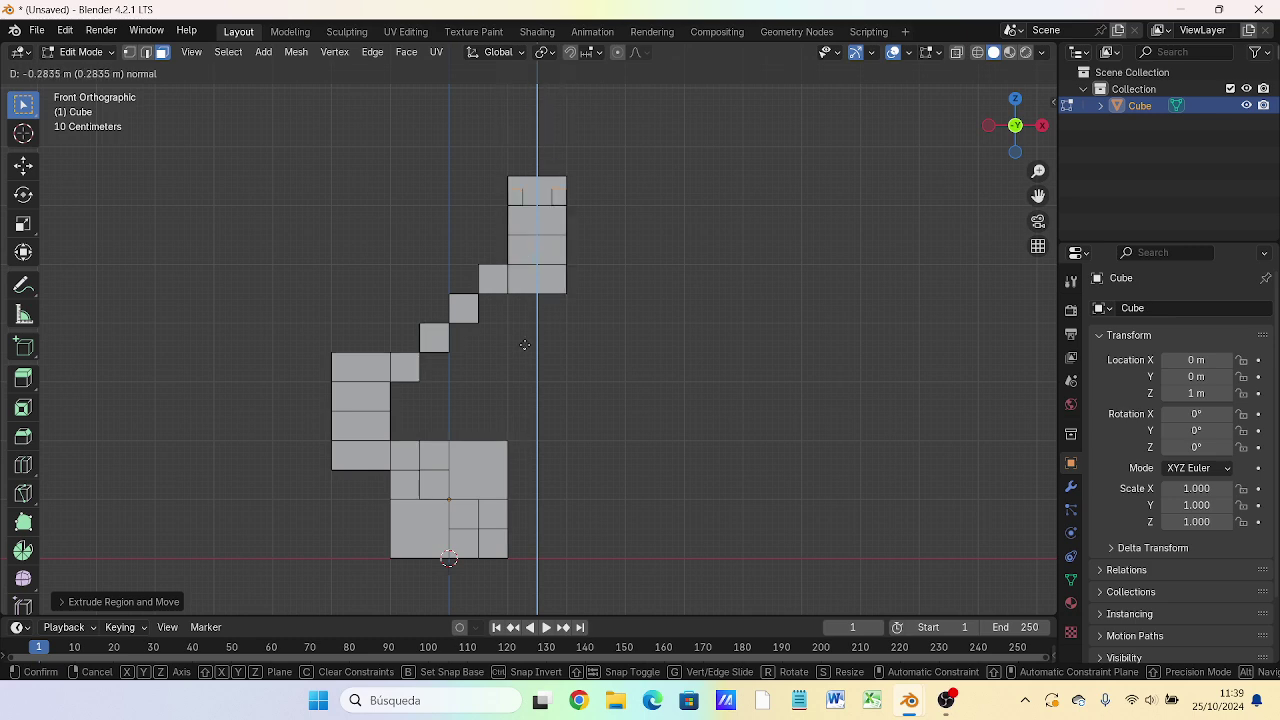
pyautogui.press('c')
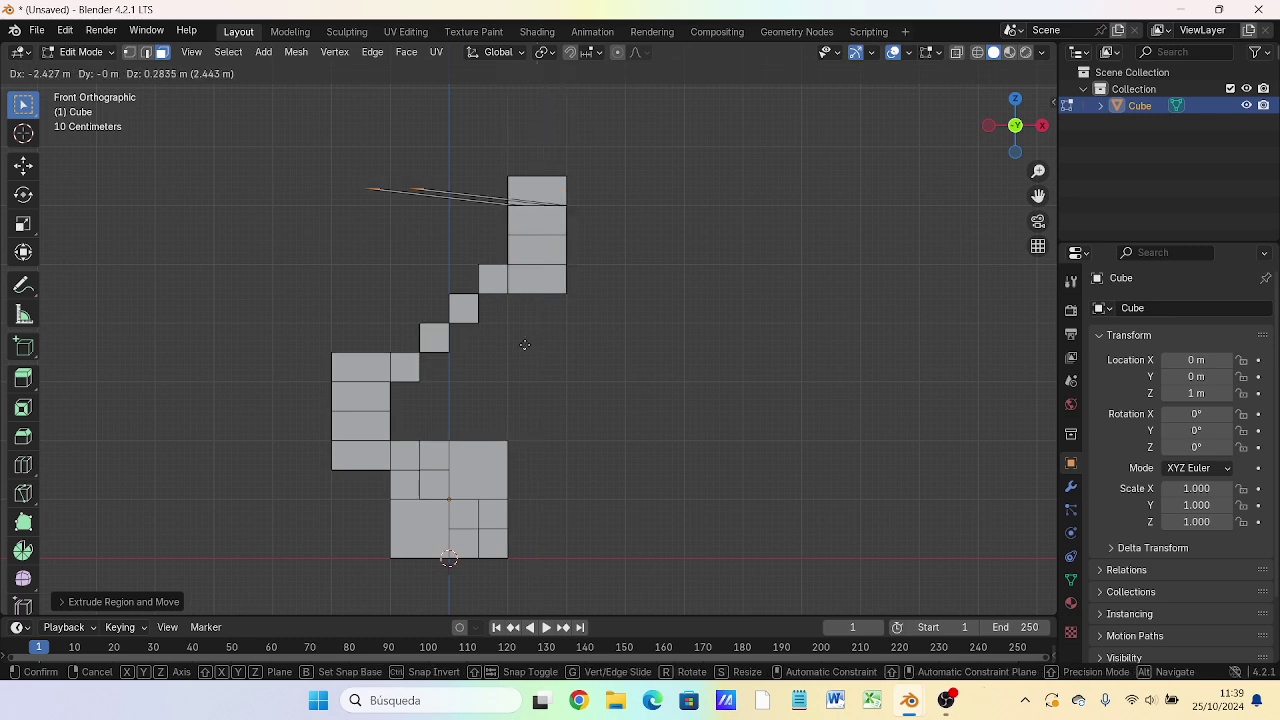
pyautogui.press('z')
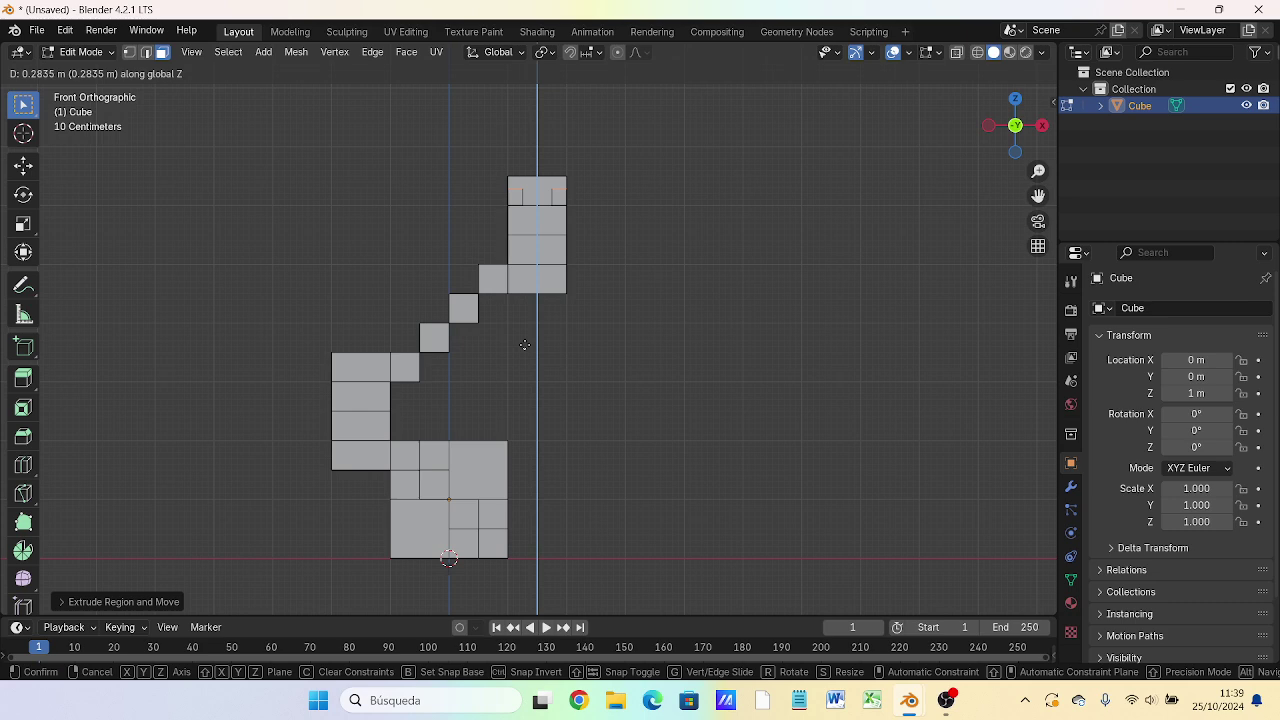
pyautogui.write('-6')
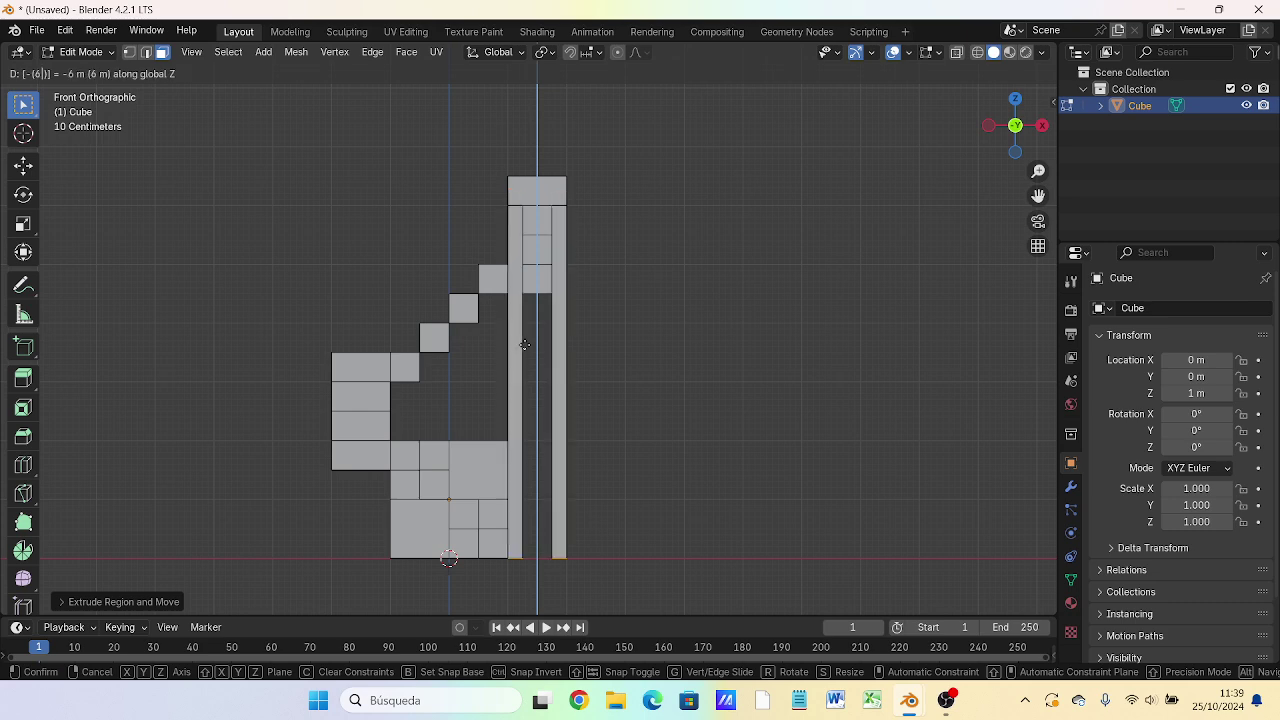
pyautogui.press('Return')
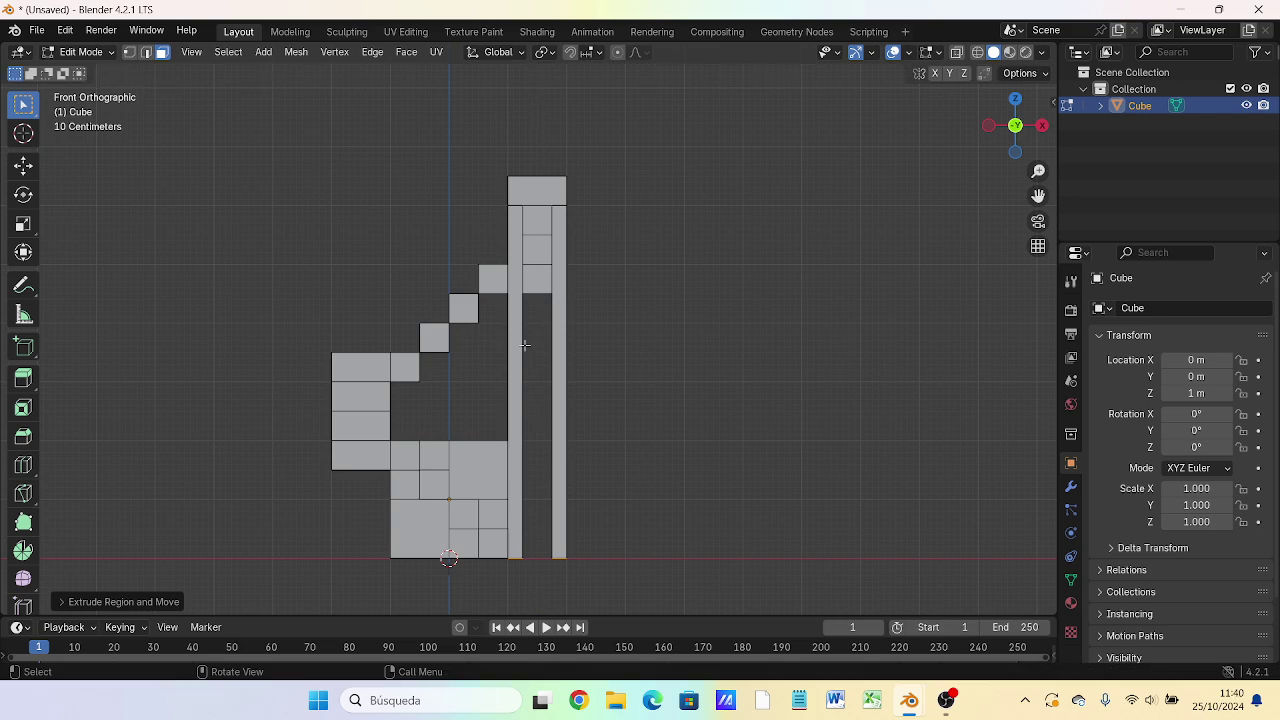
pyautogui.moveTo(630, 456)
pyautogui.mouseDown(button='middle')
pyautogui.moveTo(597, 498)
pyautogui.moveTo(441, 428)
pyautogui.moveTo(409, 543)
pyautogui.moveTo(454, 549)
pyautogui.moveTo(389, 449)
pyautogui.moveTo(229, 408)
pyautogui.moveTo(260, 337)
pyautogui.moveTo(254, 374)
pyautogui.mouseUp(button='middle')
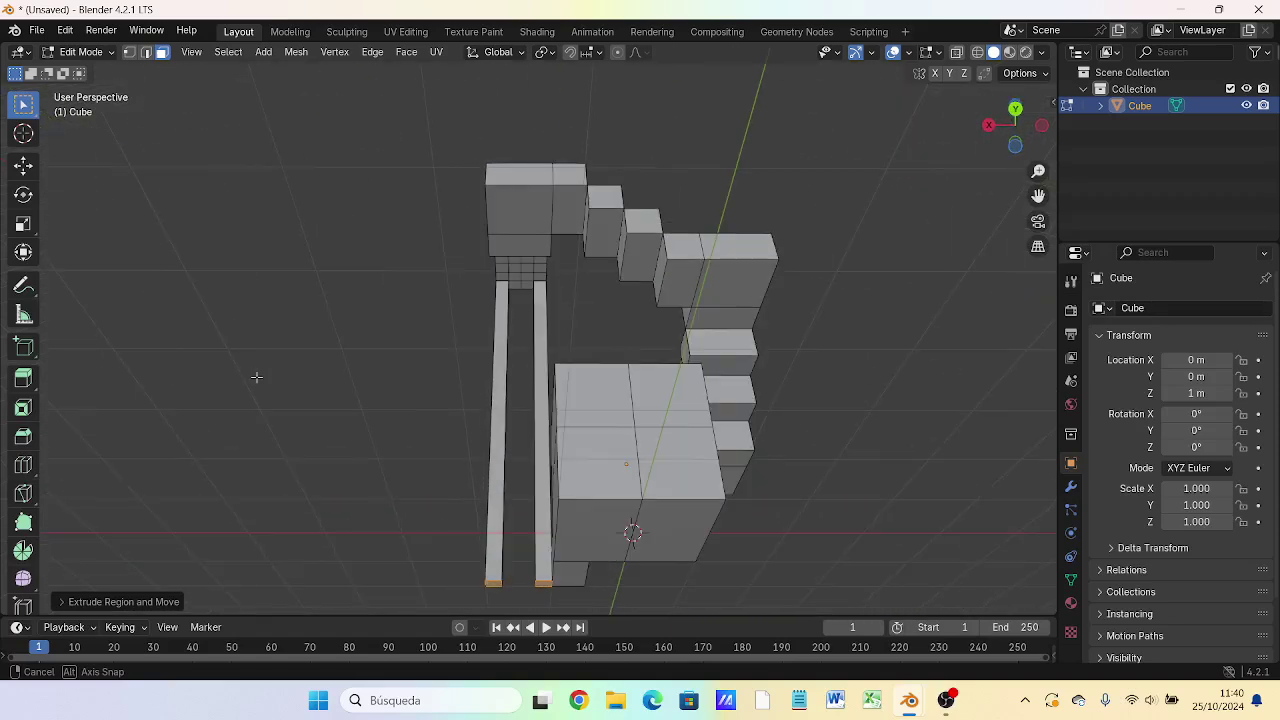
# Step: Select the top-left block's face and subdivide it twice into a 4x4 grid
pyautogui.click(514, 211)
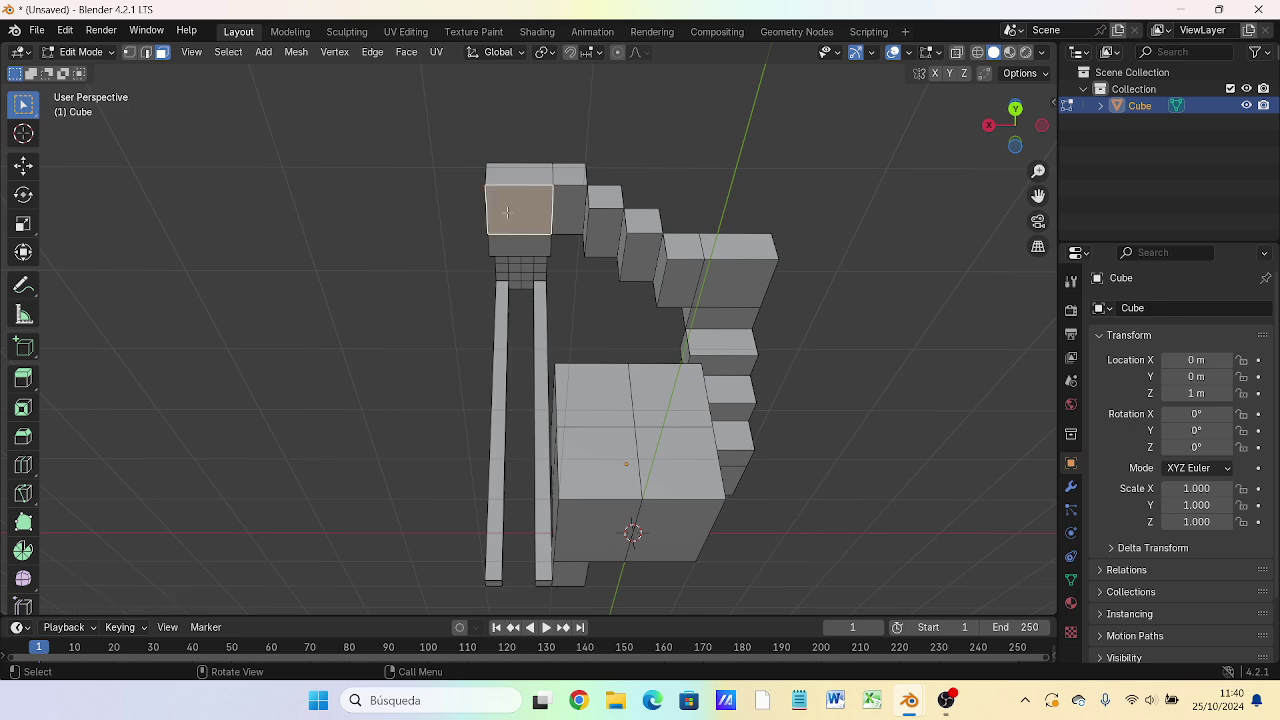
pyautogui.hotkey('ctrl', 'f')
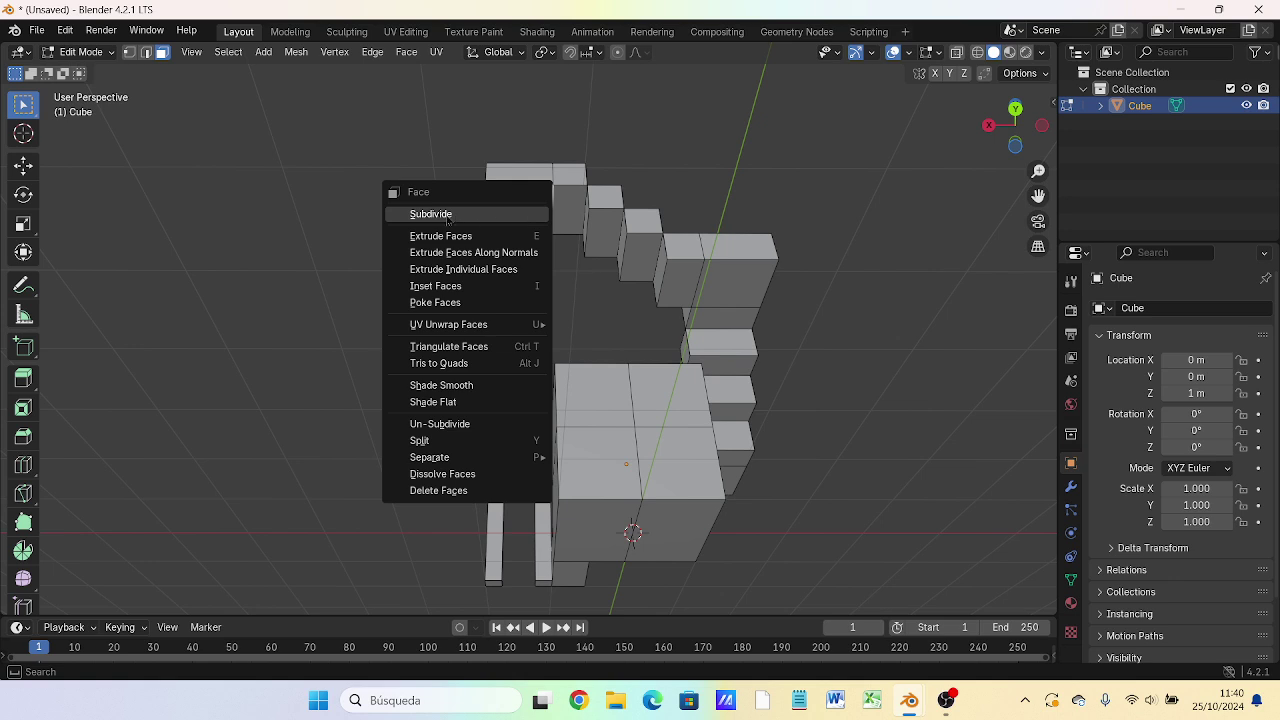
pyautogui.click(452, 217)
pyautogui.hotkey('ctrl', 'f')
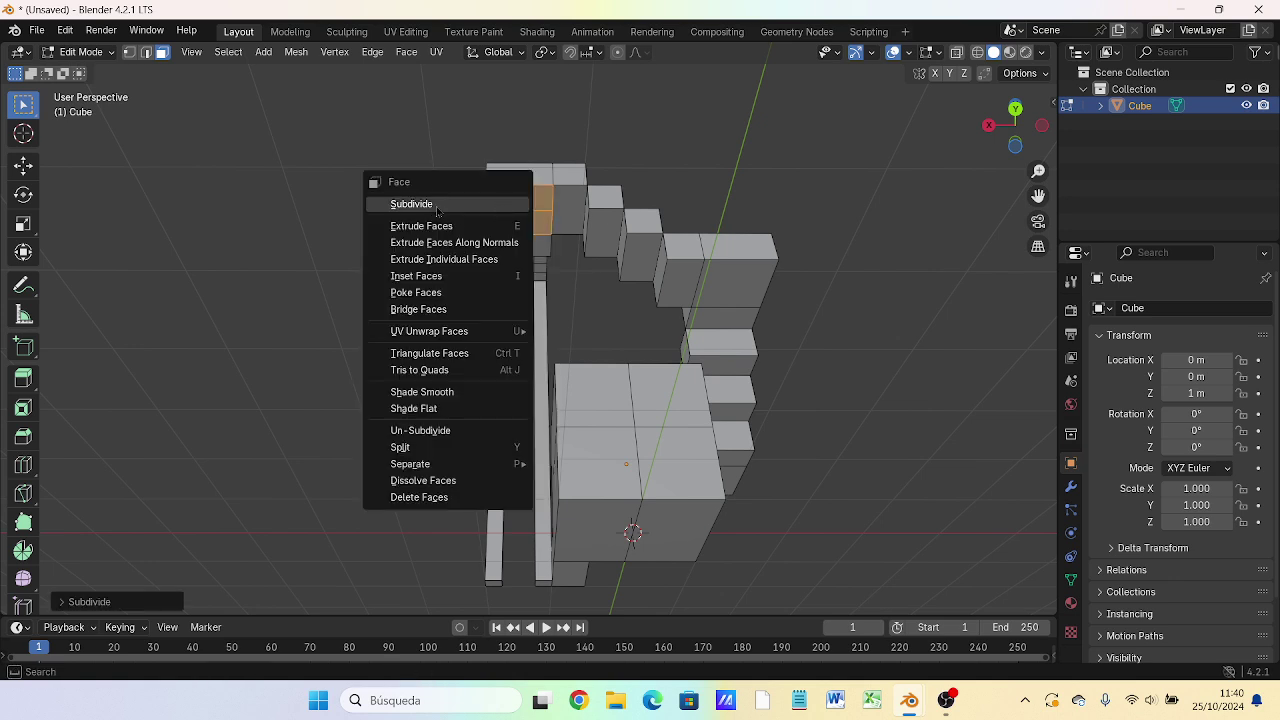
pyautogui.click(438, 213)
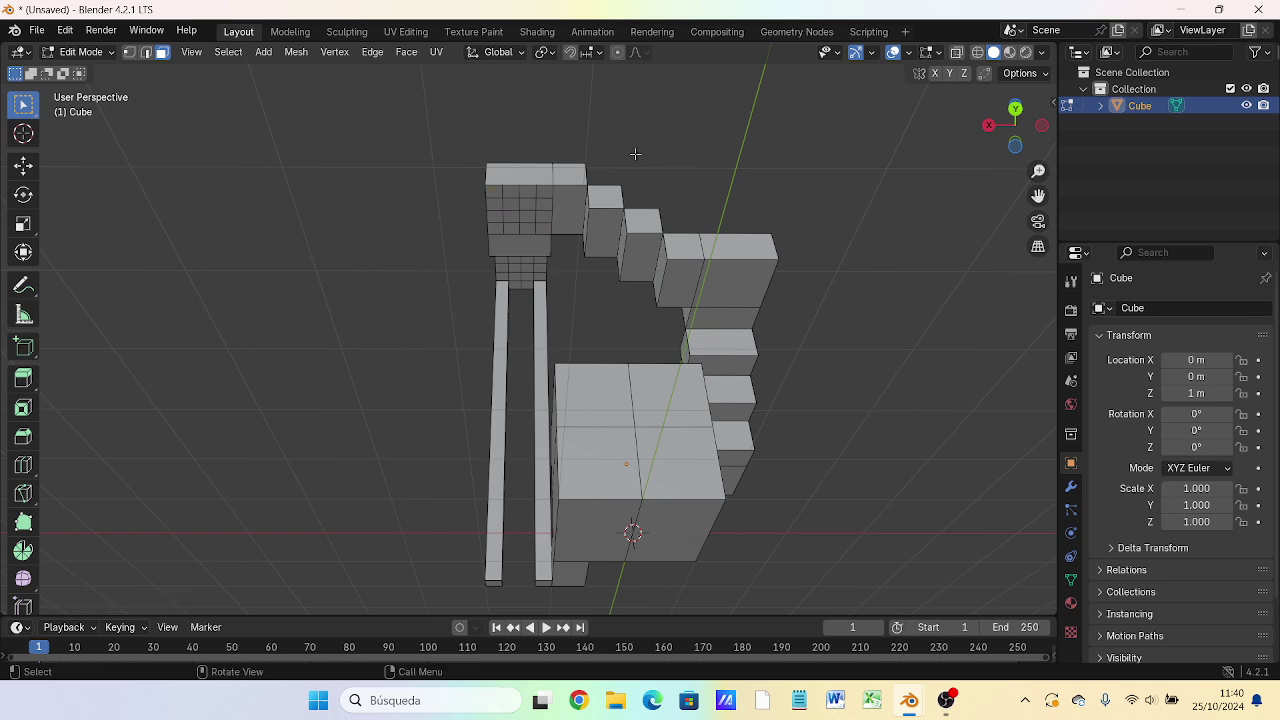
# Step: Select four grid faces near the corners of the new 4x4 grid
pyautogui.click(632, 152)
pyautogui.click(489, 193)
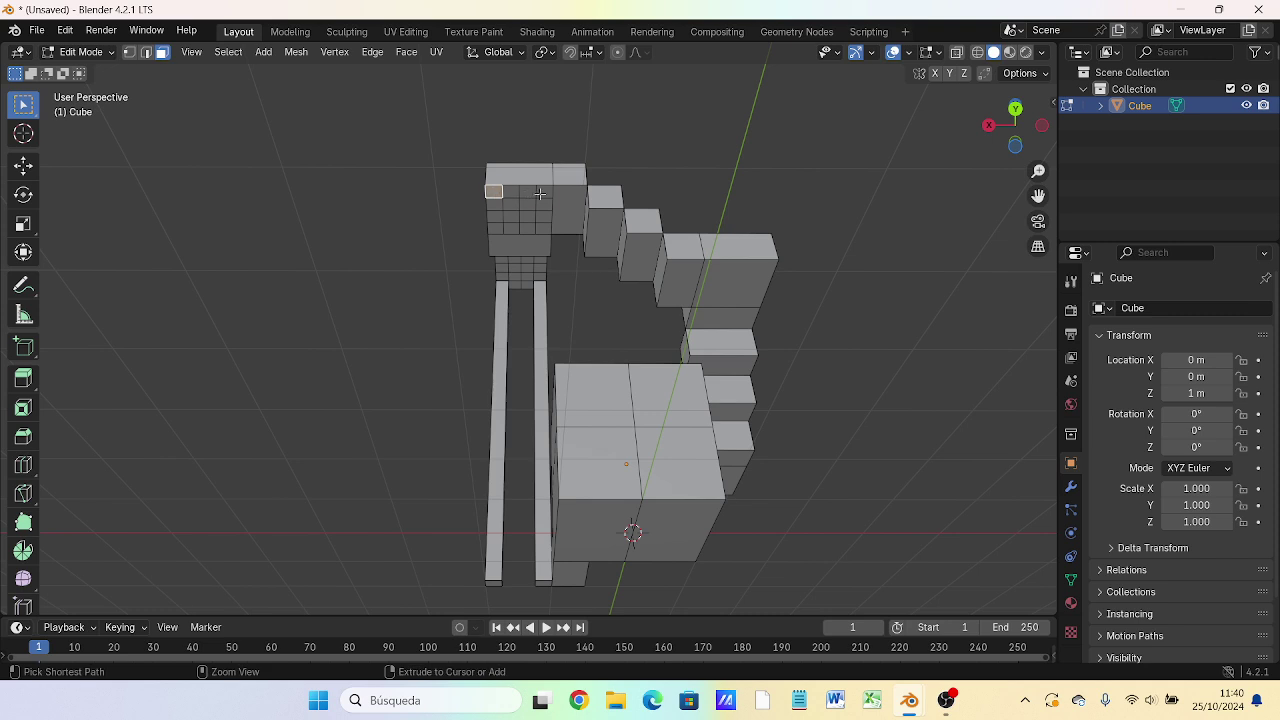
pyautogui.keyDown('ctrl'); pyautogui.click(544, 192); pyautogui.keyUp('ctrl')
pyautogui.click(626, 150)
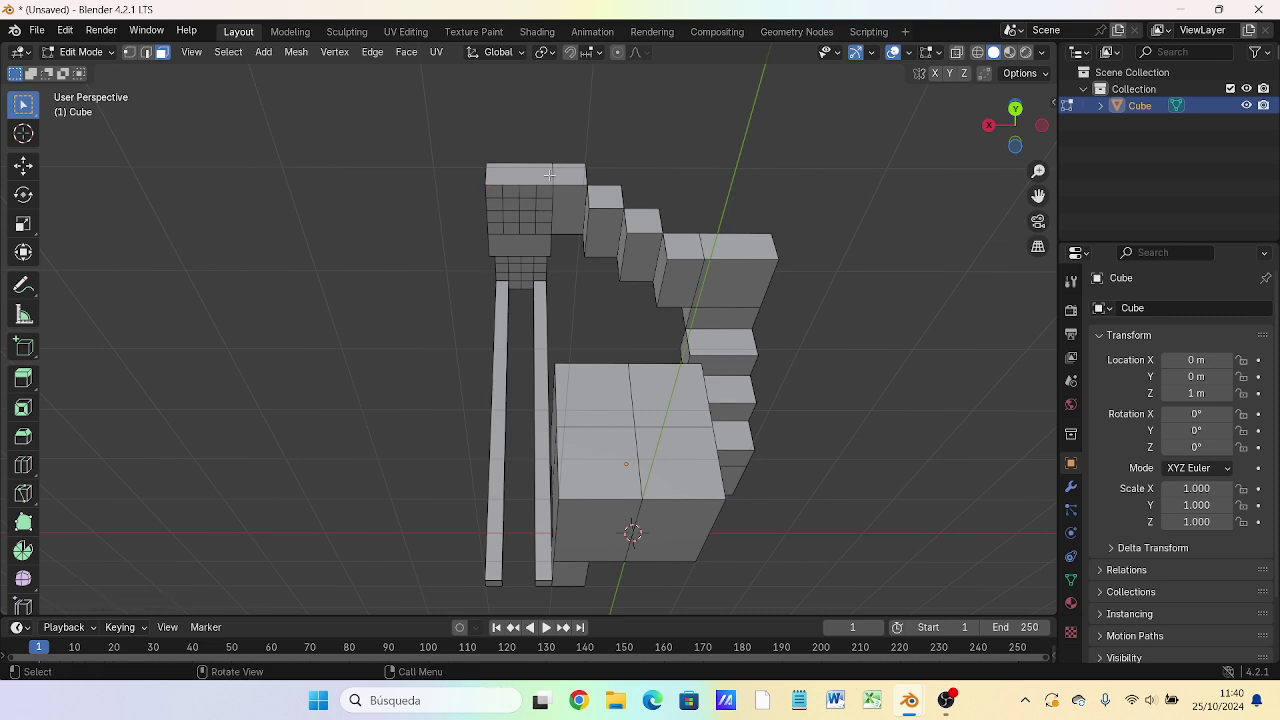
pyautogui.click(493, 191)
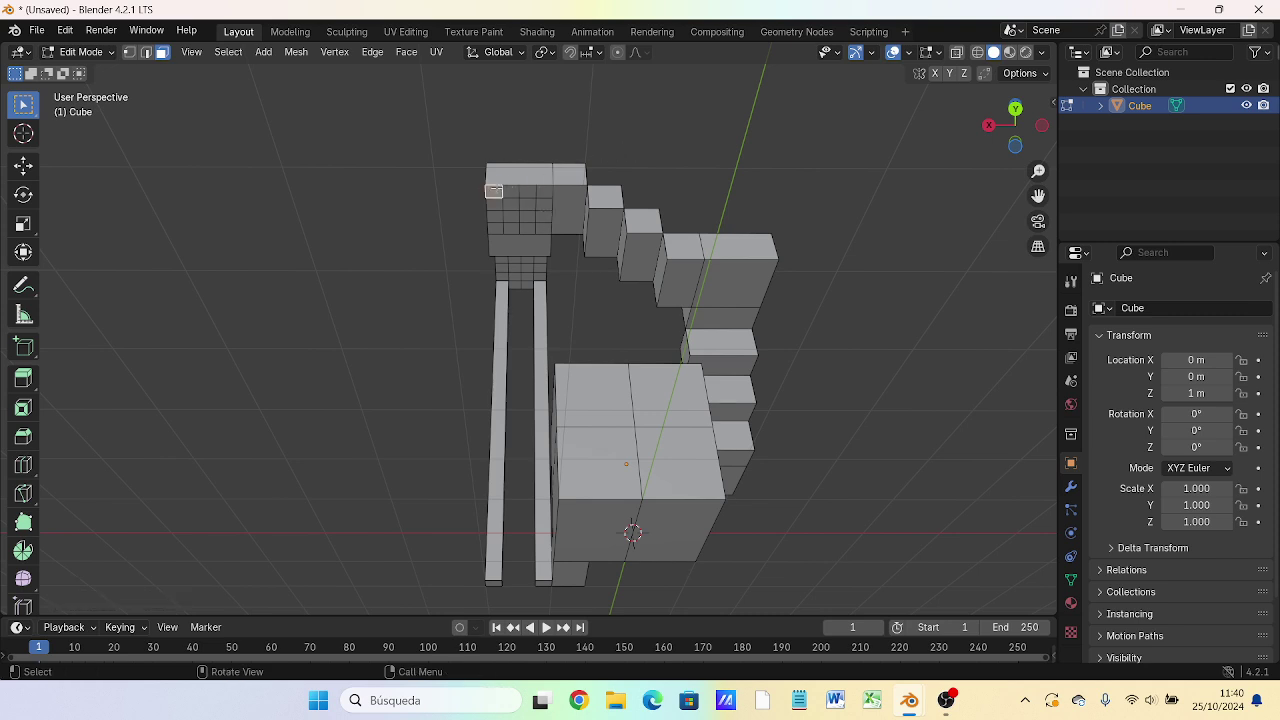
pyautogui.keyDown('shift'); pyautogui.click(545, 193); pyautogui.keyUp('shift')
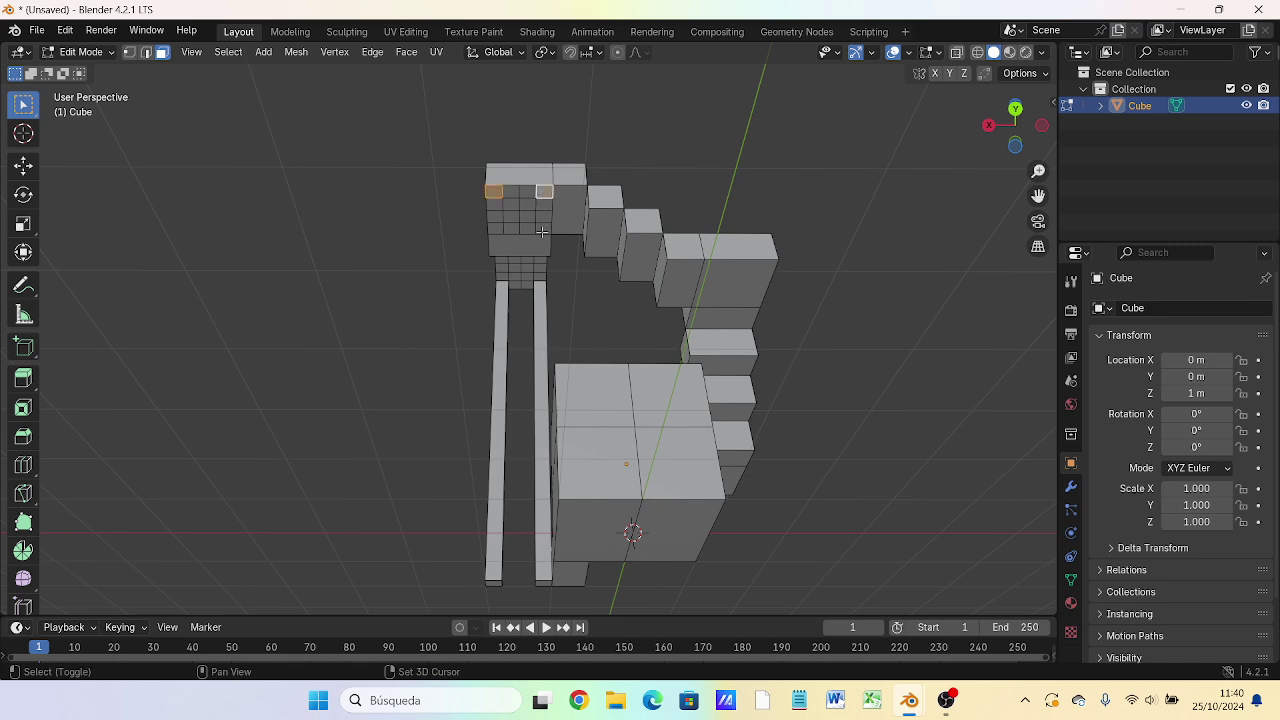
pyautogui.keyDown('shift'); pyautogui.click(541, 229); pyautogui.keyUp('shift')
pyautogui.keyDown('shift'); pyautogui.click(494, 229); pyautogui.keyUp('shift')
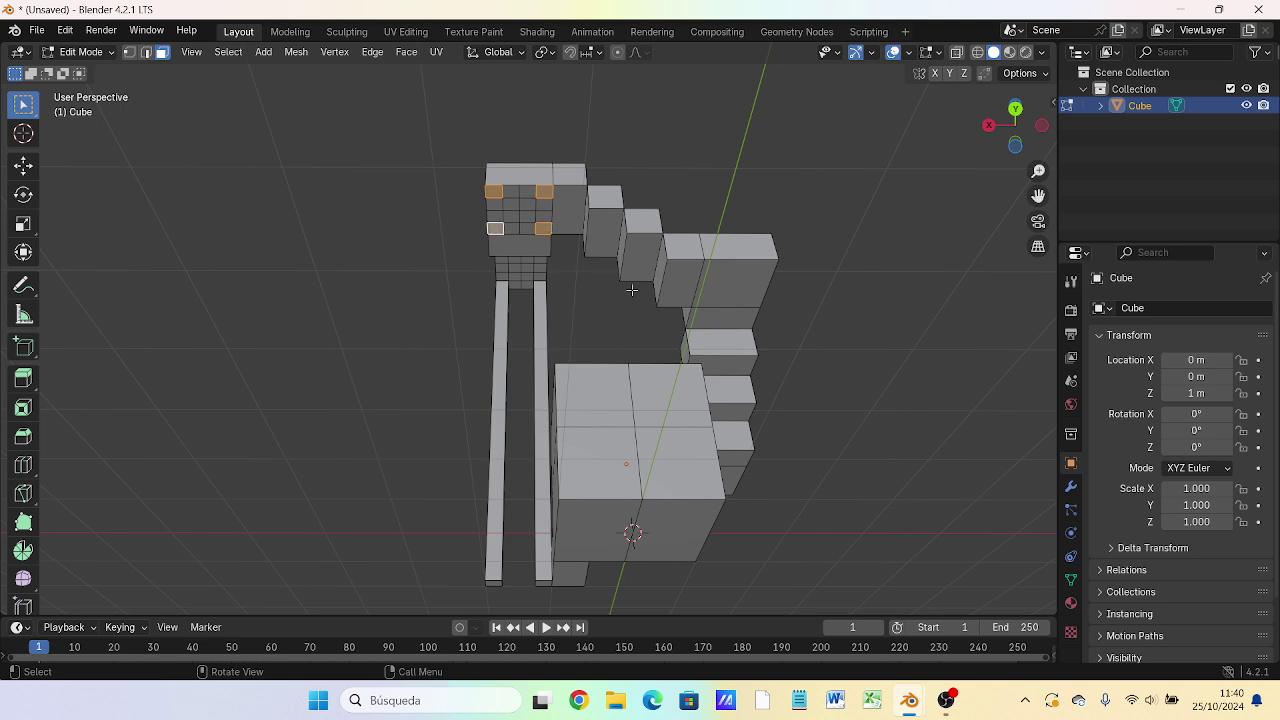
pyautogui.press('KP_3')
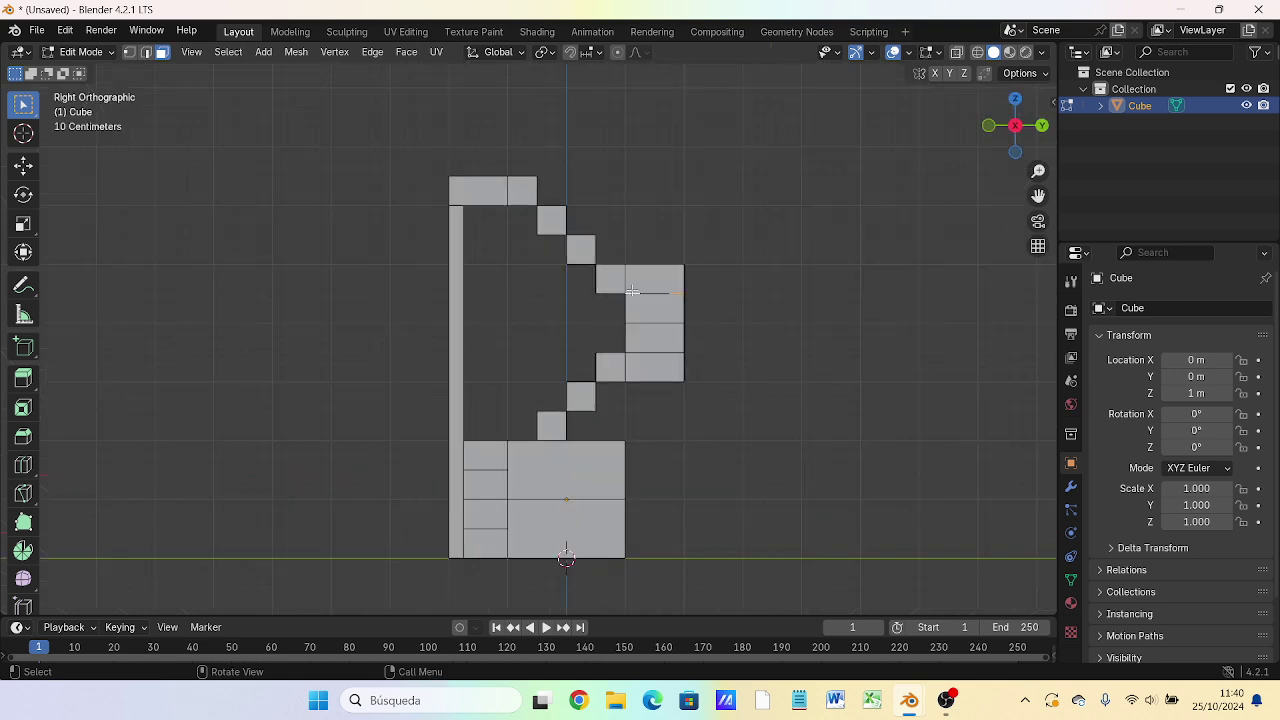
# Step: Check the side, front and back views, then cancel an accidental upward 4.5 m extrusion
pyautogui.press('ctrl+KP_3')
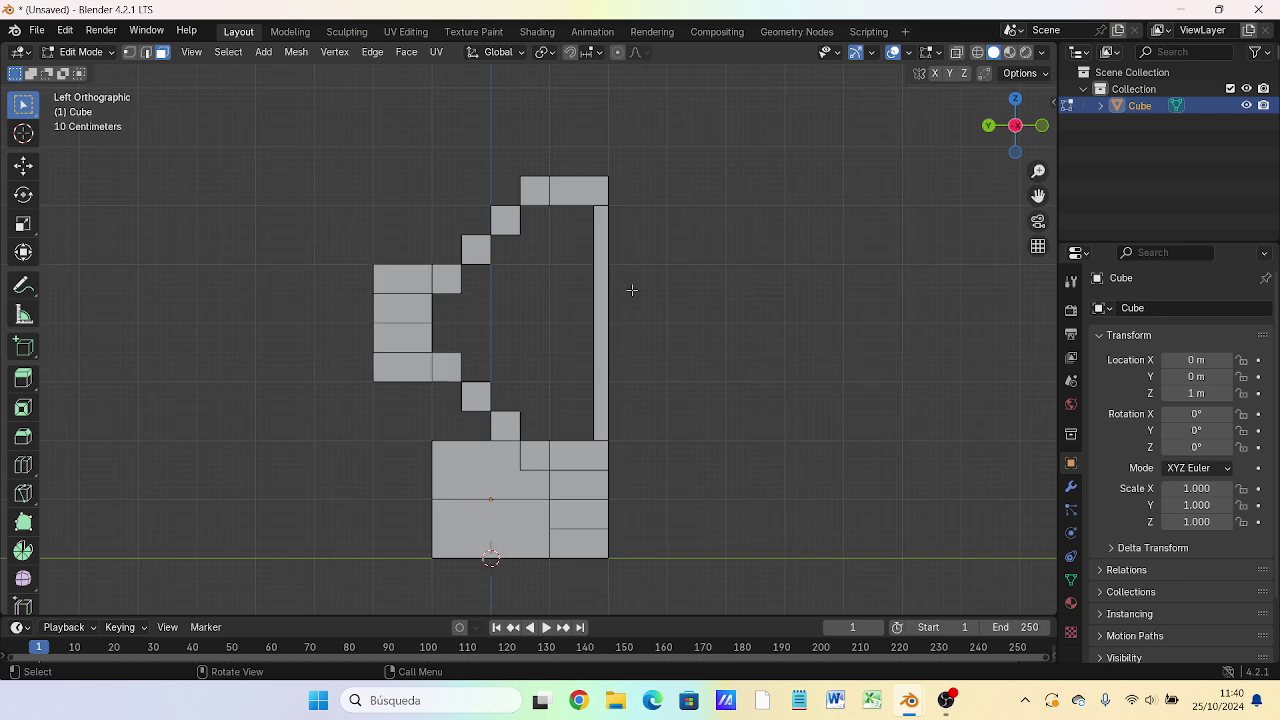
pyautogui.press('KP_1')
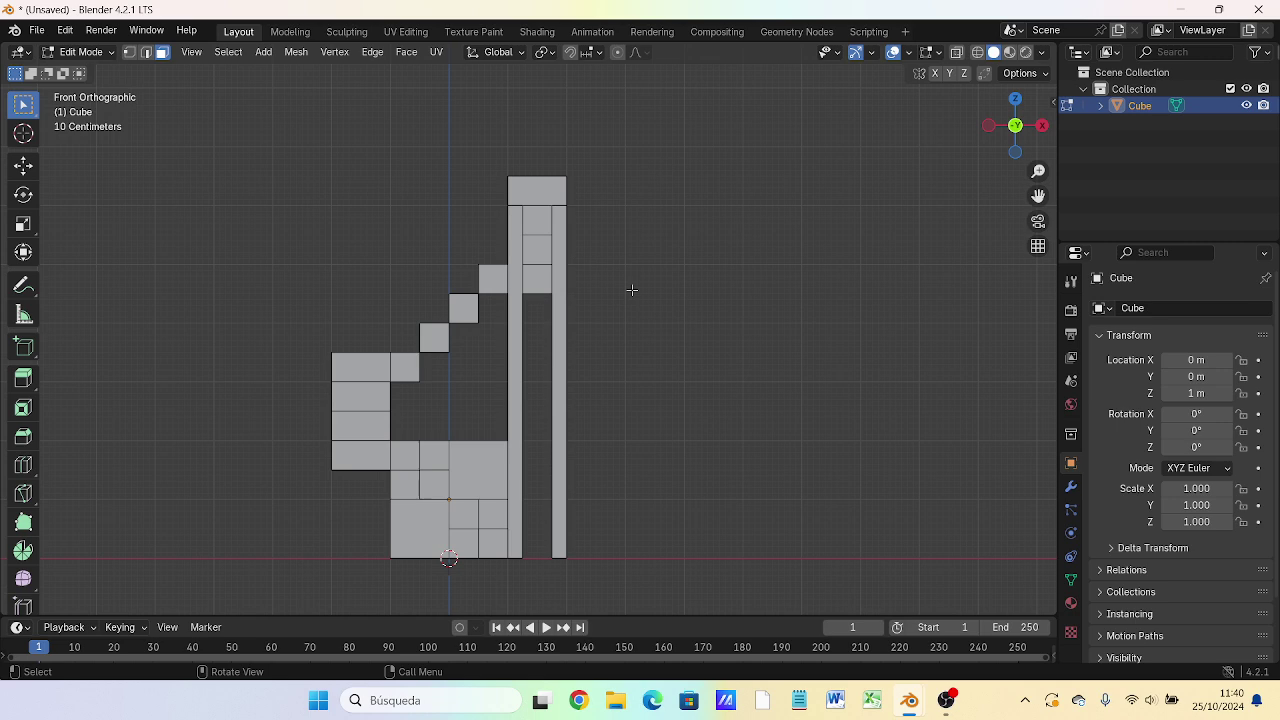
pyautogui.press('ctrl+KP_1')
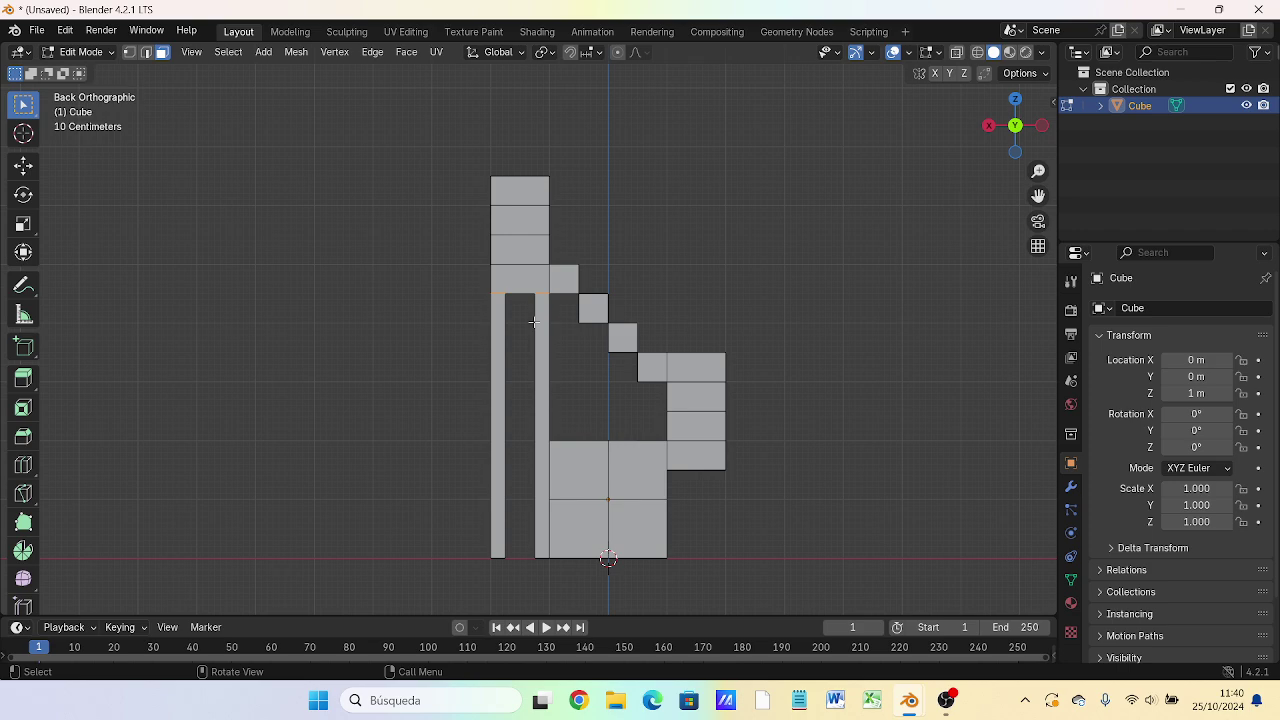
pyautogui.press('e')
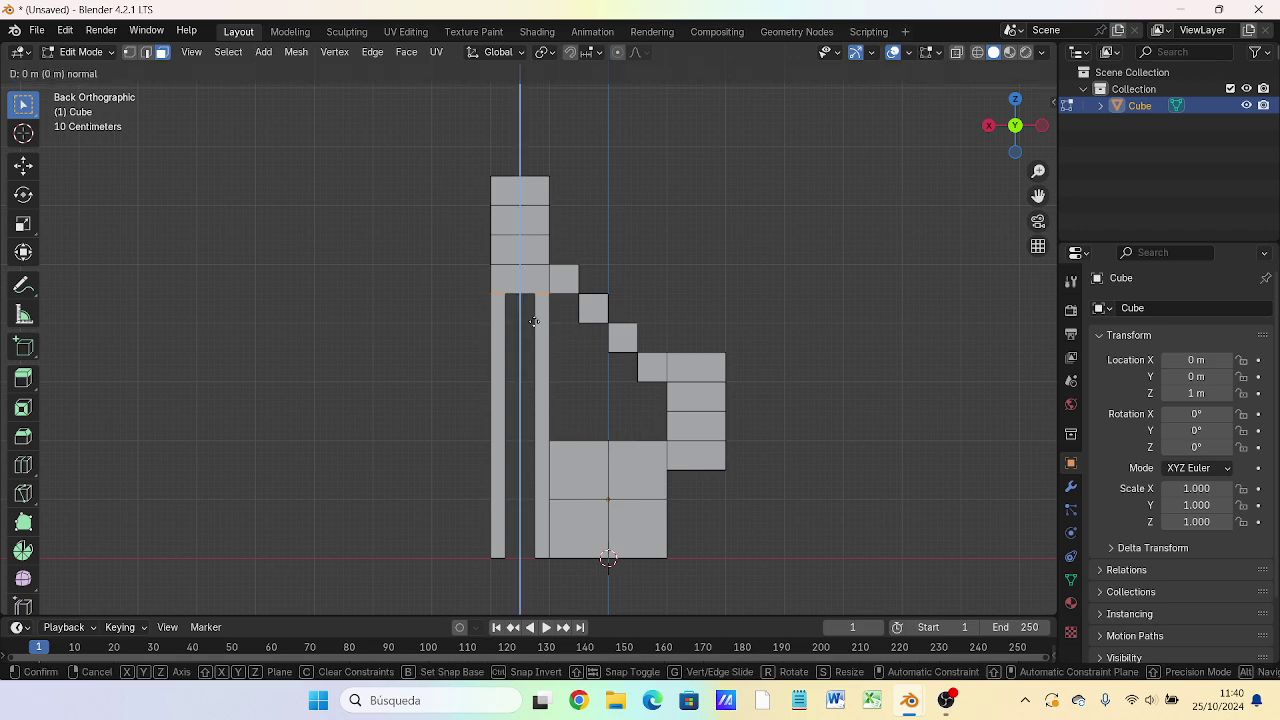
pyautogui.press('c')
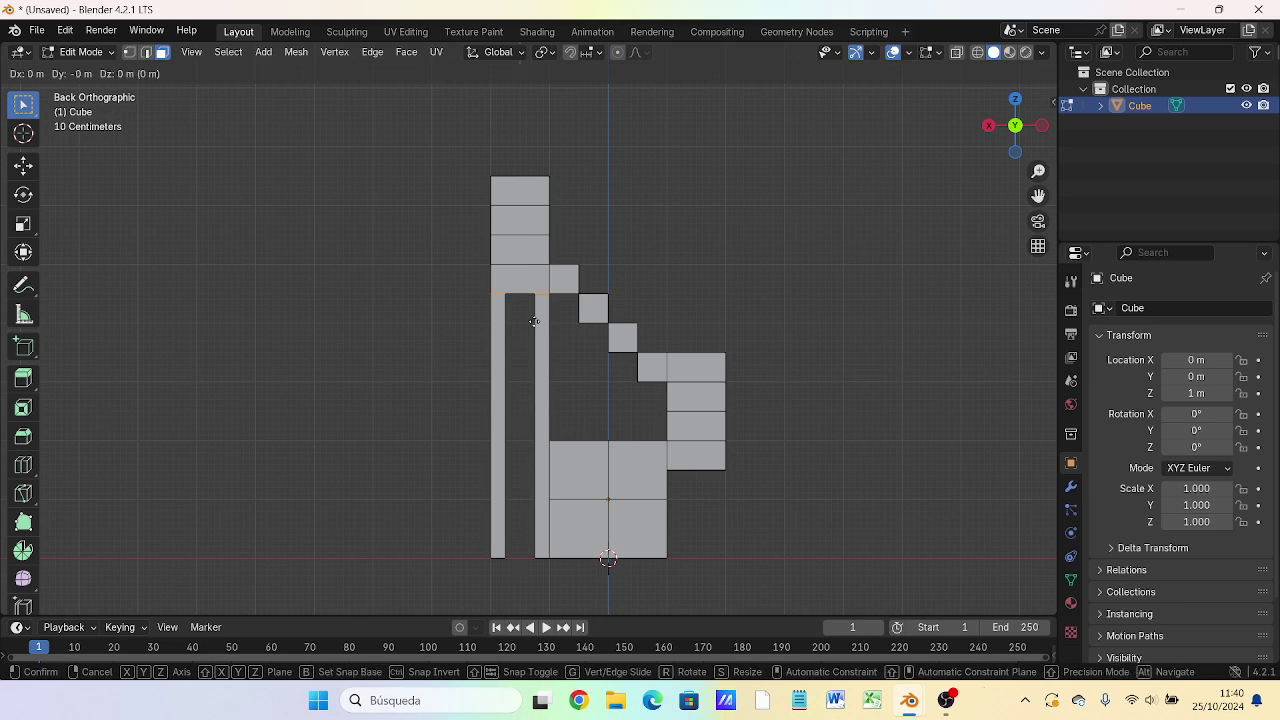
pyautogui.press('z')
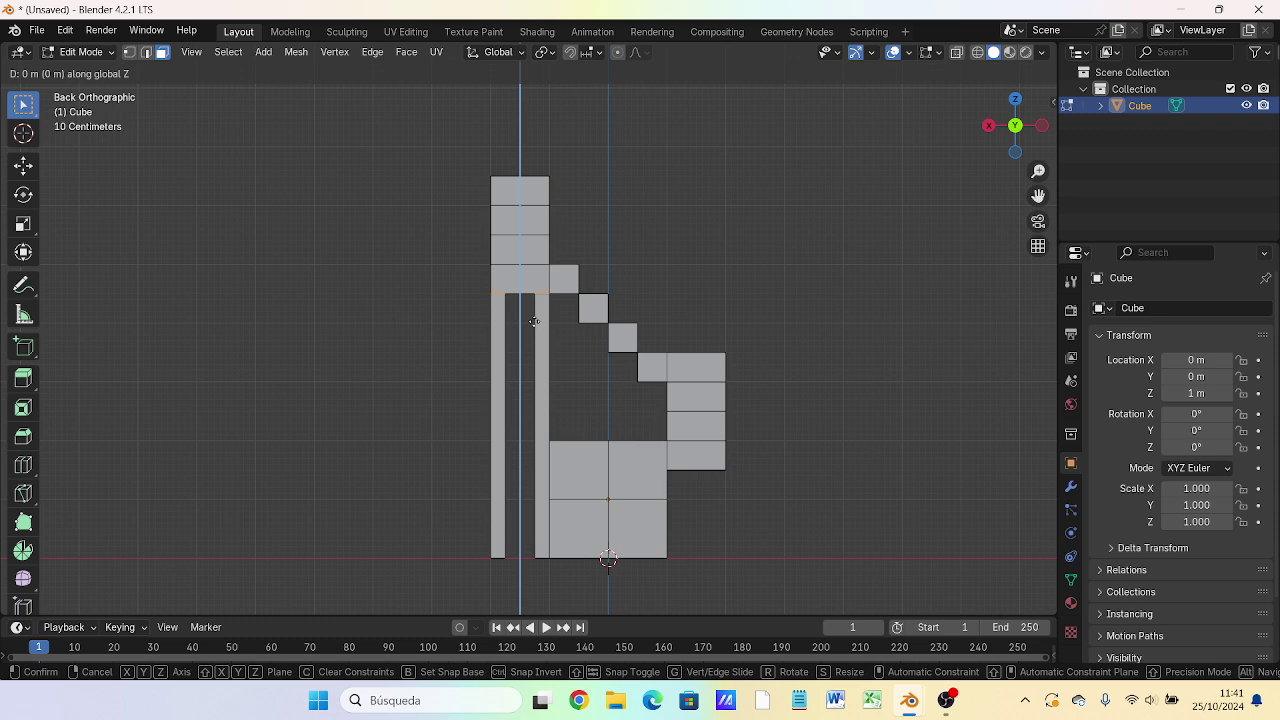
pyautogui.write('4.')
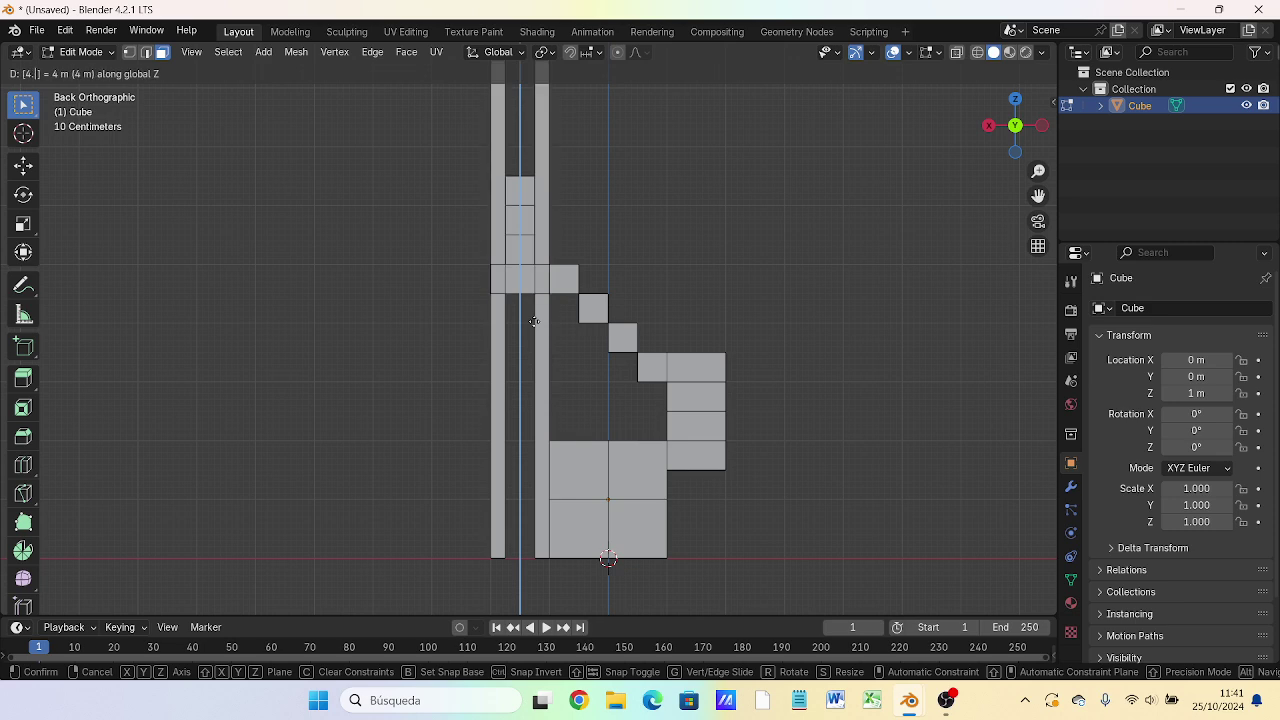
pyautogui.write('5')
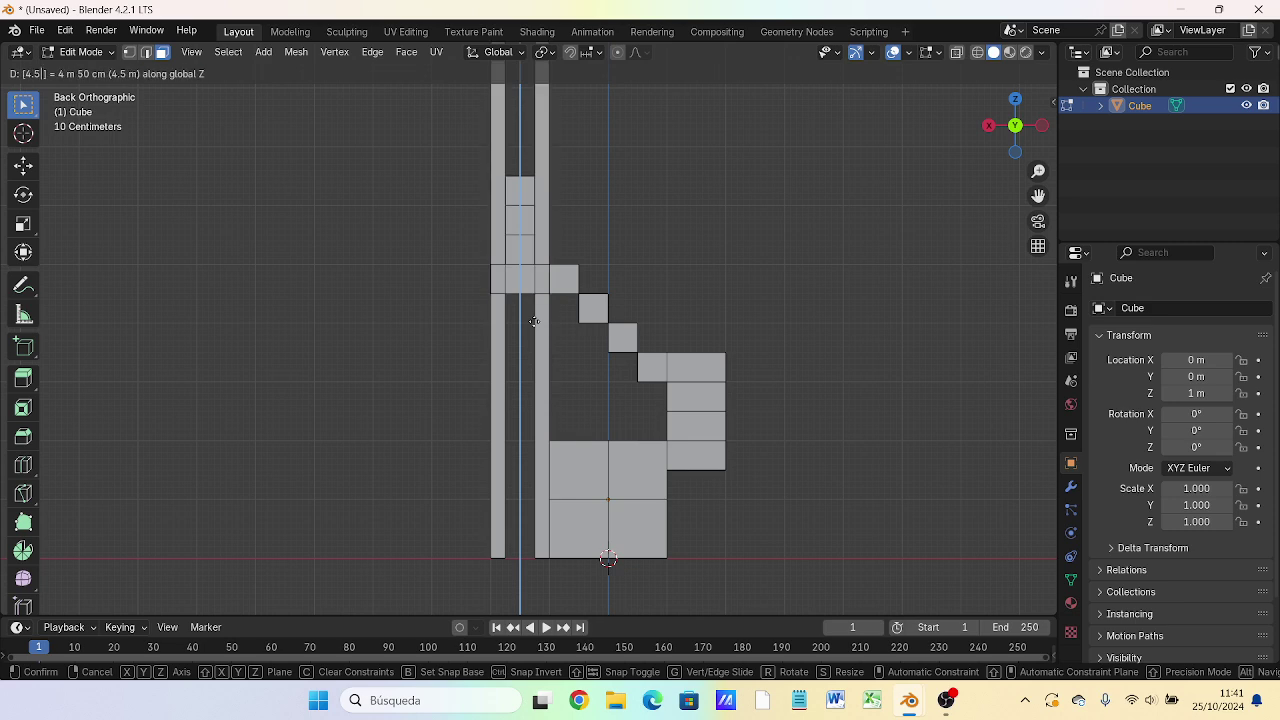
pyautogui.press('Escape')
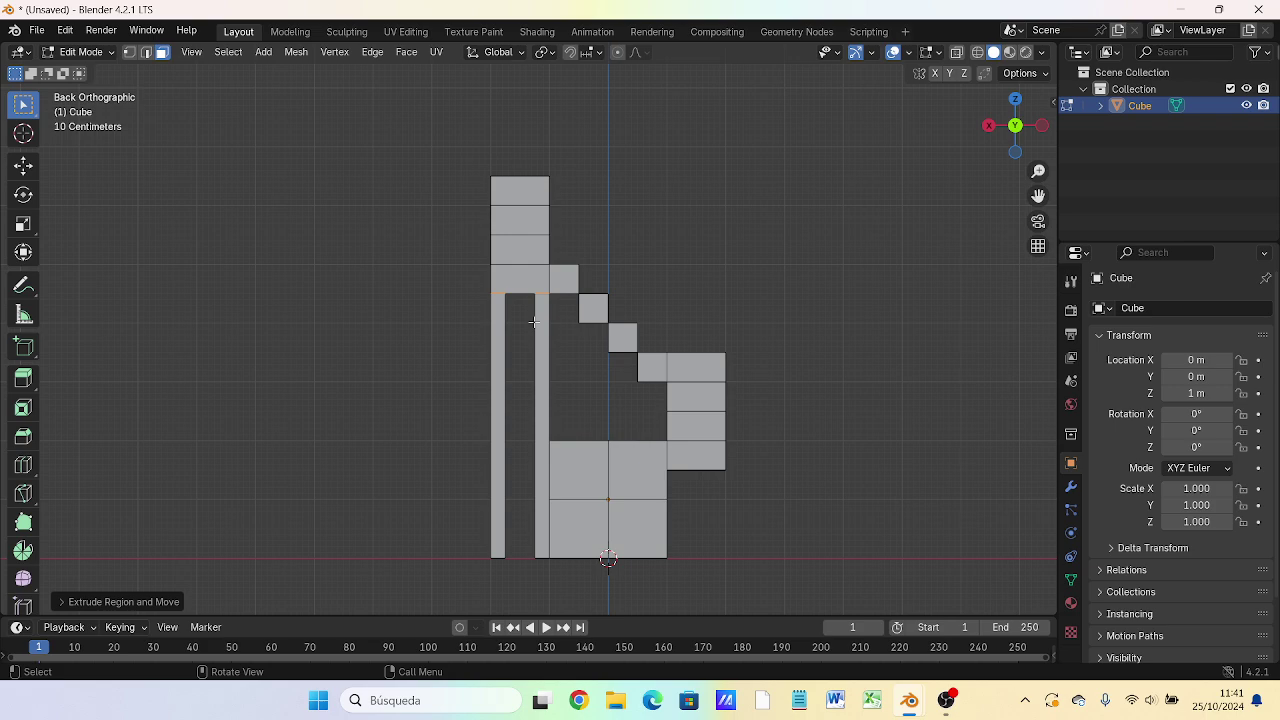
# Step: Extrude the selected faces -4.5 m along Z so two pillars reach the ground
pyautogui.press('e')
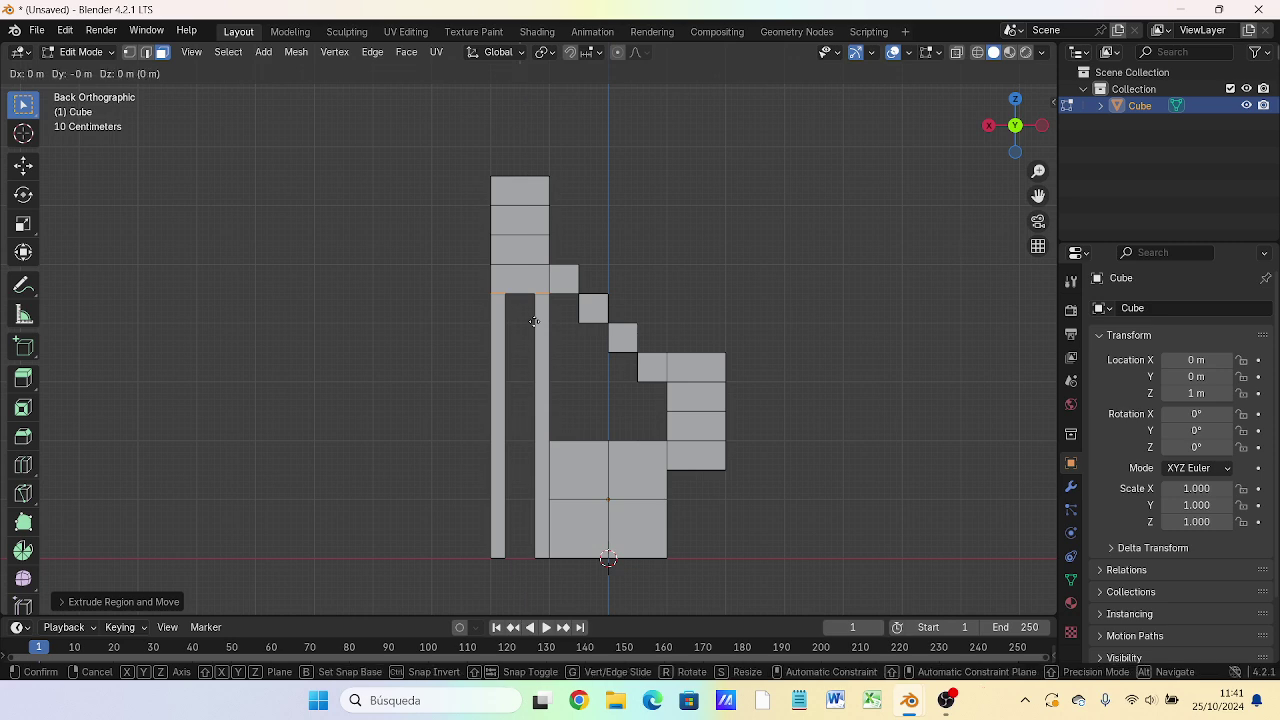
pyautogui.press('z')
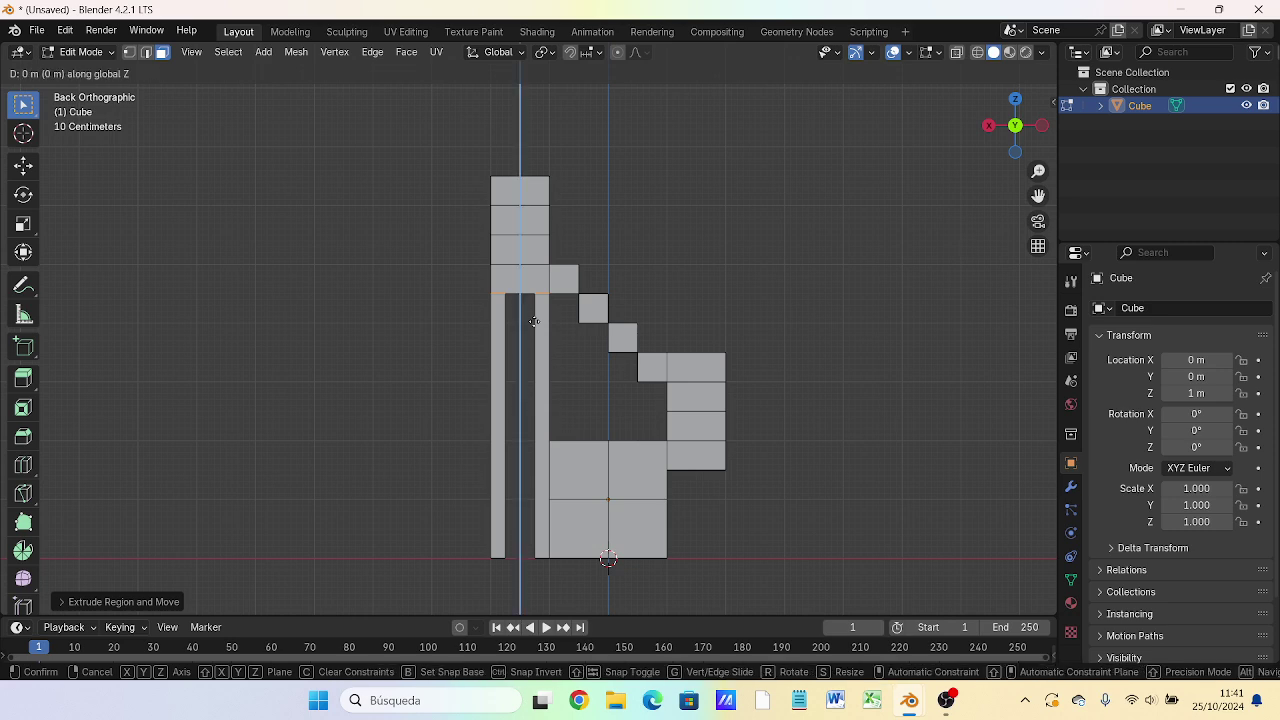
pyautogui.write('-4')
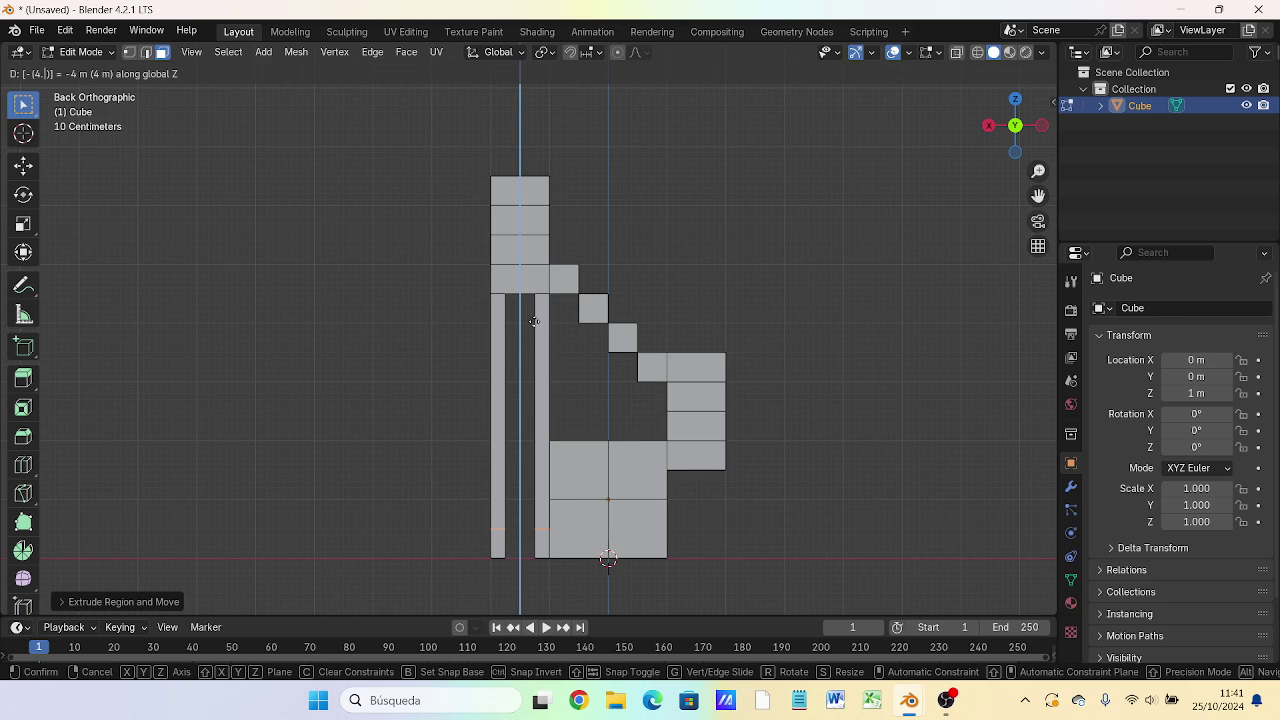
pyautogui.write('5')
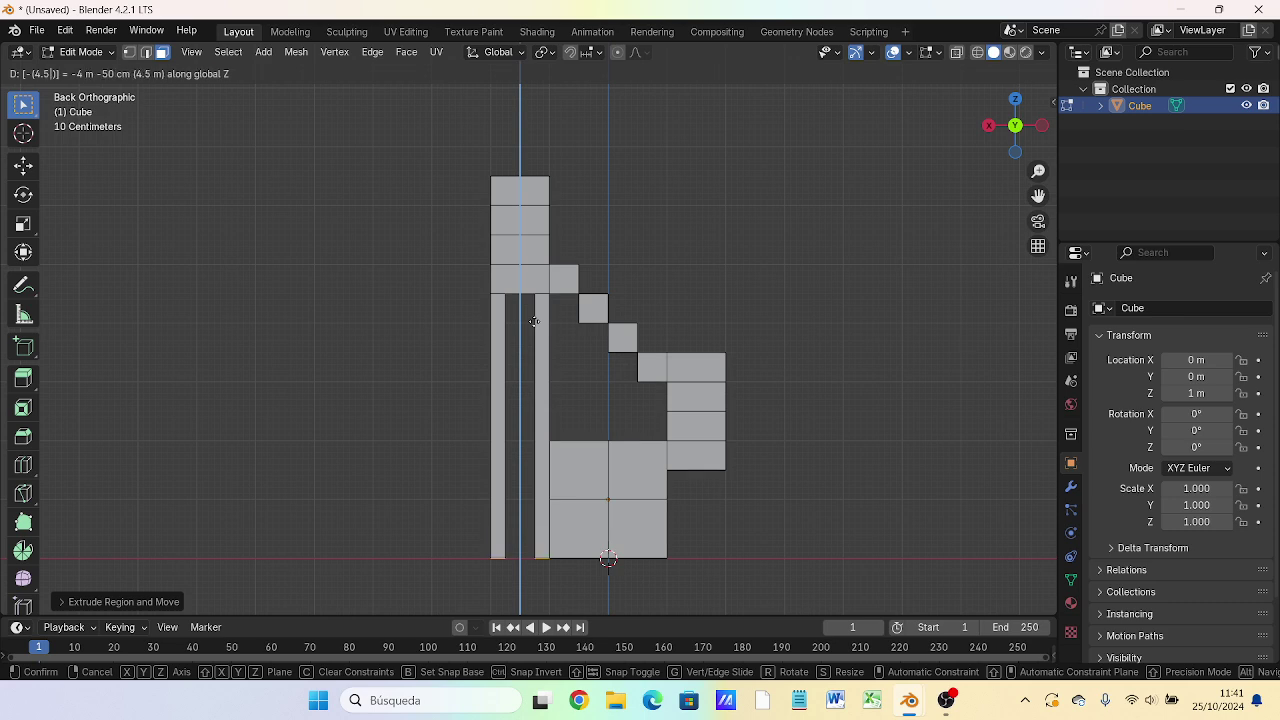
pyautogui.press('Return')
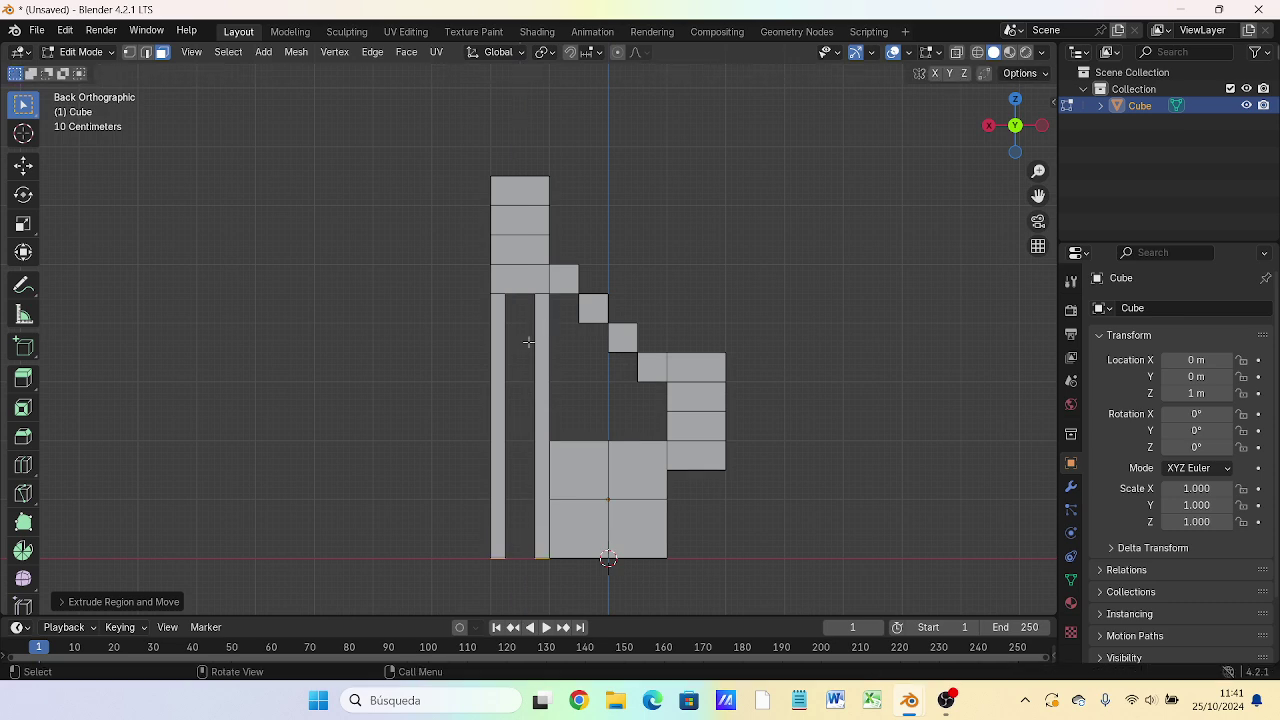
pyautogui.moveTo(522, 345)
pyautogui.mouseDown(button='middle')
pyautogui.moveTo(691, 334)
pyautogui.moveTo(529, 453)
pyautogui.moveTo(329, 457)
pyautogui.moveTo(246, 394)
pyautogui.moveTo(260, 336)
pyautogui.moveTo(309, 429)
pyautogui.moveTo(418, 447)
pyautogui.moveTo(300, 420)
pyautogui.moveTo(254, 389)
pyautogui.moveTo(314, 374)
pyautogui.mouseUp(button='middle')
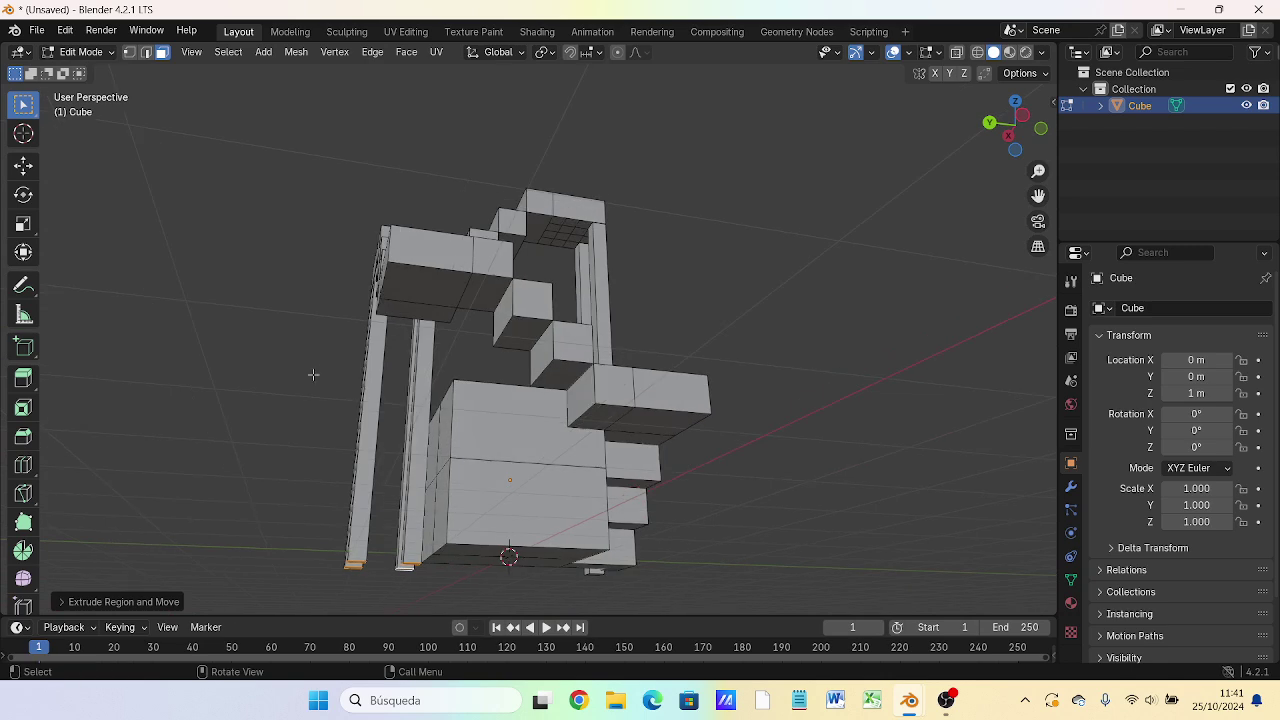
# Step: Select the raised left arm's underside face and subdivide it into a grid
pyautogui.click(415, 280)
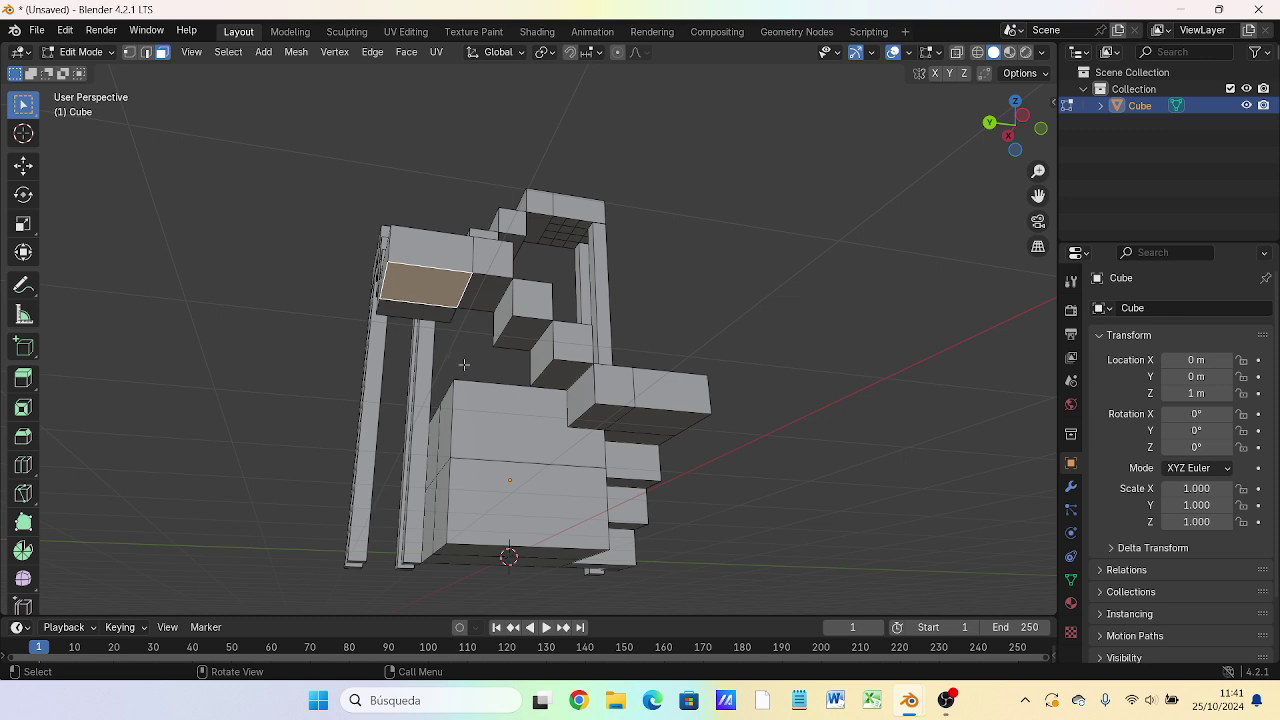
pyautogui.rightClick(415, 280)
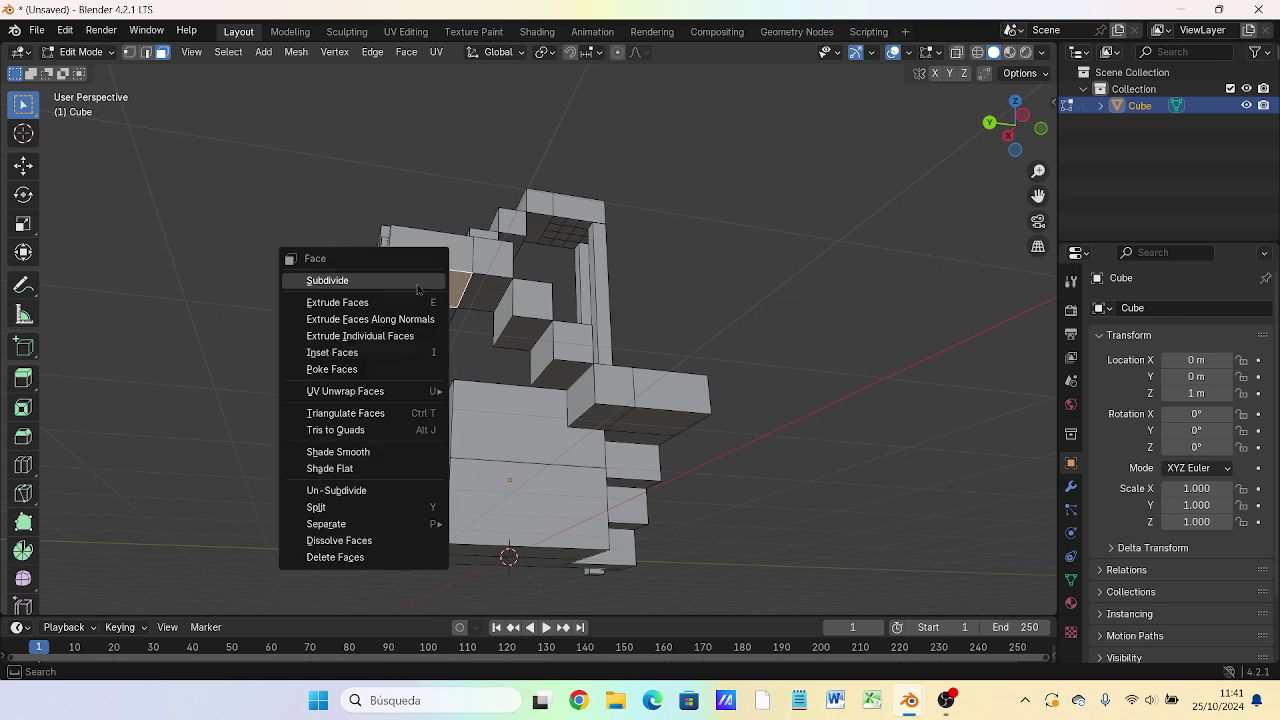
pyautogui.click(414, 283)
pyautogui.rightClick(413, 286)
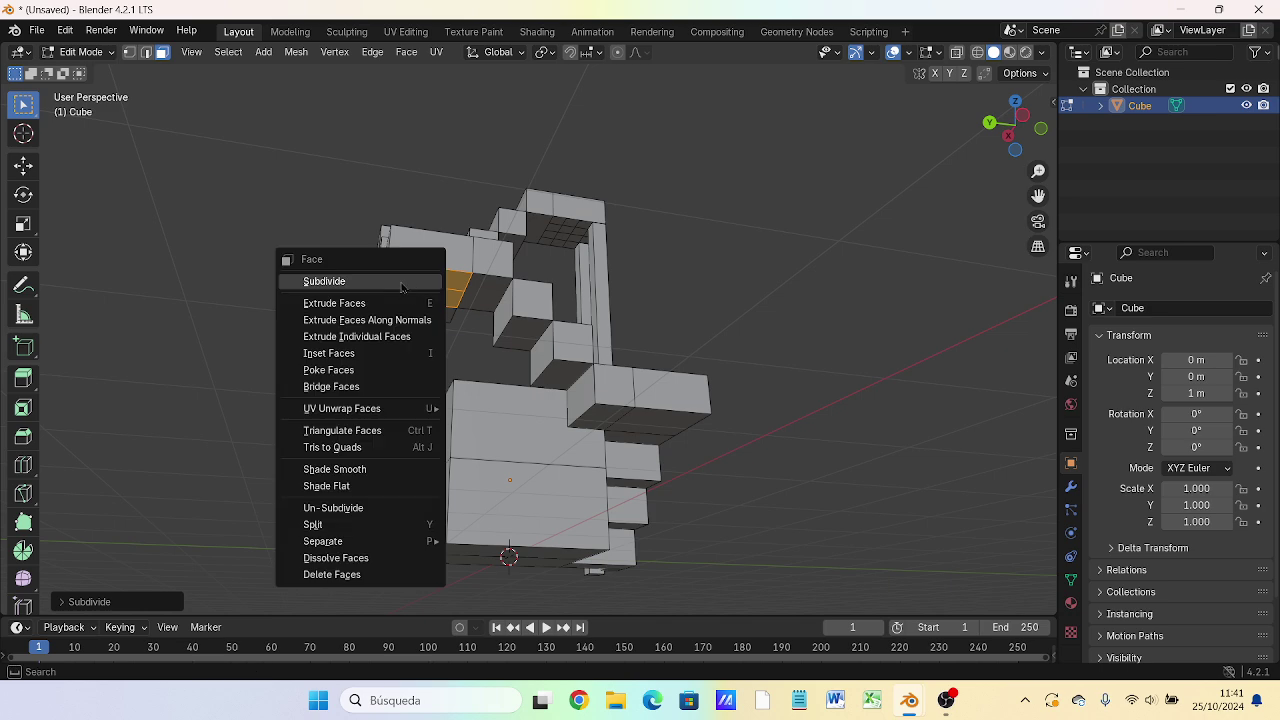
pyautogui.click(411, 285)
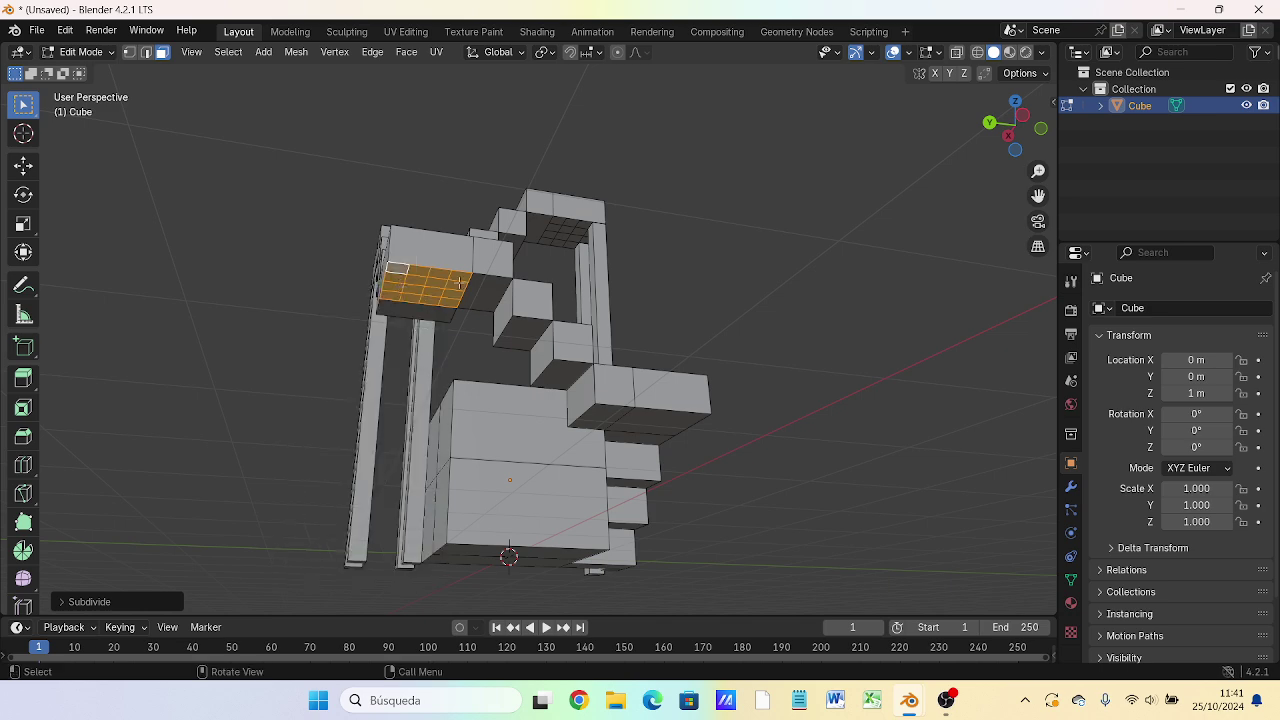
pyautogui.hotkey('ctrl', 'z')
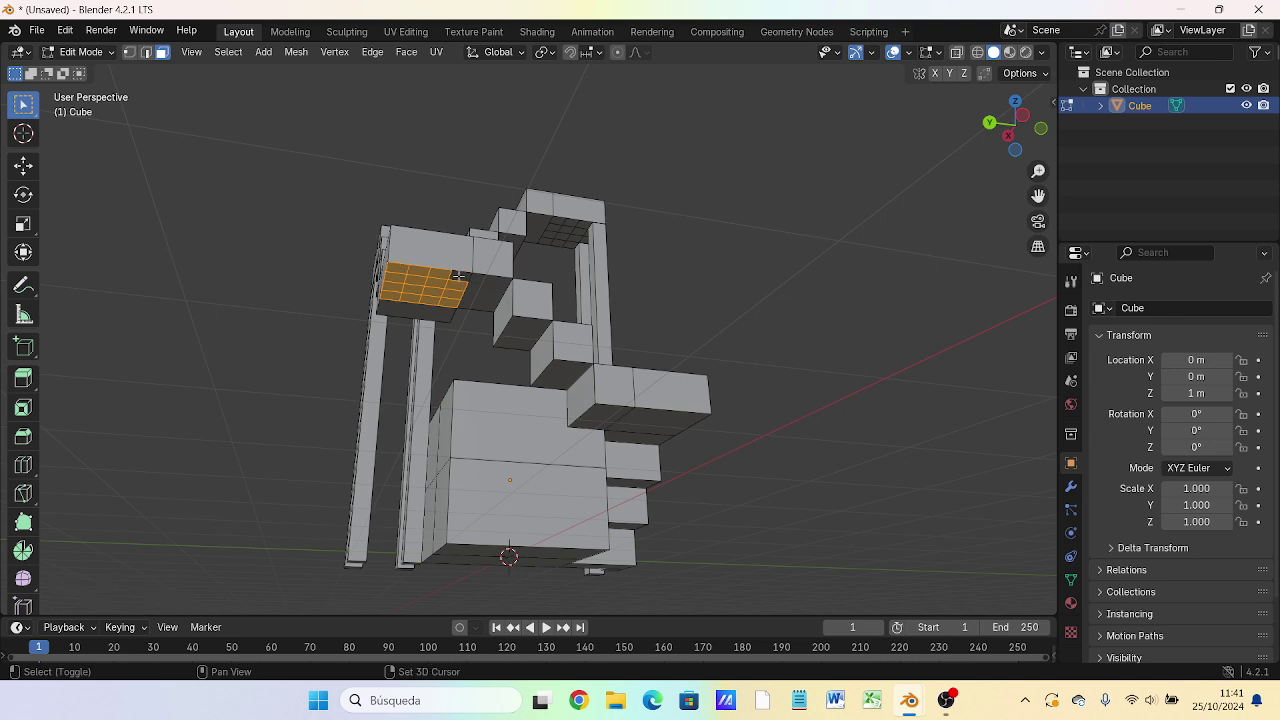
# Step: Select four corner squares of the underside grid and switch to the left side view
pyautogui.click(397, 268)
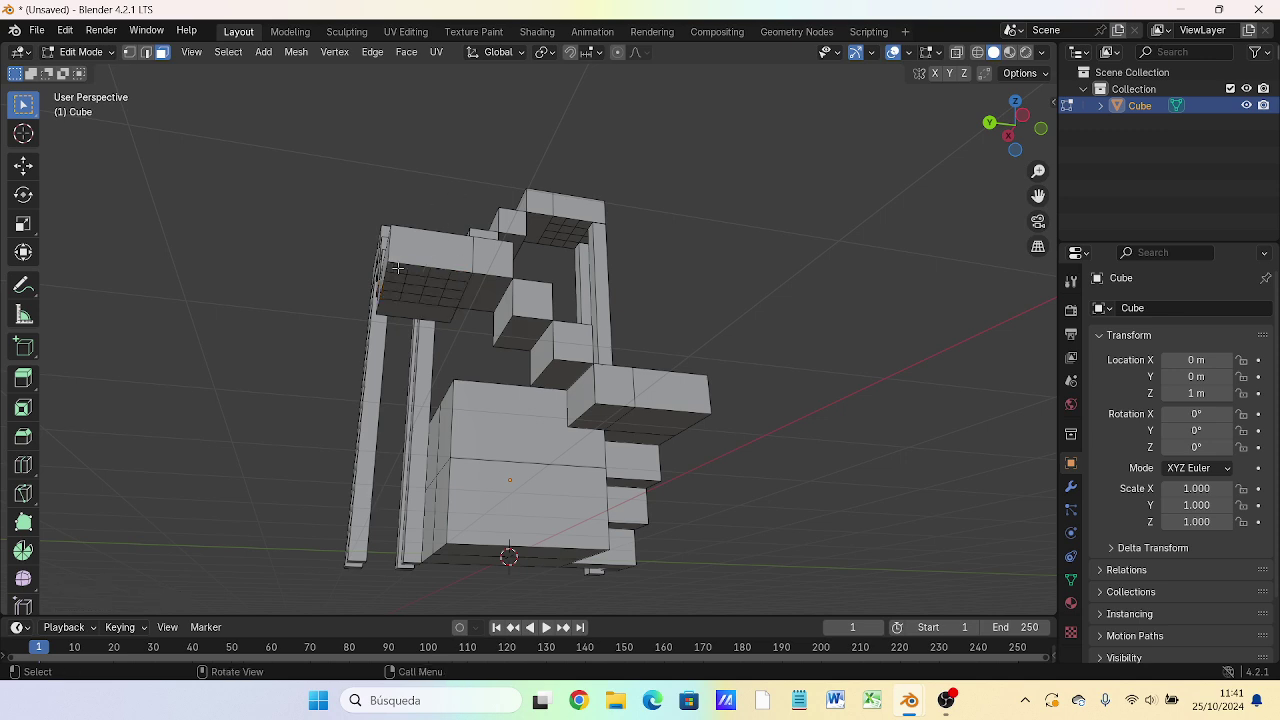
pyautogui.keyDown('shift'); pyautogui.click(456, 281); pyautogui.keyUp('shift')
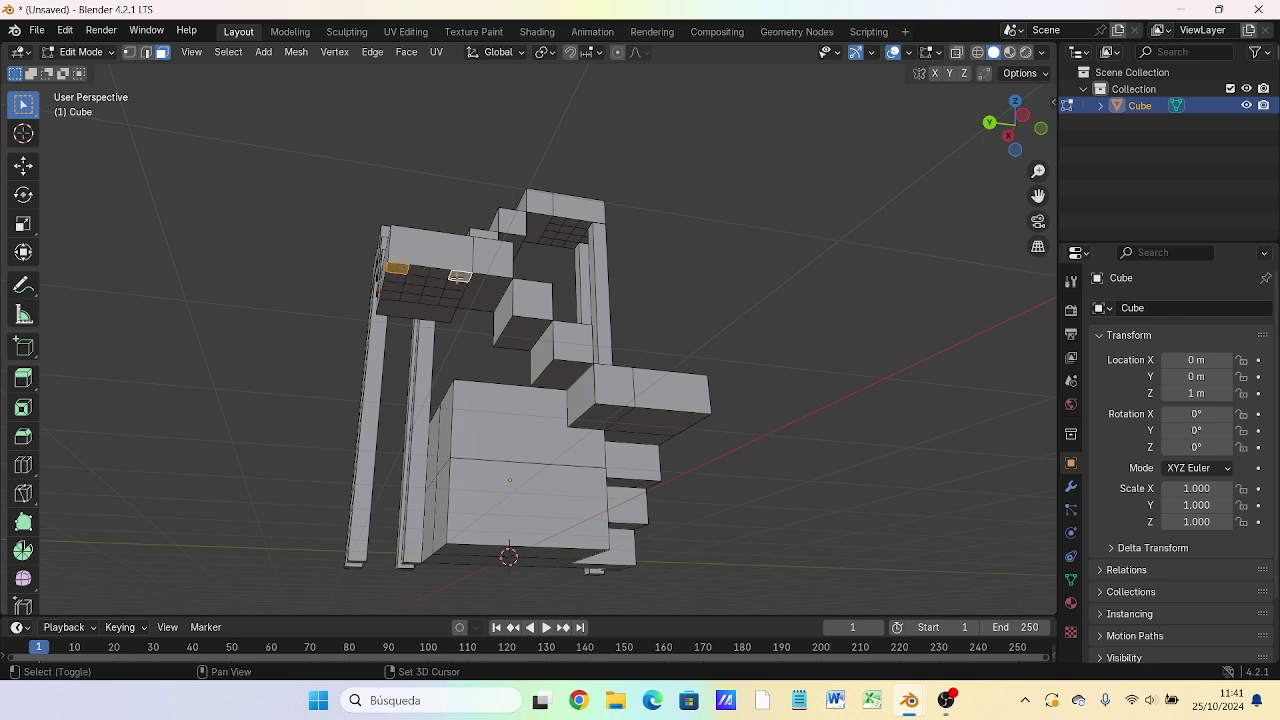
pyautogui.keyDown('shift'); pyautogui.click(390, 295); pyautogui.keyUp('shift')
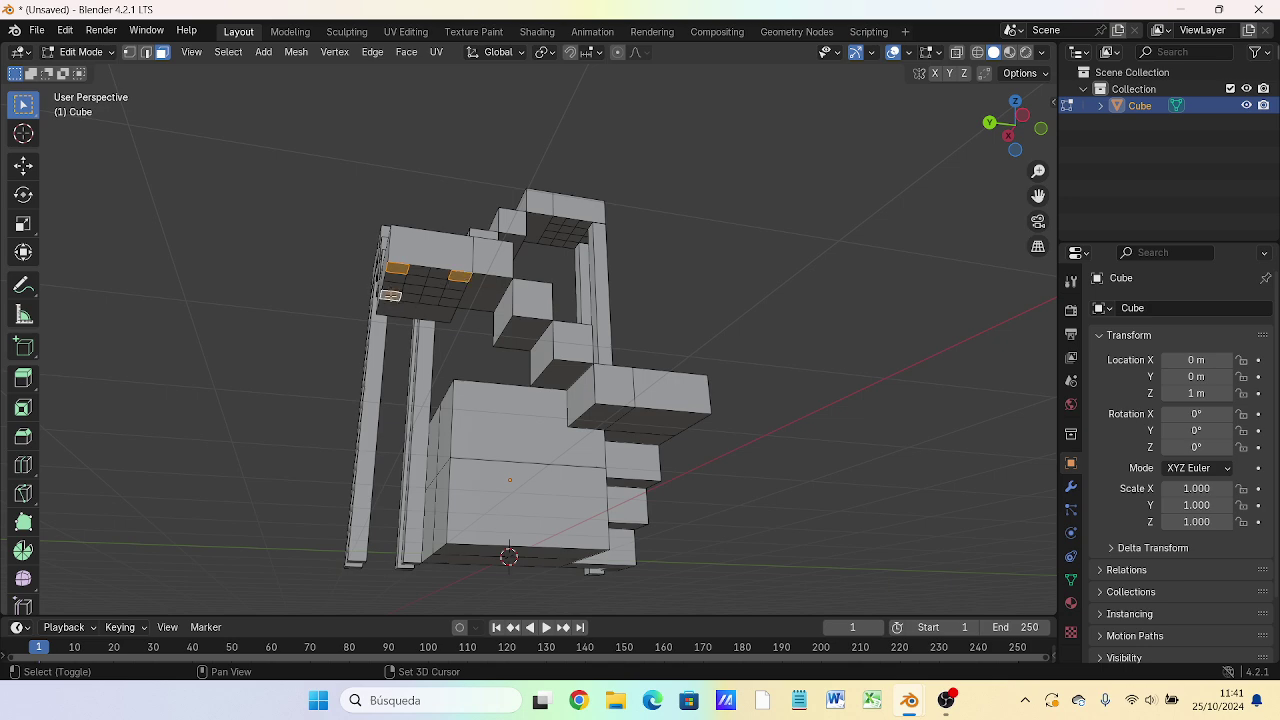
pyautogui.keyDown('shift'); pyautogui.click(450, 302); pyautogui.keyUp('shift')
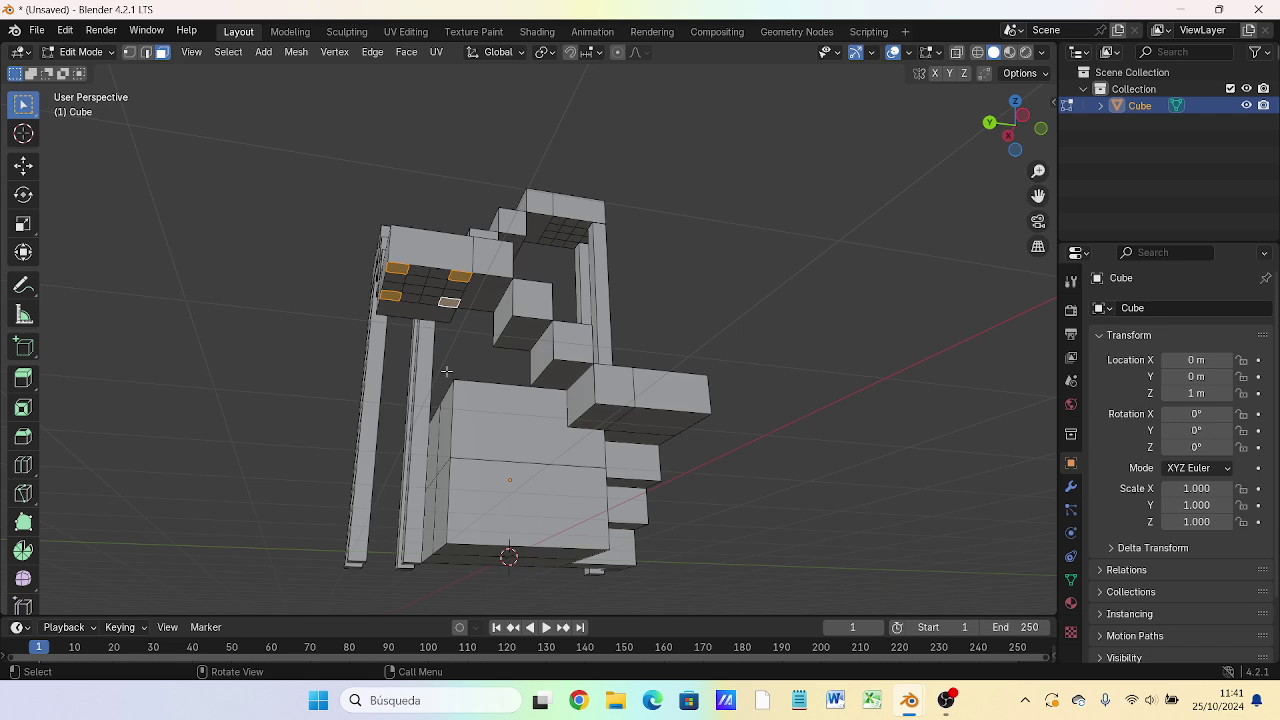
pyautogui.press('KP_3')
pyautogui.press('ctrl+KP_3')
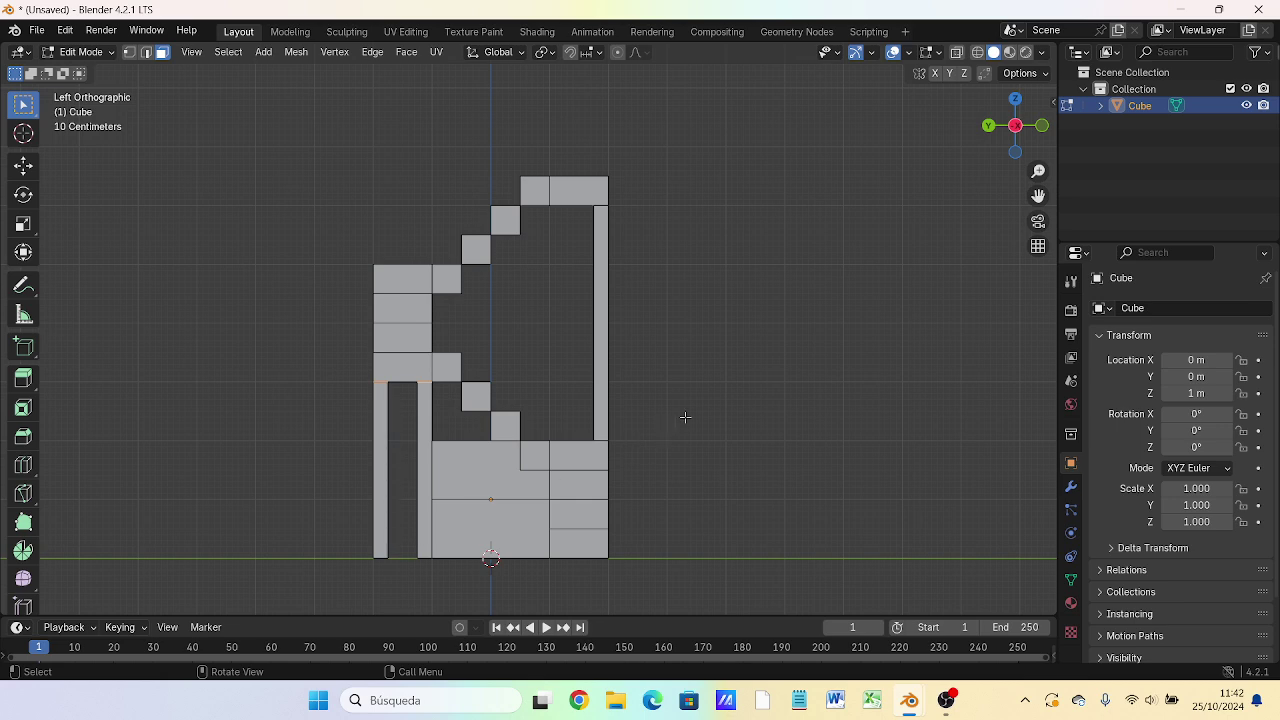
pyautogui.press('e')
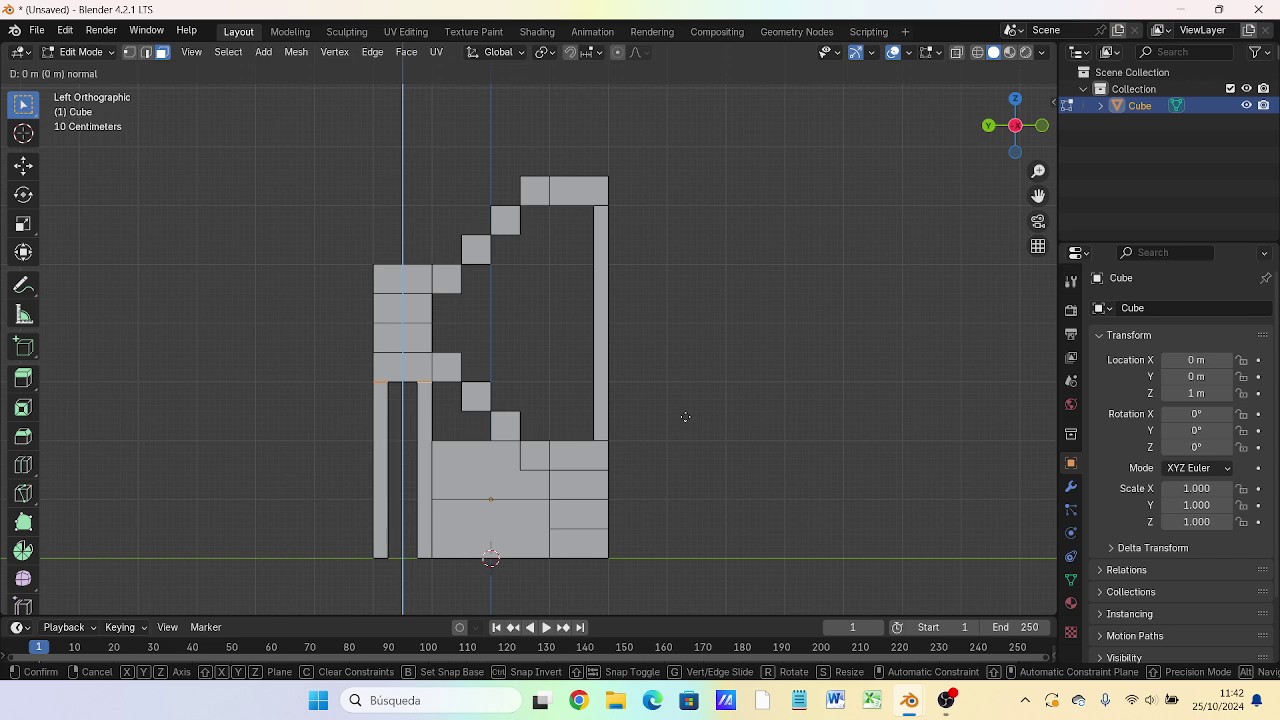
pyautogui.write('-3')
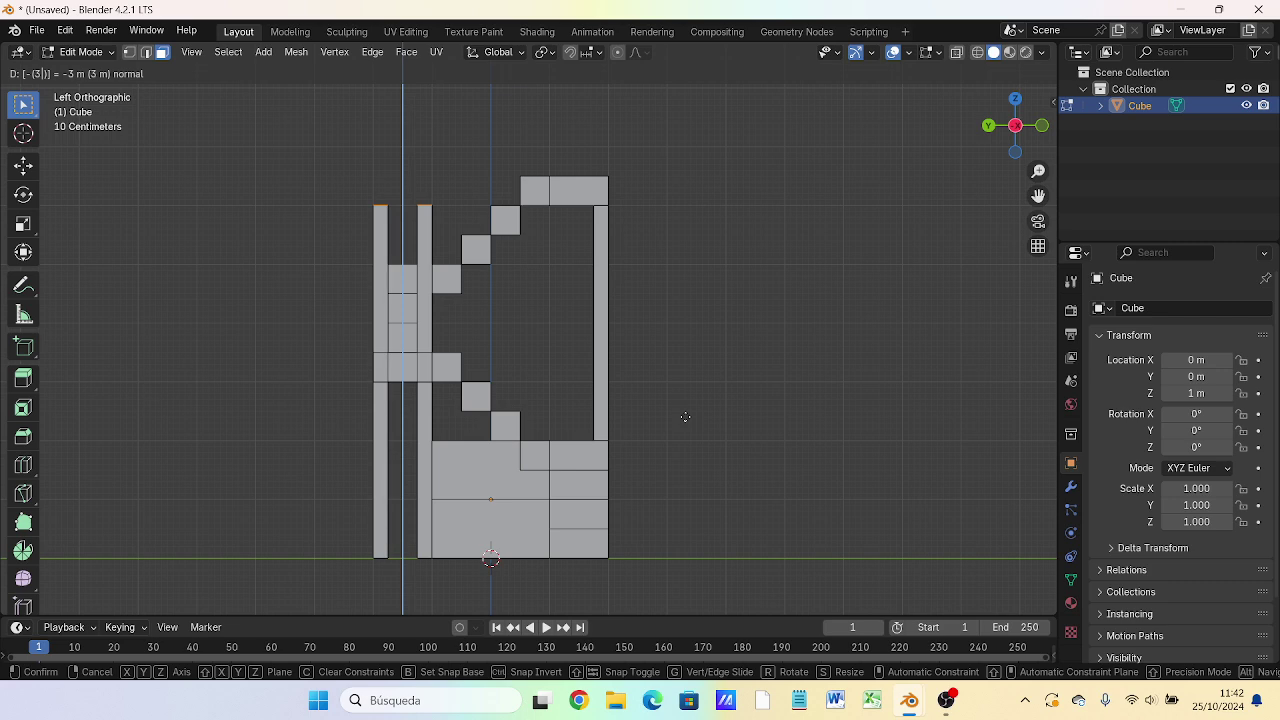
pyautogui.press('Return')
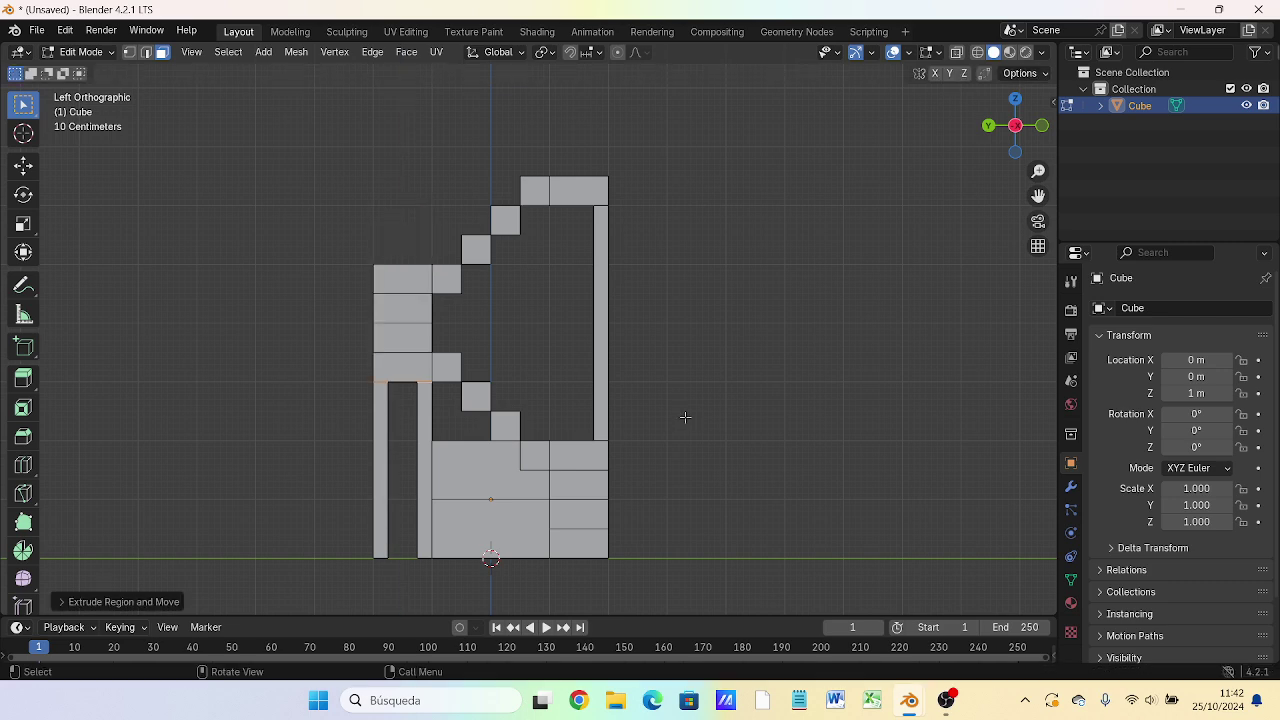
pyautogui.press('e')
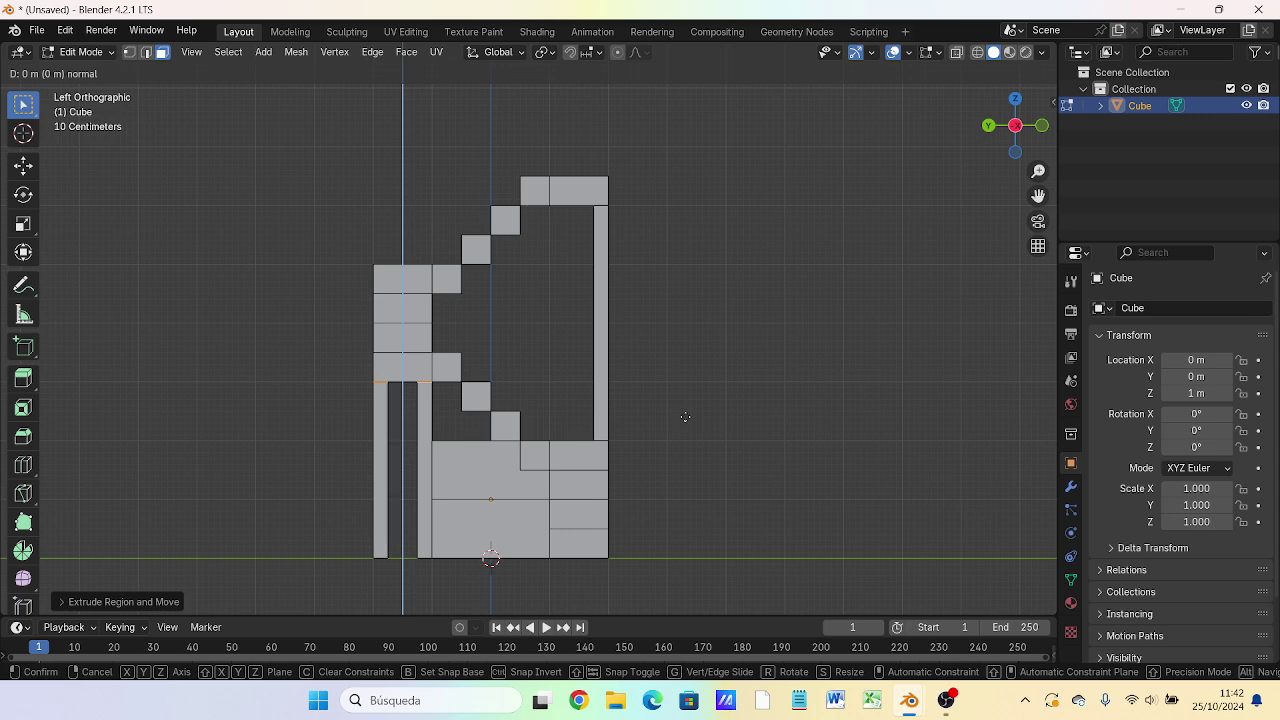
pyautogui.write('-3')
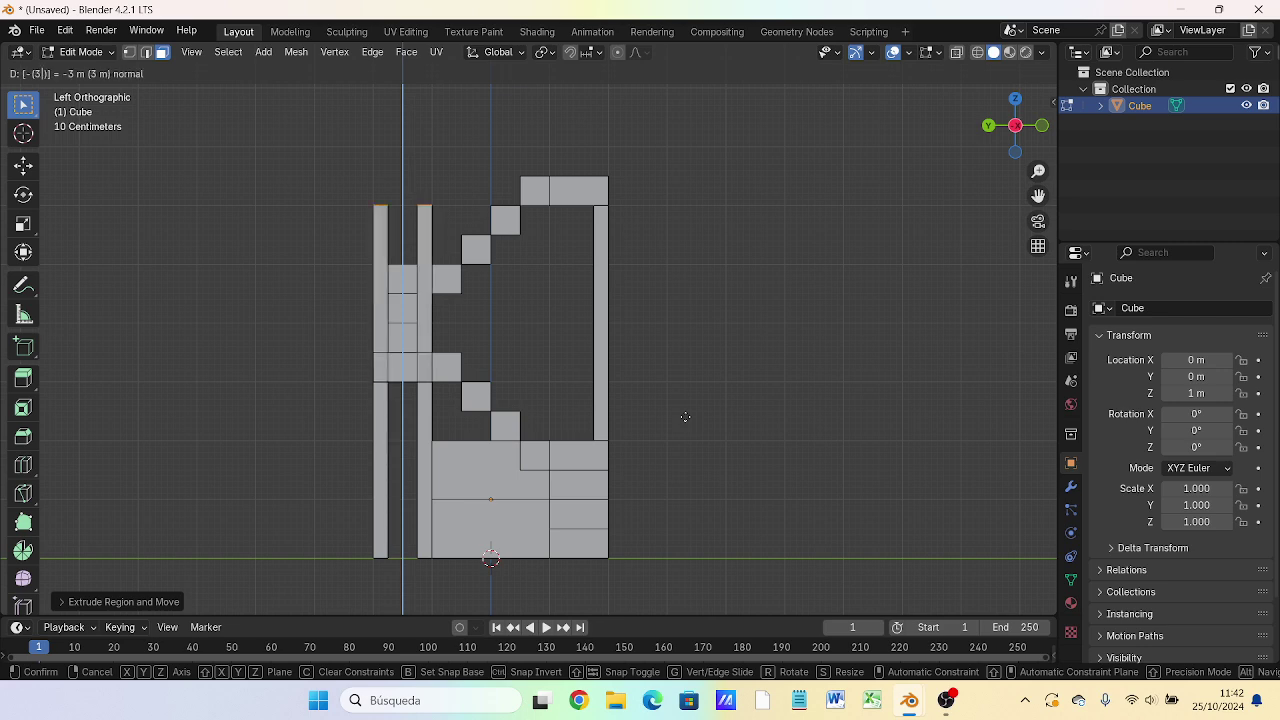
pyautogui.press('Escape')
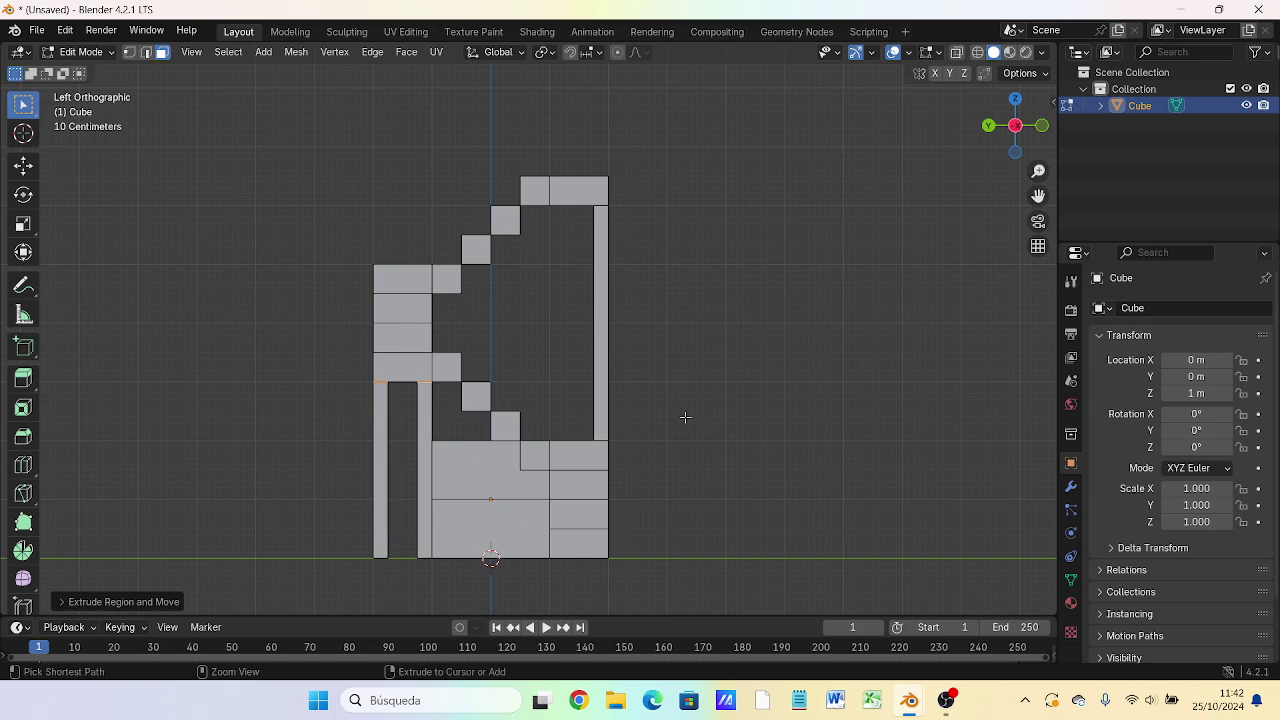
pyautogui.hotkey('ctrl', 'z')
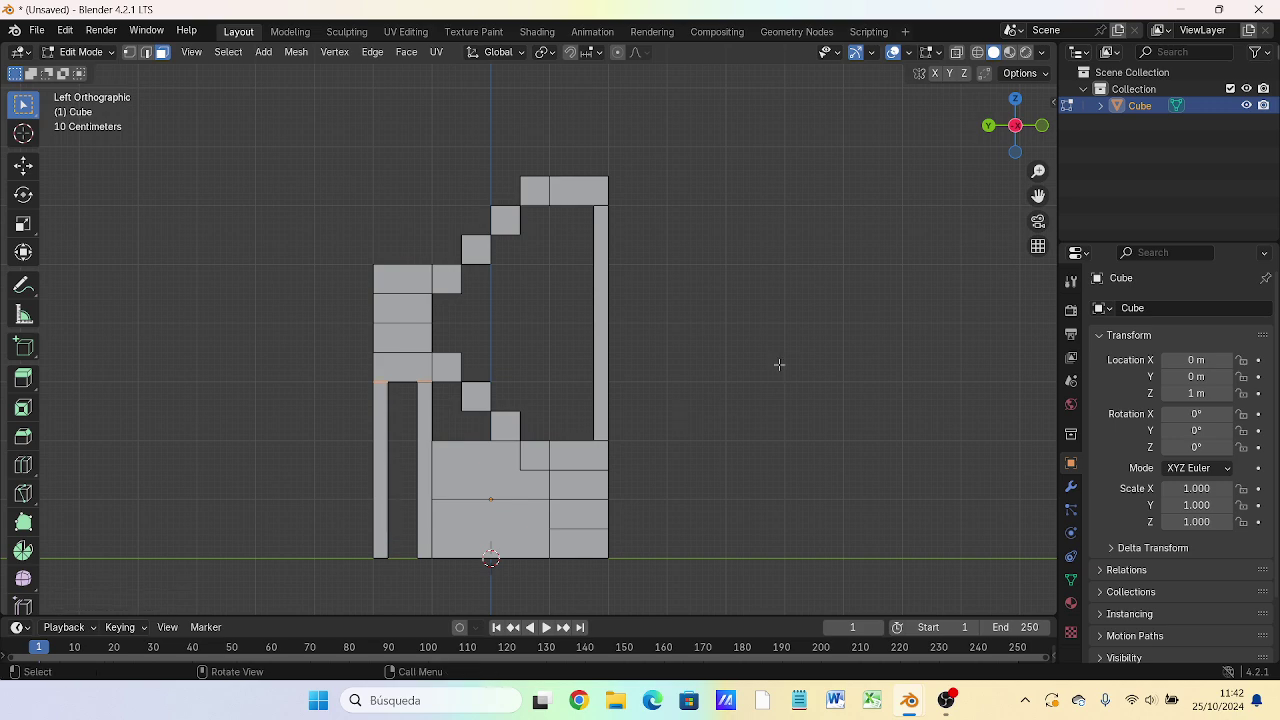
pyautogui.moveTo(472, 476)
pyautogui.mouseDown(button='middle')
pyautogui.moveTo(487, 433)
pyautogui.moveTo(434, 262)
pyautogui.mouseUp(button='middle')
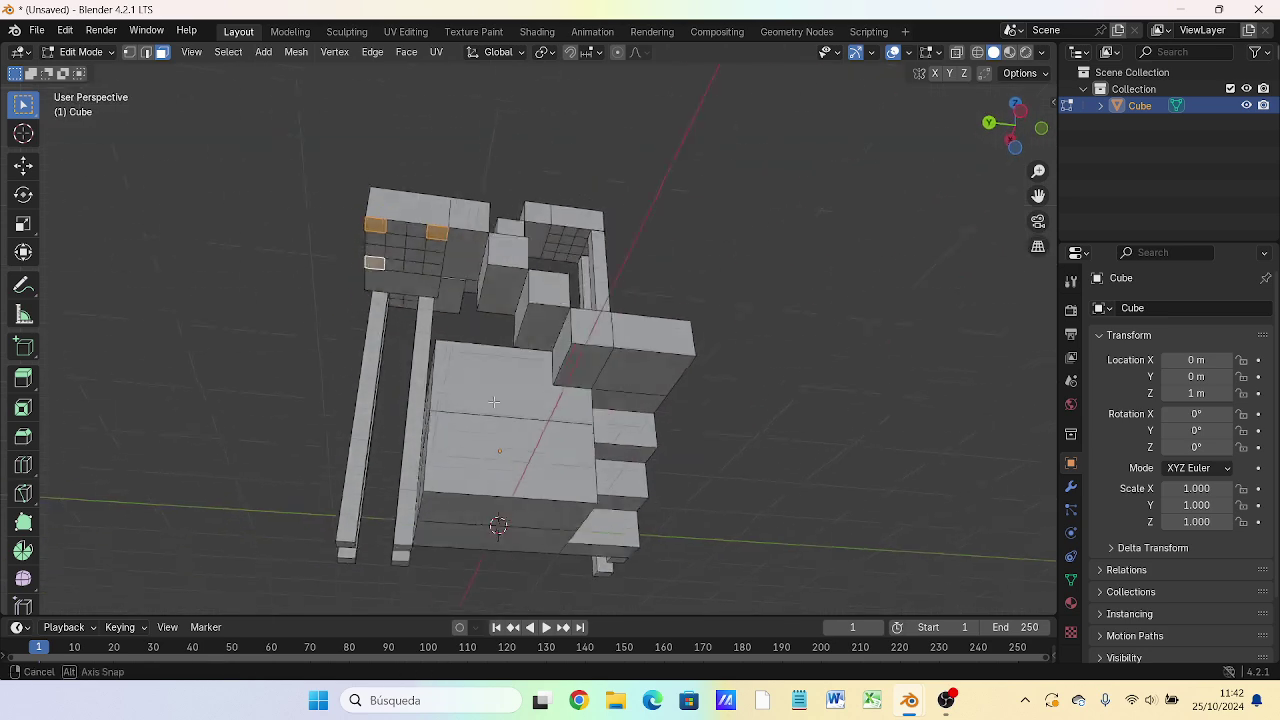
# Step: Add the last corner square and extrude all four squares -3 m along Z
pyautogui.keyDown('shift'); pyautogui.click(433, 261); pyautogui.keyUp('shift')
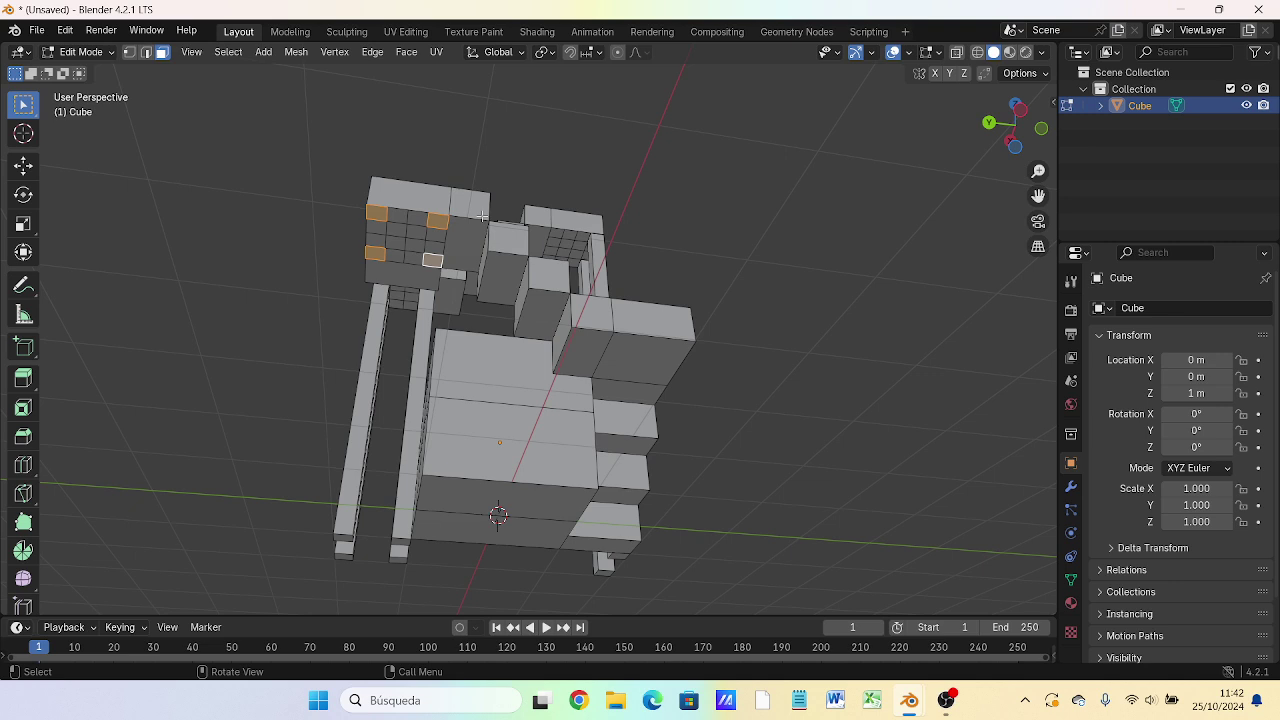
pyautogui.press('e')
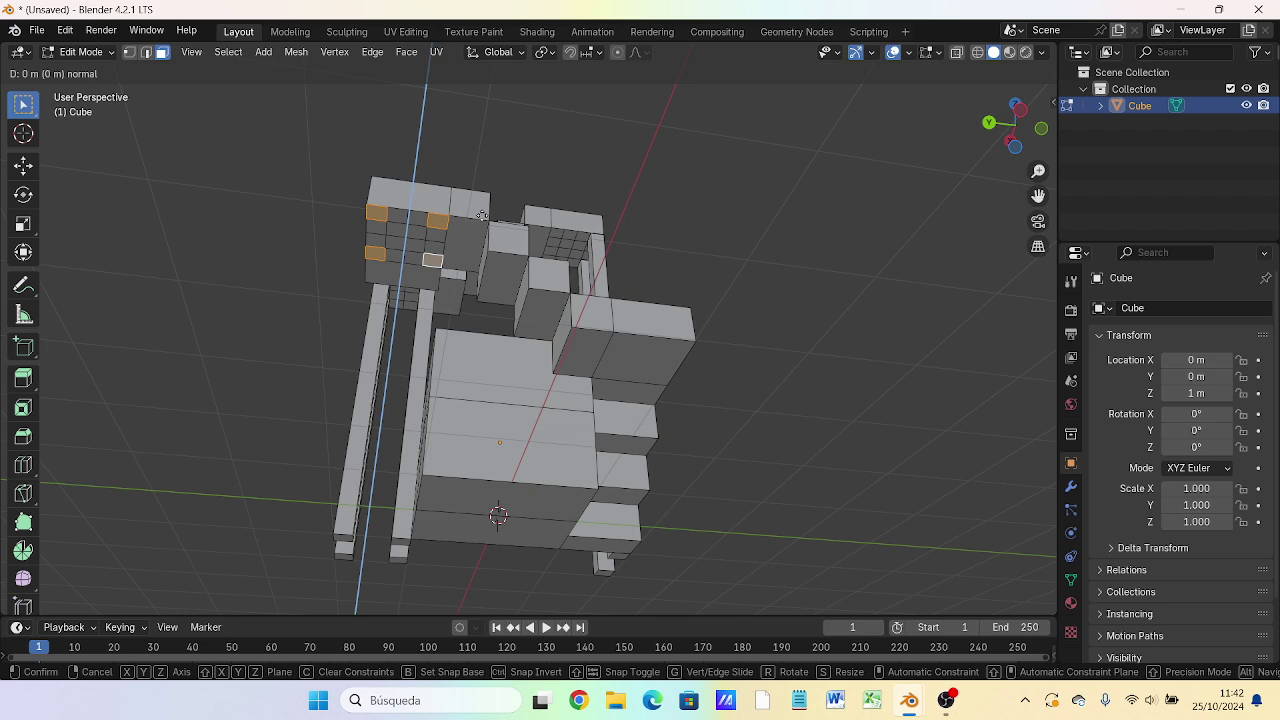
pyautogui.press('z')
pyautogui.write('-3')
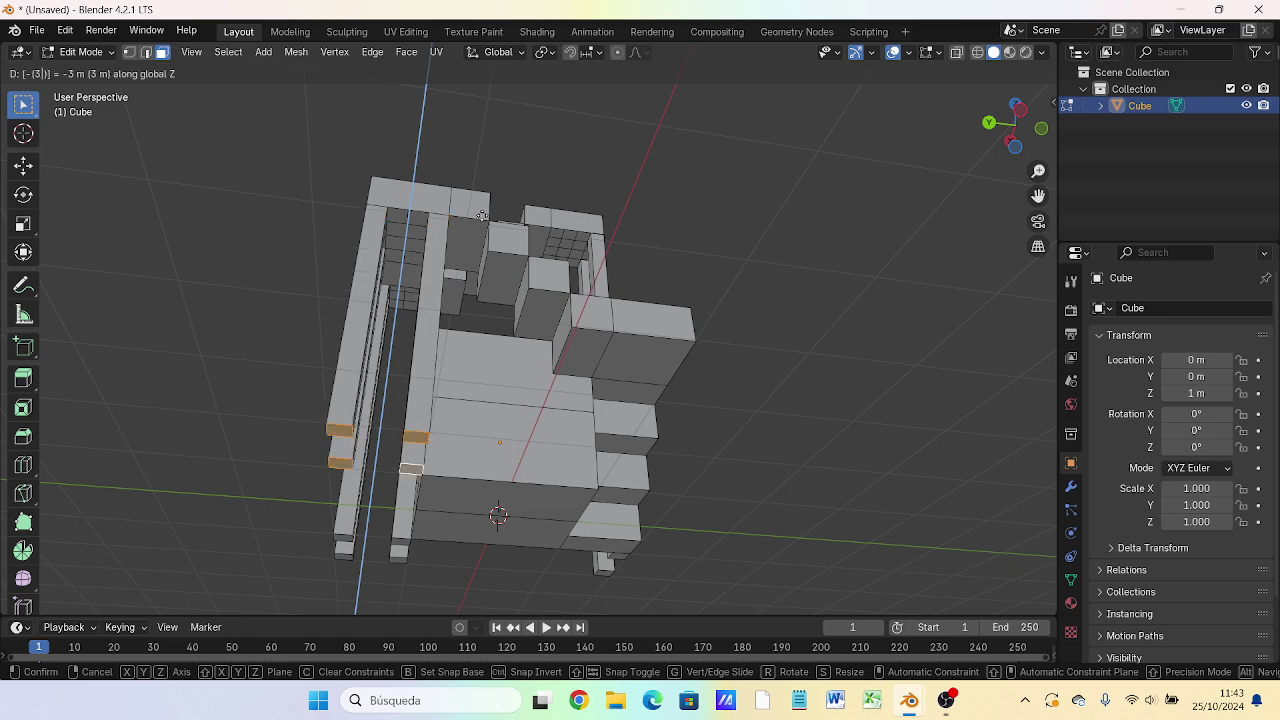
pyautogui.press('Return')
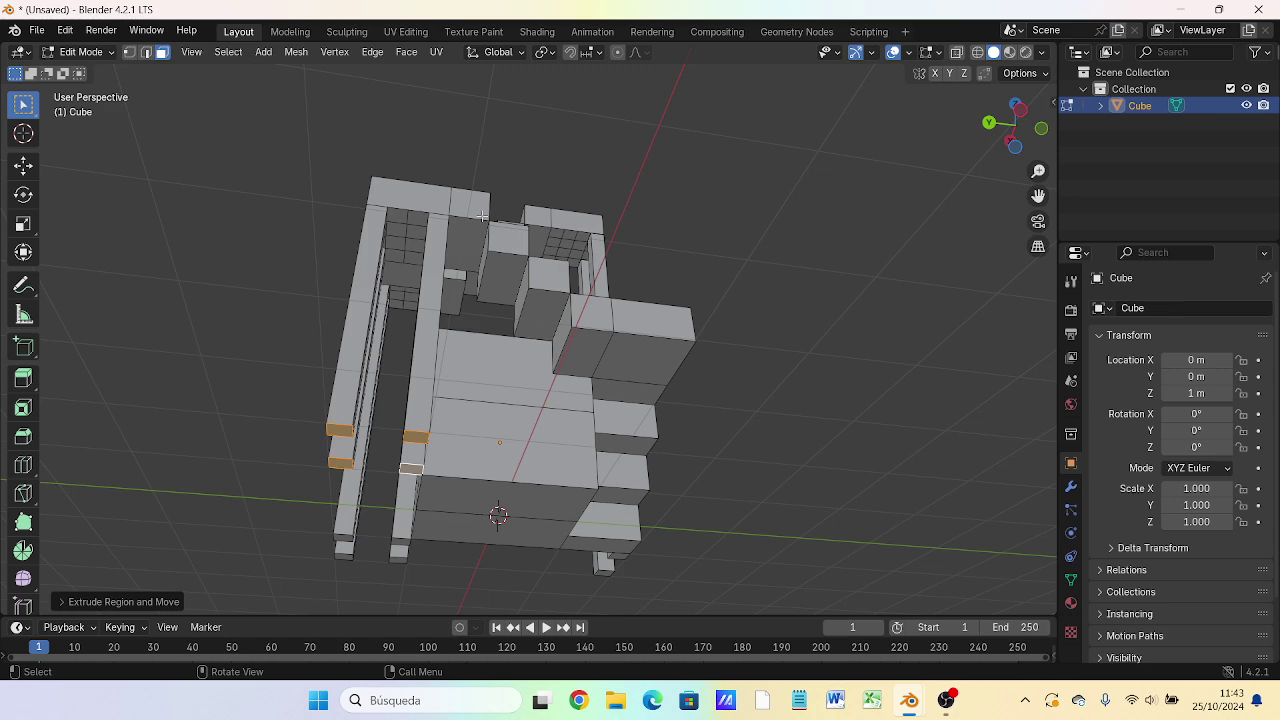
pyautogui.moveTo(545, 284)
pyautogui.mouseDown(button='middle')
pyautogui.moveTo(661, 343)
pyautogui.moveTo(387, 283)
pyautogui.moveTo(455, 340)
pyautogui.moveTo(454, 305)
pyautogui.mouseUp(button='middle')
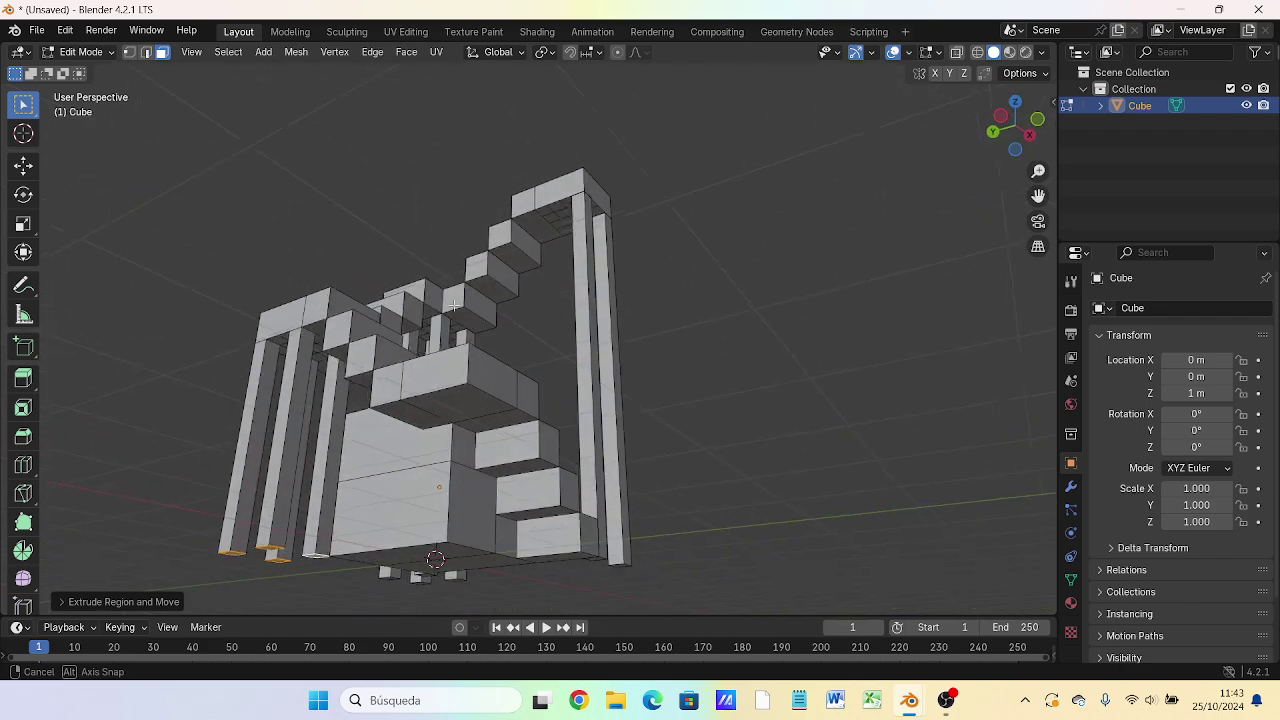
pyautogui.moveTo(454, 305); pyautogui.dragTo(443, 328, button='middle')
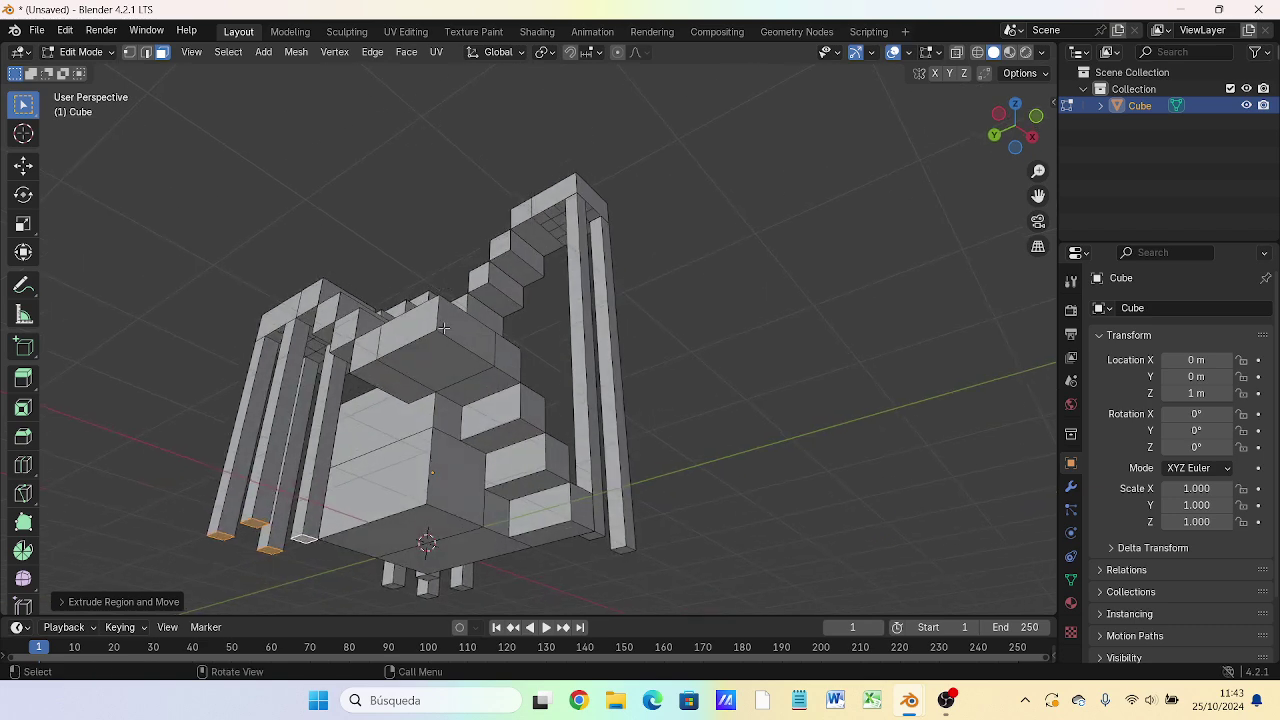
pyautogui.click(431, 356)
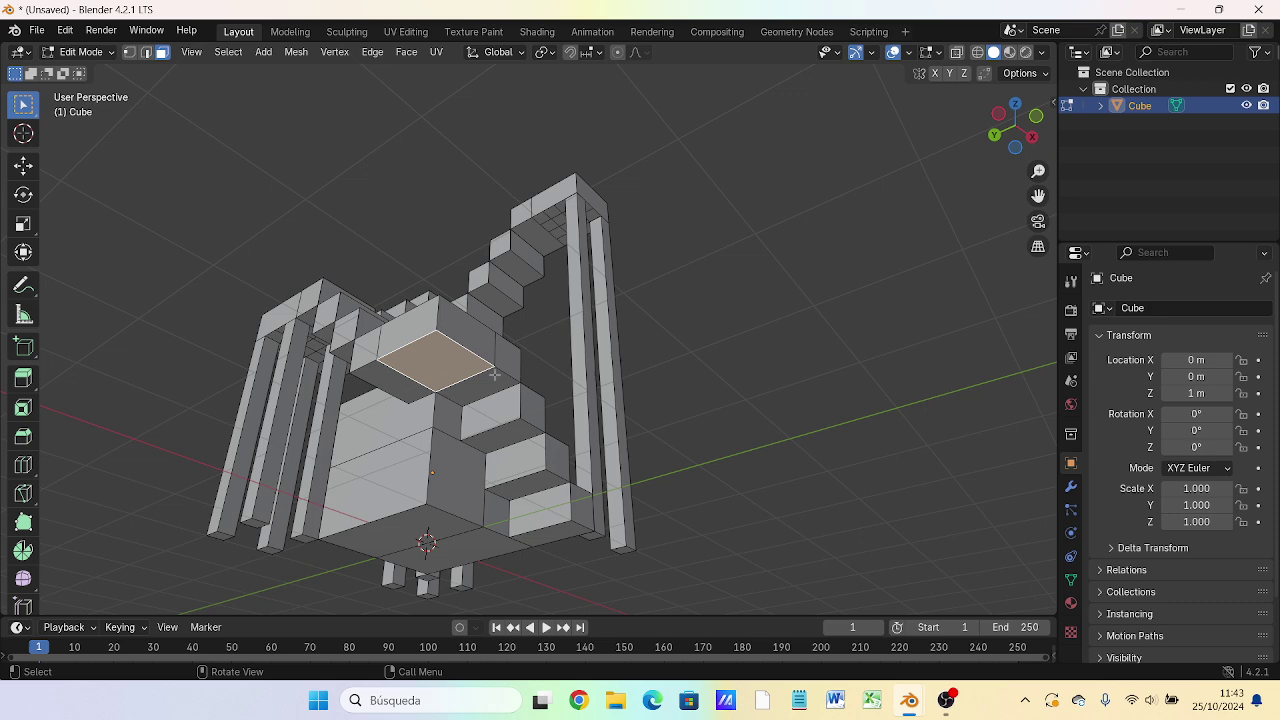
pyautogui.press('KP_3')
pyautogui.press('KP_1')
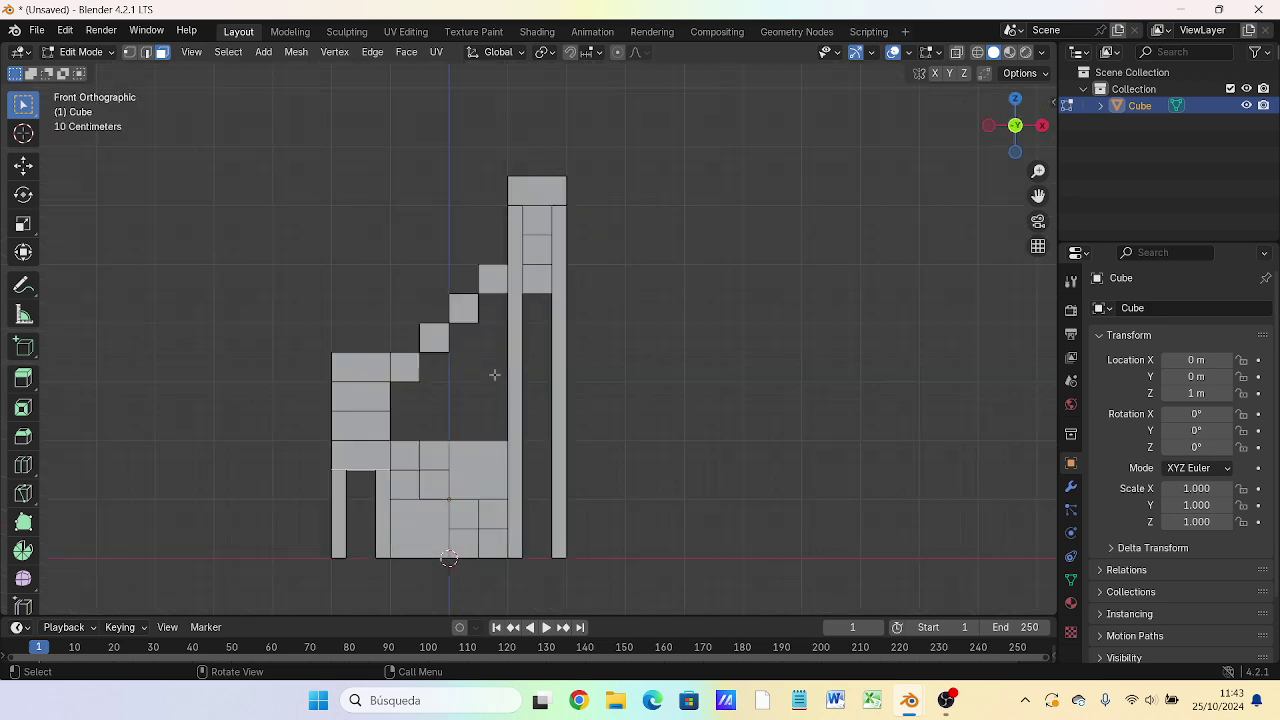
pyautogui.press('ctrl+KP_1')
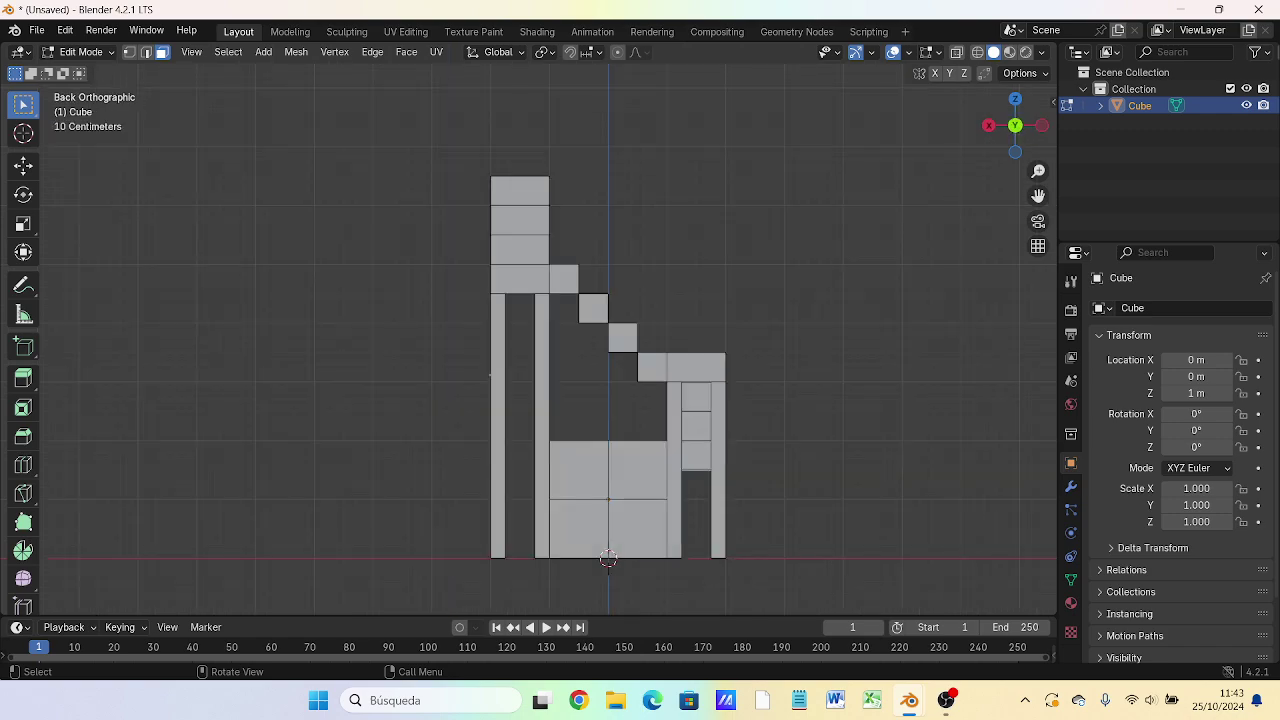
pyautogui.press('KP_7')
pyautogui.press('ctrl+KP_7')
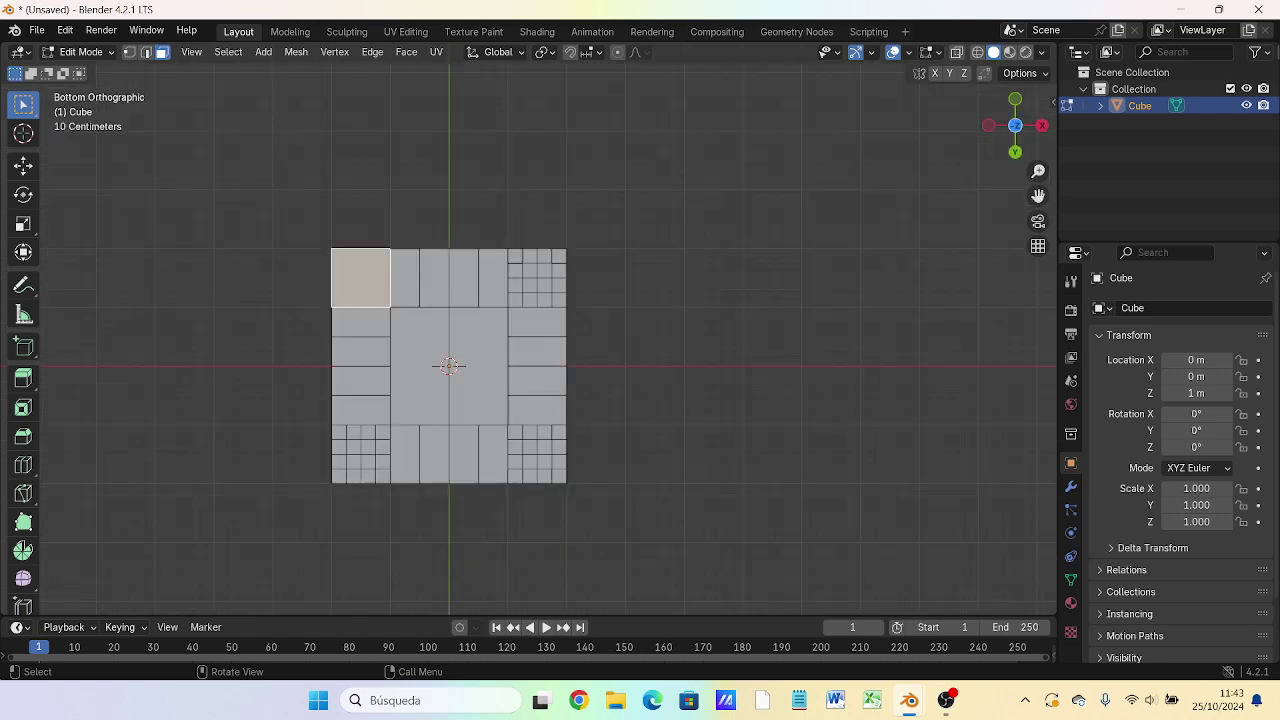
pyautogui.press('KP_3')
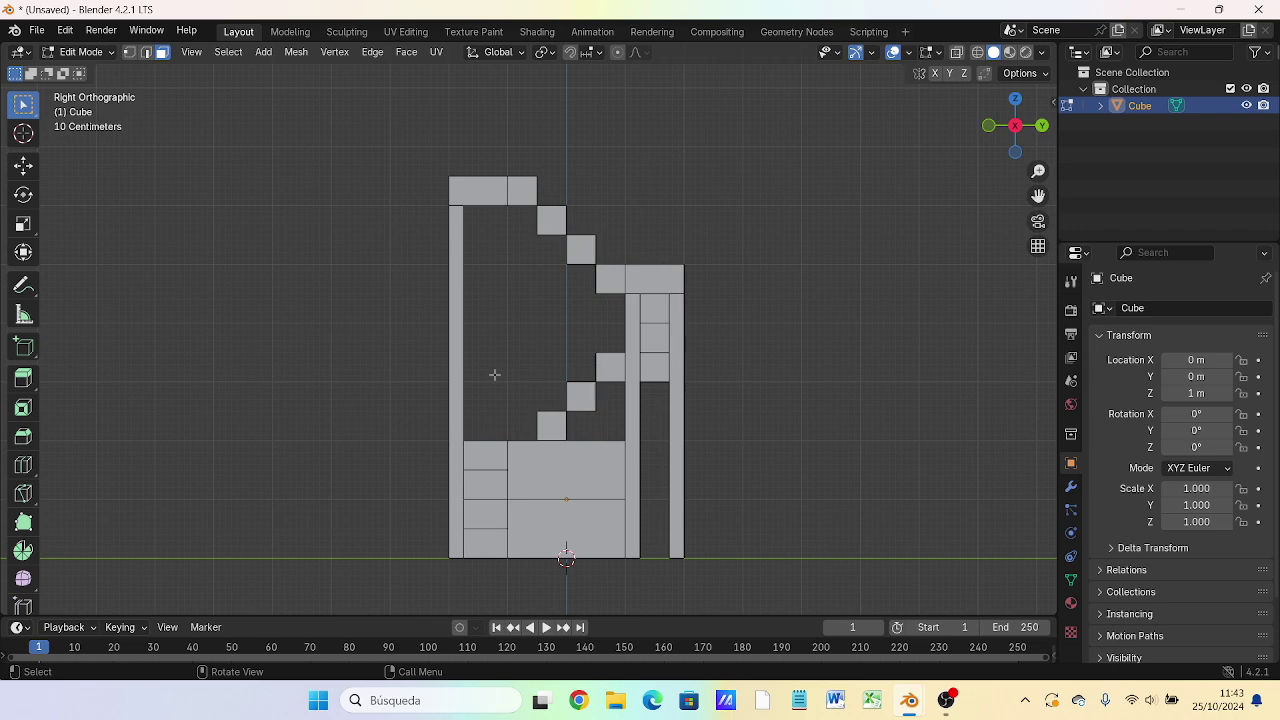
pyautogui.press('ctrl+KP_3')
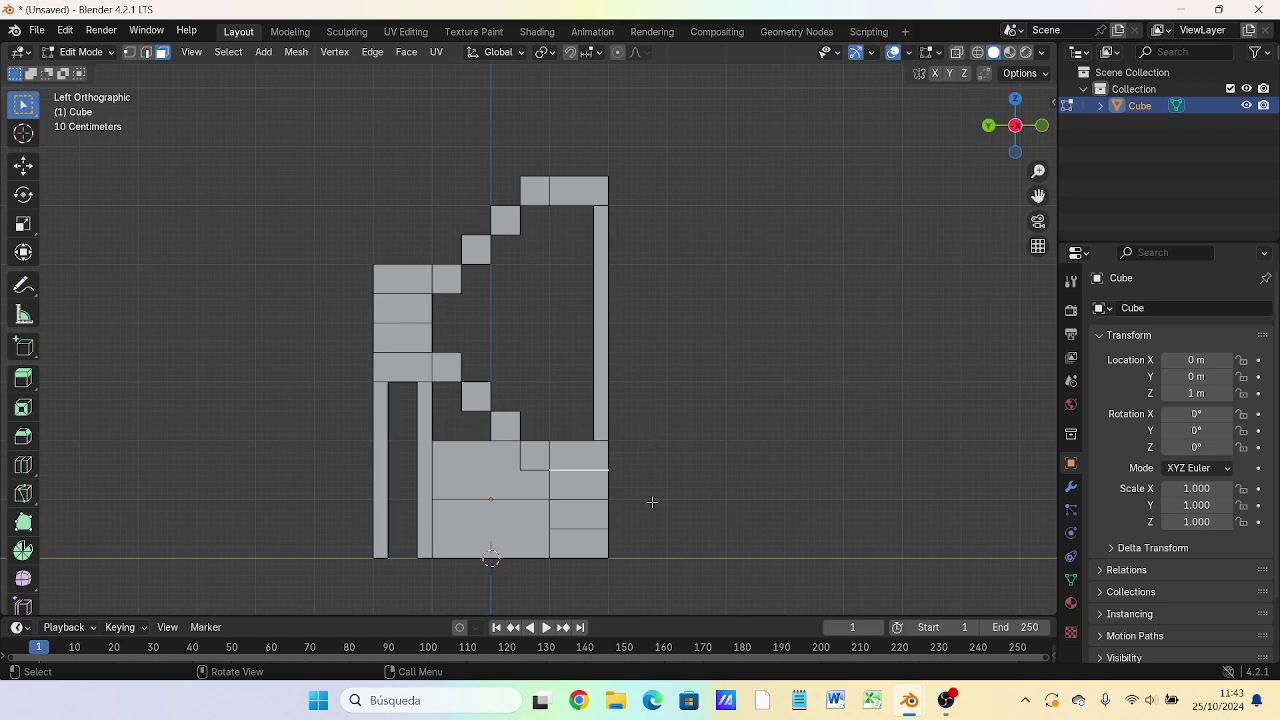
pyautogui.moveTo(652, 503); pyautogui.dragTo(659, 413, button='middle')
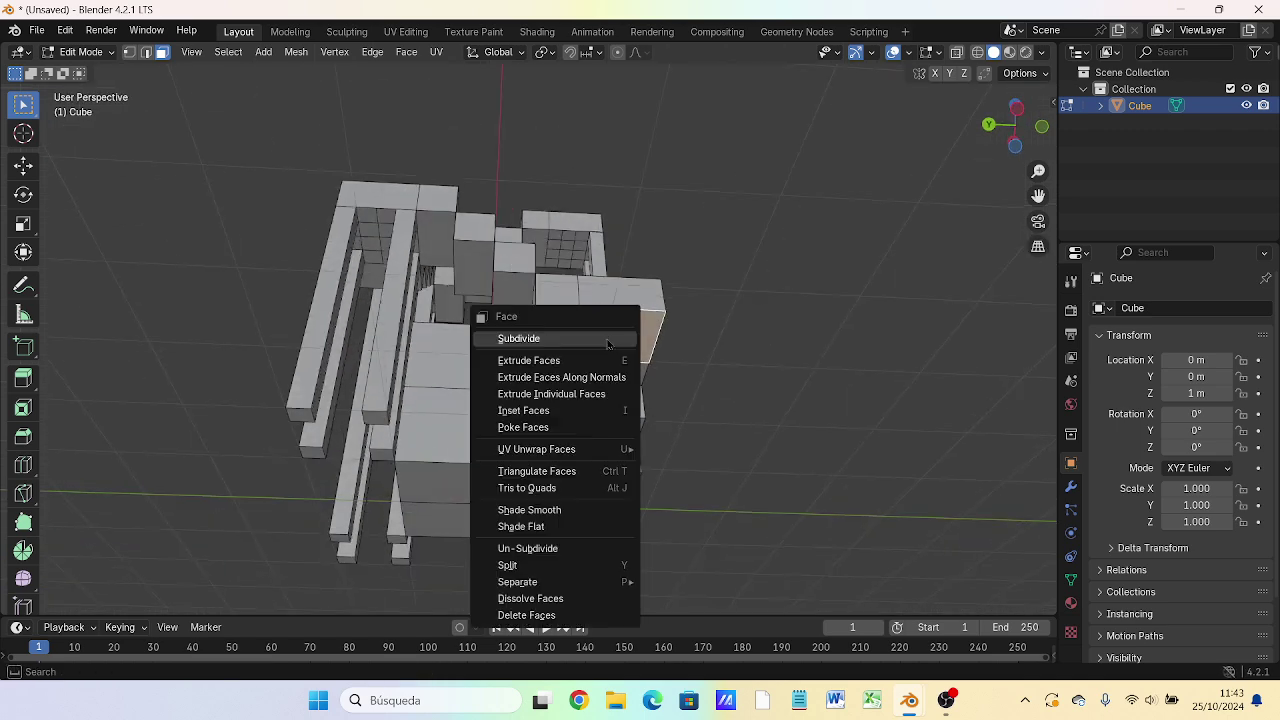
# Step: Subdivide the lower side block's face into a grid and select four of its squares
pyautogui.rightClick(605, 348)
pyautogui.click(607, 345)
pyautogui.rightClick(606, 347)
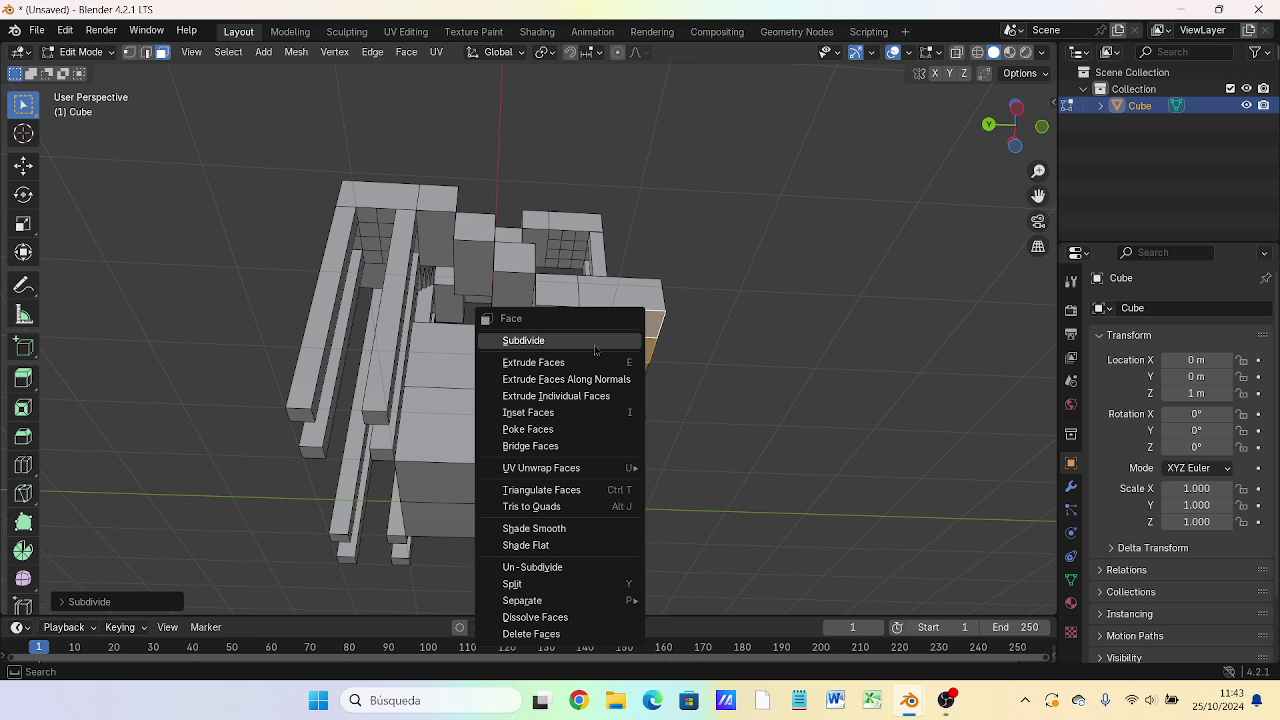
pyautogui.click(598, 345)
pyautogui.click(589, 316)
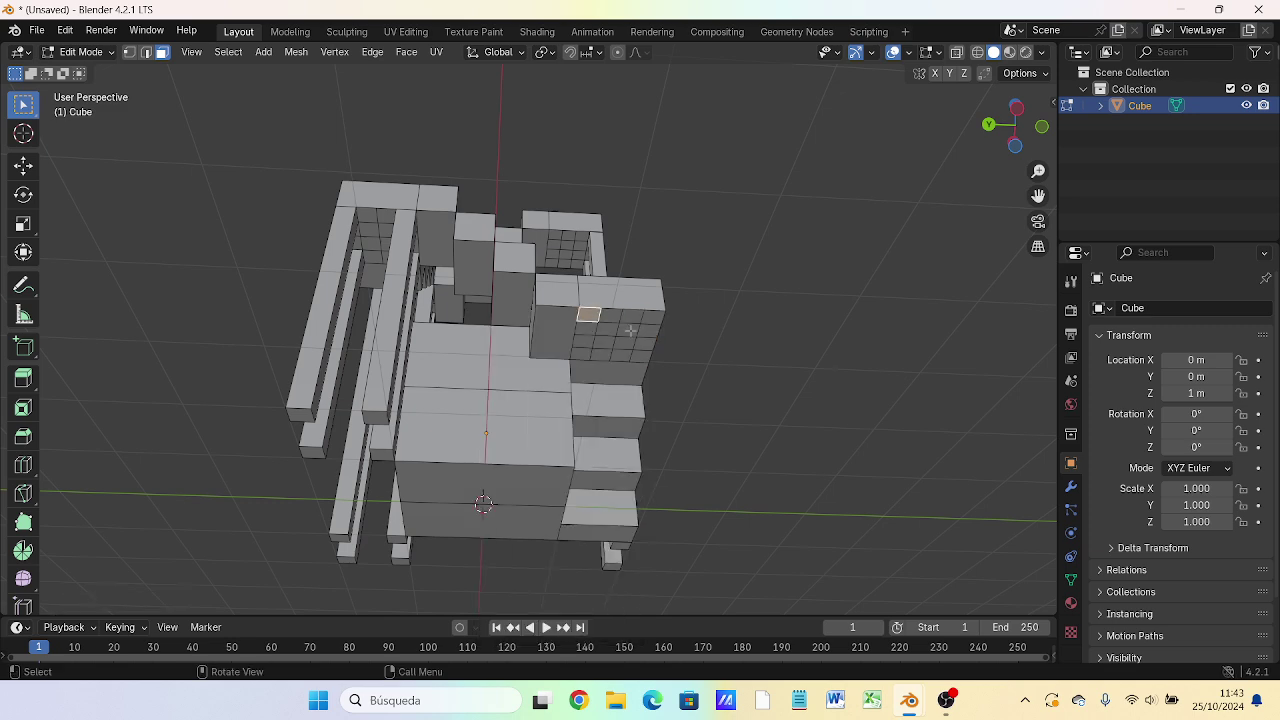
pyautogui.keyDown('shift'); pyautogui.click(651, 318); pyautogui.keyUp('shift')
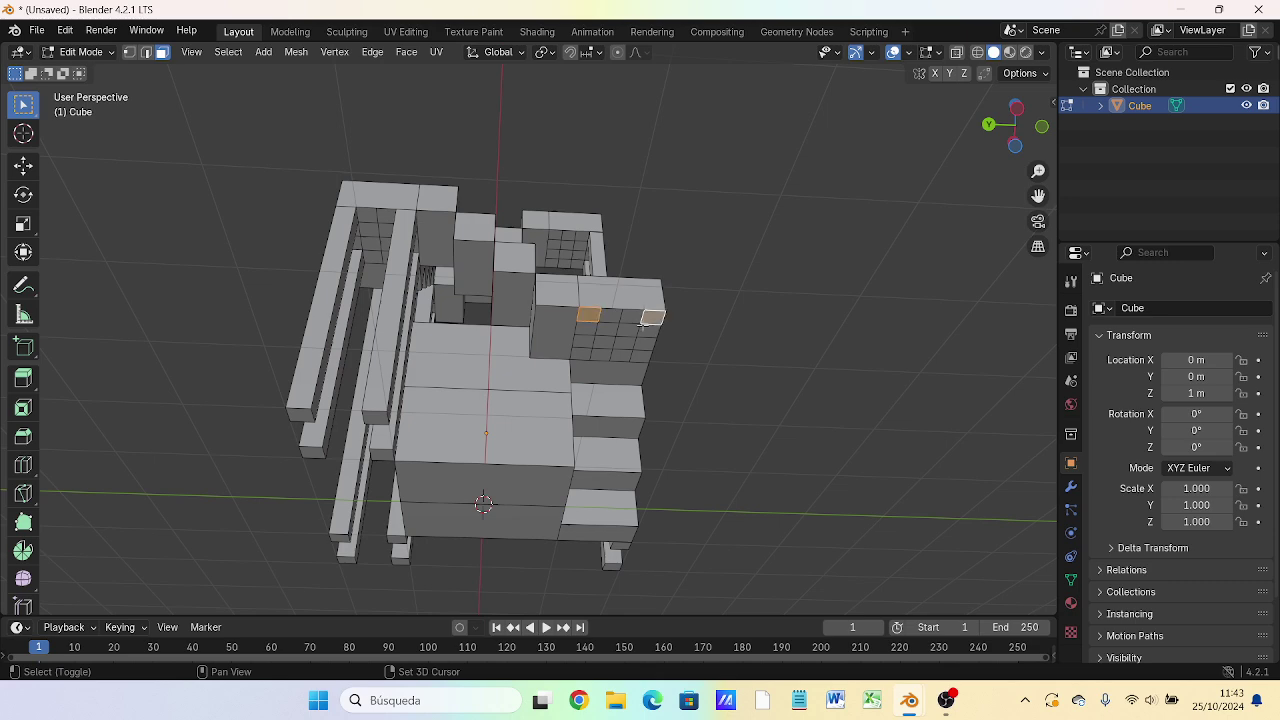
pyautogui.keyDown('shift'); pyautogui.click(641, 356); pyautogui.keyUp('shift')
pyautogui.keyDown('shift'); pyautogui.click(581, 354); pyautogui.keyUp('shift')
# Step: From the left ortho view, extrude the four grid squares -1.5 m along Z into thin pillars reaching the ground
pyautogui.press('KP_3')
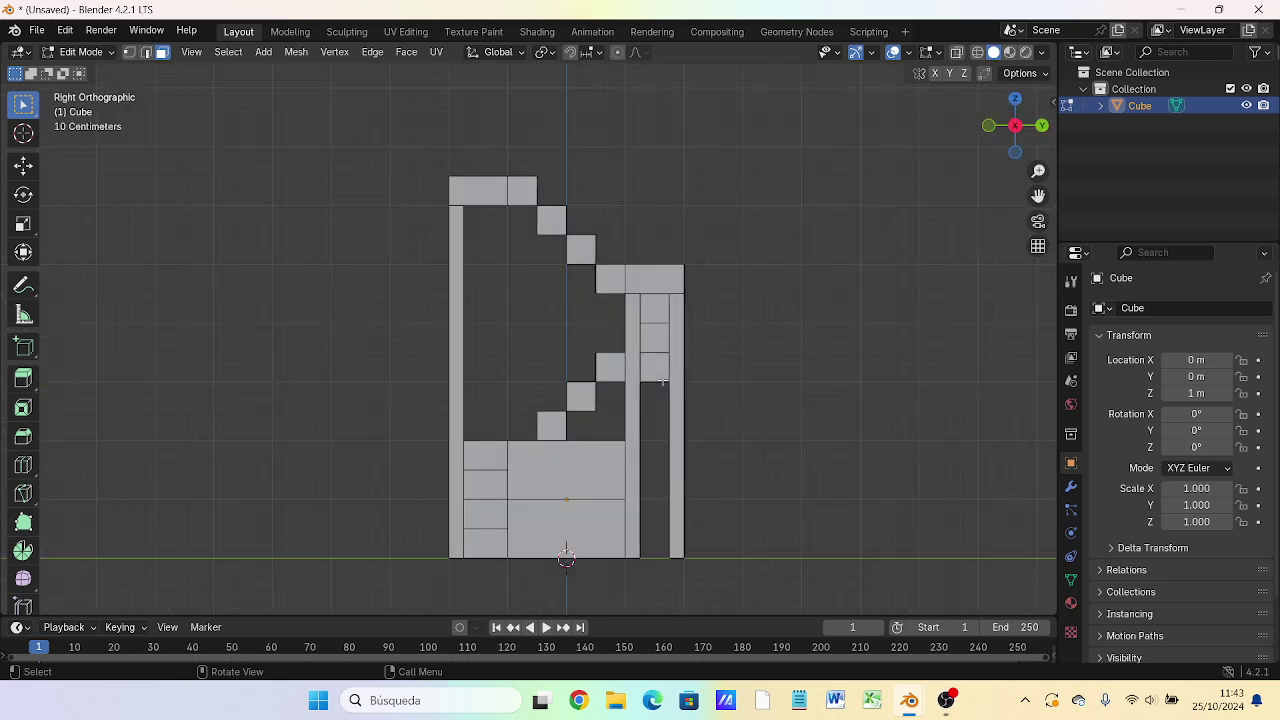
pyautogui.press('ctrl+KP_3')
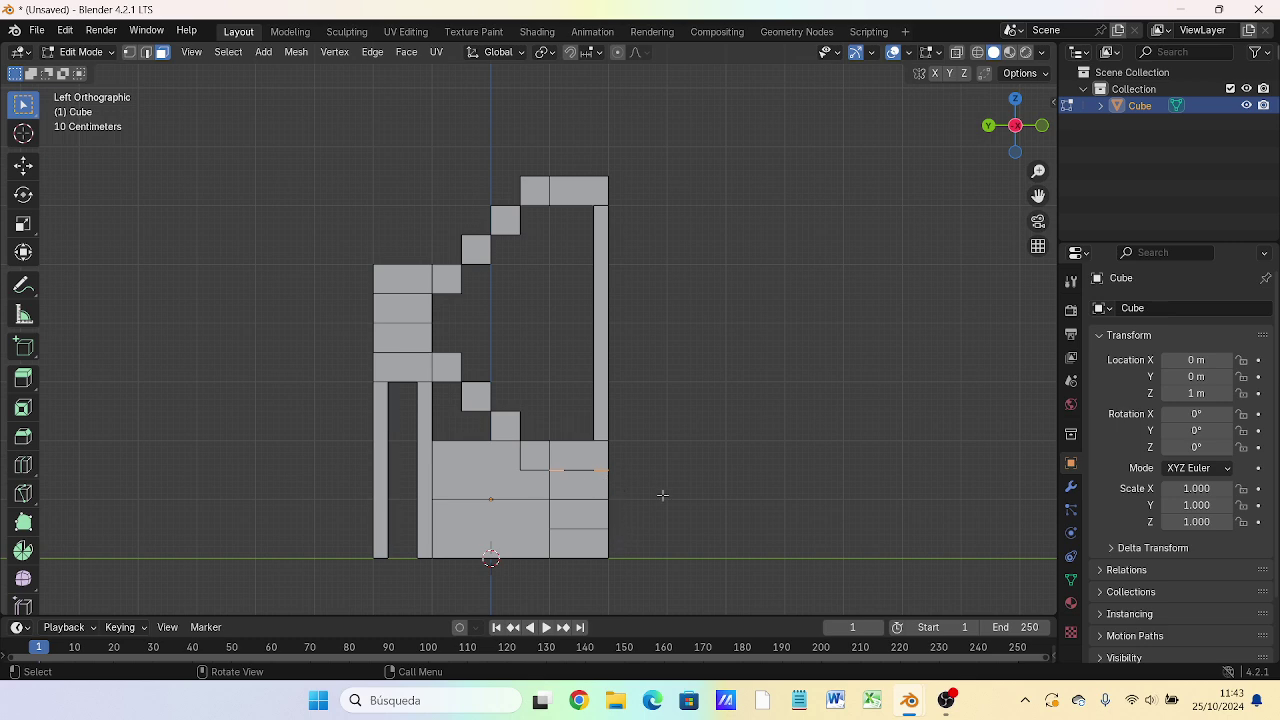
pyautogui.press('e')
pyautogui.press('z')
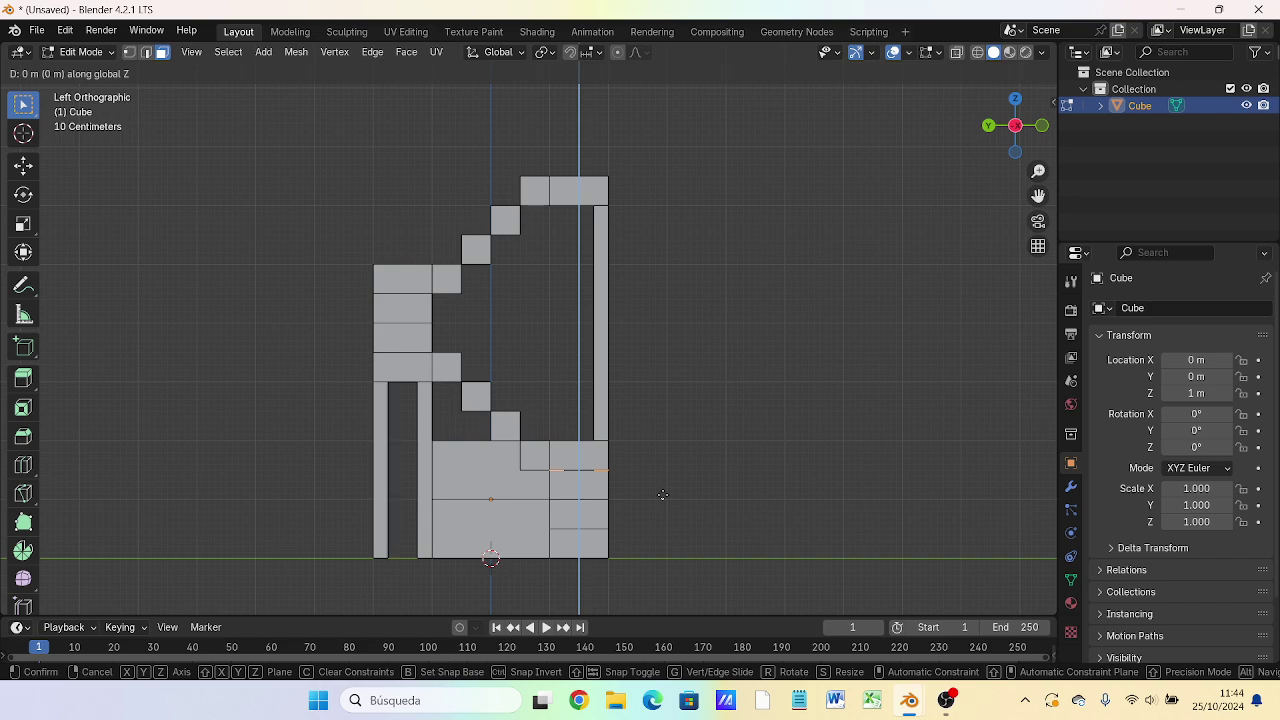
pyautogui.write('-(1')
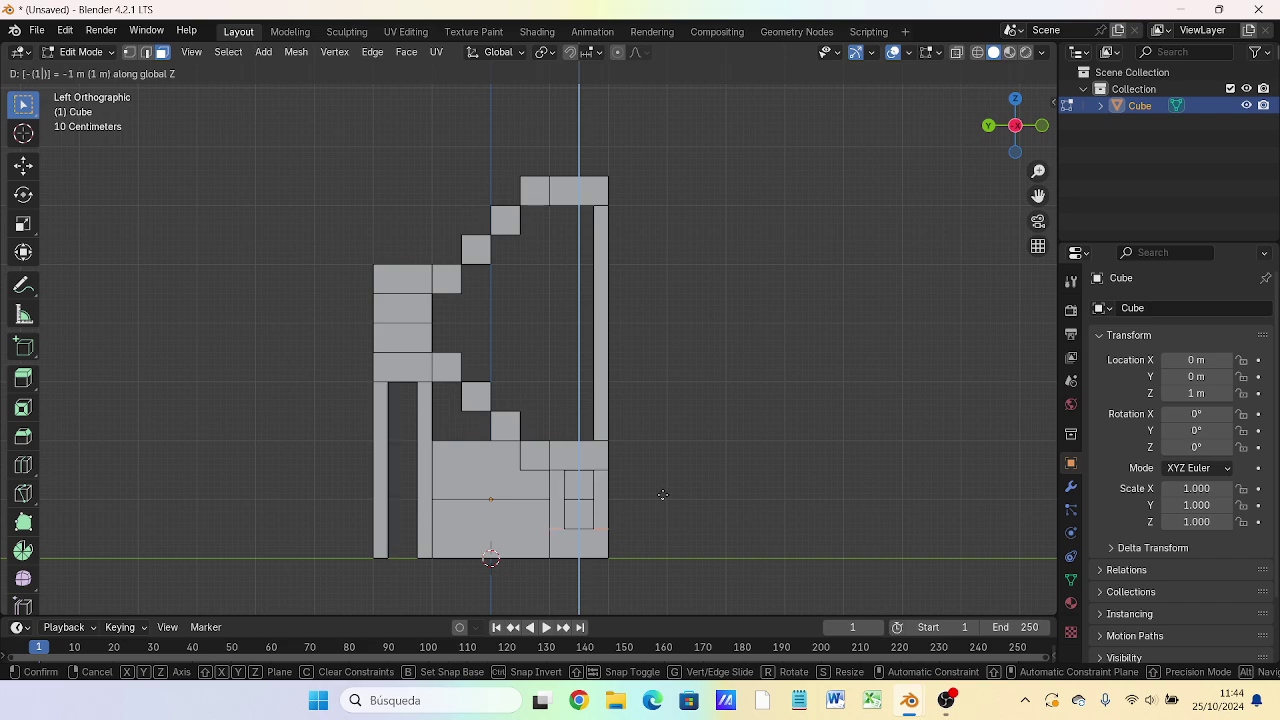
pyautogui.write('.5')
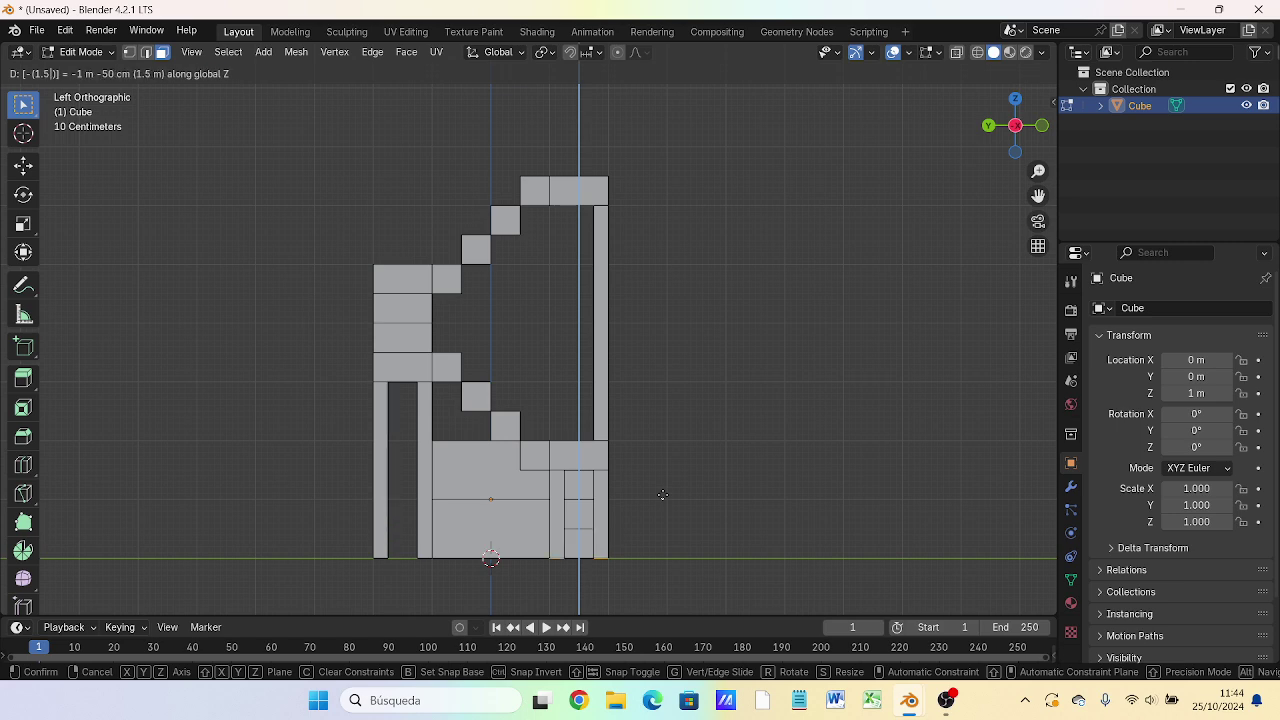
pyautogui.press('Return')
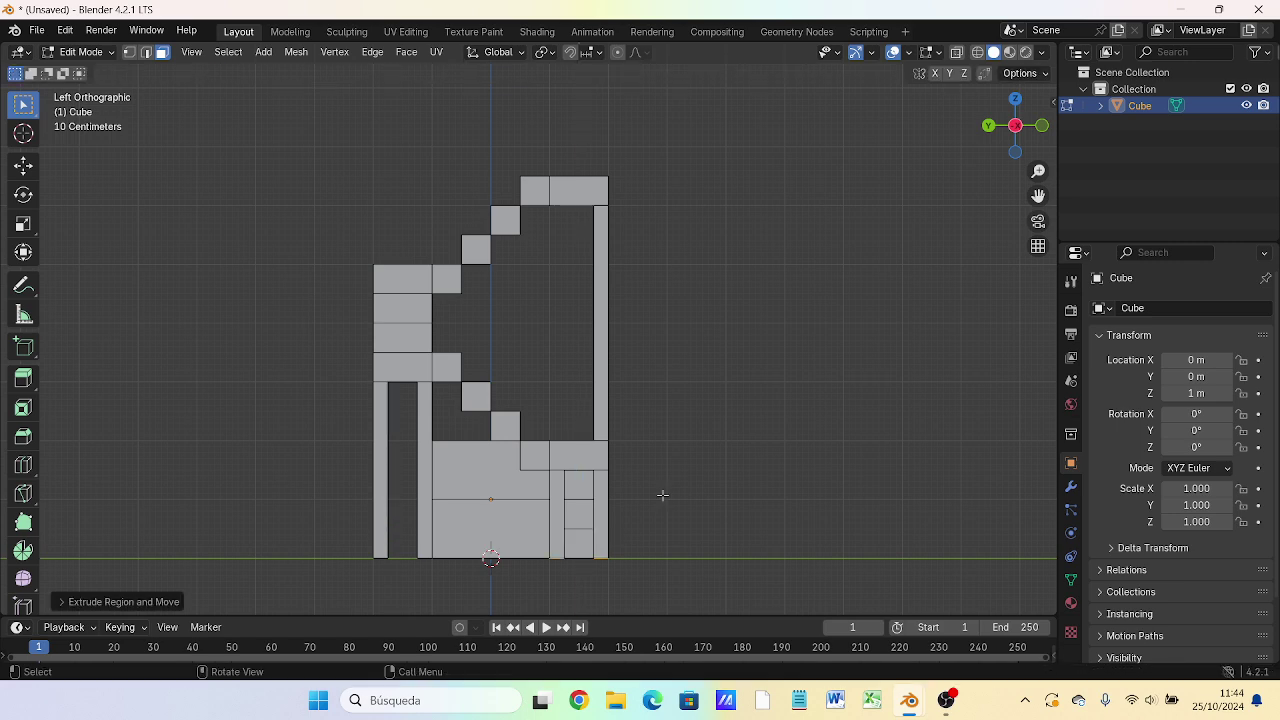
pyautogui.moveTo(790, 466)
pyautogui.mouseDown(button='middle')
pyautogui.moveTo(408, 502)
pyautogui.moveTo(935, 515)
pyautogui.moveTo(691, 551)
pyautogui.moveTo(514, 551)
pyautogui.moveTo(257, 523)
pyautogui.moveTo(67, 473)
pyautogui.moveTo(820, 477)
pyautogui.moveTo(430, 500)
pyautogui.moveTo(668, 450)
pyautogui.moveTo(819, 476)
pyautogui.mouseUp(button='middle')
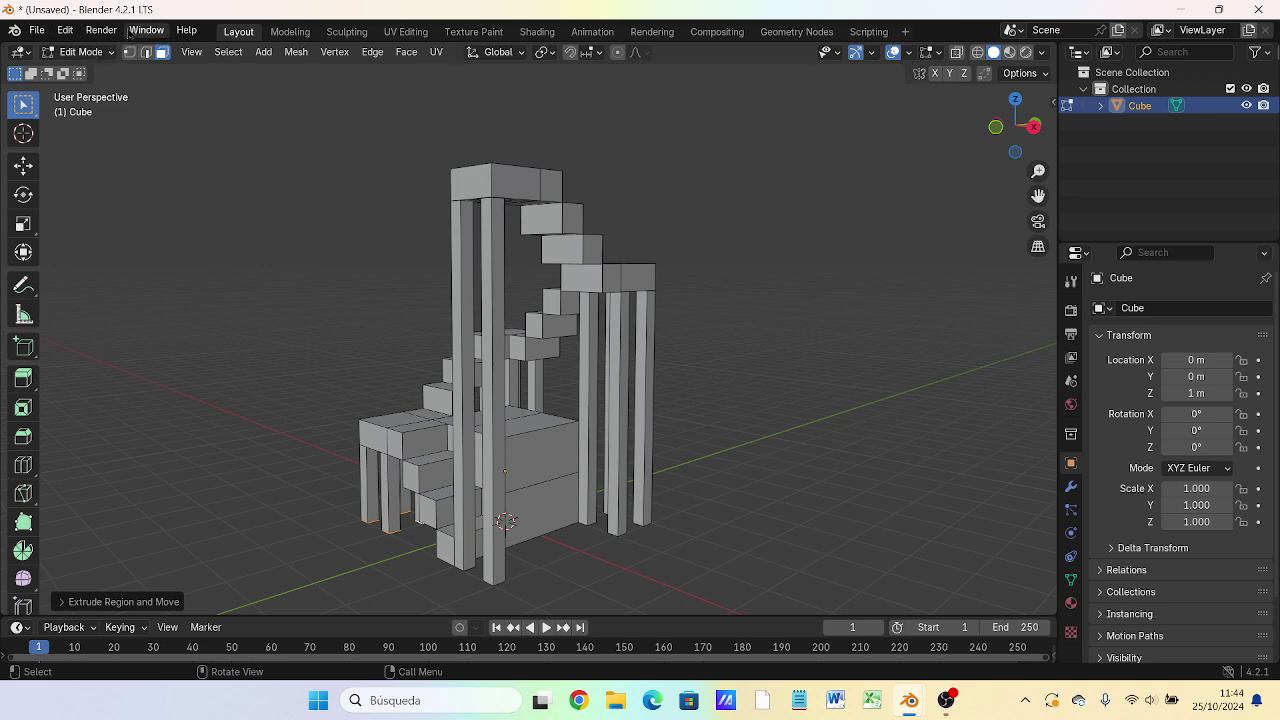
# Step: Save the project as HaoxiangTorre.blend in the Documents folder using Save As
pyautogui.click(37, 33)
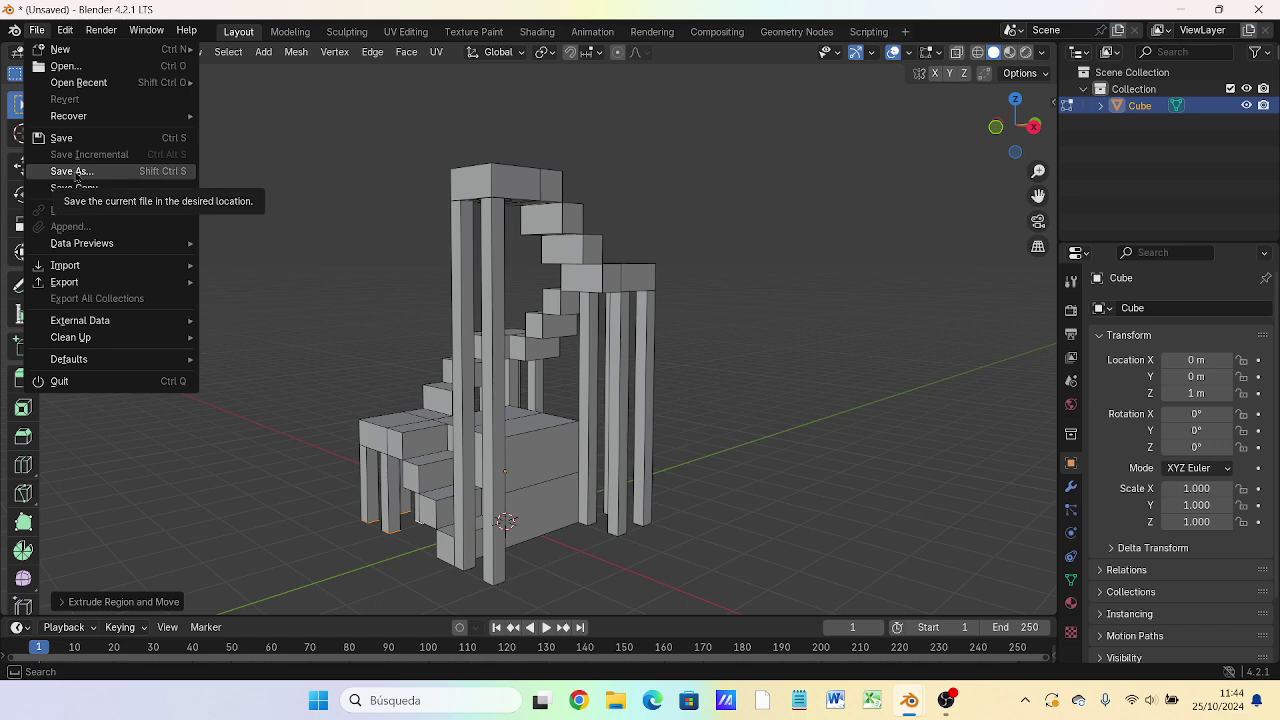
pyautogui.click(75, 172)
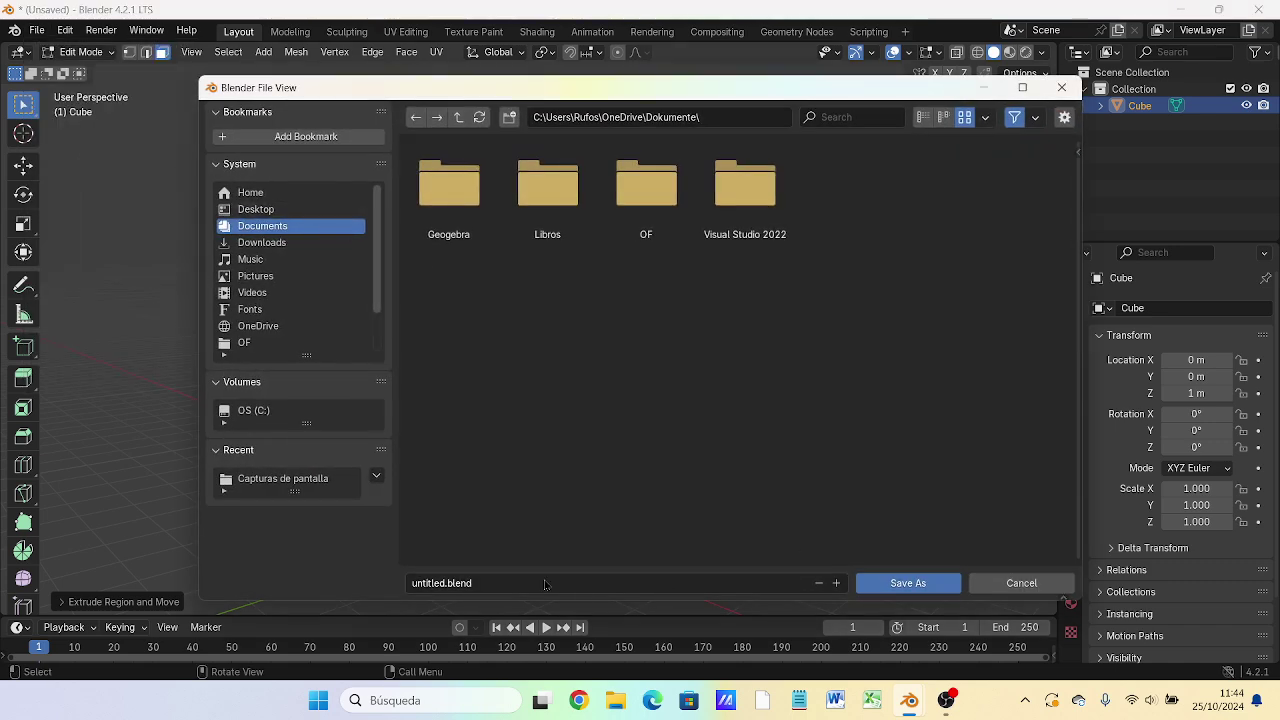
pyautogui.click(445, 585)
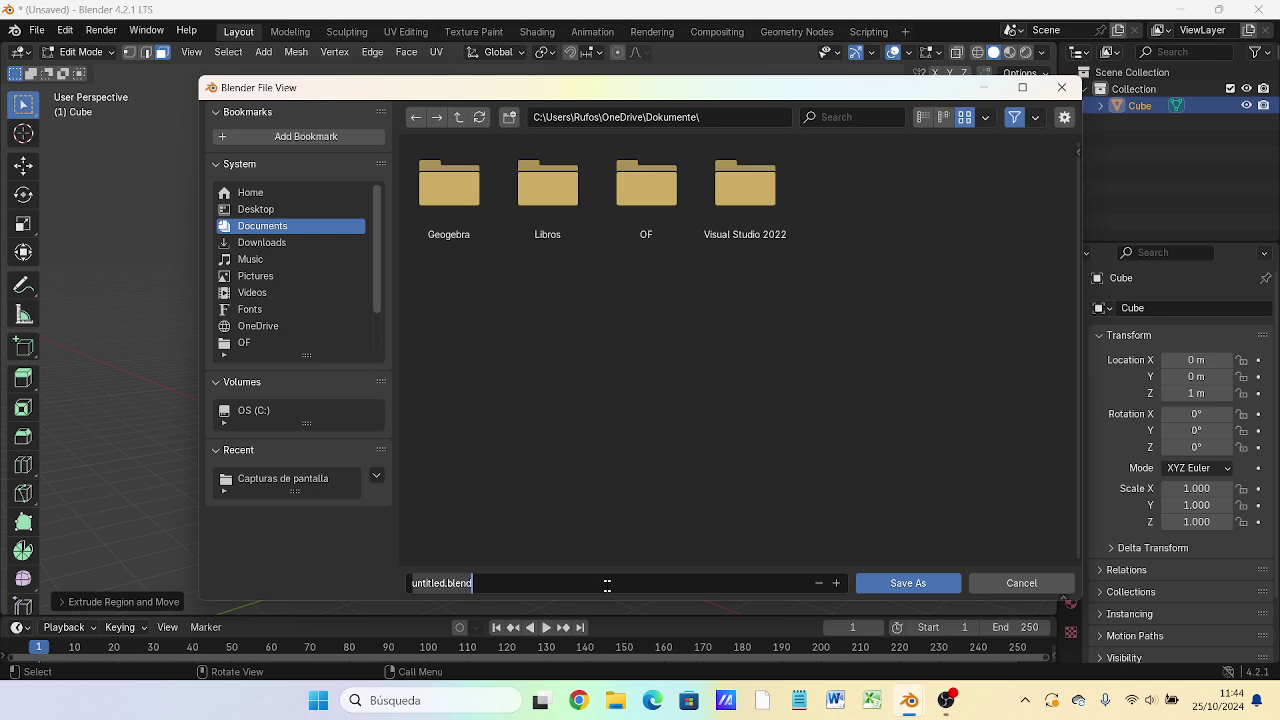
pyautogui.write('HA')
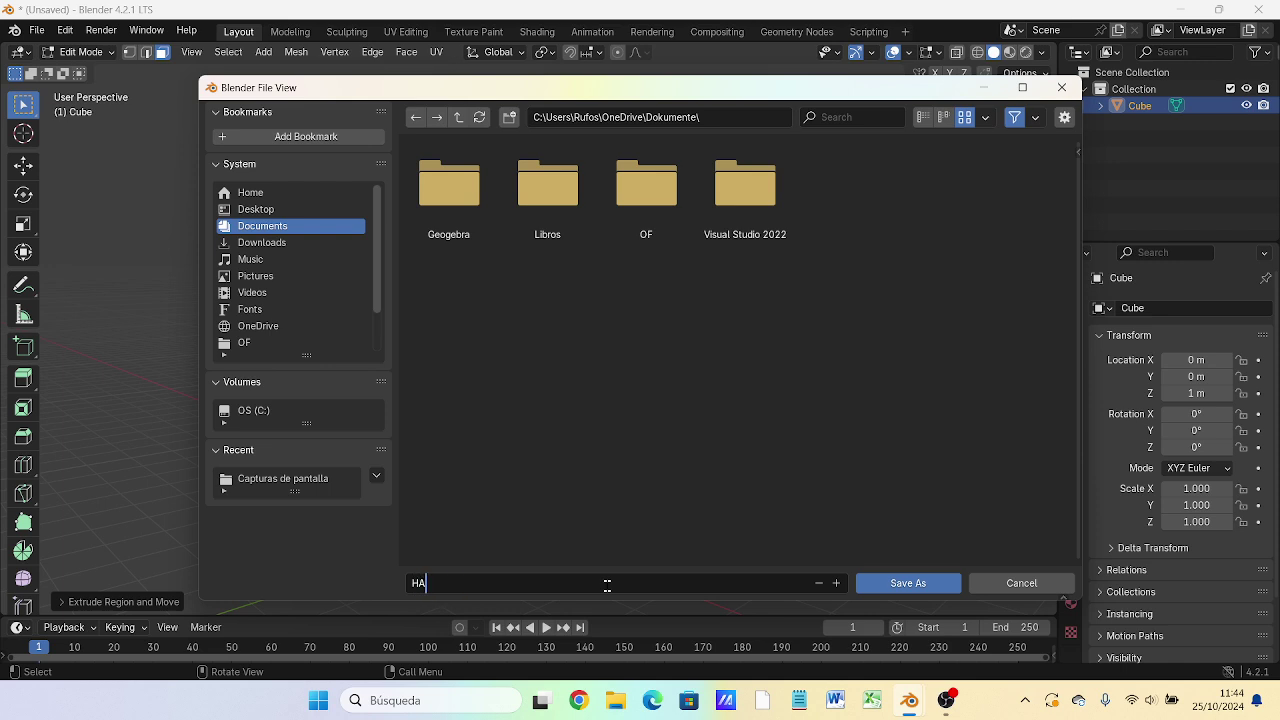
pyautogui.press('BackSpace')
pyautogui.write('ao')
pyautogui.write('xiang')
pyautogui.write('To')
pyautogui.write('or')
pyautogui.press('Return')
pyautogui.press('Return')
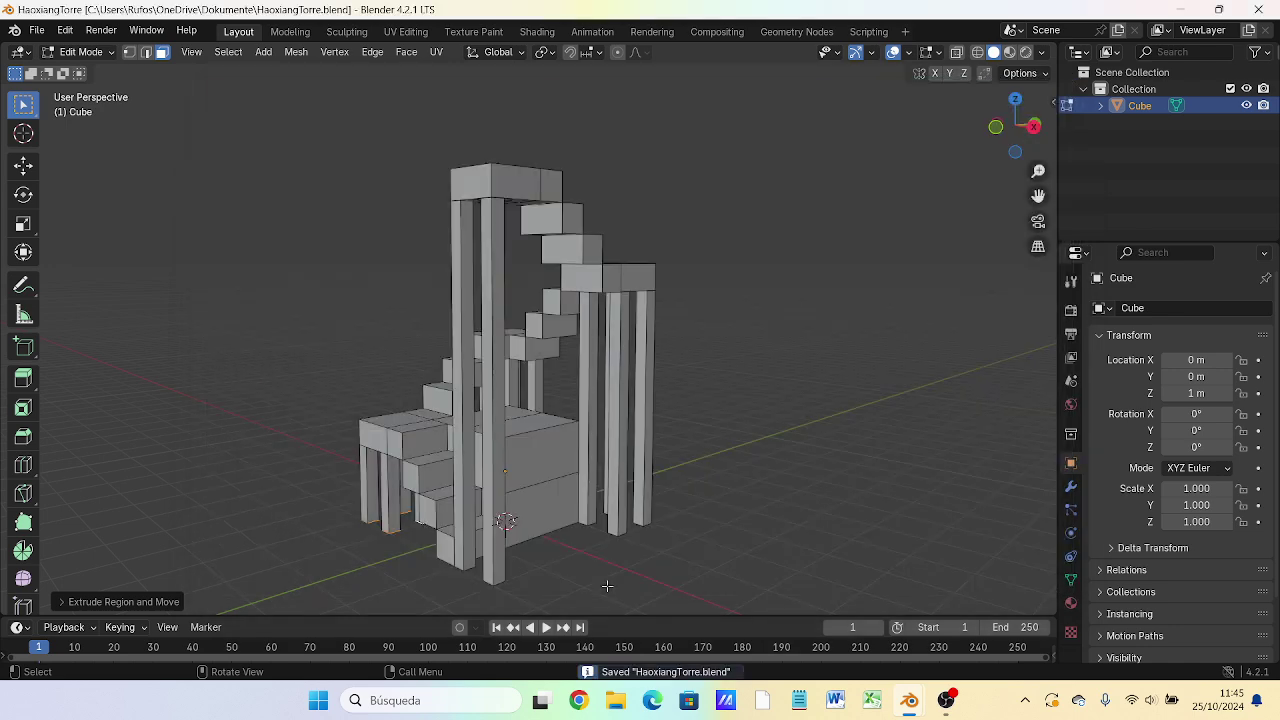
# Step: Switch from Edit Mode to Object Mode and orbit around the tower
pyautogui.moveTo(657, 477)
pyautogui.mouseDown(button='middle')
pyautogui.moveTo(399, 428)
pyautogui.moveTo(440, 528)
pyautogui.moveTo(740, 457)
pyautogui.moveTo(486, 508)
pyautogui.moveTo(320, 457)
pyautogui.moveTo(717, 514)
pyautogui.moveTo(727, 481)
pyautogui.mouseUp(button='middle')
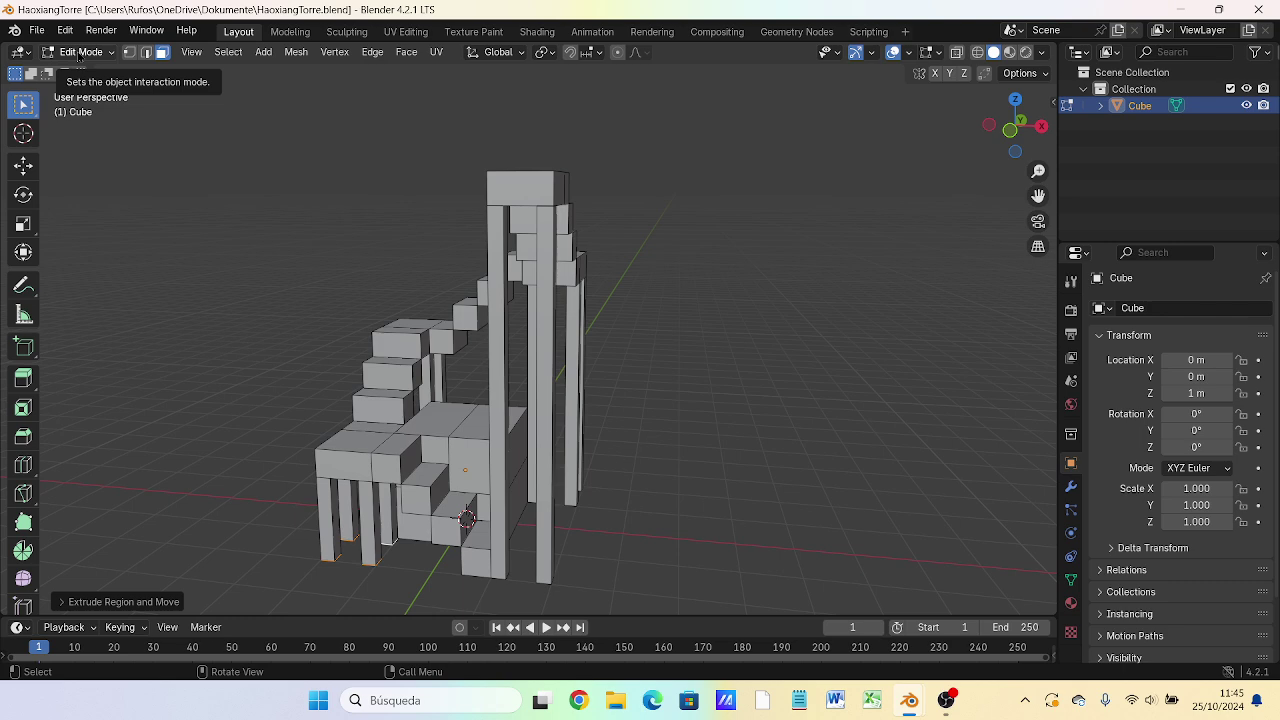
pyautogui.click(78, 56)
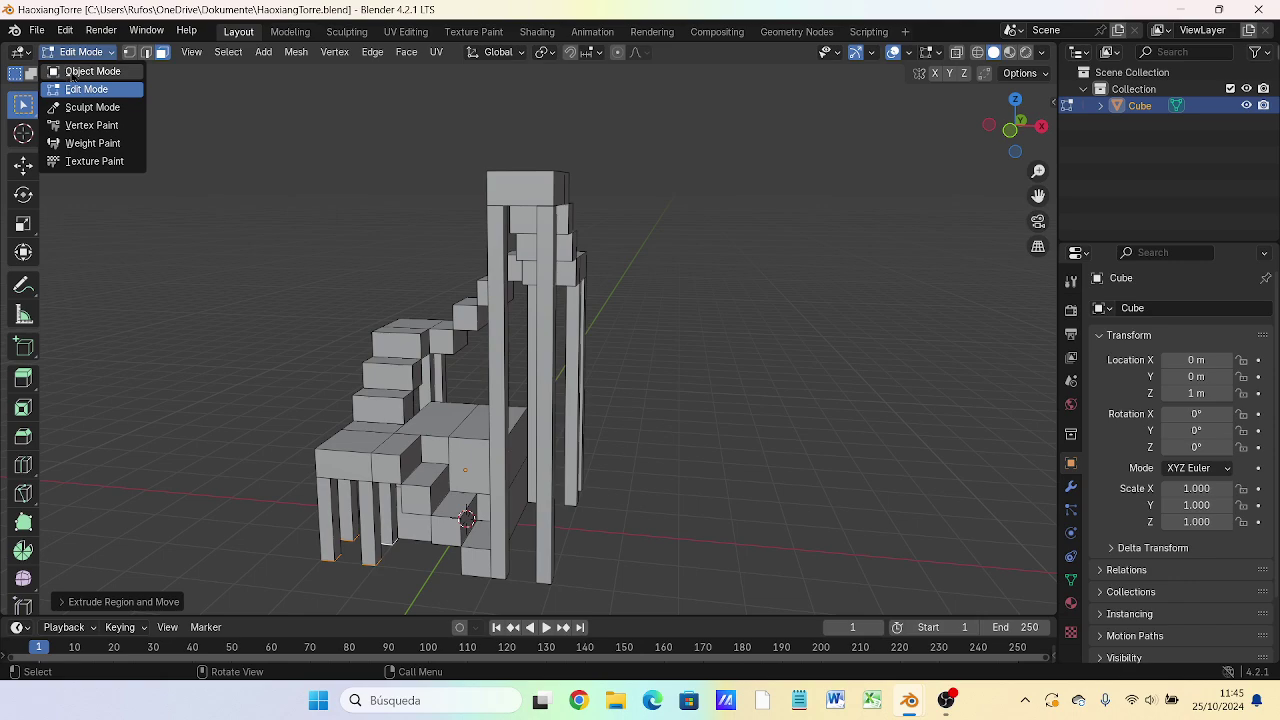
pyautogui.click(72, 73)
pyautogui.moveTo(775, 447)
pyautogui.mouseDown(button='middle')
pyautogui.moveTo(251, 357)
pyautogui.moveTo(798, 499)
pyautogui.moveTo(12, 442)
pyautogui.moveTo(290, 503)
pyautogui.moveTo(153, 423)
pyautogui.mouseUp(button='middle')
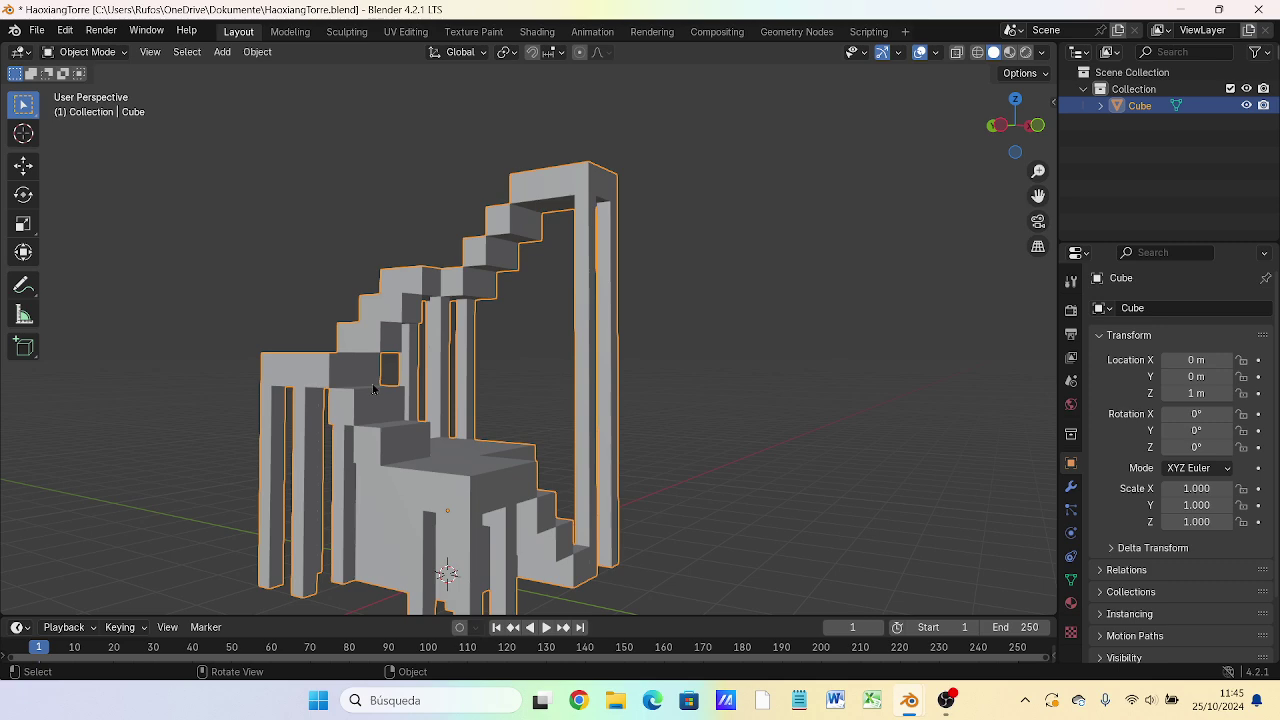
pyautogui.moveTo(538, 503)
pyautogui.mouseDown(button='middle')
pyautogui.moveTo(617, 545)
pyautogui.moveTo(405, 391)
pyautogui.mouseUp(button='middle')
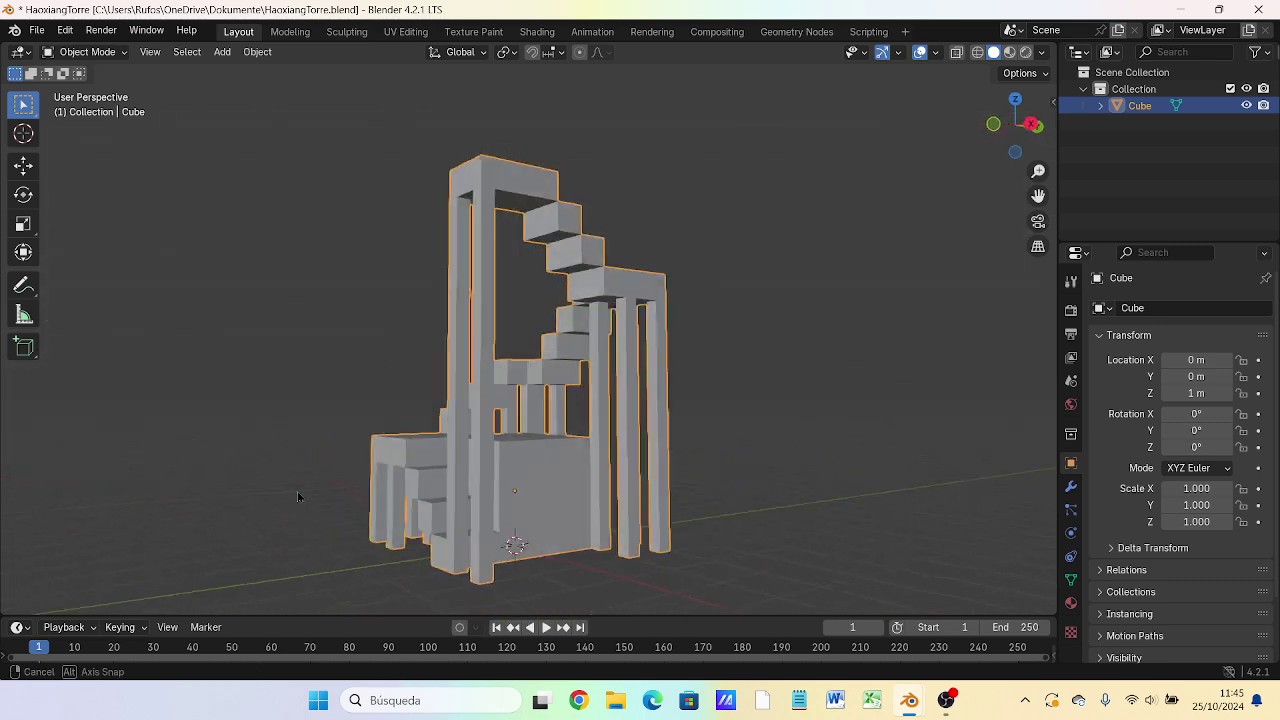
# Step: Keep the tower selected and display it in wireframe shading from a new angle
pyautogui.click(317, 273)
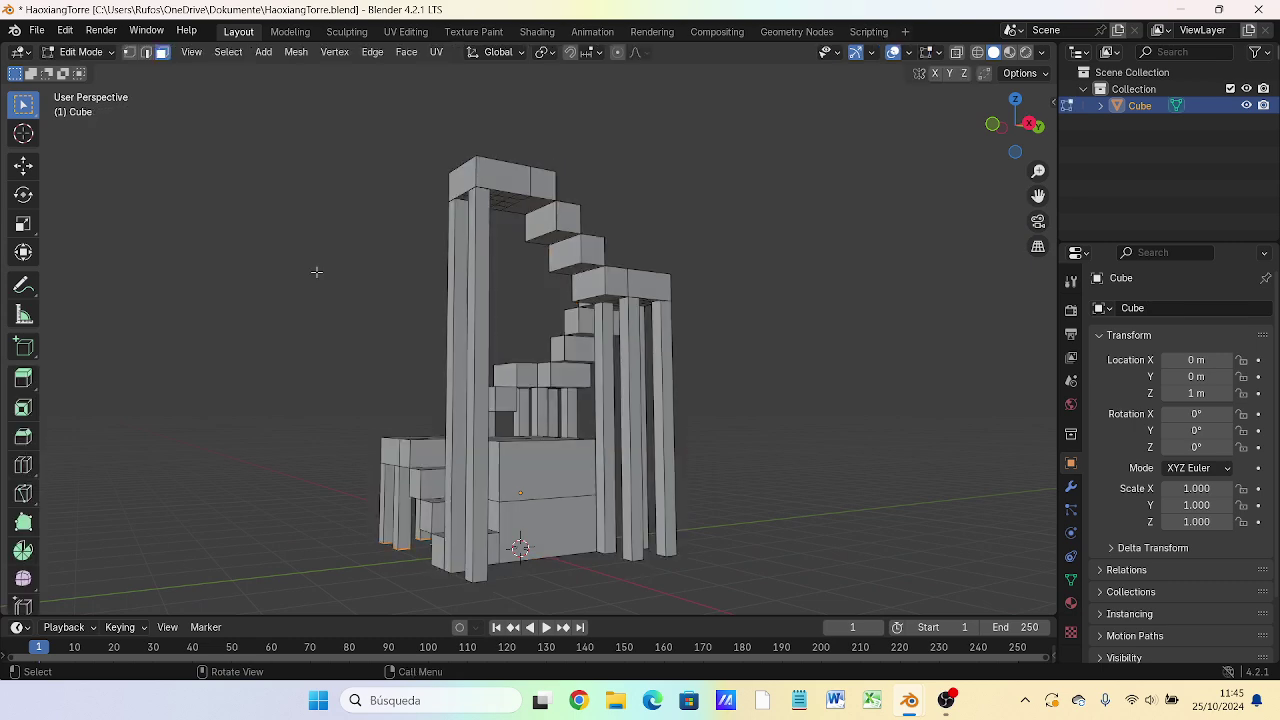
pyautogui.hotkey('ctrl', 'z')
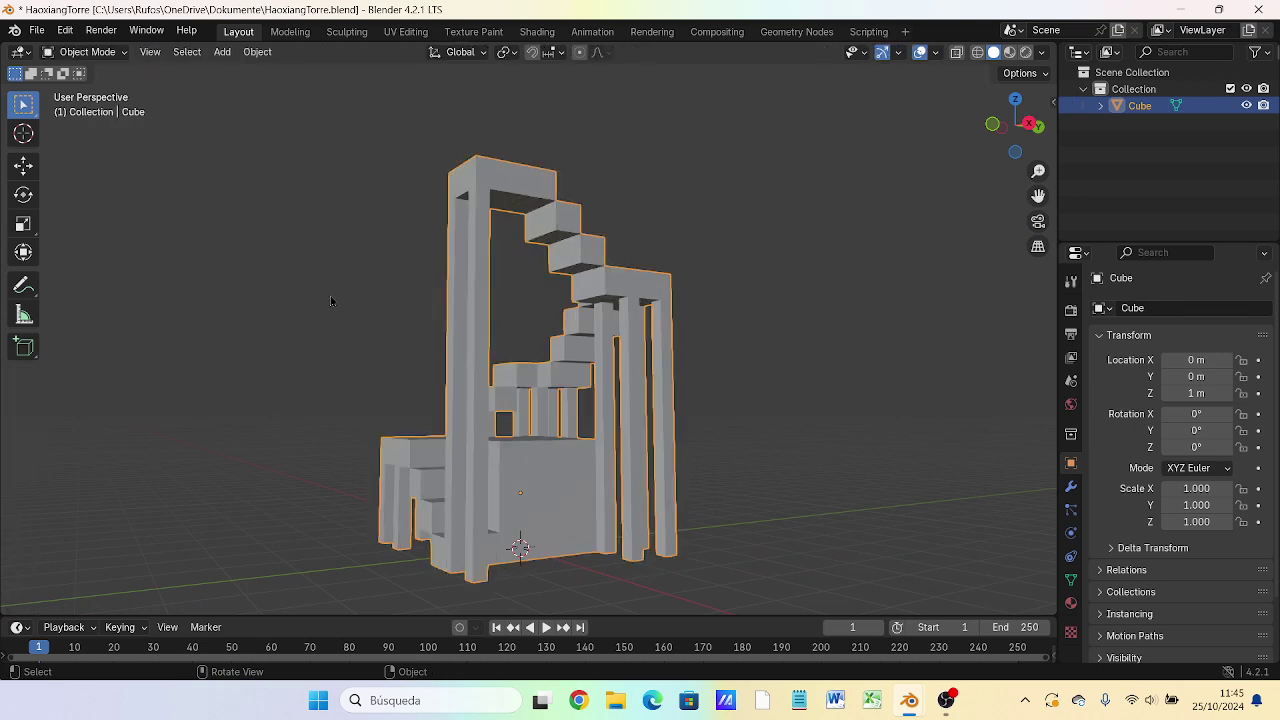
pyautogui.press('z')
pyautogui.click(217, 303)
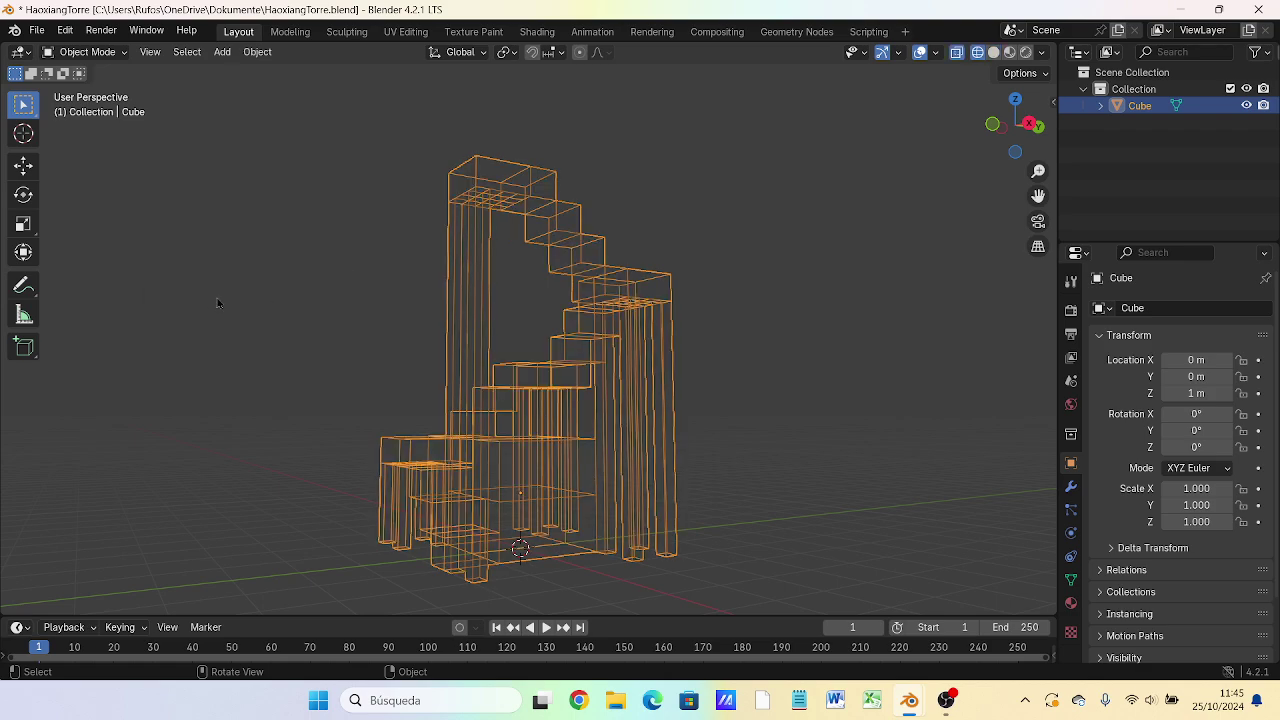
pyautogui.moveTo(364, 318)
pyautogui.mouseDown(button='middle')
pyautogui.moveTo(729, 358)
pyautogui.moveTo(421, 266)
pyautogui.moveTo(420, 234)
pyautogui.moveTo(449, 563)
pyautogui.moveTo(314, 531)
pyautogui.moveTo(151, 448)
pyautogui.moveTo(149, 459)
pyautogui.moveTo(638, 477)
pyautogui.moveTo(625, 517)
pyautogui.moveTo(399, 521)
pyautogui.moveTo(453, 443)
pyautogui.mouseUp(button='middle')
# Step: Return the tower to solid shading and view it from the sides
pyautogui.press('z')
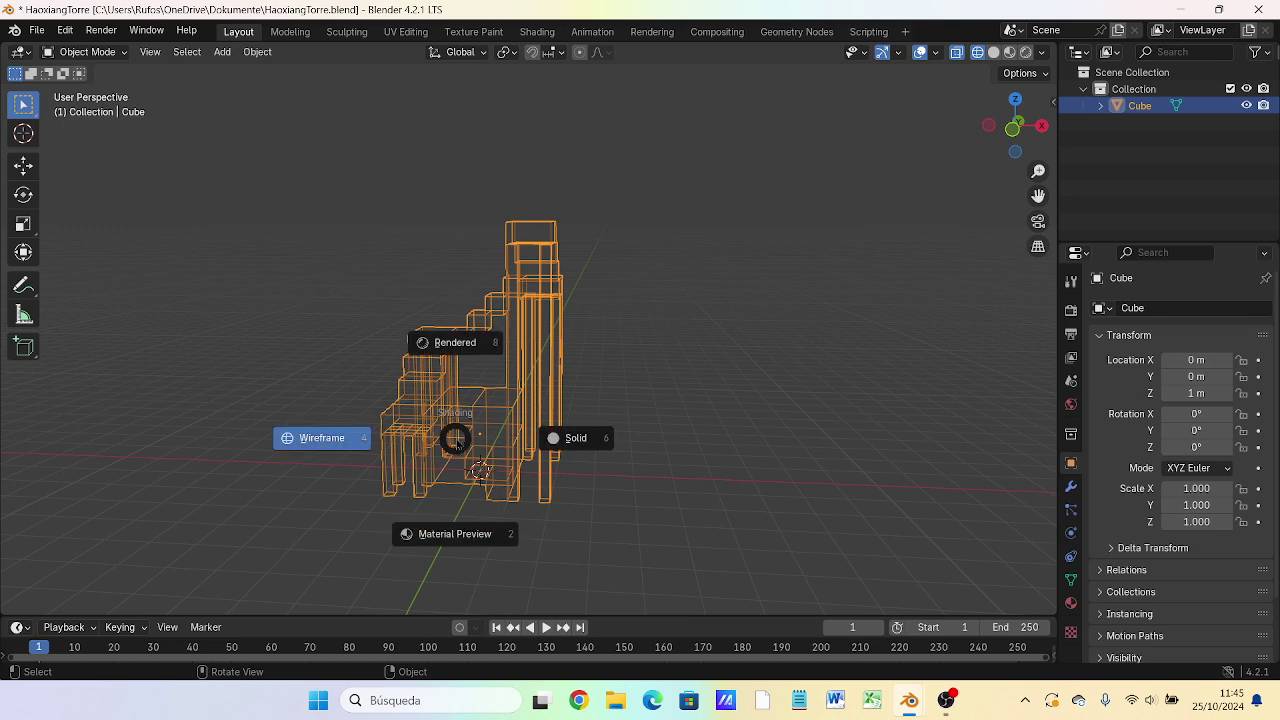
pyautogui.click(584, 443)
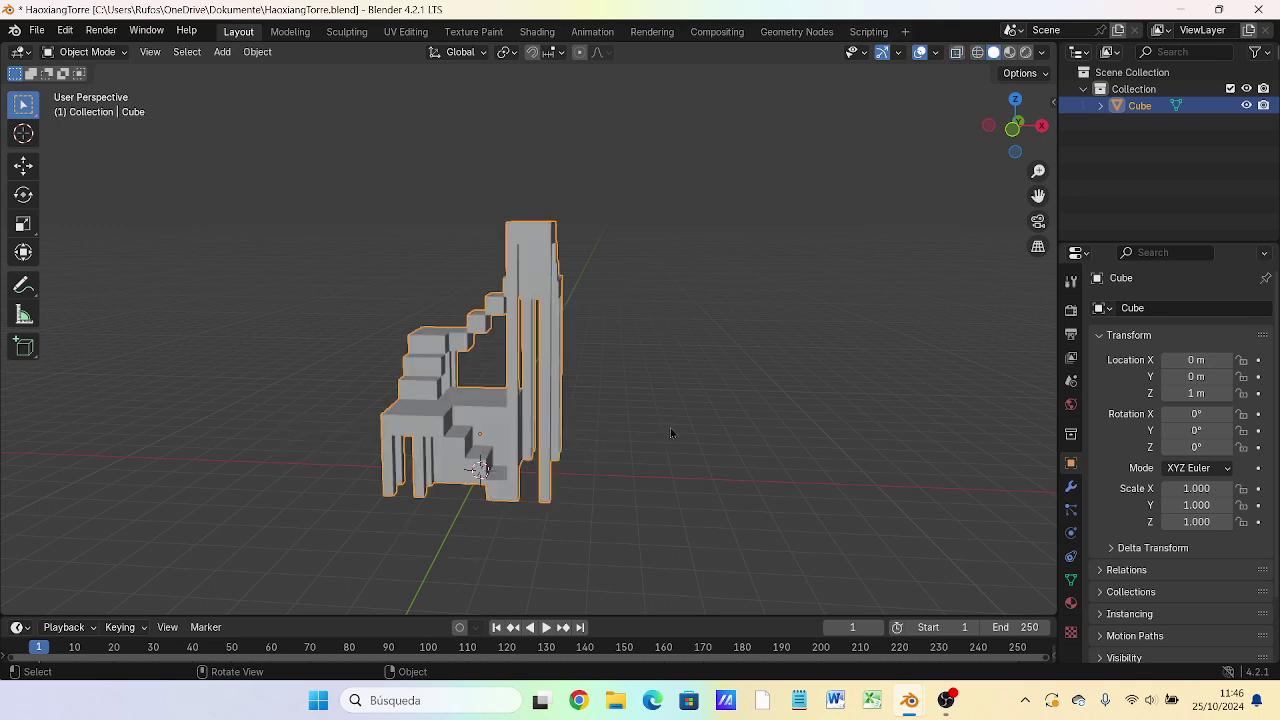
pyautogui.moveTo(705, 439)
pyautogui.mouseDown(button='middle')
pyautogui.moveTo(410, 481)
pyautogui.moveTo(357, 423)
pyautogui.mouseUp(button='middle')
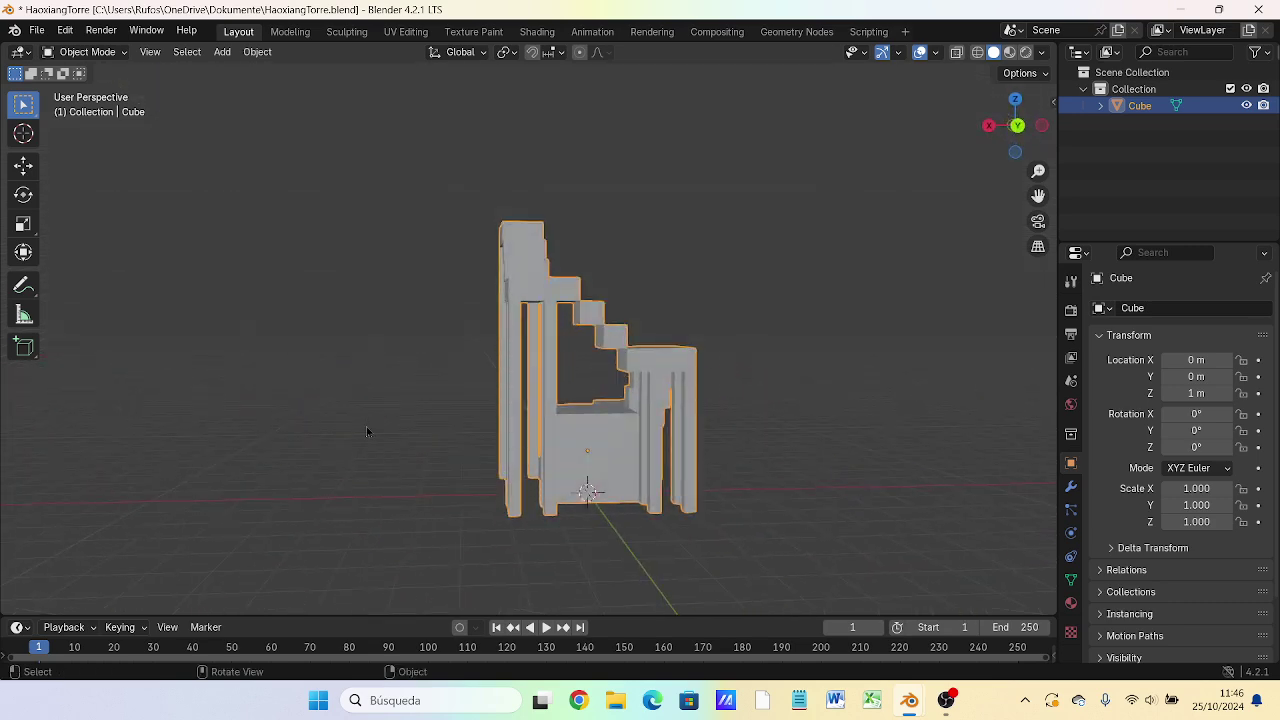
pyautogui.moveTo(366, 426)
pyautogui.mouseDown(button='middle')
pyautogui.moveTo(463, 461)
pyautogui.moveTo(682, 493)
pyautogui.moveTo(788, 405)
pyautogui.moveTo(749, 463)
pyautogui.moveTo(583, 513)
pyautogui.moveTo(694, 414)
pyautogui.mouseUp(button='middle')
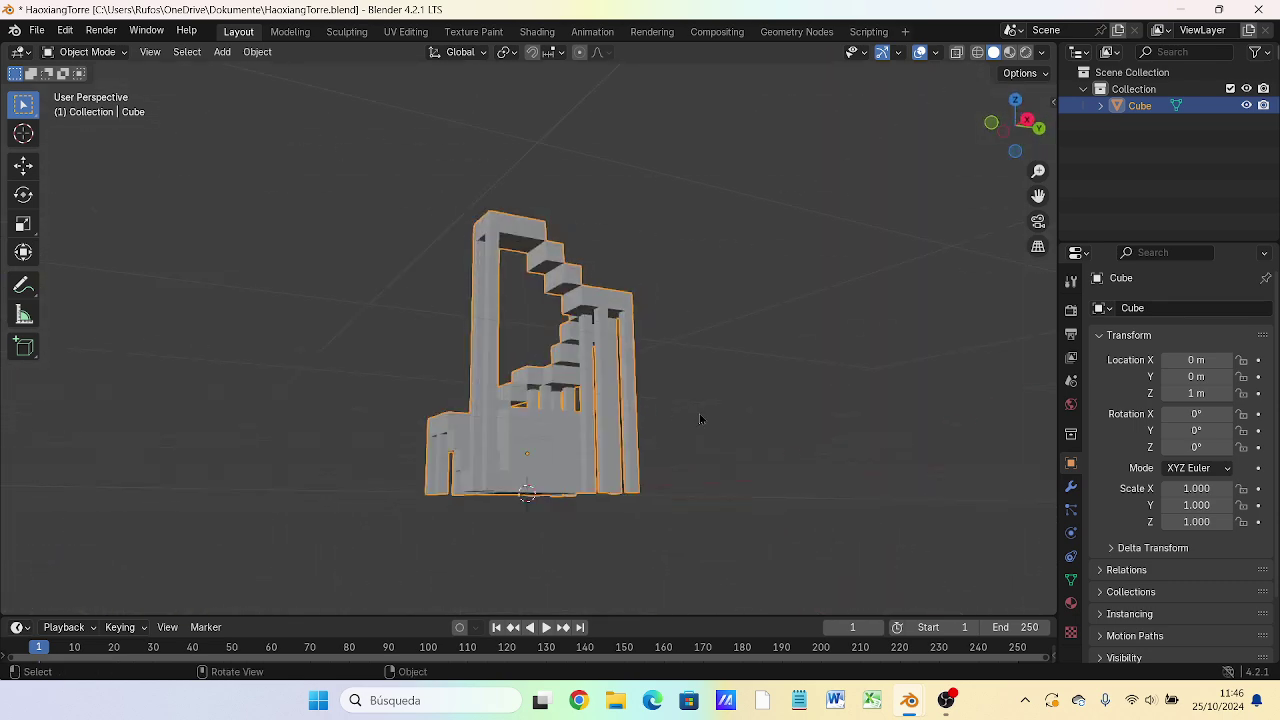